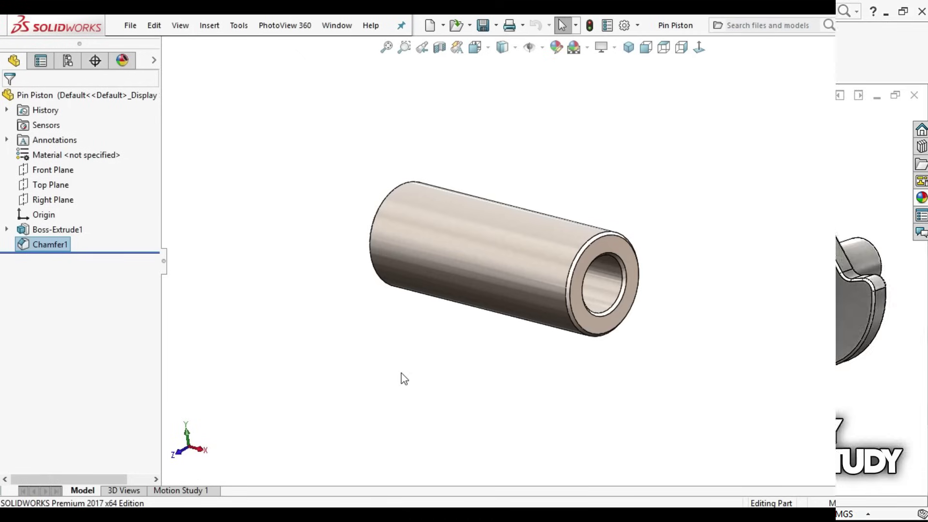
Orbit the Pin Piston, Piston and connecting rod parts to inspect each one.
{"action": "mouse_move", "coordinate": [656, 309]}
{"action": "middle_mouse_down"}
{"action": "mouse_move", "coordinate": [601, 304]}
{"action": "mouse_move", "coordinate": [565, 315]}
{"action": "mouse_move", "coordinate": [633, 307]}
{"action": "mouse_move", "coordinate": [642, 321]}
{"action": "middle_mouse_up"}
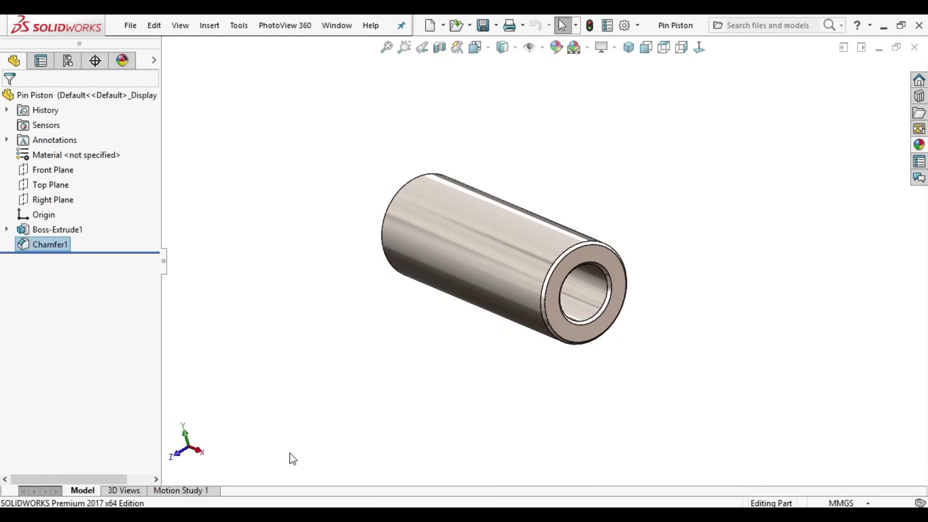
{"action": "left_click", "coordinate": [208, 459]}
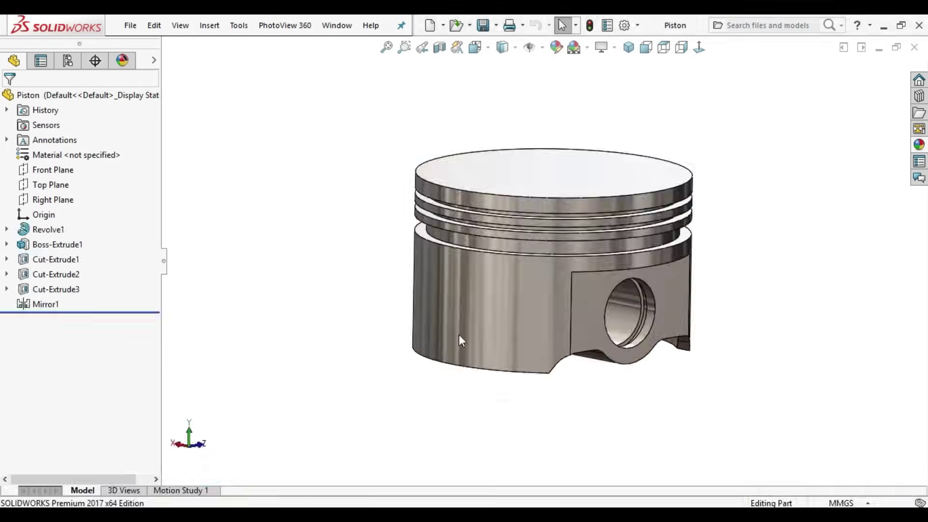
{"action": "mouse_move", "coordinate": [490, 334]}
{"action": "middle_mouse_down"}
{"action": "mouse_move", "coordinate": [556, 191]}
{"action": "mouse_move", "coordinate": [563, 145]}
{"action": "mouse_move", "coordinate": [503, 349]}
{"action": "mouse_move", "coordinate": [432, 427]}
{"action": "middle_mouse_up"}
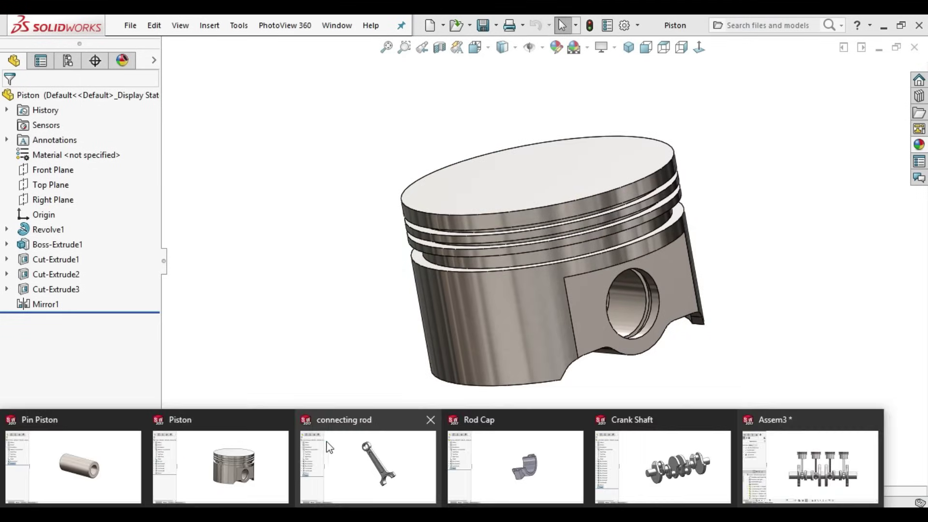
{"action": "left_click", "coordinate": [327, 444]}
{"action": "mouse_move", "coordinate": [498, 327]}
{"action": "middle_mouse_down"}
{"action": "mouse_move", "coordinate": [454, 340]}
{"action": "mouse_move", "coordinate": [448, 353]}
{"action": "mouse_move", "coordinate": [516, 302]}
{"action": "mouse_move", "coordinate": [486, 356]}
{"action": "middle_mouse_up"}
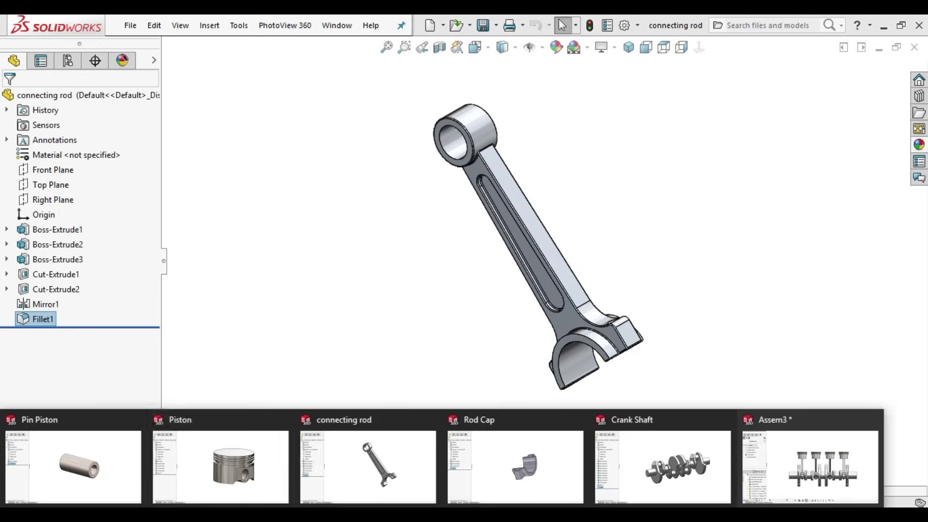
Orbit the Rod Cap and Crank Shaft parts, then bring up the Assem3 engine assembly.
{"action": "left_click", "coordinate": [558, 468]}
{"action": "middle_click_drag", "start_coordinate": [538, 348], "coordinate": [618, 351]}
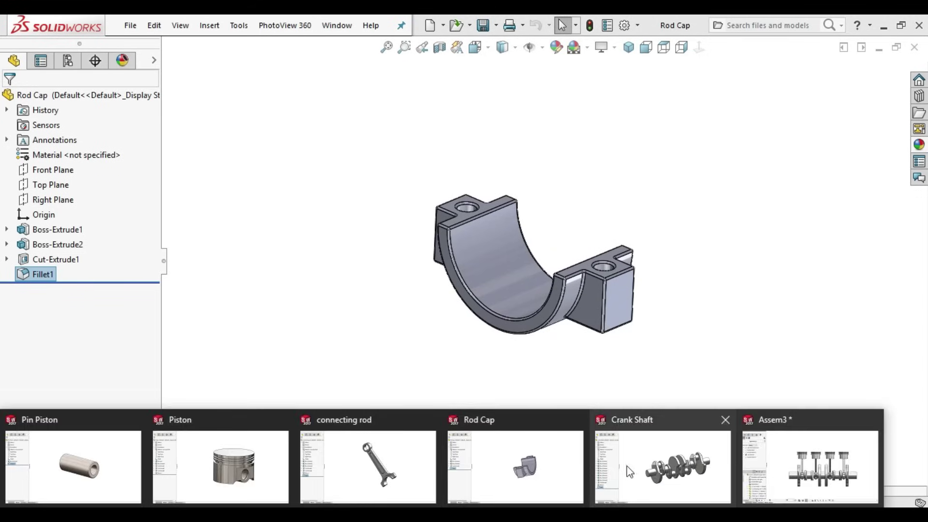
{"action": "mouse_move", "coordinate": [663, 466]}
{"action": "left_click", "coordinate": [647, 465]}
{"action": "mouse_move", "coordinate": [560, 377]}
{"action": "middle_mouse_down"}
{"action": "mouse_move", "coordinate": [491, 425]}
{"action": "mouse_move", "coordinate": [506, 440]}
{"action": "mouse_move", "coordinate": [541, 375]}
{"action": "mouse_move", "coordinate": [478, 422]}
{"action": "middle_mouse_up"}
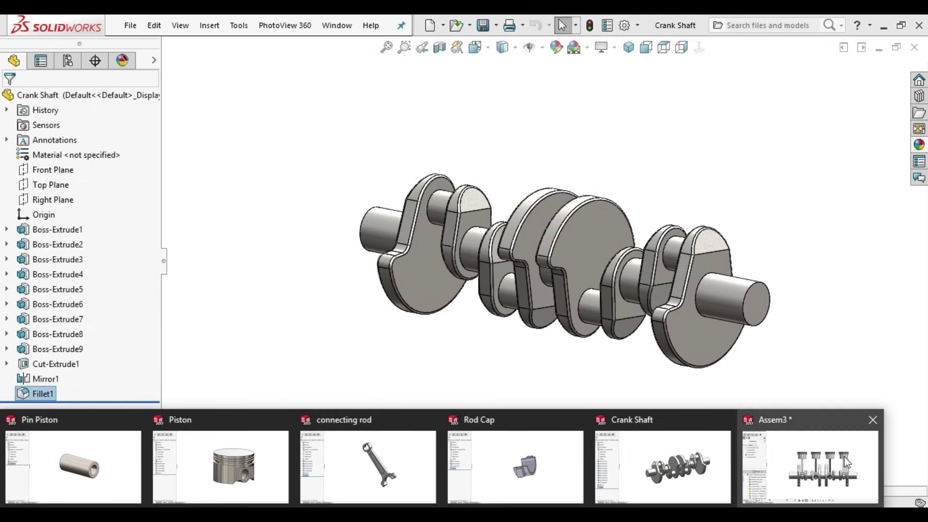
{"action": "left_click", "coordinate": [837, 459]}
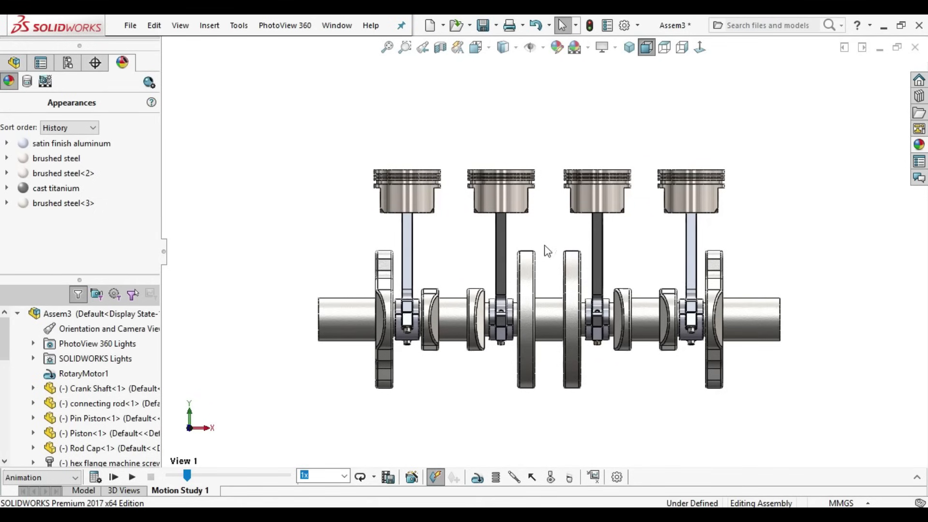
Orbit the engine assembly and play Motion Study 1 from the start.
{"action": "middle_click_drag", "start_coordinate": [546, 248], "coordinate": [514, 275]}
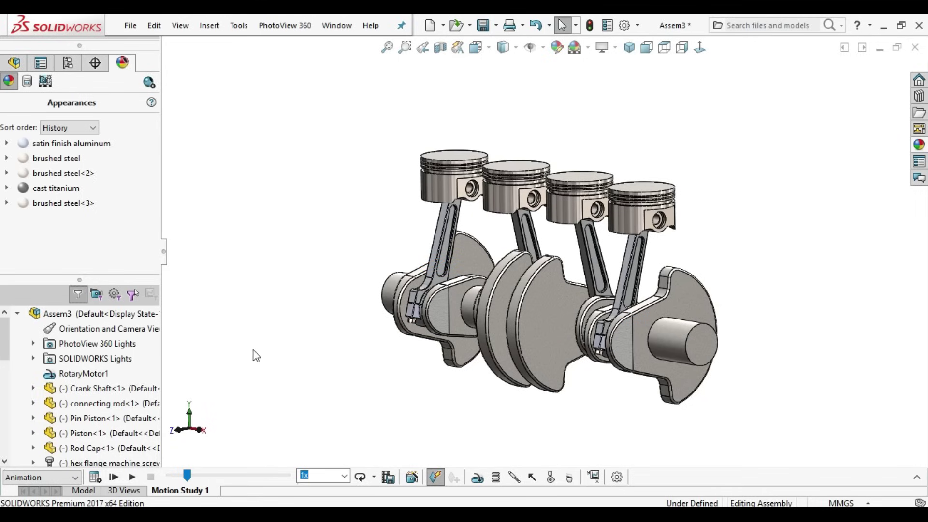
{"action": "left_click", "coordinate": [117, 478]}
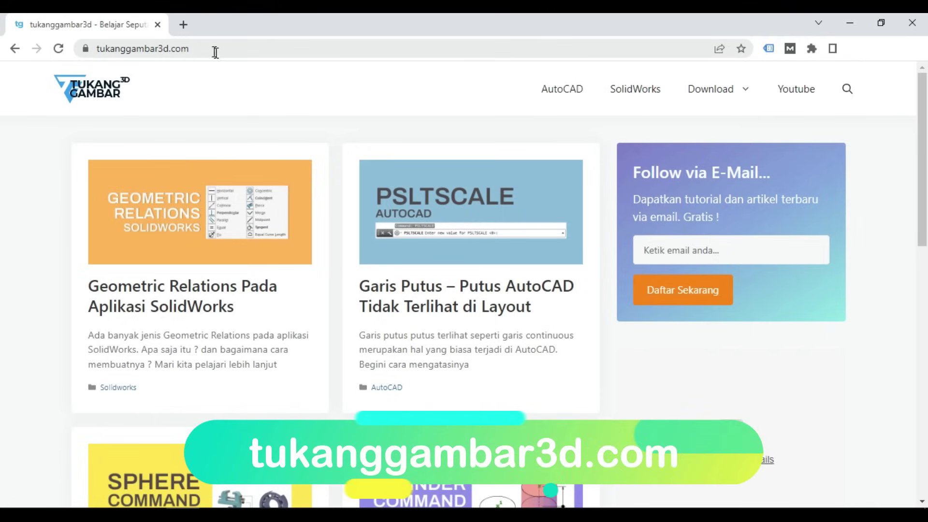
{"action": "scroll", "coordinate": [367, 164], "scroll_direction": "down", "scroll_amount": 1}
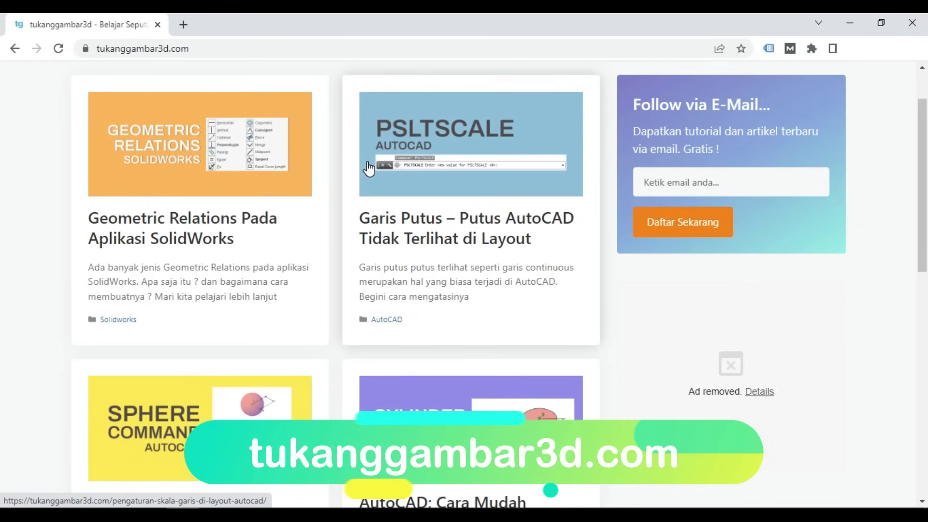
{"action": "scroll", "coordinate": [365, 172], "scroll_direction": "down", "scroll_amount": 2}
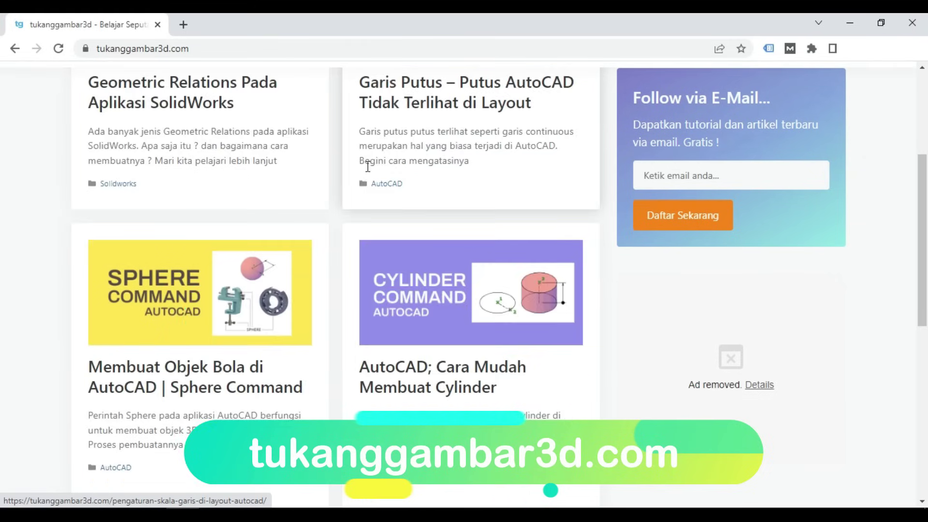
{"action": "scroll", "coordinate": [371, 193], "scroll_direction": "down", "scroll_amount": 1}
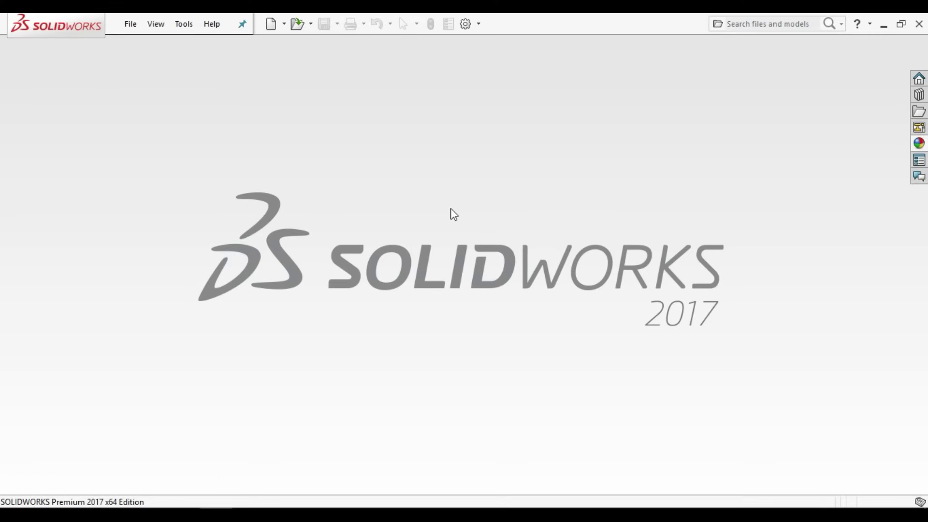
Create a new part with a white background and start a sketch on the Front Plane.
{"action": "left_click", "coordinate": [272, 25]}
{"action": "double_click", "coordinate": [337, 223]}
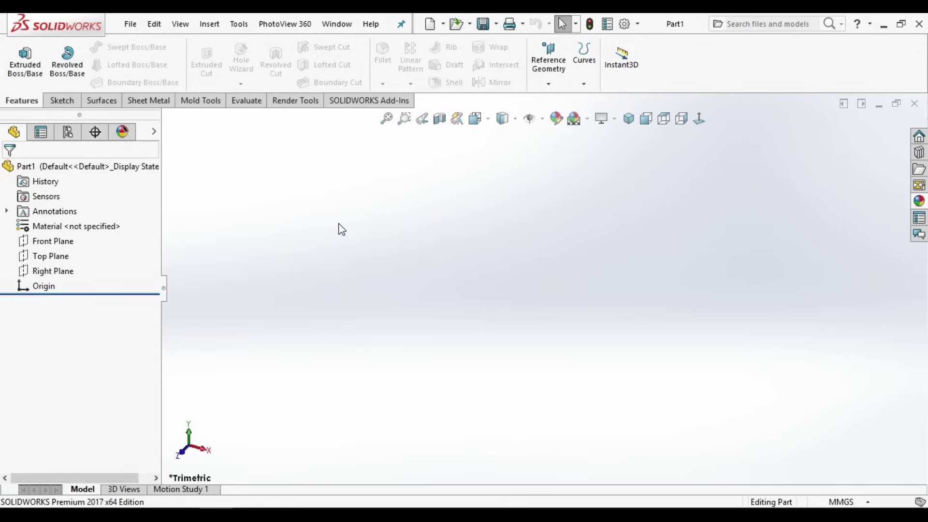
{"action": "left_click", "coordinate": [573, 119]}
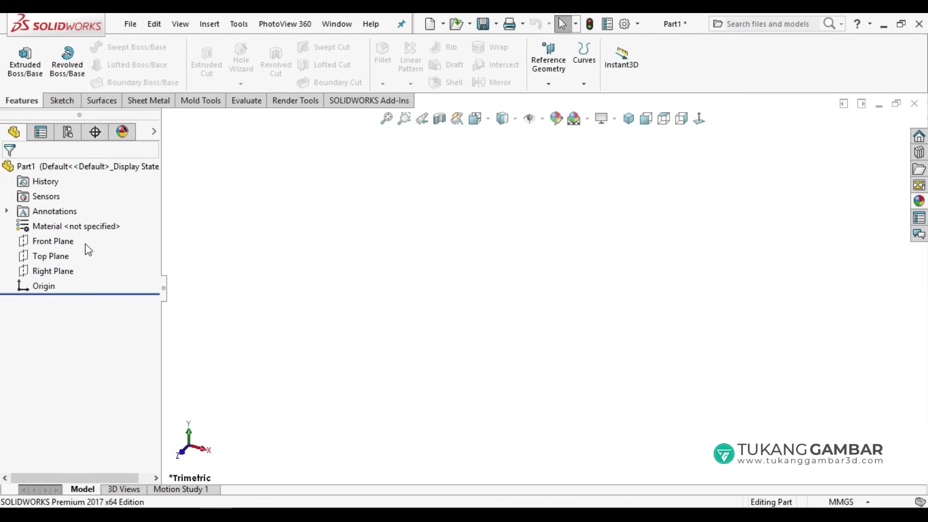
{"action": "left_click", "coordinate": [59, 244]}
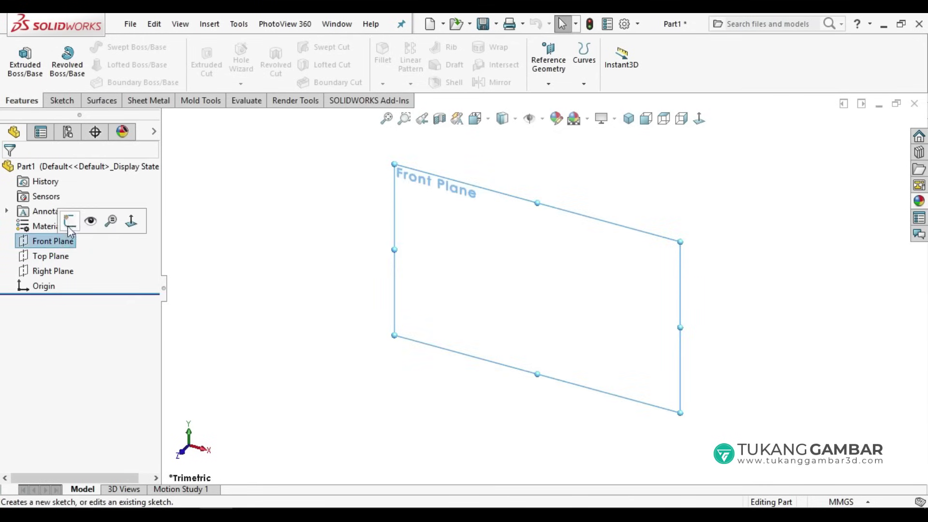
{"action": "left_click", "coordinate": [71, 224]}
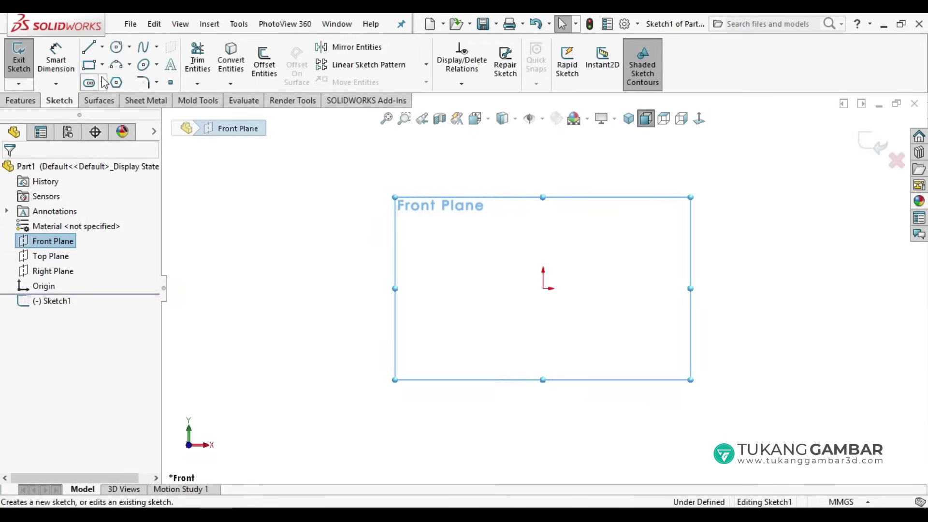
Draw two concentric circles centred on the origin.
{"action": "left_click", "coordinate": [116, 47]}
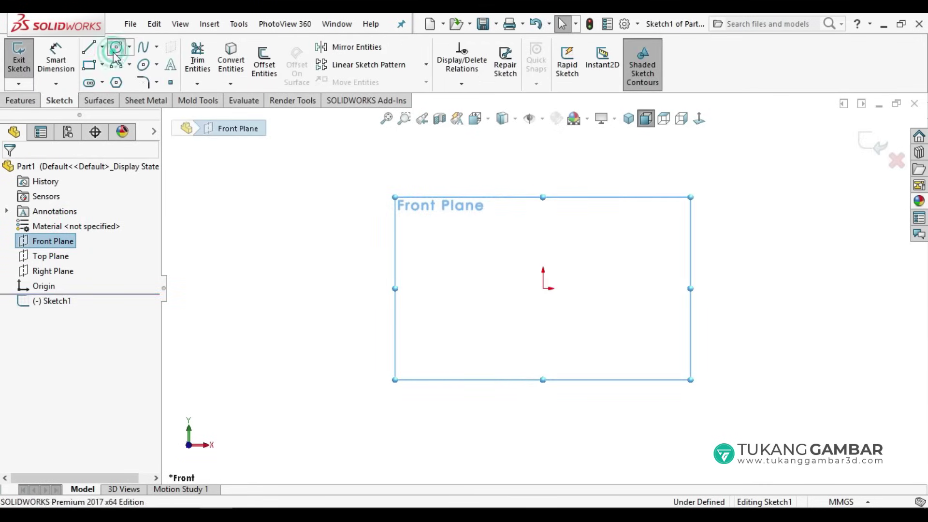
{"action": "left_click", "coordinate": [543, 288]}
{"action": "left_click", "coordinate": [548, 313]}
{"action": "left_click", "coordinate": [543, 289]}
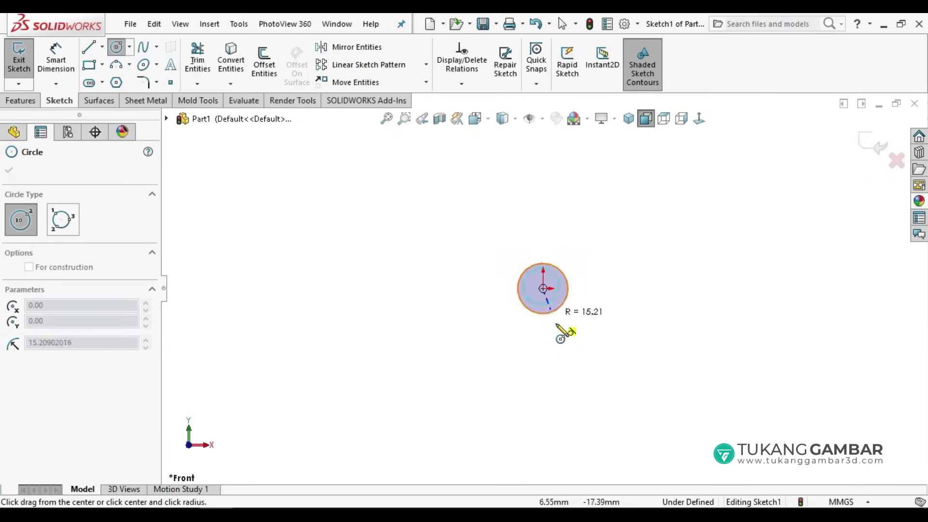
{"action": "left_click", "coordinate": [560, 333]}
{"action": "scroll", "coordinate": [587, 311], "scroll_direction": "down", "scroll_amount": 1}
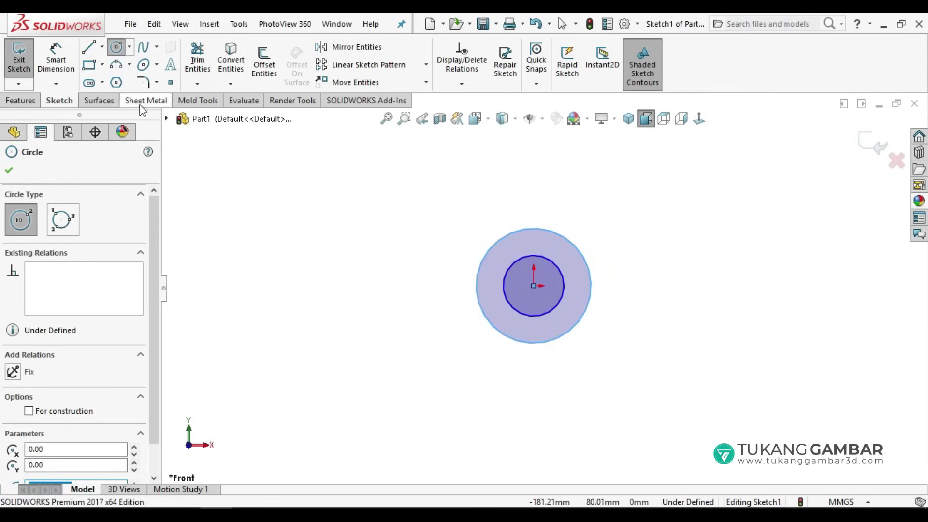
Dimension the inner circle Ø10 and the outer circle Ø18.
{"action": "left_click", "coordinate": [63, 69]}
{"action": "left_click", "coordinate": [560, 304]}
{"action": "left_click", "coordinate": [636, 290]}
{"action": "type", "text": "10"}
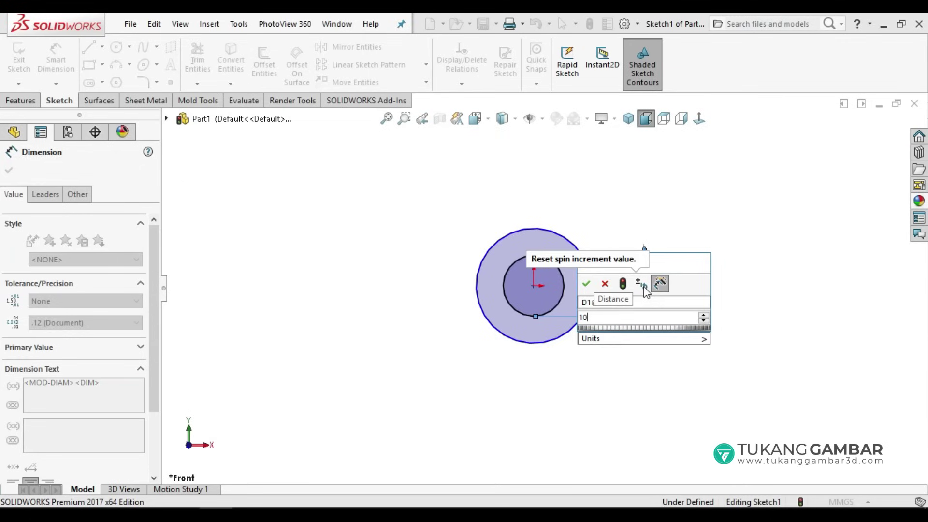
{"action": "key", "text": "Return"}
{"action": "left_click", "coordinate": [591, 290]}
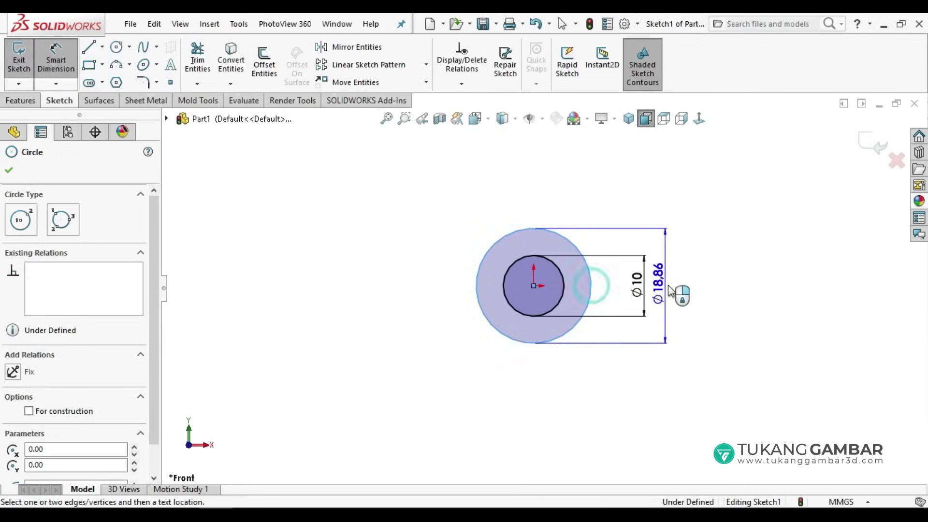
{"action": "left_click", "coordinate": [682, 288]}
{"action": "type", "text": "18"}
{"action": "key", "text": "Return"}
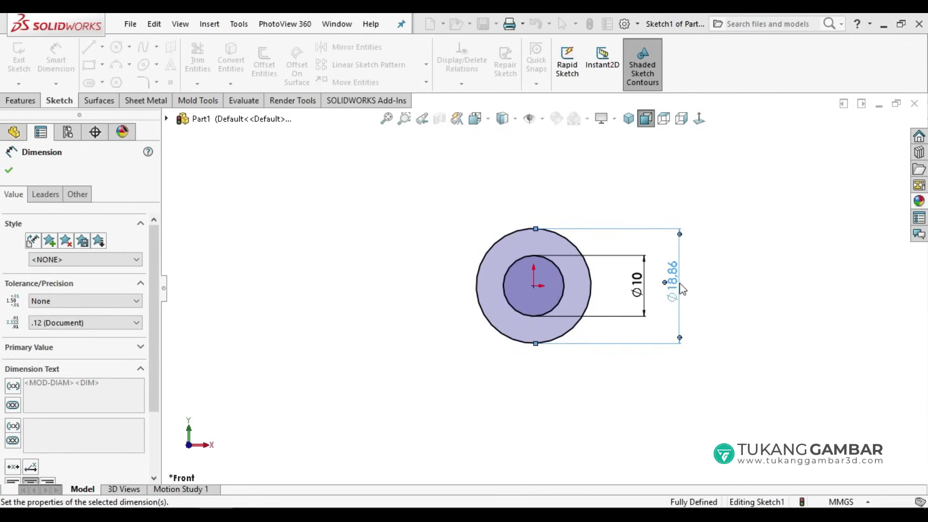
Extrude the concentric circles 50 mm blind into the Boss-Extrude1 tube.
{"action": "left_click", "coordinate": [22, 100]}
{"action": "left_click", "coordinate": [25, 56]}
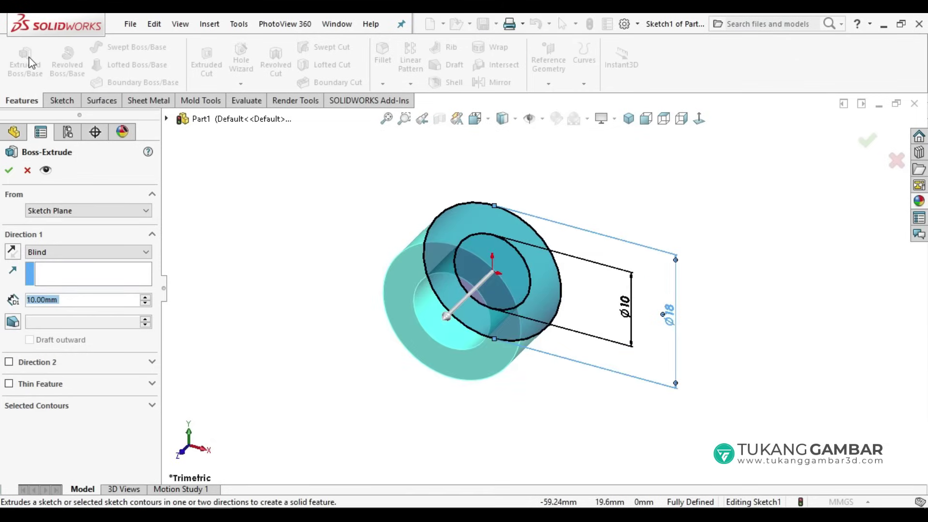
{"action": "left_click", "coordinate": [64, 300]}
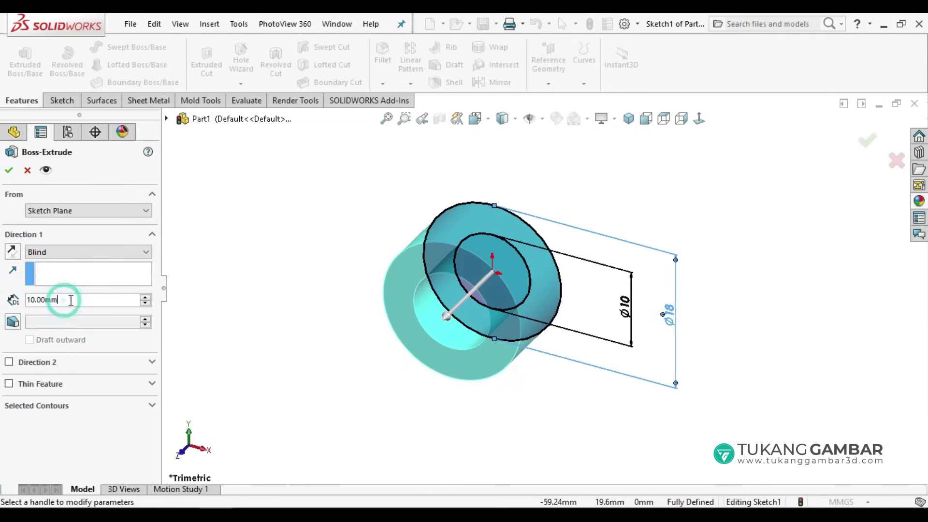
{"action": "type", "text": "50"}
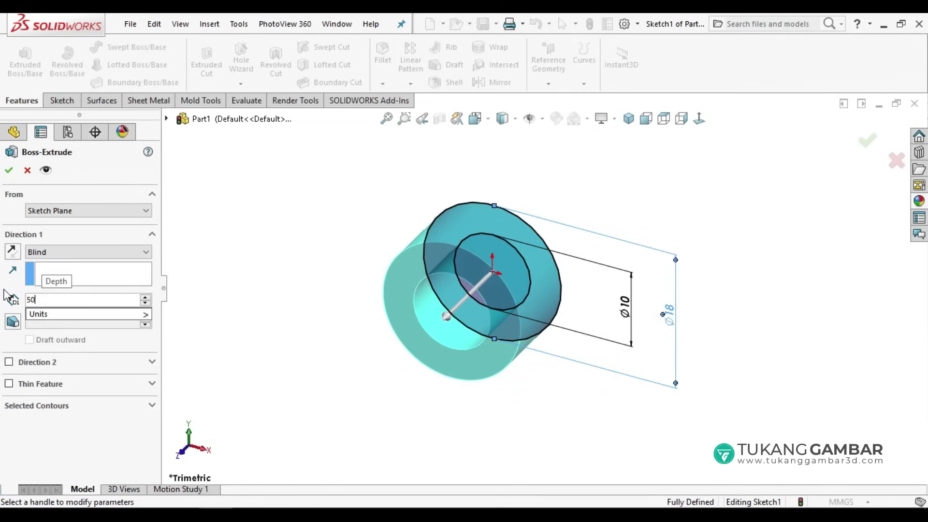
{"action": "key", "text": "Return"}
{"action": "left_click", "coordinate": [11, 172]}
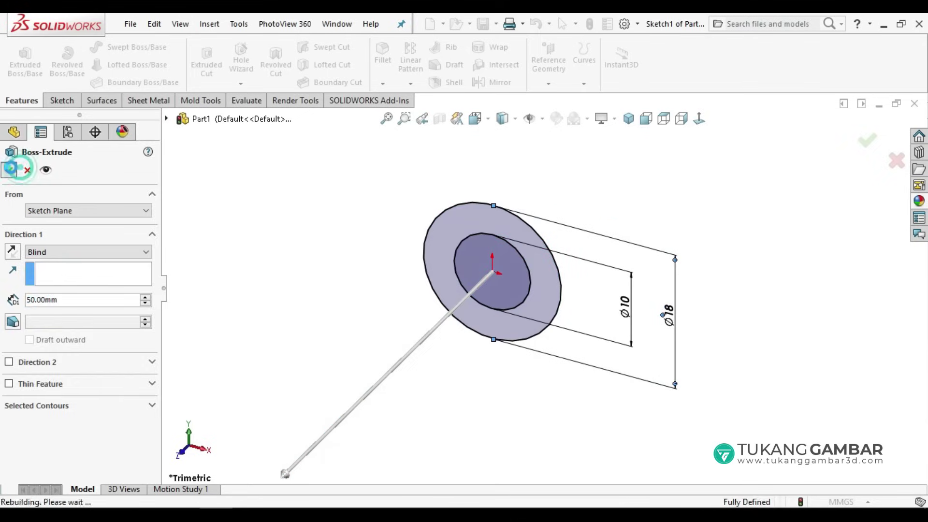
{"action": "scroll", "coordinate": [453, 196], "scroll_direction": "up", "scroll_amount": 3}
{"action": "scroll", "coordinate": [456, 392], "scroll_direction": "down", "scroll_amount": 3}
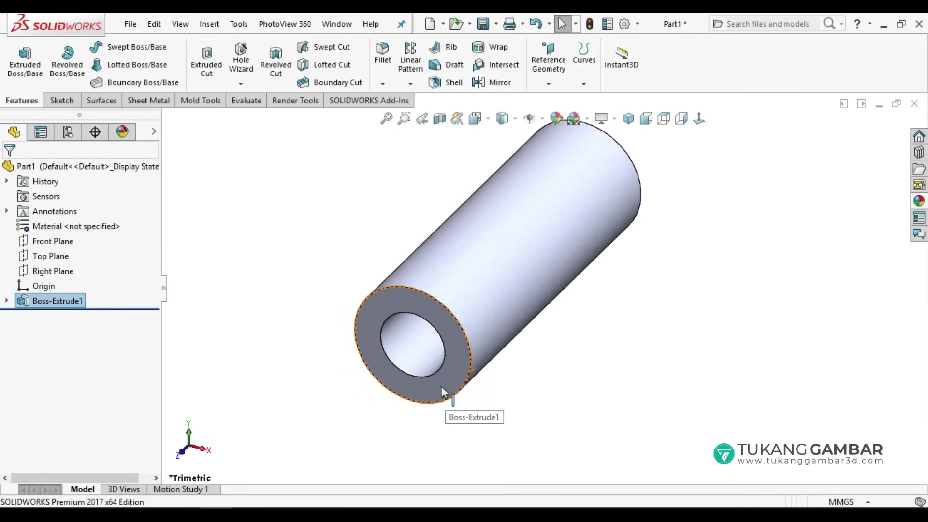
{"action": "middle_click_drag", "start_coordinate": [435, 387], "coordinate": [436, 372]}
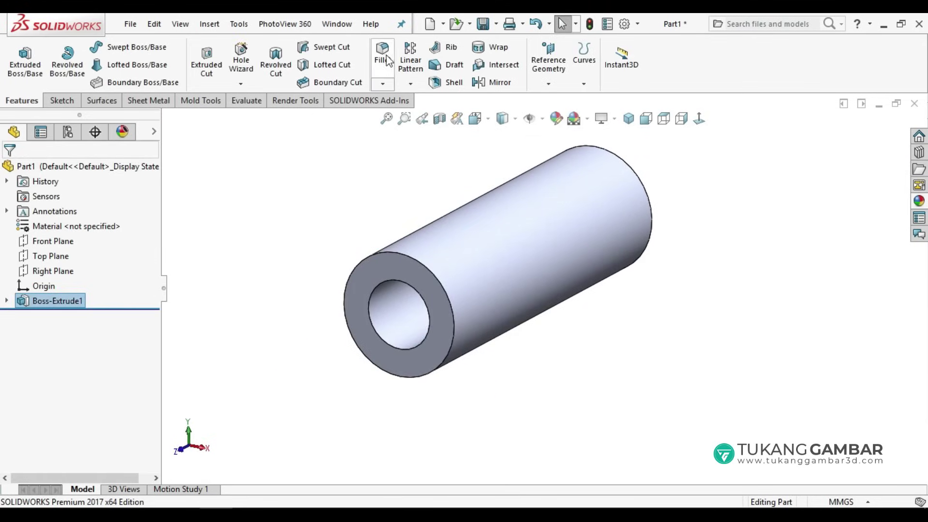
{"action": "left_click", "coordinate": [382, 85]}
Add a 0.5 mm × 45° Chamfer1 to the inner bore and outer cylindrical faces.
{"action": "left_click", "coordinate": [394, 113]}
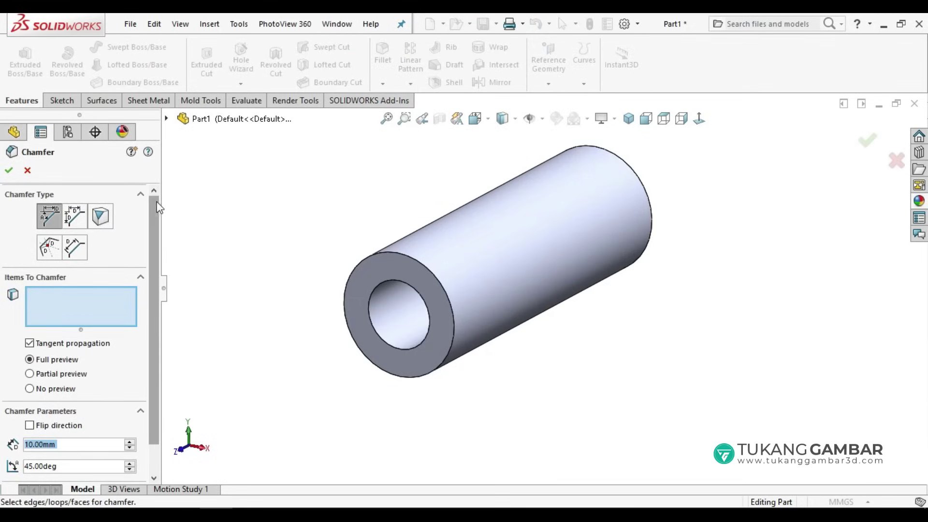
{"action": "scroll", "coordinate": [150, 271], "scroll_direction": "down", "scroll_amount": 2}
{"action": "double_click", "coordinate": [58, 410]}
{"action": "type", "text": "0.5"}
{"action": "key", "text": "Return"}
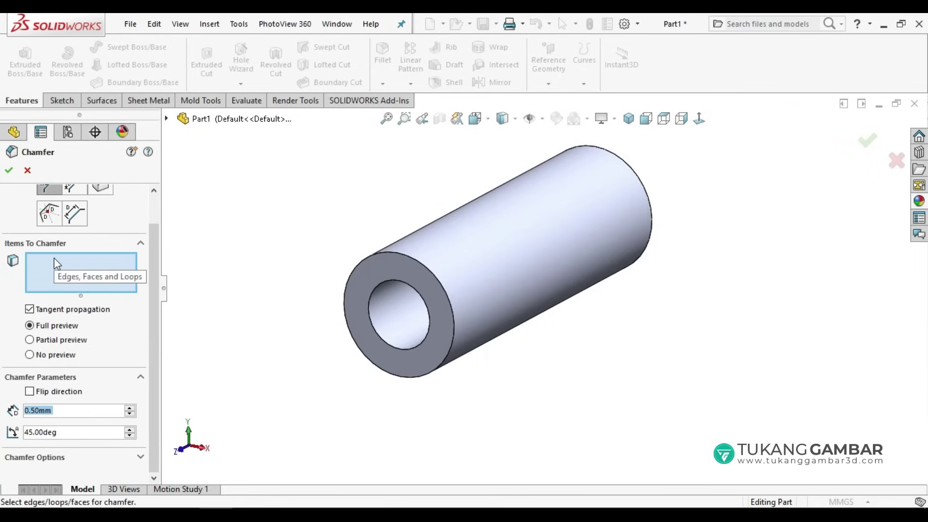
{"action": "left_click", "coordinate": [390, 301]}
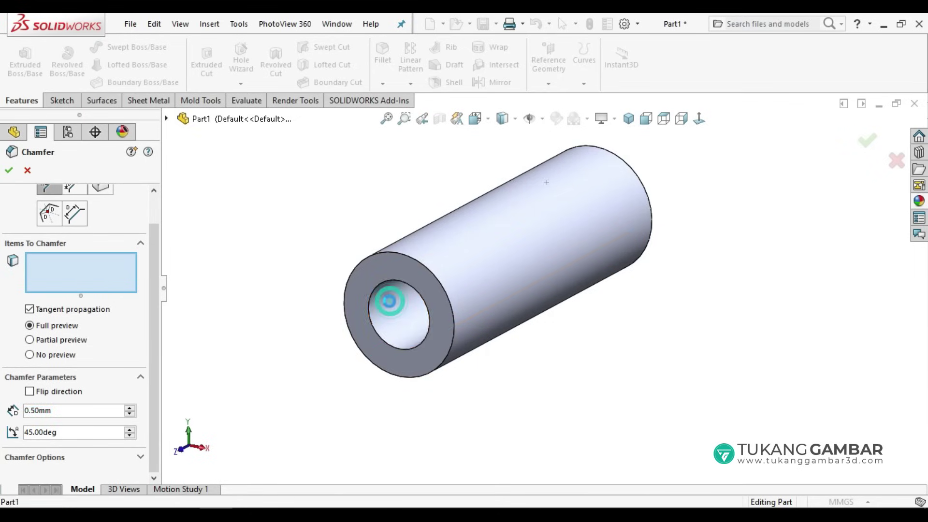
{"action": "left_click", "coordinate": [491, 260]}
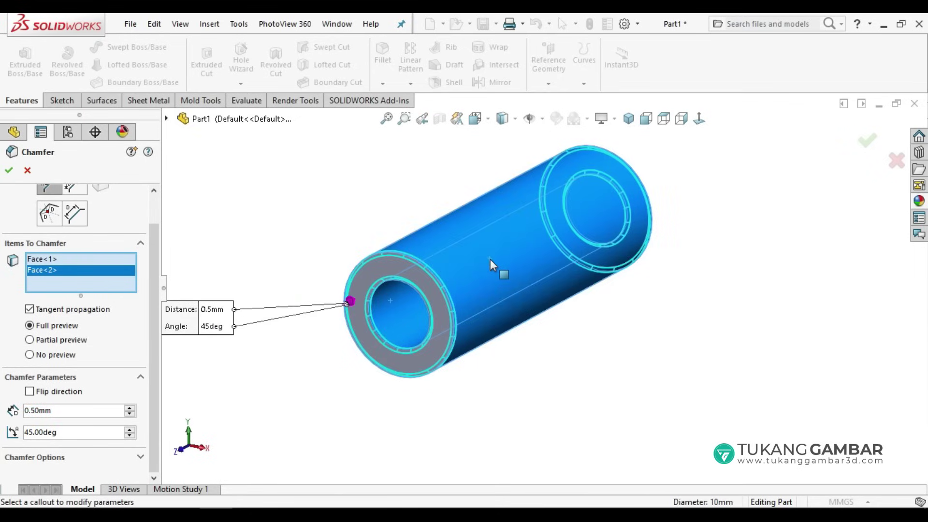
{"action": "left_click", "coordinate": [8, 171]}
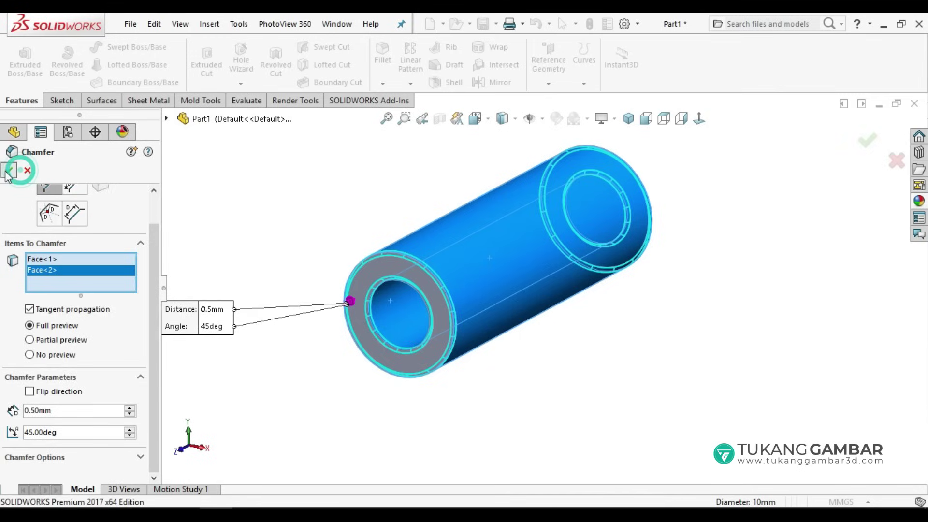
{"action": "mouse_move", "coordinate": [518, 346]}
{"action": "middle_mouse_down"}
{"action": "mouse_move", "coordinate": [486, 322]}
{"action": "mouse_move", "coordinate": [506, 304]}
{"action": "middle_mouse_up"}
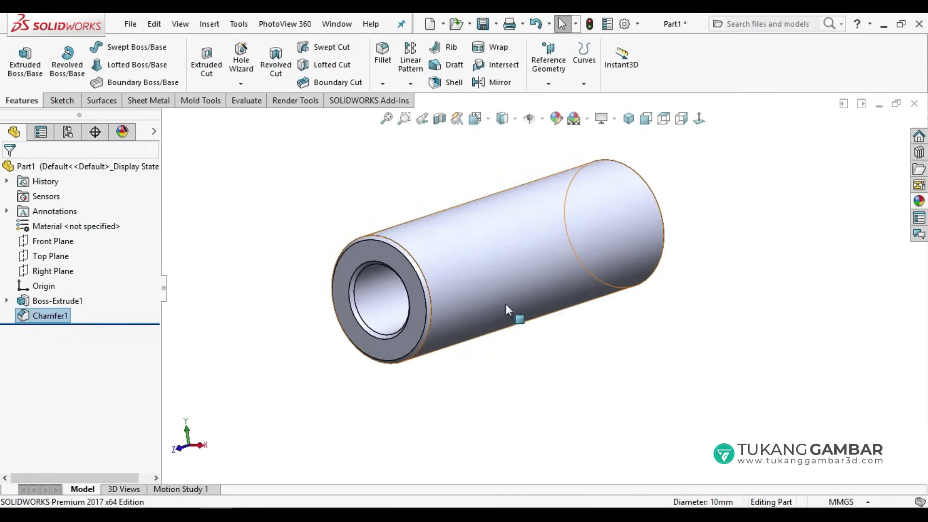
Save the tube as Pin Piston in the Tutorial folder and create the new part Part2.
{"action": "left_click", "coordinate": [484, 23]}
{"action": "type", "text": "Pin Piston"}
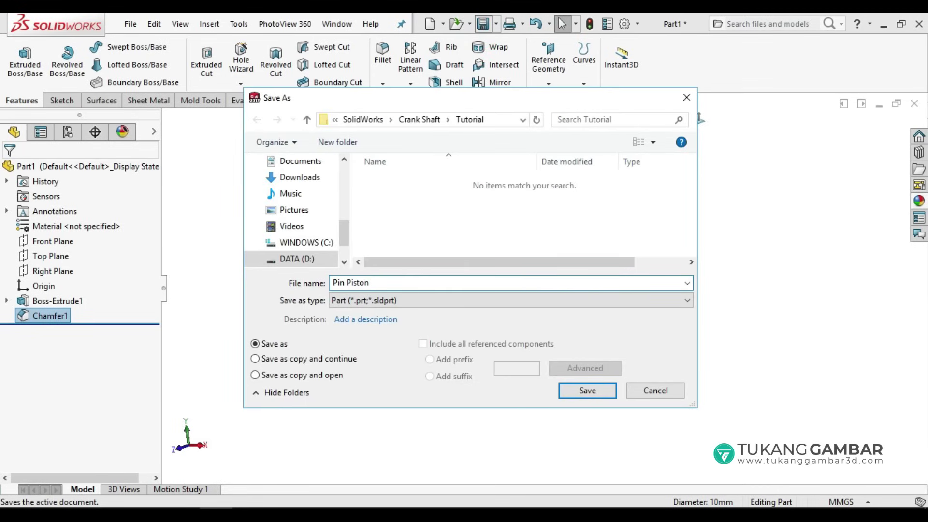
{"action": "key", "text": "Return"}
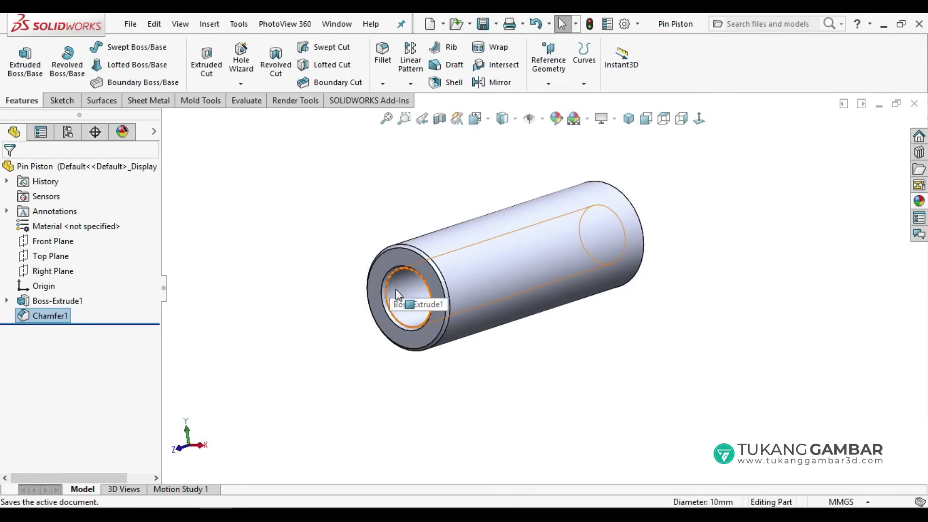
{"action": "left_click", "coordinate": [430, 24]}
{"action": "double_click", "coordinate": [314, 222]}
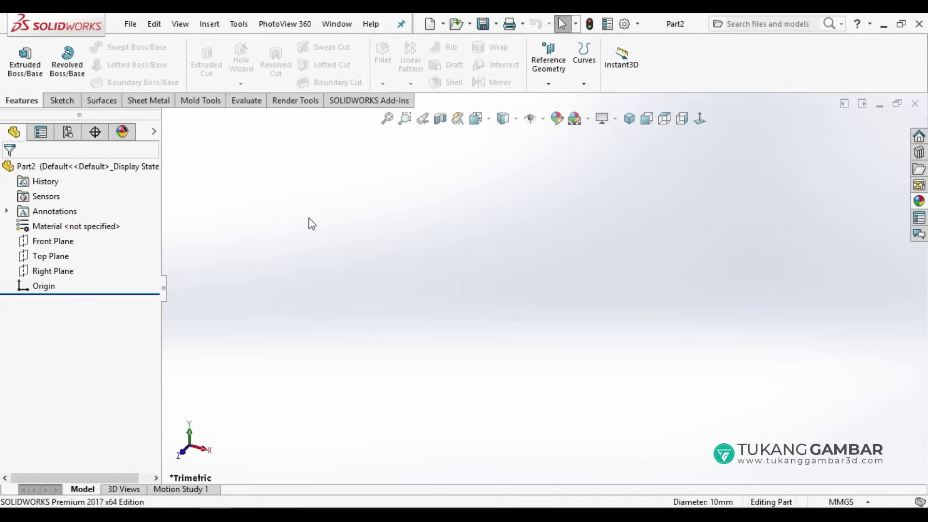
Give Part2 a white background and start a sketch on the Front Plane.
{"action": "left_click", "coordinate": [575, 119]}
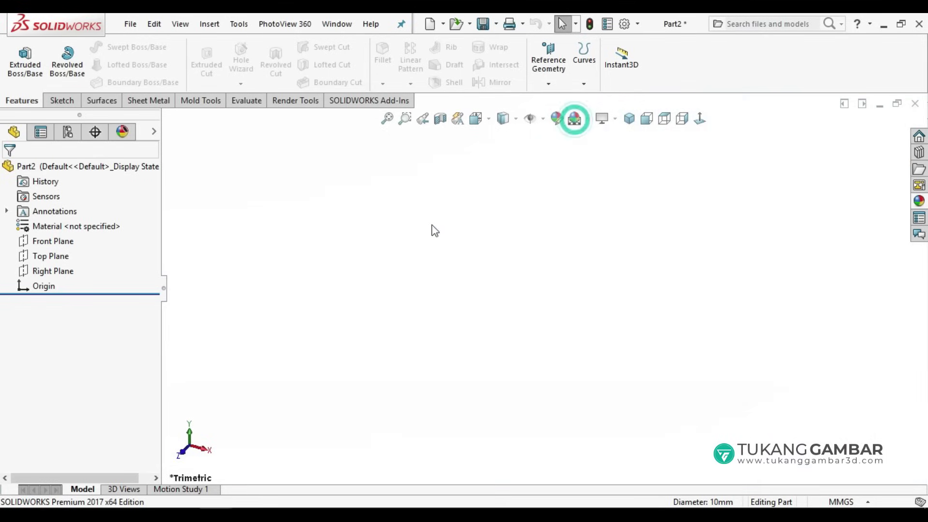
{"action": "left_click", "coordinate": [57, 241]}
{"action": "left_click", "coordinate": [77, 220]}
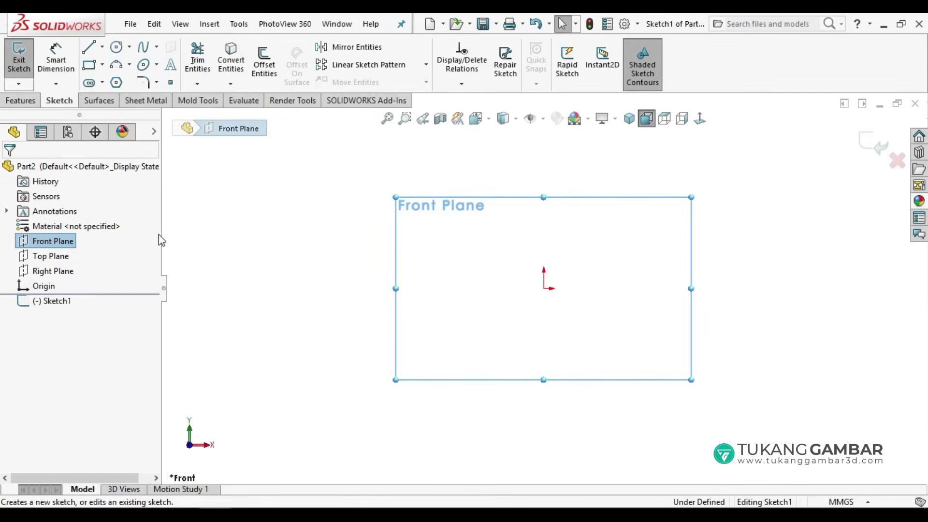
Draw a closed stepped line profile starting and ending at the origin.
{"action": "left_click", "coordinate": [89, 47]}
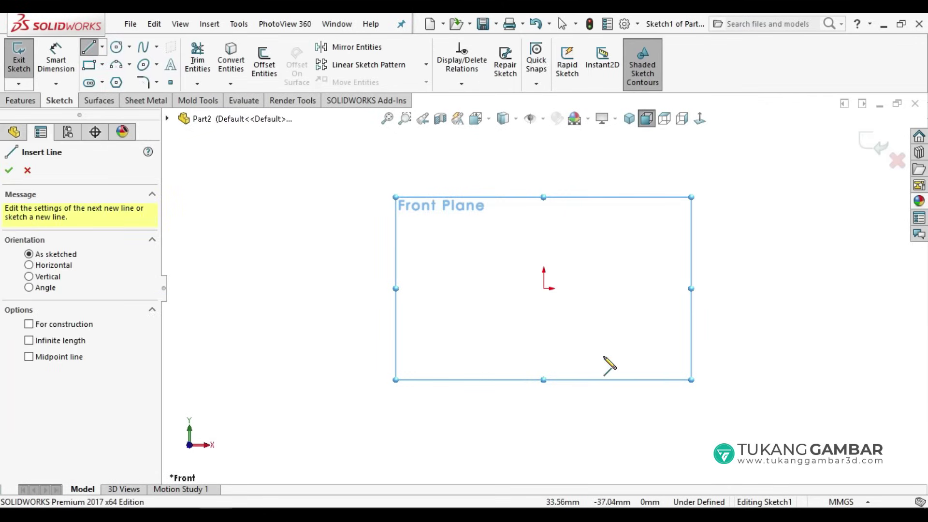
{"action": "scroll", "coordinate": [600, 387], "scroll_direction": "down", "scroll_amount": 2}
{"action": "left_click", "coordinate": [515, 239]}
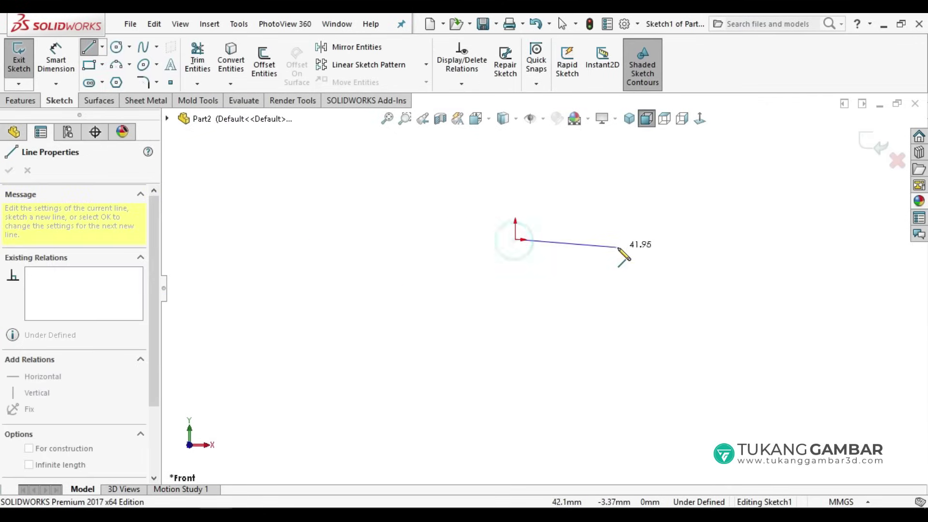
{"action": "left_click", "coordinate": [634, 239]}
{"action": "left_click", "coordinate": [634, 378]}
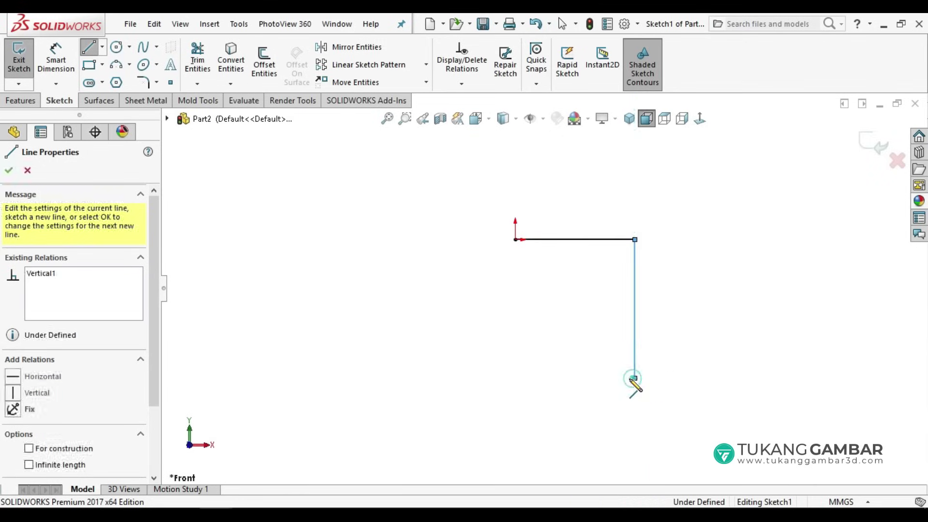
{"action": "left_click", "coordinate": [617, 378]}
{"action": "left_click", "coordinate": [617, 323]}
{"action": "left_click", "coordinate": [598, 303]}
{"action": "left_click", "coordinate": [516, 260]}
{"action": "left_click", "coordinate": [516, 239]}
{"action": "right_click", "coordinate": [543, 208]}
{"action": "left_click", "coordinate": [550, 214]}
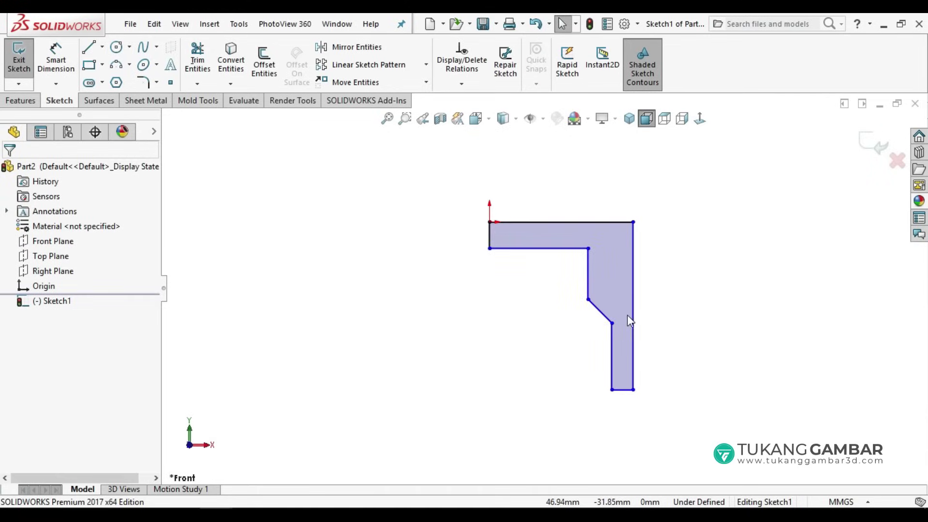
Dimension the profile's top width 35, overall height 45 and flange thickness 7.
{"action": "scroll", "coordinate": [628, 319], "scroll_direction": "down", "scroll_amount": 2}
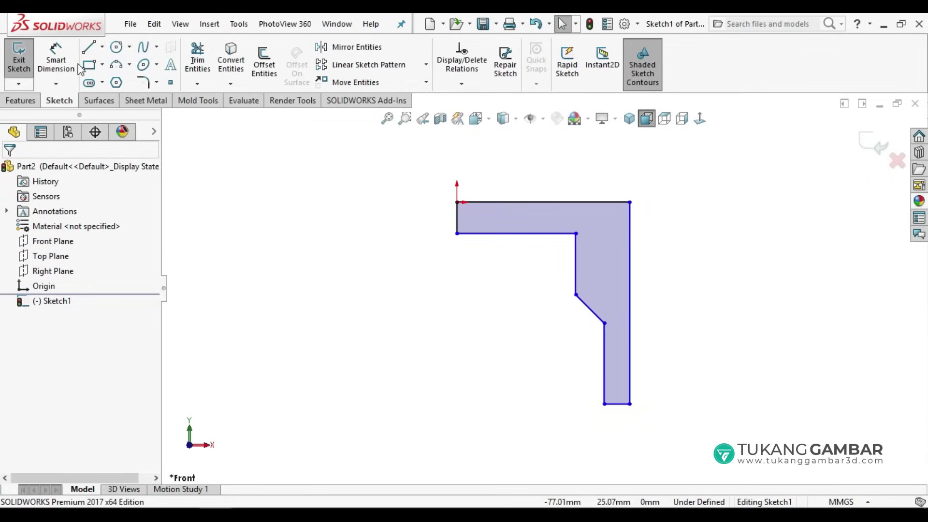
{"action": "left_click", "coordinate": [56, 60]}
{"action": "left_click", "coordinate": [485, 202]}
{"action": "left_click", "coordinate": [527, 166]}
{"action": "type", "text": "35"}
{"action": "key", "text": "Return"}
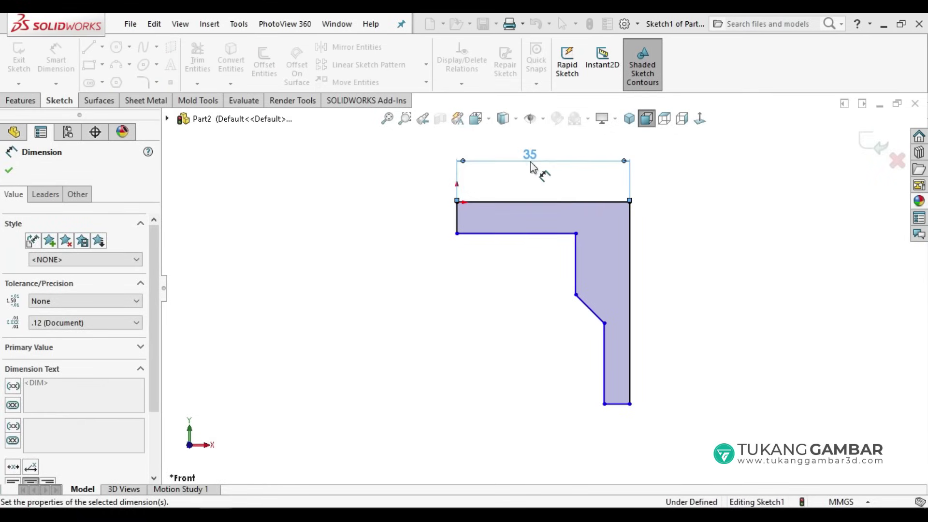
{"action": "left_click", "coordinate": [630, 247]}
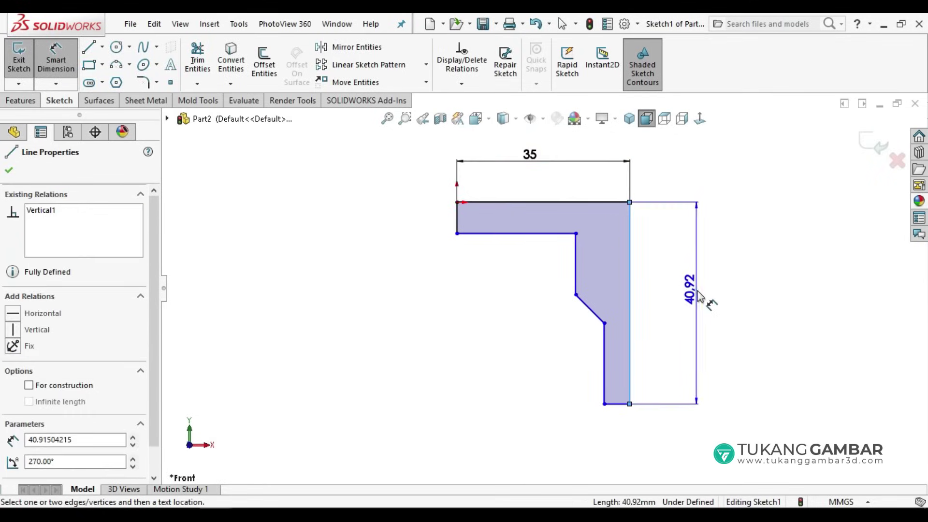
{"action": "left_click", "coordinate": [699, 296]}
{"action": "type", "text": "45"}
{"action": "key", "text": "Return"}
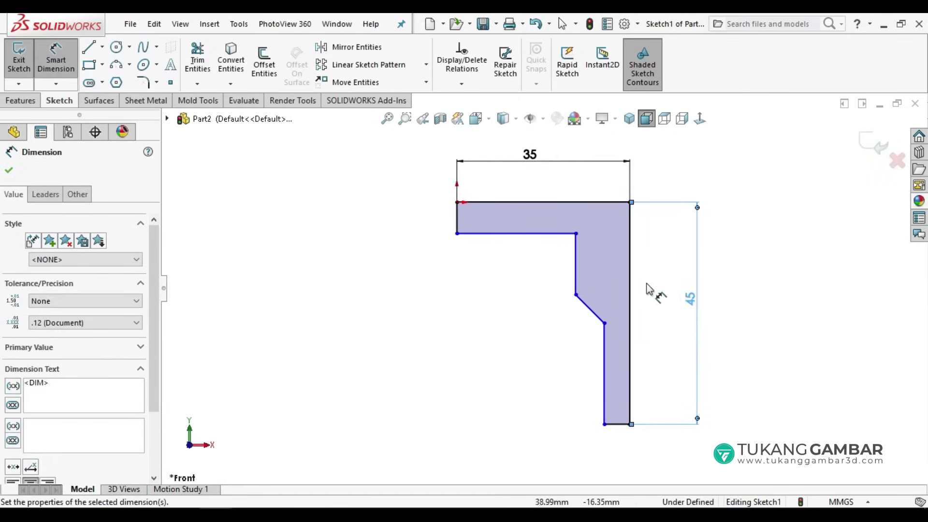
{"action": "left_click", "coordinate": [457, 225]}
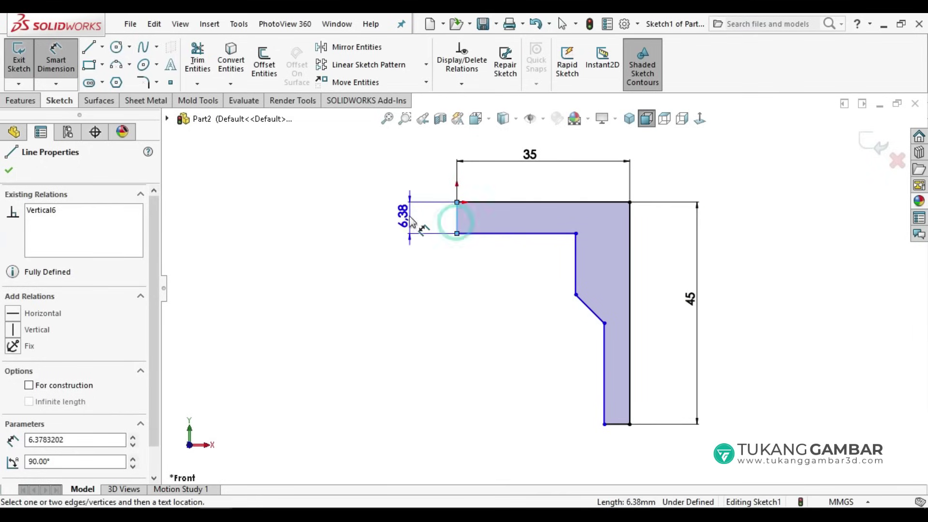
{"action": "left_click", "coordinate": [410, 222]}
{"action": "type", "text": "7"}
{"action": "key", "text": "Return"}
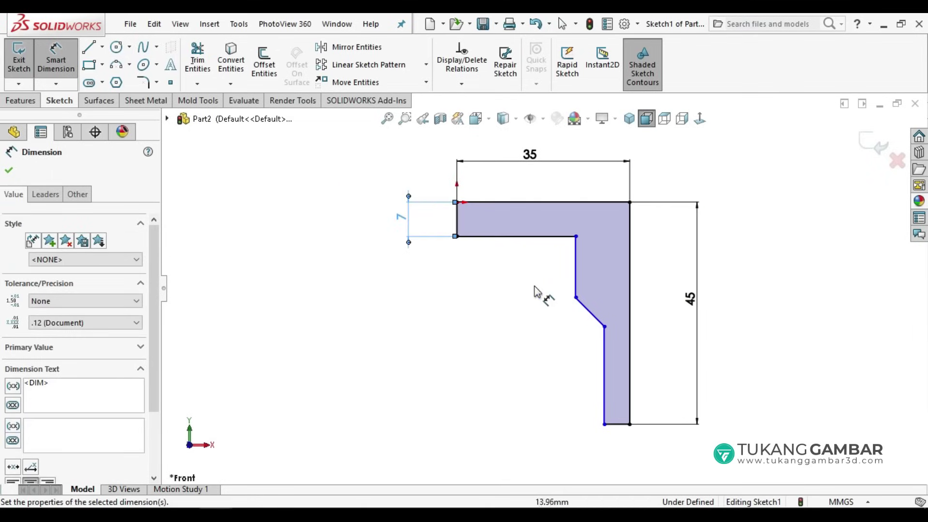
Dimension the inner vertical edge 10, lower vertical edge 20 and bottom width 3.
{"action": "left_click", "coordinate": [577, 280]}
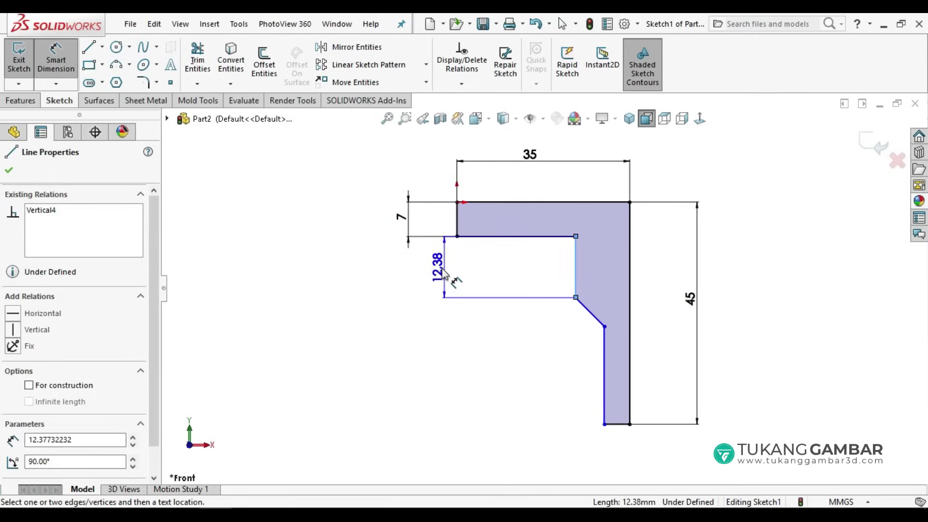
{"action": "left_click", "coordinate": [441, 275]}
{"action": "type", "text": "10"}
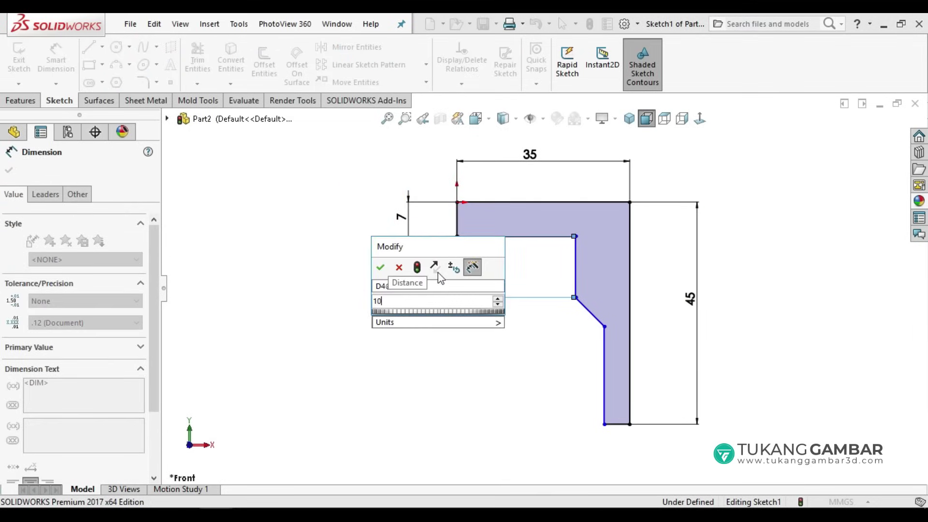
{"action": "key", "text": "Return"}
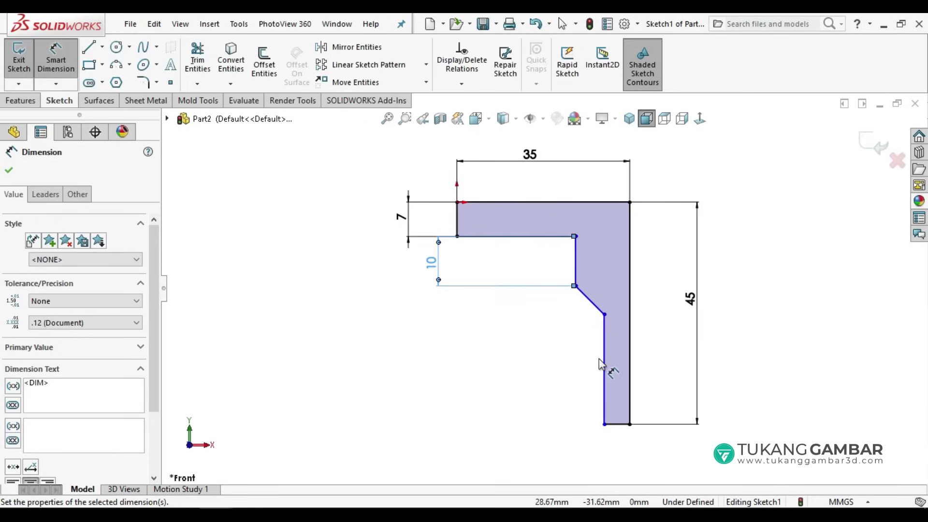
{"action": "left_click", "coordinate": [605, 365]}
{"action": "left_click", "coordinate": [439, 357]}
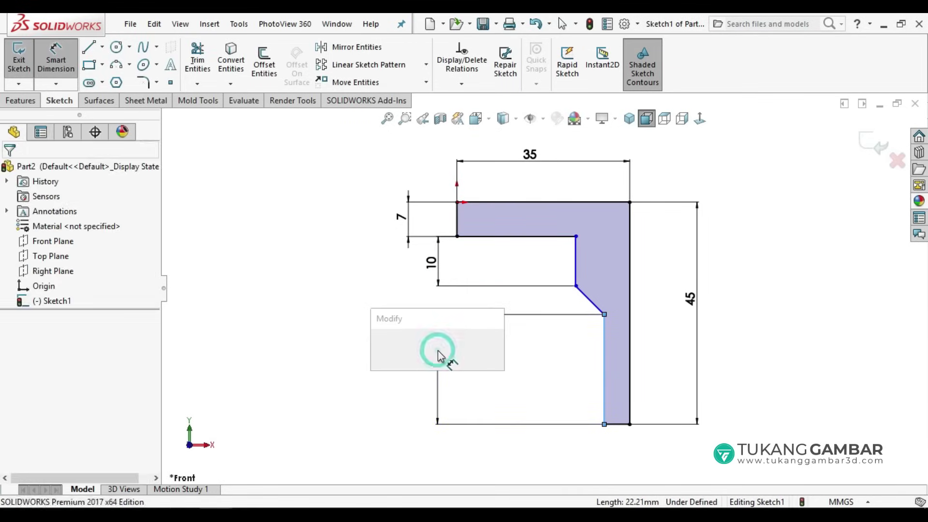
{"action": "type", "text": "20"}
{"action": "key", "text": "Return"}
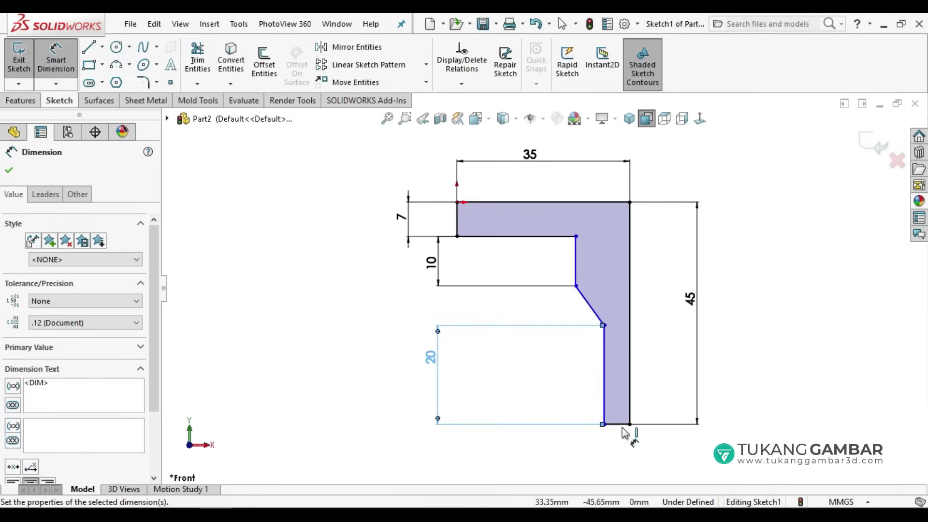
{"action": "left_click", "coordinate": [618, 425]}
{"action": "left_click", "coordinate": [670, 457]}
{"action": "type", "text": "3"}
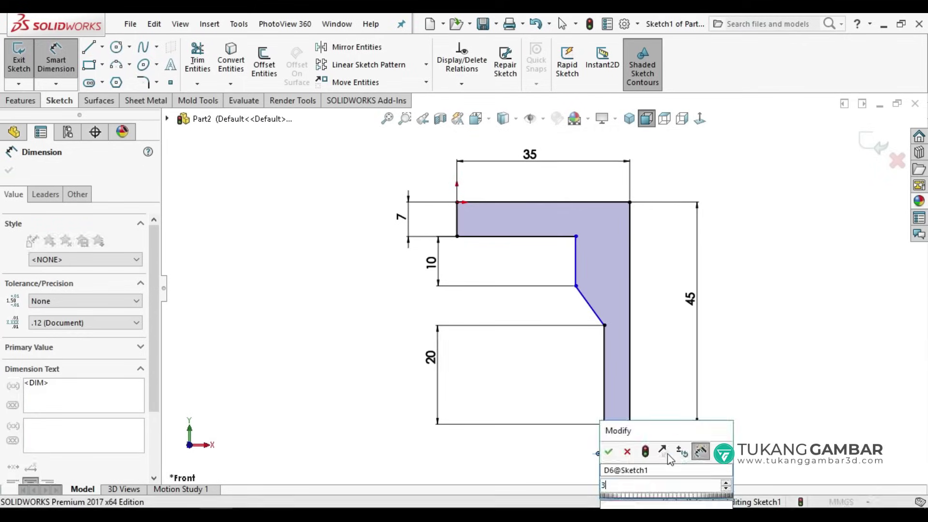
{"action": "key", "text": "Return"}
Set a 10 gap between the inner and outer right edges and raise its label.
{"action": "left_click", "coordinate": [576, 273]}
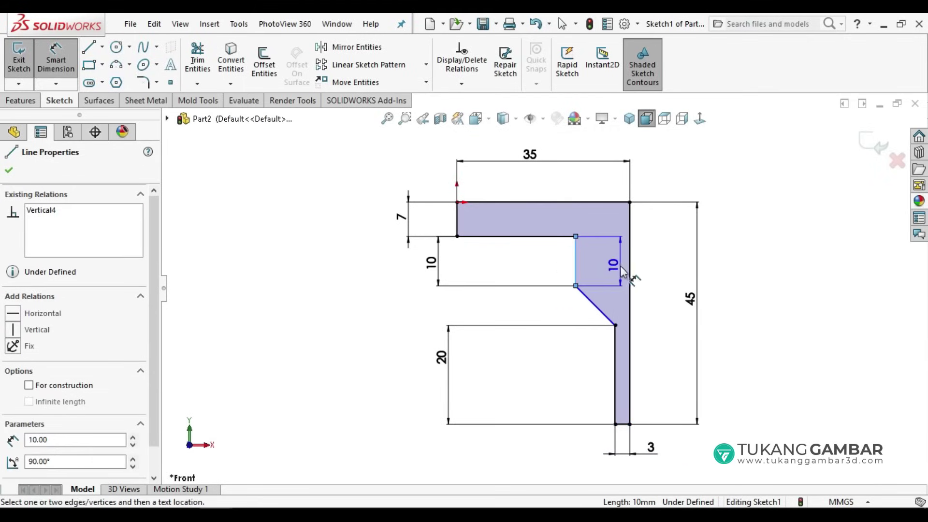
{"action": "left_click", "coordinate": [628, 269]}
{"action": "left_click", "coordinate": [608, 262]}
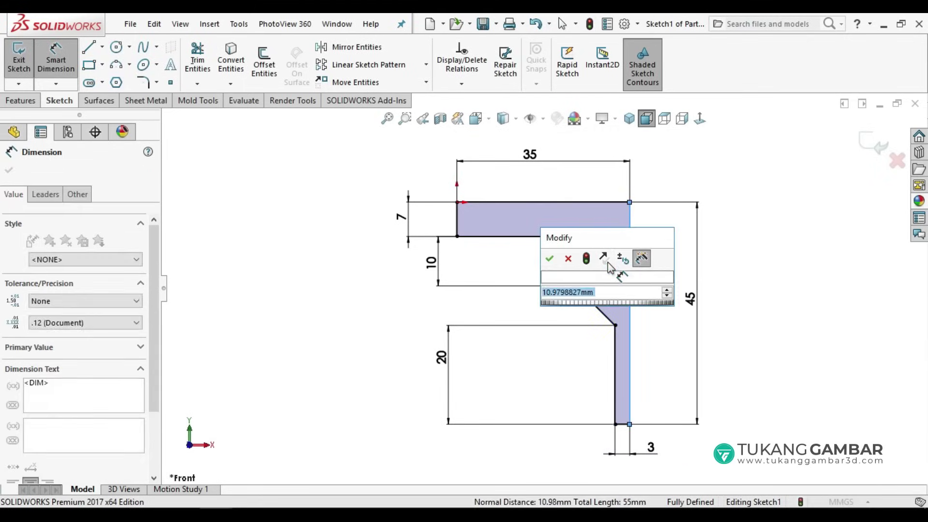
{"action": "type", "text": "10"}
{"action": "key", "text": "Return"}
{"action": "left_click", "coordinate": [663, 248]}
{"action": "left_click_drag", "start_coordinate": [610, 258], "coordinate": [609, 183]}
{"action": "left_click", "coordinate": [670, 176]}
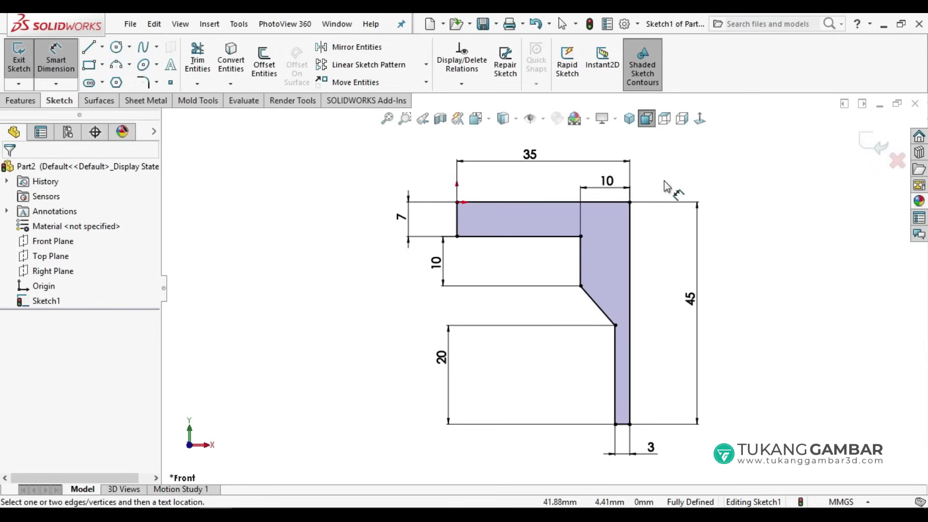
{"action": "left_click", "coordinate": [145, 83]}
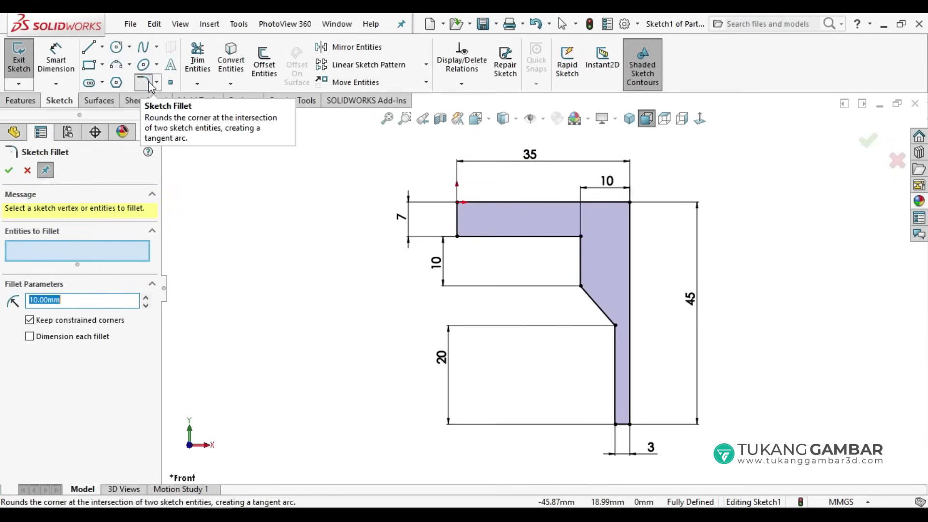
Add R5 fillets to the upper, middle and lower inner corners, then move the 10 dimension above the profile.
{"action": "double_click", "coordinate": [85, 303]}
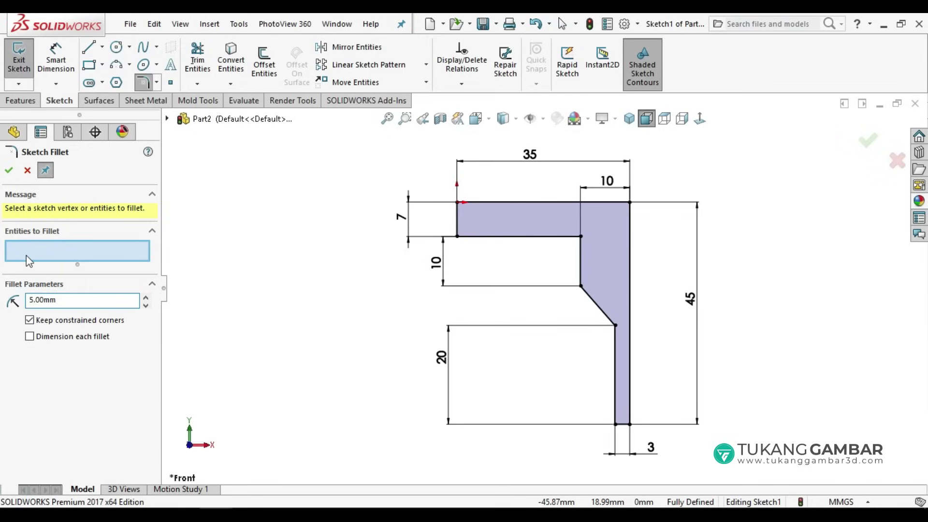
{"action": "left_click", "coordinate": [582, 234]}
{"action": "left_click", "coordinate": [581, 286]}
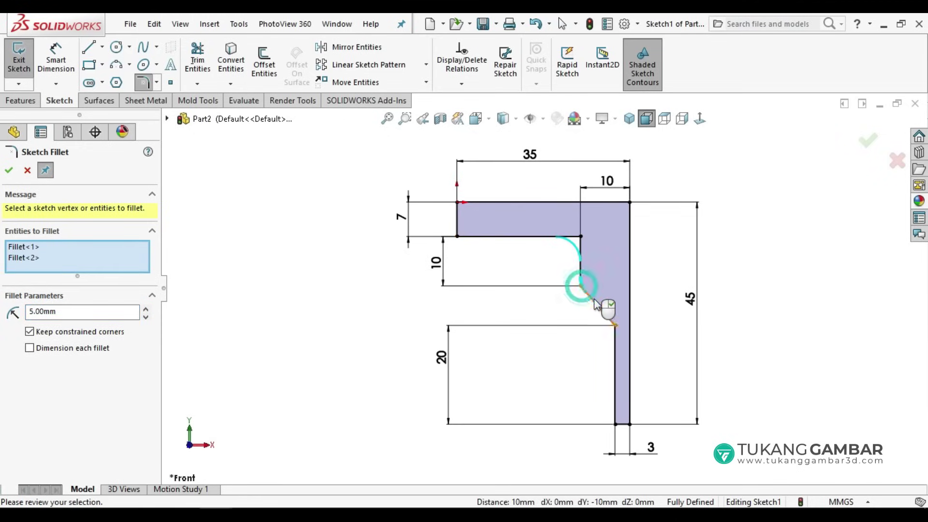
{"action": "left_click", "coordinate": [615, 326]}
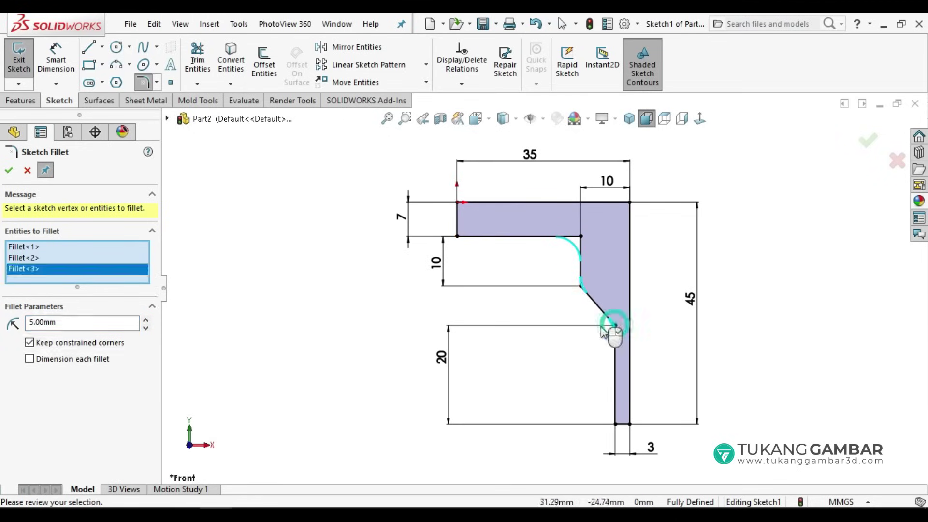
{"action": "left_click", "coordinate": [9, 172]}
{"action": "left_click", "coordinate": [10, 171]}
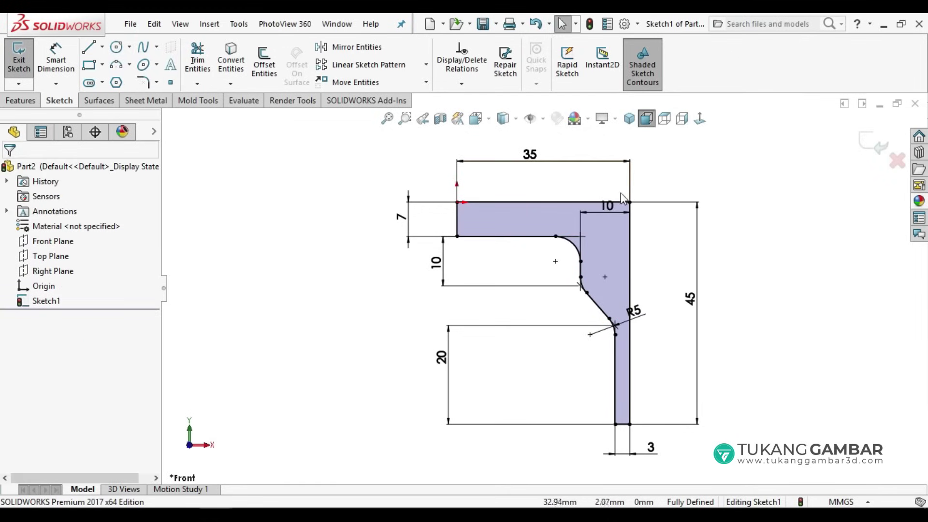
{"action": "left_click_drag", "start_coordinate": [614, 209], "coordinate": [609, 179]}
{"action": "left_click", "coordinate": [681, 179]}
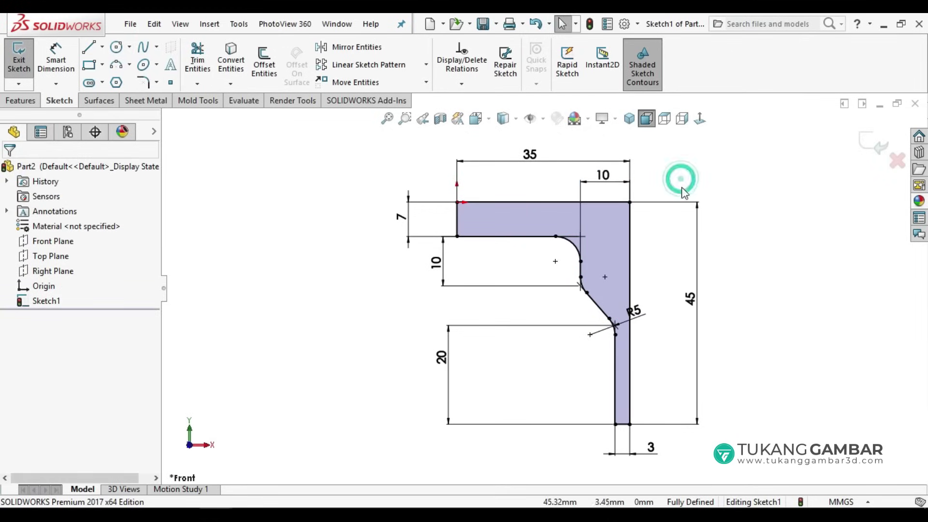
{"action": "scroll", "coordinate": [667, 220], "scroll_direction": "down", "scroll_amount": 2}
{"action": "scroll", "coordinate": [657, 237], "scroll_direction": "down", "scroll_amount": 2}
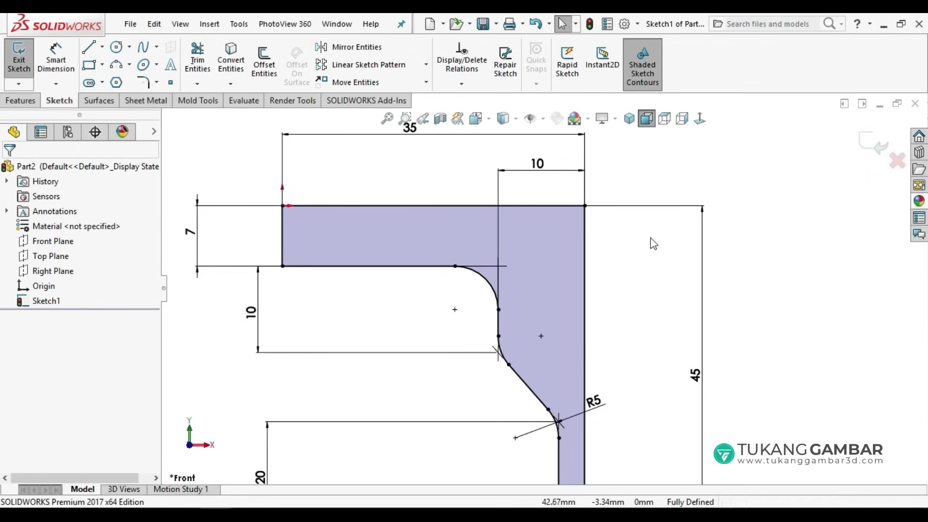
Draw three undimensioned corner rectangles stacked along the profile's right edge.
{"action": "left_click", "coordinate": [103, 65]}
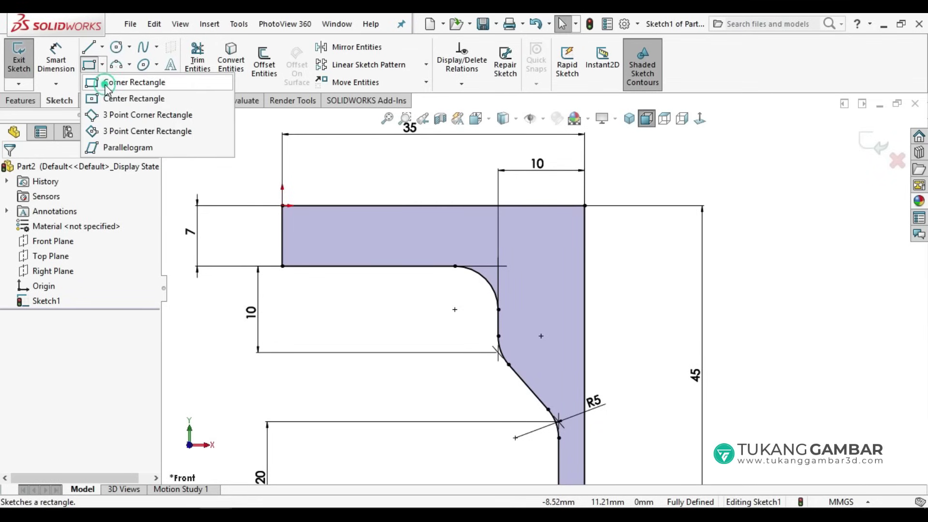
{"action": "left_click", "coordinate": [106, 87]}
{"action": "left_click", "coordinate": [585, 240]}
{"action": "left_click", "coordinate": [559, 266]}
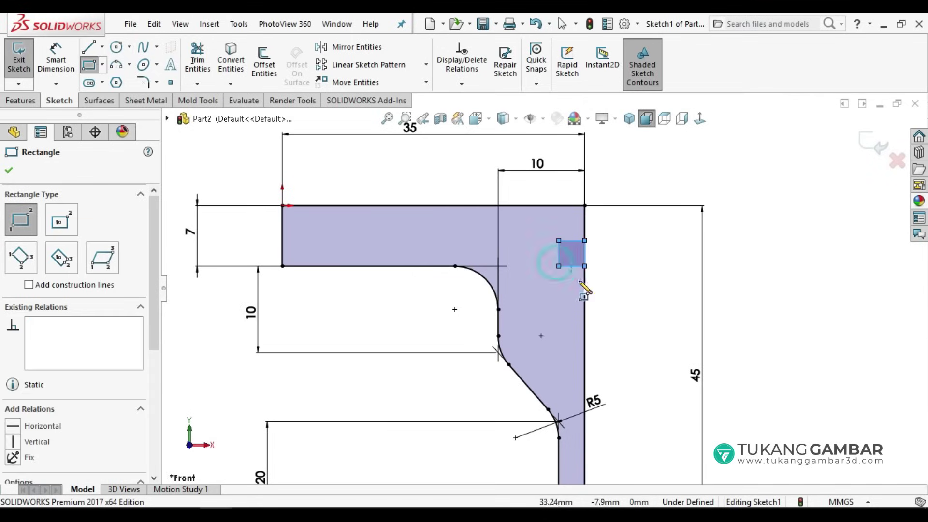
{"action": "left_click", "coordinate": [584, 295]}
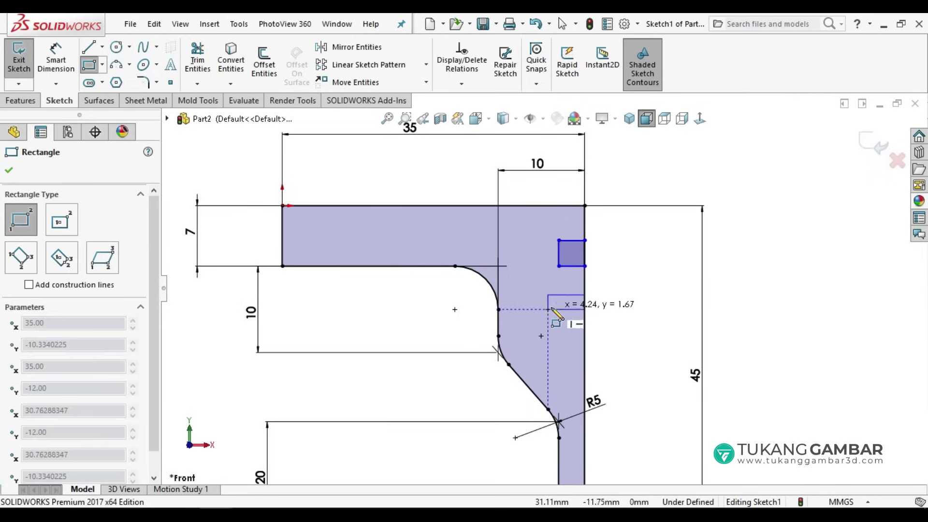
{"action": "left_click", "coordinate": [559, 316]}
{"action": "left_click", "coordinate": [583, 348]}
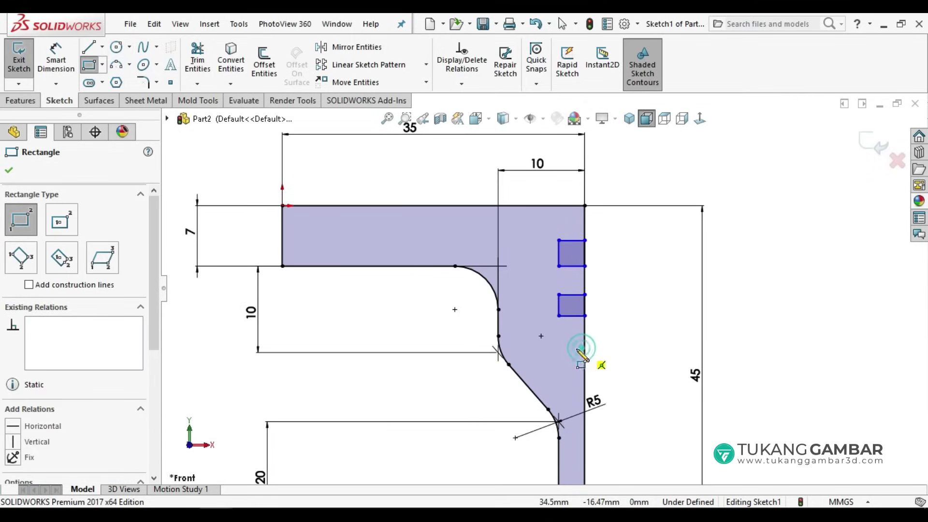
{"action": "left_click", "coordinate": [559, 364]}
{"action": "right_click", "coordinate": [613, 288]}
{"action": "left_click", "coordinate": [629, 296]}
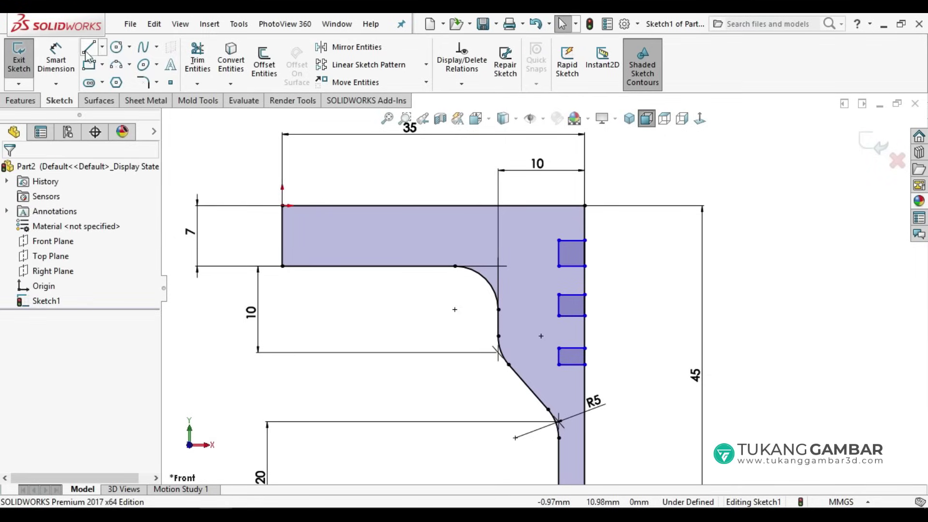
Dimension the first groove 4 mm below the profile's top line.
{"action": "left_click", "coordinate": [55, 59]}
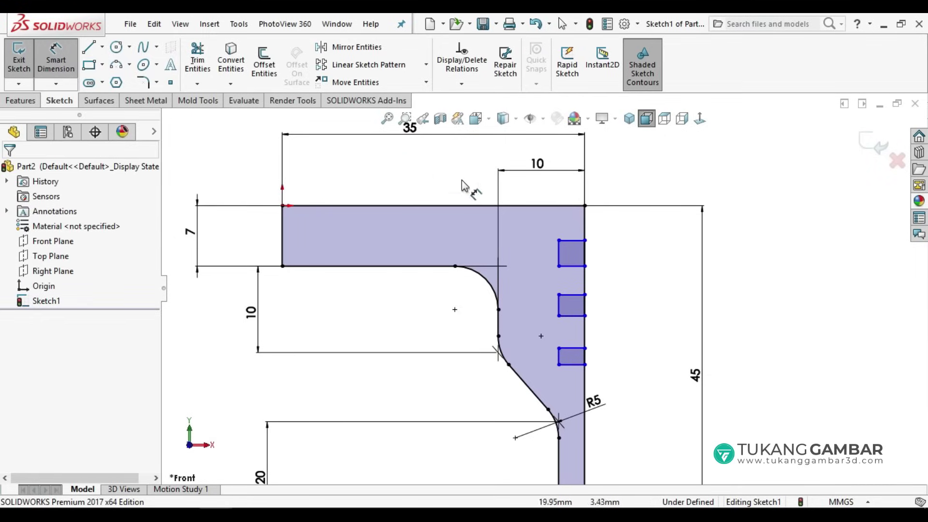
{"action": "left_click", "coordinate": [567, 212]}
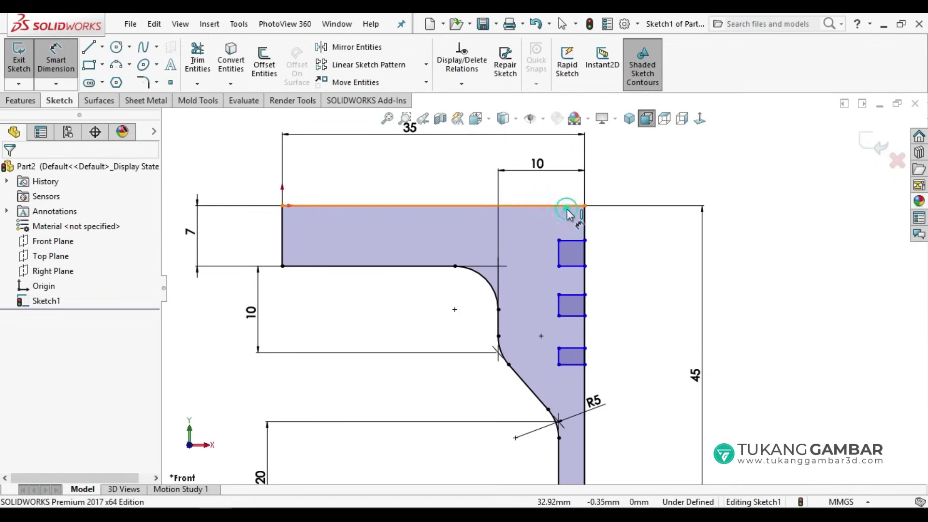
{"action": "left_click", "coordinate": [573, 240]}
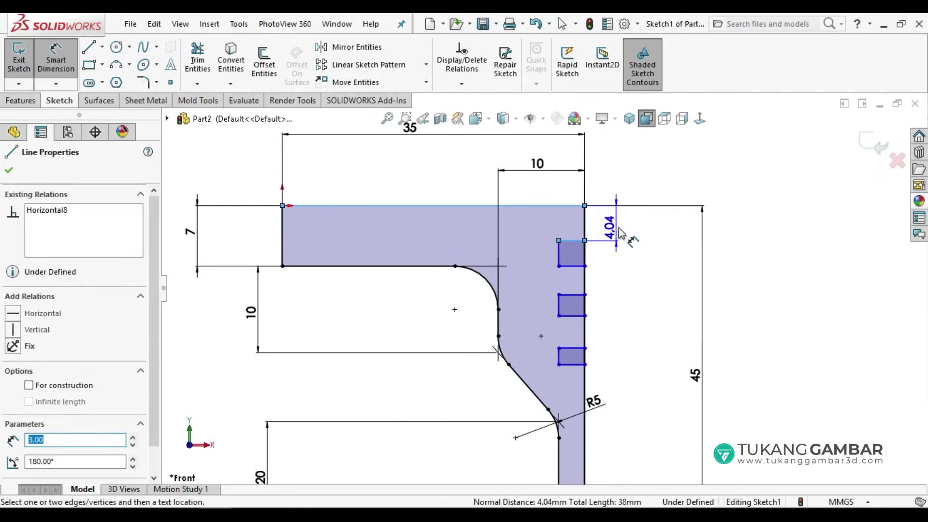
{"action": "left_click", "coordinate": [620, 232]}
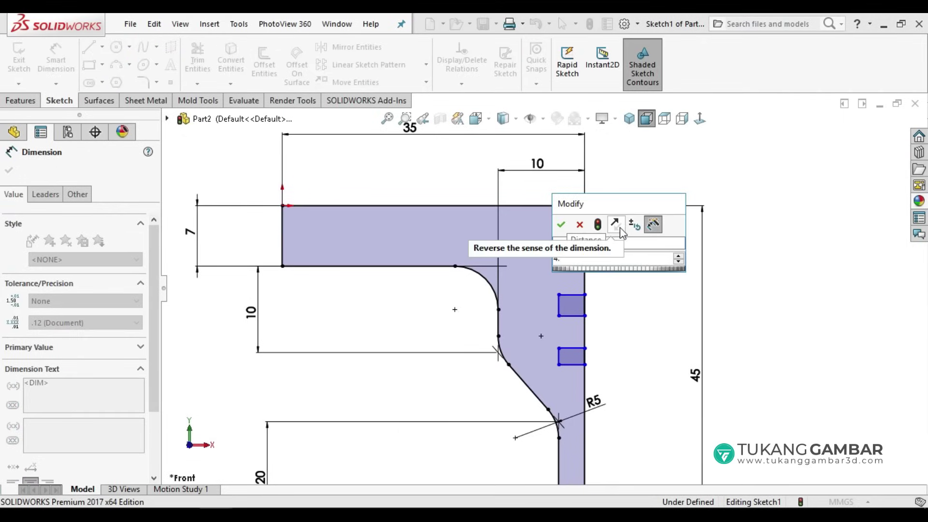
{"action": "key", "text": "Return"}
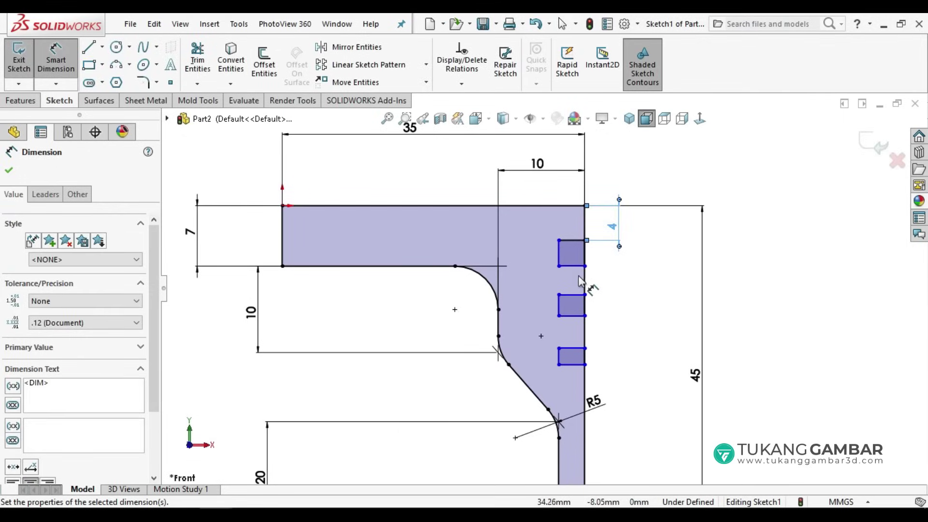
Set 2 mm gaps between the top, middle and bottom grooves.
{"action": "left_click", "coordinate": [577, 268]}
{"action": "left_click", "coordinate": [579, 294]}
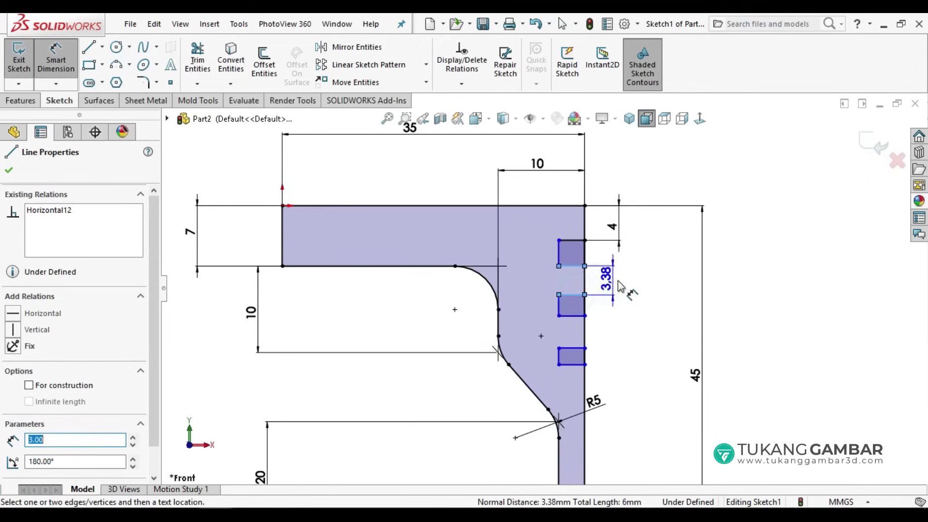
{"action": "left_click", "coordinate": [610, 283]}
{"action": "type", "text": "2"}
{"action": "key", "text": "Return"}
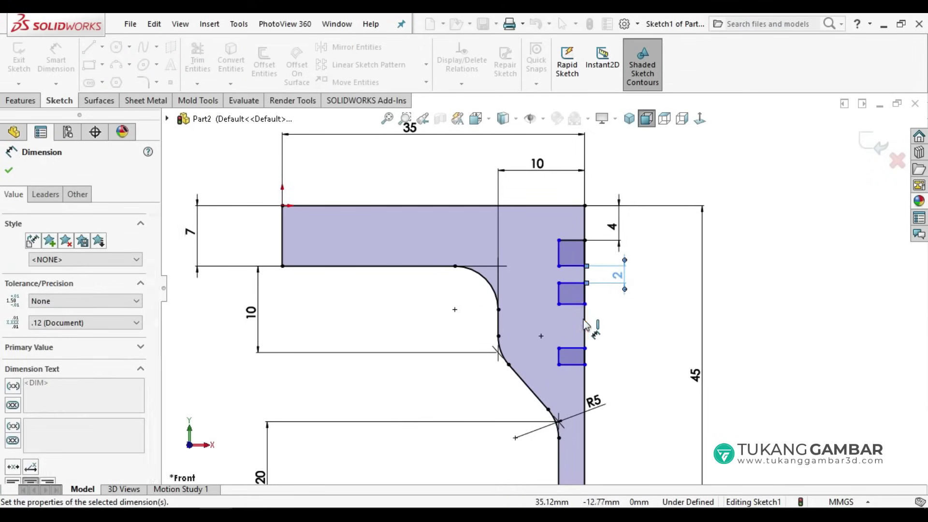
{"action": "left_click", "coordinate": [572, 304]}
{"action": "left_click", "coordinate": [574, 349]}
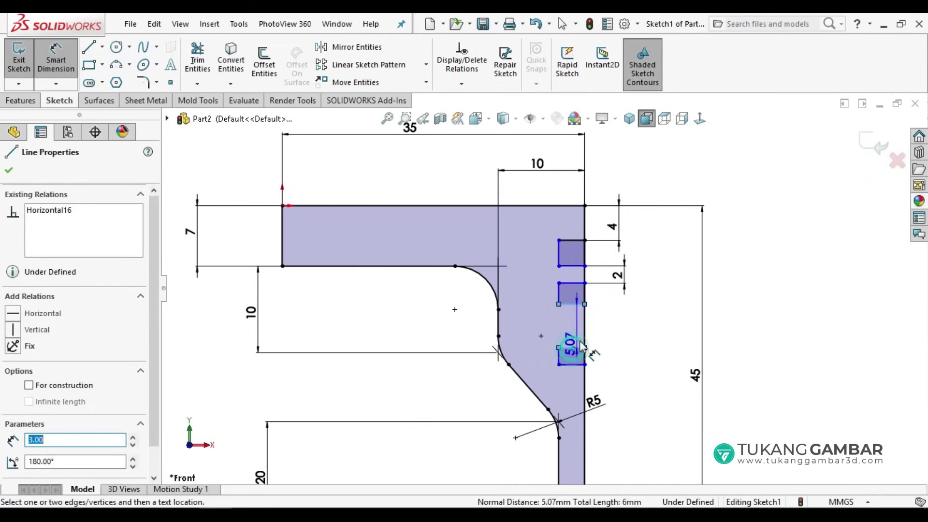
{"action": "left_click", "coordinate": [627, 333]}
{"action": "type", "text": "2"}
{"action": "key", "text": "Return"}
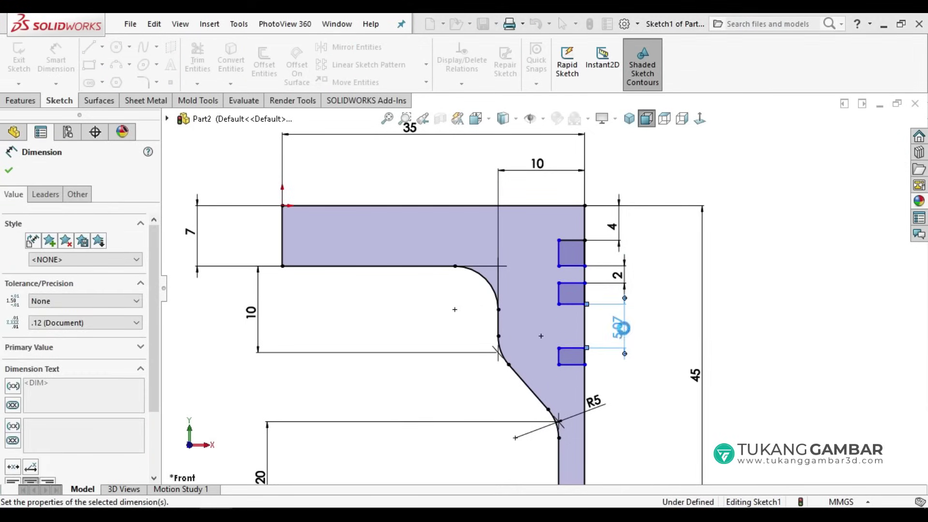
Dimension the groove heights as 1.5, 1.5 and 4 mm.
{"action": "left_click", "coordinate": [558, 256]}
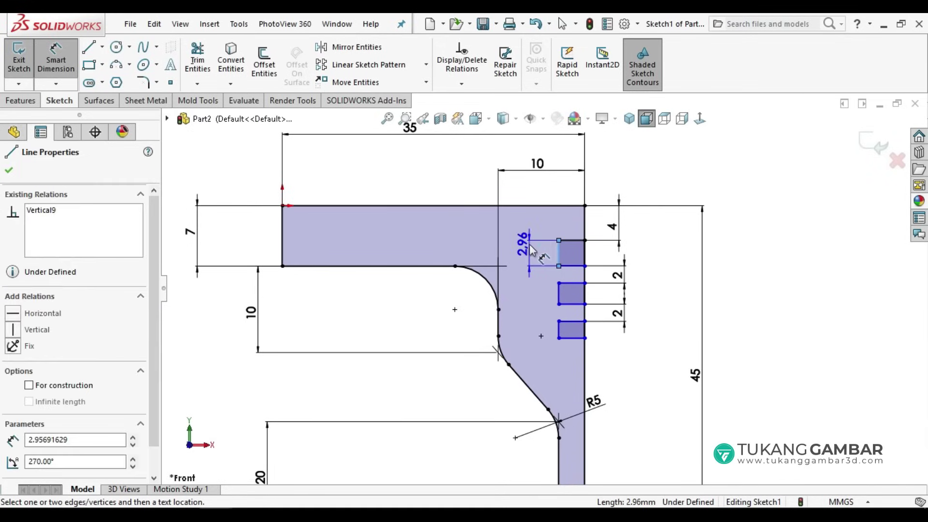
{"action": "left_click", "coordinate": [532, 250]}
{"action": "type", "text": "1.5"}
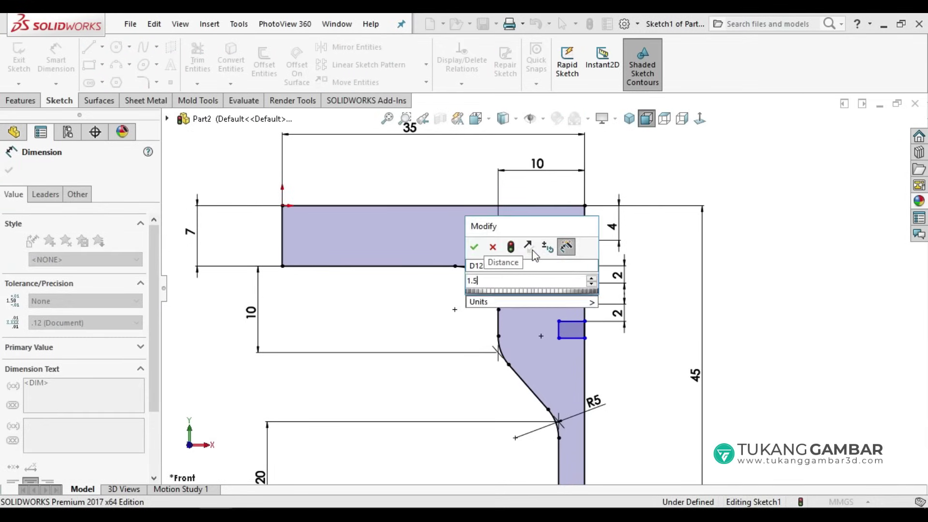
{"action": "key", "text": "Return"}
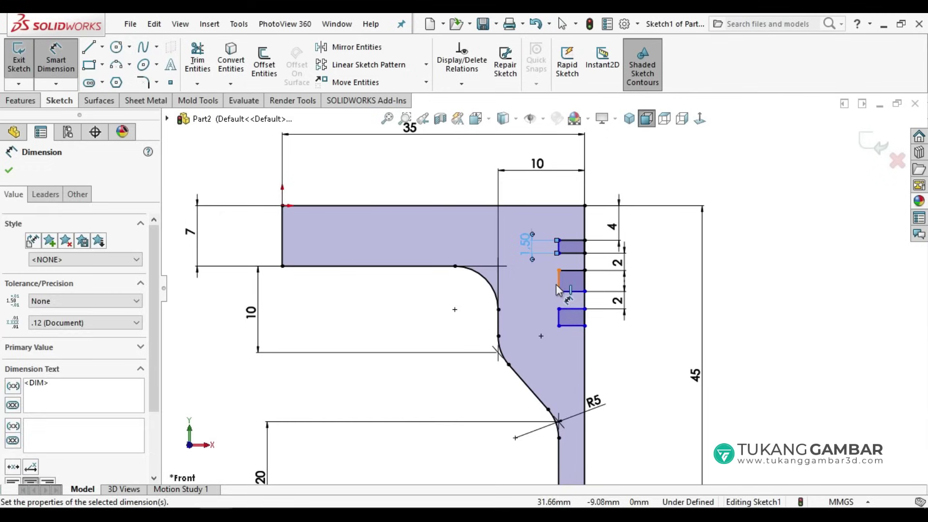
{"action": "left_click", "coordinate": [558, 283]}
{"action": "type", "text": "1.5"}
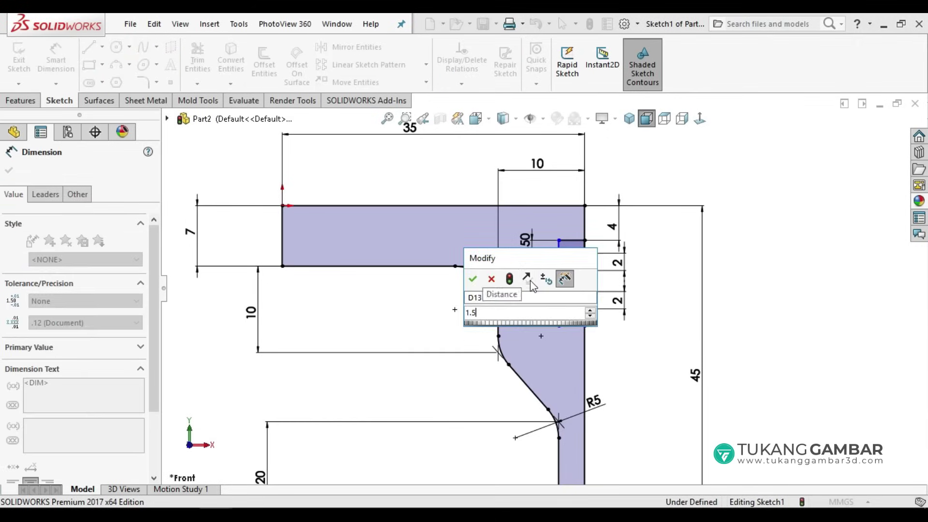
{"action": "key", "text": "Return"}
{"action": "left_click", "coordinate": [559, 317]}
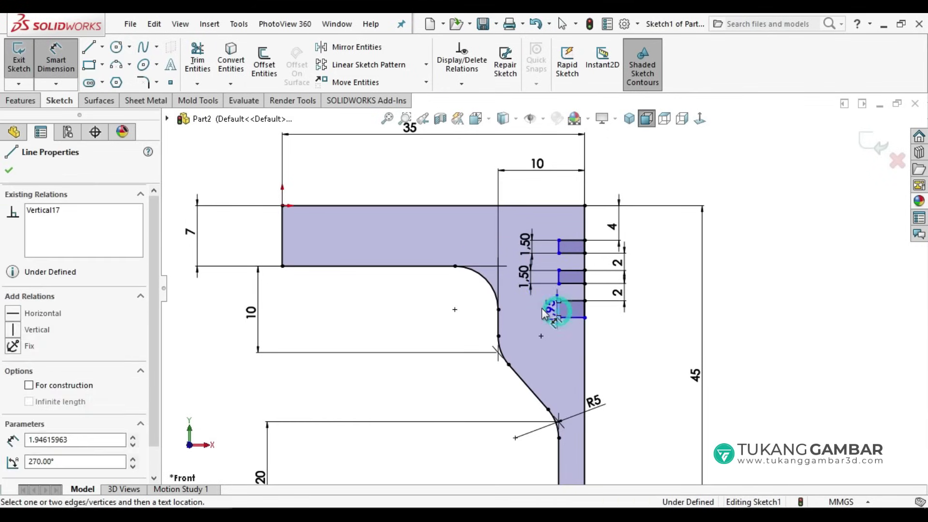
{"action": "left_click", "coordinate": [527, 308]}
{"action": "type", "text": "4"}
{"action": "key", "text": "Return"}
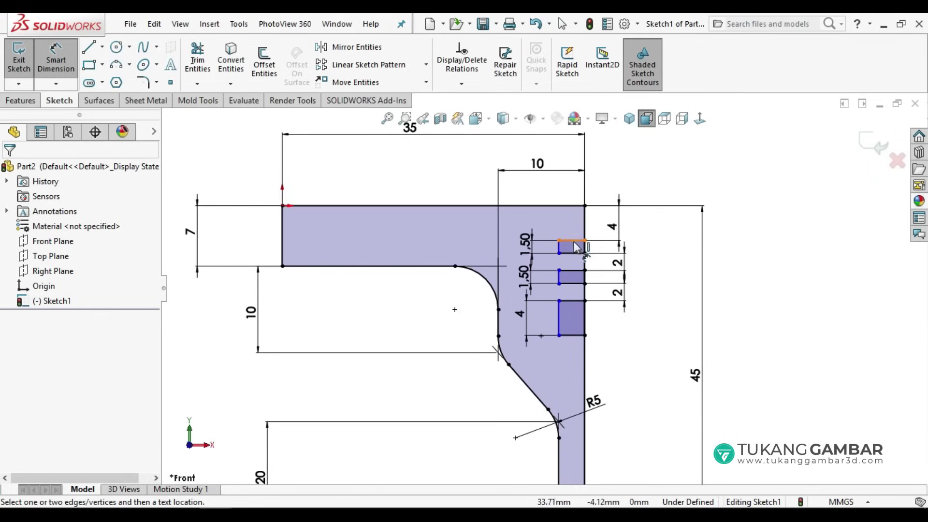
Give the groove slots a 3 mm width, leaving the sketch fully defined.
{"action": "left_click", "coordinate": [577, 241]}
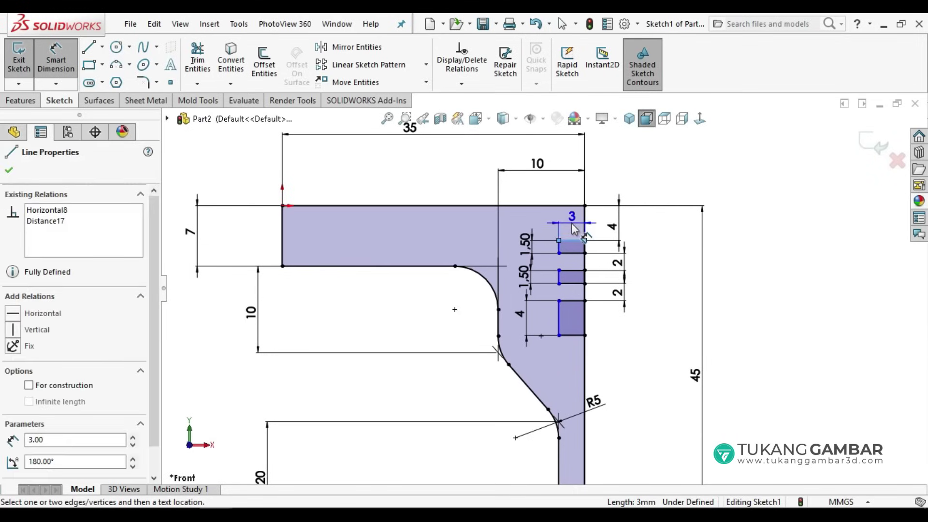
{"action": "left_click", "coordinate": [573, 229]}
{"action": "left_click", "coordinate": [515, 221]}
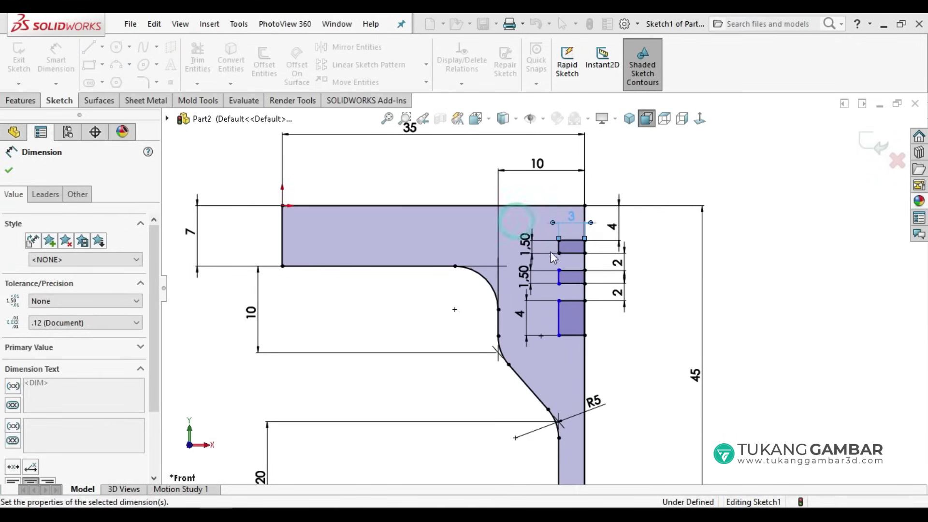
{"action": "left_click", "coordinate": [573, 270]}
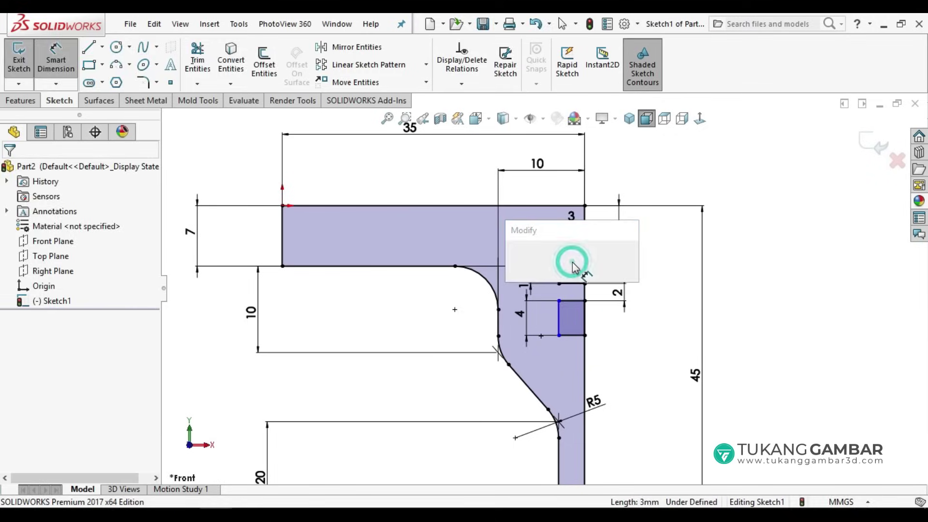
{"action": "left_click", "coordinate": [515, 260]}
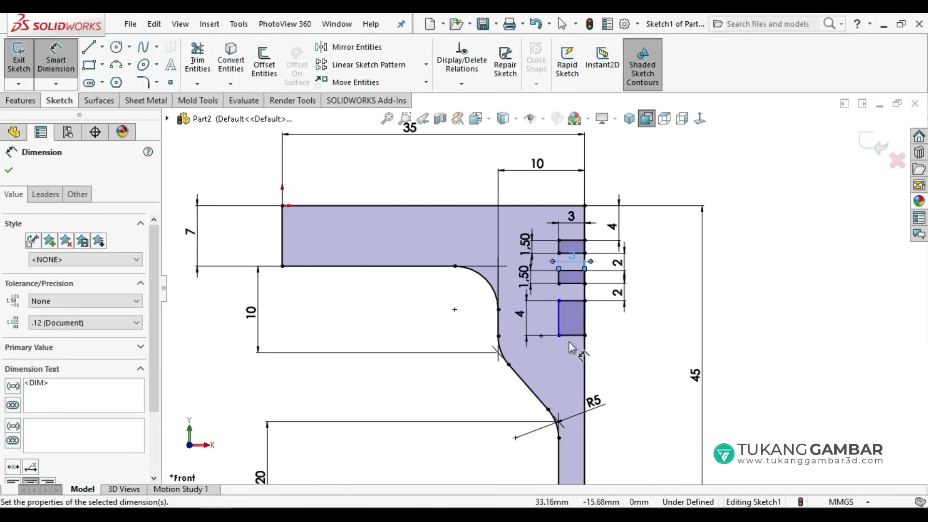
{"action": "left_click", "coordinate": [571, 335]}
{"action": "left_click", "coordinate": [570, 372]}
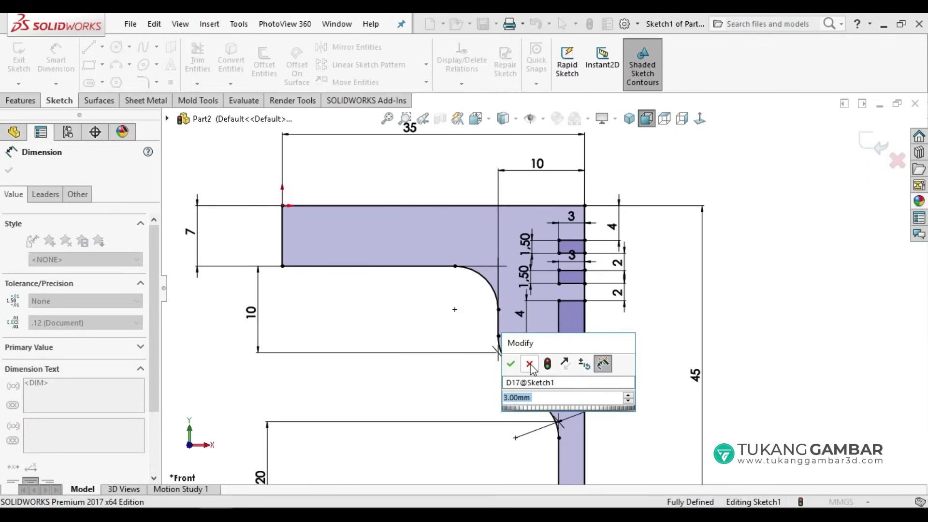
{"action": "left_click", "coordinate": [514, 364]}
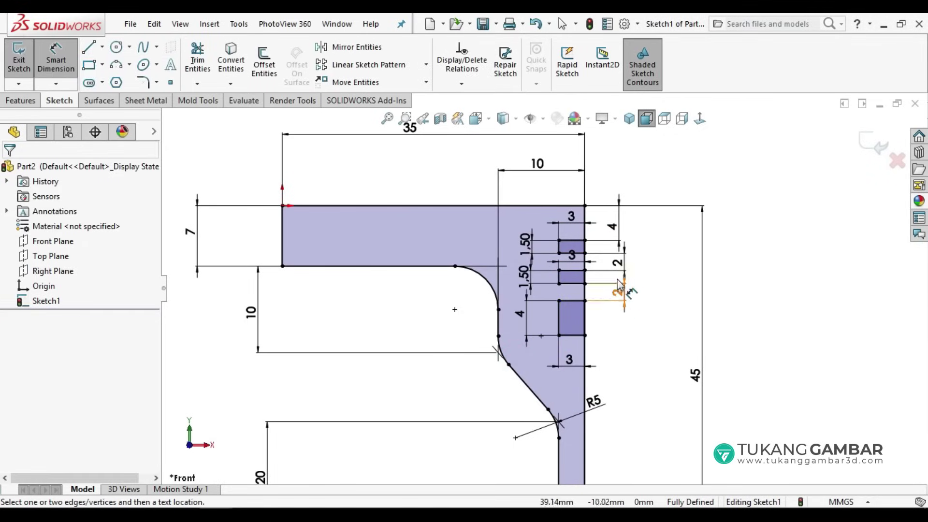
{"action": "scroll", "coordinate": [618, 278], "scroll_direction": "down", "scroll_amount": 1}
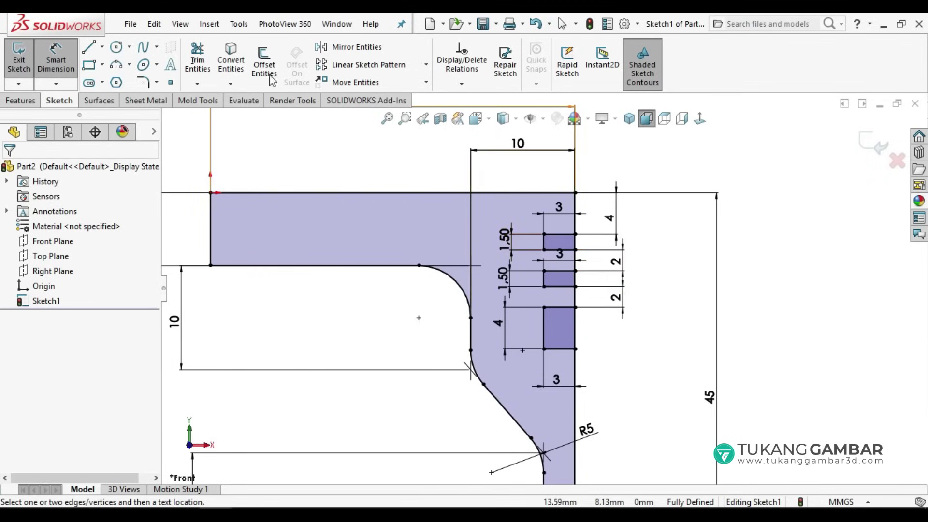
Power-trim the right-hand edges of the three groove rectangles into open notches.
{"action": "left_click", "coordinate": [203, 63]}
{"action": "scroll", "coordinate": [587, 251], "scroll_direction": "down", "scroll_amount": 1}
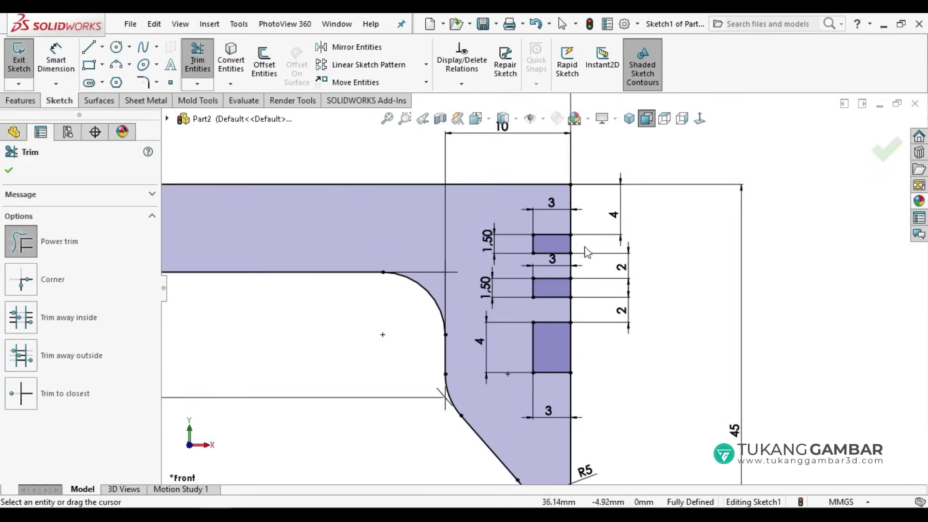
{"action": "left_click_drag", "start_coordinate": [583, 246], "coordinate": [562, 243]}
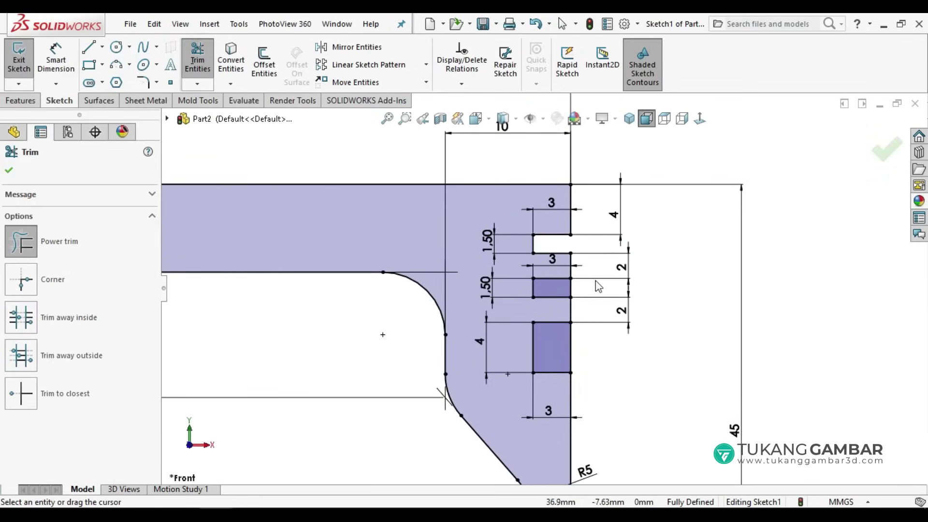
{"action": "left_click_drag", "start_coordinate": [586, 291], "coordinate": [566, 290]}
{"action": "left_click_drag", "start_coordinate": [588, 346], "coordinate": [568, 344]}
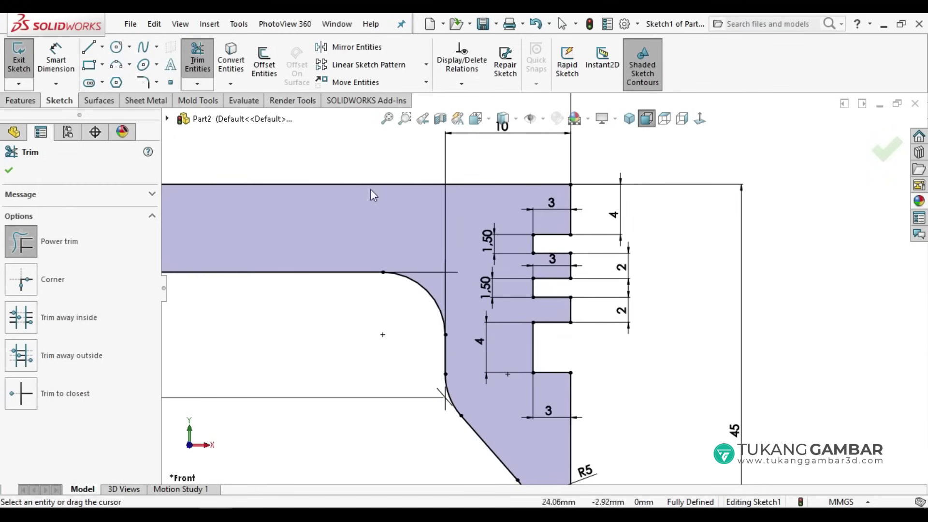
{"action": "left_click", "coordinate": [156, 83]}
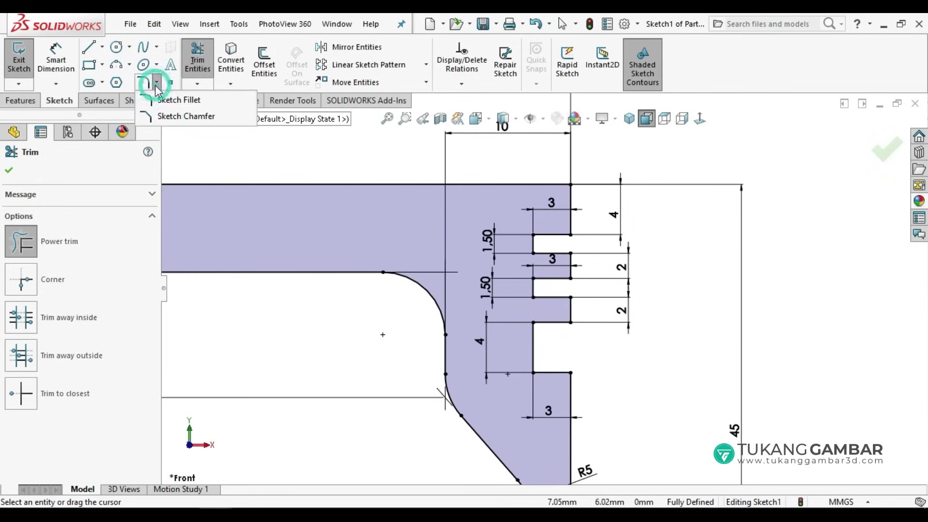
Chamfer the profile's top outer corner 0.50 × 0.50 mm and move its dimension clear.
{"action": "left_click", "coordinate": [160, 113]}
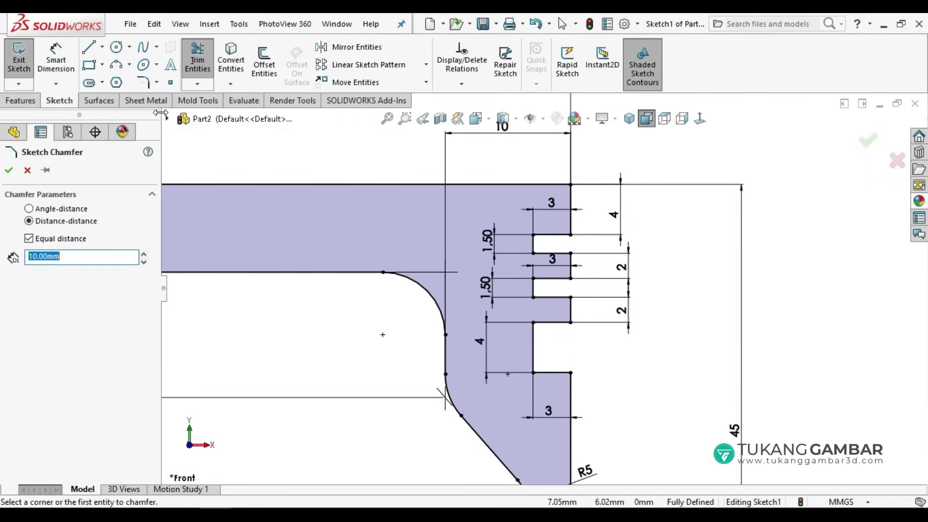
{"action": "double_click", "coordinate": [85, 258]}
{"action": "type", "text": "0.5"}
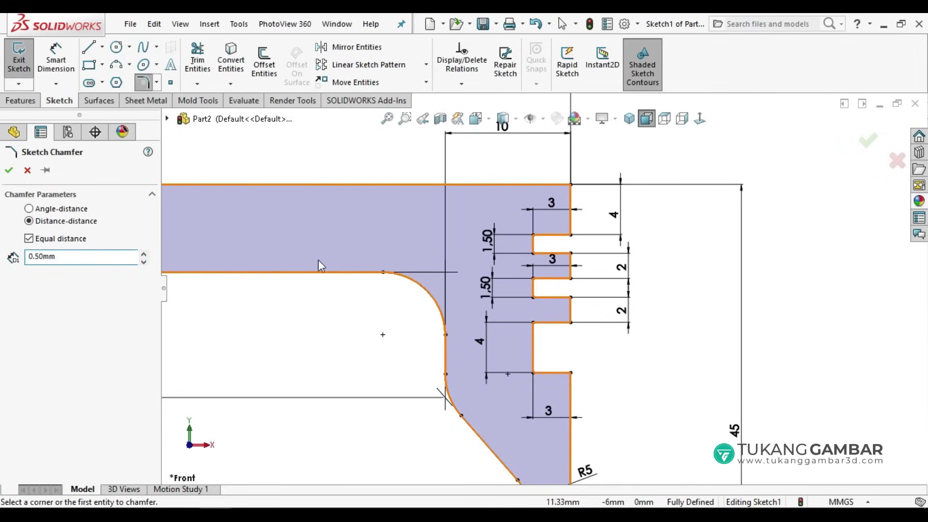
{"action": "left_click", "coordinate": [572, 185]}
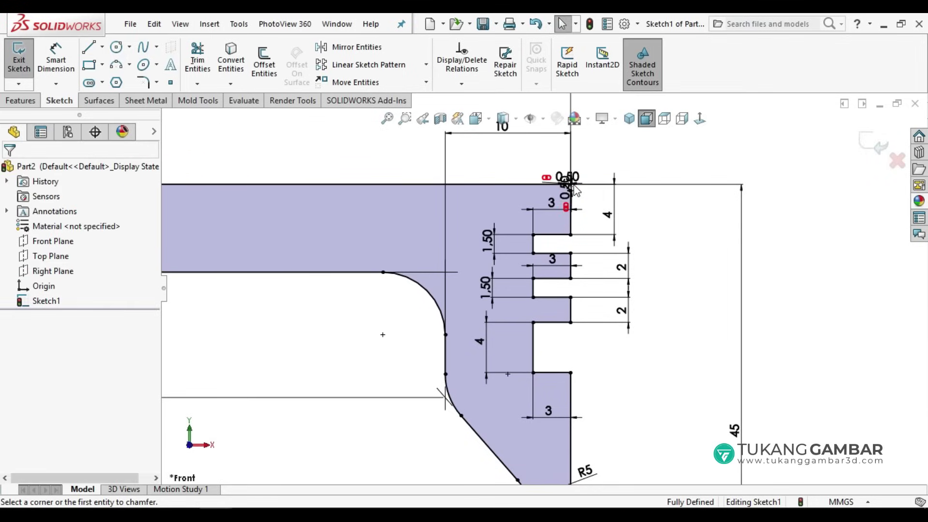
{"action": "mouse_move", "coordinate": [575, 190]}
{"action": "left_mouse_down"}
{"action": "mouse_move", "coordinate": [607, 159]}
{"action": "mouse_move", "coordinate": [539, 161]}
{"action": "left_mouse_up"}
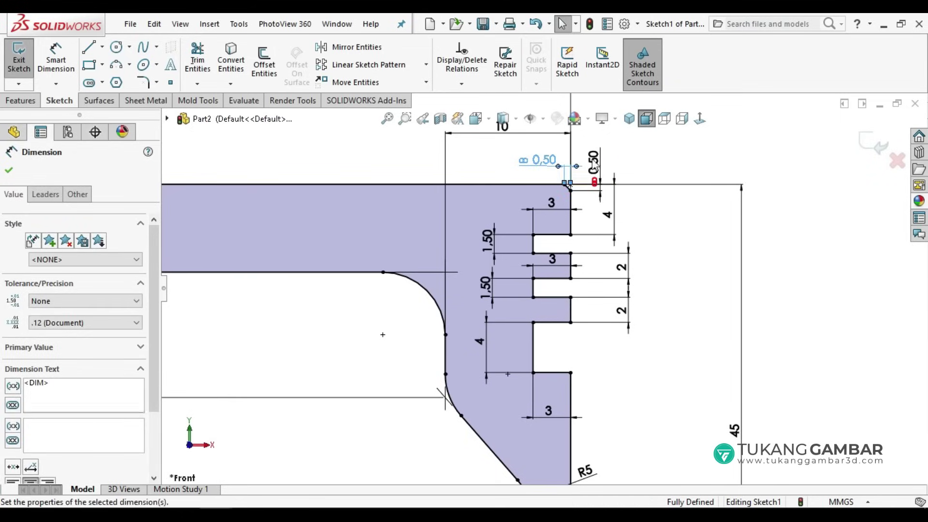
{"action": "left_click", "coordinate": [633, 160]}
{"action": "scroll", "coordinate": [663, 210], "scroll_direction": "up", "scroll_amount": 3}
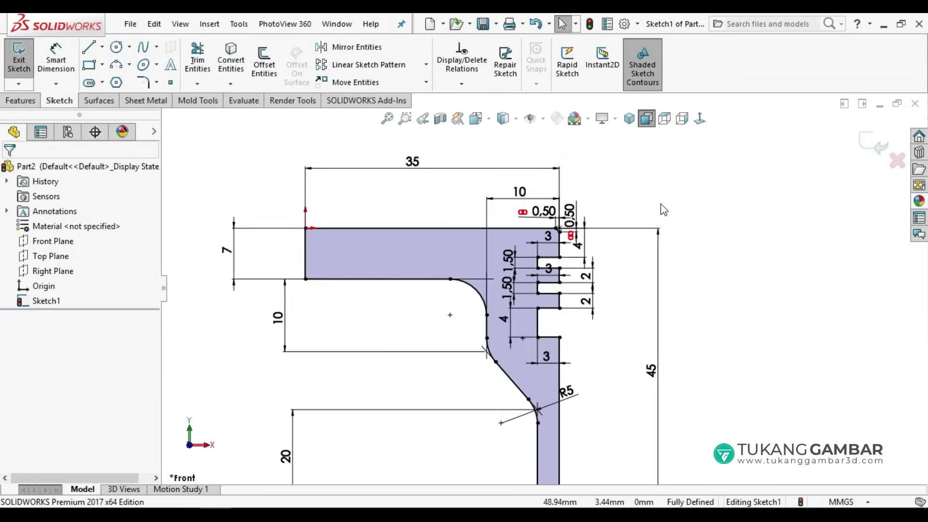
{"action": "scroll", "coordinate": [663, 210], "scroll_direction": "up", "scroll_amount": 2}
{"action": "scroll", "coordinate": [543, 370], "scroll_direction": "up", "scroll_amount": 1}
{"action": "scroll", "coordinate": [531, 377], "scroll_direction": "down", "scroll_amount": 1}
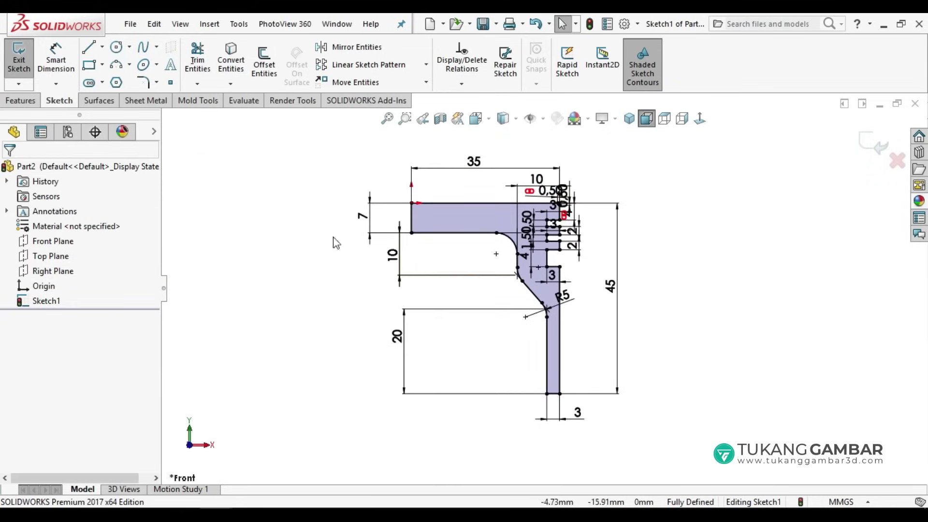
Revolve the profile 360° about its left vertical line to create Revolve1.
{"action": "left_click", "coordinate": [30, 102]}
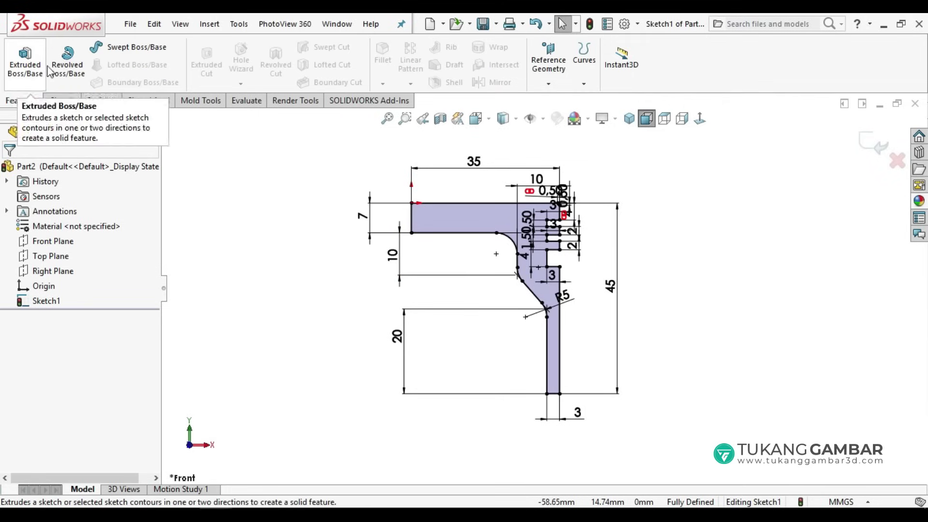
{"action": "left_click", "coordinate": [74, 60]}
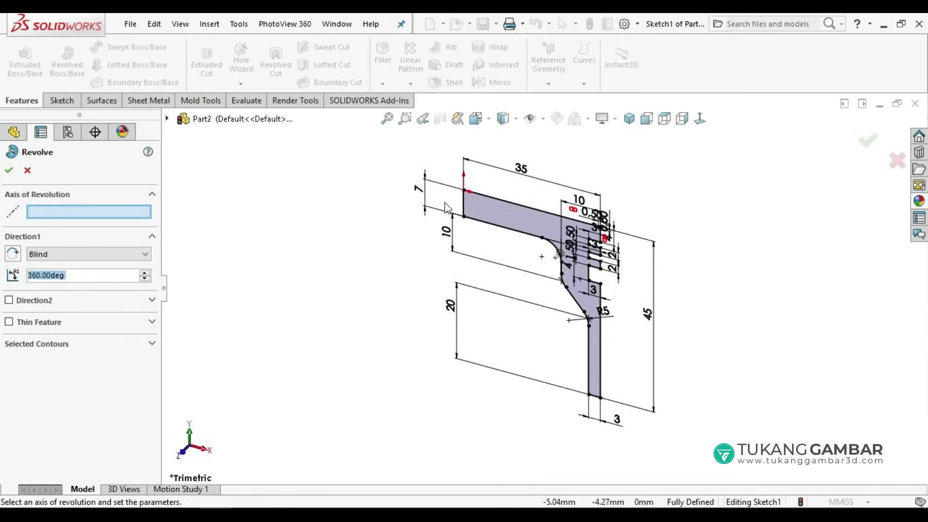
{"action": "left_click", "coordinate": [463, 206]}
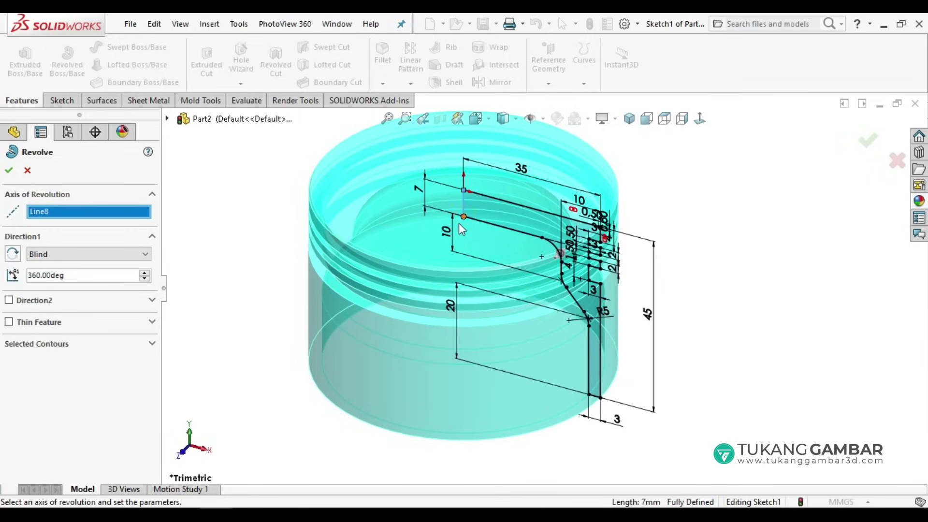
{"action": "left_click", "coordinate": [9, 169]}
{"action": "mouse_move", "coordinate": [431, 248]}
{"action": "middle_mouse_down"}
{"action": "mouse_move", "coordinate": [440, 273]}
{"action": "mouse_move", "coordinate": [461, 263]}
{"action": "mouse_move", "coordinate": [527, 184]}
{"action": "mouse_move", "coordinate": [497, 145]}
{"action": "mouse_move", "coordinate": [451, 261]}
{"action": "middle_mouse_up"}
{"action": "scroll", "coordinate": [382, 375], "scroll_direction": "down", "scroll_amount": 2}
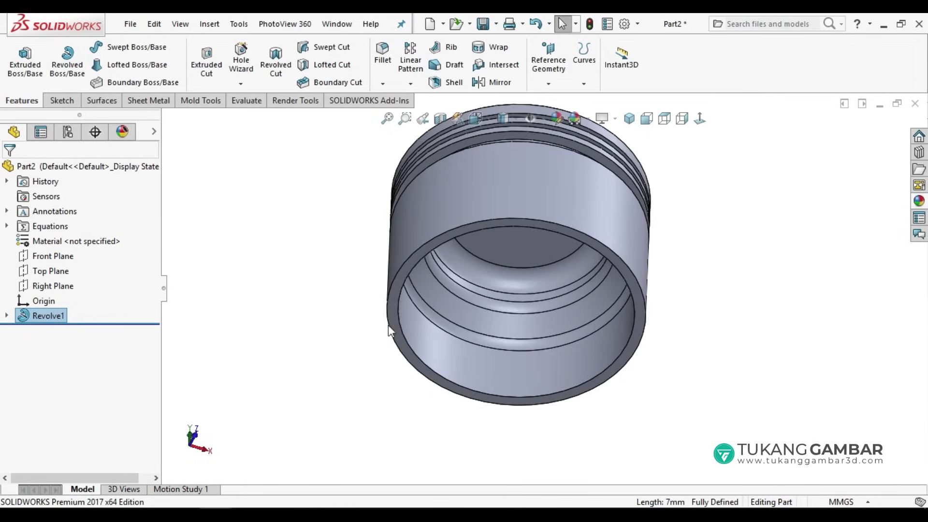
Start Sketch2 on the piston's bottom face and convert its Ø64 mm inner edge.
{"action": "left_click", "coordinate": [391, 309]}
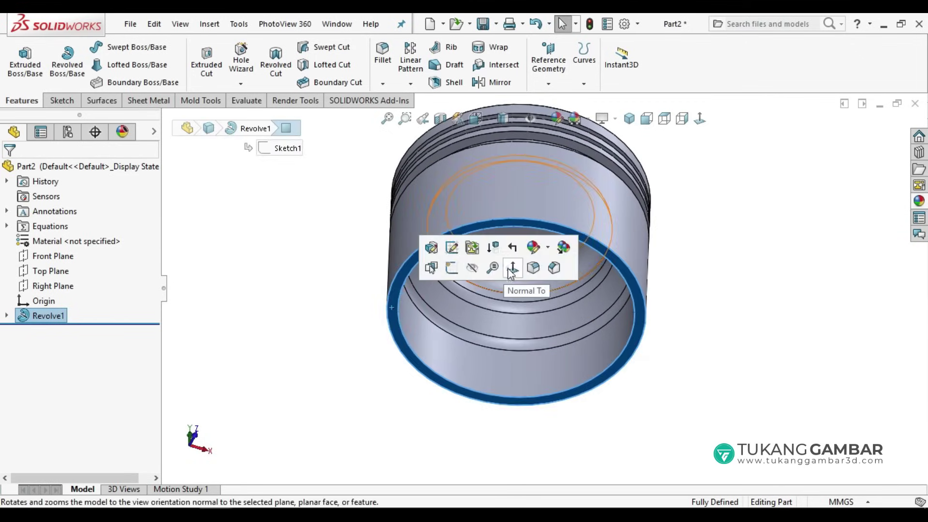
{"action": "left_click", "coordinate": [511, 268]}
{"action": "left_click", "coordinate": [425, 265]}
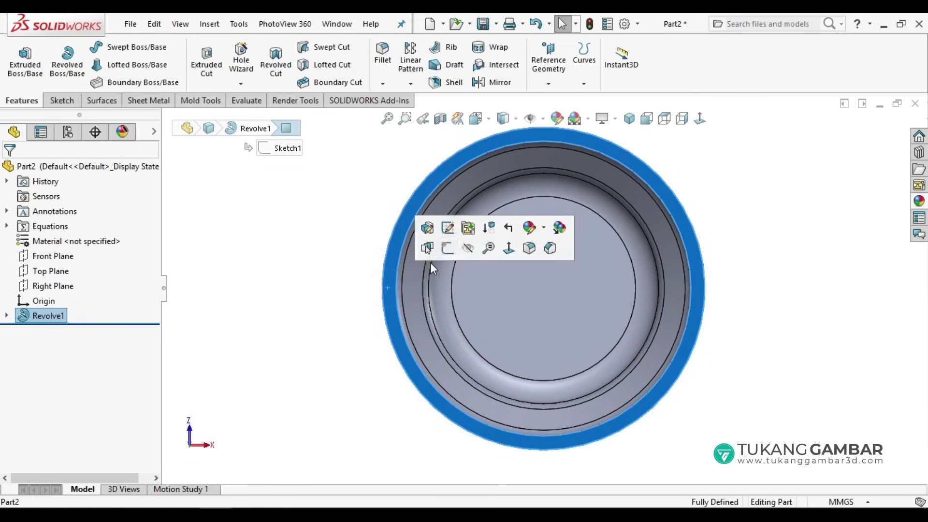
{"action": "left_click", "coordinate": [443, 248]}
{"action": "left_click", "coordinate": [291, 244]}
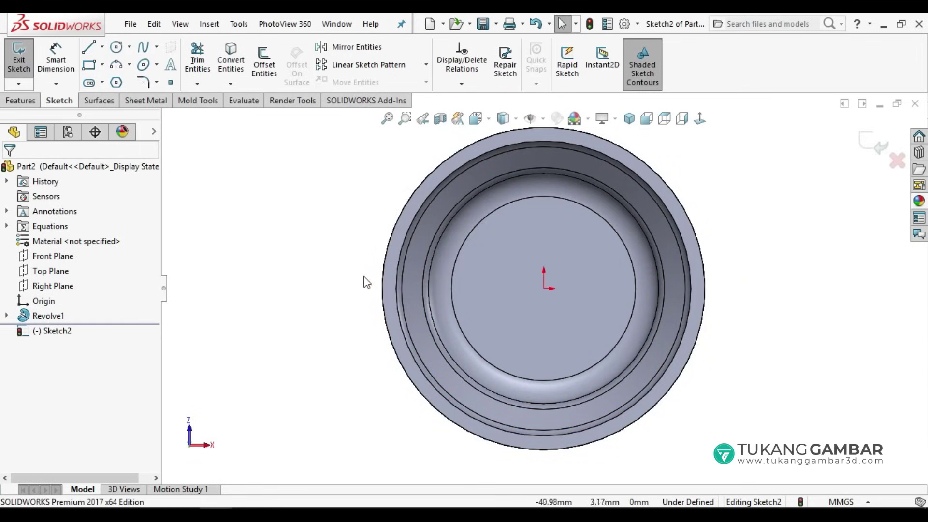
{"action": "left_click", "coordinate": [396, 276]}
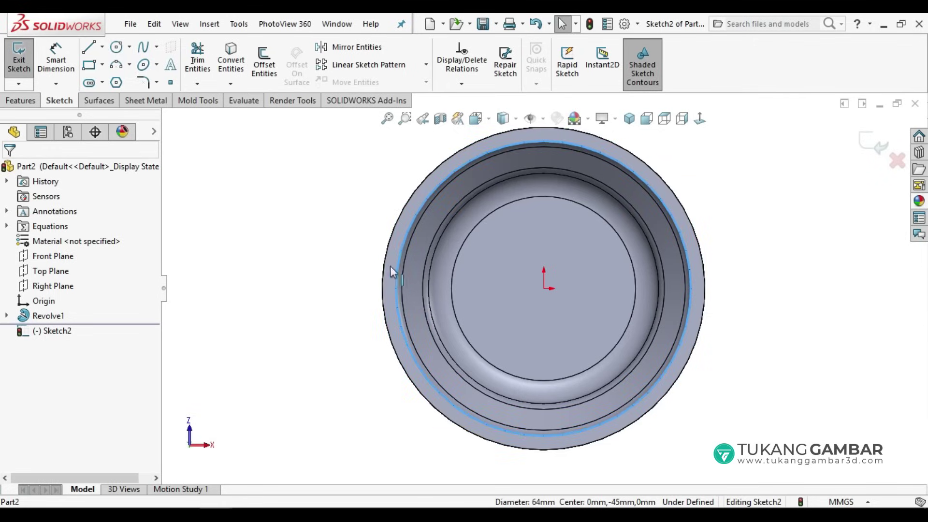
{"action": "left_click", "coordinate": [235, 62]}
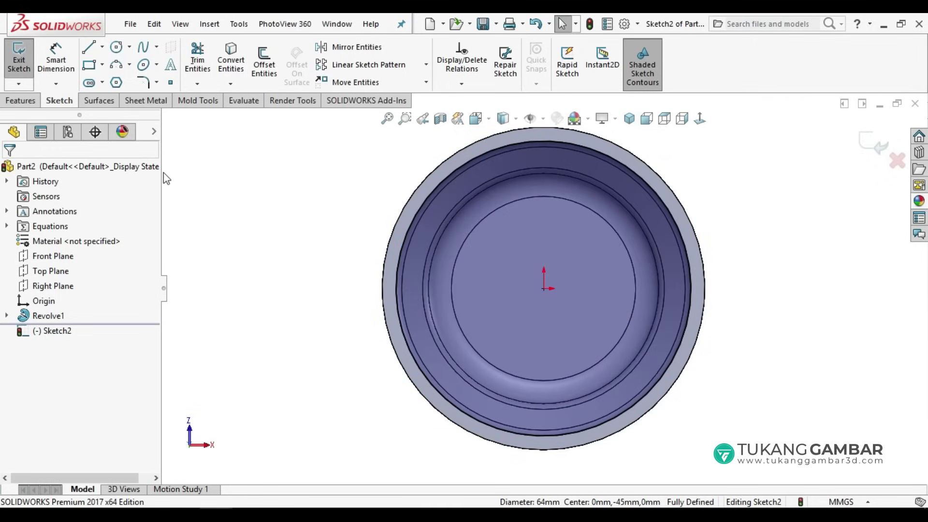
{"action": "left_click", "coordinate": [89, 48]}
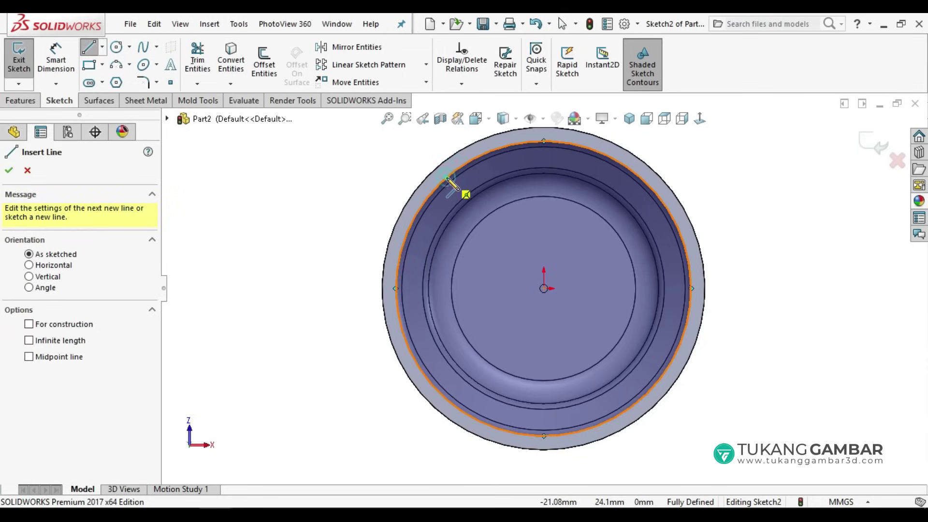
Draw a five-segment stepped line profile across the left side of the Ø64 circle.
{"action": "left_click", "coordinate": [445, 180]}
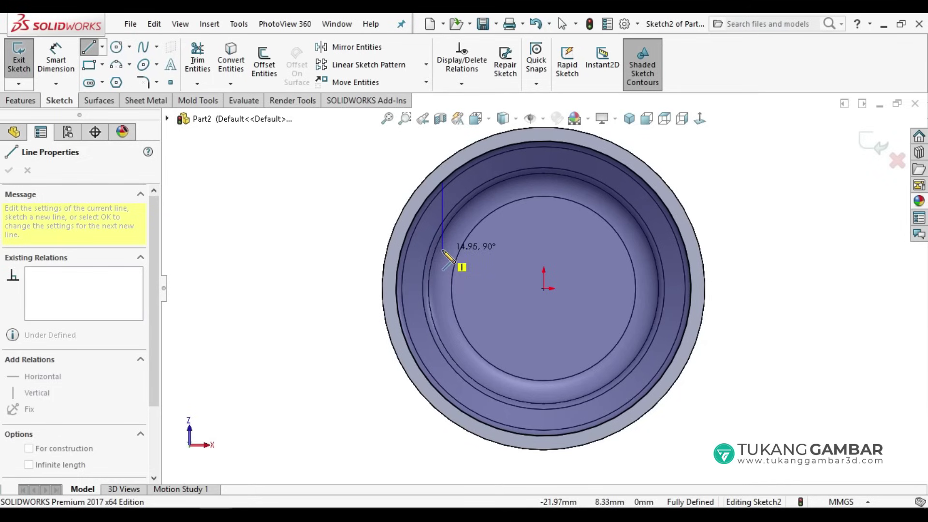
{"action": "left_click", "coordinate": [442, 250]}
{"action": "left_click", "coordinate": [482, 250]}
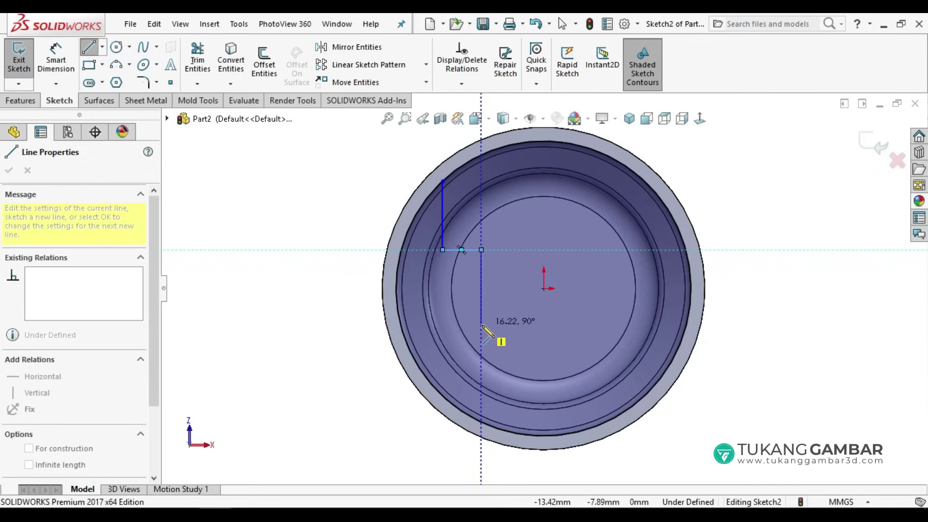
{"action": "left_click", "coordinate": [481, 324]}
{"action": "left_click", "coordinate": [443, 324]}
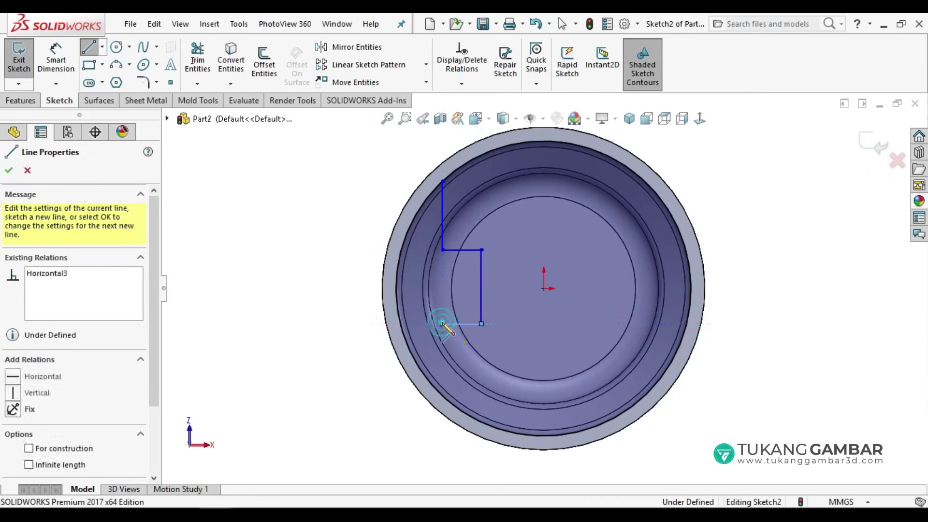
{"action": "left_click", "coordinate": [443, 395]}
{"action": "right_click", "coordinate": [521, 337]}
{"action": "left_click", "coordinate": [539, 345]}
{"action": "left_click", "coordinate": [197, 61]}
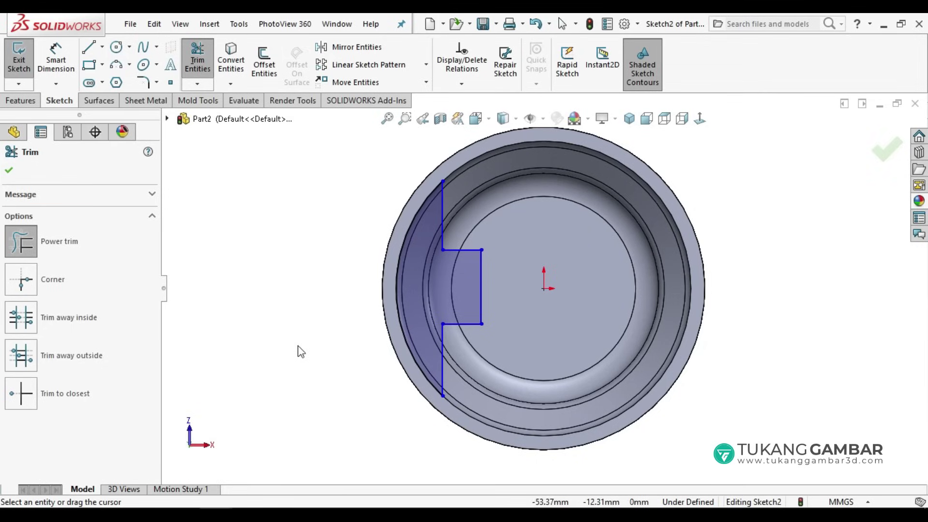
Dimension the inner line 9 mm and the lower outer line 25 mm from the origin.
{"action": "left_click", "coordinate": [55, 59]}
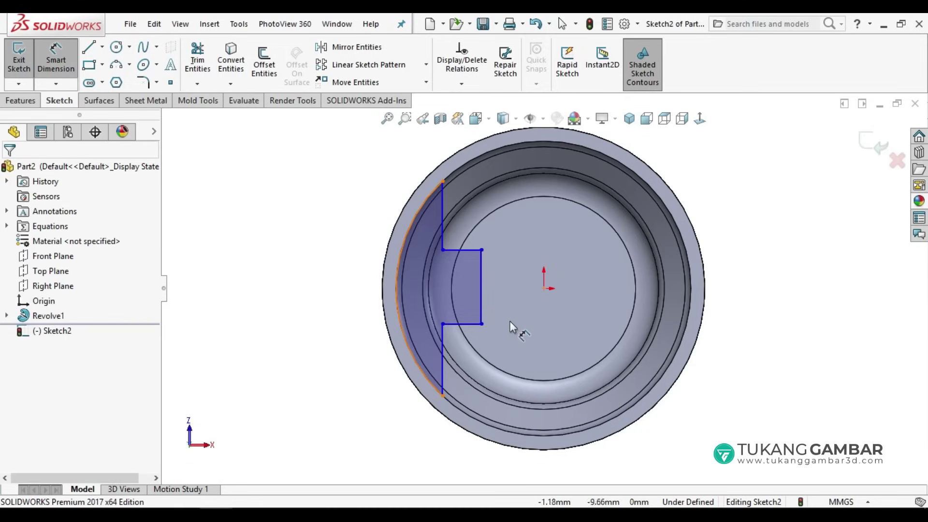
{"action": "left_click", "coordinate": [477, 299]}
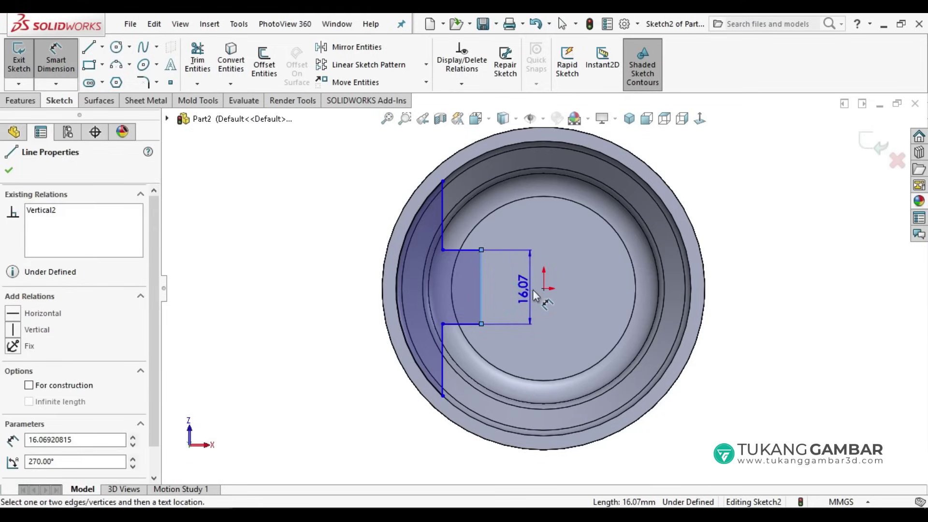
{"action": "left_click", "coordinate": [544, 289]}
{"action": "left_click", "coordinate": [579, 330]}
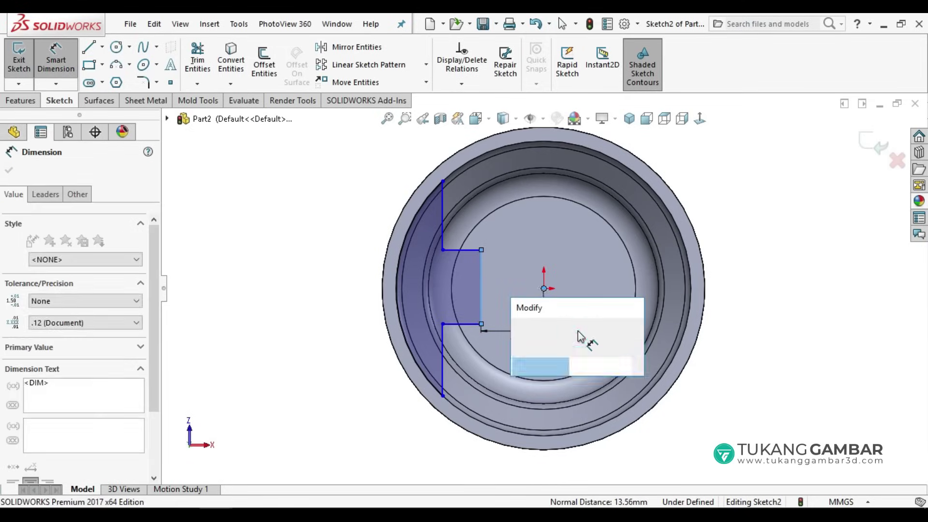
{"action": "type", "text": "9"}
{"action": "key", "text": "Return"}
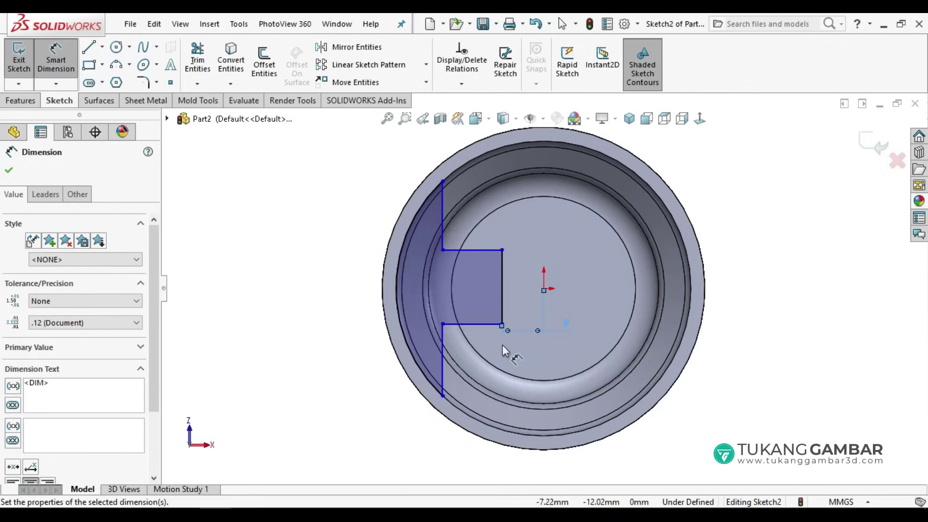
{"action": "left_click", "coordinate": [446, 360]}
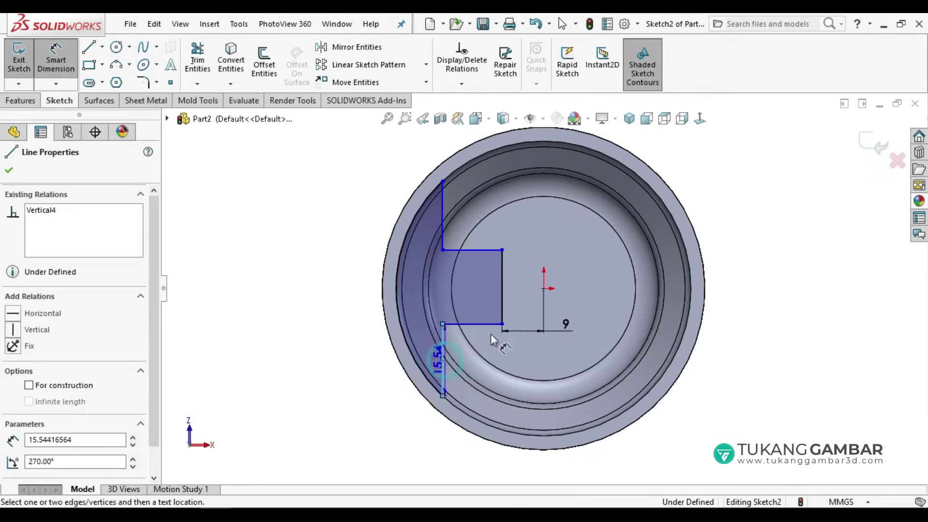
{"action": "left_click", "coordinate": [544, 289]}
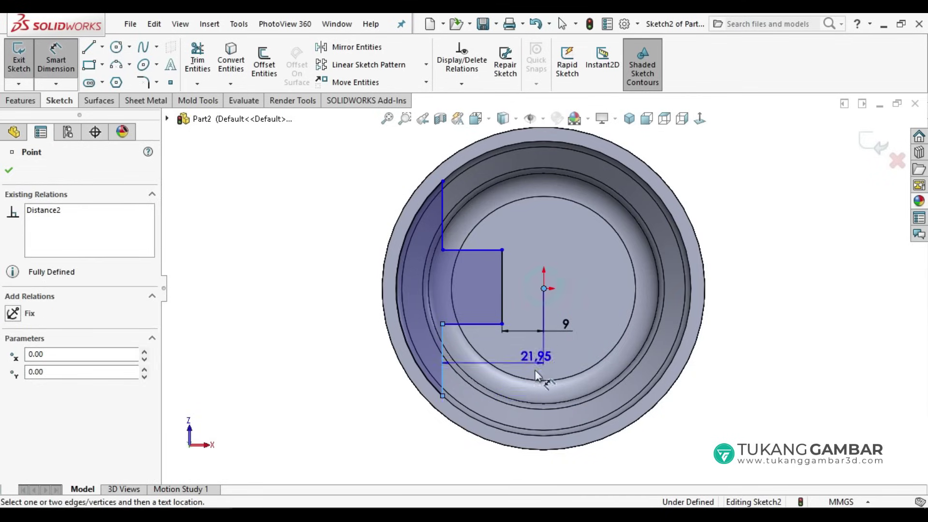
{"action": "left_click", "coordinate": [518, 389]}
{"action": "type", "text": "25"}
{"action": "key", "text": "Return"}
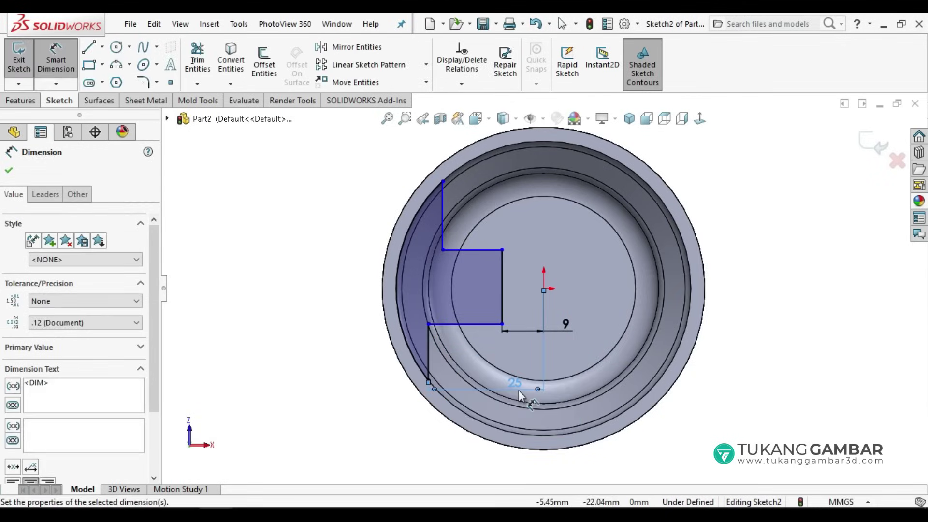
Dimension the inner vertical line 24 mm long.
{"action": "left_click", "coordinate": [503, 297]}
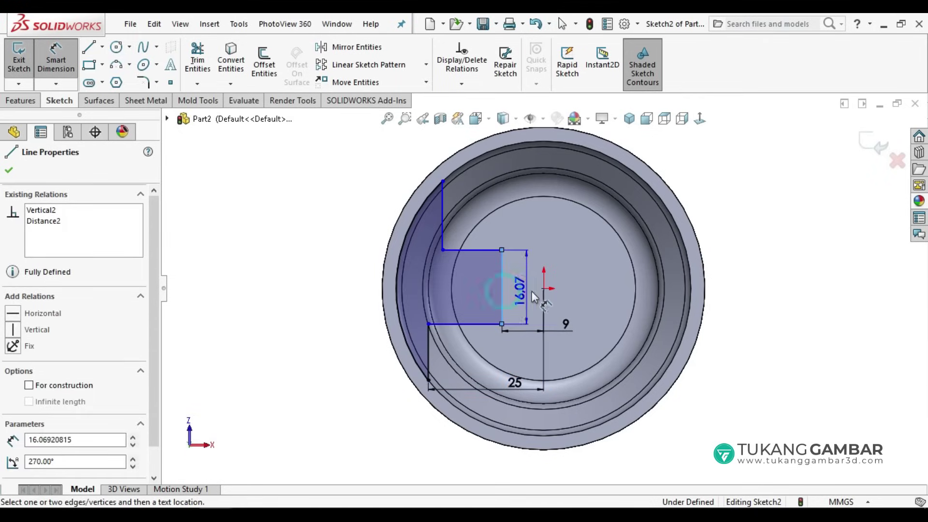
{"action": "left_click", "coordinate": [587, 285]}
{"action": "type", "text": "9"}
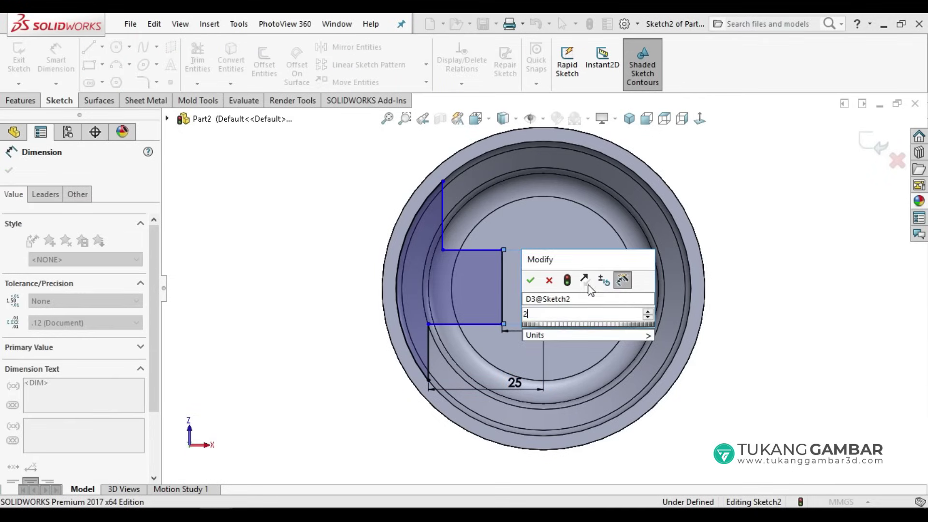
{"action": "key", "text": "Return"}
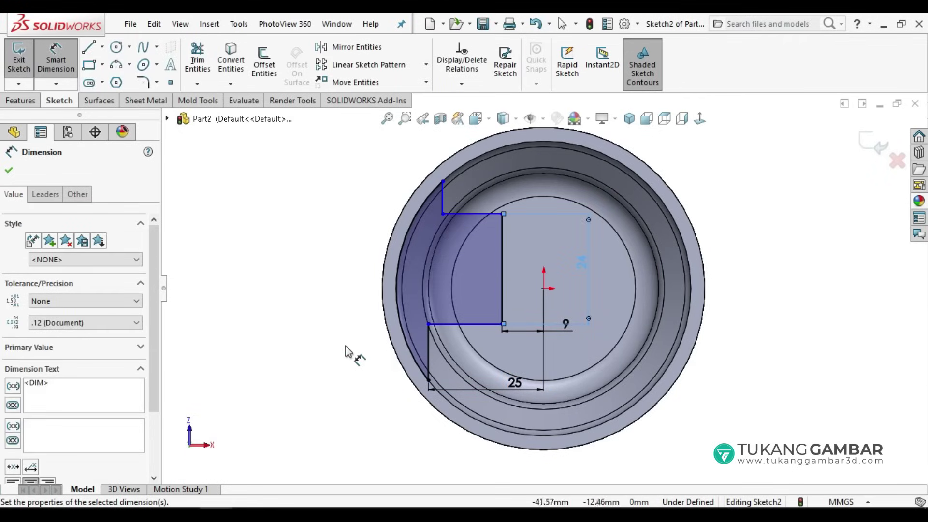
{"action": "left_click", "coordinate": [348, 350]}
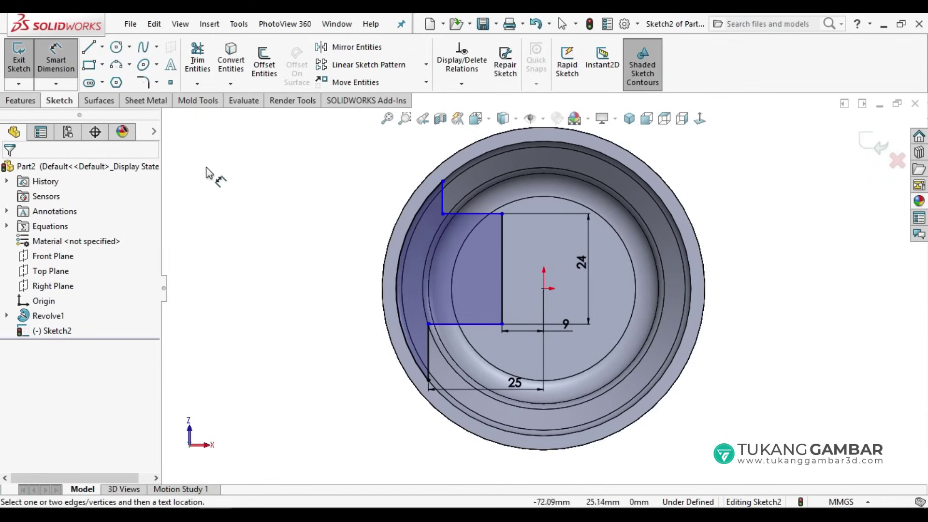
{"action": "left_click", "coordinate": [143, 82]}
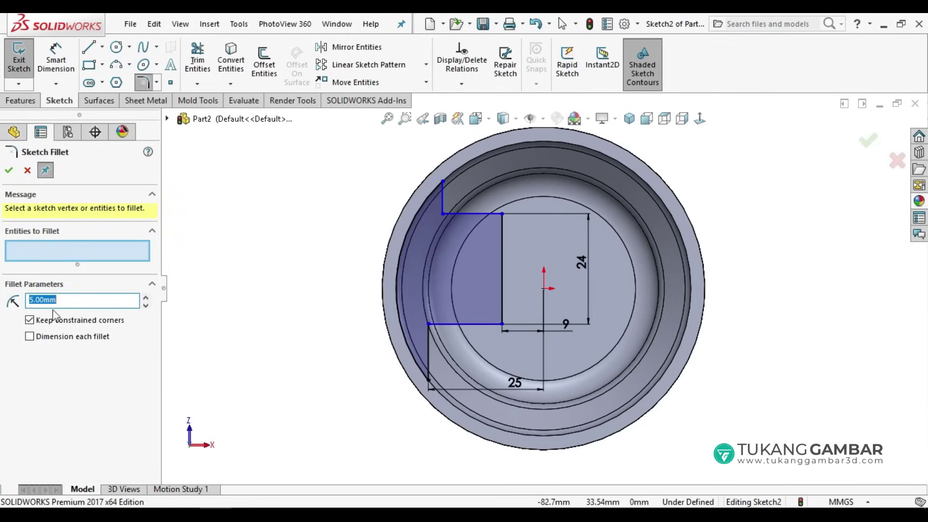
Round the tab's upper and lower inner corners with 3 mm sketch fillets.
{"action": "left_click_drag", "start_coordinate": [59, 301], "coordinate": [4, 300]}
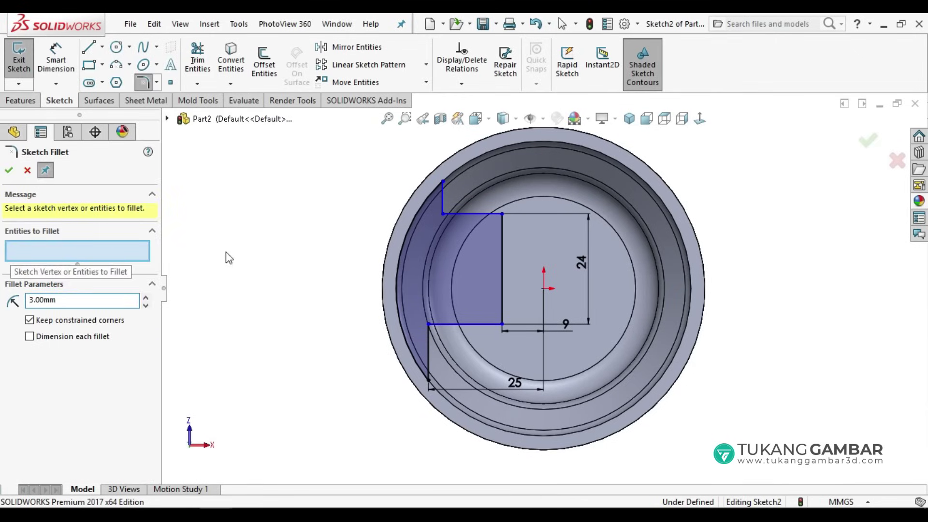
{"action": "left_click", "coordinate": [502, 214]}
{"action": "left_click", "coordinate": [503, 319]}
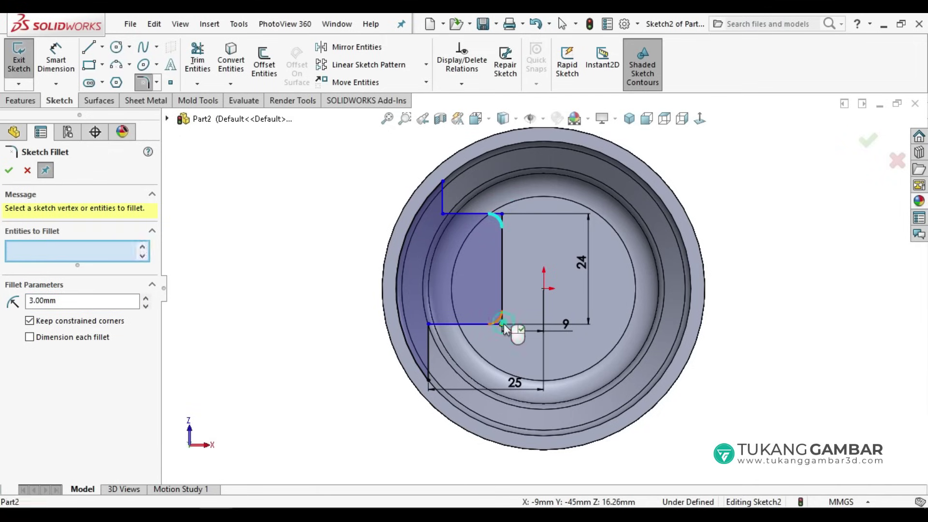
{"action": "left_click", "coordinate": [10, 171]}
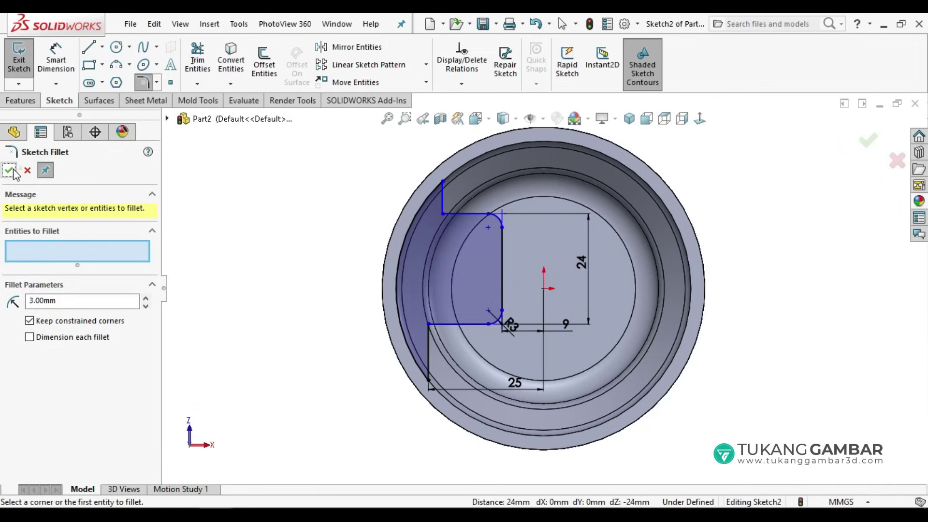
{"action": "left_click", "coordinate": [10, 170]}
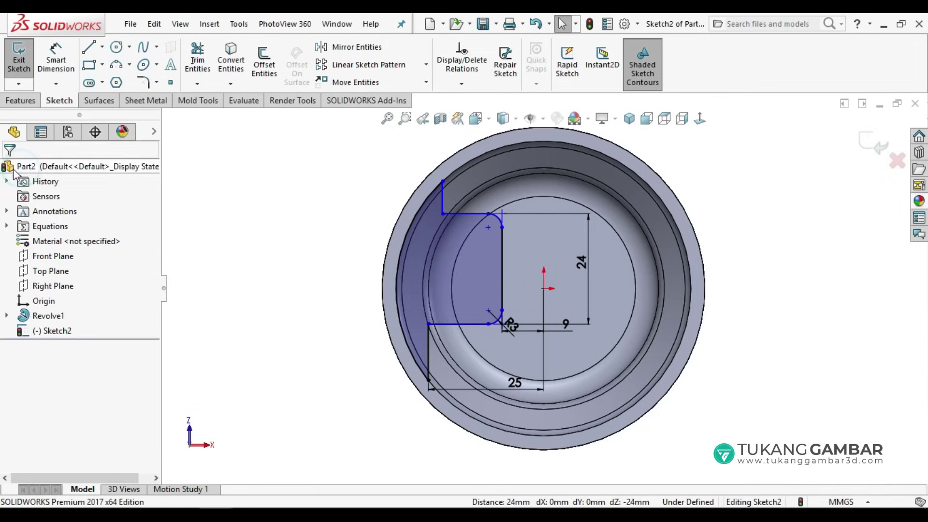
Level the inner line's midpoint with the origin and make the outer vertical lines collinear.
{"action": "left_click", "coordinate": [502, 272]}
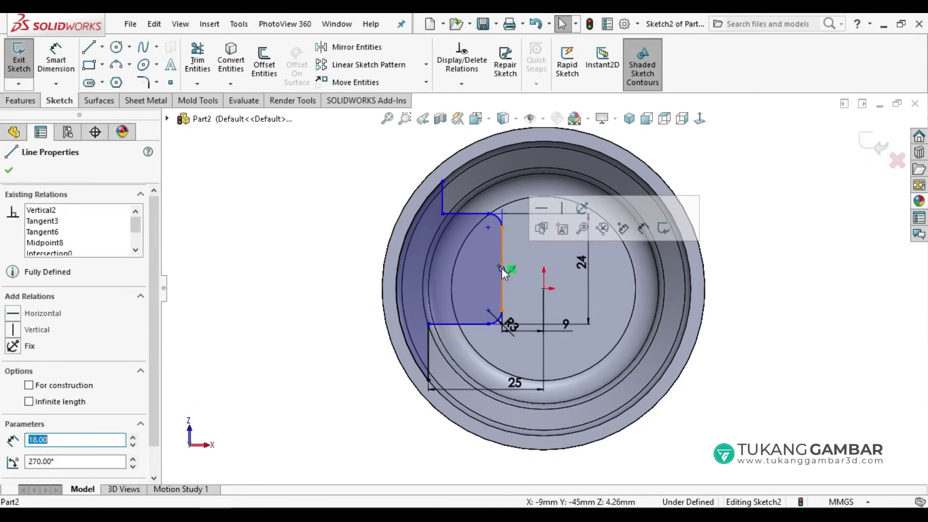
{"action": "left_click", "coordinate": [544, 289], "text": "ctrl"}
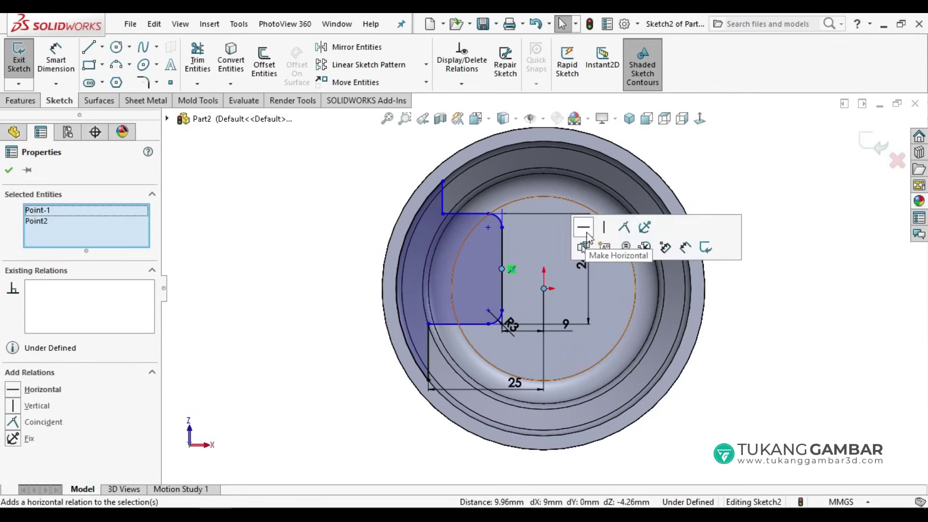
{"action": "left_click", "coordinate": [585, 230]}
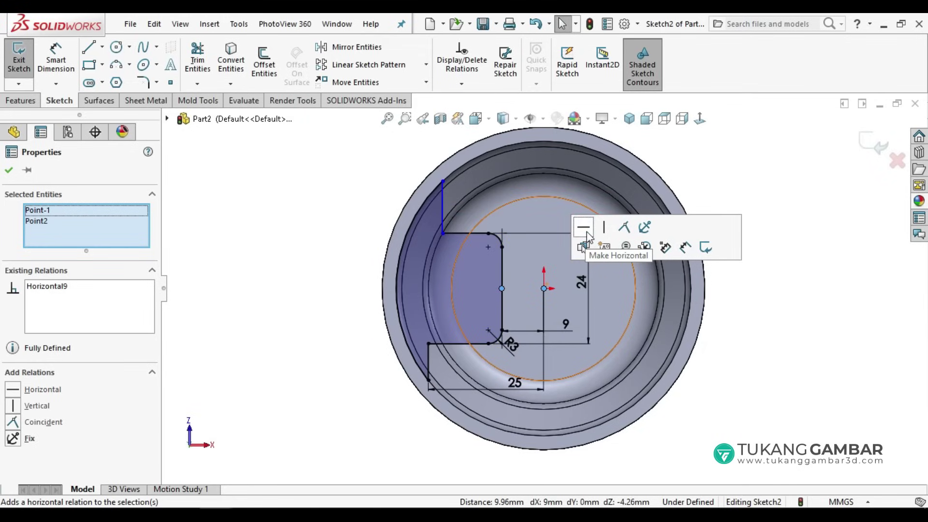
{"action": "left_click_drag", "start_coordinate": [515, 357], "coordinate": [520, 361]}
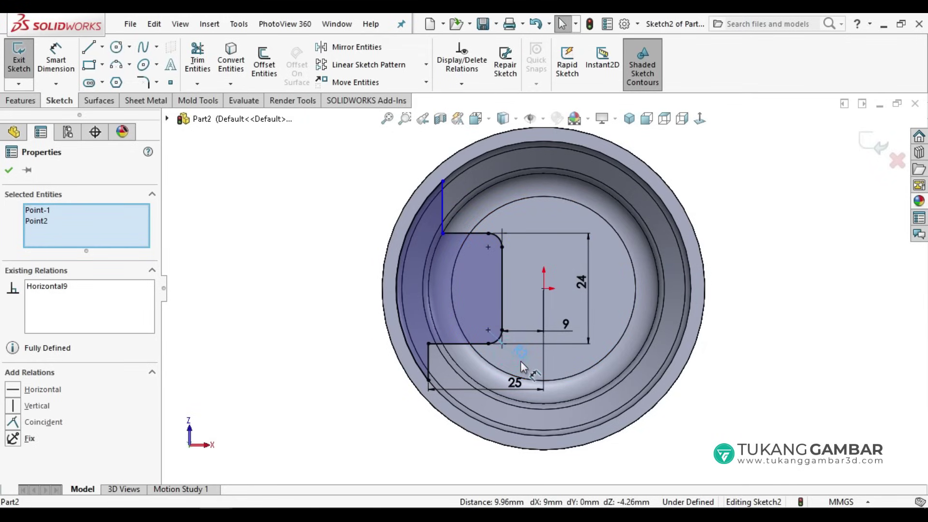
{"action": "left_click", "coordinate": [382, 376]}
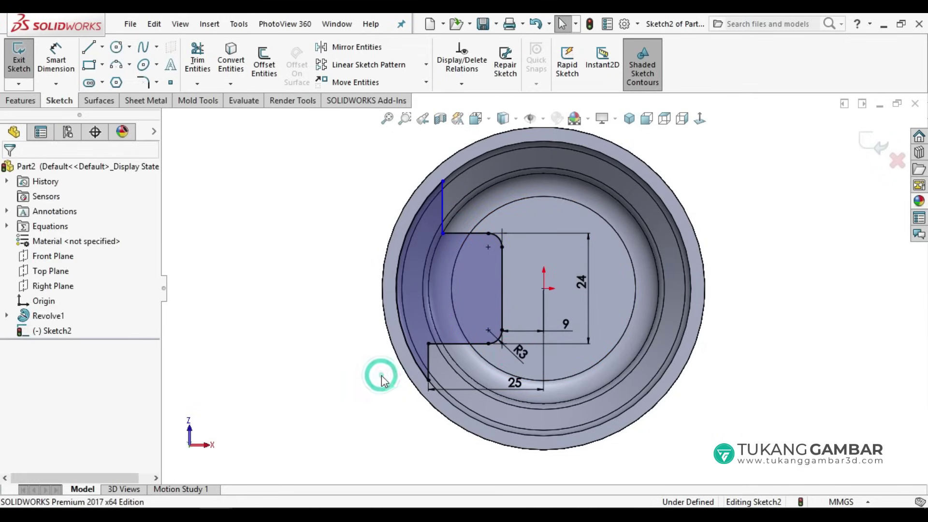
{"action": "left_click", "coordinate": [445, 200]}
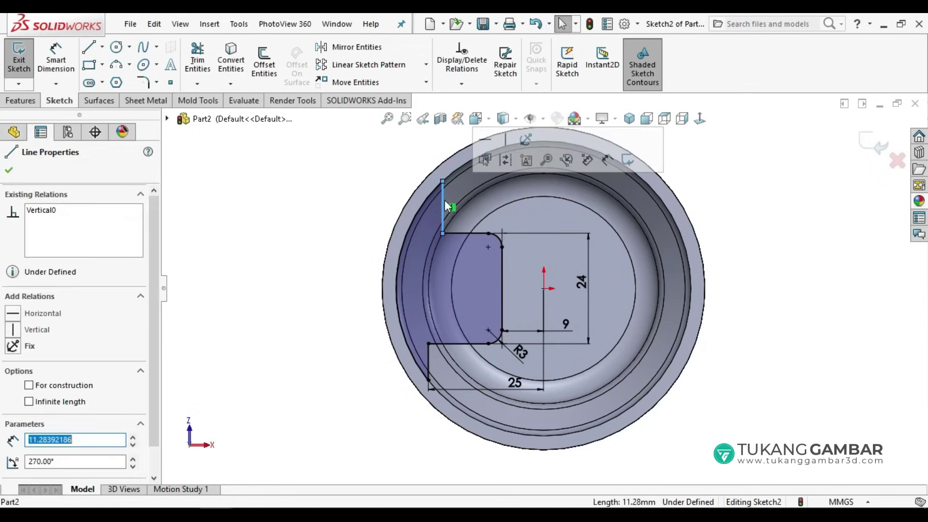
{"action": "left_click", "coordinate": [429, 353], "text": "ctrl"}
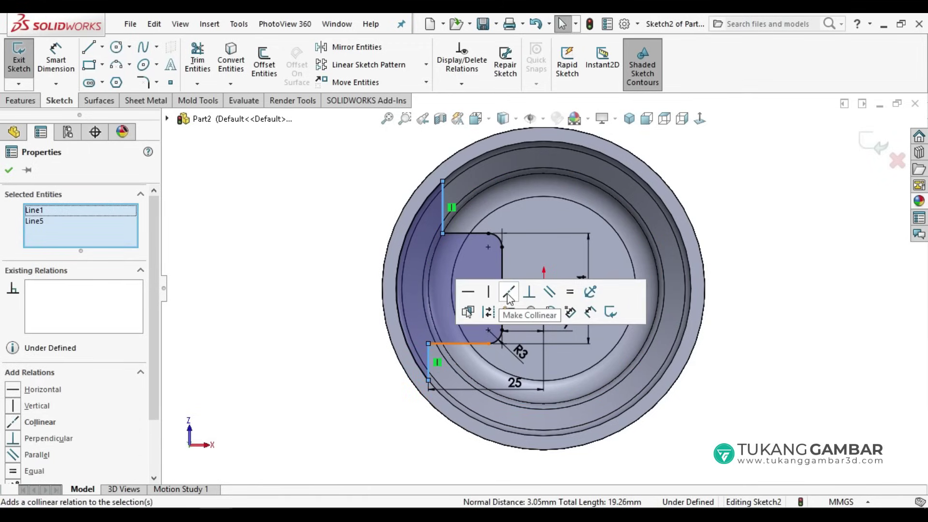
{"action": "left_click", "coordinate": [509, 292]}
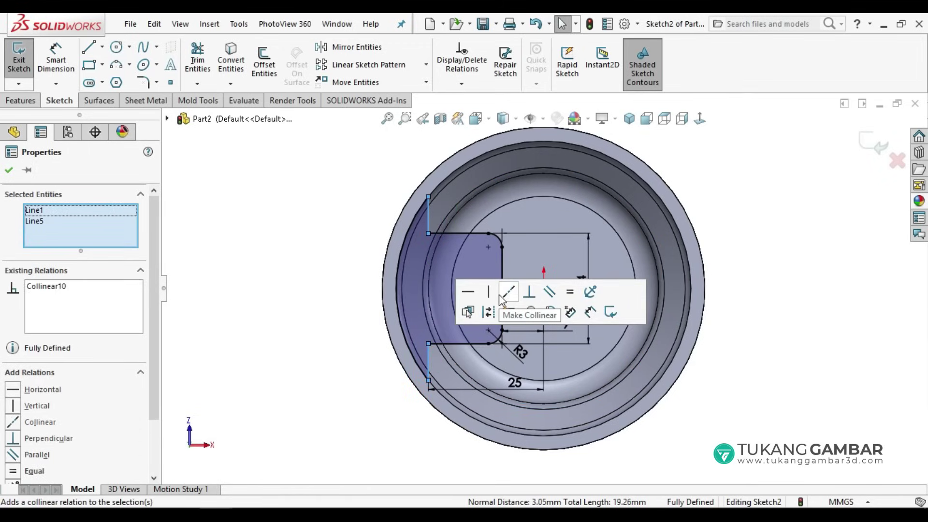
{"action": "left_click", "coordinate": [9, 170]}
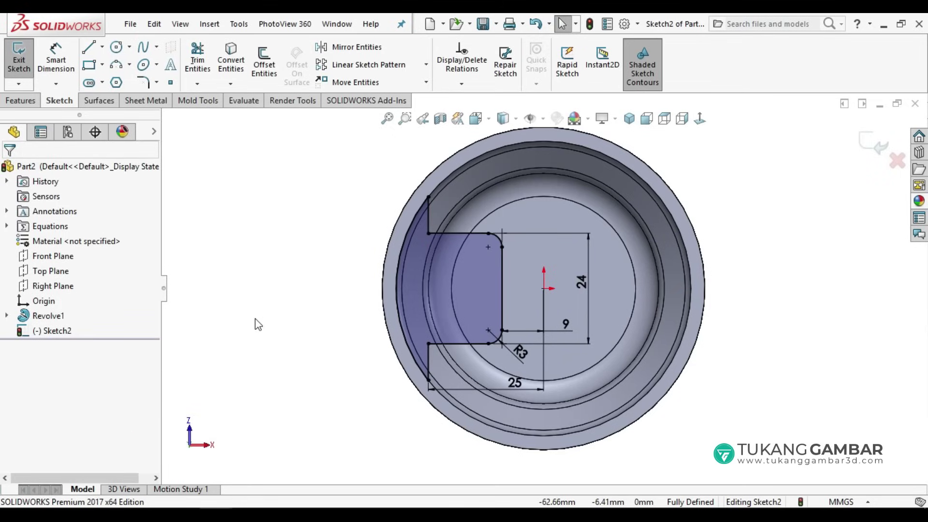
Draw a vertical centerline from the origin up to the circle.
{"action": "left_click", "coordinate": [102, 47]}
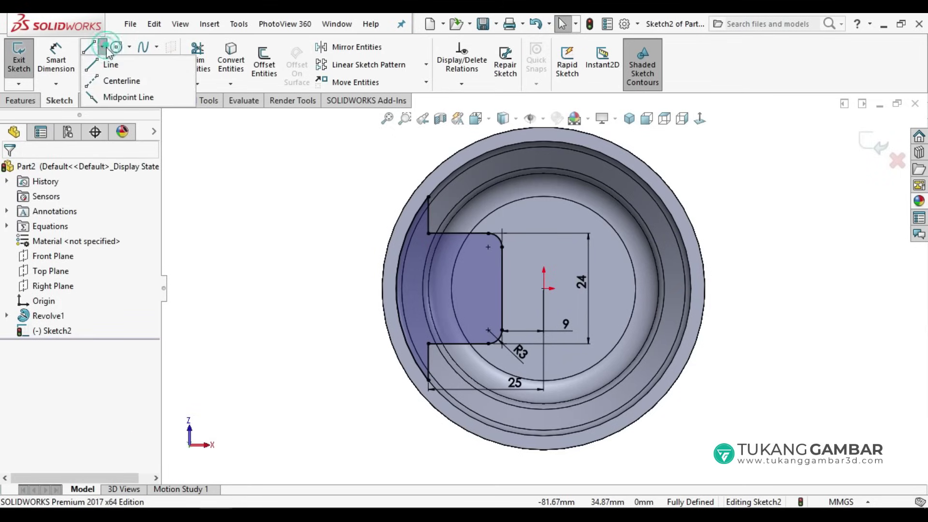
{"action": "left_click", "coordinate": [124, 78]}
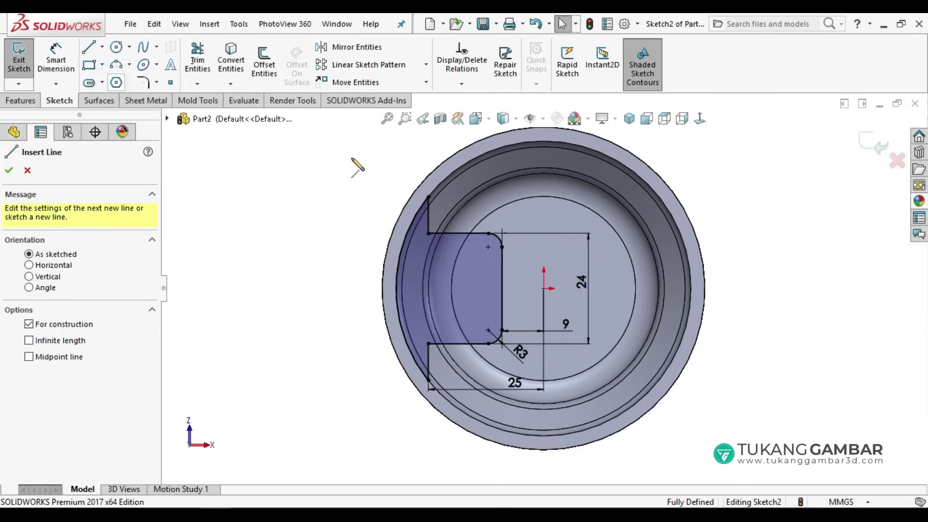
{"action": "left_click", "coordinate": [543, 289]}
{"action": "left_click", "coordinate": [544, 197]}
{"action": "right_click", "coordinate": [555, 211]}
{"action": "left_click", "coordinate": [565, 223]}
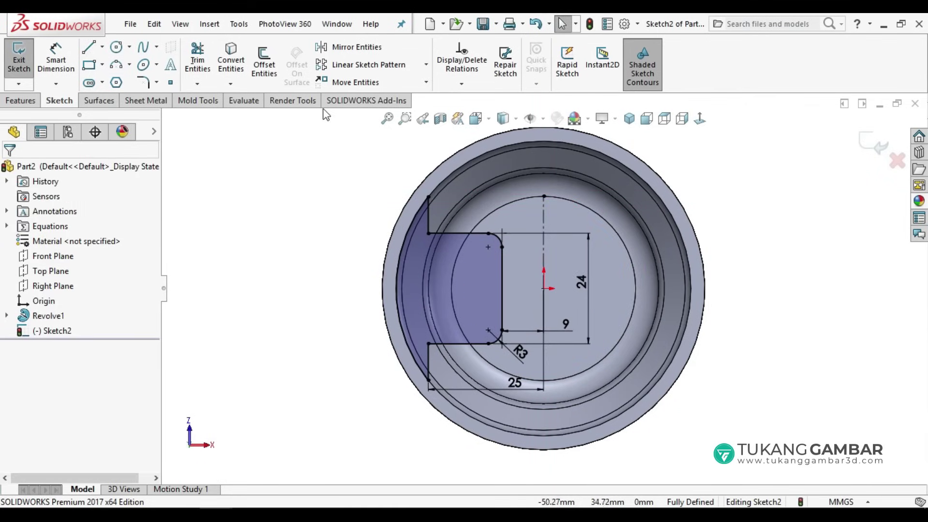
Mirror the filleted tab profile about the vertical centerline.
{"action": "left_click", "coordinate": [355, 49]}
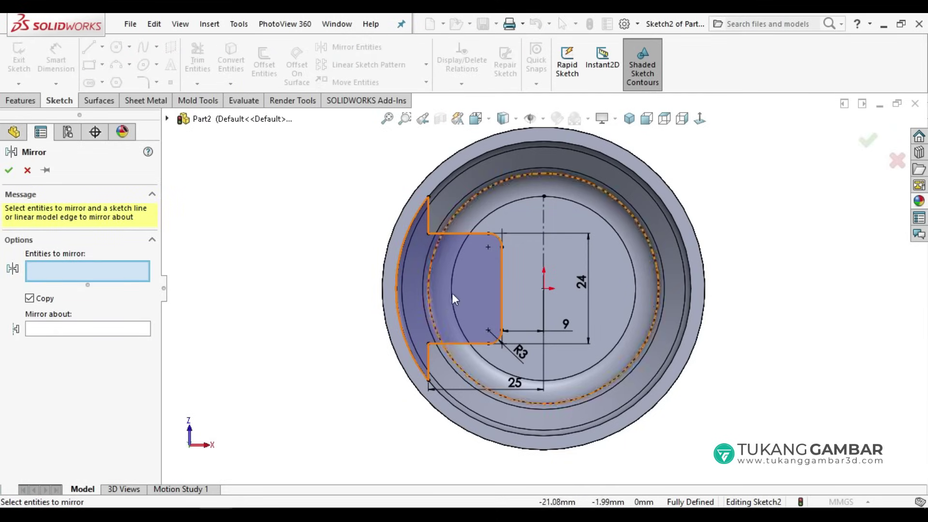
{"action": "left_click", "coordinate": [474, 288]}
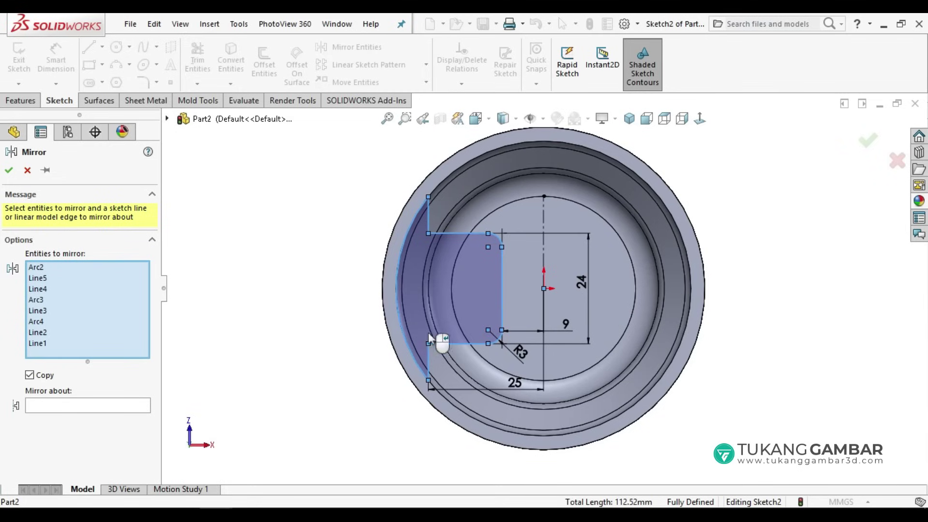
{"action": "left_click", "coordinate": [42, 408]}
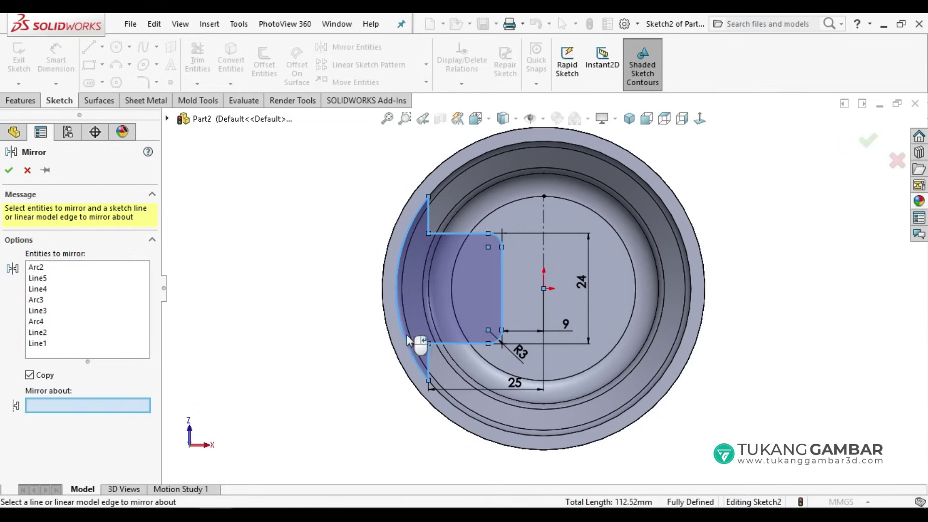
{"action": "left_click", "coordinate": [544, 241]}
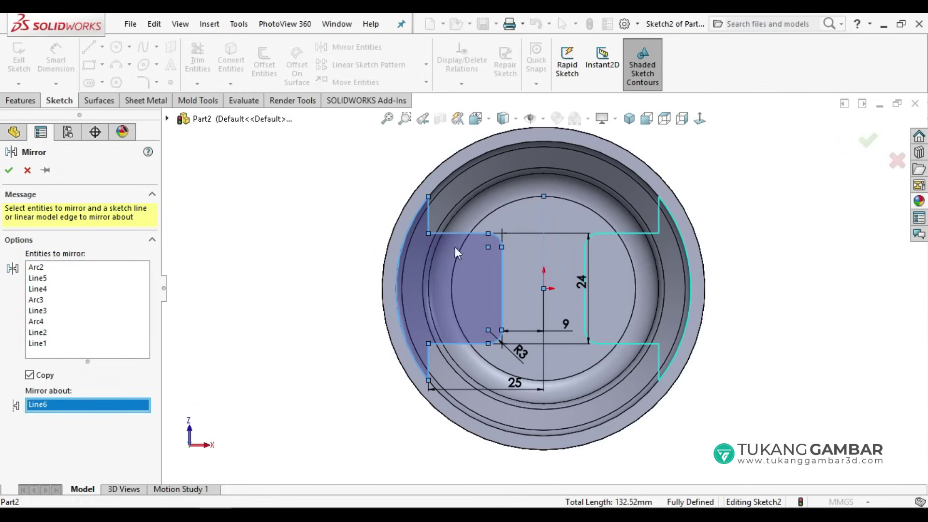
{"action": "left_click", "coordinate": [8, 170]}
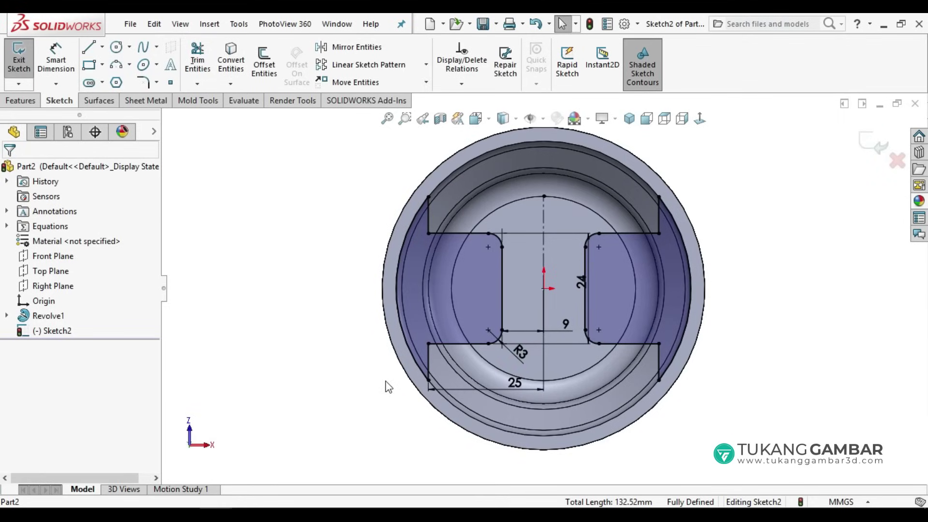
Extrude Sketch2 reversed into the piston with Up To Next as Boss-Extrude1.
{"action": "middle_click_drag", "start_coordinate": [387, 387], "coordinate": [357, 421]}
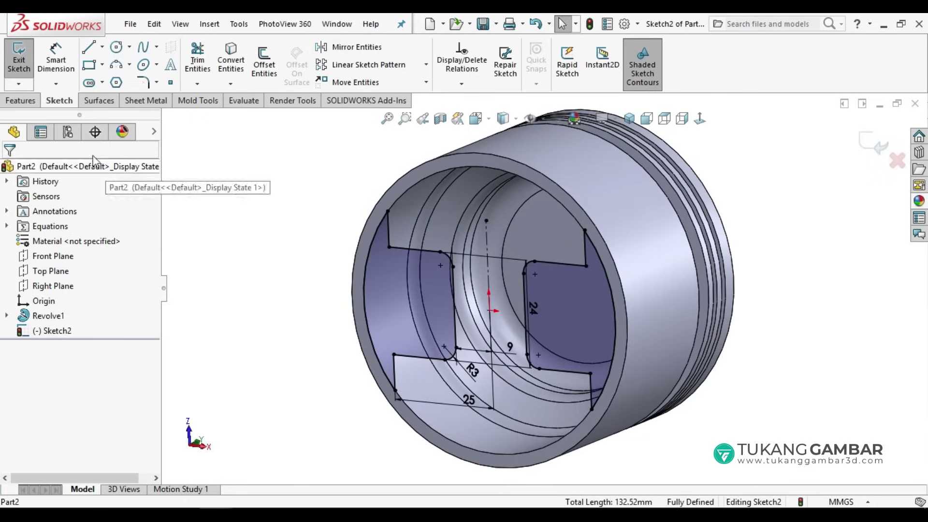
{"action": "left_click", "coordinate": [25, 101]}
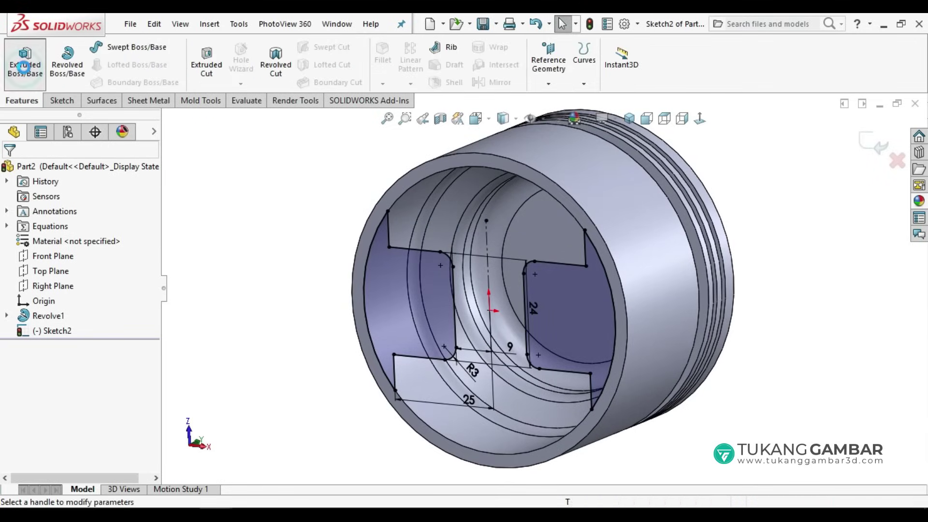
{"action": "left_click", "coordinate": [24, 61]}
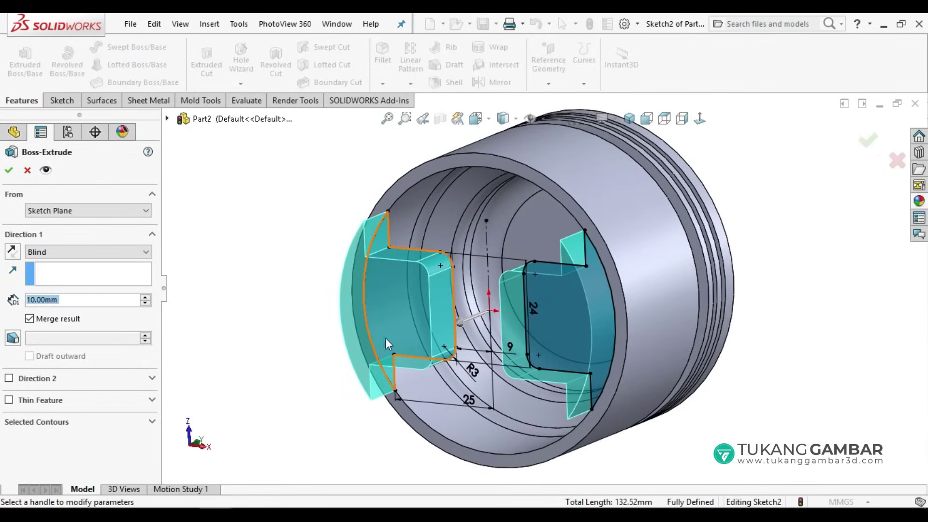
{"action": "middle_click_drag", "start_coordinate": [387, 343], "coordinate": [343, 353]}
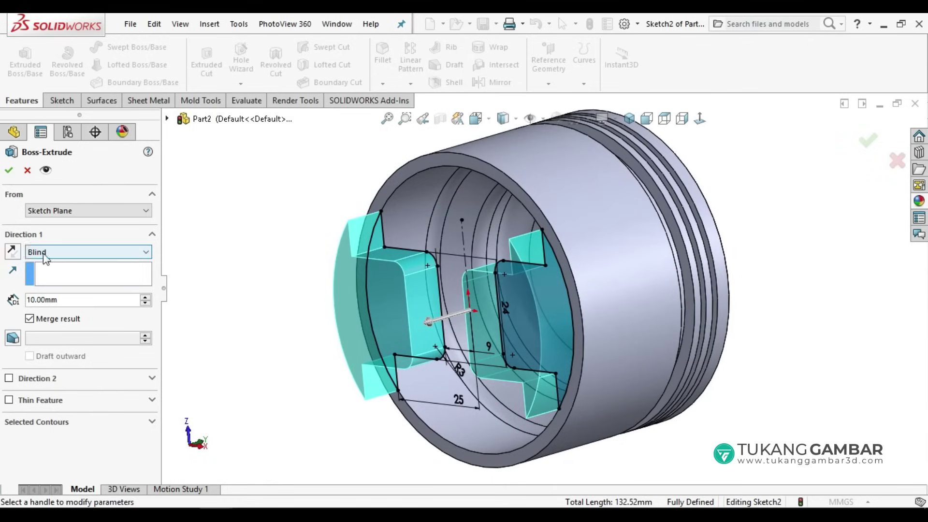
{"action": "left_click", "coordinate": [13, 254]}
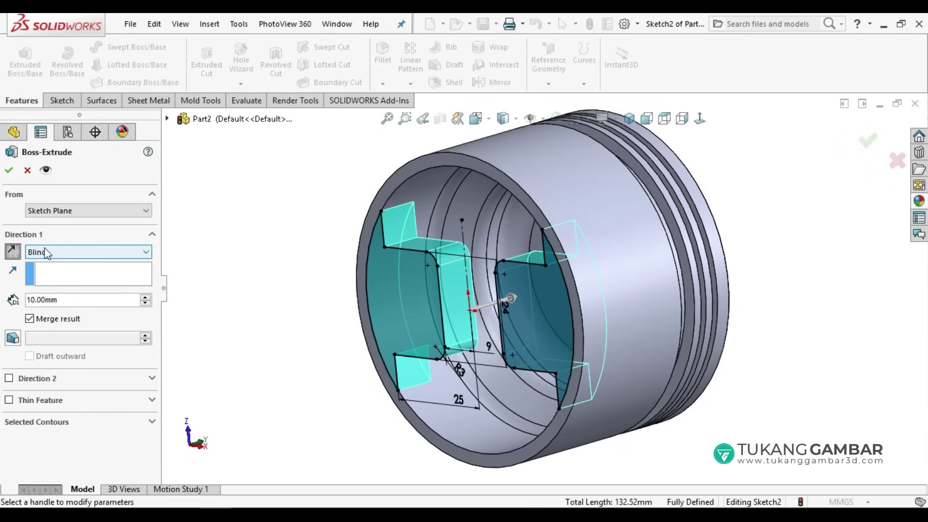
{"action": "left_click", "coordinate": [74, 251]}
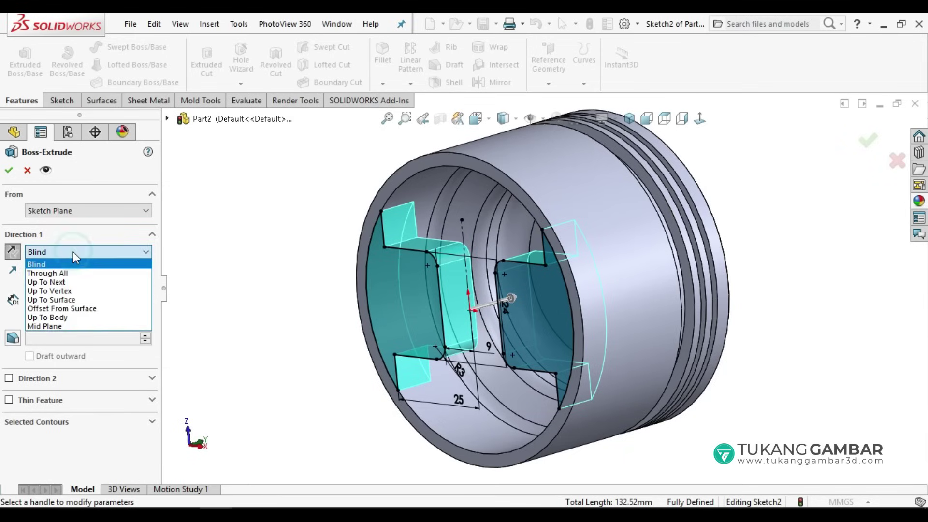
{"action": "left_click", "coordinate": [78, 283]}
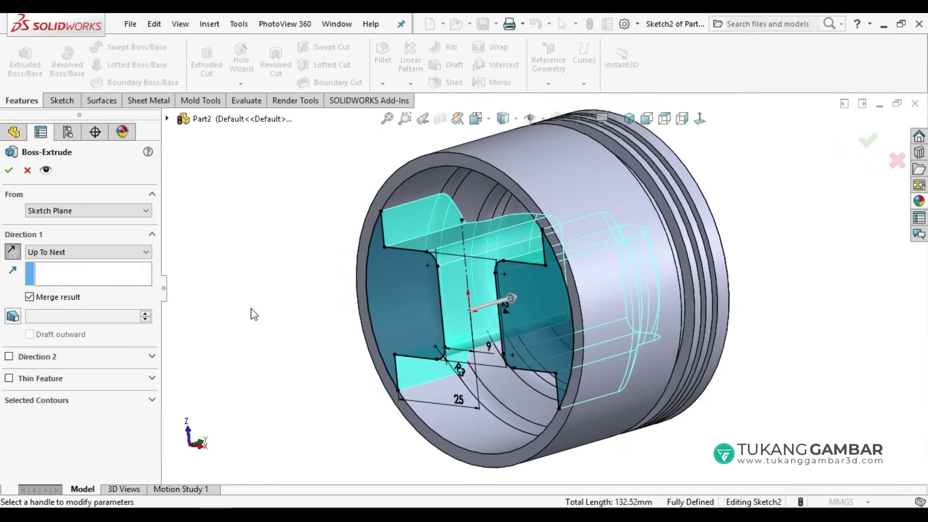
{"action": "middle_click_drag", "start_coordinate": [251, 314], "coordinate": [295, 320]}
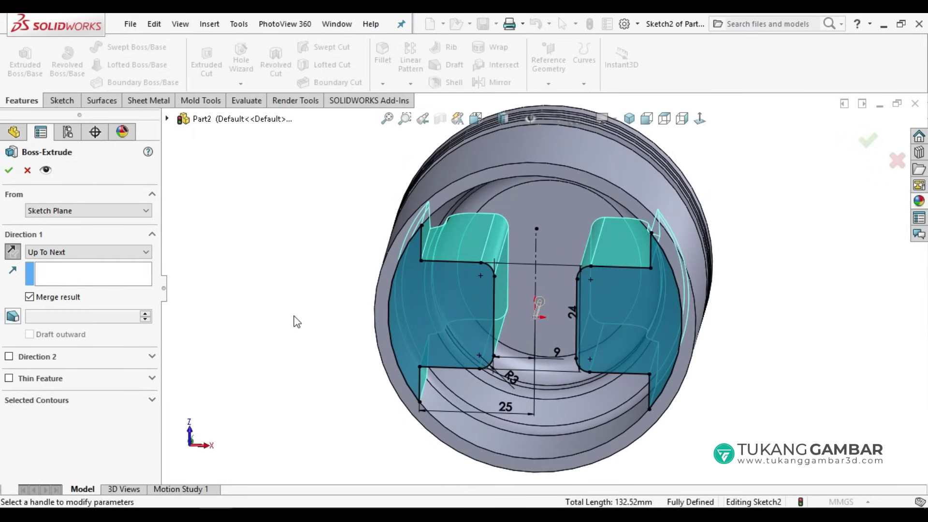
{"action": "left_click", "coordinate": [8, 172]}
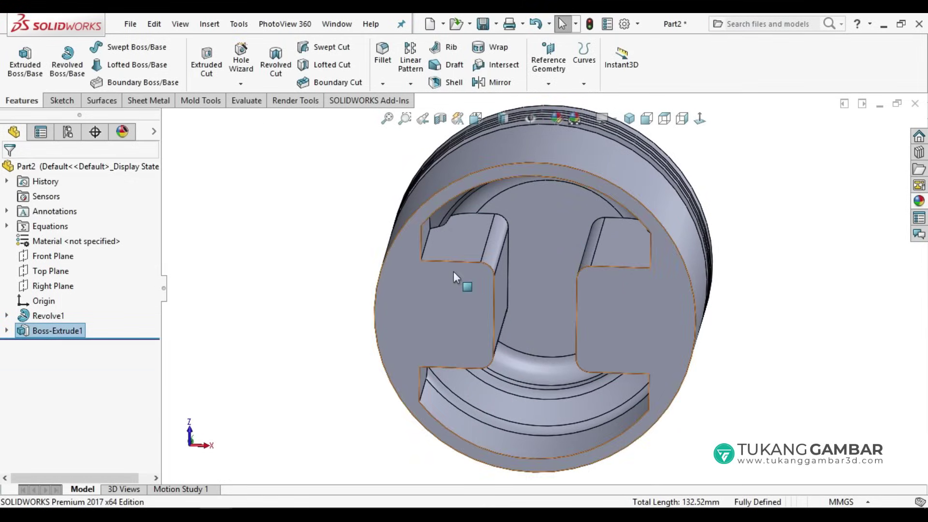
Open a sketch normal to the front face and convert its 70 mm outer edge into a circle.
{"action": "mouse_move", "coordinate": [394, 317]}
{"action": "middle_mouse_down"}
{"action": "mouse_move", "coordinate": [375, 292]}
{"action": "mouse_move", "coordinate": [412, 262]}
{"action": "mouse_move", "coordinate": [390, 273]}
{"action": "middle_mouse_up"}
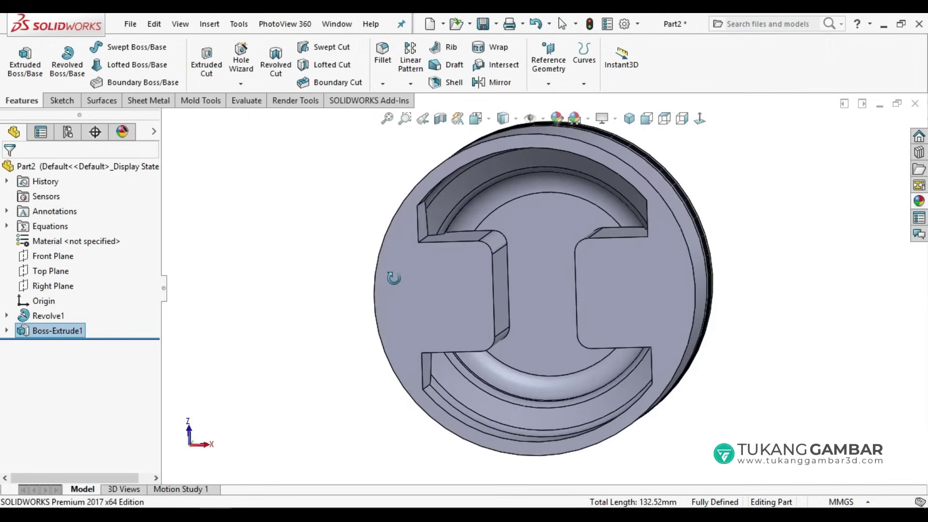
{"action": "left_click", "coordinate": [452, 281]}
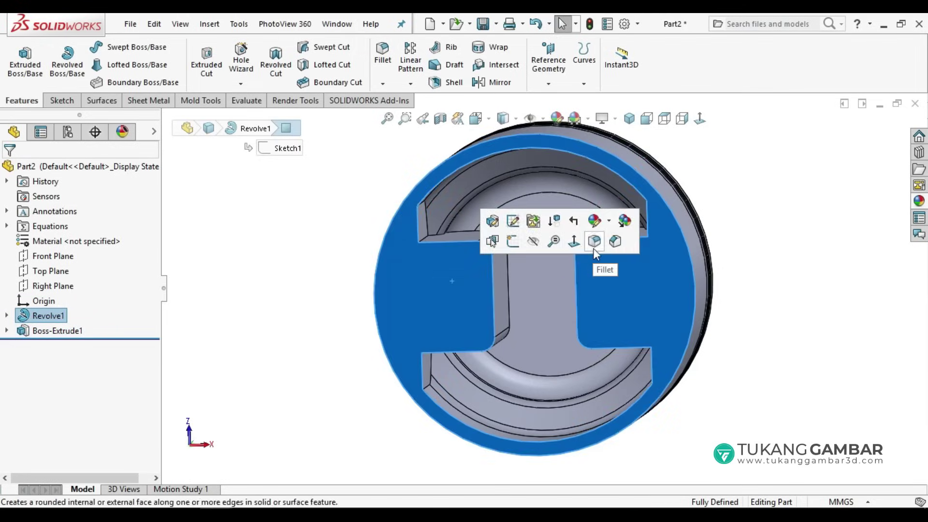
{"action": "left_click", "coordinate": [579, 240]}
{"action": "left_click", "coordinate": [458, 299]}
{"action": "left_click", "coordinate": [517, 259]}
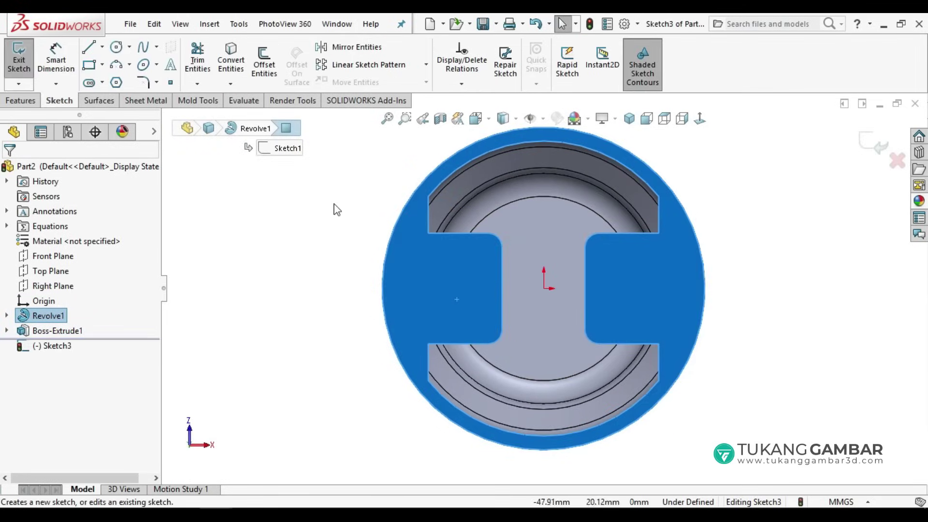
{"action": "left_click", "coordinate": [335, 204]}
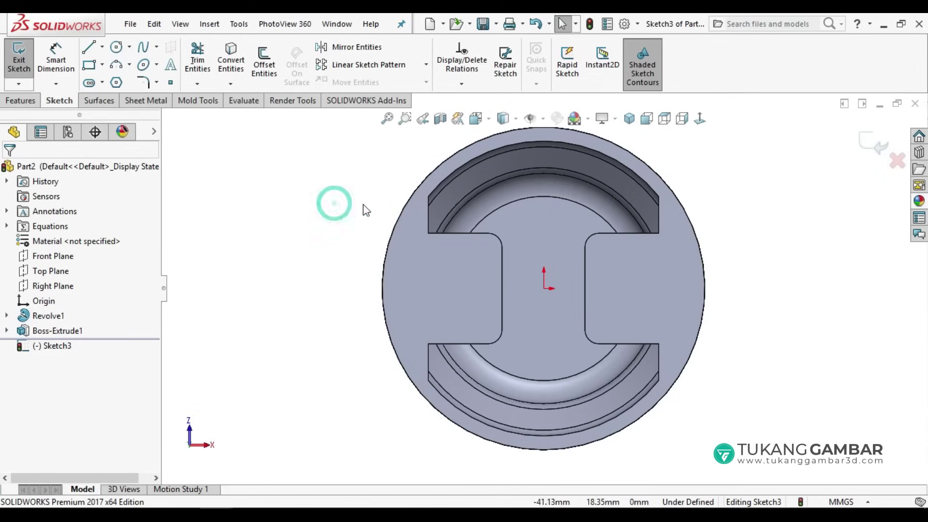
{"action": "left_click", "coordinate": [398, 223]}
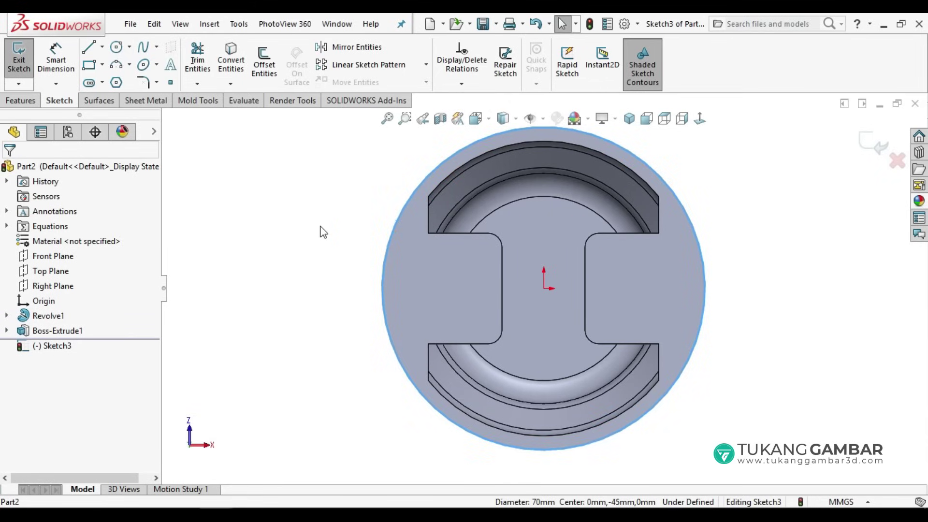
{"action": "left_click", "coordinate": [227, 62]}
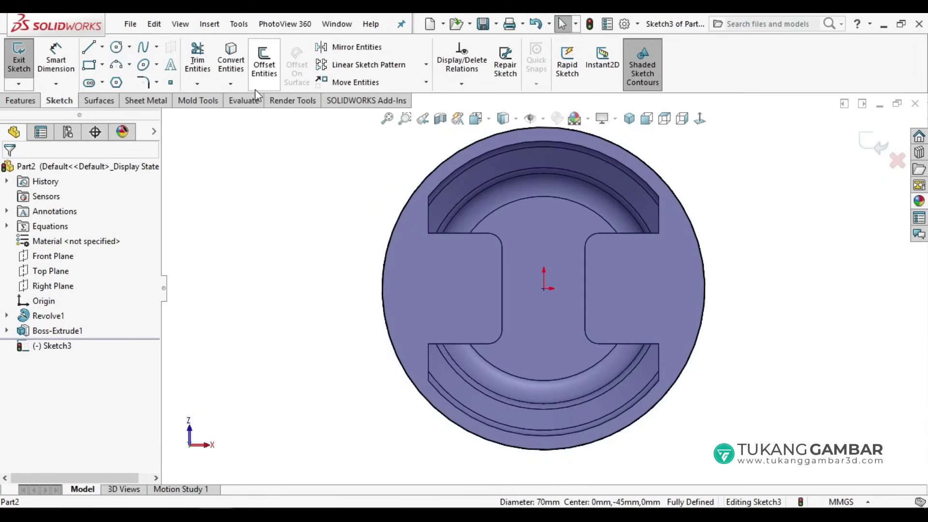
{"action": "left_click", "coordinate": [87, 48]}
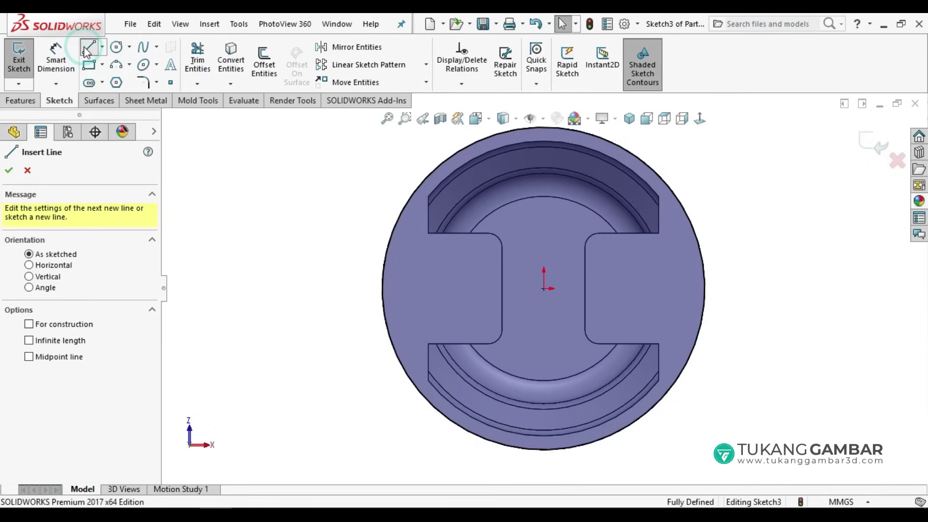
Draw two vertical lines across the outer circle, one on the left and one on the right.
{"action": "left_click", "coordinate": [400, 214]}
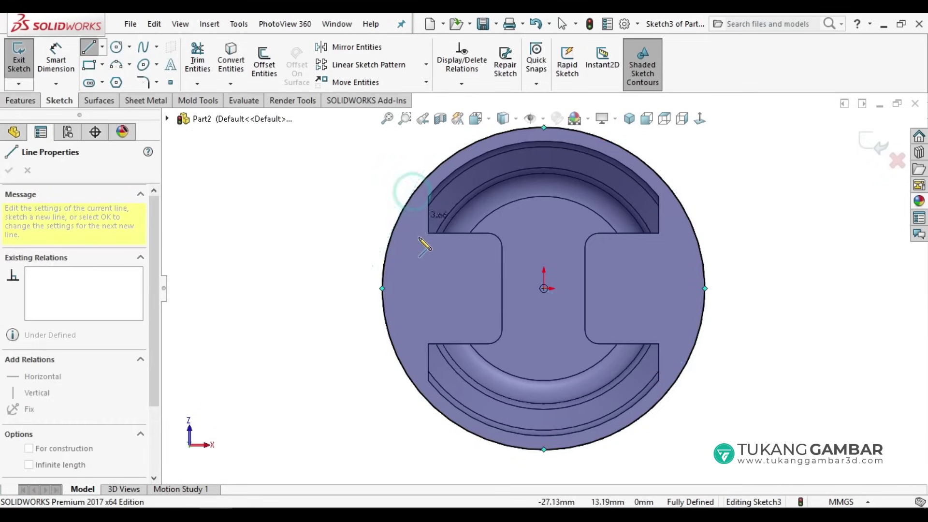
{"action": "left_click", "coordinate": [400, 366]}
{"action": "right_click", "coordinate": [304, 322]}
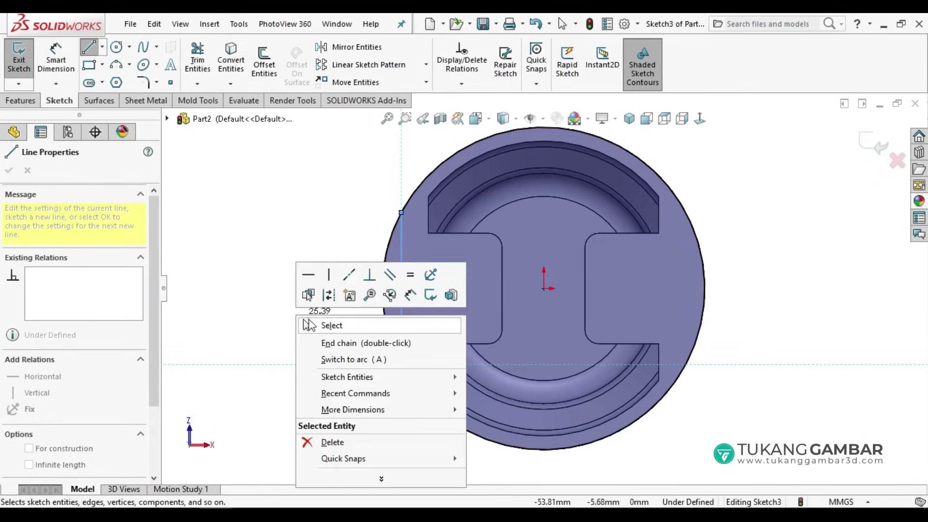
{"action": "left_click", "coordinate": [304, 323]}
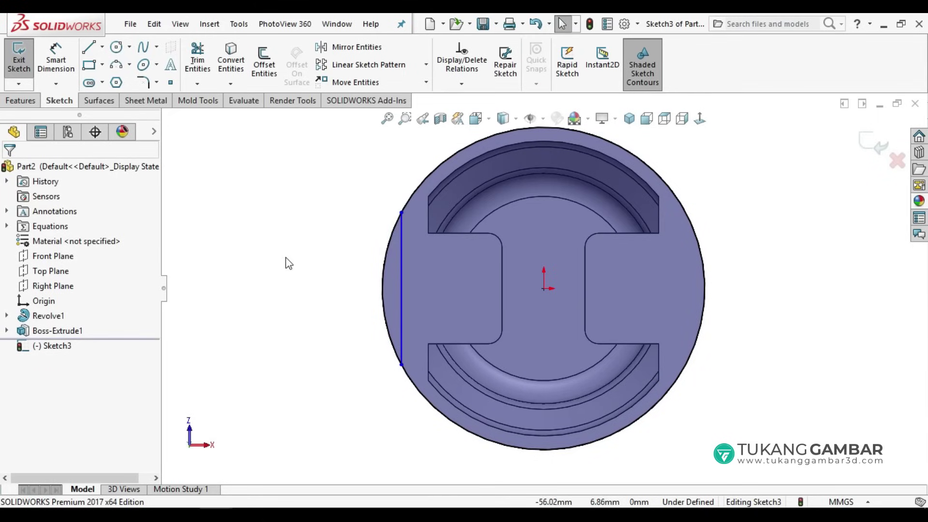
{"action": "left_click", "coordinate": [89, 49]}
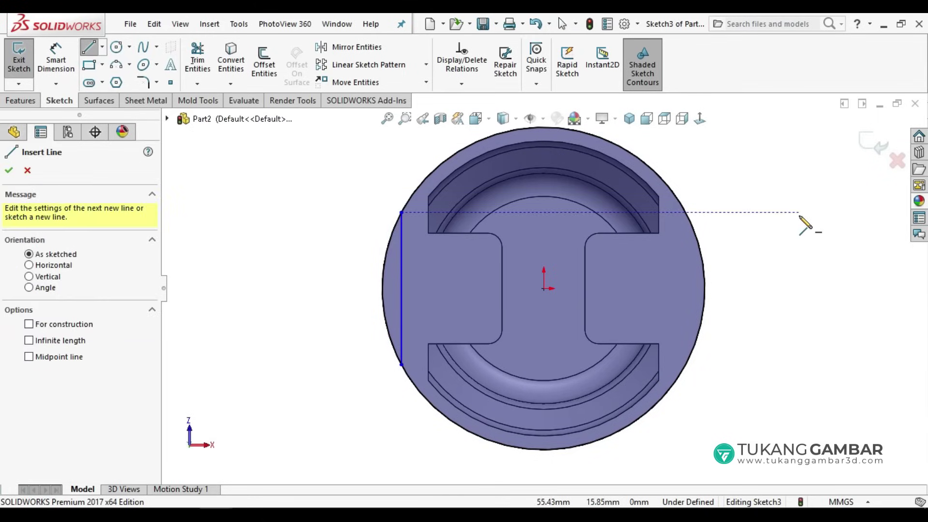
{"action": "left_click", "coordinate": [673, 195]}
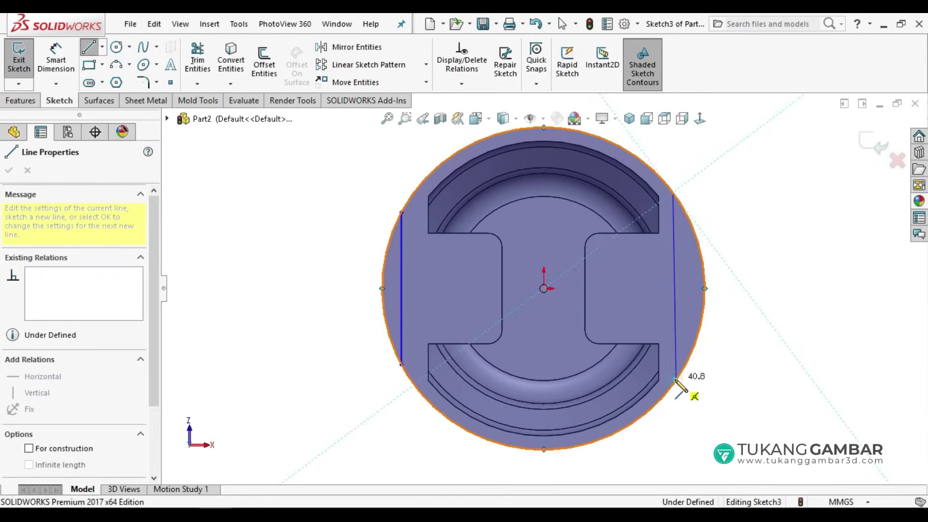
{"action": "left_click", "coordinate": [675, 379]}
{"action": "right_click", "coordinate": [740, 334]}
{"action": "left_click", "coordinate": [773, 284]}
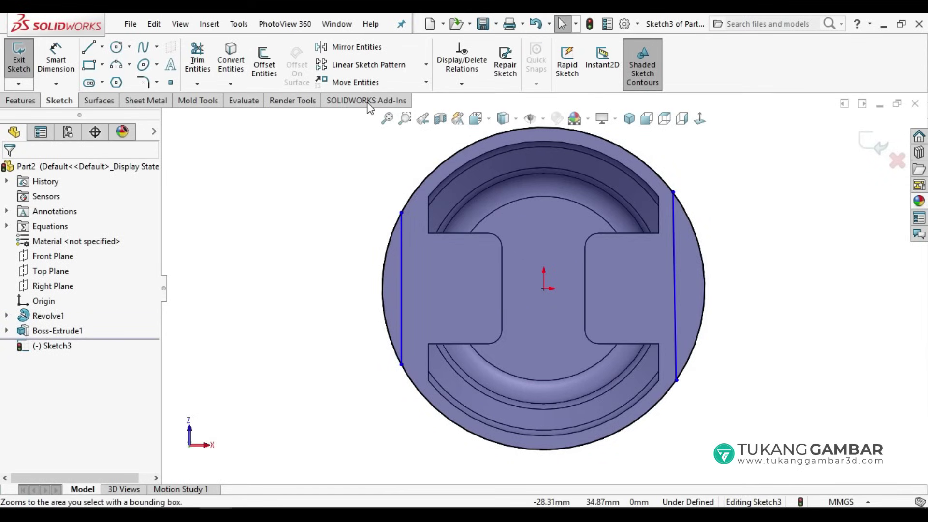
Power-trim the outer circle arcs lying beyond the two vertical lines.
{"action": "left_click", "coordinate": [197, 57]}
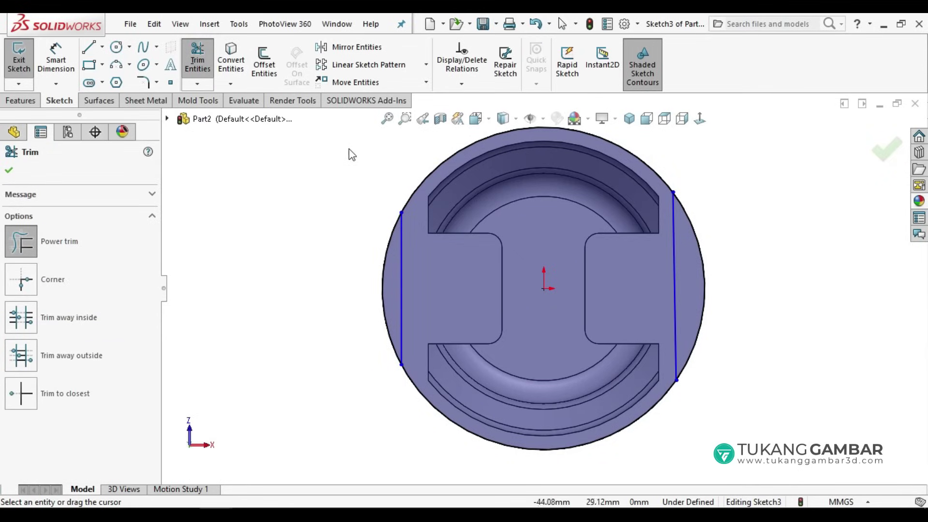
{"action": "left_click_drag", "start_coordinate": [365, 143], "coordinate": [454, 194]}
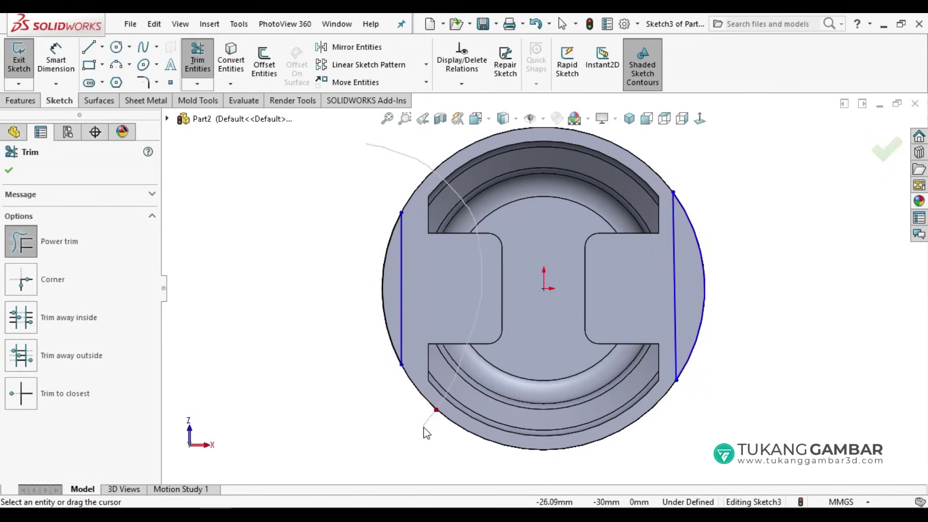
{"action": "left_click_drag", "start_coordinate": [437, 415], "coordinate": [442, 428]}
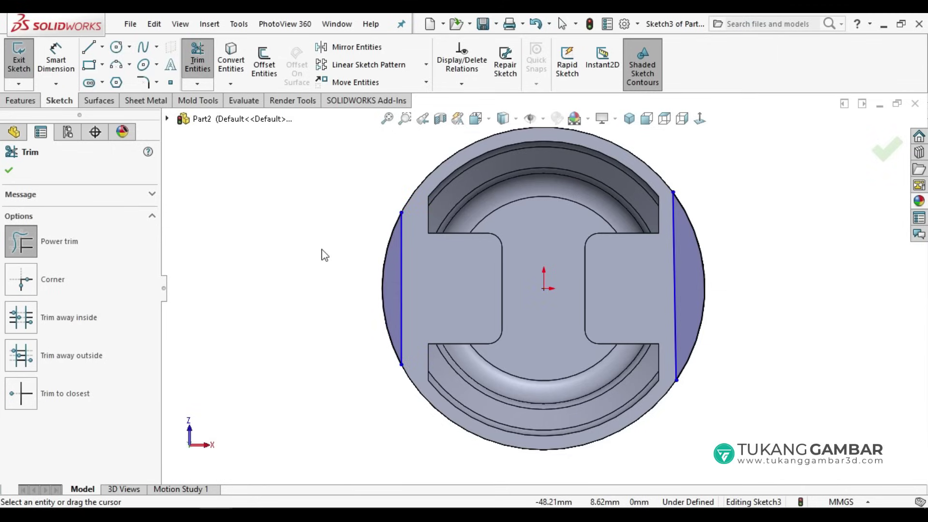
{"action": "left_click", "coordinate": [55, 60]}
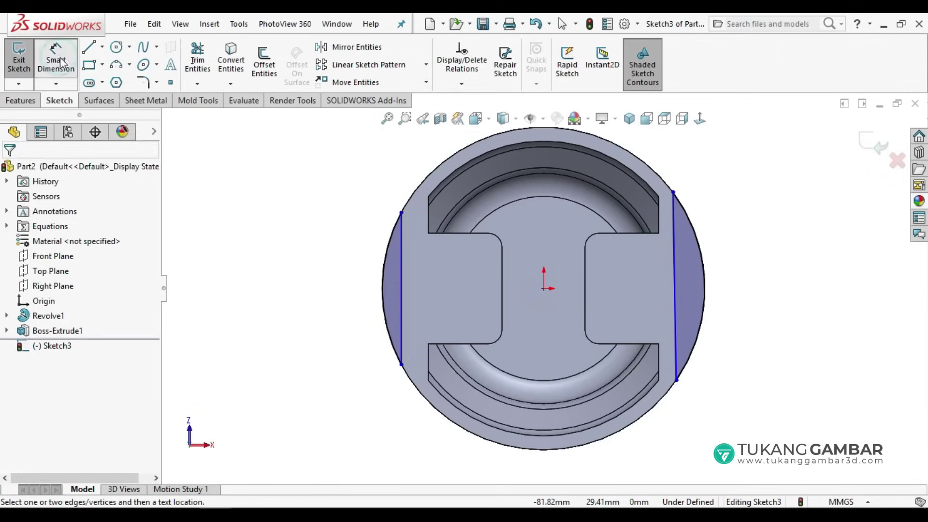
Dimension the left side line 3 mm from the inner wall edge.
{"action": "left_click", "coordinate": [427, 224]}
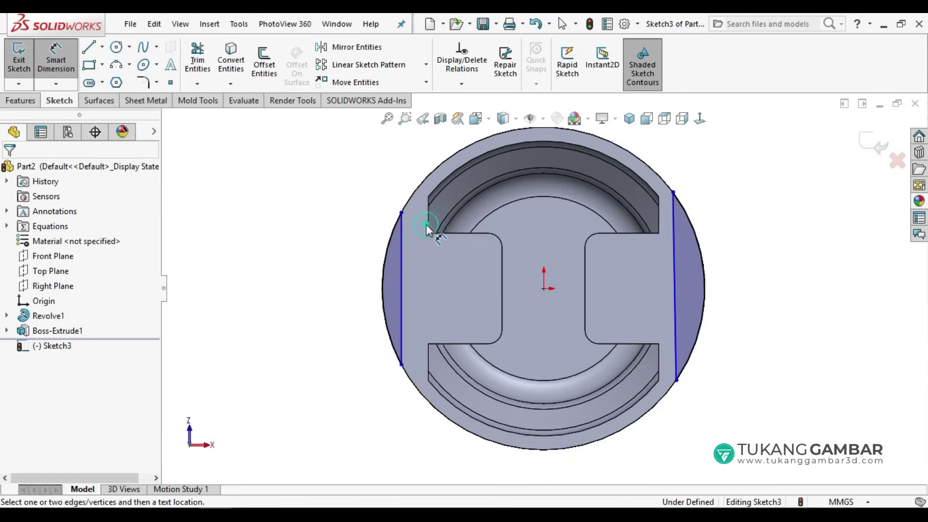
{"action": "left_click", "coordinate": [405, 254]}
{"action": "left_click", "coordinate": [459, 277]}
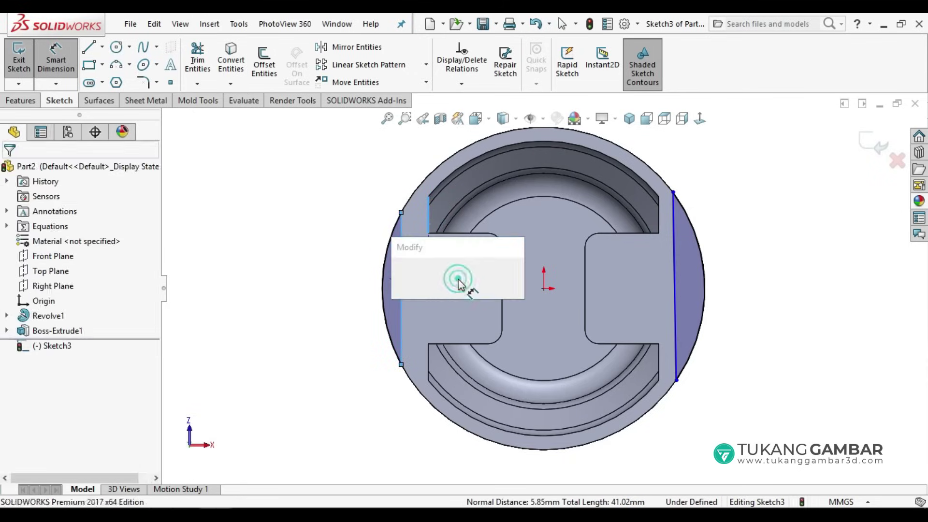
{"action": "key", "text": "Return"}
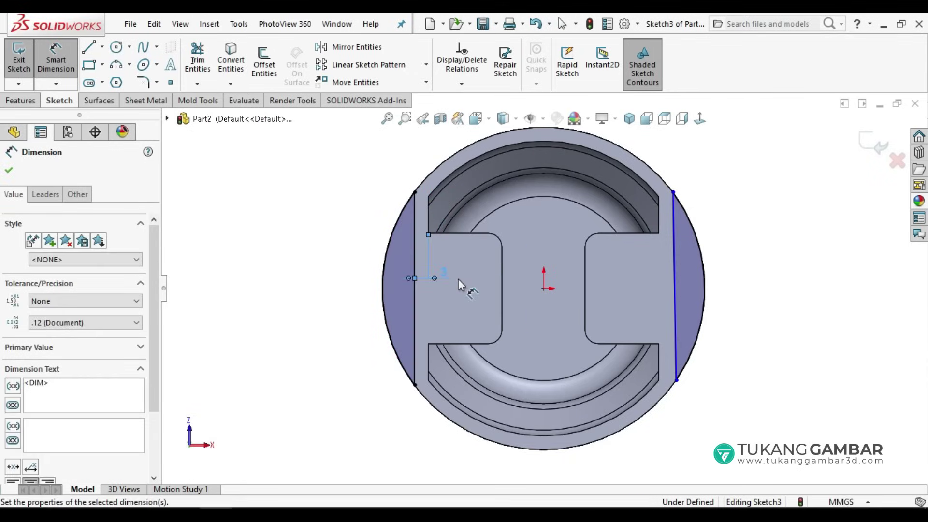
Make the right side line vertical, discarding an accidental angular dimension.
{"action": "left_click", "coordinate": [670, 234]}
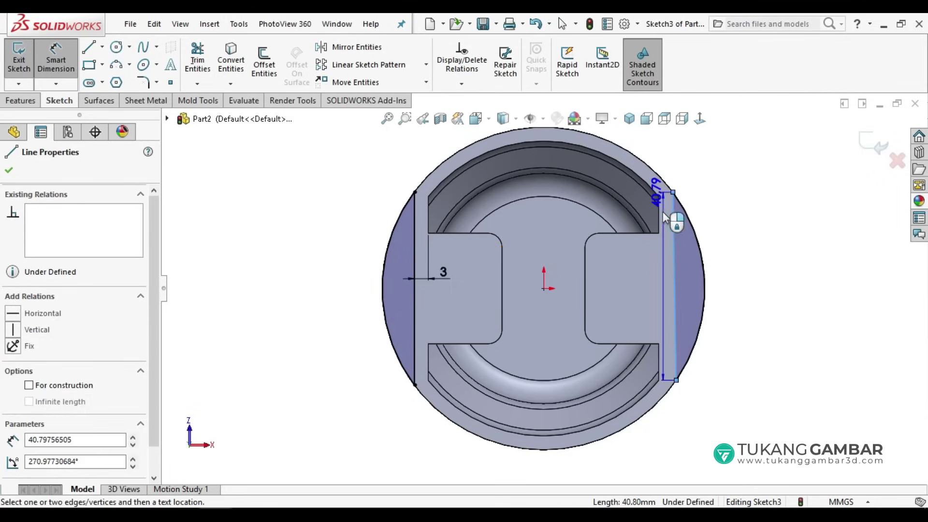
{"action": "left_click", "coordinate": [658, 216]}
{"action": "key", "text": "Escape"}
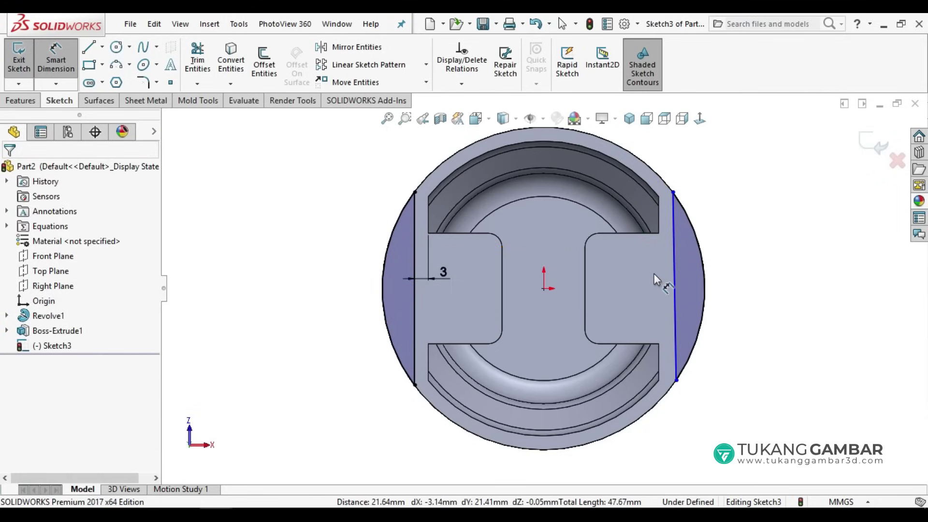
{"action": "key", "text": "Escape"}
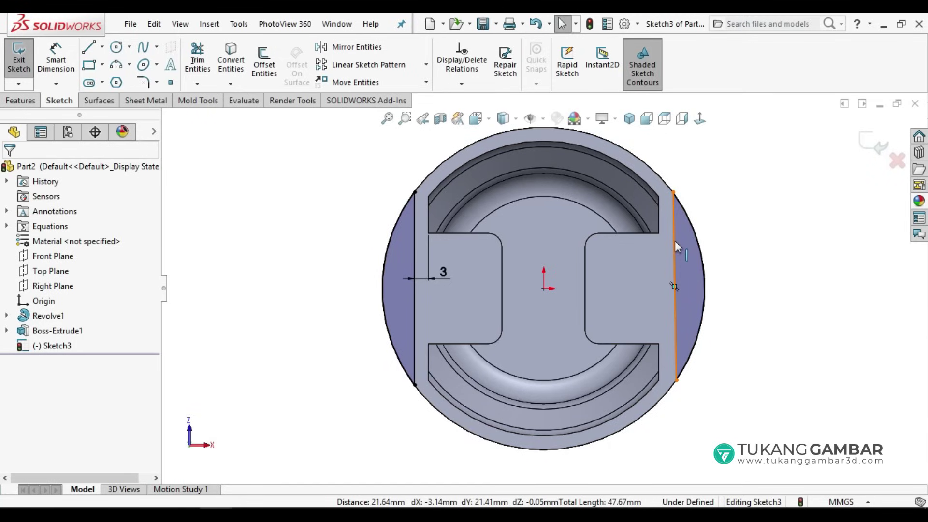
{"action": "left_click", "coordinate": [675, 242]}
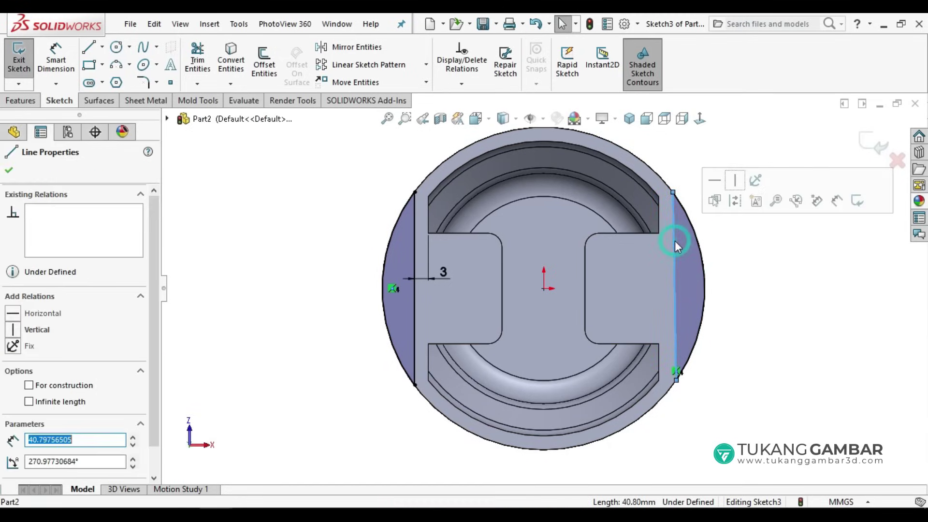
{"action": "left_click", "coordinate": [732, 187]}
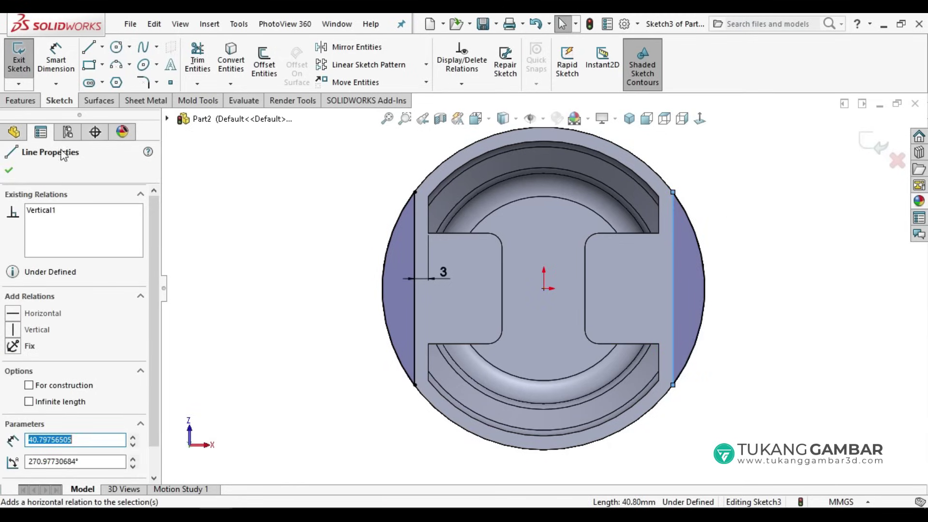
Dimension the right side line 3 mm from its inner wall edge, fully defining the sketch.
{"action": "left_click", "coordinate": [9, 171]}
{"action": "left_click", "coordinate": [55, 58]}
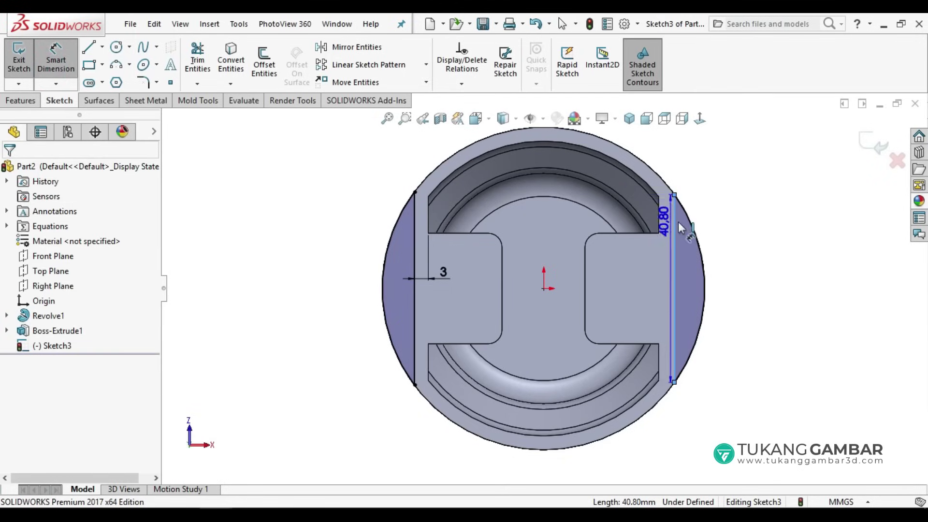
{"action": "left_click", "coordinate": [660, 223]}
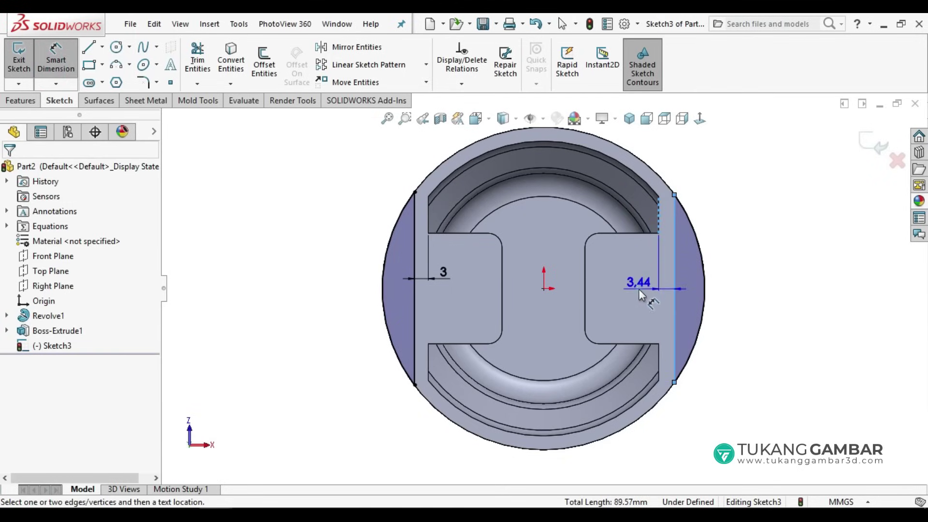
{"action": "left_click", "coordinate": [639, 289]}
{"action": "type", "text": "3"}
{"action": "key", "text": "Return"}
{"action": "left_click", "coordinate": [764, 305]}
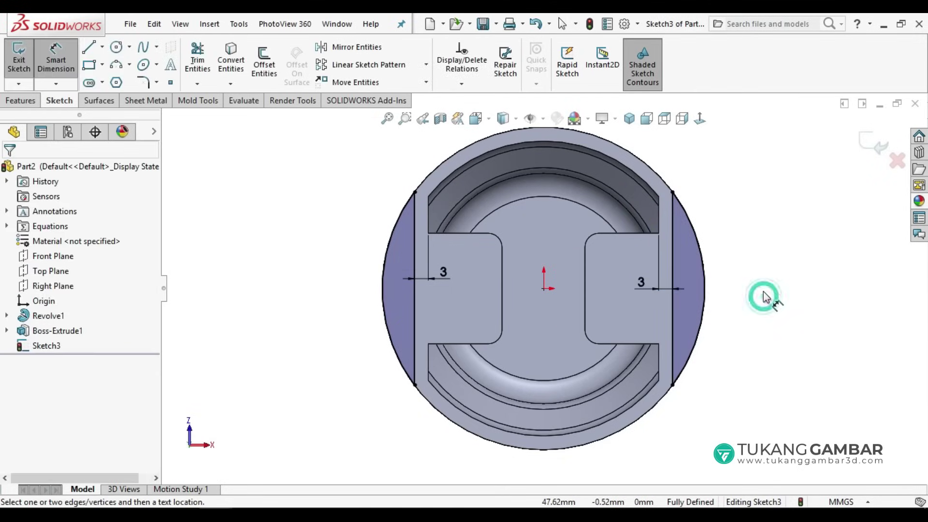
{"action": "left_click", "coordinate": [21, 98]}
Extrude-cut the side-flat sketch 26 mm blind into the piston and orbit to inspect the flat.
{"action": "left_click", "coordinate": [207, 61]}
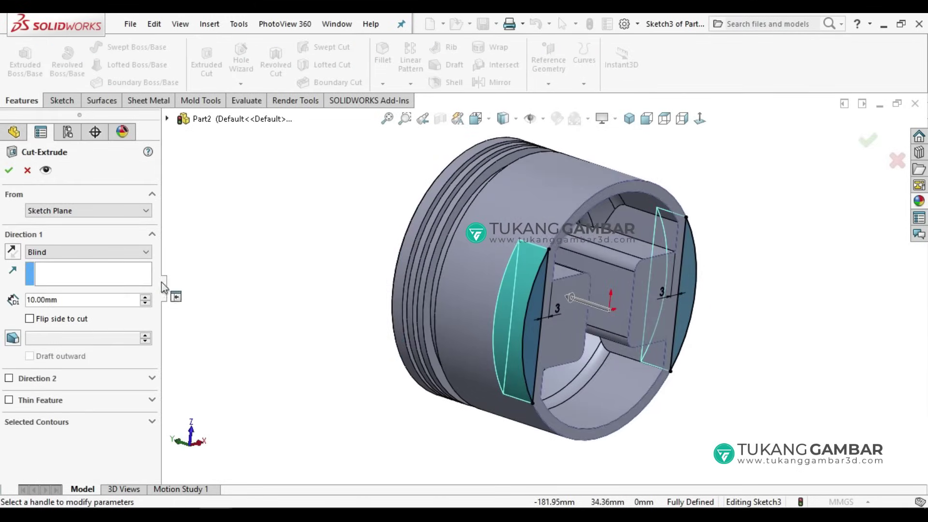
{"action": "double_click", "coordinate": [78, 301]}
{"action": "type", "text": "26"}
{"action": "key", "text": "Return"}
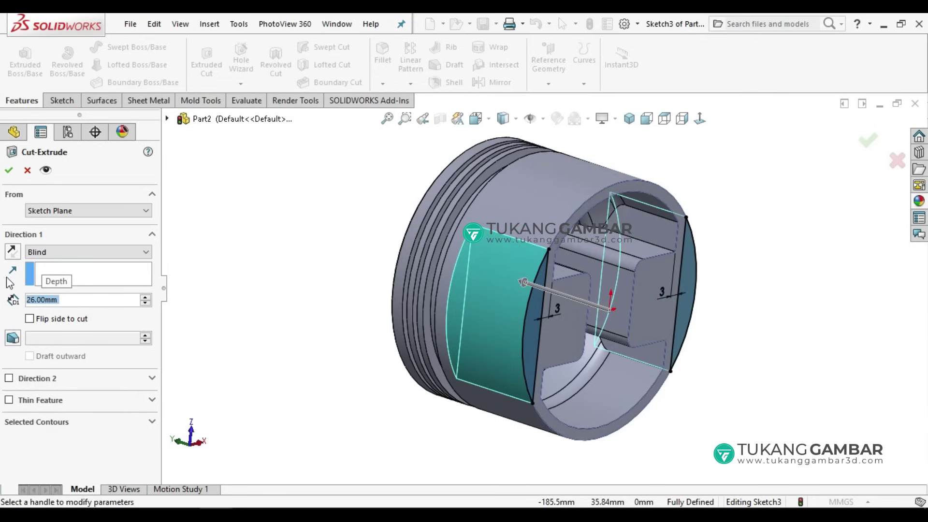
{"action": "left_click", "coordinate": [9, 171]}
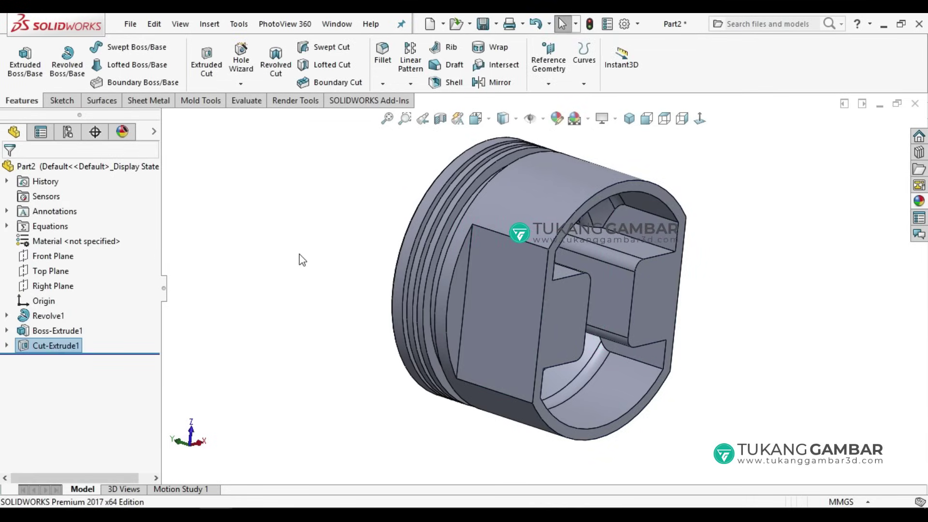
{"action": "mouse_move", "coordinate": [299, 254]}
{"action": "middle_mouse_down"}
{"action": "mouse_move", "coordinate": [718, 286]}
{"action": "mouse_move", "coordinate": [613, 306]}
{"action": "middle_mouse_up"}
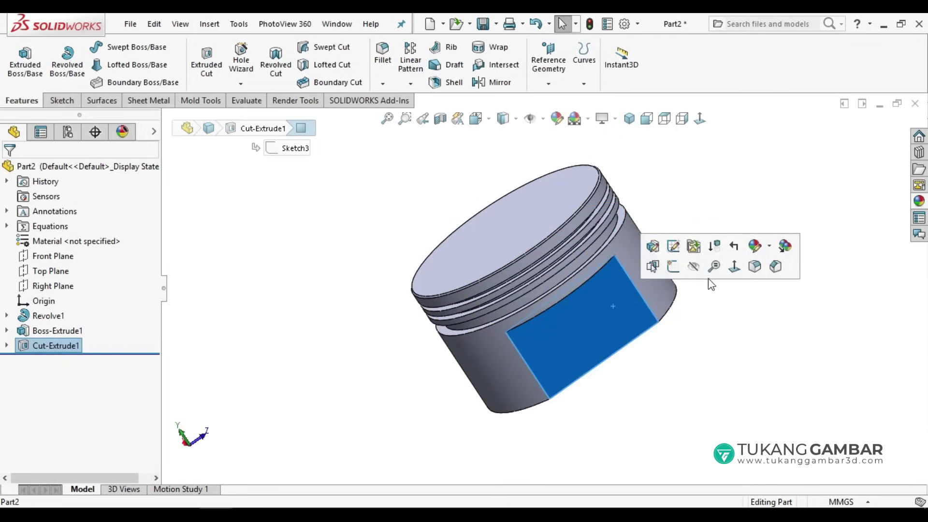
Start Sketch4 on the flat side face with a centerline from bottom midpoint to top edge.
{"action": "left_click", "coordinate": [735, 266]}
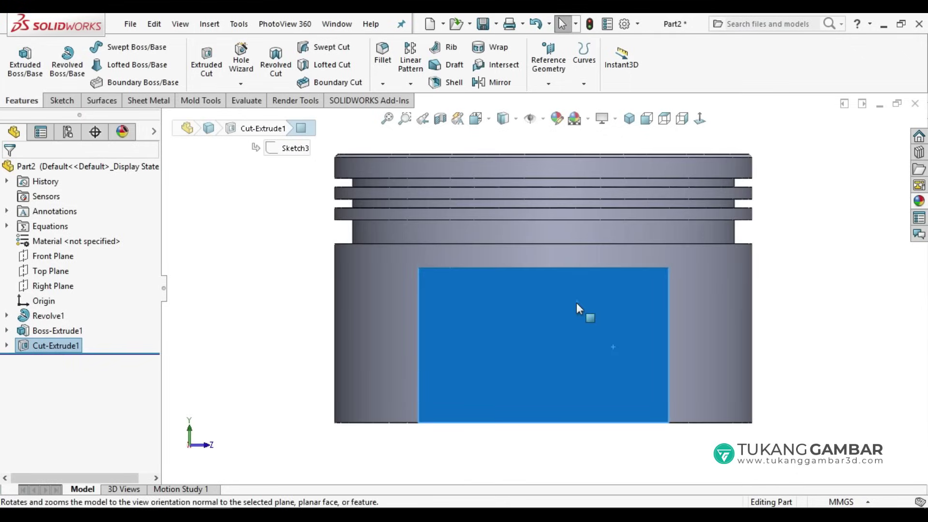
{"action": "left_click", "coordinate": [576, 303]}
{"action": "left_click", "coordinate": [640, 265]}
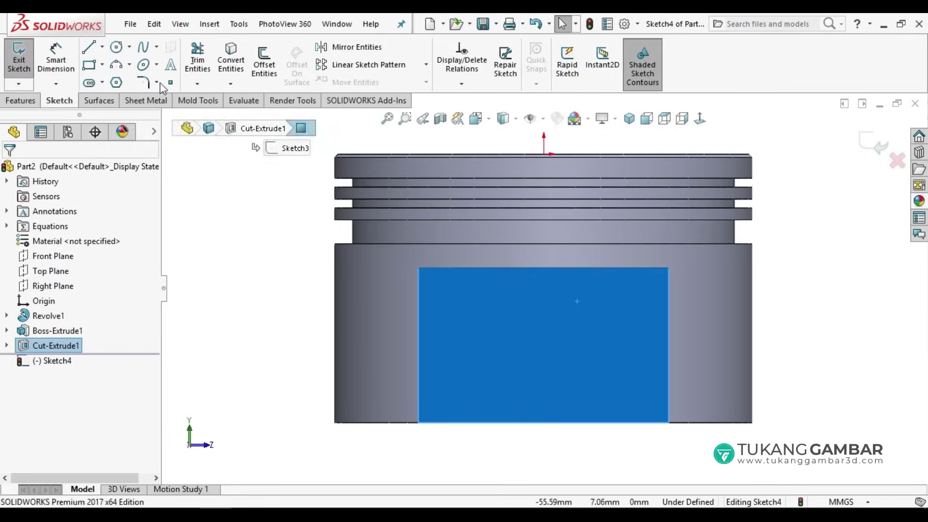
{"action": "left_click", "coordinate": [102, 47]}
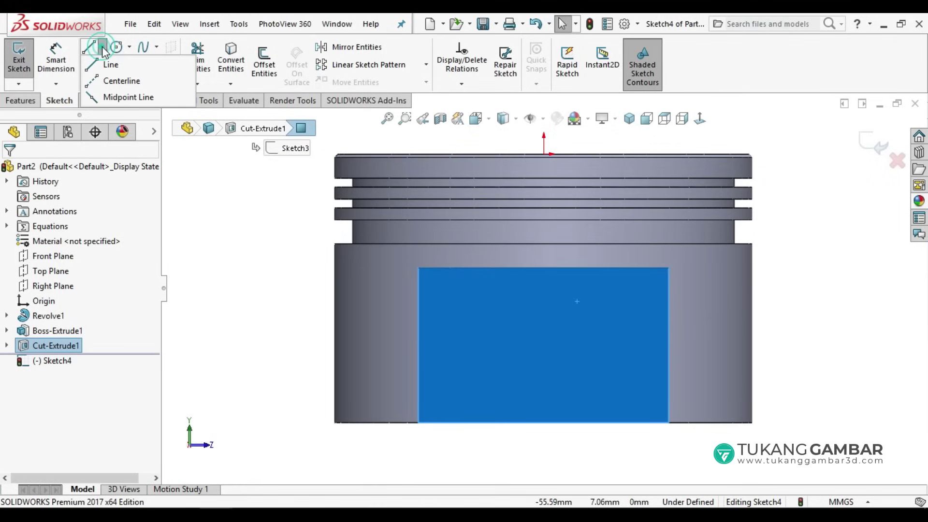
{"action": "left_click", "coordinate": [119, 81]}
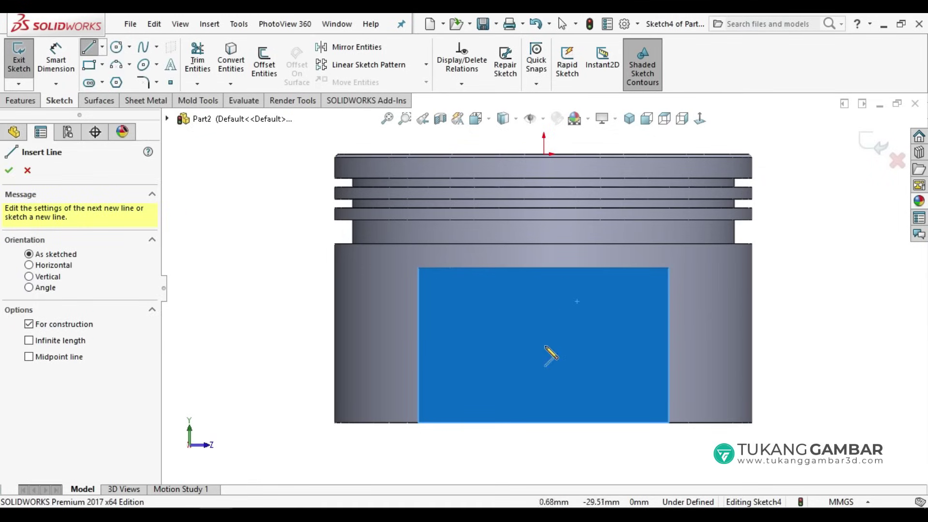
{"action": "left_click", "coordinate": [544, 423]}
{"action": "left_click", "coordinate": [544, 267]}
{"action": "right_click", "coordinate": [578, 290]}
{"action": "left_click", "coordinate": [583, 305]}
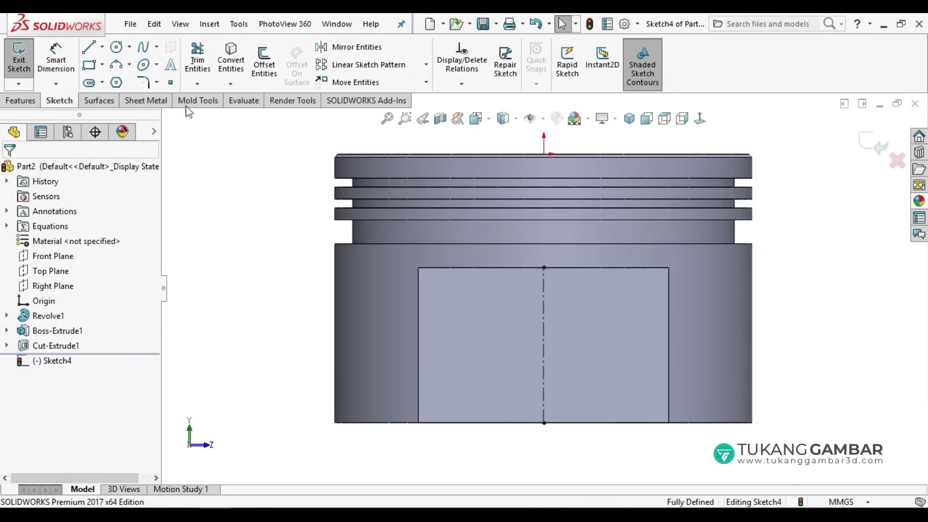
Draw two concentric circles centred on the centerline, the outer one radius 13 to the top edge.
{"action": "left_click", "coordinate": [116, 47]}
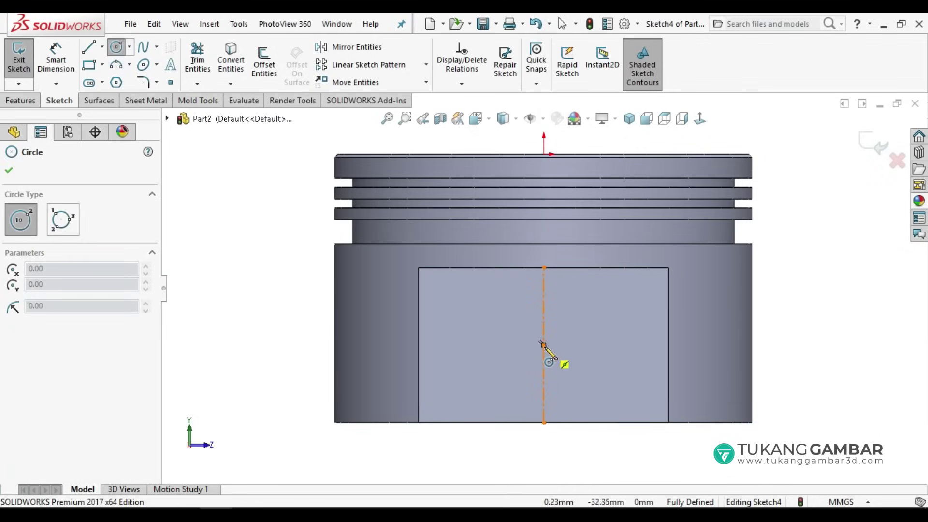
{"action": "left_click", "coordinate": [544, 345]}
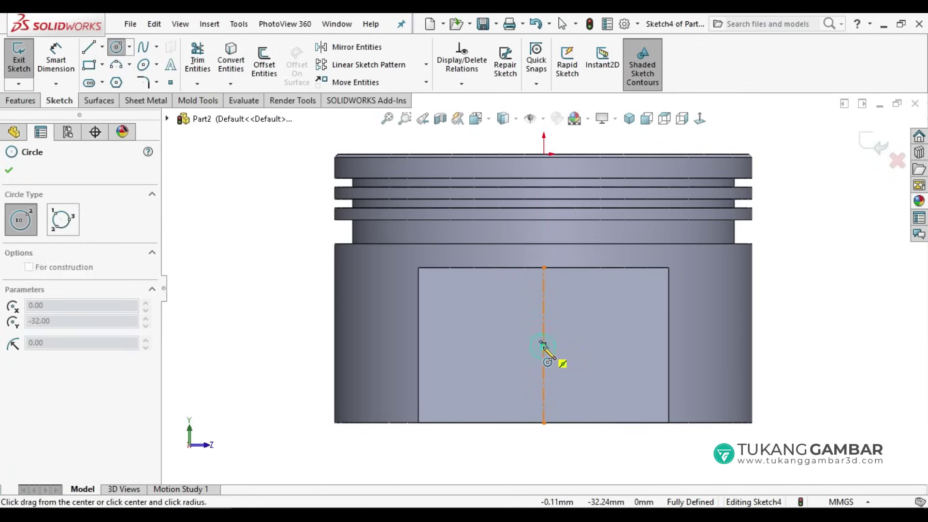
{"action": "left_click", "coordinate": [581, 360]}
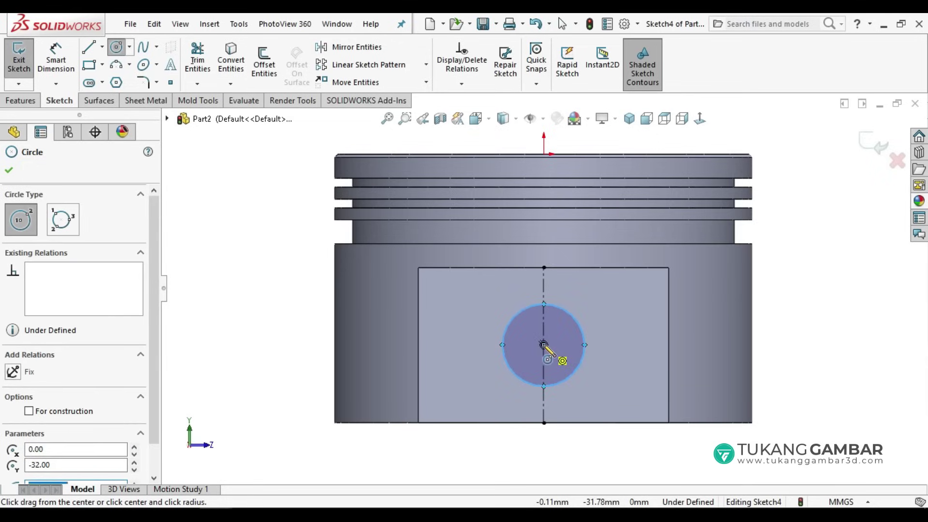
{"action": "left_click", "coordinate": [544, 345]}
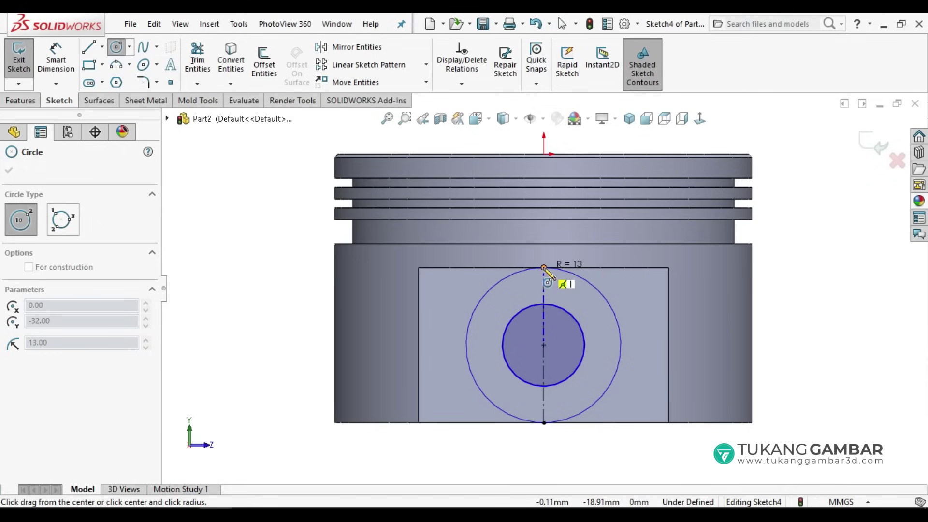
{"action": "left_click", "coordinate": [544, 267]}
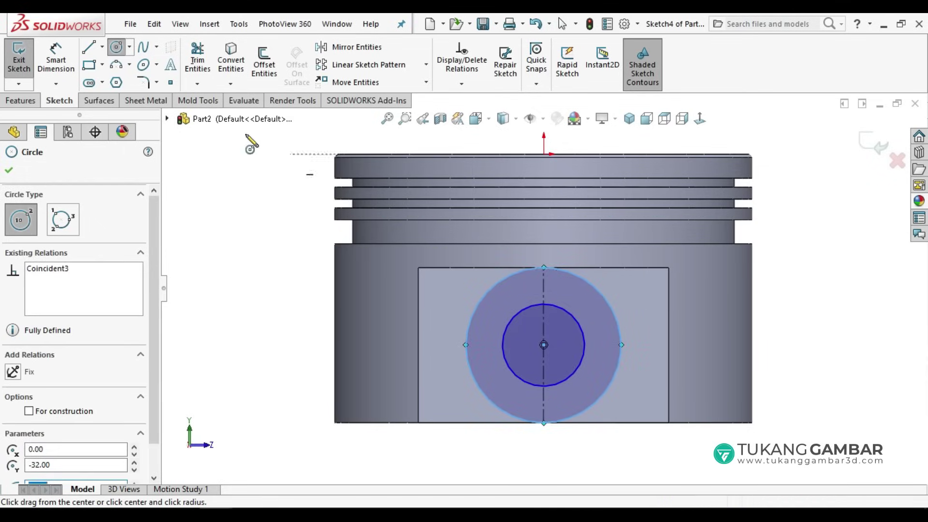
Dimension the inner circle to an 18 mm diameter.
{"action": "left_click", "coordinate": [56, 58]}
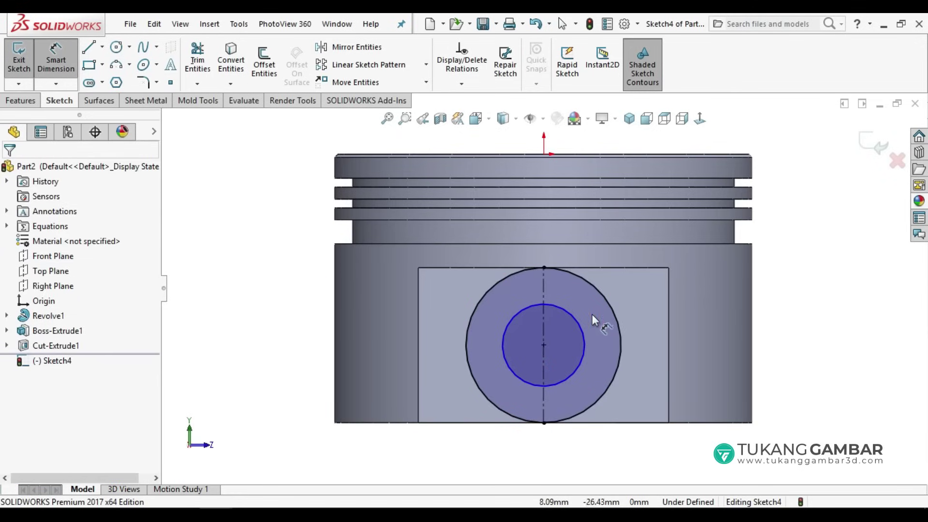
{"action": "left_click", "coordinate": [585, 341]}
{"action": "left_click", "coordinate": [650, 344]}
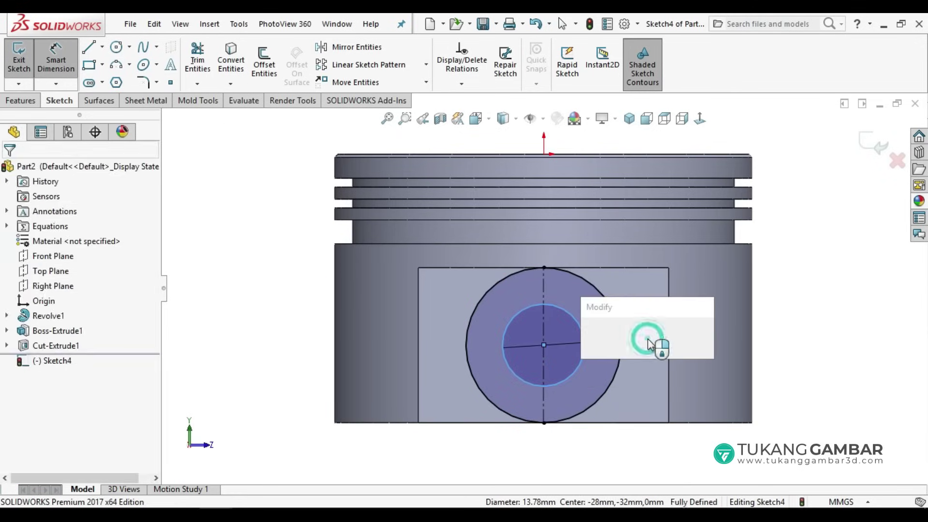
{"action": "type", "text": "18"}
{"action": "key", "text": "Return"}
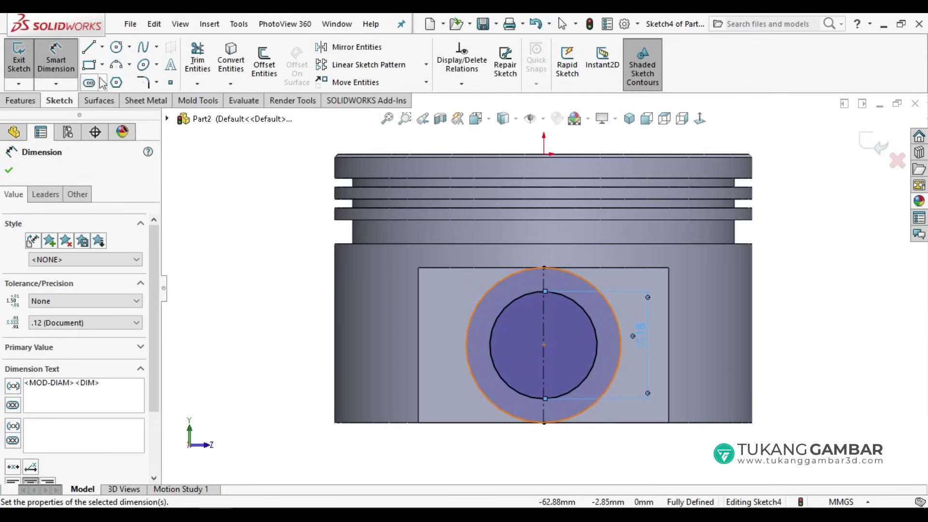
{"action": "left_click", "coordinate": [88, 48]}
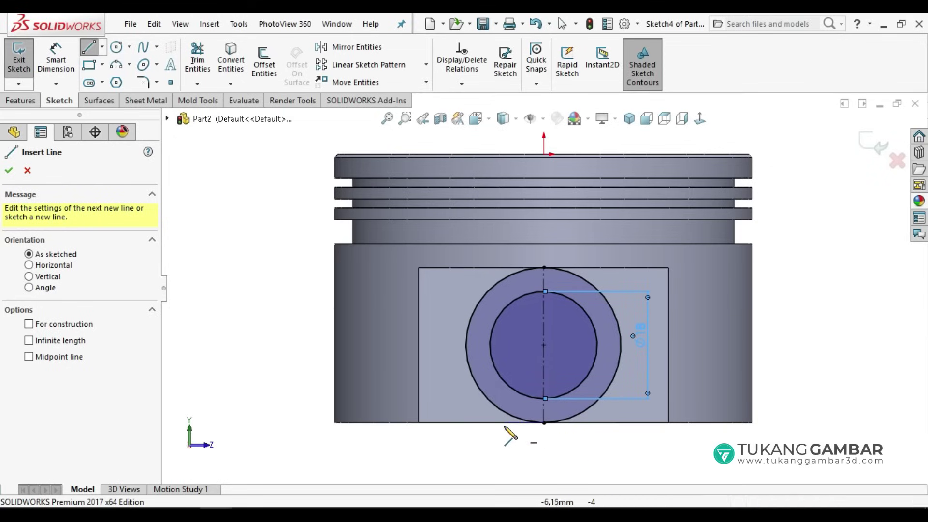
Draw bottom, slanted and top lines below-left of the pin hole, ending on the outer circle.
{"action": "left_click", "coordinate": [543, 423]}
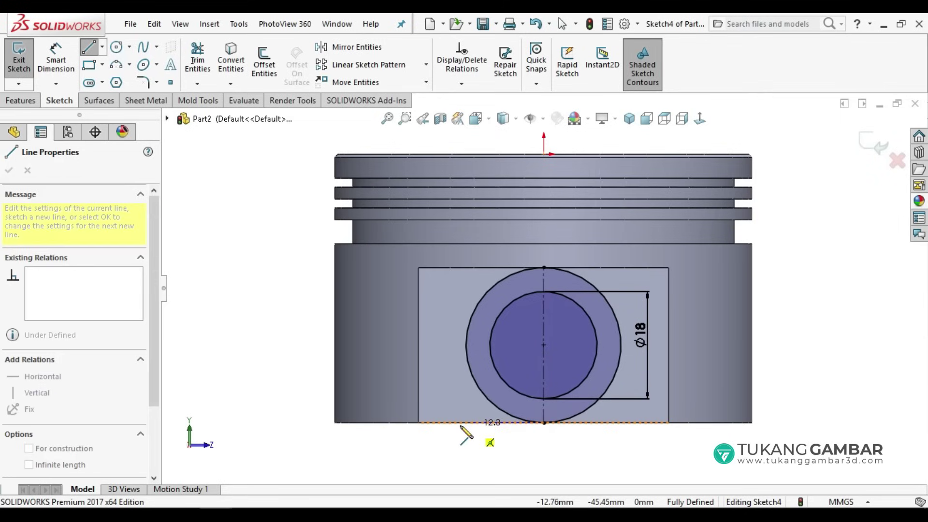
{"action": "left_click", "coordinate": [361, 423]}
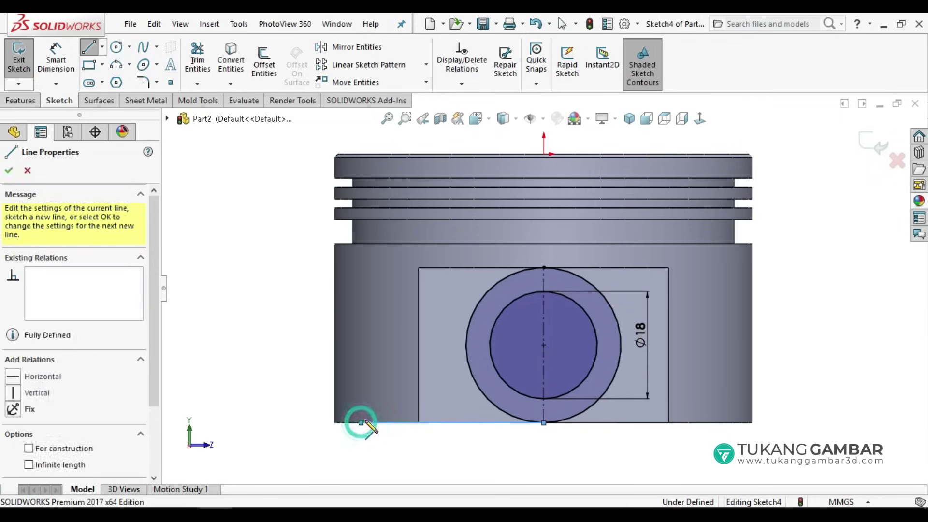
{"action": "left_click", "coordinate": [377, 384]}
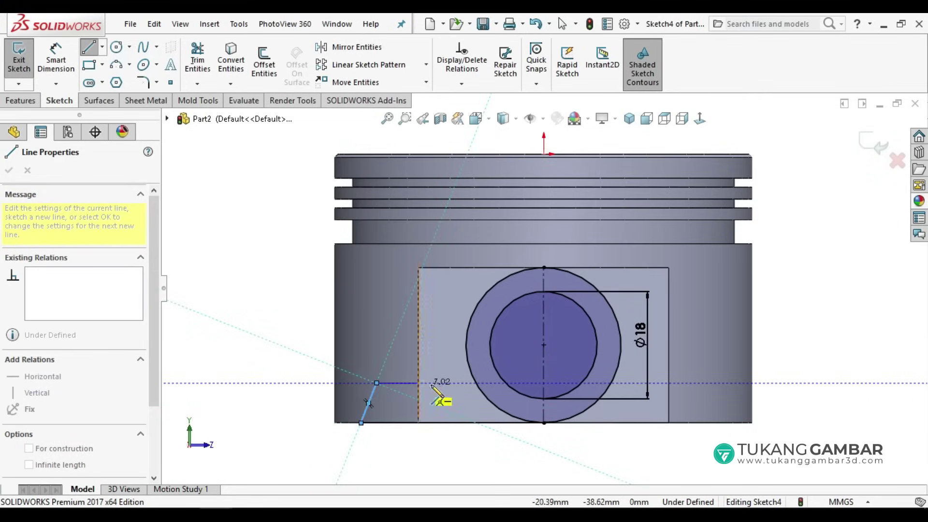
{"action": "left_click", "coordinate": [477, 383]}
{"action": "right_click", "coordinate": [439, 334]}
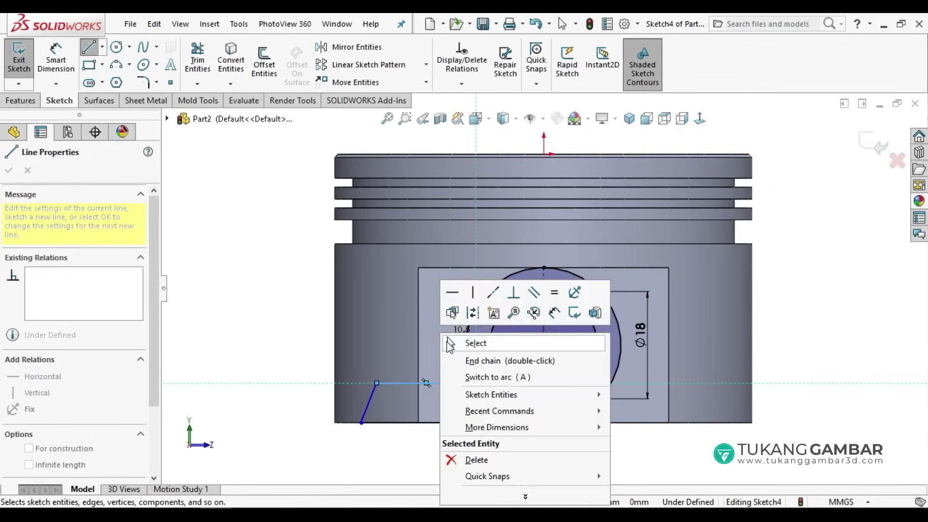
{"action": "key", "text": "Escape"}
Power-trim the outer circle down to its lower-left arc.
{"action": "left_click", "coordinate": [206, 58]}
{"action": "left_click_drag", "start_coordinate": [487, 242], "coordinate": [503, 282]}
{"action": "left_click_drag", "start_coordinate": [573, 251], "coordinate": [577, 279]}
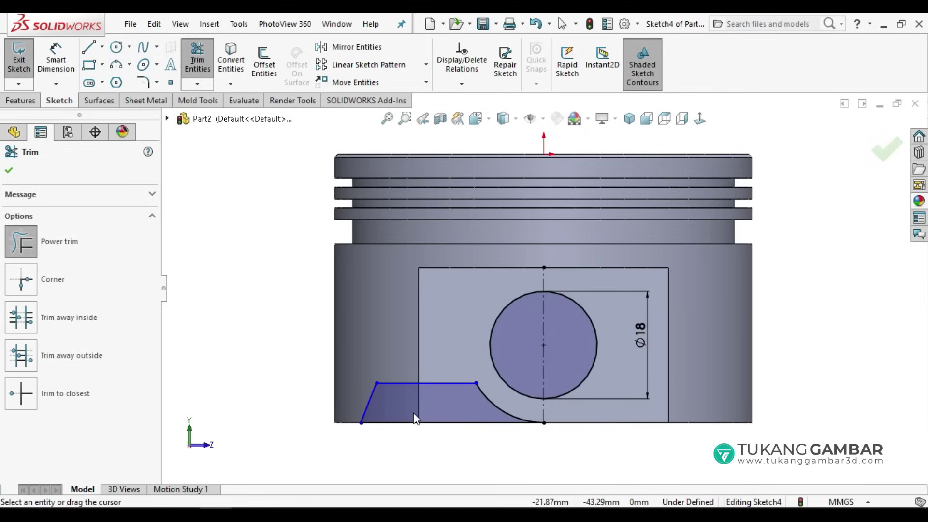
Dimension the bottom line 25, the top line 12, and the top-to-bottom distance 5.
{"action": "left_click", "coordinate": [55, 60]}
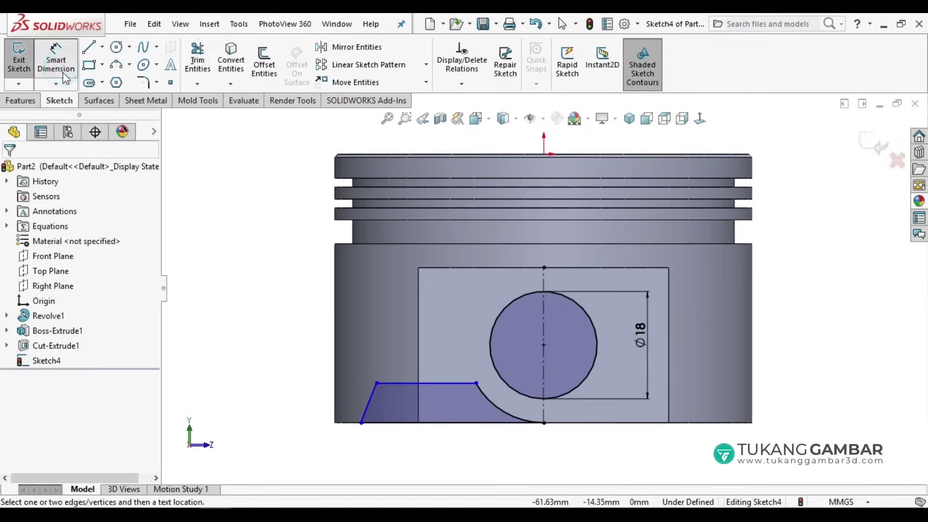
{"action": "left_click", "coordinate": [462, 424]}
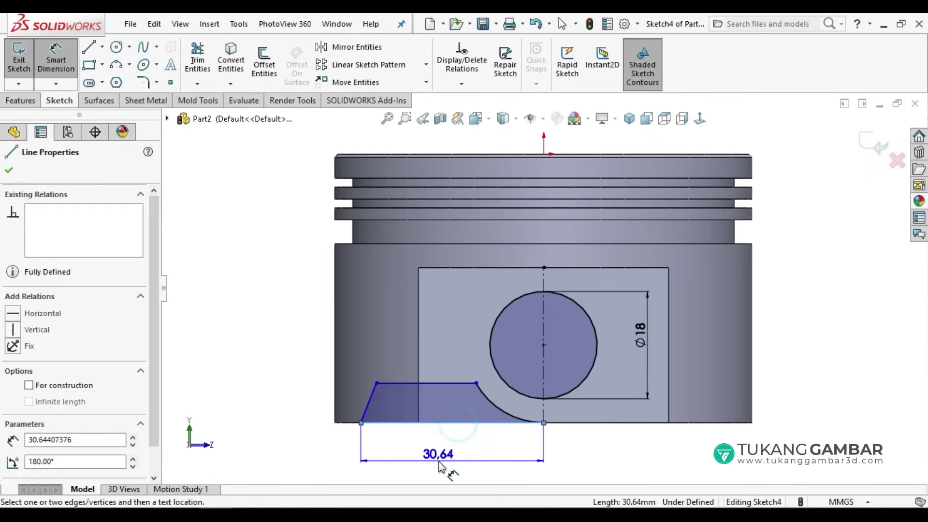
{"action": "left_click", "coordinate": [438, 460]}
{"action": "type", "text": "25"}
{"action": "key", "text": "Return"}
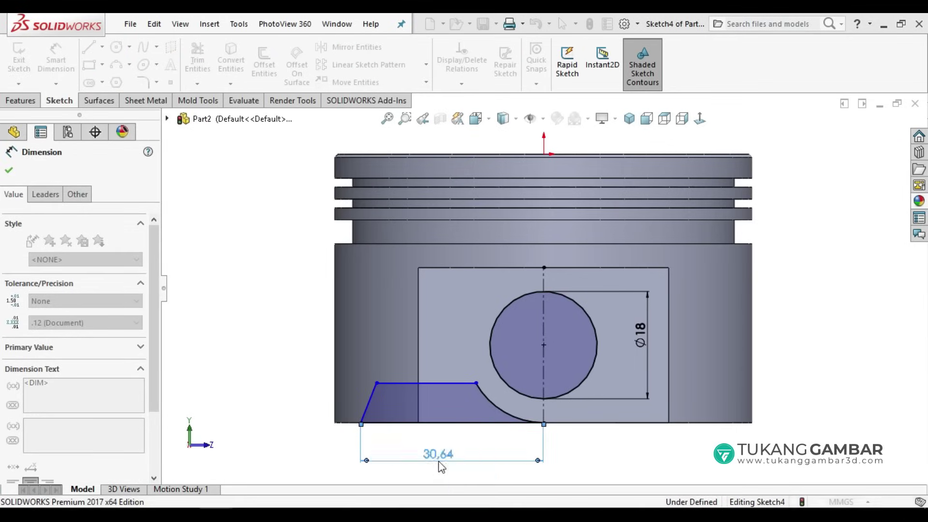
{"action": "left_click", "coordinate": [438, 383]}
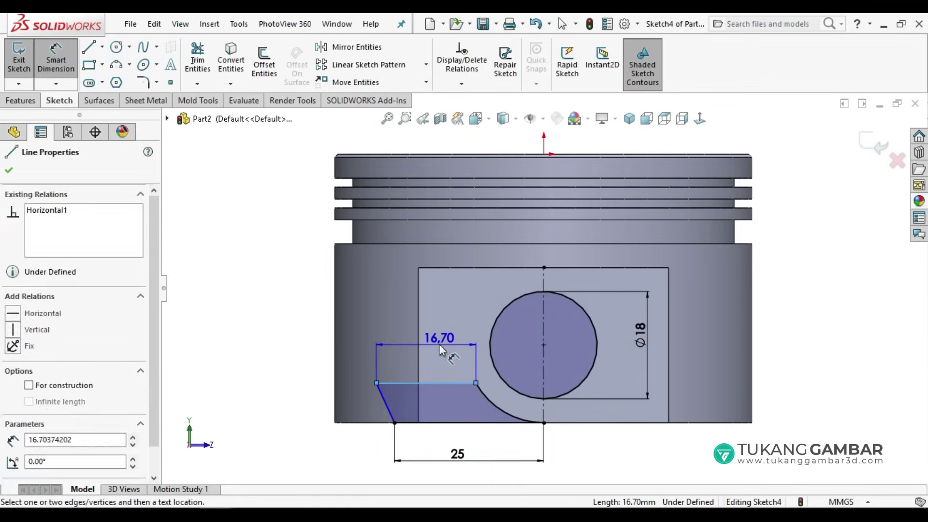
{"action": "left_click", "coordinate": [440, 349]}
{"action": "type", "text": "12"}
{"action": "key", "text": "Return"}
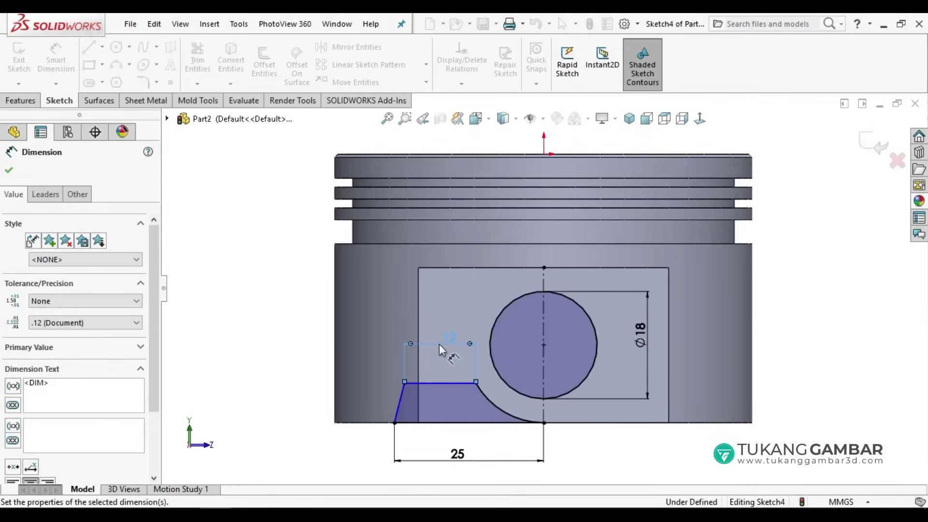
{"action": "left_click", "coordinate": [428, 383]}
{"action": "left_click", "coordinate": [428, 422]}
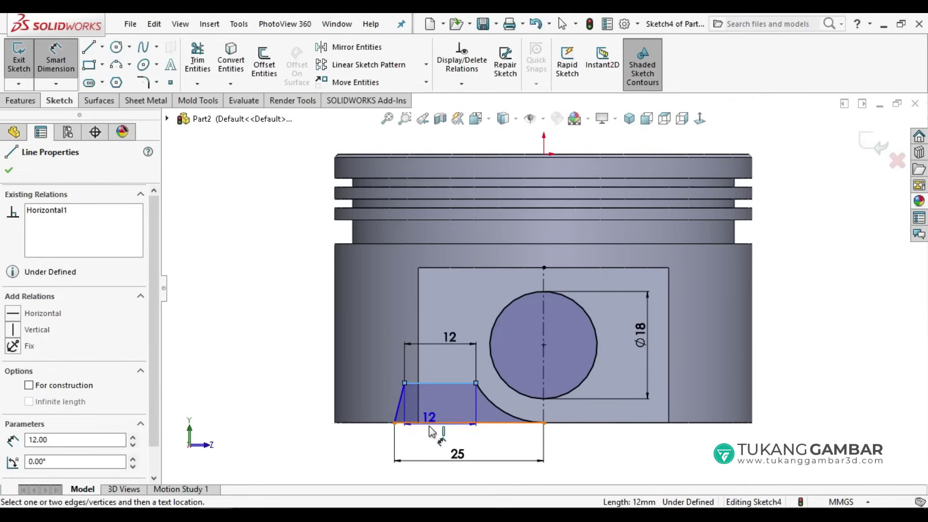
{"action": "left_click", "coordinate": [286, 404]}
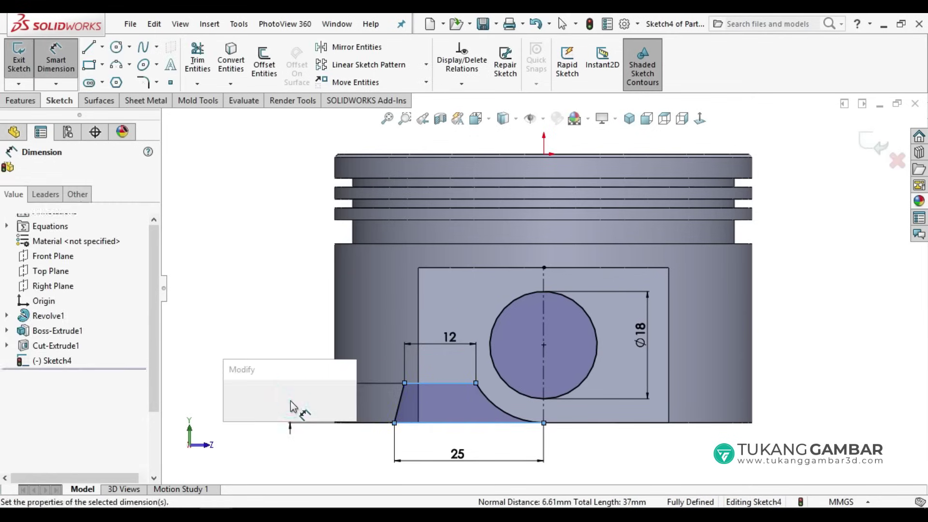
{"action": "type", "text": "5"}
{"action": "key", "text": "Return"}
{"action": "left_click", "coordinate": [263, 384]}
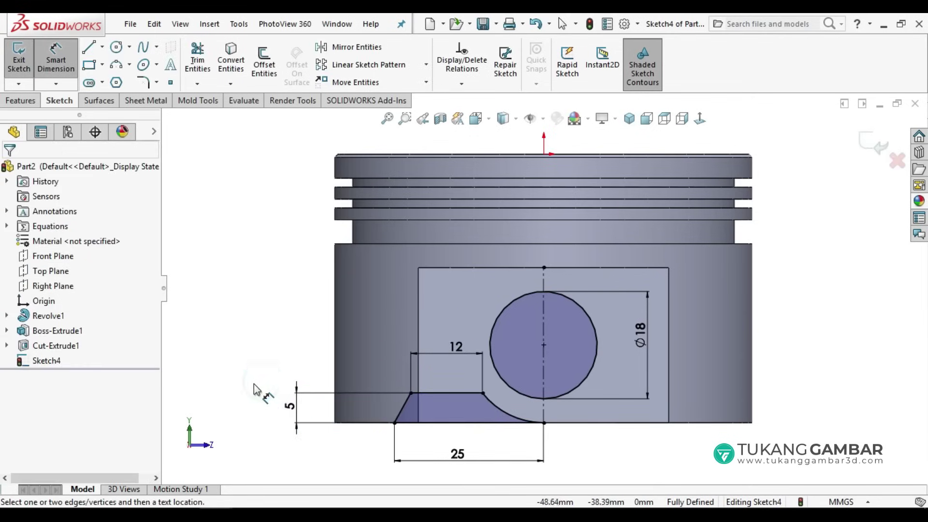
Add R5 sketch fillets to the top-left and top-right corners of the profile.
{"action": "left_click", "coordinate": [143, 82]}
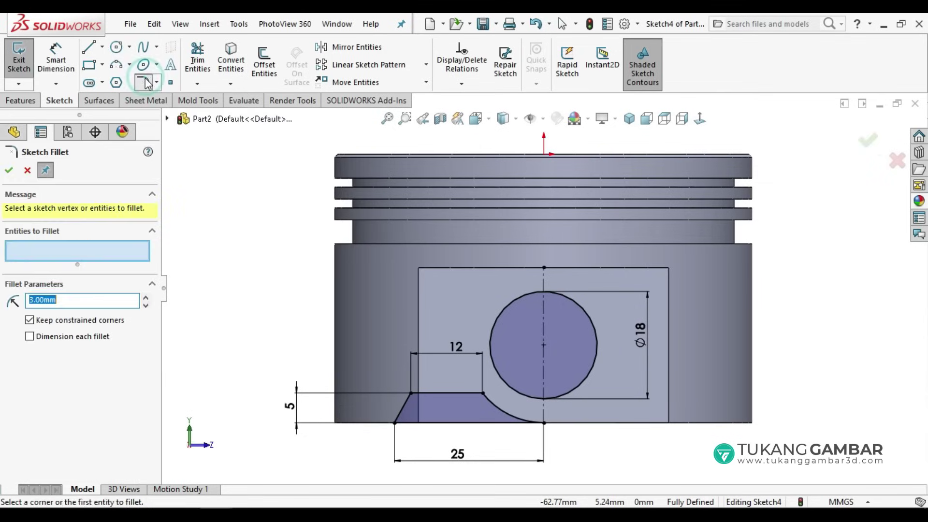
{"action": "double_click", "coordinate": [67, 302]}
{"action": "type", "text": "10"}
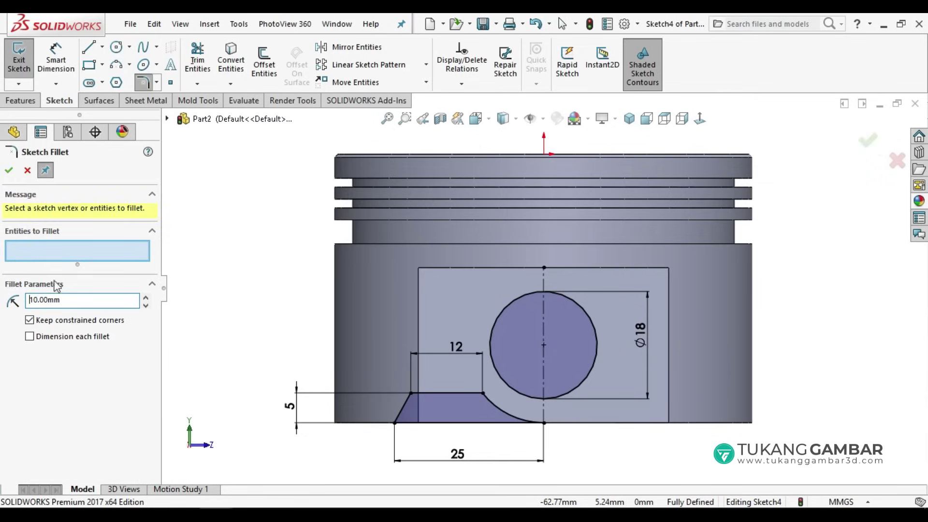
{"action": "left_click", "coordinate": [482, 392]}
{"action": "left_click", "coordinate": [411, 393]}
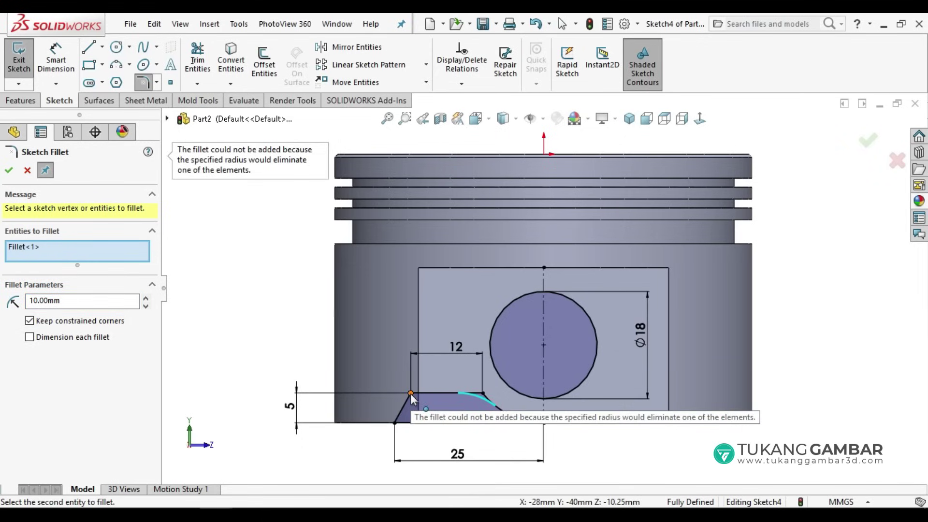
{"action": "double_click", "coordinate": [86, 301]}
{"action": "type", "text": "5"}
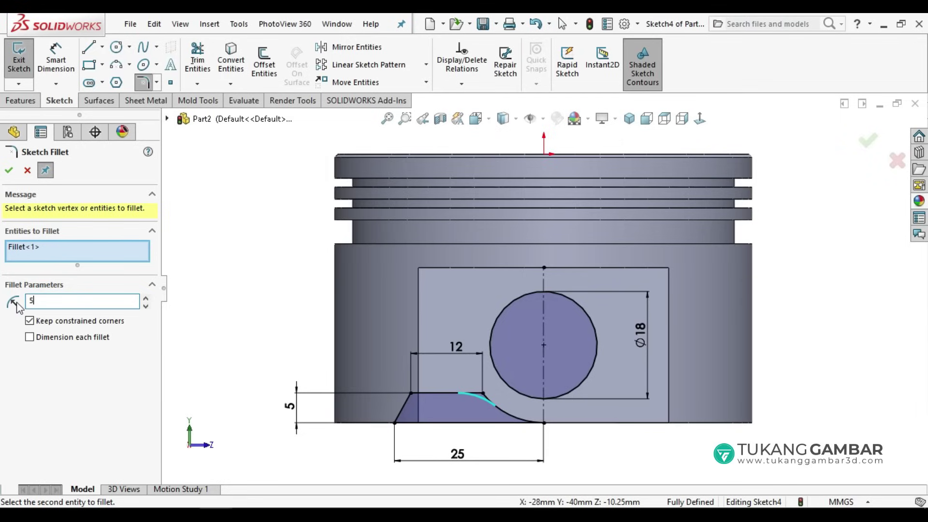
{"action": "left_click", "coordinate": [412, 393]}
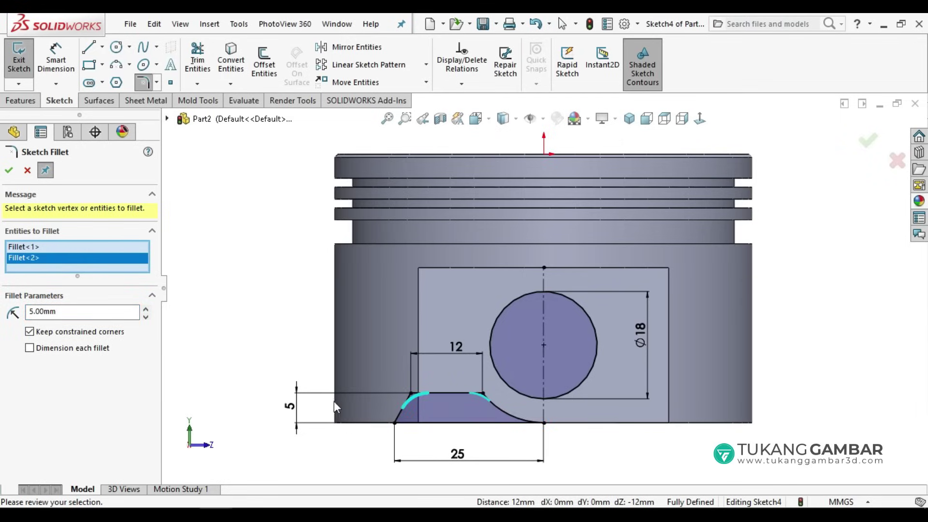
{"action": "left_click", "coordinate": [9, 171]}
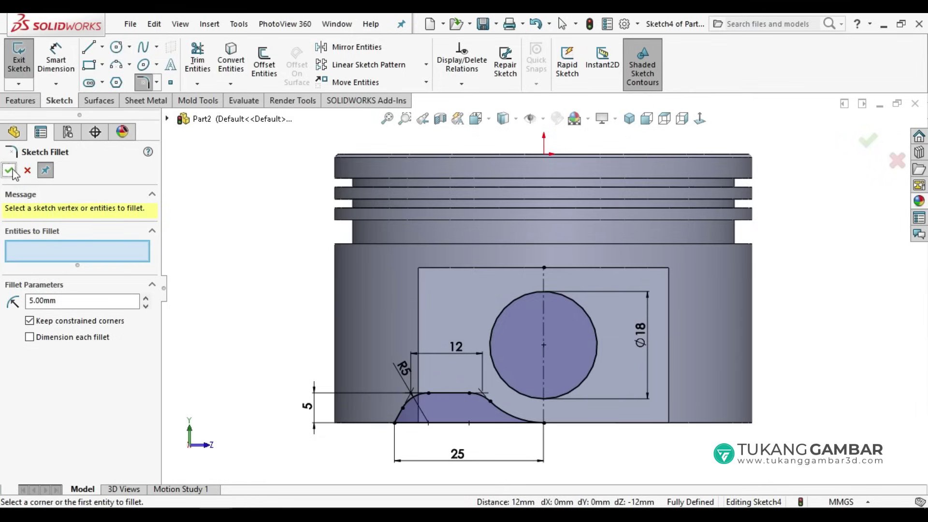
{"action": "left_click", "coordinate": [11, 171]}
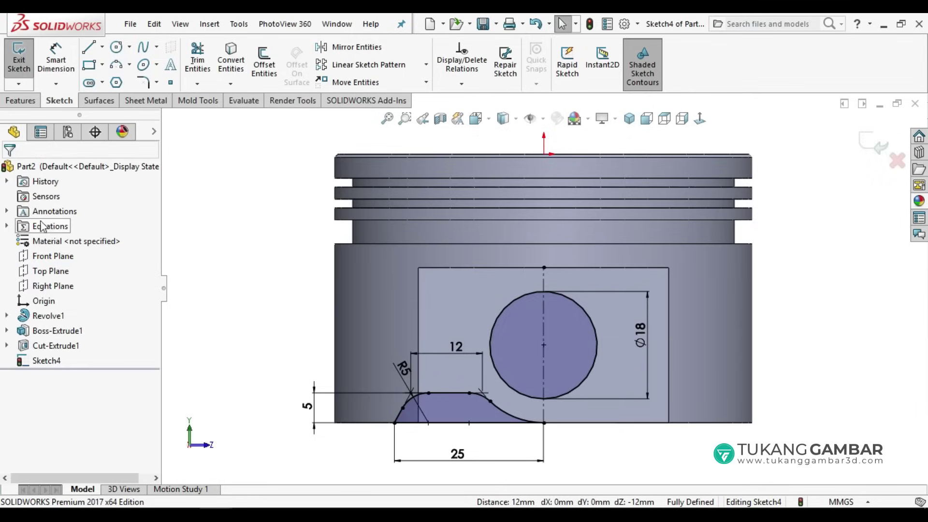
Mirror the six filleted profile entities about the vertical centerline onto the right side.
{"action": "left_click", "coordinate": [338, 47]}
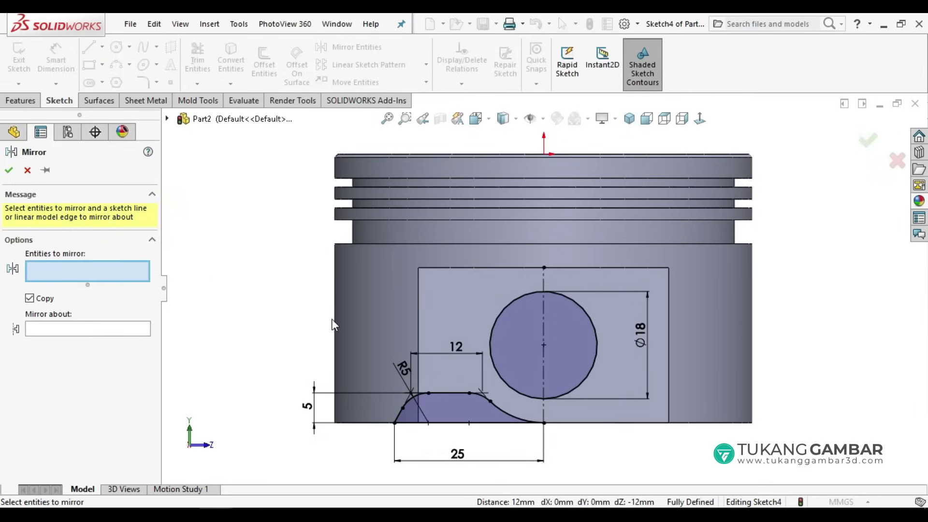
{"action": "left_click", "coordinate": [456, 410]}
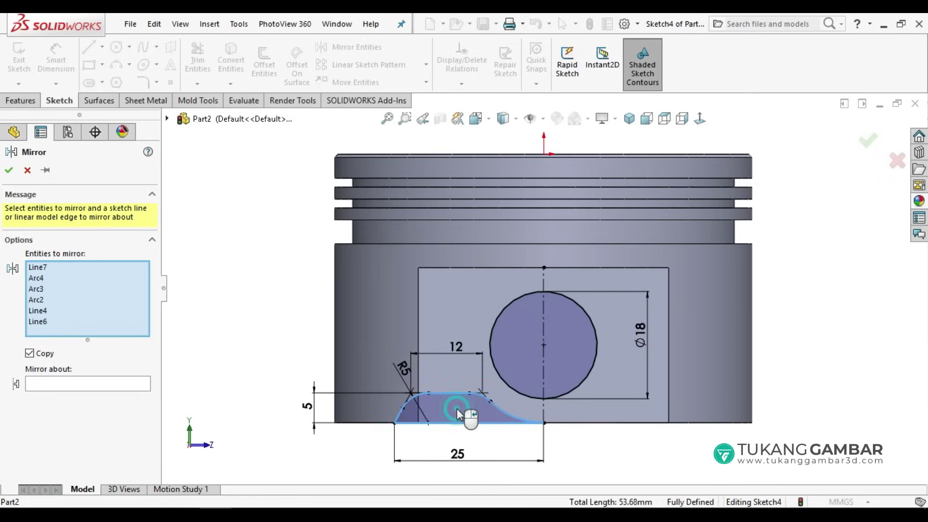
{"action": "left_click", "coordinate": [109, 384]}
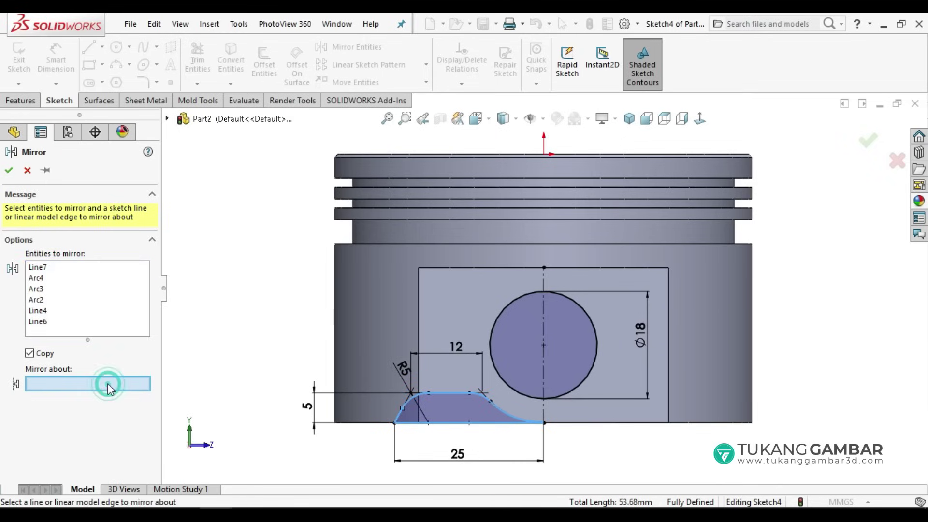
{"action": "left_click", "coordinate": [543, 371]}
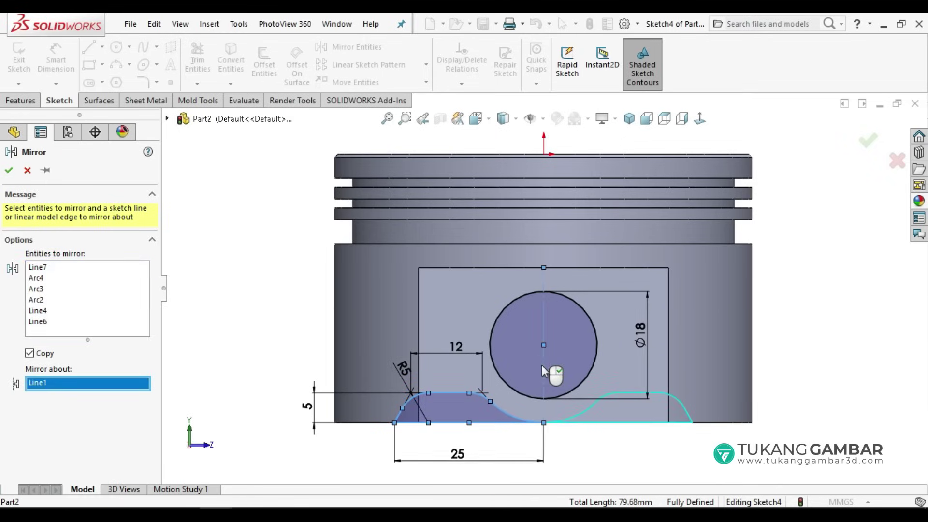
{"action": "left_click", "coordinate": [9, 170]}
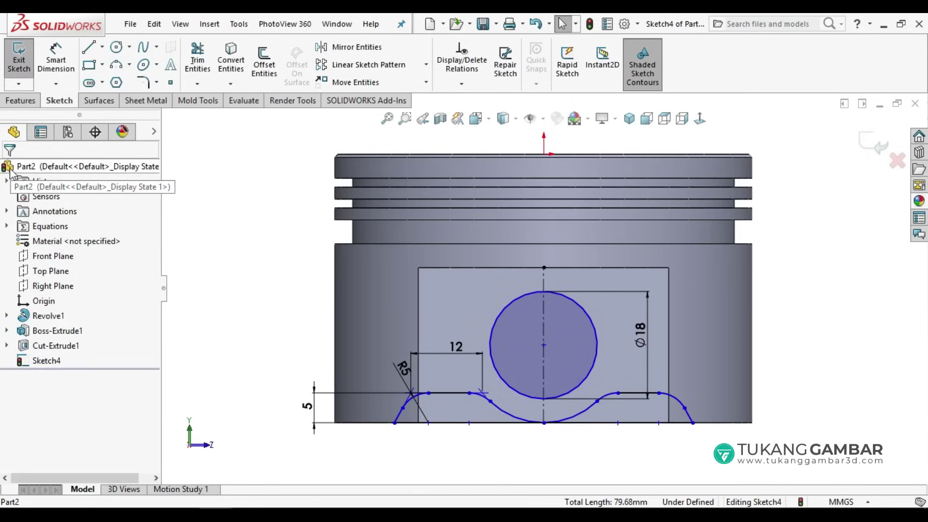
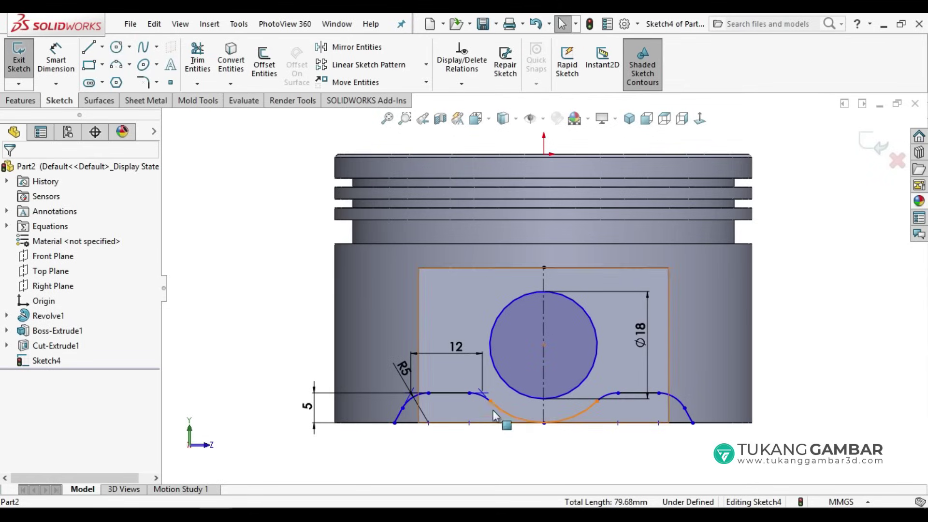
Dimension the bottom line to 50 mm and the lower arc to R13.
{"action": "left_click", "coordinate": [56, 58]}
{"action": "key", "text": "m"}
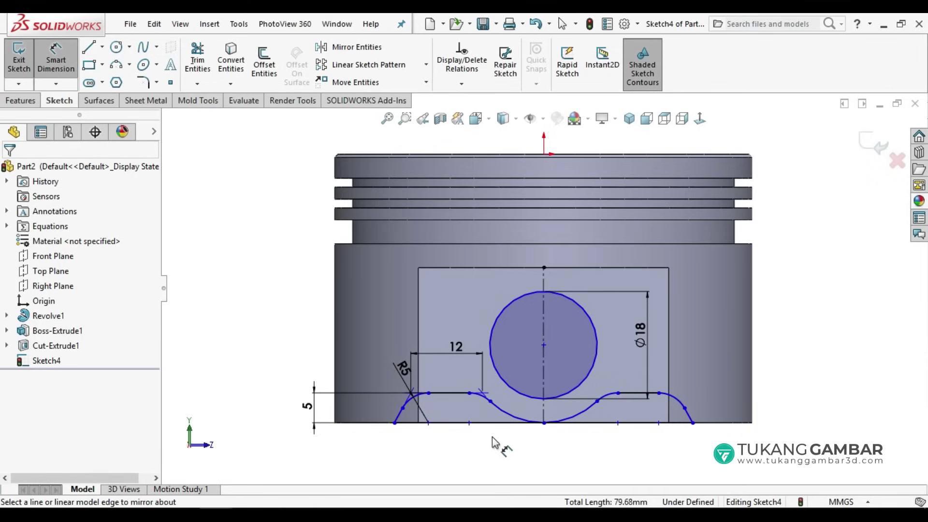
{"action": "left_click", "coordinate": [498, 424]}
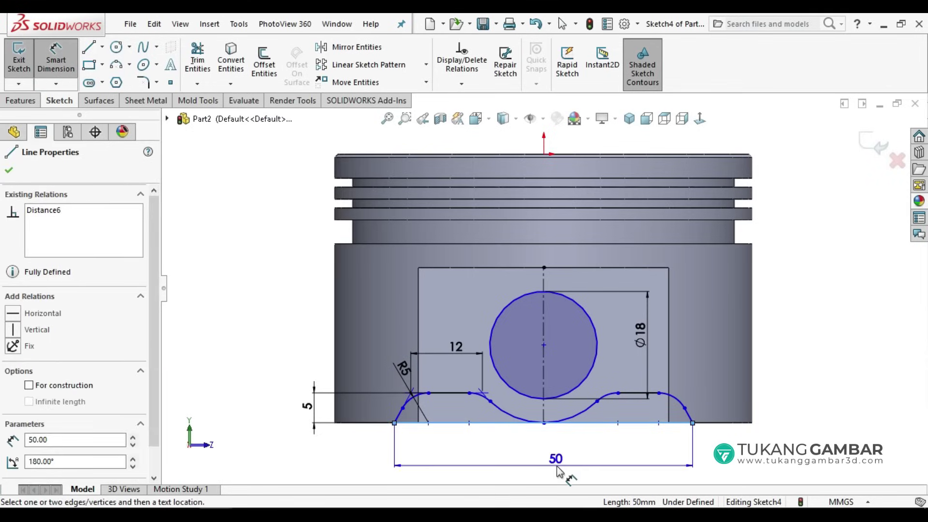
{"action": "left_click", "coordinate": [547, 465]}
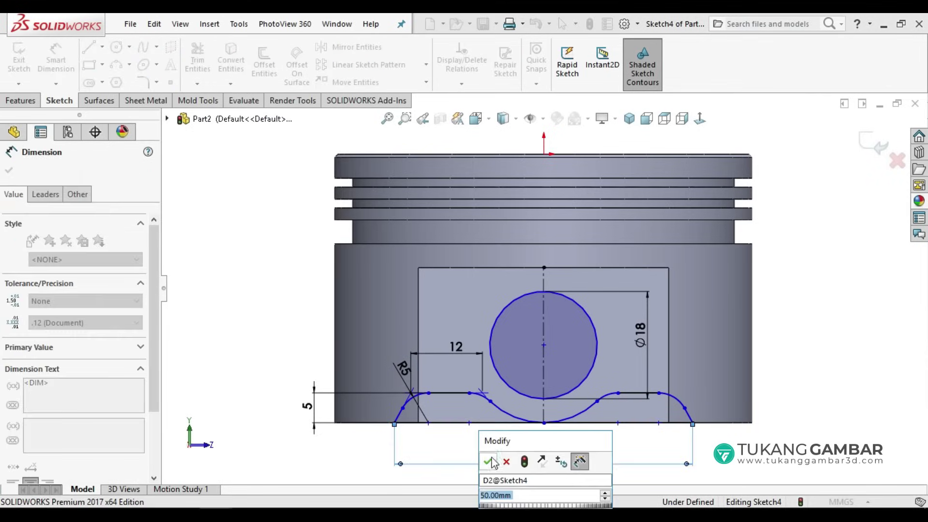
{"action": "left_click", "coordinate": [490, 461]}
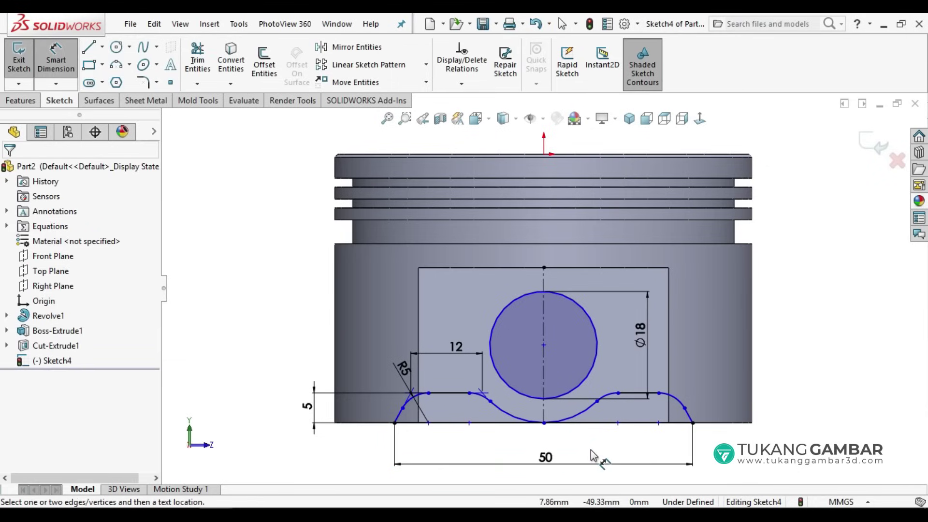
{"action": "left_click", "coordinate": [507, 417]}
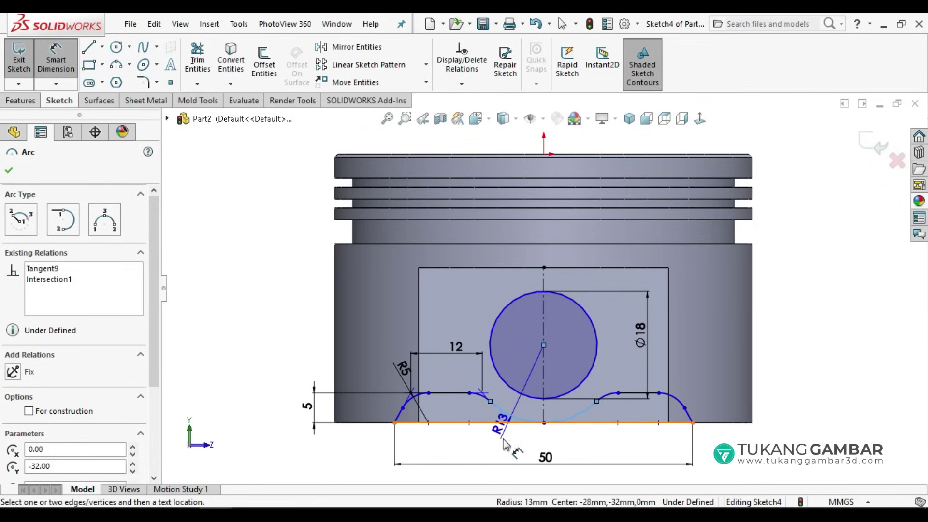
{"action": "left_click", "coordinate": [486, 447]}
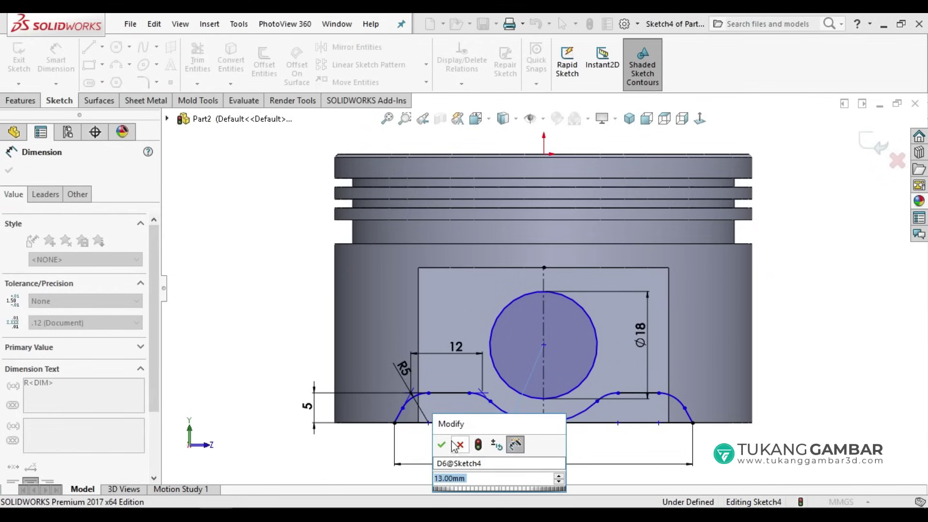
{"action": "left_click", "coordinate": [441, 445]}
{"action": "left_click", "coordinate": [608, 452]}
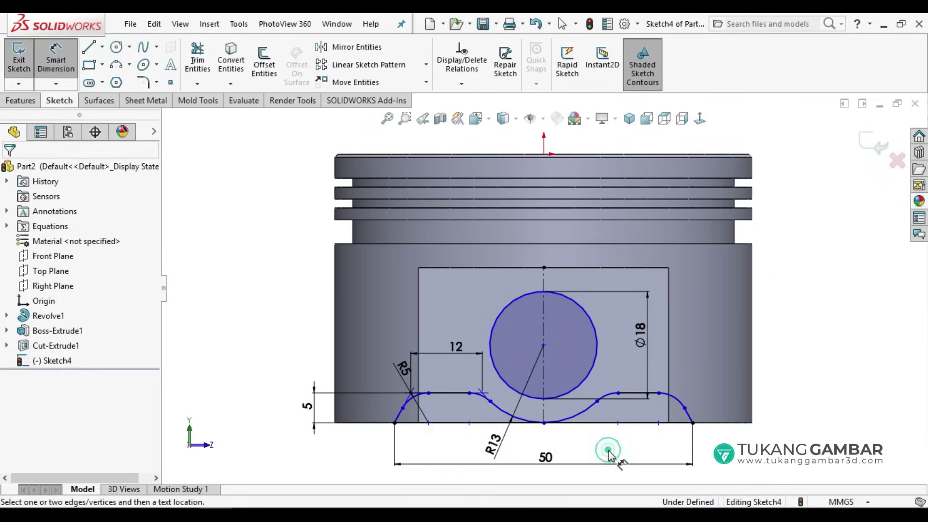
{"action": "key", "text": "Escape"}
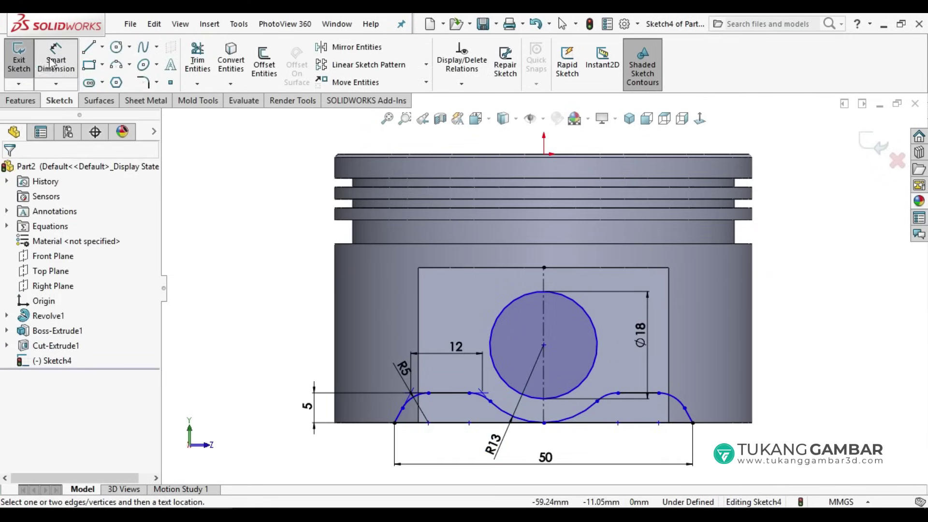
Drag the bottom centre point onto the bottom line so the sketch becomes fully defined.
{"action": "left_click", "coordinate": [544, 424]}
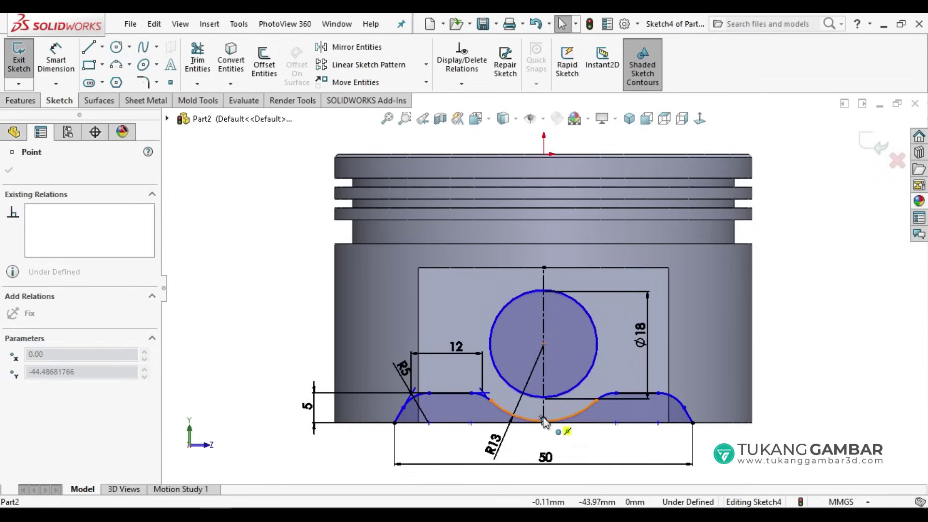
{"action": "left_click_drag", "start_coordinate": [543, 426], "coordinate": [544, 422]}
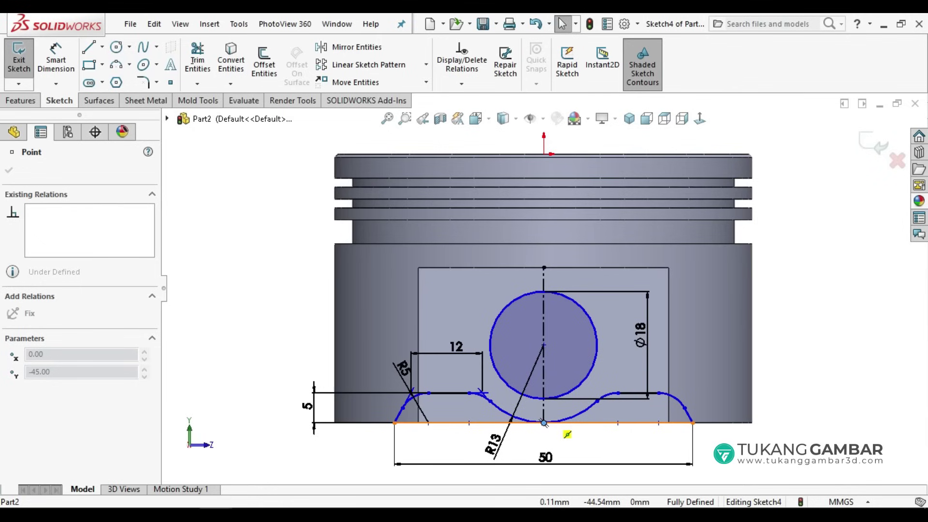
{"action": "left_click", "coordinate": [619, 448]}
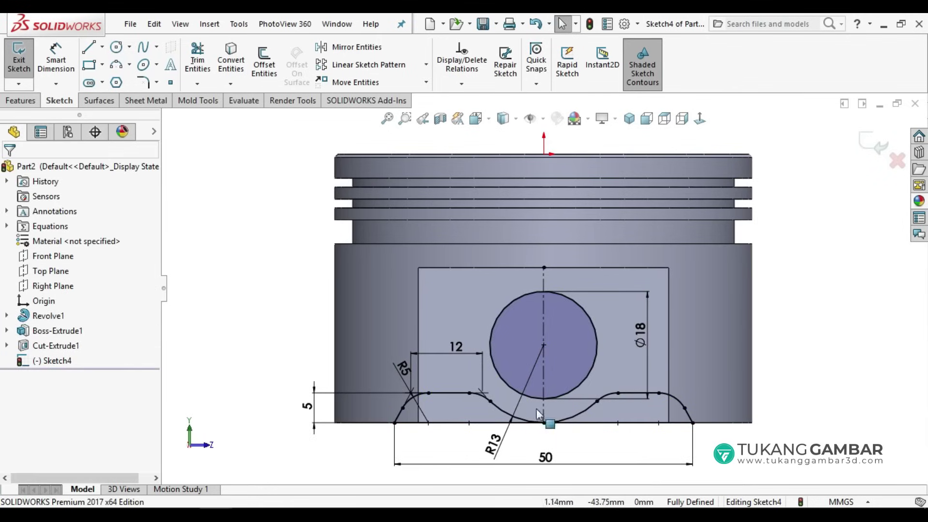
{"action": "left_click", "coordinate": [392, 364]}
{"action": "left_click", "coordinate": [439, 433]}
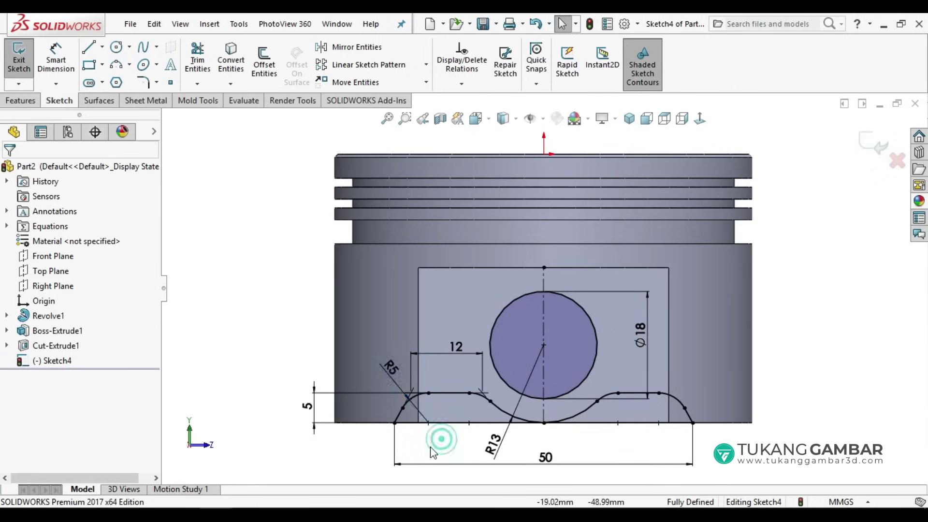
{"action": "left_click", "coordinate": [20, 100]}
Start an extruded cut selecting the corner regions and both pin-hole halves as contours.
{"action": "left_click", "coordinate": [208, 65]}
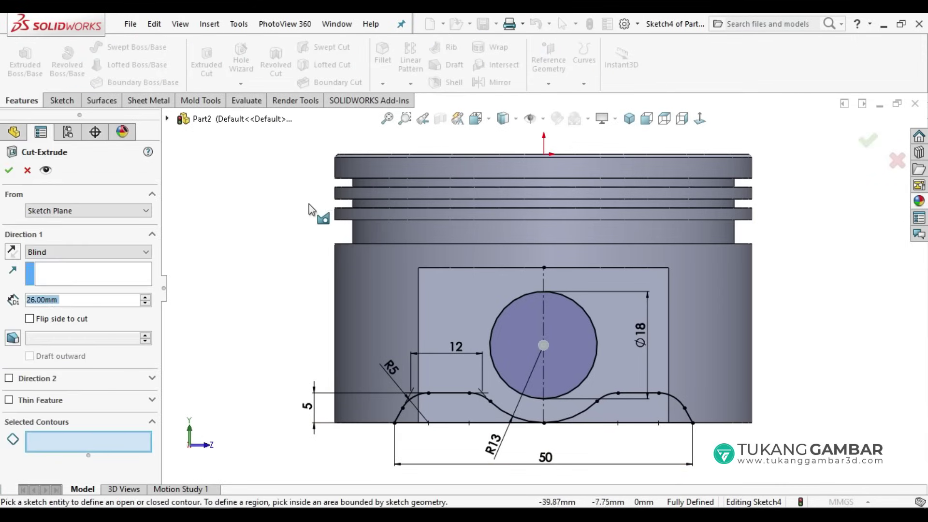
{"action": "mouse_move", "coordinate": [330, 237]}
{"action": "middle_mouse_down"}
{"action": "mouse_move", "coordinate": [374, 329]}
{"action": "mouse_move", "coordinate": [500, 345]}
{"action": "middle_mouse_up"}
{"action": "scroll", "coordinate": [501, 346], "scroll_direction": "down", "scroll_amount": 2}
{"action": "scroll", "coordinate": [493, 355], "scroll_direction": "down", "scroll_amount": 2}
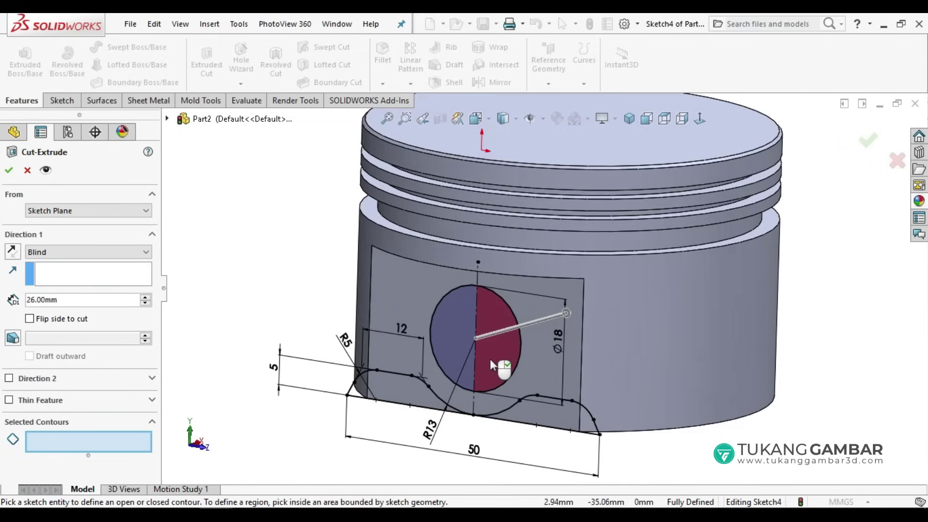
{"action": "scroll", "coordinate": [466, 370], "scroll_direction": "down", "scroll_amount": 1}
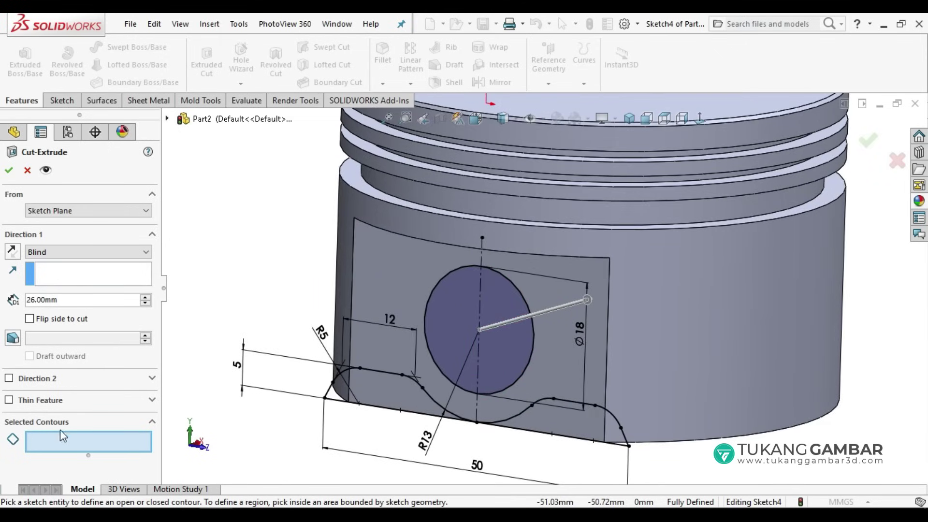
{"action": "left_click", "coordinate": [339, 391]}
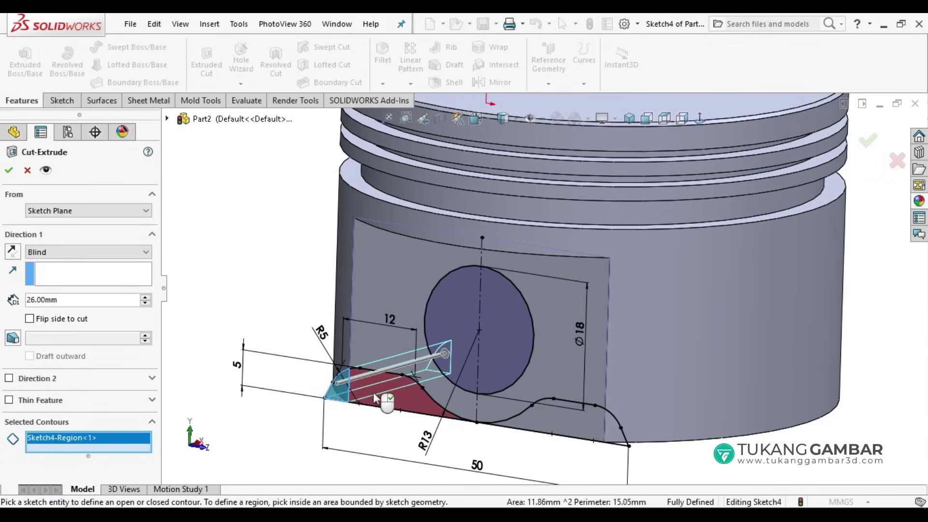
{"action": "left_click", "coordinate": [385, 394]}
{"action": "left_click", "coordinate": [453, 328]}
{"action": "left_click", "coordinate": [495, 319]}
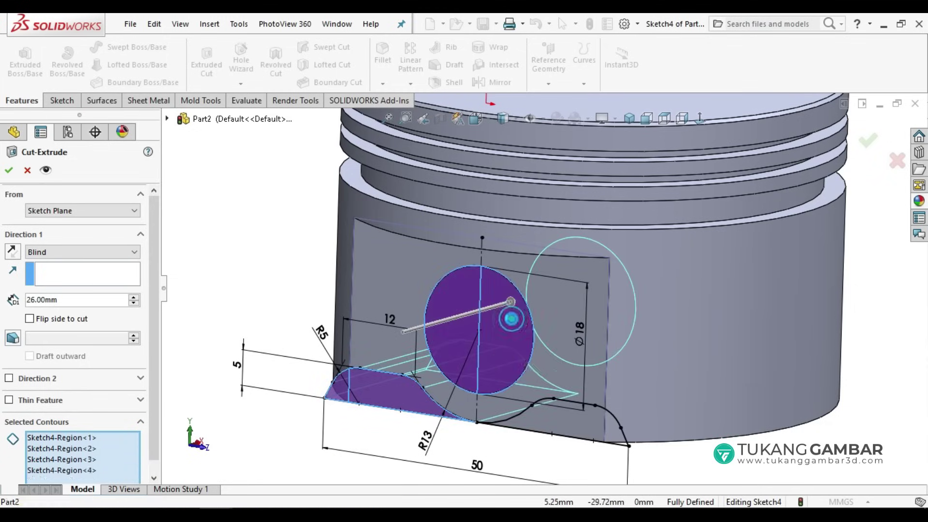
{"action": "left_click", "coordinate": [548, 422]}
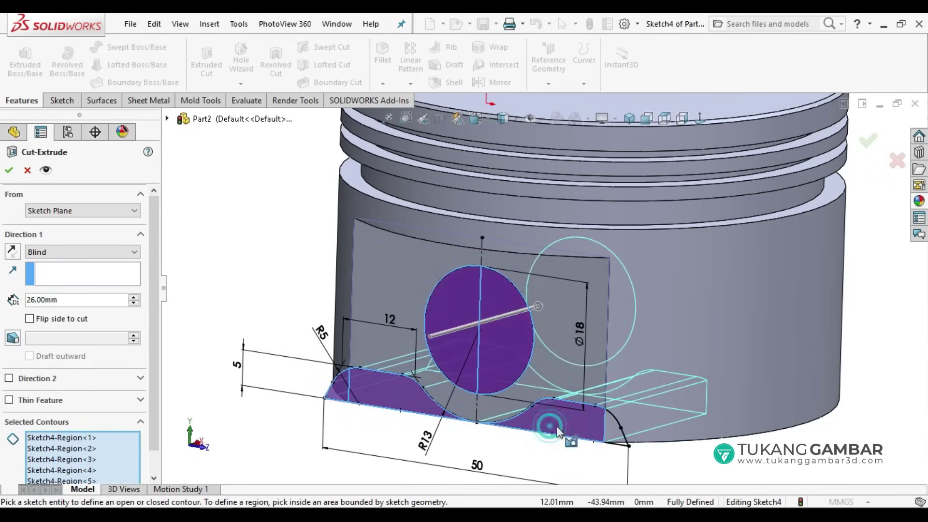
{"action": "left_click", "coordinate": [610, 435]}
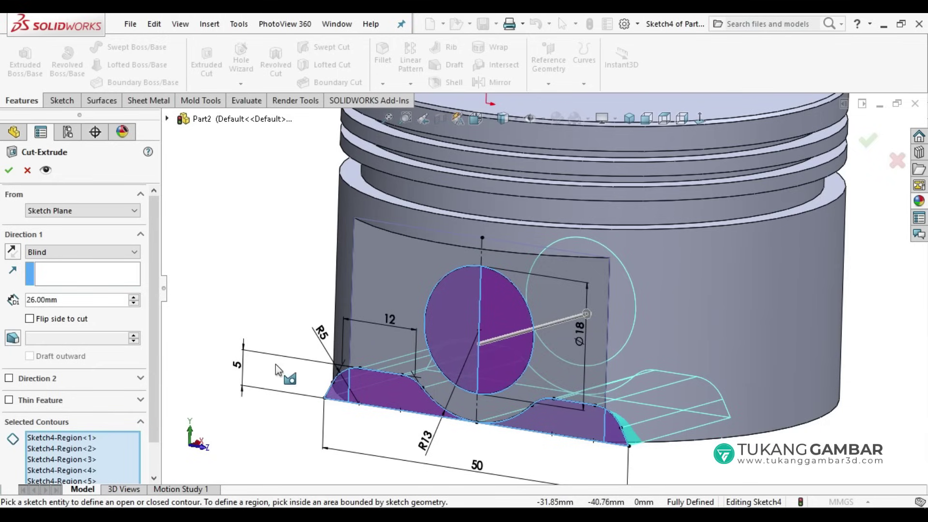
Set the cut's Direction 1 to Through All and inspect the preview.
{"action": "scroll", "coordinate": [134, 398], "scroll_direction": "down", "scroll_amount": 2}
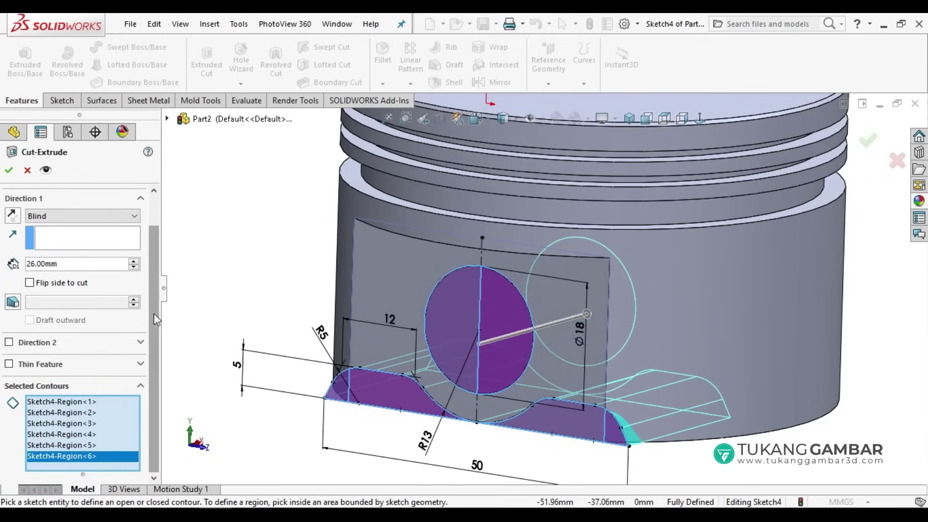
{"action": "scroll", "coordinate": [154, 313], "scroll_direction": "up", "scroll_amount": 2}
{"action": "left_click", "coordinate": [103, 252]}
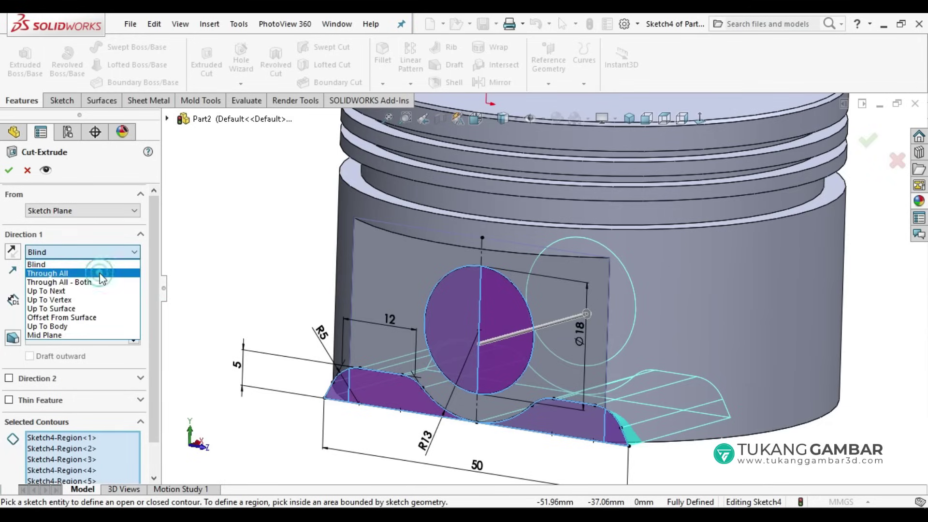
{"action": "left_click", "coordinate": [100, 273]}
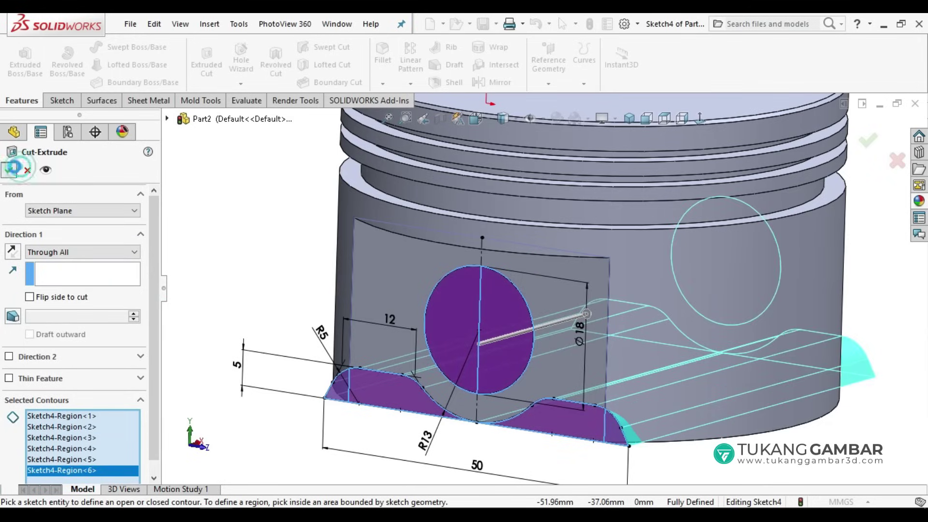
{"action": "mouse_move", "coordinate": [421, 347]}
{"action": "middle_mouse_down"}
{"action": "mouse_move", "coordinate": [432, 379]}
{"action": "mouse_move", "coordinate": [541, 340]}
{"action": "mouse_move", "coordinate": [532, 375]}
{"action": "middle_mouse_up"}
{"action": "scroll", "coordinate": [432, 378], "scroll_direction": "up", "scroll_amount": 2}
Start a new sketch on the recessed face around the pin hole, viewed normal to it.
{"action": "scroll", "coordinate": [535, 320], "scroll_direction": "down", "scroll_amount": 3}
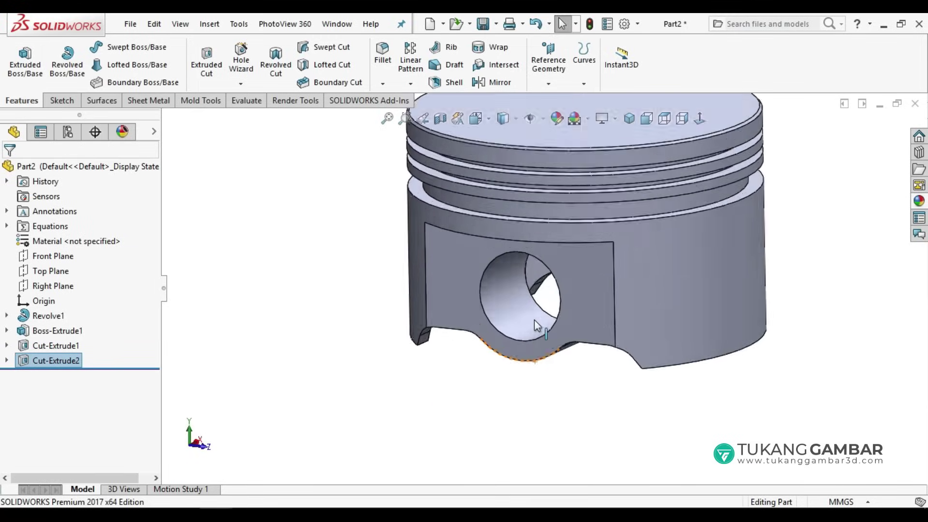
{"action": "scroll", "coordinate": [535, 320], "scroll_direction": "down", "scroll_amount": 2}
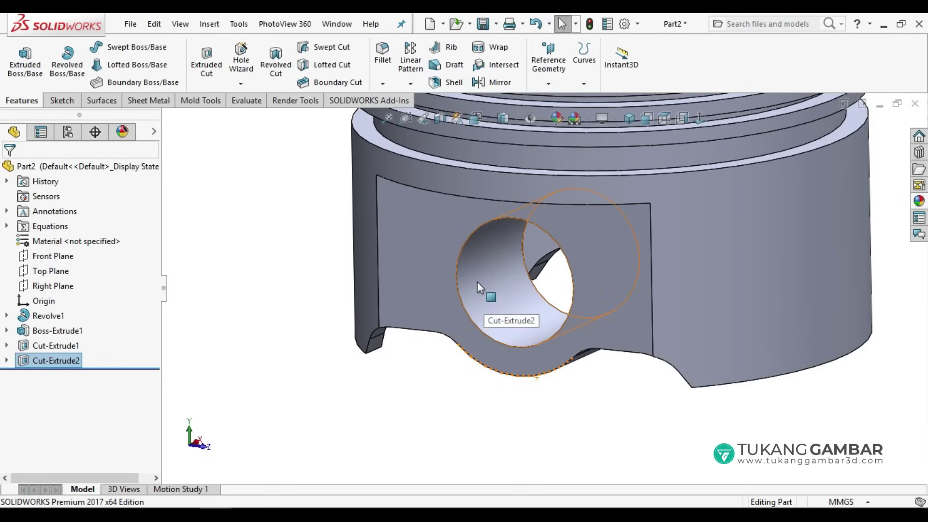
{"action": "left_click", "coordinate": [613, 254]}
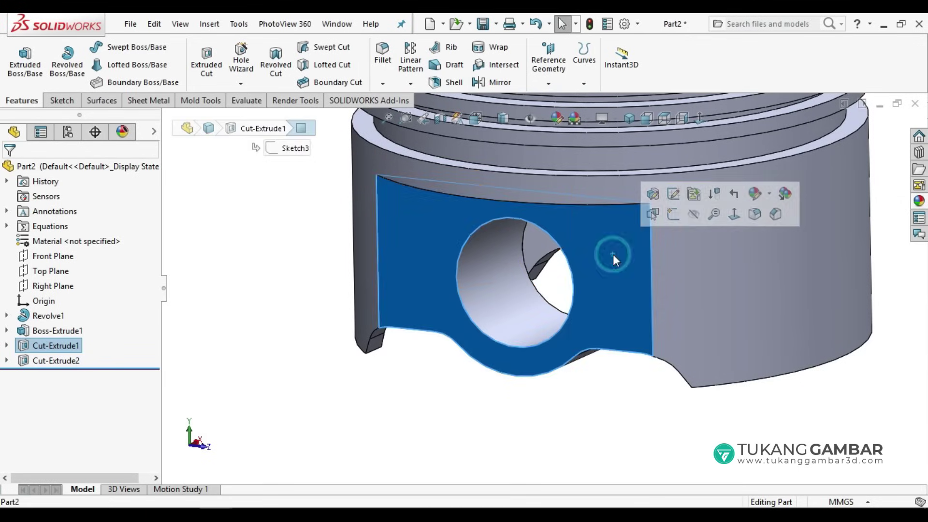
{"action": "left_click", "coordinate": [755, 214]}
{"action": "left_click", "coordinate": [619, 305]}
{"action": "left_click", "coordinate": [678, 265]}
{"action": "scroll", "coordinate": [607, 372], "scroll_direction": "down", "scroll_amount": 2}
Draw a circle concentric with the pin hole and dimension it to Ø20.
{"action": "left_click", "coordinate": [116, 47]}
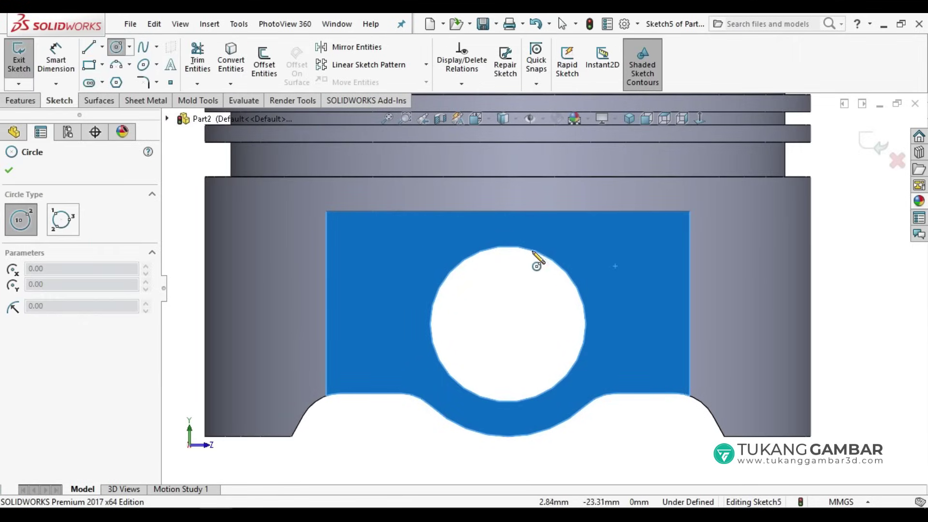
{"action": "left_click", "coordinate": [508, 324]}
{"action": "left_click", "coordinate": [585, 380]}
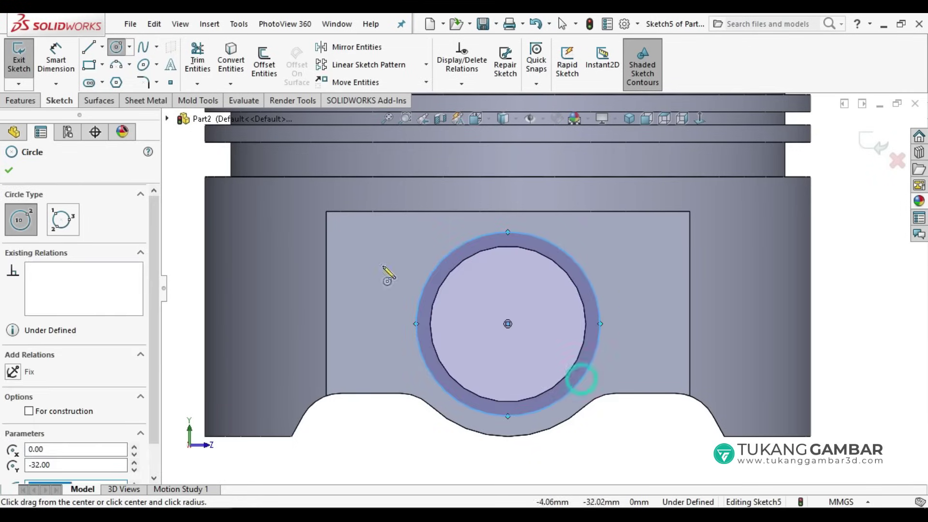
{"action": "left_click", "coordinate": [72, 50]}
{"action": "left_click", "coordinate": [610, 309]}
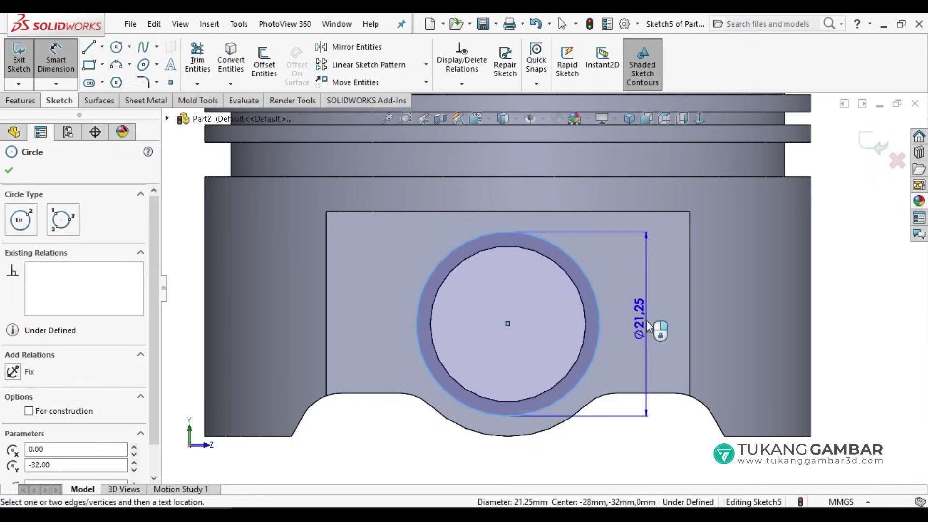
{"action": "left_click", "coordinate": [648, 327]}
{"action": "type", "text": "20"}
{"action": "key", "text": "Return"}
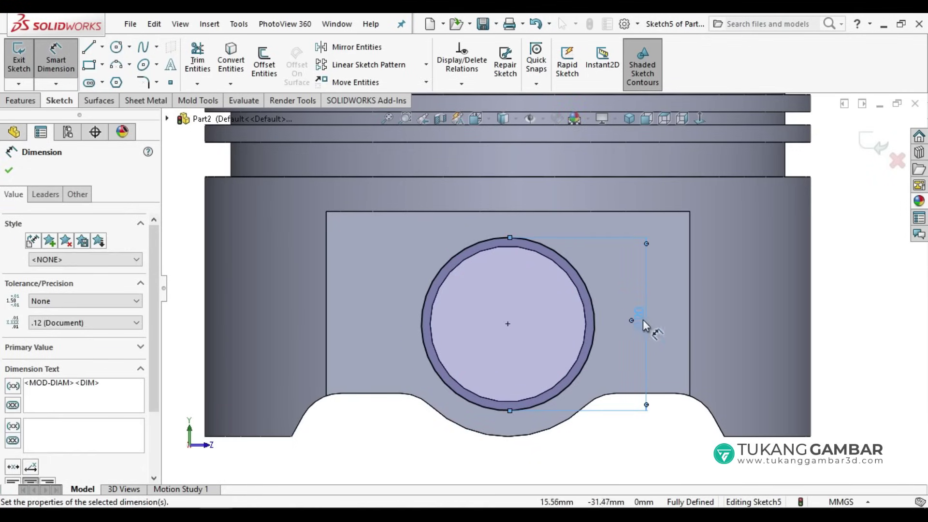
{"action": "left_click", "coordinate": [19, 100]}
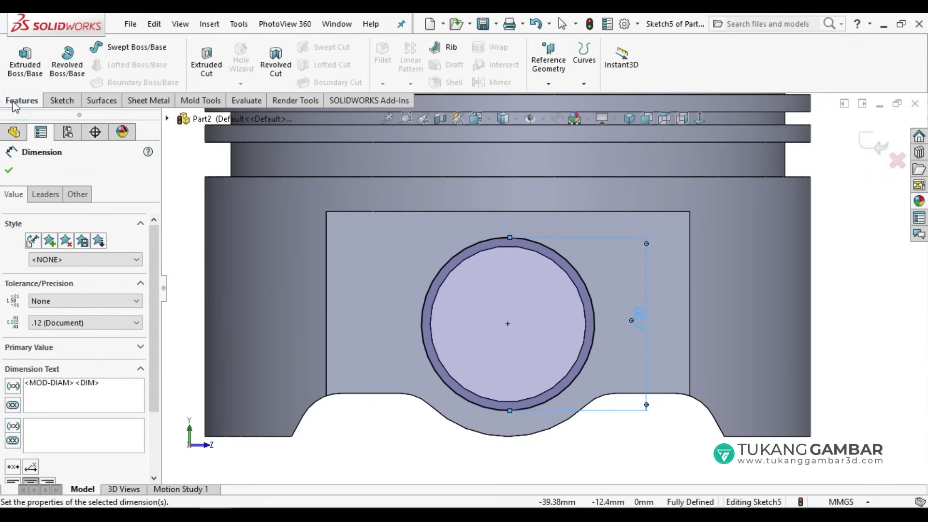
Start an extruded cut offset 1 mm from the sketch plane, reversed into the hole.
{"action": "left_click", "coordinate": [207, 66]}
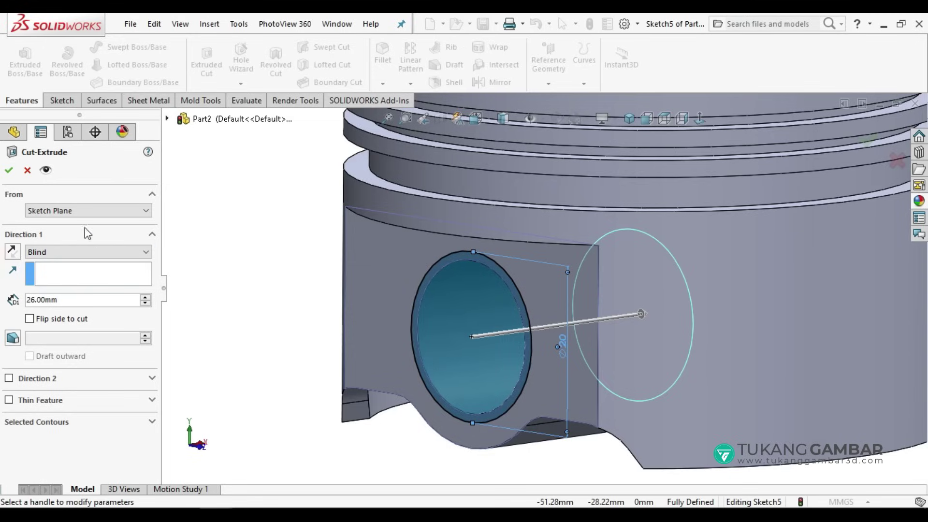
{"action": "left_click", "coordinate": [106, 211]}
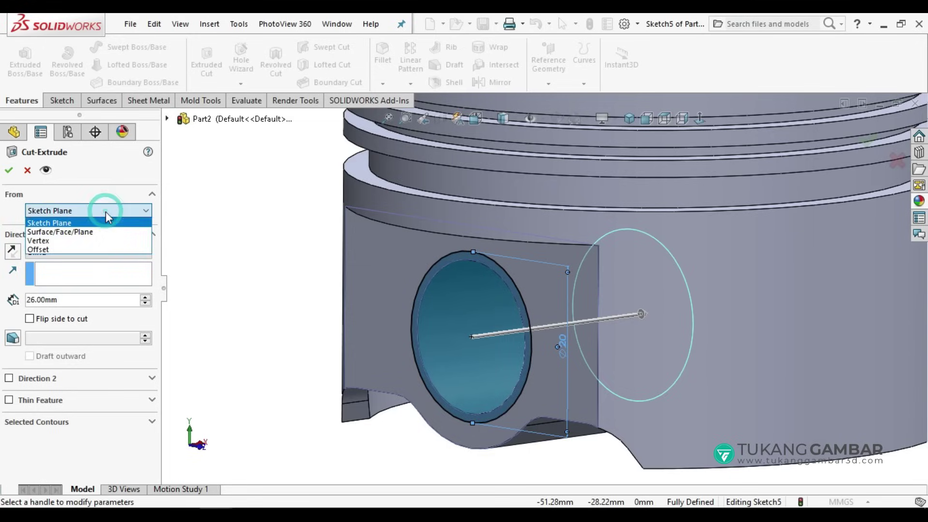
{"action": "left_click", "coordinate": [100, 245]}
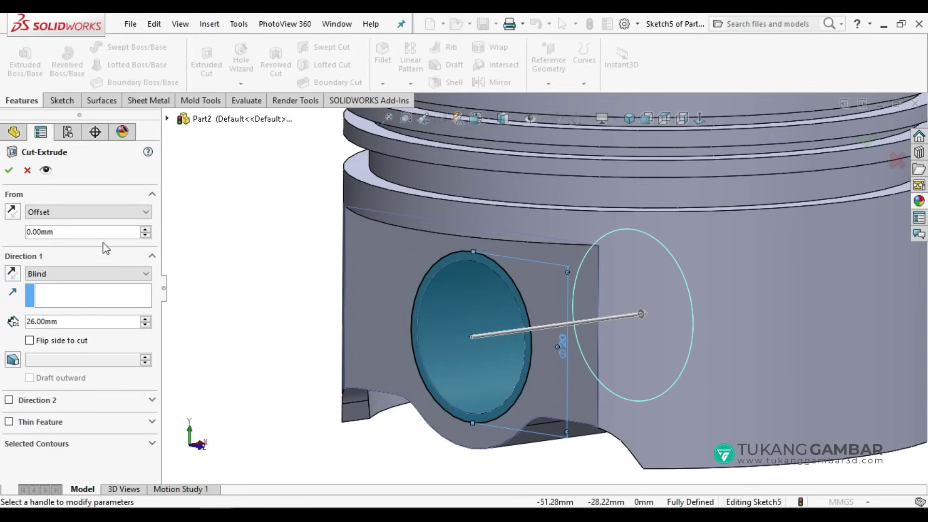
{"action": "double_click", "coordinate": [94, 230]}
{"action": "type", "text": "1"}
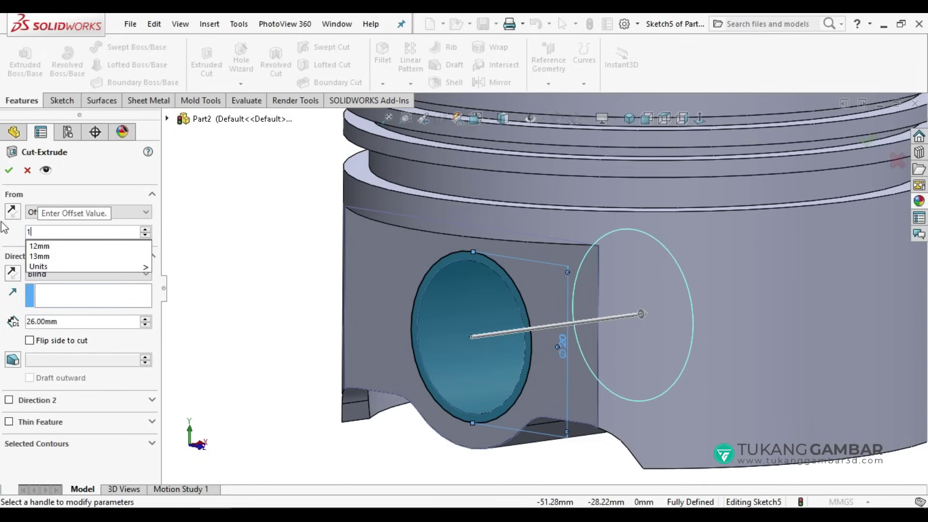
{"action": "key", "text": "Return"}
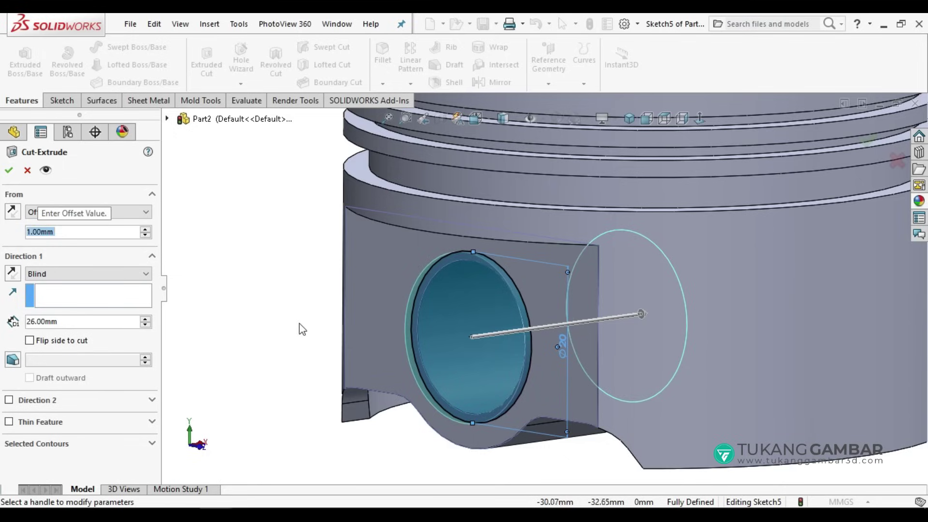
{"action": "mouse_move", "coordinate": [389, 348]}
{"action": "middle_mouse_down"}
{"action": "mouse_move", "coordinate": [376, 347]}
{"action": "mouse_move", "coordinate": [379, 356]}
{"action": "middle_mouse_up"}
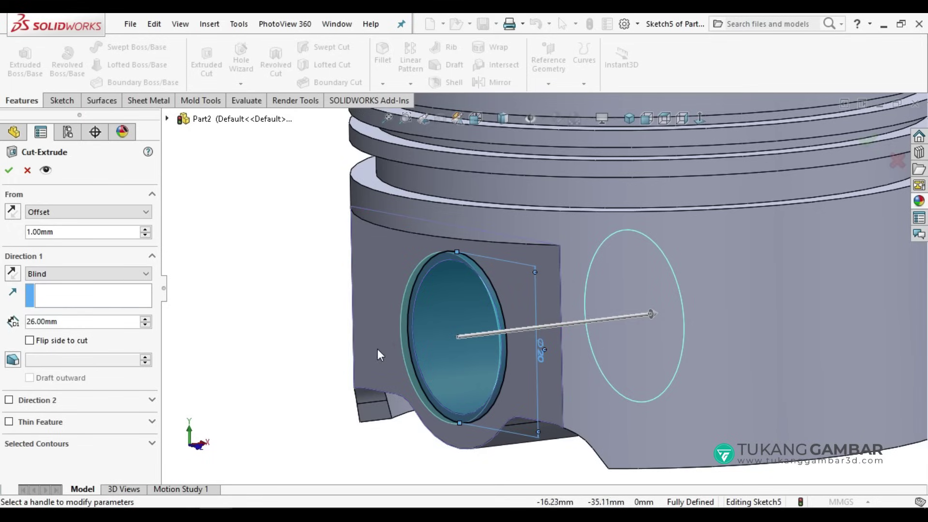
{"action": "left_click", "coordinate": [11, 212]}
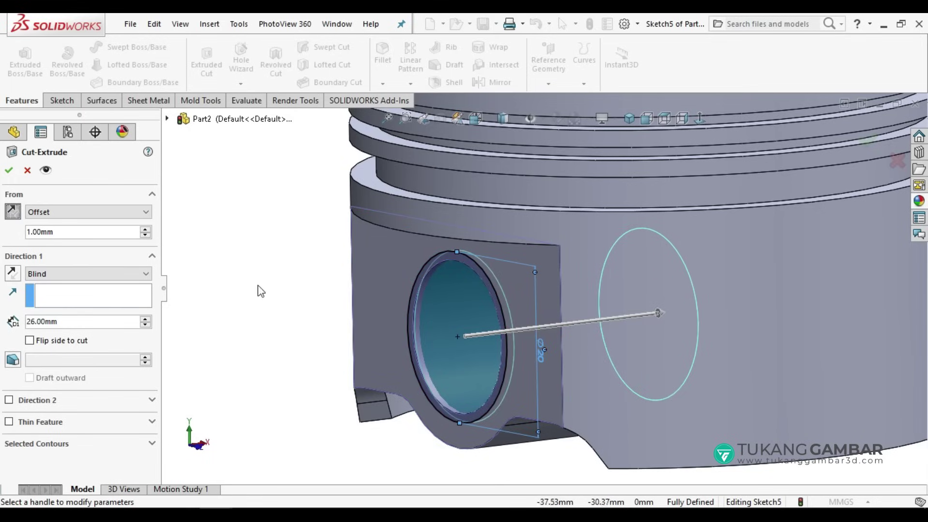
Finish the cut as Blind with a 2 mm depth.
{"action": "left_click", "coordinate": [66, 274]}
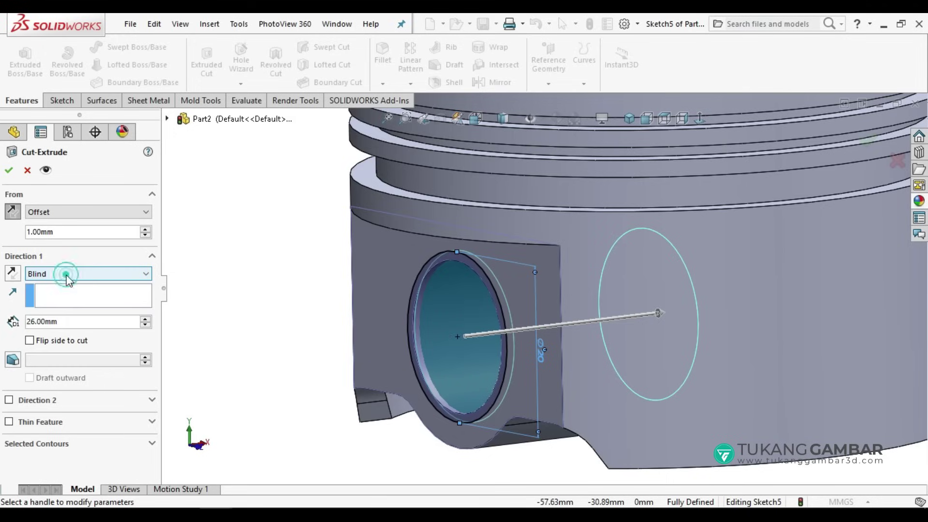
{"action": "double_click", "coordinate": [91, 323]}
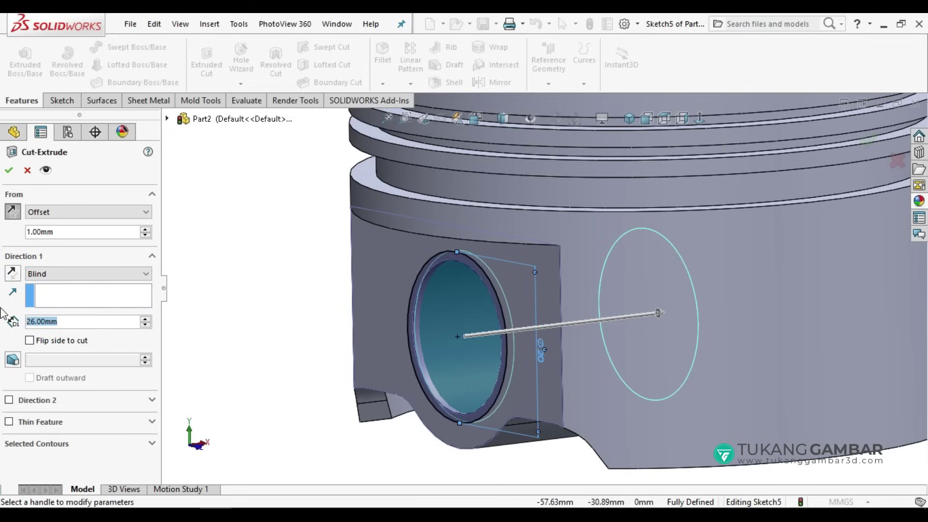
{"action": "type", "text": "2"}
{"action": "key", "text": "Return"}
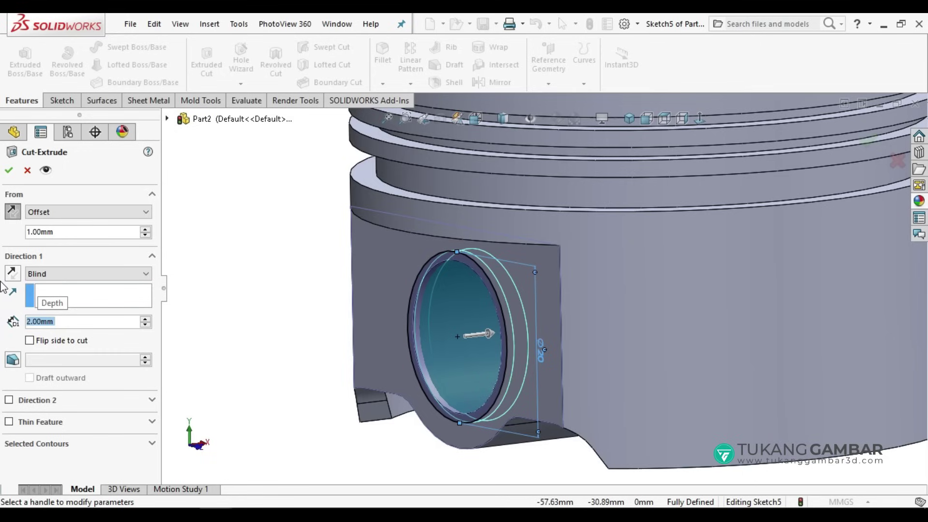
{"action": "left_click", "coordinate": [8, 171]}
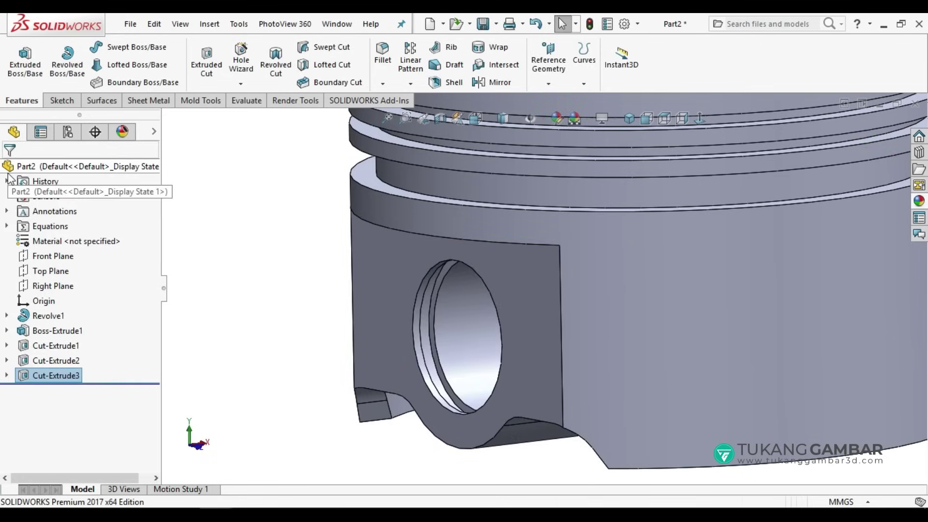
Orbit the piston to inspect the new groove in the pin hole.
{"action": "scroll", "coordinate": [357, 382], "scroll_direction": "up", "scroll_amount": 3}
{"action": "middle_click_drag", "start_coordinate": [358, 382], "coordinate": [376, 373]}
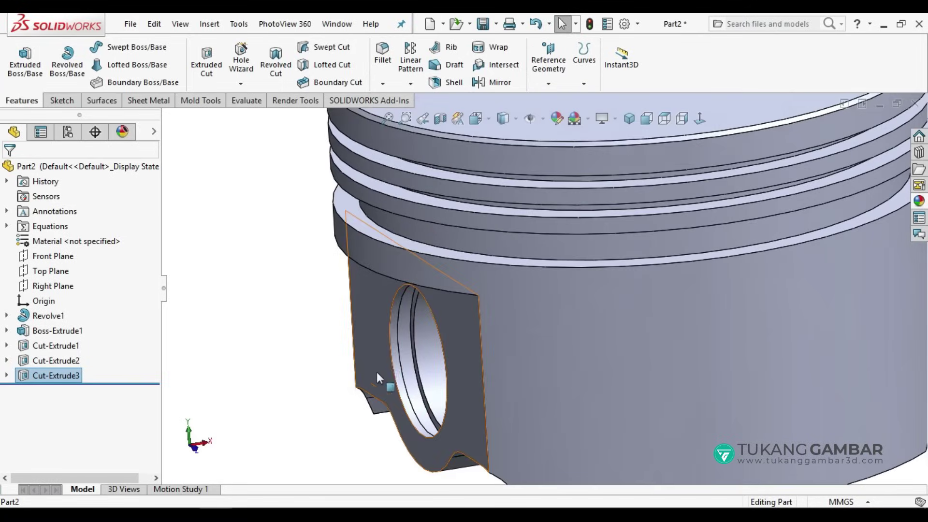
{"action": "scroll", "coordinate": [397, 353], "scroll_direction": "up", "scroll_amount": 2}
{"action": "middle_click_drag", "start_coordinate": [433, 397], "coordinate": [561, 443]}
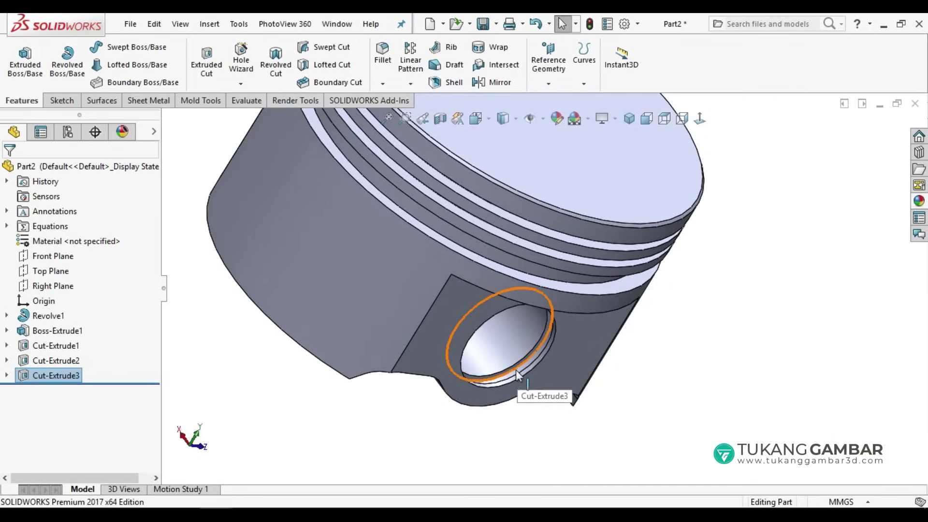
{"action": "scroll", "coordinate": [509, 376], "scroll_direction": "up", "scroll_amount": 2}
{"action": "mouse_move", "coordinate": [510, 376]}
{"action": "middle_mouse_down"}
{"action": "mouse_move", "coordinate": [450, 304]}
{"action": "mouse_move", "coordinate": [521, 333]}
{"action": "mouse_move", "coordinate": [519, 357]}
{"action": "middle_mouse_up"}
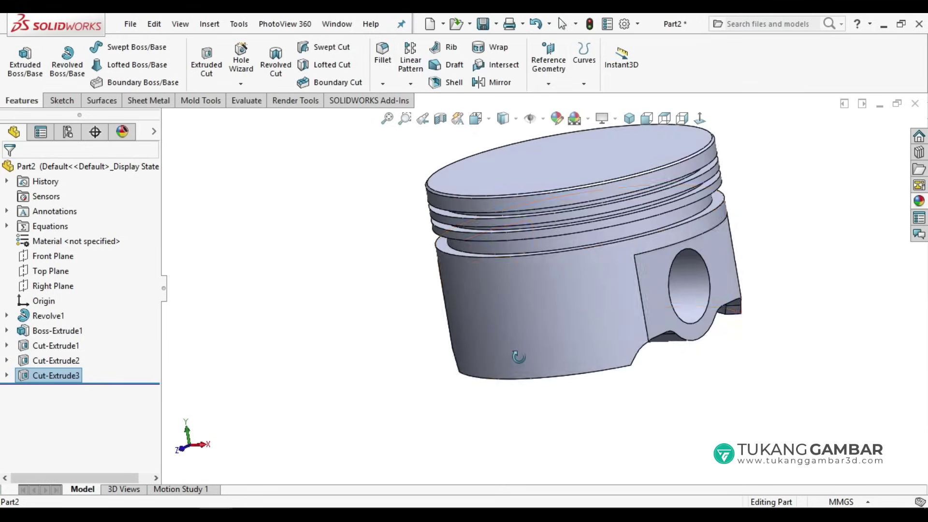
{"action": "middle_click_drag", "start_coordinate": [600, 312], "coordinate": [418, 393]}
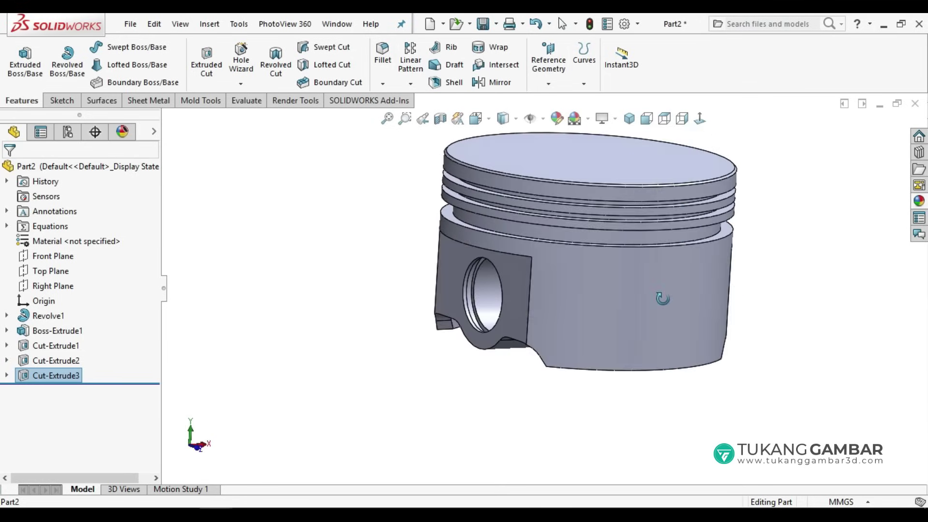
{"action": "left_click", "coordinate": [416, 393]}
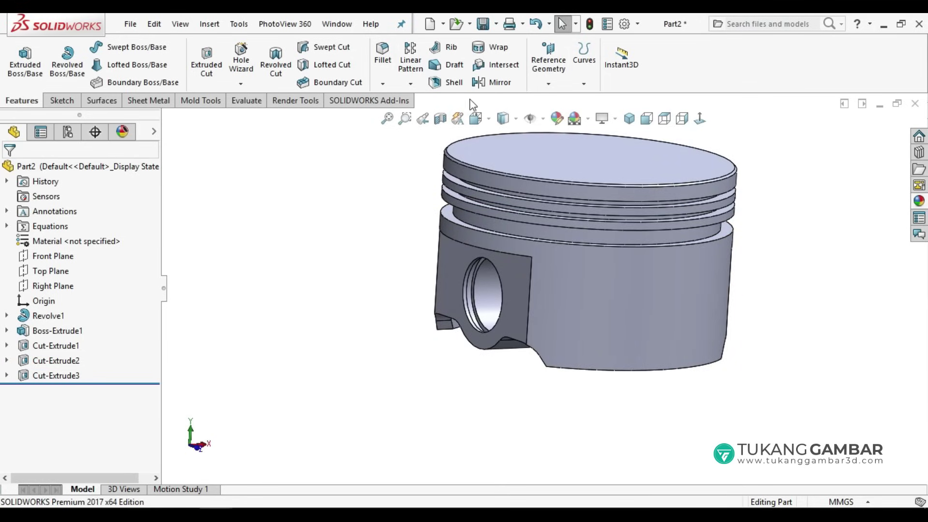
Mirror Cut-Extrude3 across the Right Plane and orbit to check the copied groove.
{"action": "left_click", "coordinate": [493, 82]}
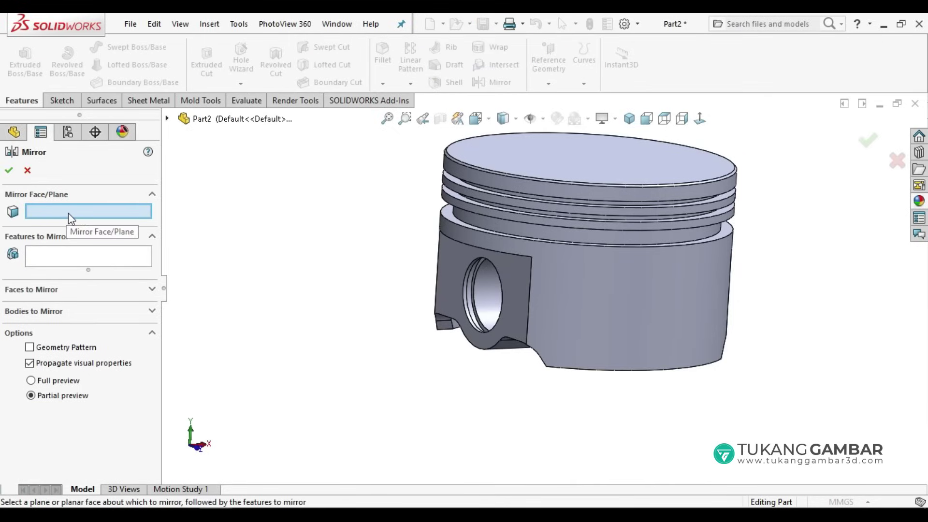
{"action": "left_click", "coordinate": [168, 118]}
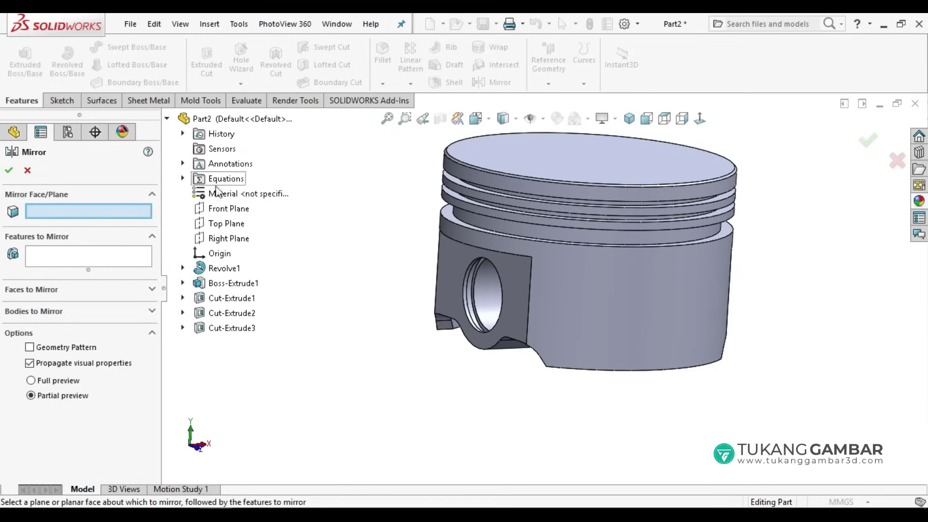
{"action": "left_click", "coordinate": [236, 240]}
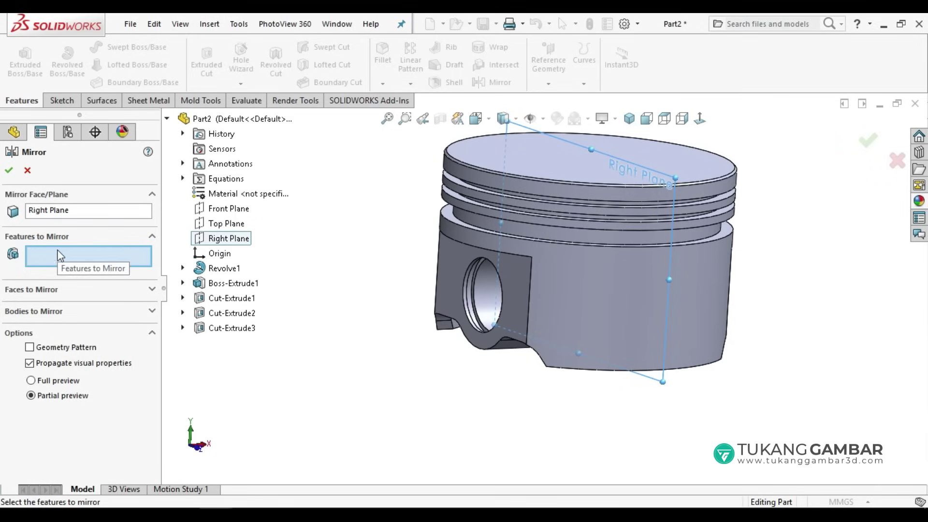
{"action": "left_click", "coordinate": [224, 332]}
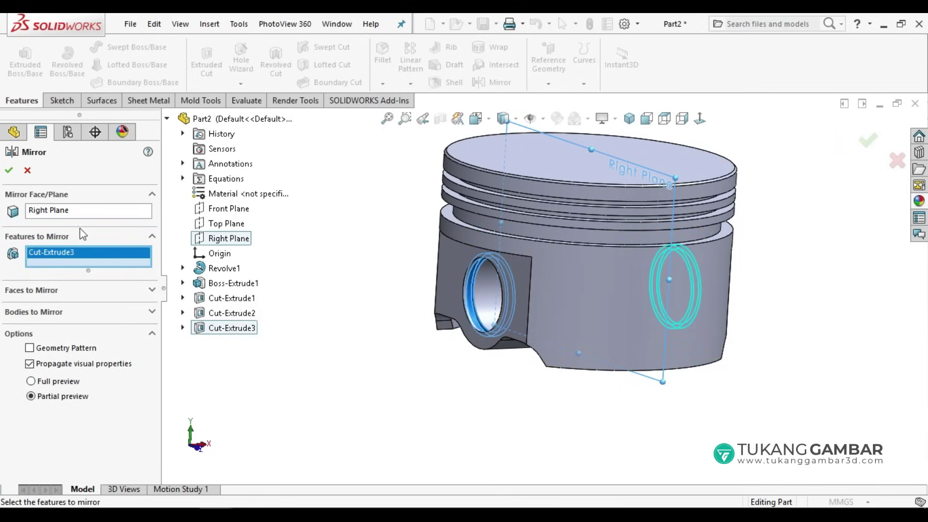
{"action": "left_click", "coordinate": [10, 169]}
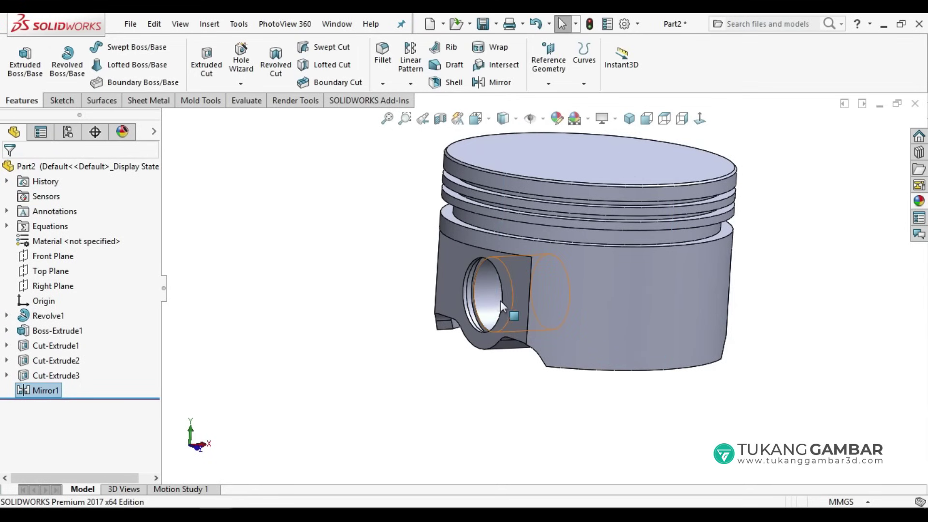
{"action": "mouse_move", "coordinate": [465, 285]}
{"action": "middle_mouse_down"}
{"action": "mouse_move", "coordinate": [596, 309]}
{"action": "mouse_move", "coordinate": [657, 340]}
{"action": "mouse_move", "coordinate": [560, 324]}
{"action": "middle_mouse_up"}
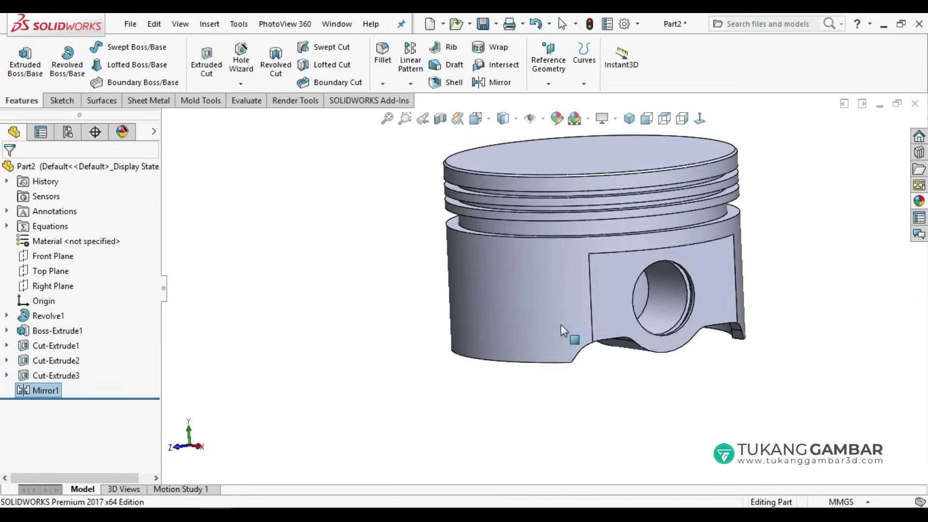
Save the piston part as 'Piston'.
{"action": "key", "text": "f"}
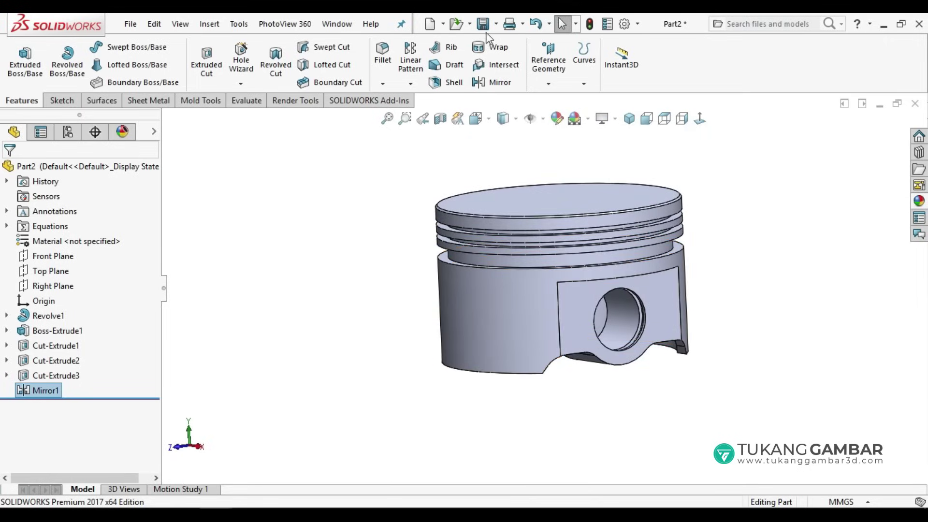
{"action": "left_click", "coordinate": [484, 25]}
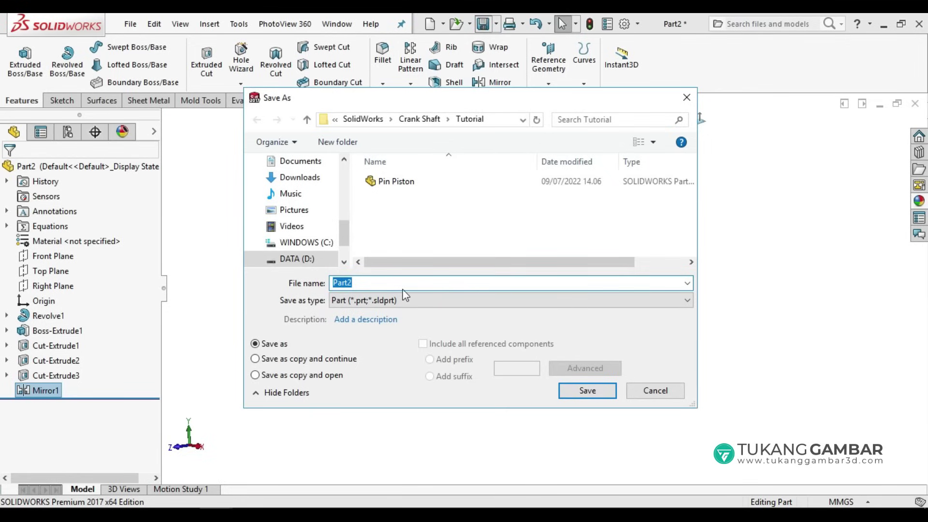
{"action": "type", "text": "Piston"}
{"action": "key", "text": "Return"}
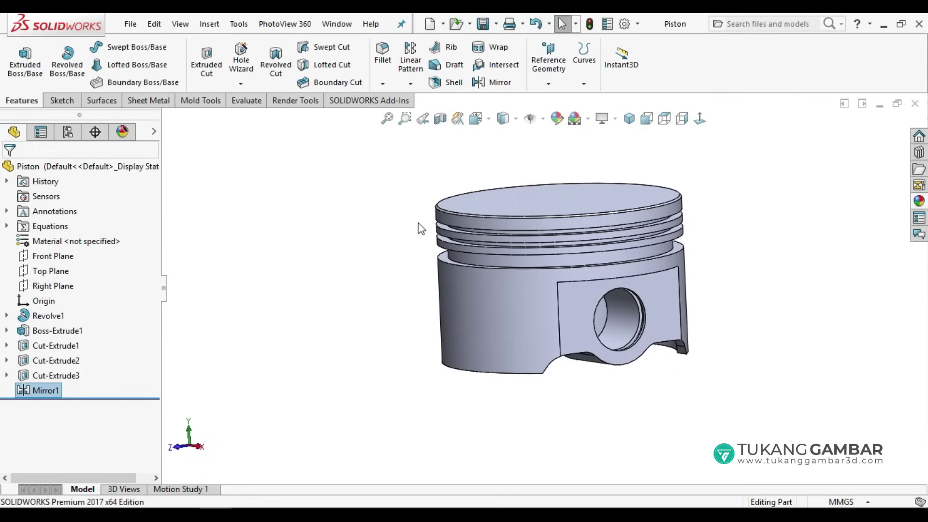
Create a new part and apply a Plain White scene background.
{"action": "left_click", "coordinate": [432, 25]}
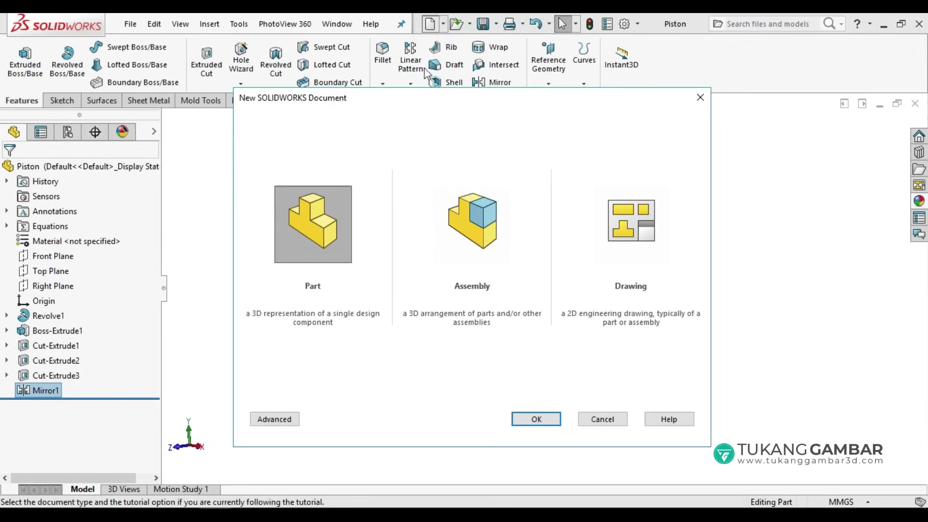
{"action": "left_click", "coordinate": [336, 217]}
{"action": "double_click", "coordinate": [336, 216]}
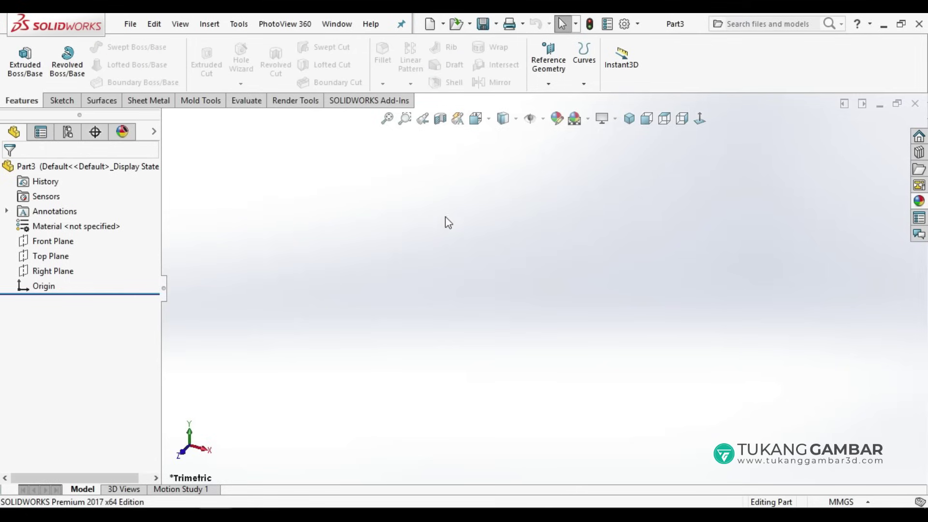
{"action": "left_click", "coordinate": [575, 119]}
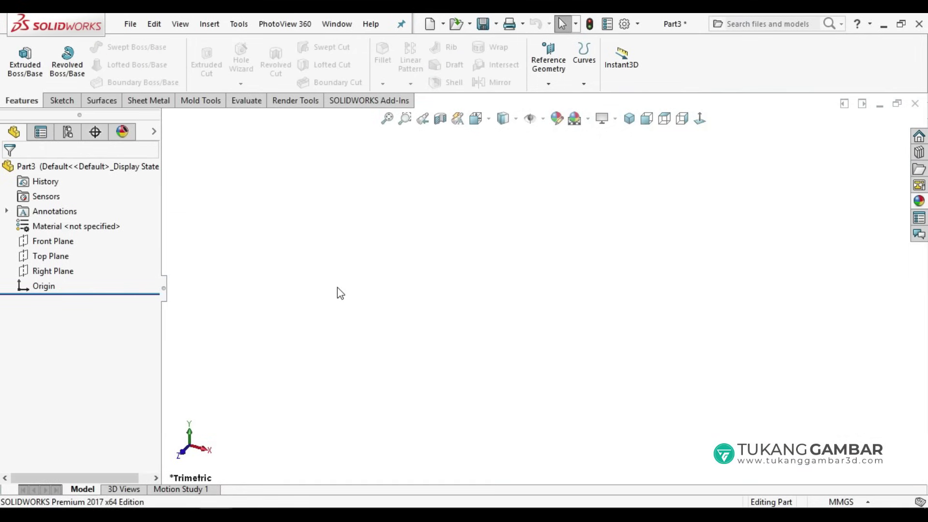
Start a Front Plane sketch with a horizontal centerline from the origin.
{"action": "left_click", "coordinate": [63, 242]}
{"action": "left_click", "coordinate": [76, 218]}
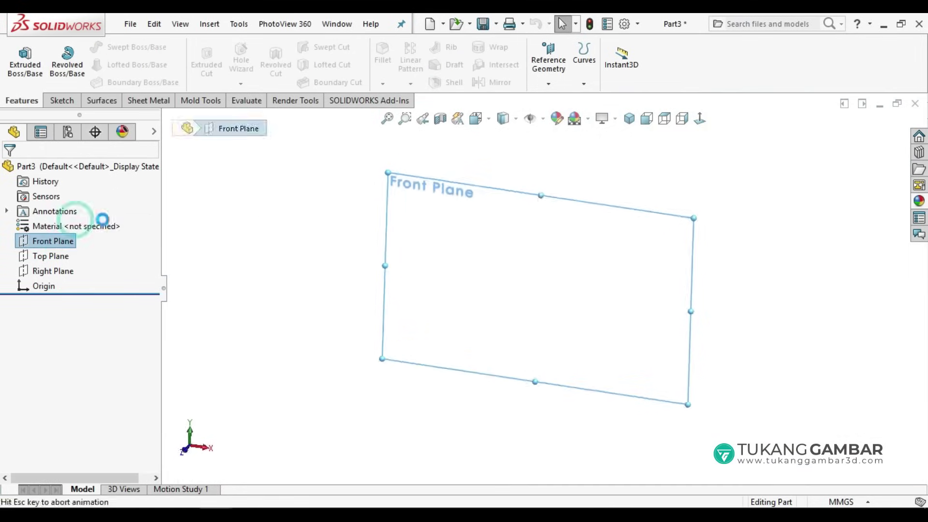
{"action": "left_click", "coordinate": [261, 222]}
{"action": "left_click", "coordinate": [102, 47]}
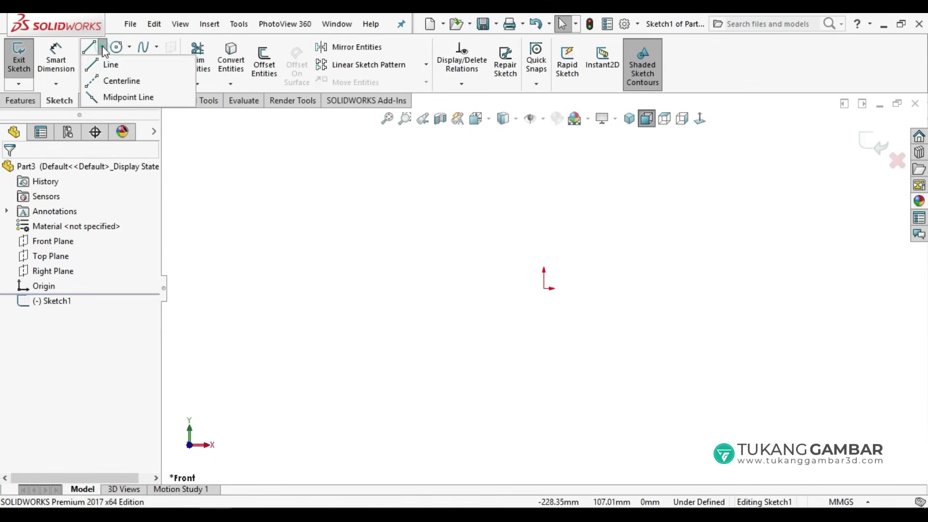
{"action": "left_click", "coordinate": [103, 82]}
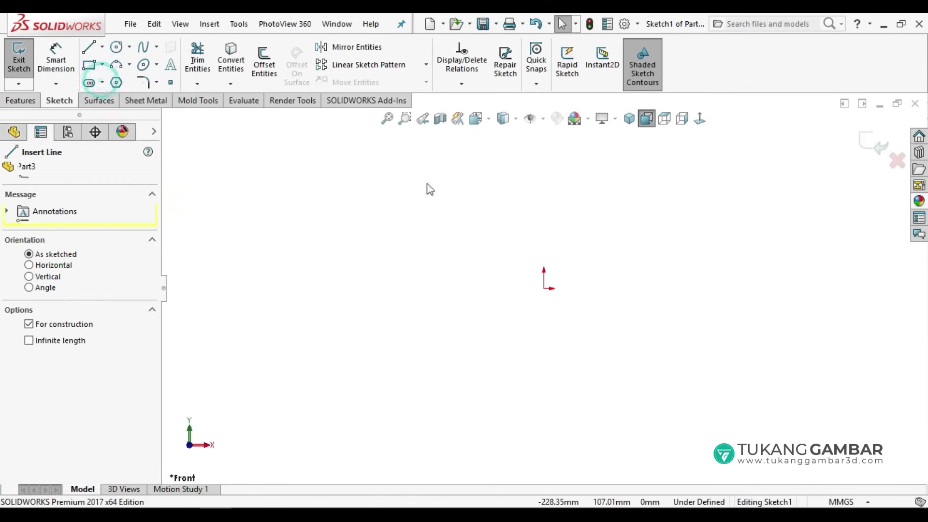
{"action": "left_click", "coordinate": [545, 289]}
{"action": "left_click", "coordinate": [758, 288]}
{"action": "right_click", "coordinate": [735, 280]}
{"action": "left_click", "coordinate": [747, 265]}
{"action": "scroll", "coordinate": [750, 278], "scroll_direction": "down", "scroll_amount": 2}
{"action": "scroll", "coordinate": [634, 328], "scroll_direction": "down", "scroll_amount": 1}
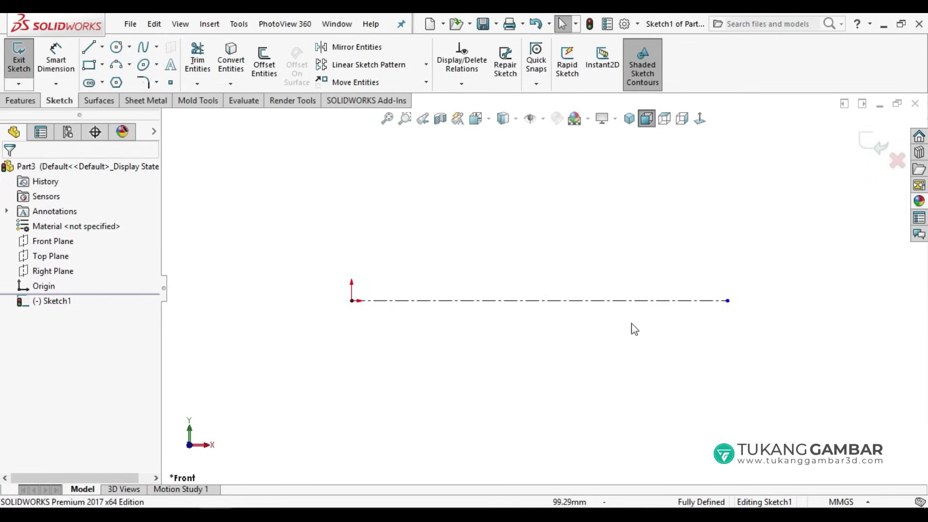
Draw a circle at the origin and another at the centerline's right end.
{"action": "left_click", "coordinate": [116, 47]}
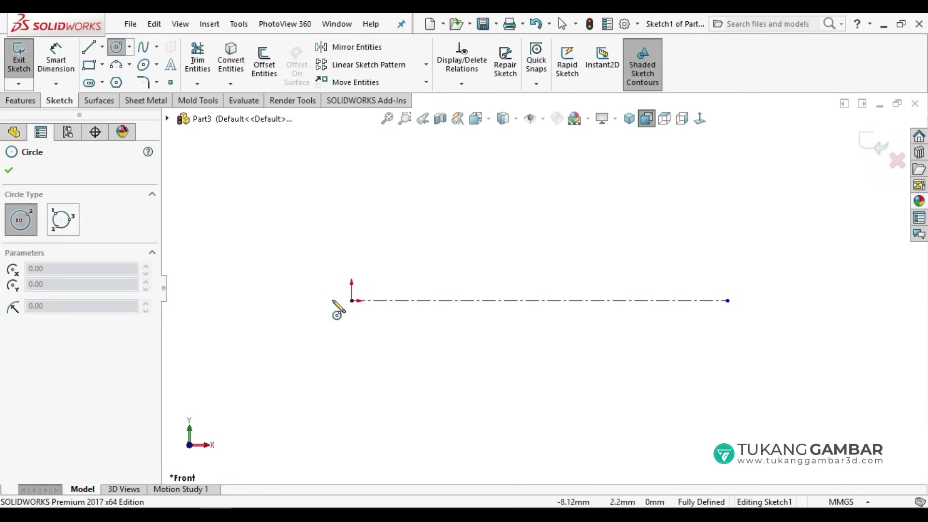
{"action": "left_click", "coordinate": [351, 301]}
{"action": "left_click", "coordinate": [361, 348]}
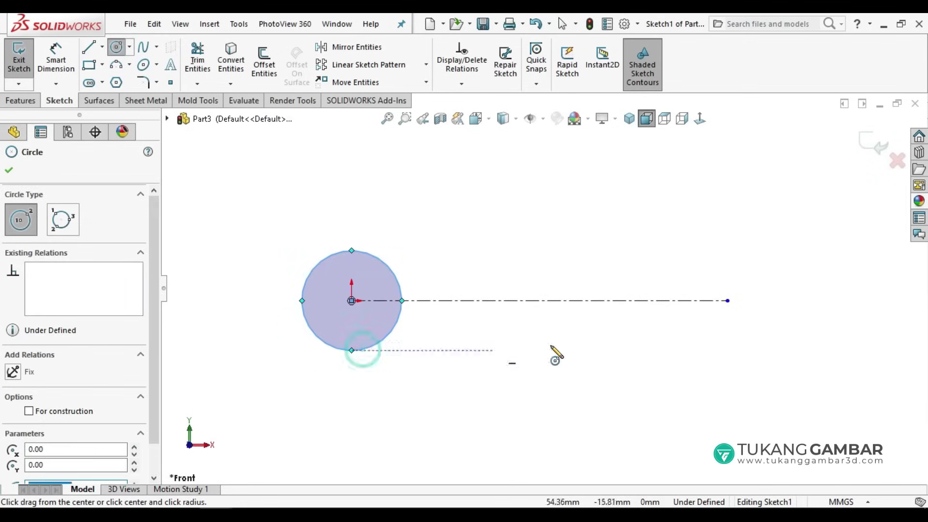
{"action": "left_click", "coordinate": [728, 301]}
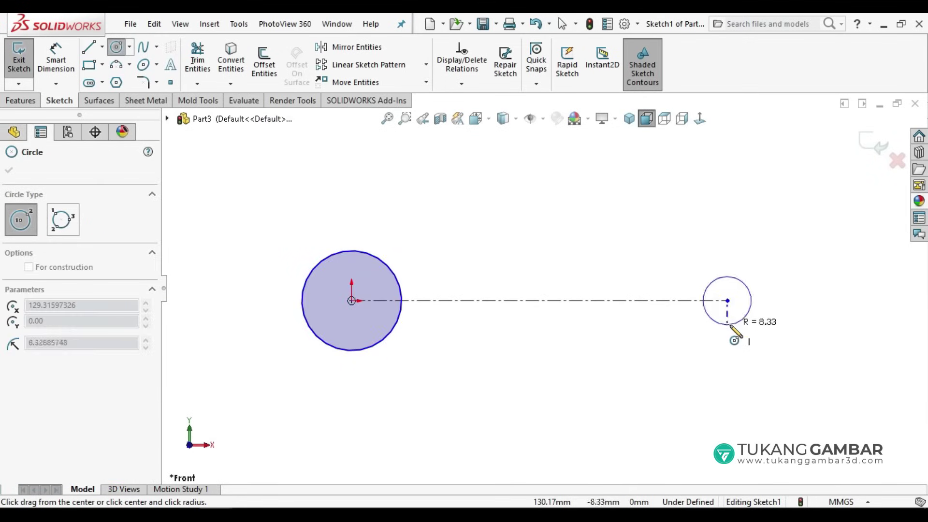
{"action": "left_click", "coordinate": [731, 334]}
Dimension the centerline to 130 and the circles to Ø35 and Ø18.
{"action": "left_click", "coordinate": [55, 57]}
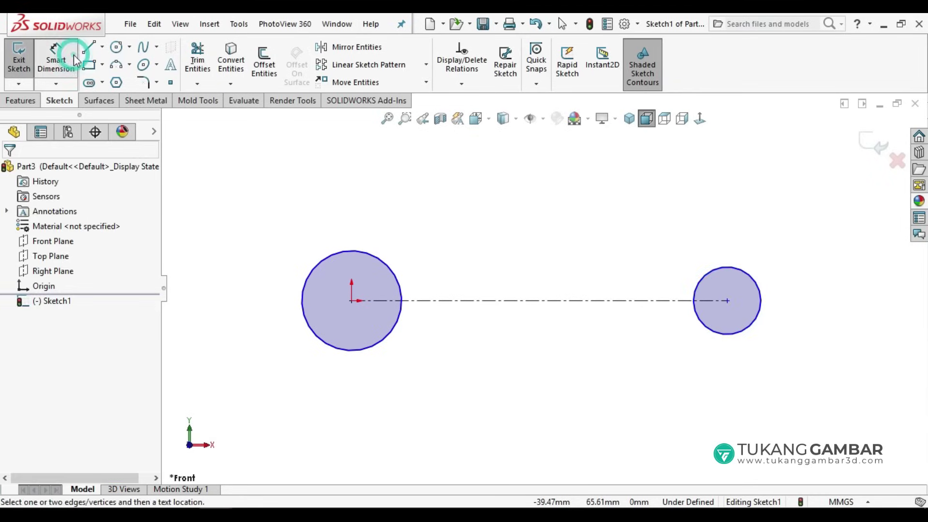
{"action": "left_click", "coordinate": [533, 300]}
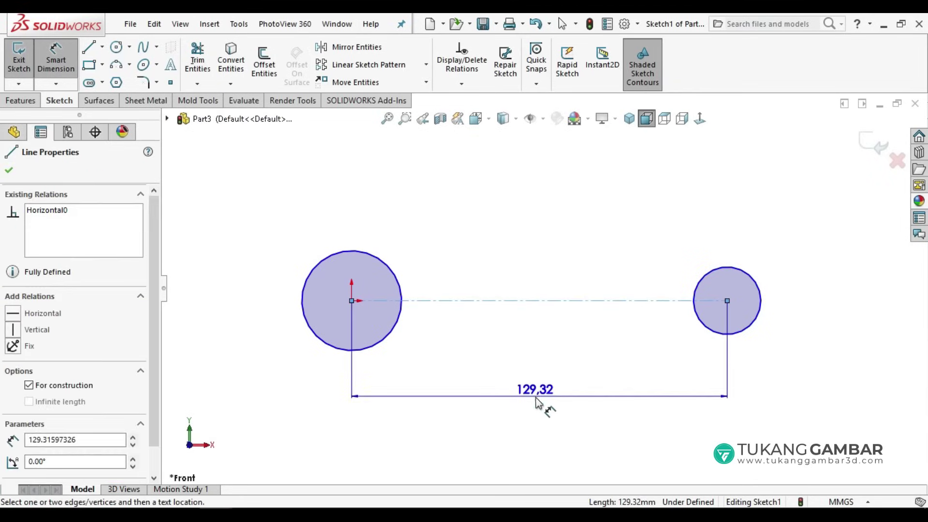
{"action": "left_click", "coordinate": [534, 395]}
{"action": "type", "text": "130"}
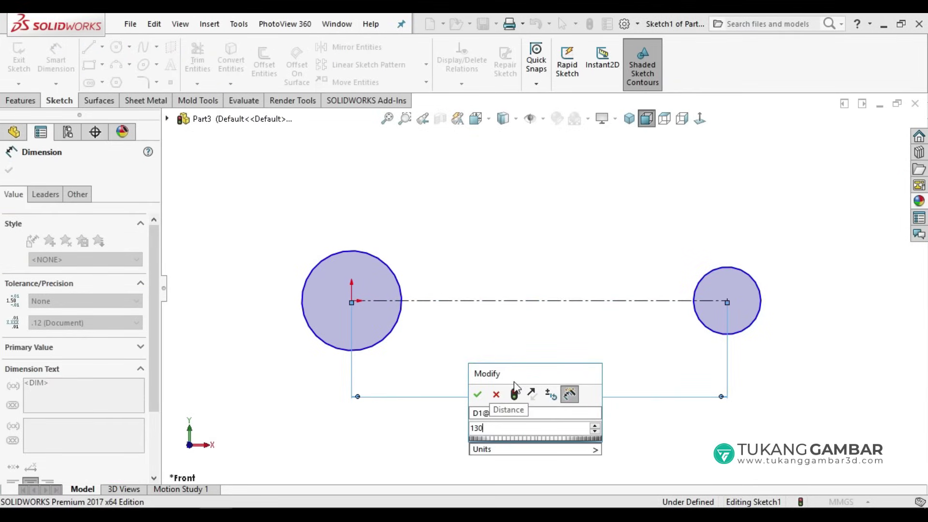
{"action": "key", "text": "Return"}
{"action": "left_click", "coordinate": [309, 323]}
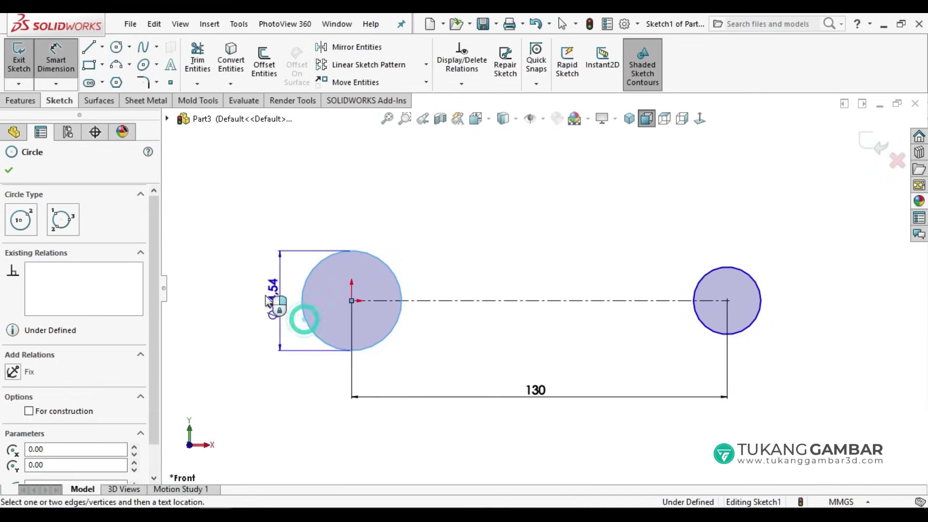
{"action": "left_click", "coordinate": [242, 308]}
{"action": "type", "text": "35"}
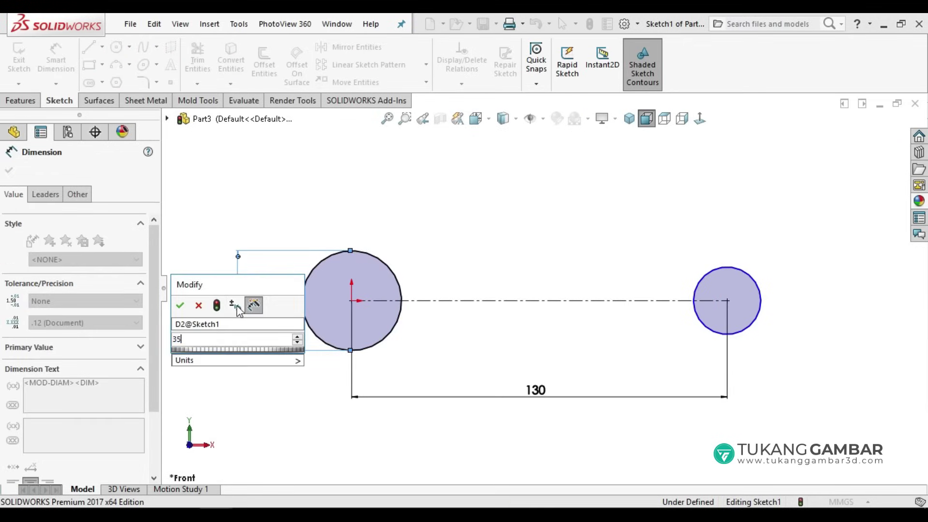
{"action": "key", "text": "Return"}
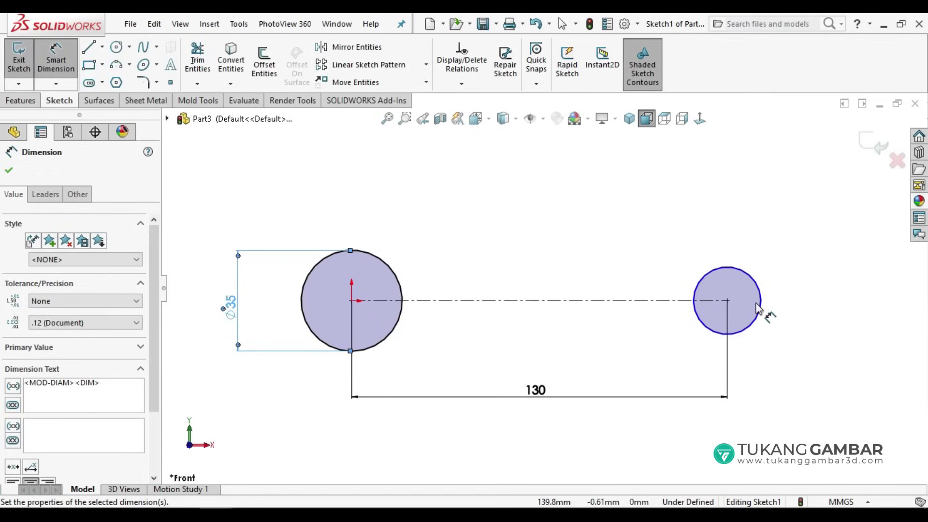
{"action": "left_click", "coordinate": [758, 306]}
{"action": "left_click", "coordinate": [804, 307]}
{"action": "type", "text": "18"}
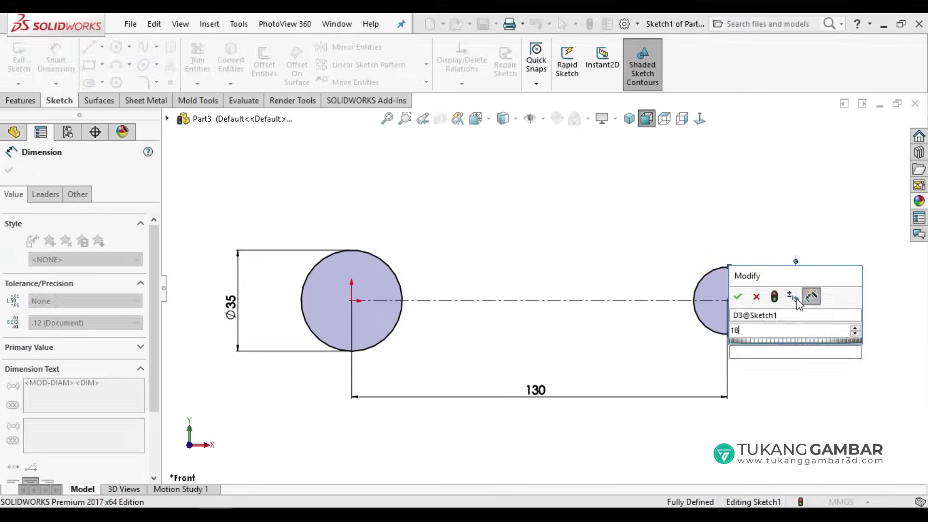
{"action": "key", "text": "Return"}
{"action": "left_click", "coordinate": [827, 392]}
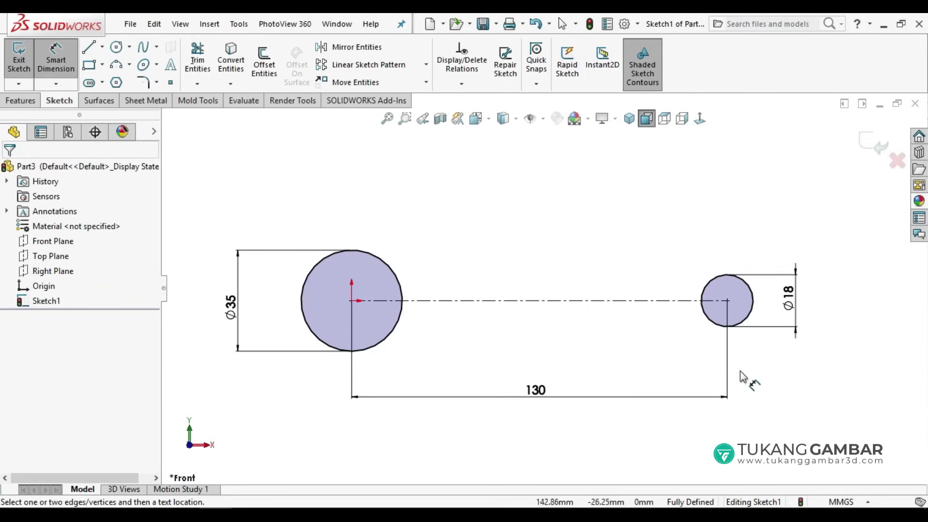
Offset the Ø35 and Ø18 circles outward by 4 mm each.
{"action": "left_click", "coordinate": [268, 66]}
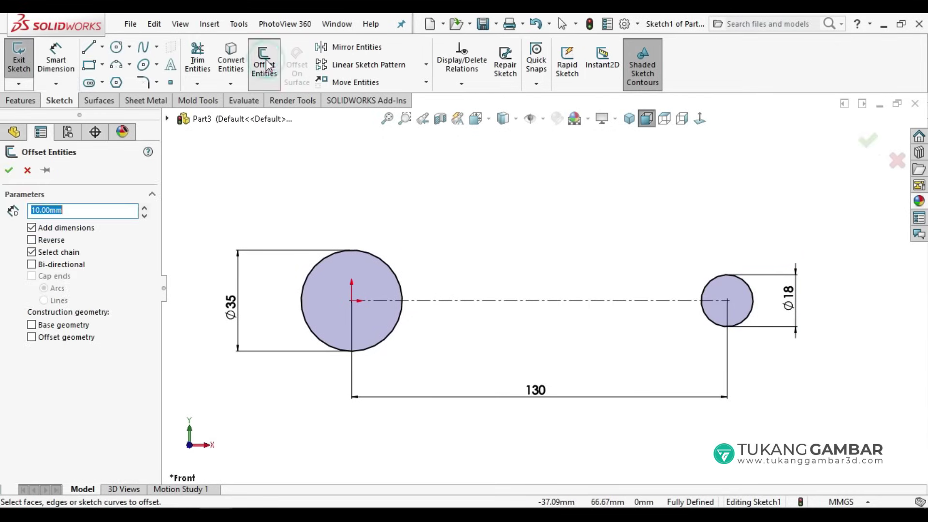
{"action": "double_click", "coordinate": [96, 211]}
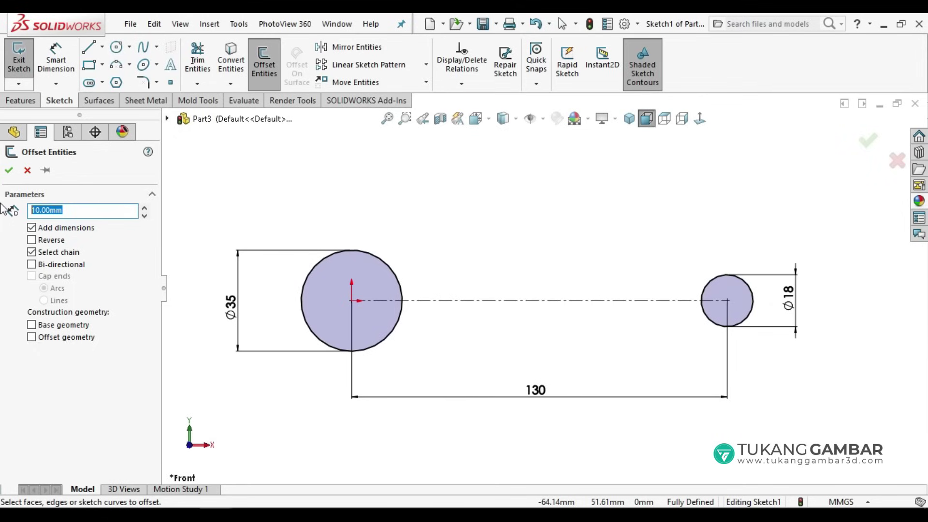
{"action": "type", "text": "4"}
{"action": "left_click", "coordinate": [316, 255]}
{"action": "left_click", "coordinate": [328, 213]}
{"action": "left_click", "coordinate": [264, 67]}
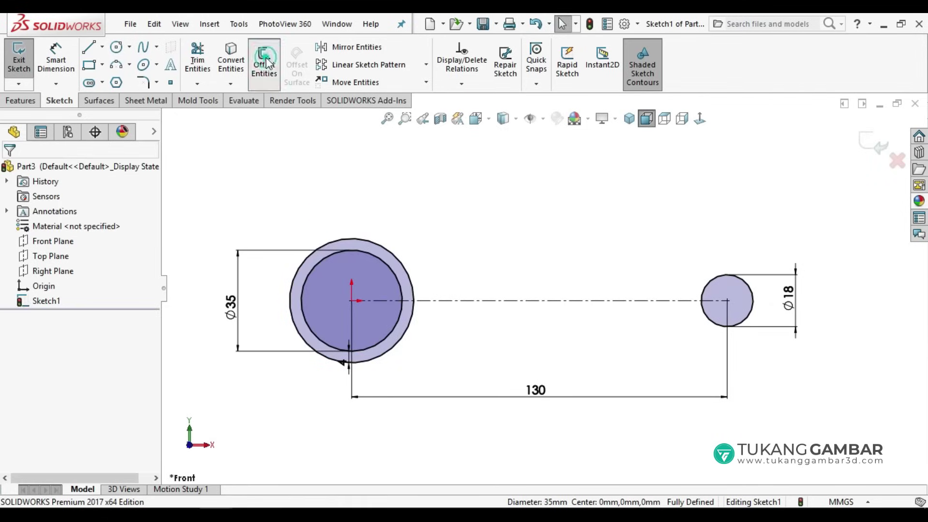
{"action": "left_click", "coordinate": [709, 285]}
{"action": "left_click", "coordinate": [675, 232]}
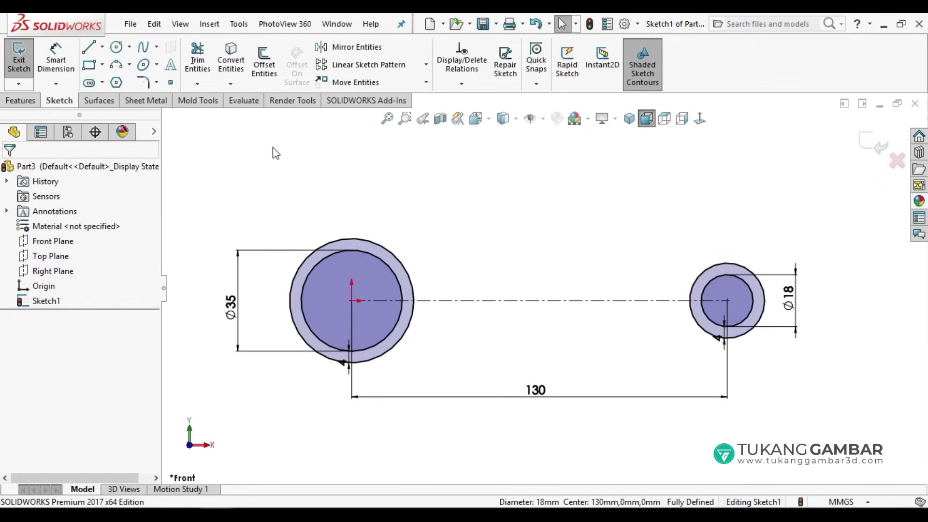
{"action": "left_click", "coordinate": [90, 48]}
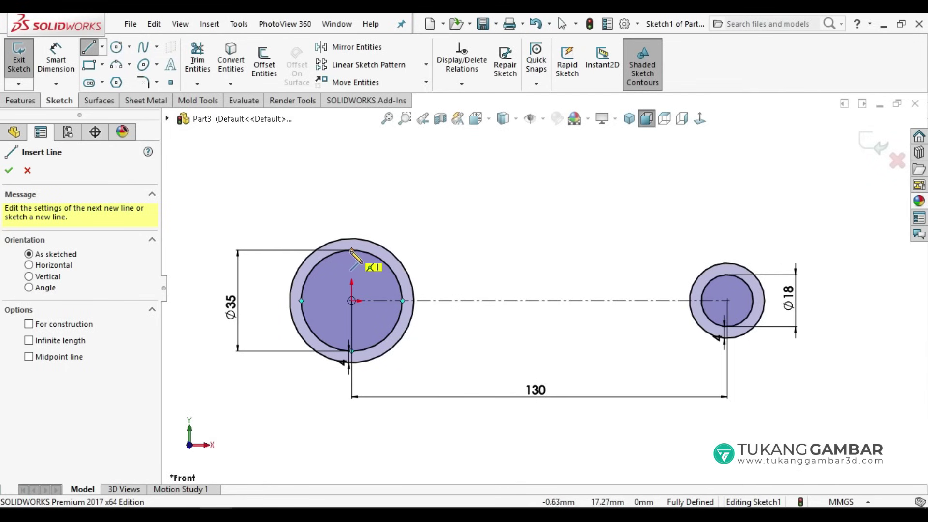
Draw a vertical line up from the Ø35 circle's top, then a horizontal segment rightward.
{"action": "left_click", "coordinate": [351, 250]}
{"action": "left_click", "coordinate": [352, 196]}
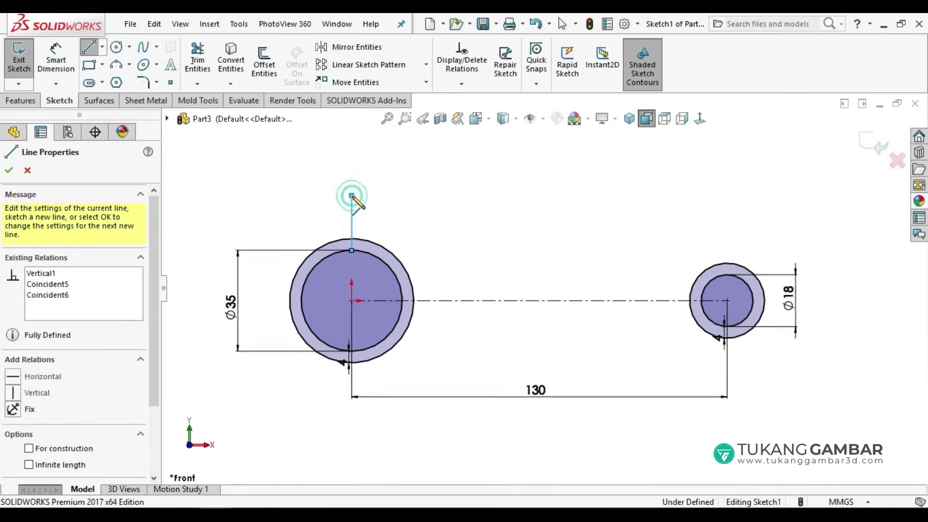
{"action": "left_click", "coordinate": [408, 195]}
{"action": "right_click", "coordinate": [403, 177]}
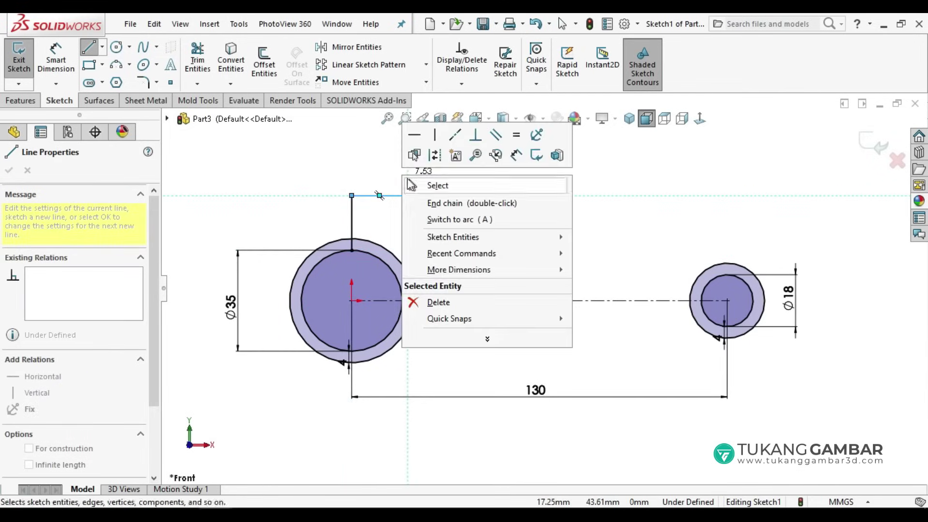
{"action": "left_click", "coordinate": [408, 181]}
Dimension the vertical line to 11 mm and the horizontal line to 15 mm.
{"action": "left_click", "coordinate": [67, 62]}
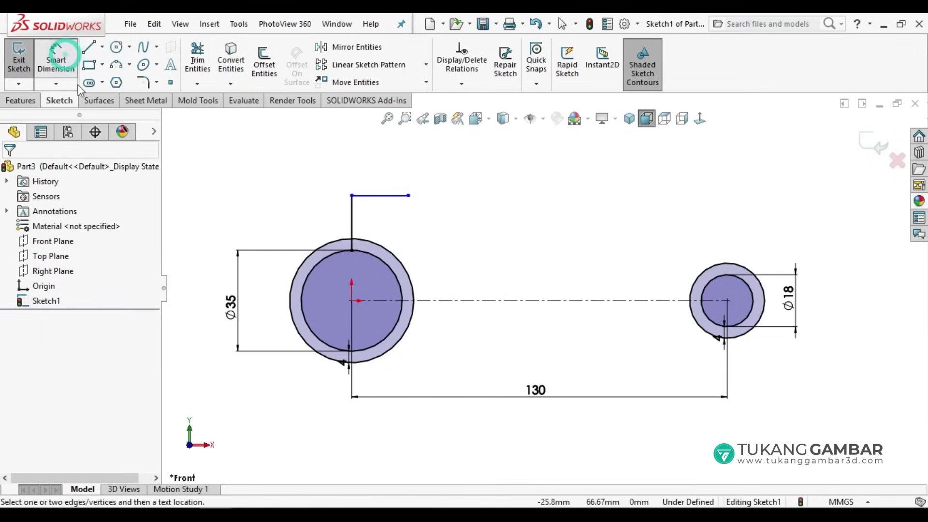
{"action": "left_click", "coordinate": [356, 227]}
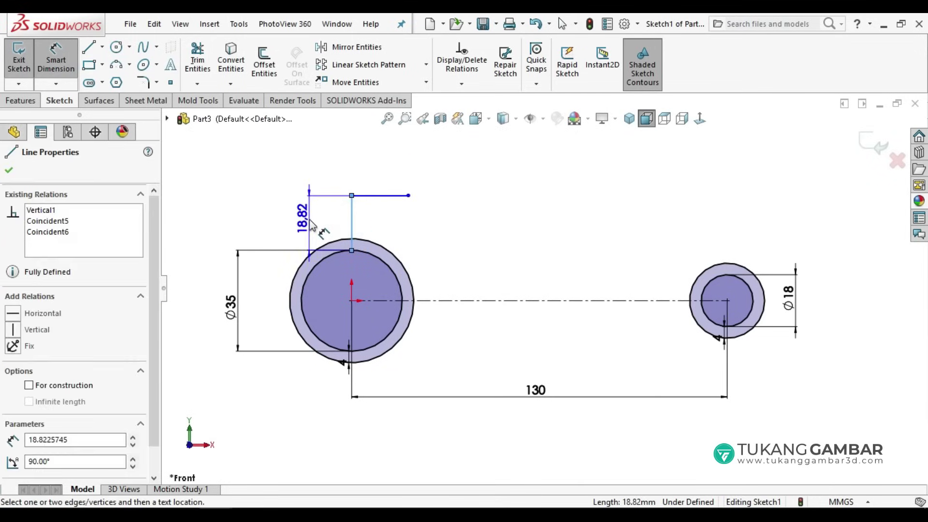
{"action": "left_click", "coordinate": [311, 218]}
{"action": "type", "text": "11"}
{"action": "key", "text": "Return"}
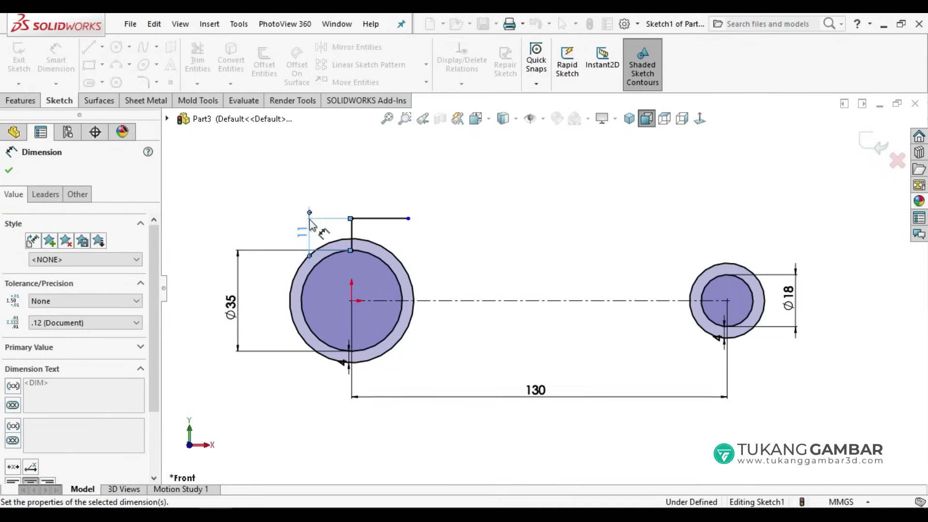
{"action": "left_click", "coordinate": [366, 218]}
{"action": "left_click", "coordinate": [382, 188]}
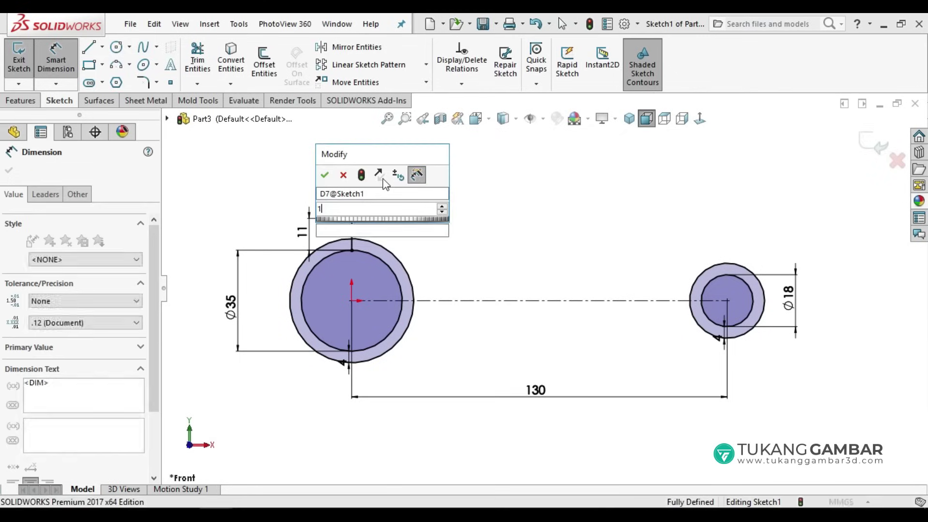
{"action": "type", "text": "15"}
{"action": "key", "text": "Return"}
{"action": "left_click", "coordinate": [460, 205]}
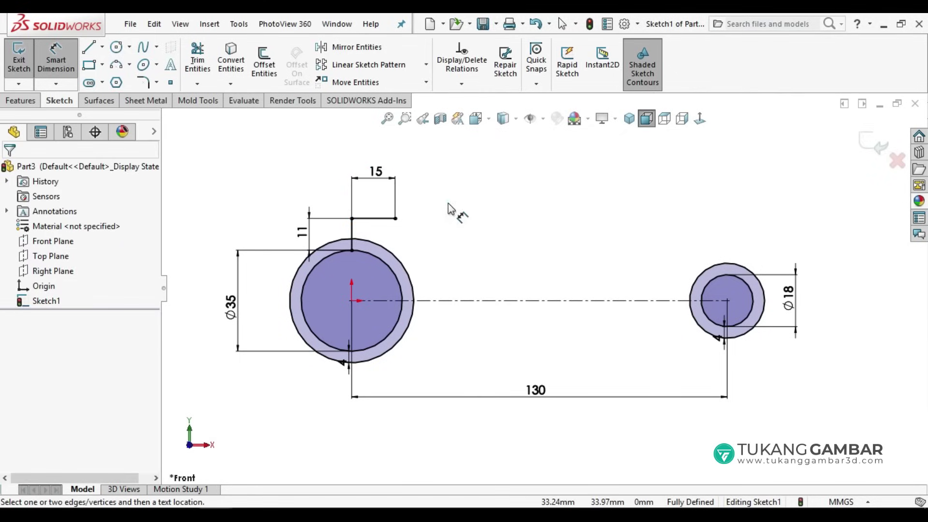
Draw the slanted line meeting the small end's outer circle.
{"action": "left_click", "coordinate": [89, 47]}
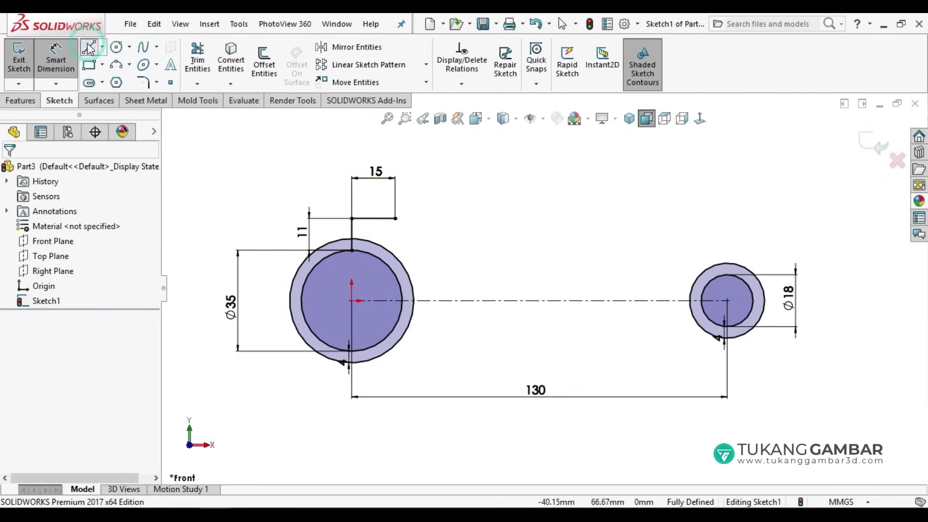
{"action": "left_click", "coordinate": [439, 260]}
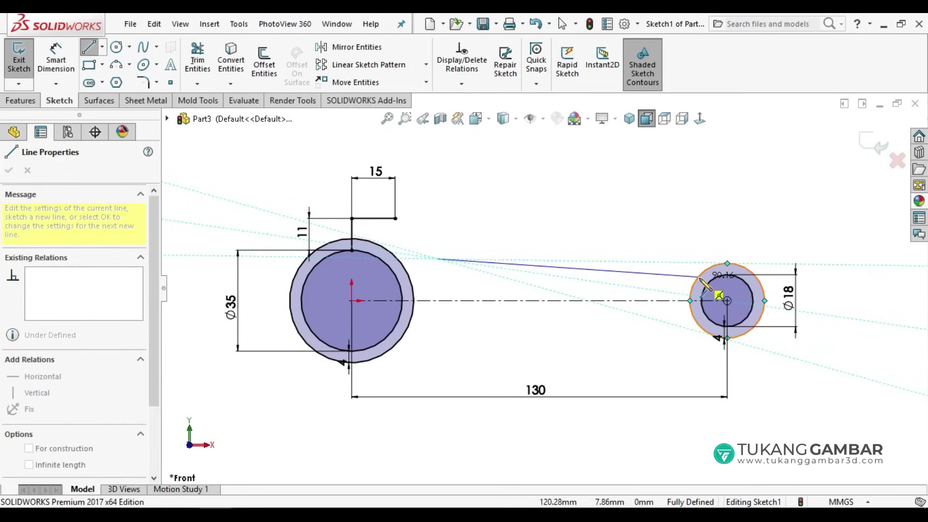
{"action": "right_click", "coordinate": [662, 235]}
{"action": "left_click", "coordinate": [663, 236]}
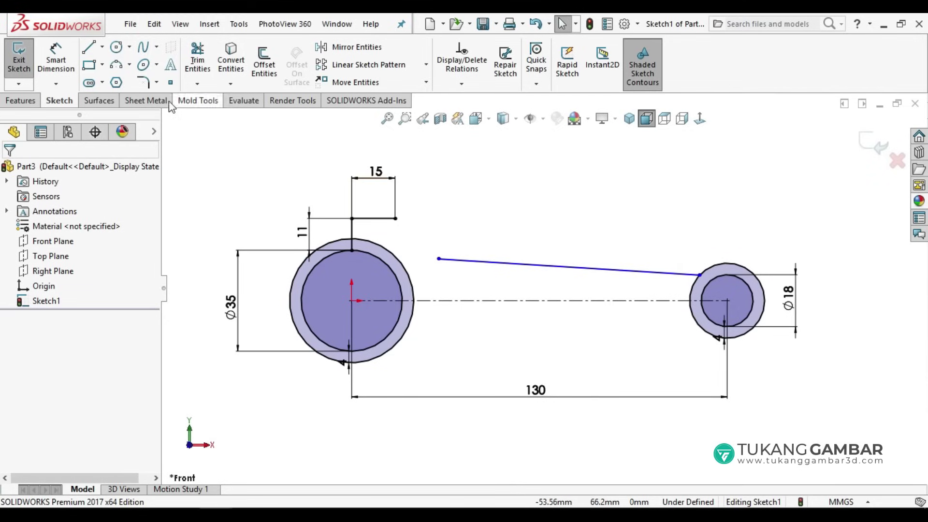
Dimension the slanted line's right endpoint 10 mm above the centreline.
{"action": "left_click", "coordinate": [58, 63]}
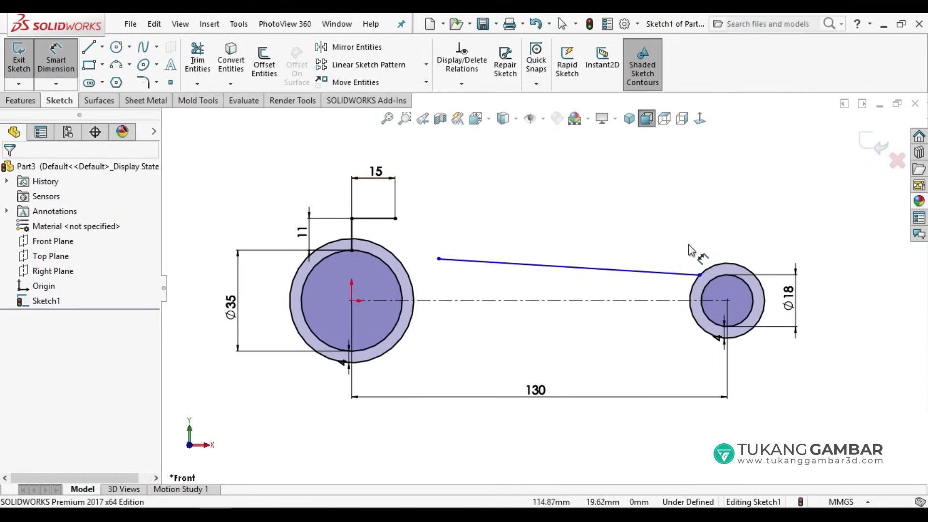
{"action": "left_click", "coordinate": [699, 275]}
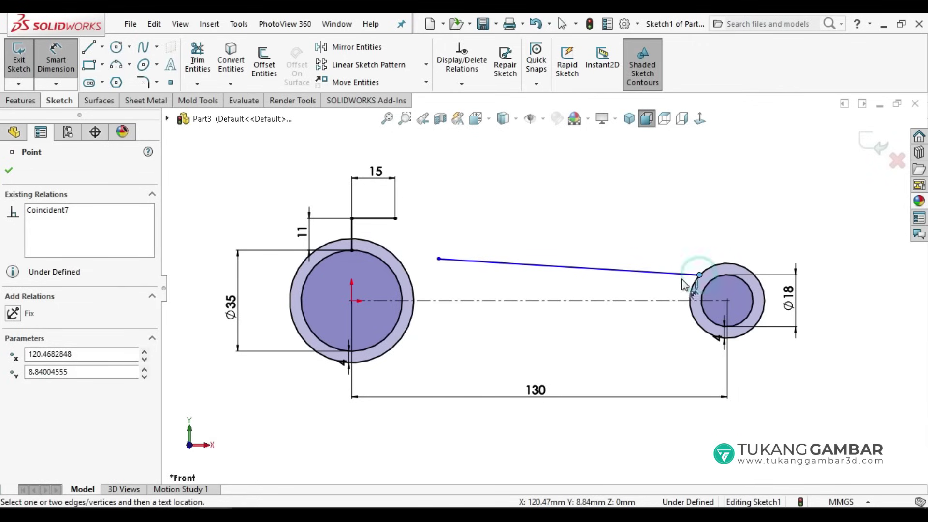
{"action": "left_click", "coordinate": [651, 301]}
{"action": "left_click", "coordinate": [659, 295]}
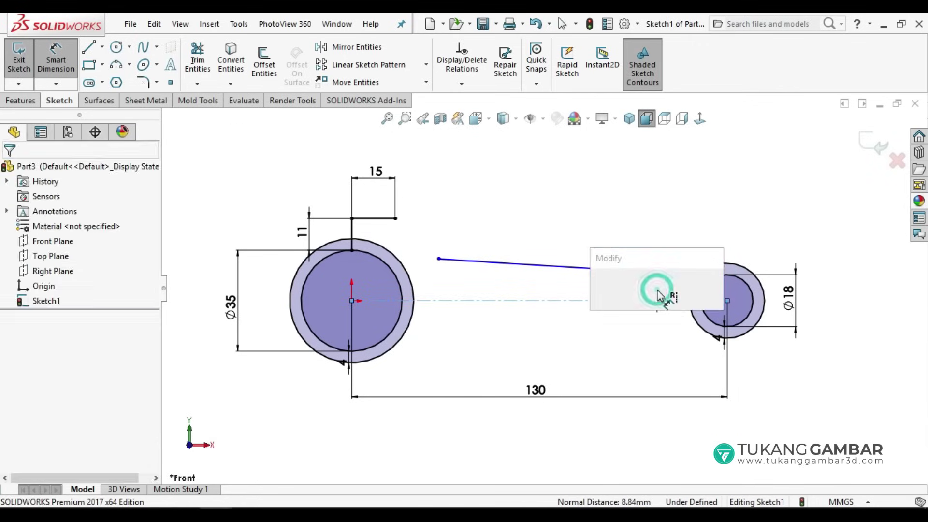
{"action": "type", "text": "10"}
{"action": "key", "text": "Return"}
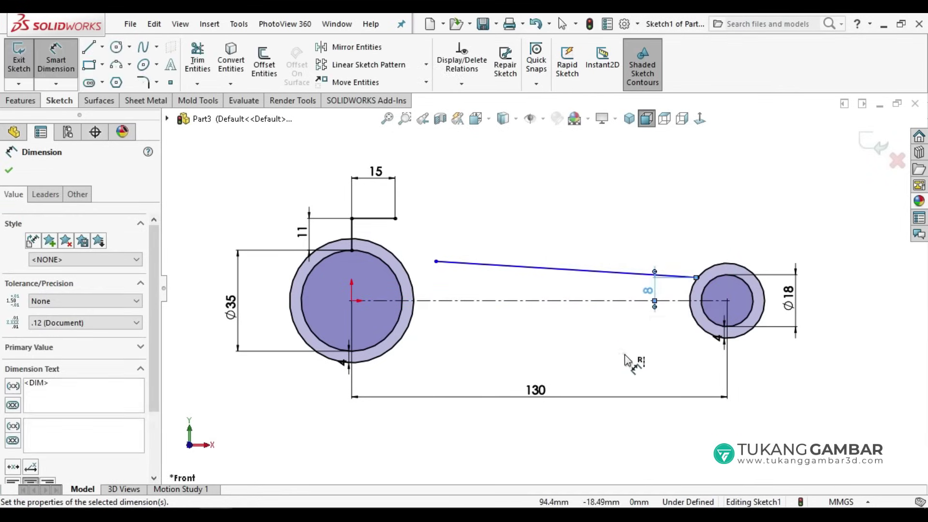
{"action": "left_click", "coordinate": [625, 355]}
Dimension the slanted line's left endpoint 11 mm above the centreline.
{"action": "left_click", "coordinate": [436, 261]}
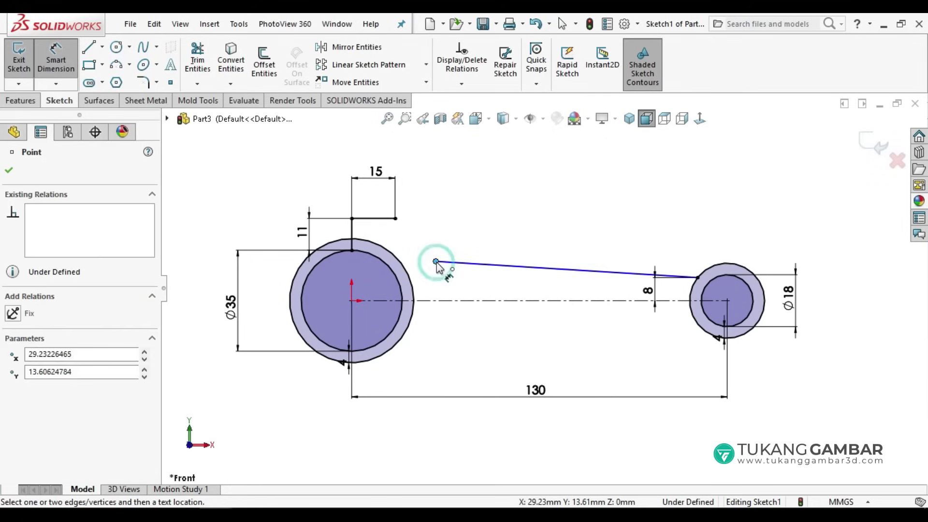
{"action": "left_click", "coordinate": [440, 301]}
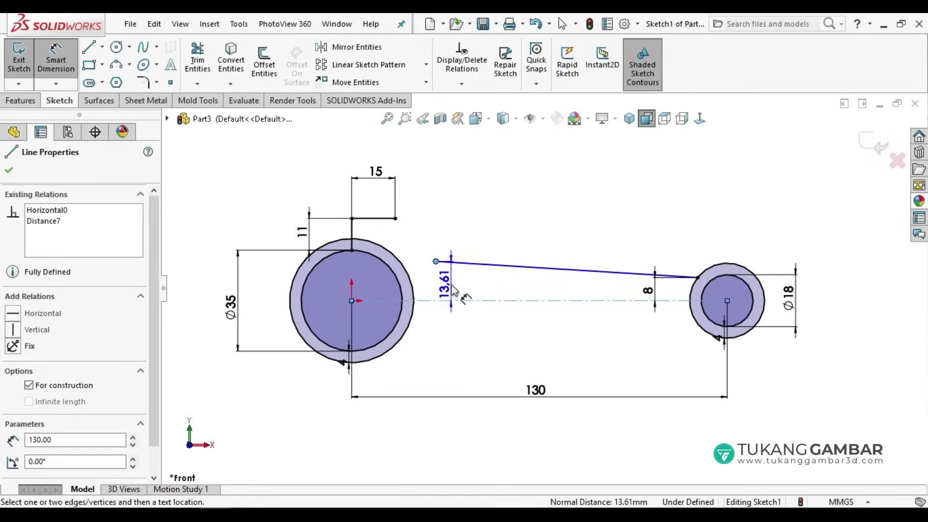
{"action": "left_click", "coordinate": [452, 285]}
{"action": "type", "text": "11"}
{"action": "key", "text": "Return"}
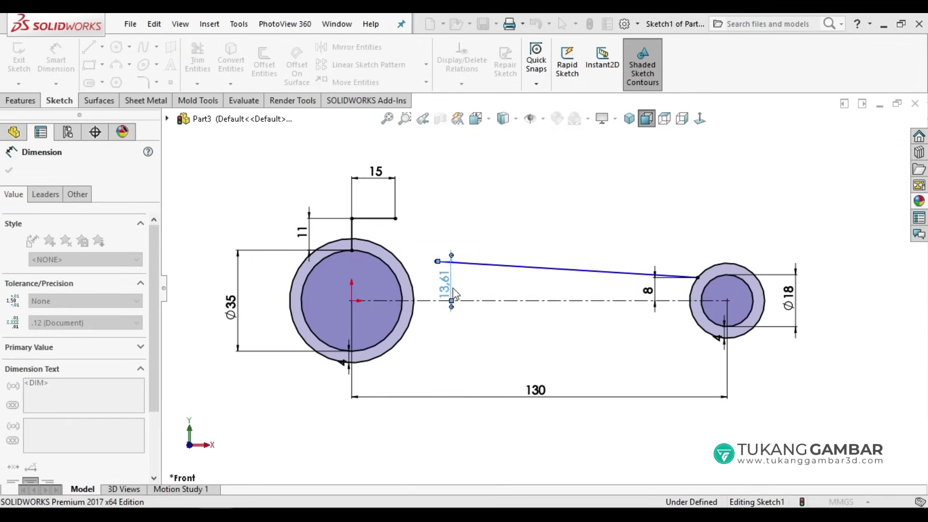
{"action": "left_click", "coordinate": [459, 334]}
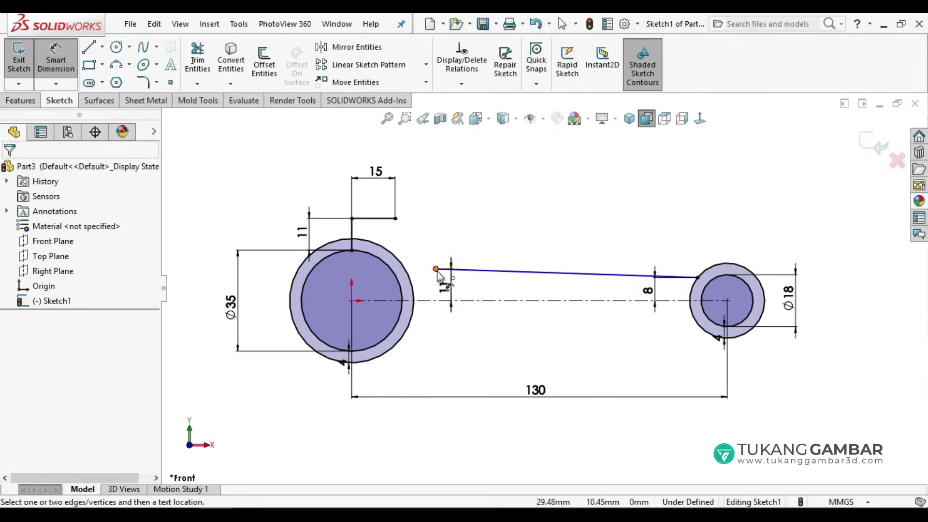
Dimension the left endpoint 30 mm horizontally from the origin.
{"action": "left_click", "coordinate": [437, 269]}
{"action": "left_click", "coordinate": [352, 301]}
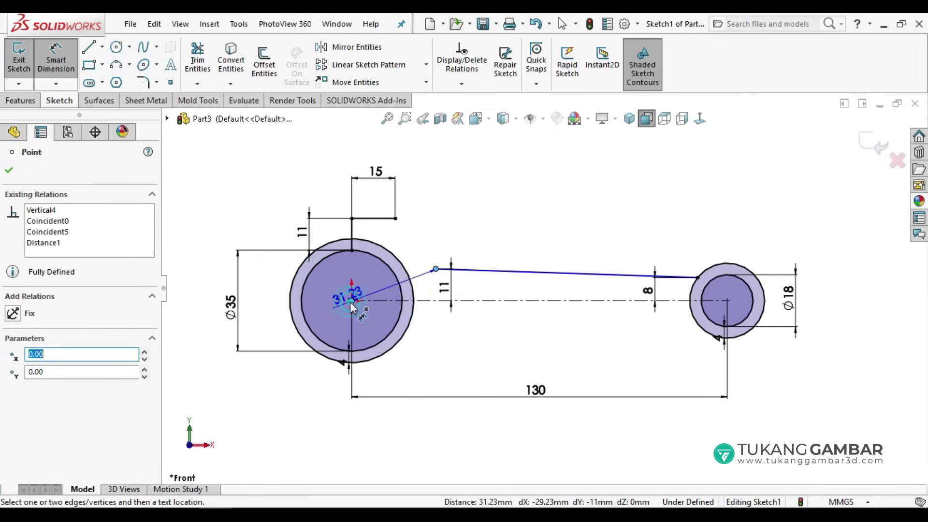
{"action": "left_click", "coordinate": [397, 158]}
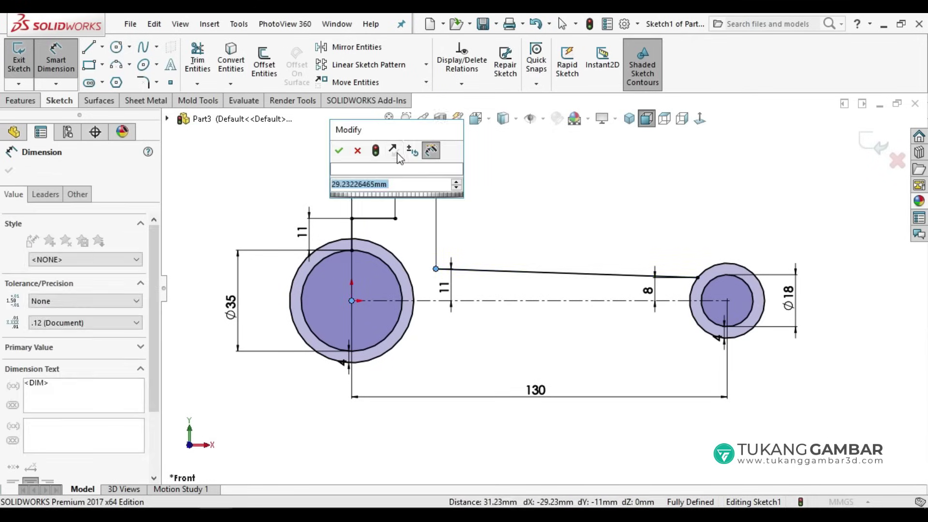
{"action": "type", "text": "30"}
{"action": "key", "text": "Return"}
{"action": "left_click", "coordinate": [490, 170]}
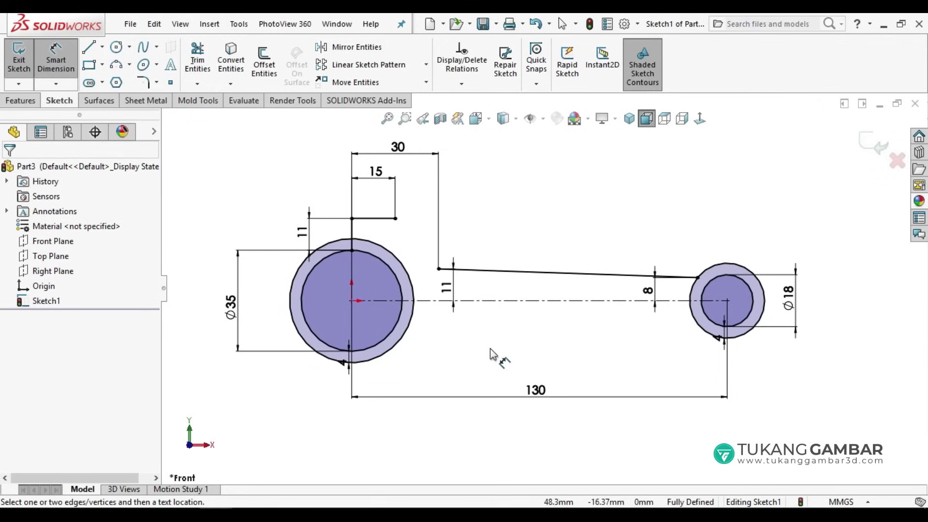
Draw a three-point circle through the 15 mm line's end and slanted line's end, tangent to it.
{"action": "left_click", "coordinate": [131, 46]}
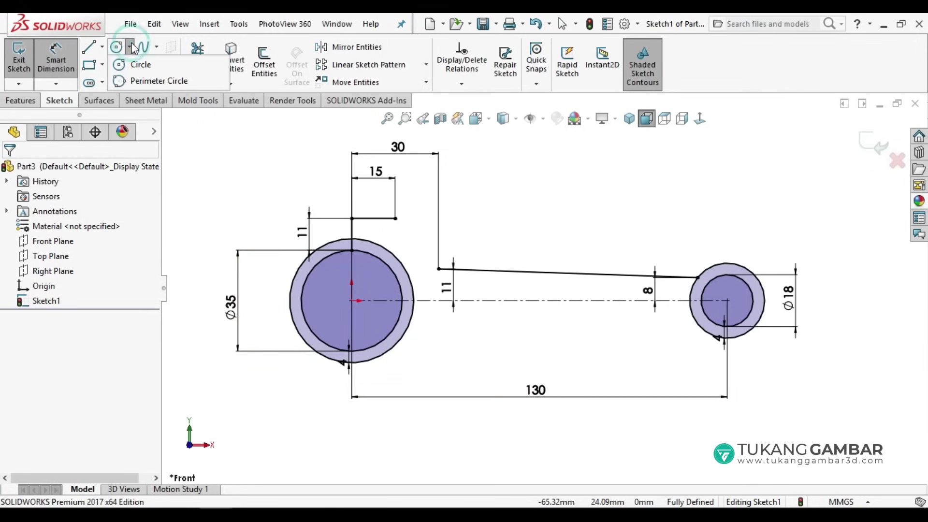
{"action": "left_click", "coordinate": [146, 81]}
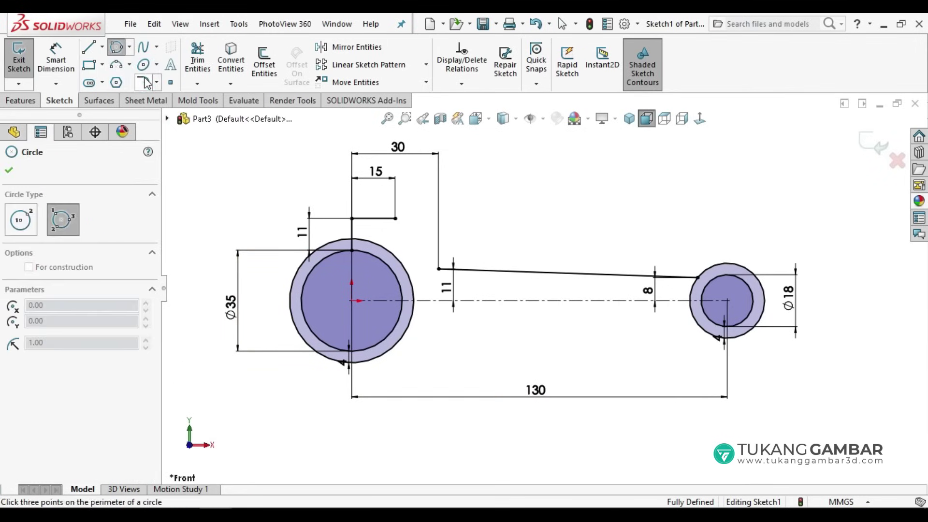
{"action": "left_click", "coordinate": [395, 219]}
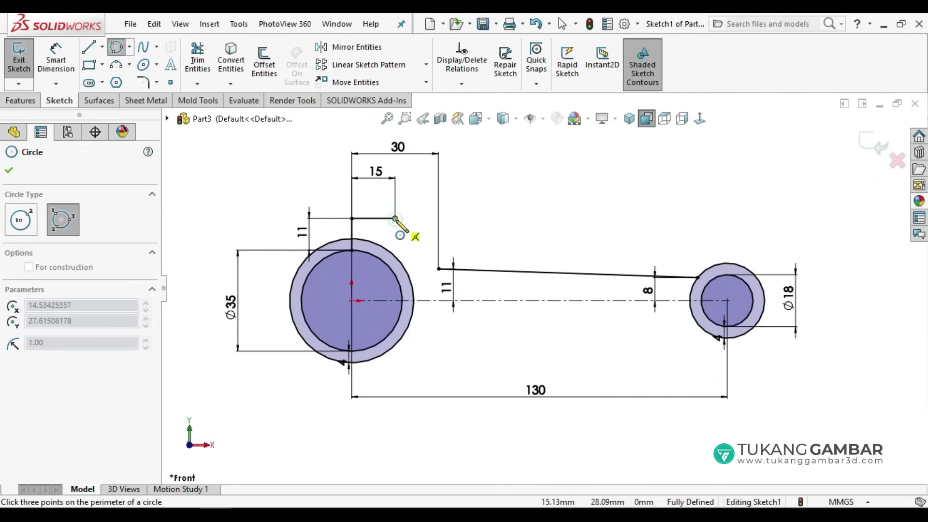
{"action": "left_click", "coordinate": [438, 269]}
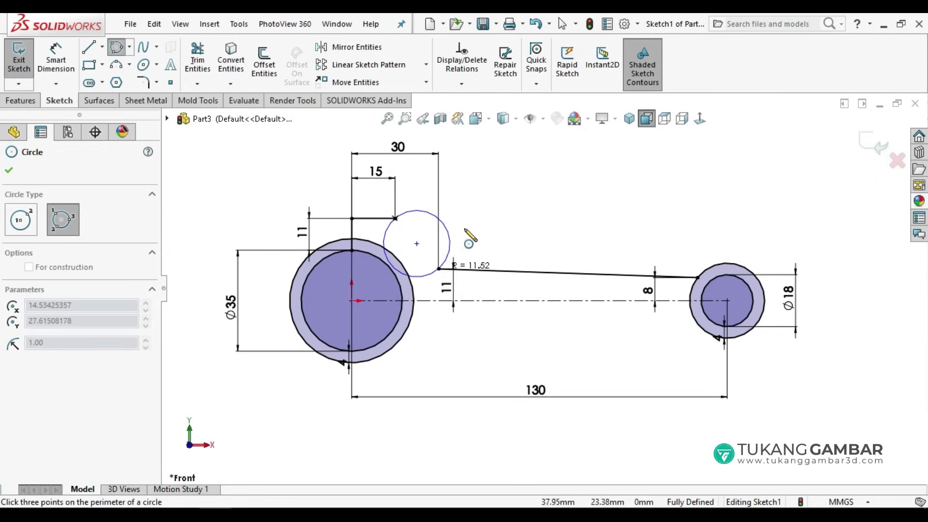
{"action": "left_click", "coordinate": [486, 273]}
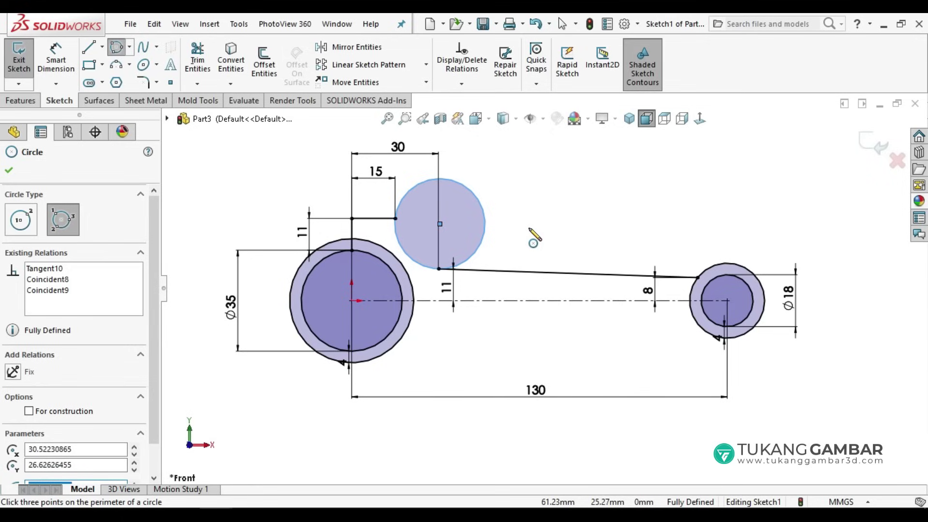
{"action": "left_click", "coordinate": [9, 170]}
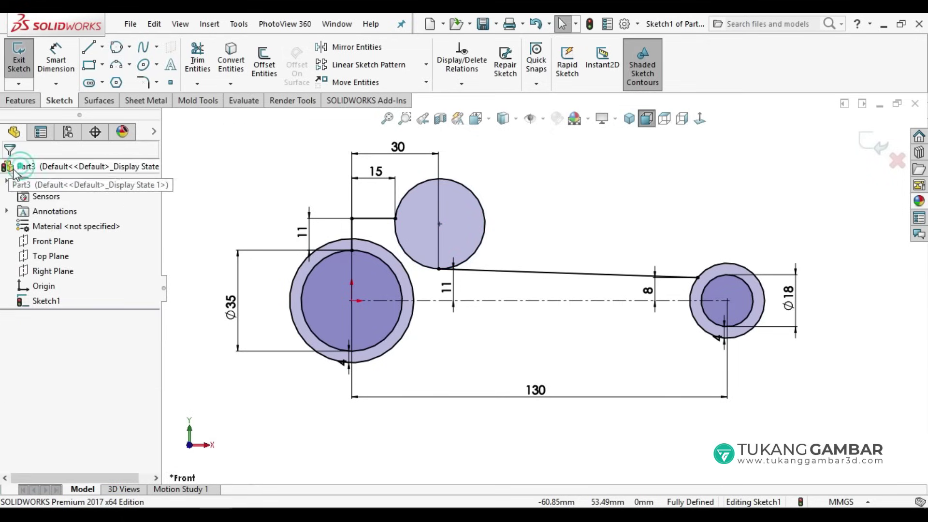
Power-trim the circle down to the arc joining the two lines.
{"action": "left_click", "coordinate": [197, 60]}
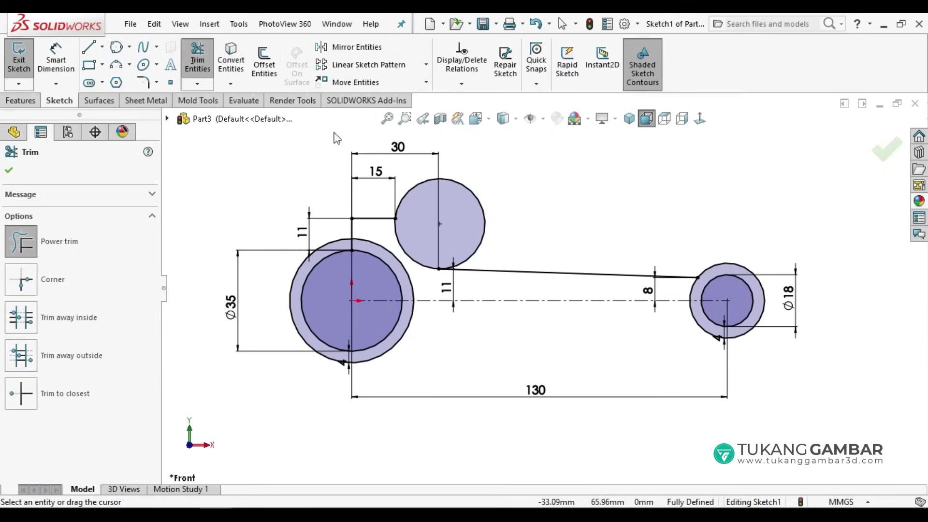
{"action": "left_click_drag", "start_coordinate": [492, 163], "coordinate": [469, 212]}
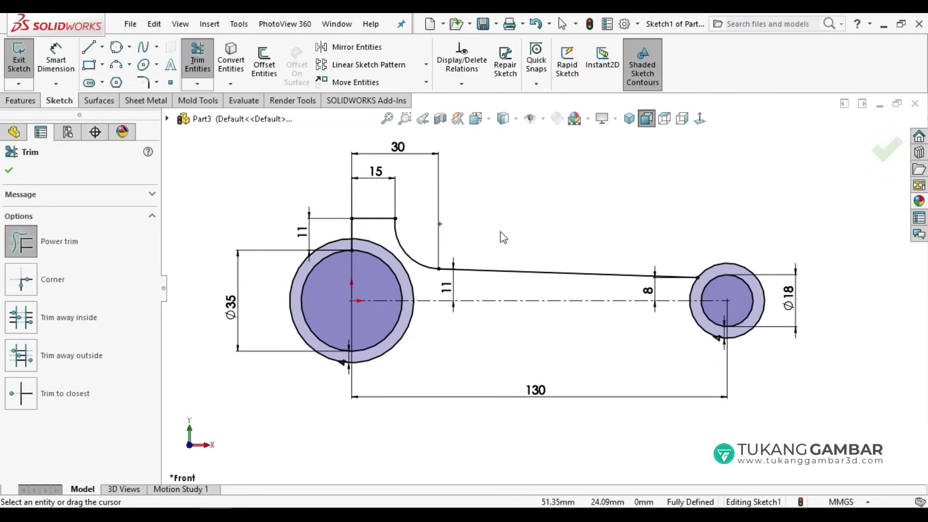
{"action": "left_click", "coordinate": [144, 81]}
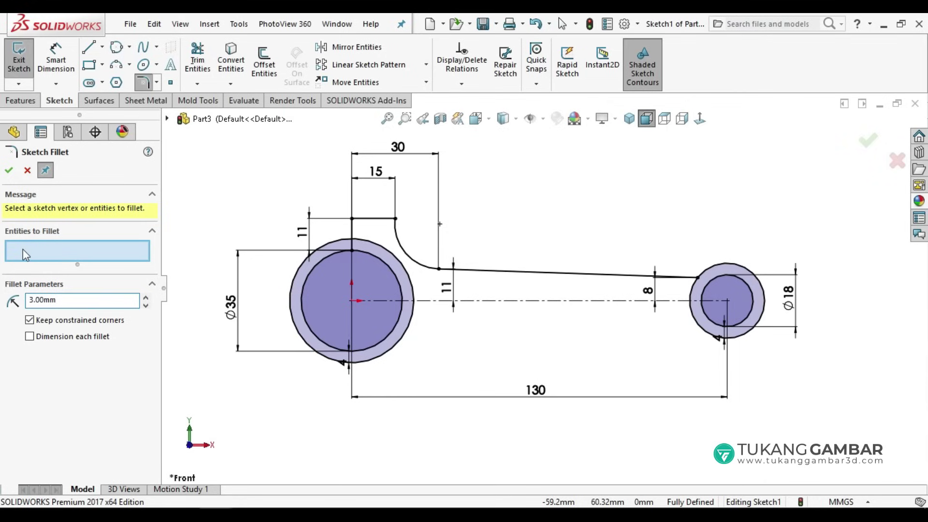
Fillet the corner between the 15 mm line and the arc with R3.
{"action": "left_click", "coordinate": [397, 219]}
{"action": "left_click", "coordinate": [8, 172]}
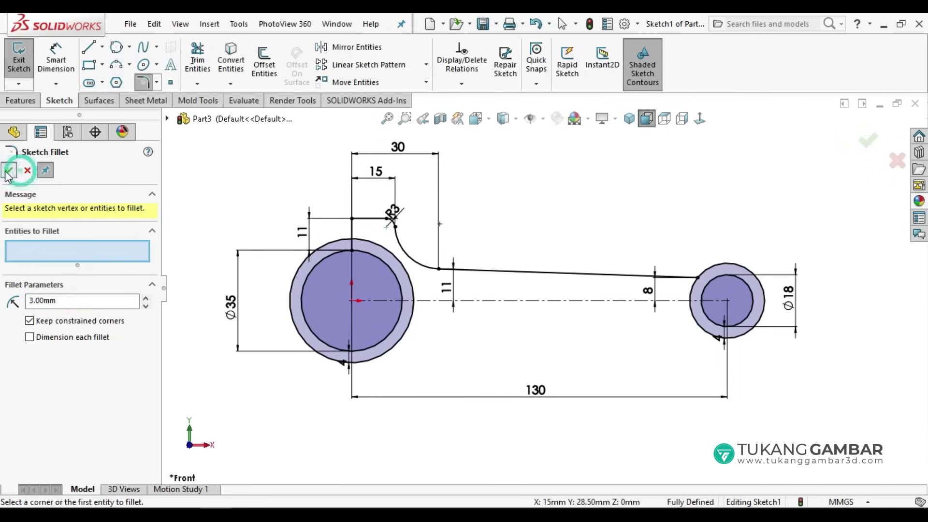
{"action": "left_click", "coordinate": [8, 171]}
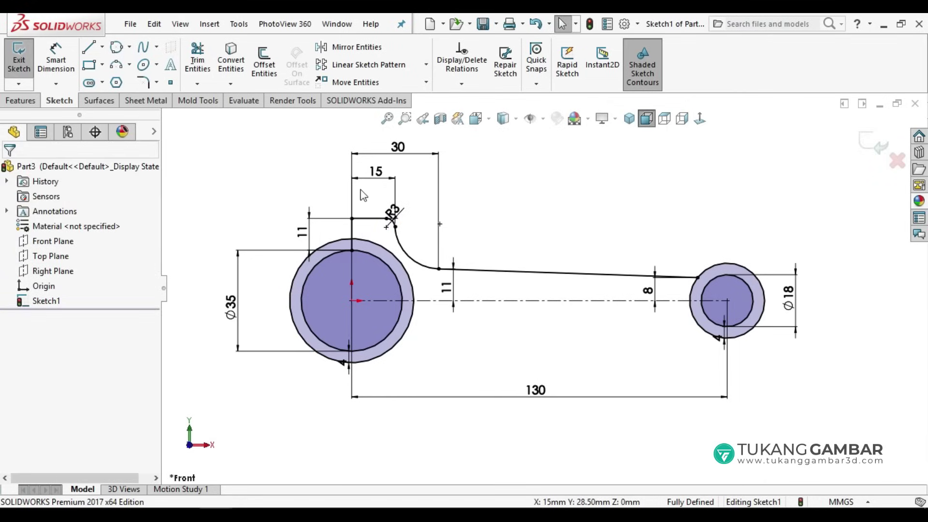
{"action": "left_click_drag", "start_coordinate": [392, 213], "coordinate": [418, 198]}
{"action": "left_click", "coordinate": [421, 239]}
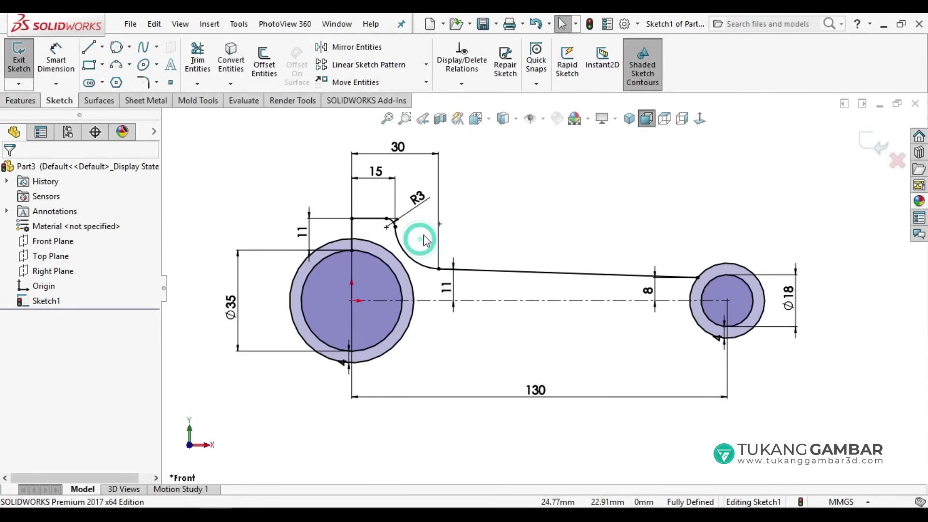
Trim the big-end circles to arcs and box-select the upper outline.
{"action": "left_click", "coordinate": [195, 61]}
{"action": "left_click_drag", "start_coordinate": [263, 304], "coordinate": [312, 327]}
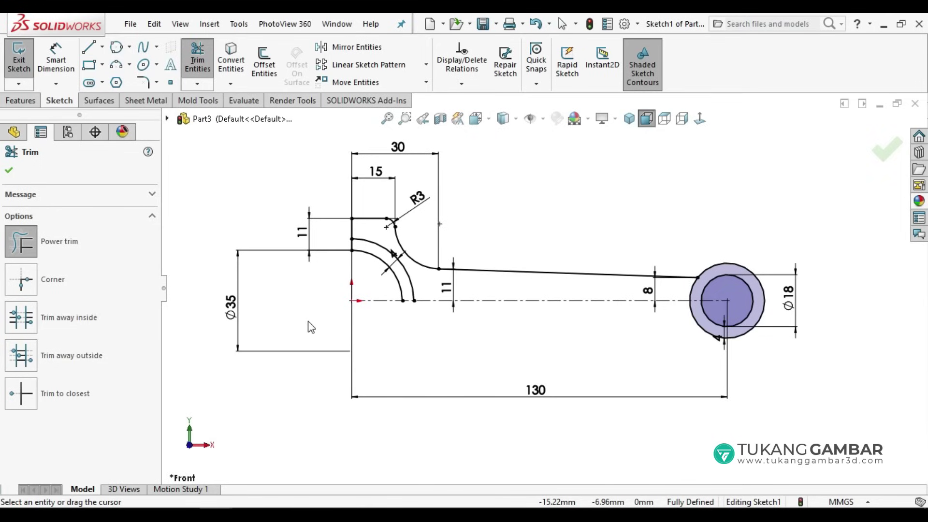
{"action": "left_click", "coordinate": [8, 171]}
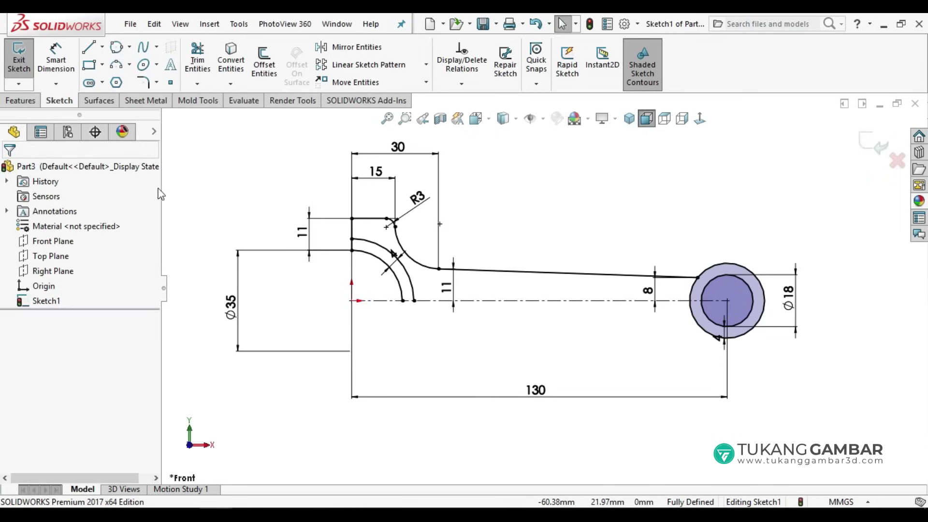
{"action": "left_click_drag", "start_coordinate": [619, 175], "coordinate": [333, 283]}
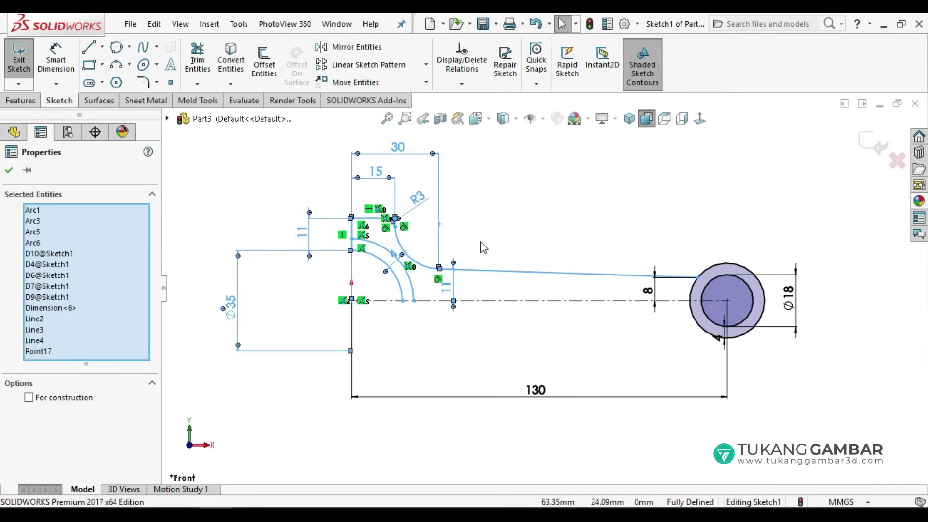
Mirror the selected upper outline about centreline Line1.
{"action": "left_click", "coordinate": [364, 49]}
{"action": "left_click", "coordinate": [70, 405]}
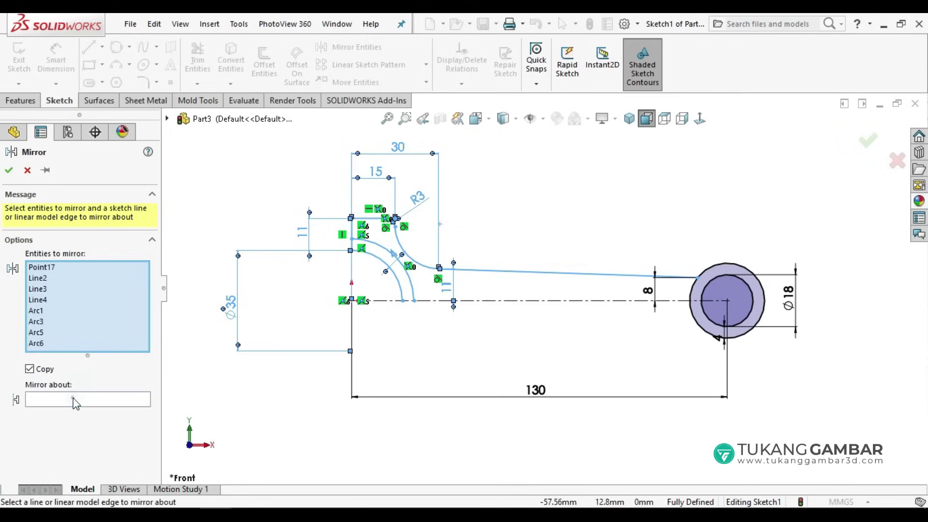
{"action": "left_click", "coordinate": [529, 300]}
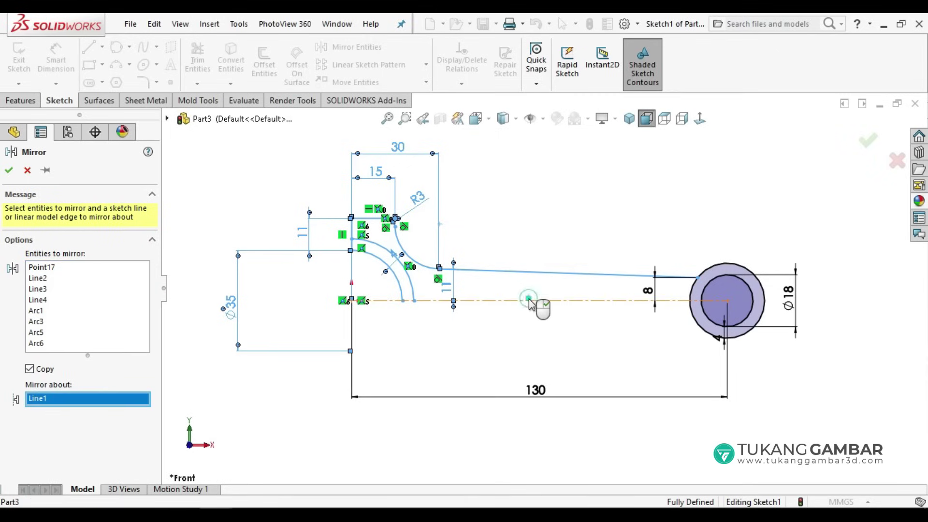
{"action": "left_click", "coordinate": [9, 170]}
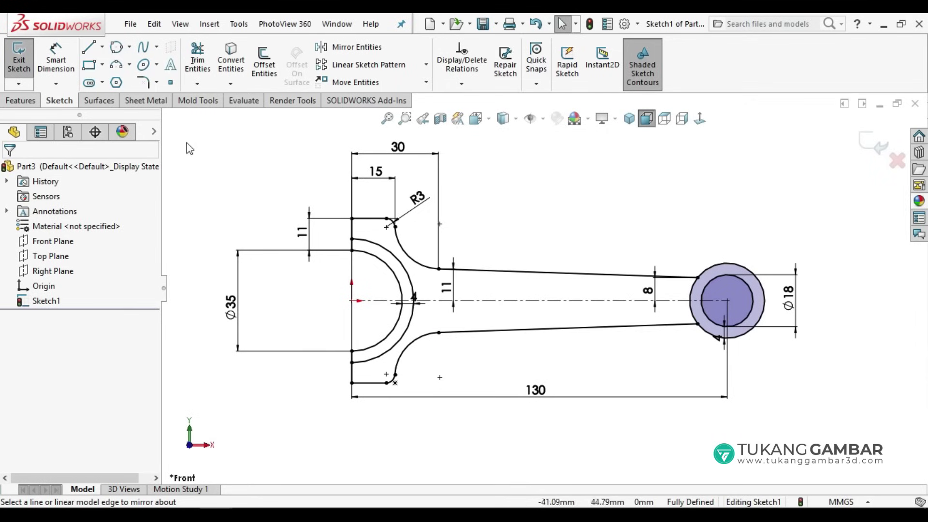
{"action": "left_click", "coordinate": [37, 103]}
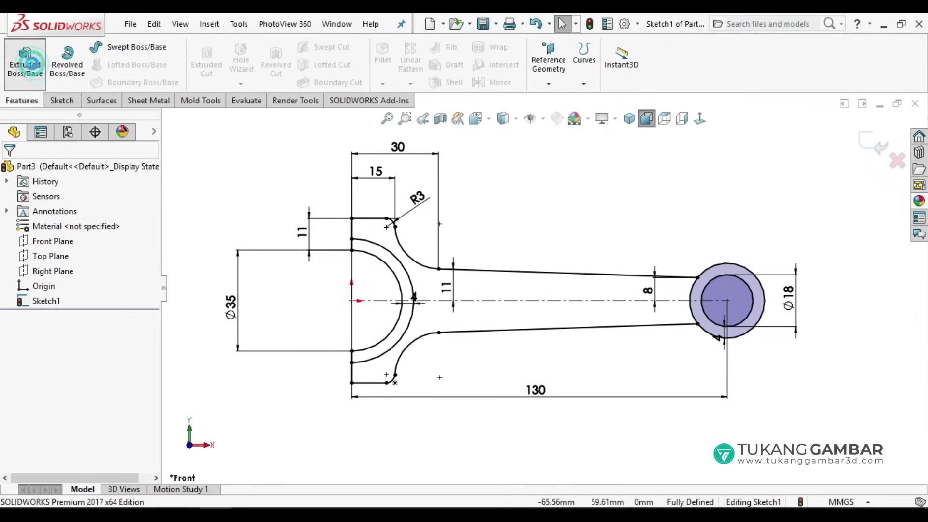
Extrude the rod outline region Mid Plane to an 11 mm thickness.
{"action": "left_click", "coordinate": [33, 68]}
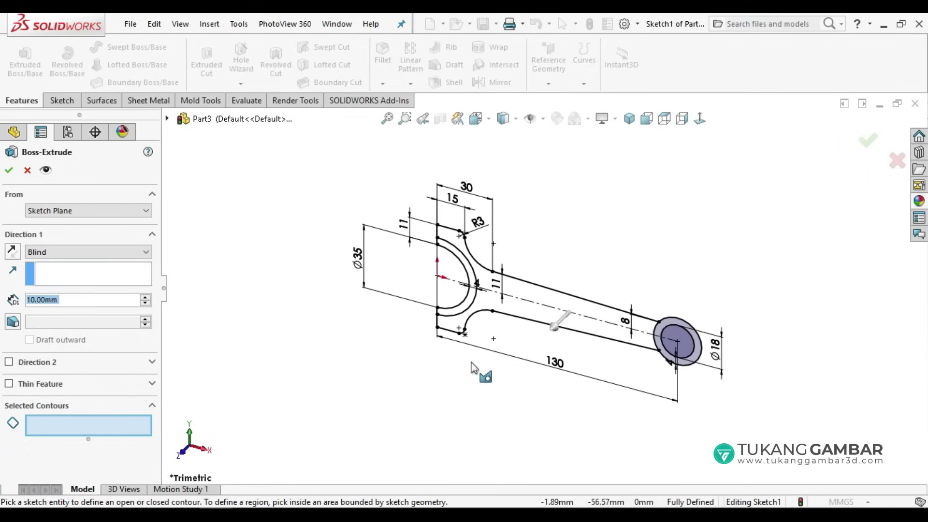
{"action": "left_click", "coordinate": [532, 296]}
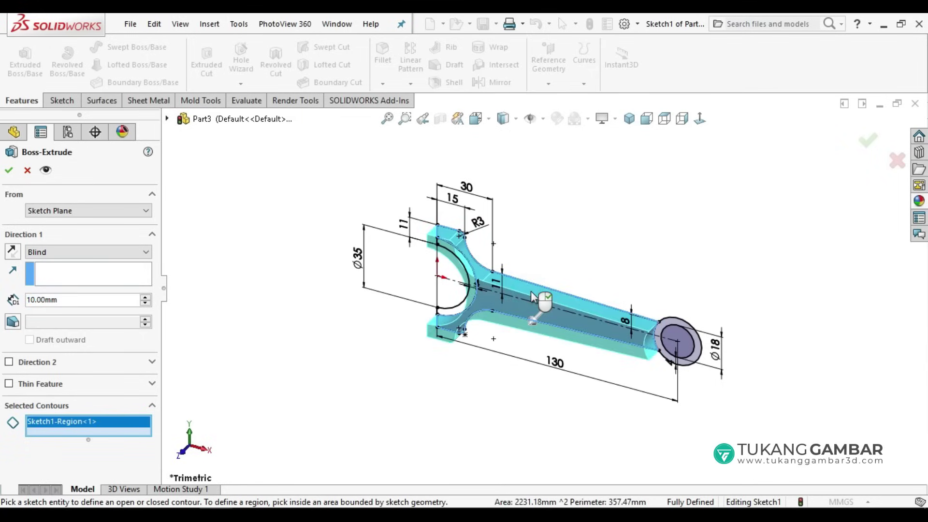
{"action": "left_click", "coordinate": [120, 252]}
{"action": "left_click", "coordinate": [117, 306]}
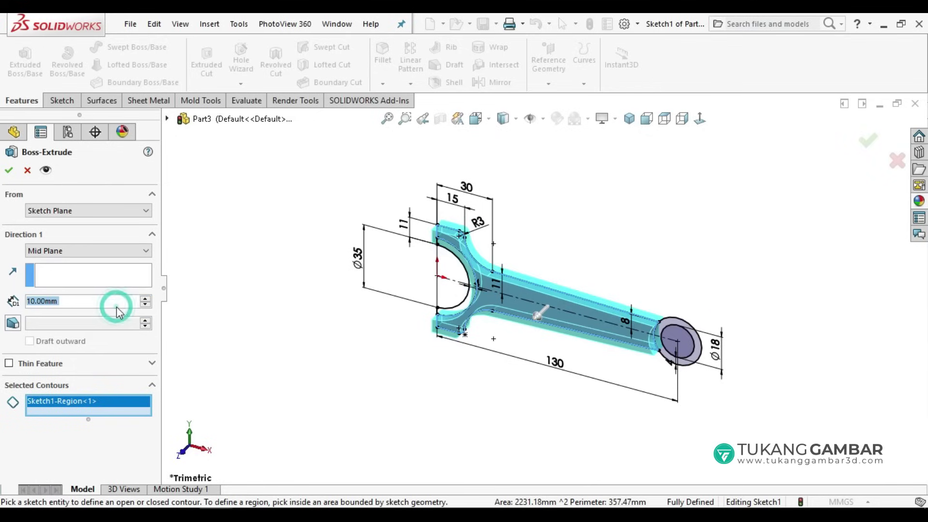
{"action": "left_click", "coordinate": [70, 300]}
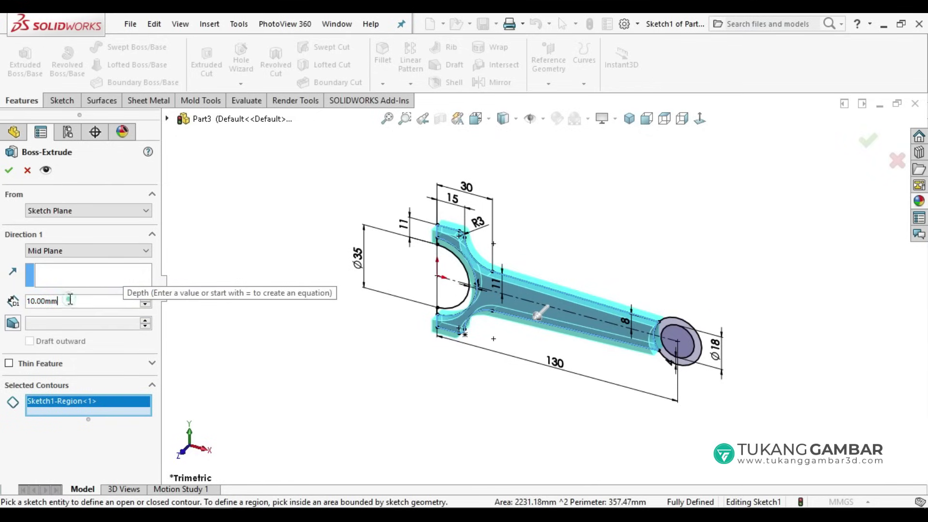
{"action": "left_click_drag", "start_coordinate": [70, 301], "coordinate": [4, 304]}
{"action": "type", "text": "11"}
{"action": "key", "text": "Return"}
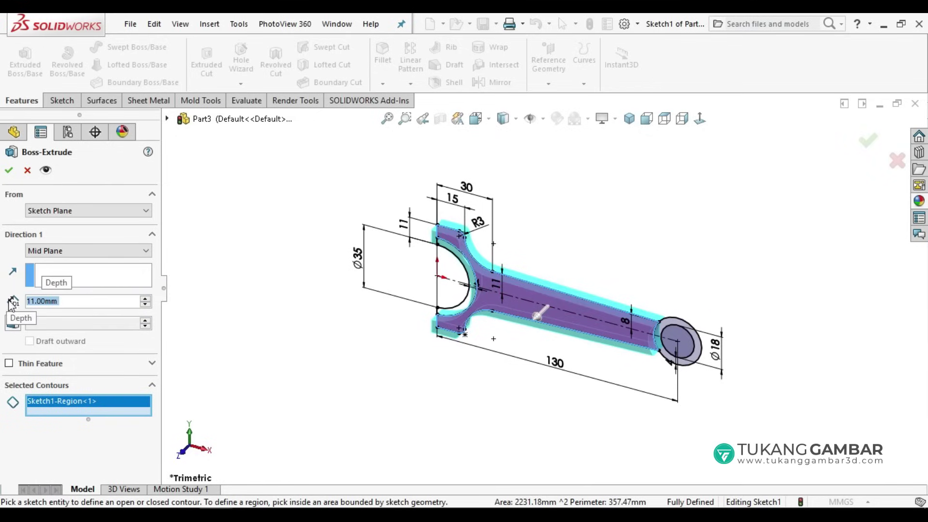
{"action": "left_click", "coordinate": [9, 168]}
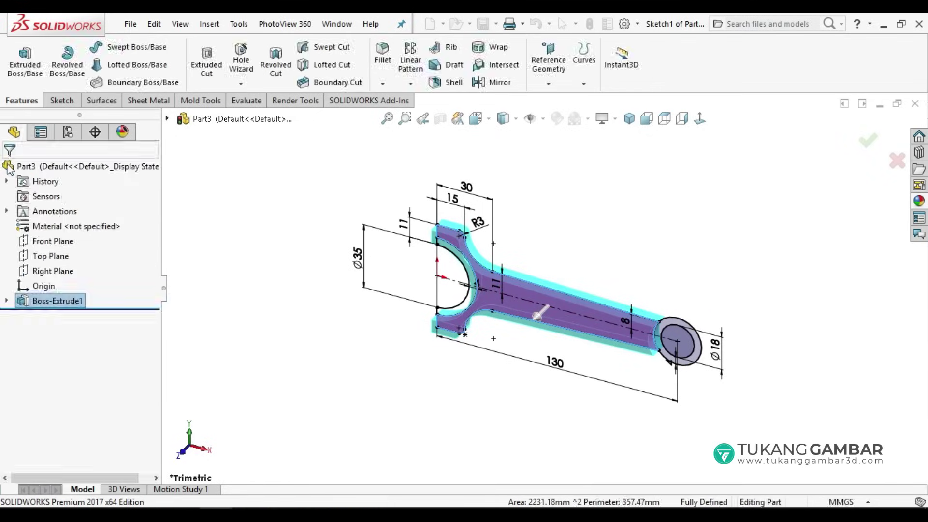
{"action": "middle_click_drag", "start_coordinate": [575, 385], "coordinate": [569, 340]}
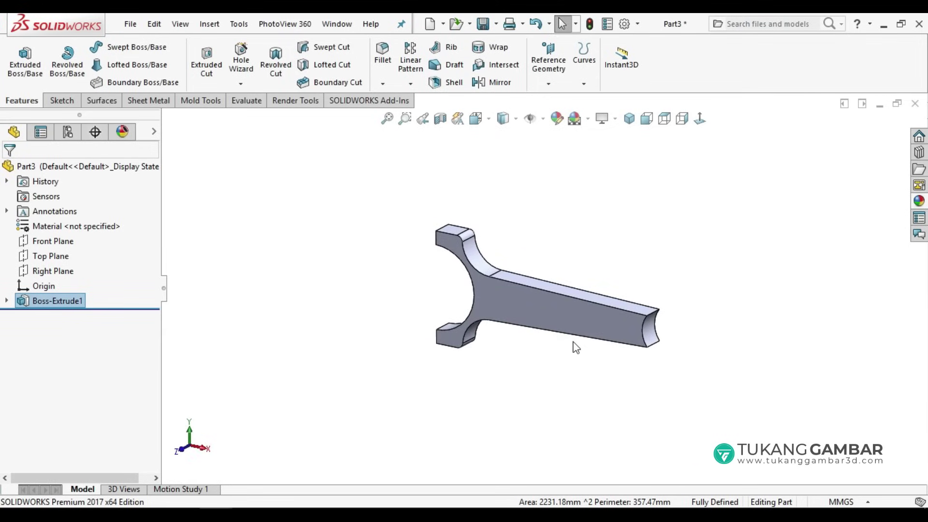
Extrude the small-end ring region of Sketch1 Mid Plane, 18 mm thick.
{"action": "left_click", "coordinate": [25, 58]}
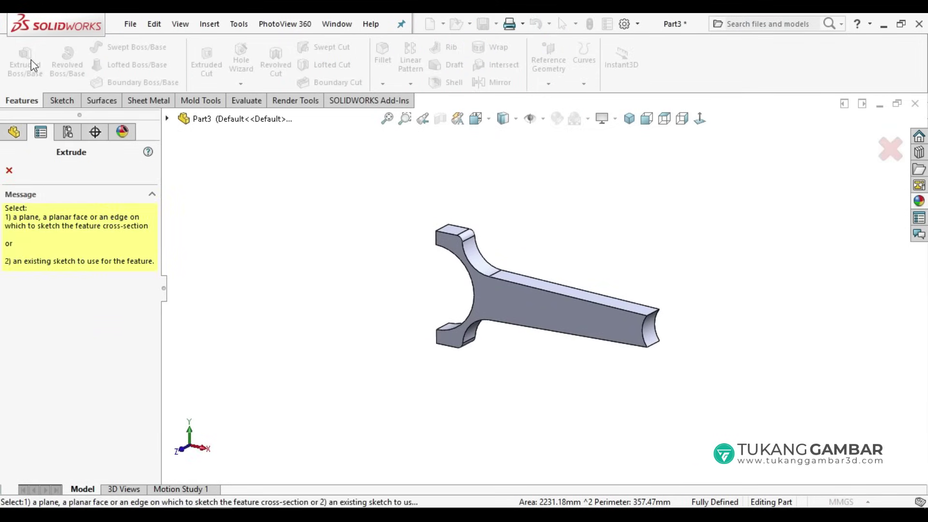
{"action": "left_click", "coordinate": [167, 119]}
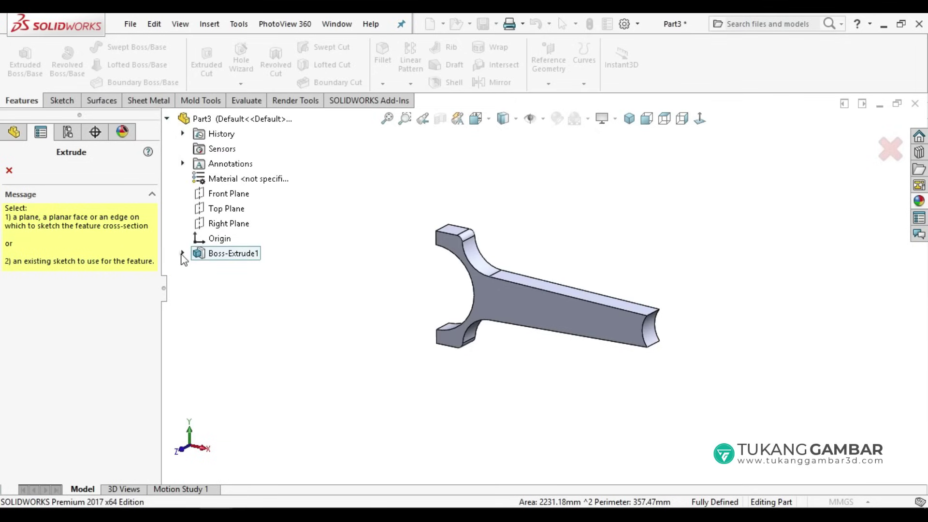
{"action": "left_click", "coordinate": [182, 253]}
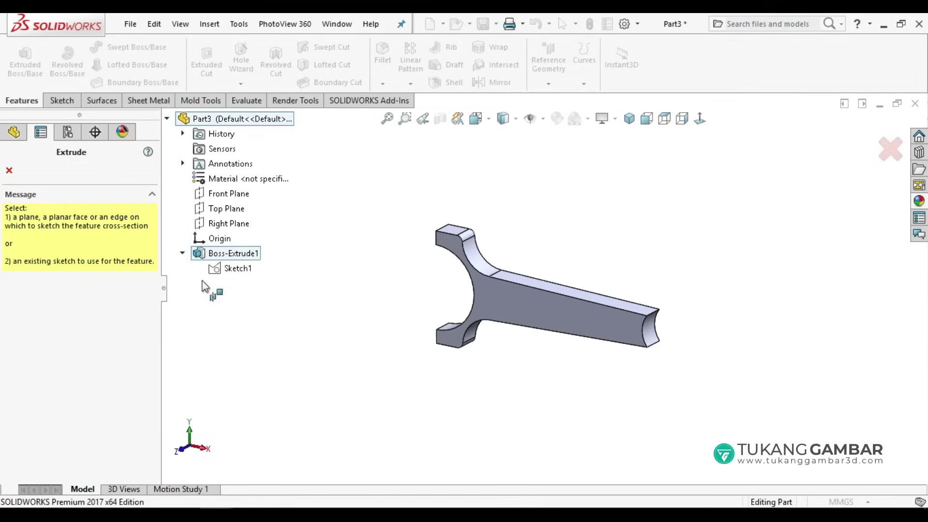
{"action": "left_click", "coordinate": [227, 270]}
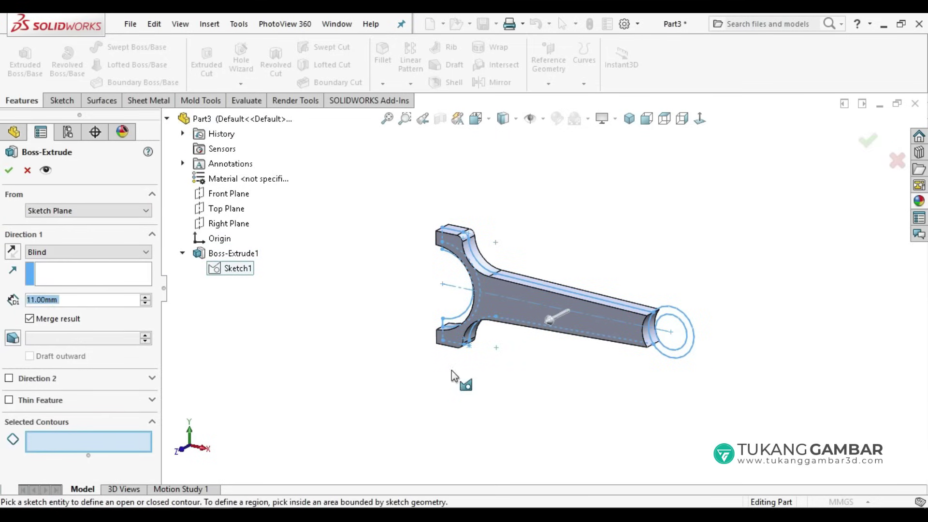
{"action": "middle_click_drag", "start_coordinate": [452, 370], "coordinate": [596, 375]}
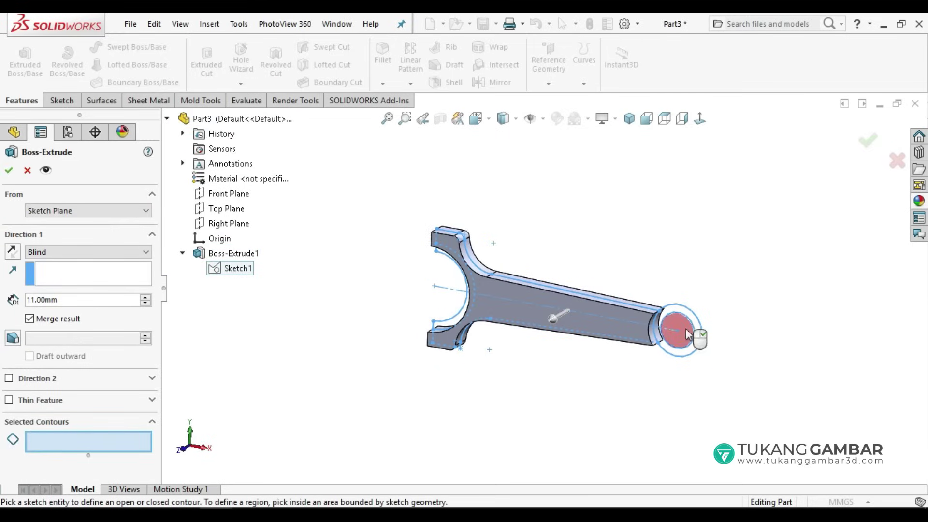
{"action": "scroll", "coordinate": [688, 334], "scroll_direction": "down", "scroll_amount": 2}
{"action": "left_click", "coordinate": [679, 307]}
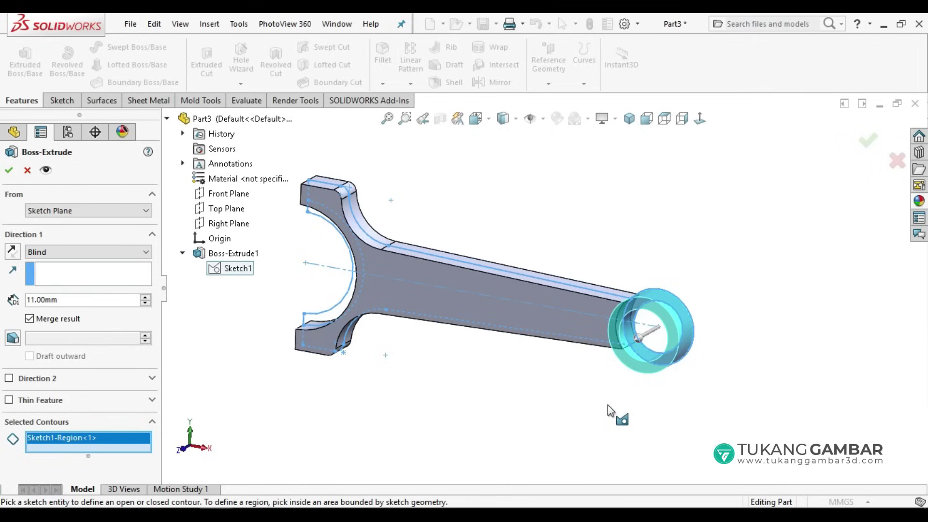
{"action": "left_click", "coordinate": [122, 261]}
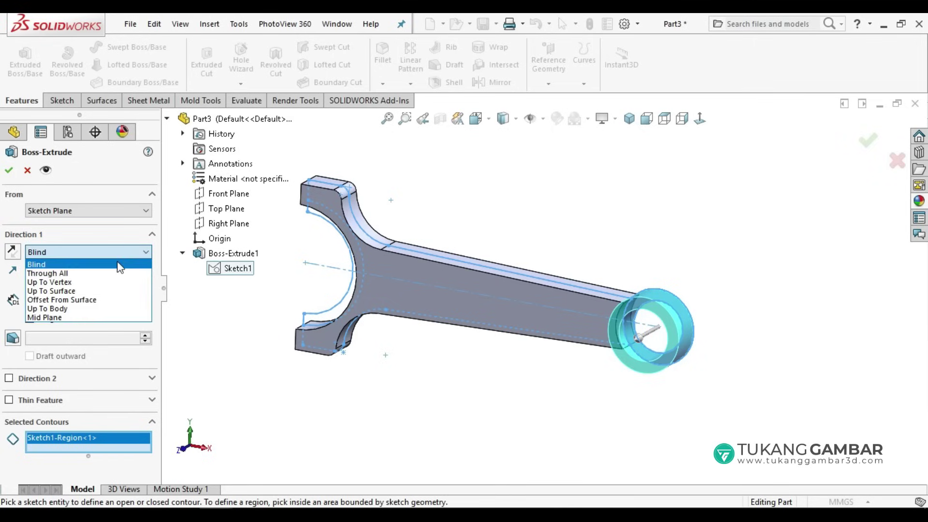
{"action": "left_click", "coordinate": [106, 313]}
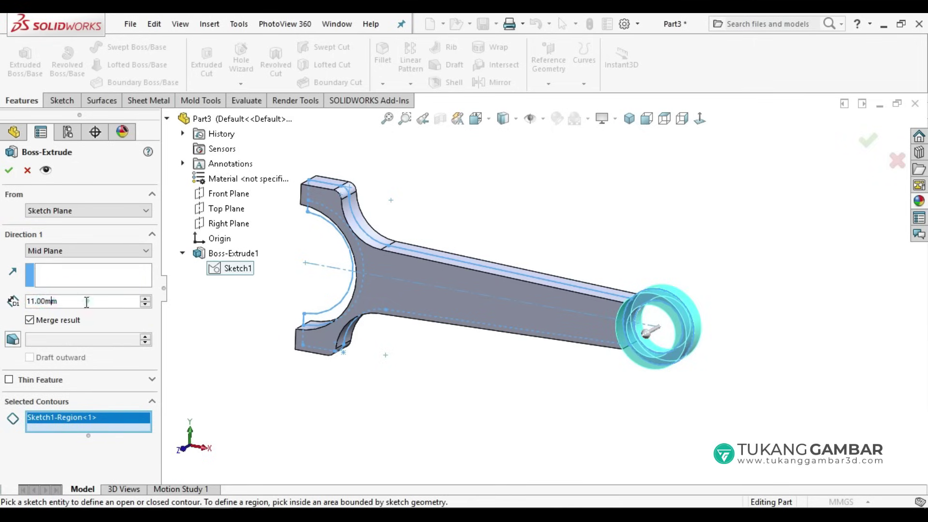
{"action": "type", "text": "18"}
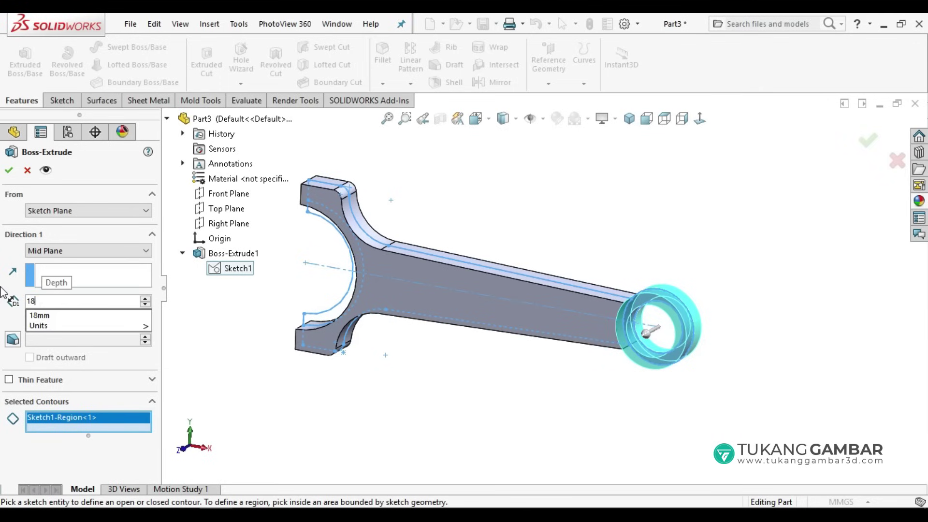
{"action": "key", "text": "Return"}
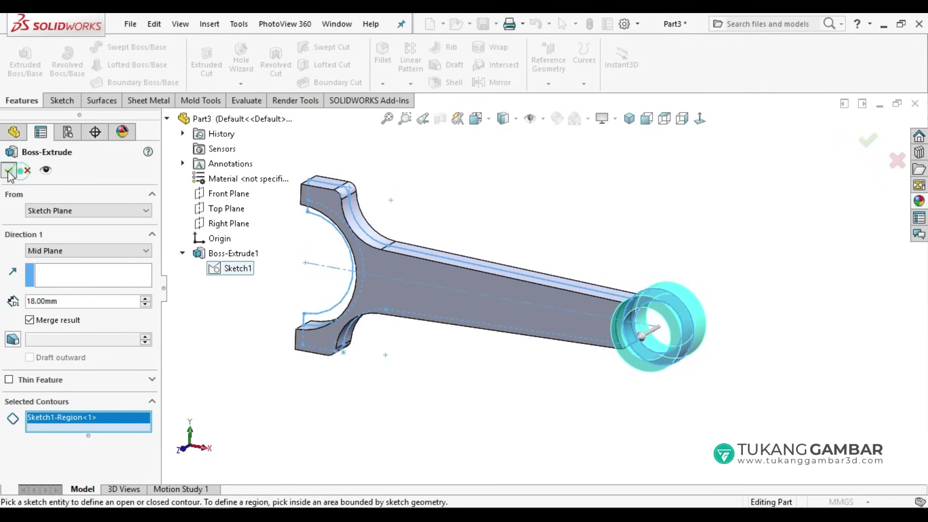
{"action": "left_click", "coordinate": [9, 169]}
{"action": "mouse_move", "coordinate": [614, 343]}
{"action": "middle_mouse_down"}
{"action": "mouse_move", "coordinate": [637, 349]}
{"action": "mouse_move", "coordinate": [582, 314]}
{"action": "middle_mouse_up"}
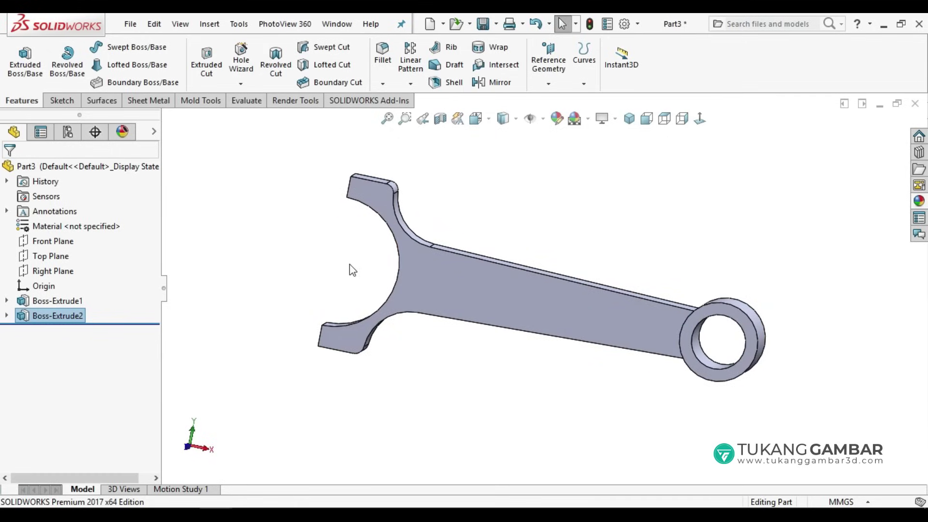
Extrude the big-end half-ring region of Sketch1 Mid Plane, 25 mm thick.
{"action": "left_click", "coordinate": [25, 64]}
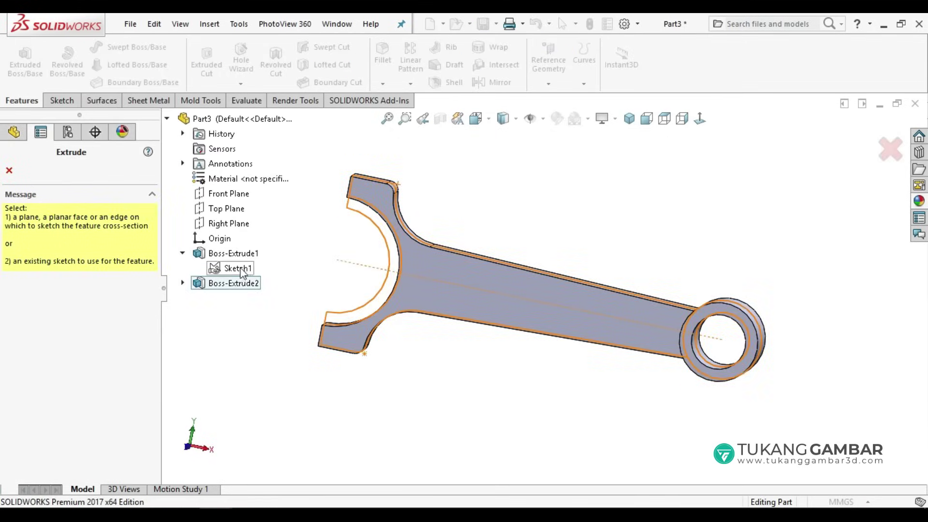
{"action": "left_click", "coordinate": [239, 270]}
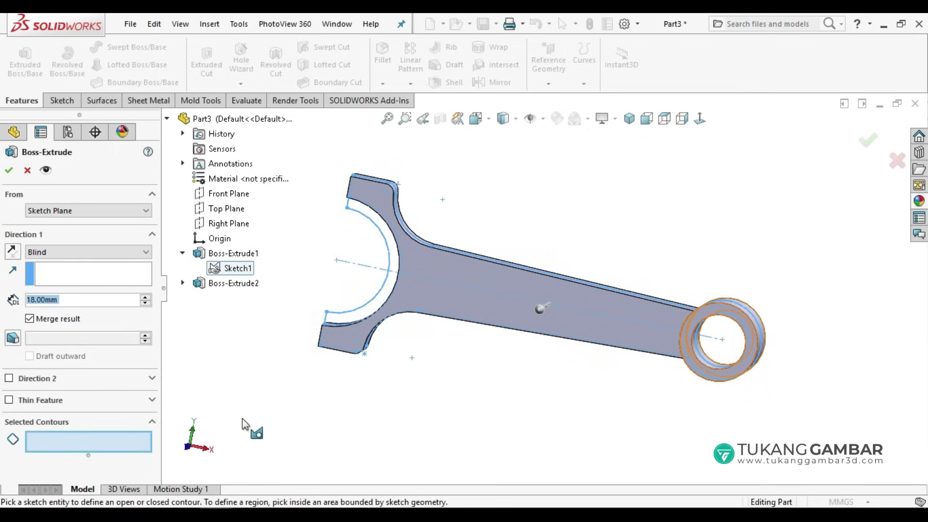
{"action": "scroll", "coordinate": [391, 289], "scroll_direction": "down", "scroll_amount": 3}
{"action": "left_click", "coordinate": [393, 284]}
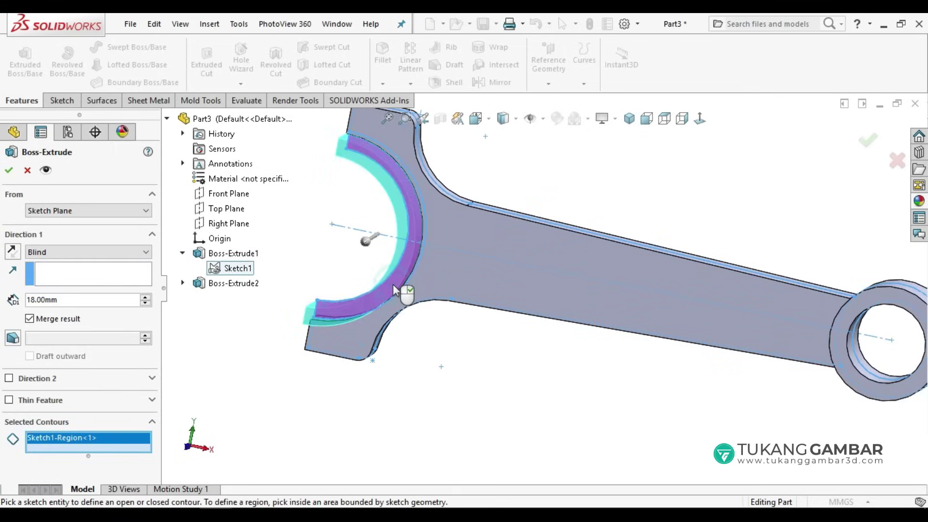
{"action": "scroll", "coordinate": [395, 294], "scroll_direction": "up", "scroll_amount": 2}
{"action": "middle_click_drag", "start_coordinate": [396, 294], "coordinate": [394, 343]}
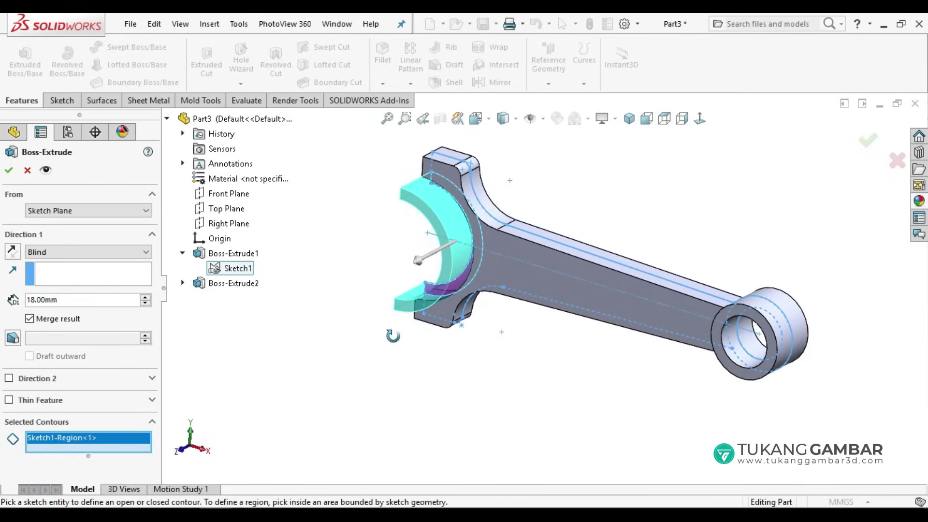
{"action": "left_click", "coordinate": [85, 252]}
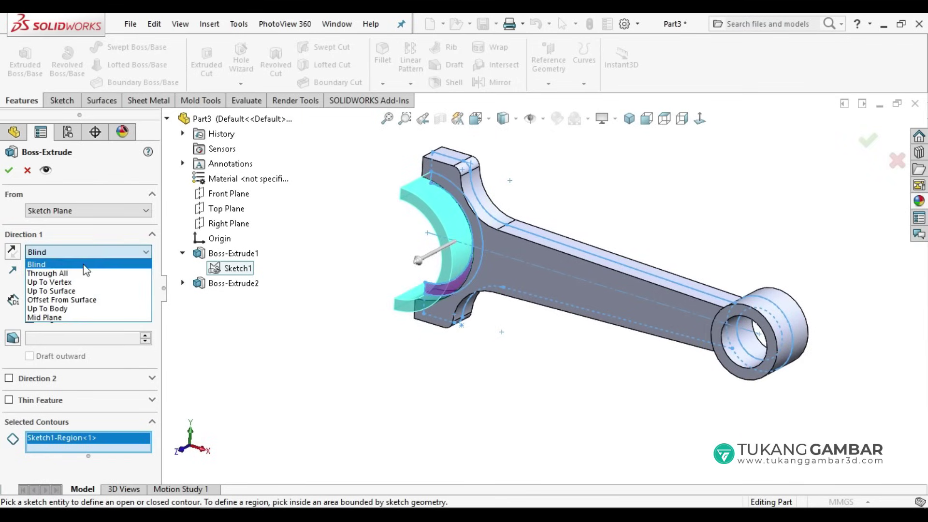
{"action": "left_click", "coordinate": [83, 314]}
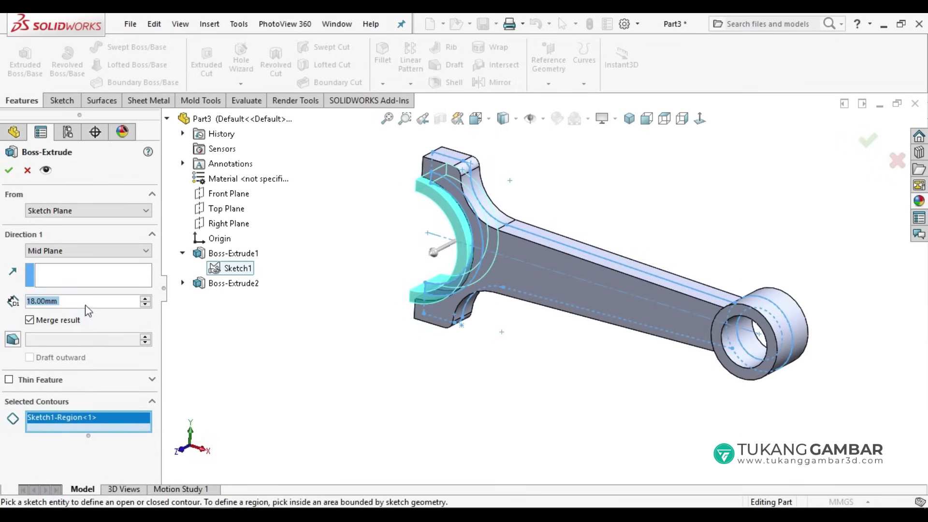
{"action": "type", "text": "25"}
{"action": "key", "text": "Return"}
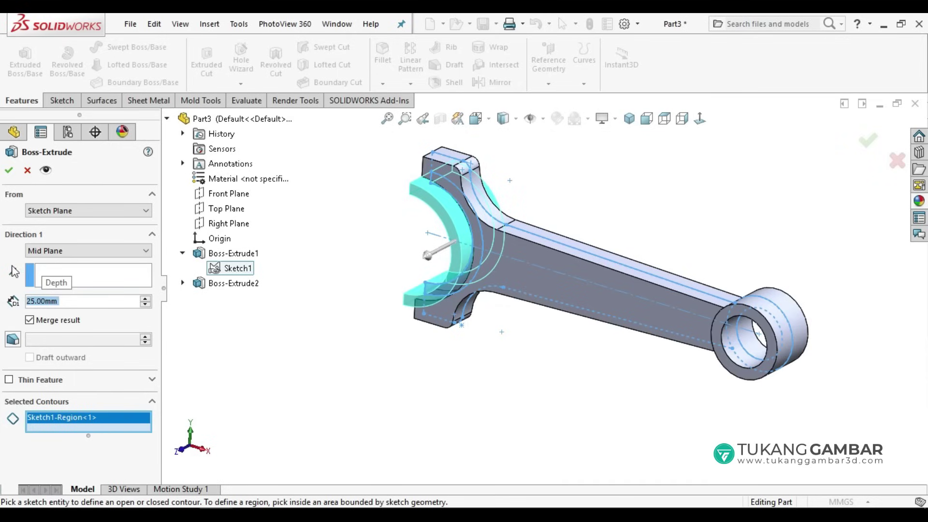
{"action": "left_click", "coordinate": [8, 172]}
{"action": "mouse_move", "coordinate": [476, 374]}
{"action": "middle_mouse_down"}
{"action": "mouse_move", "coordinate": [537, 329]}
{"action": "mouse_move", "coordinate": [556, 348]}
{"action": "mouse_move", "coordinate": [504, 341]}
{"action": "mouse_move", "coordinate": [499, 332]}
{"action": "mouse_move", "coordinate": [494, 361]}
{"action": "middle_mouse_up"}
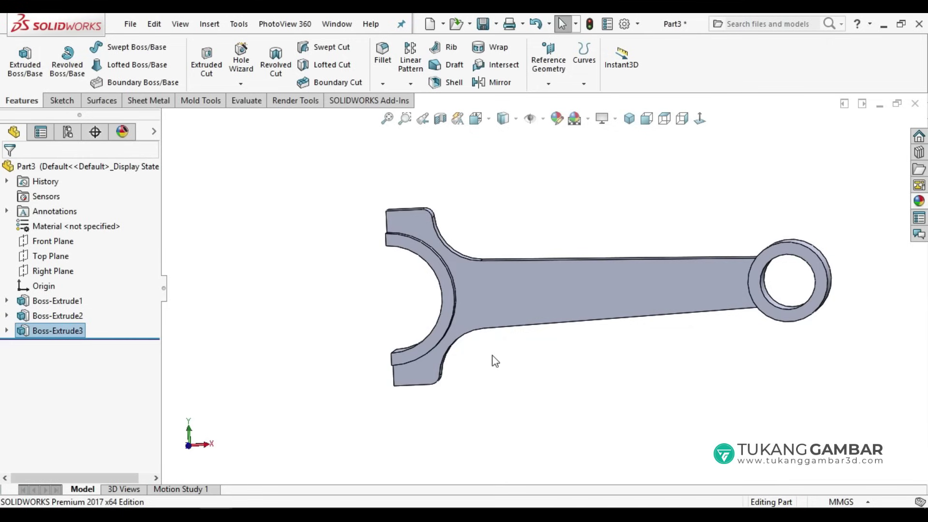
Start a new sketch on the rod's front face, viewed normal to it.
{"action": "left_click", "coordinate": [643, 281]}
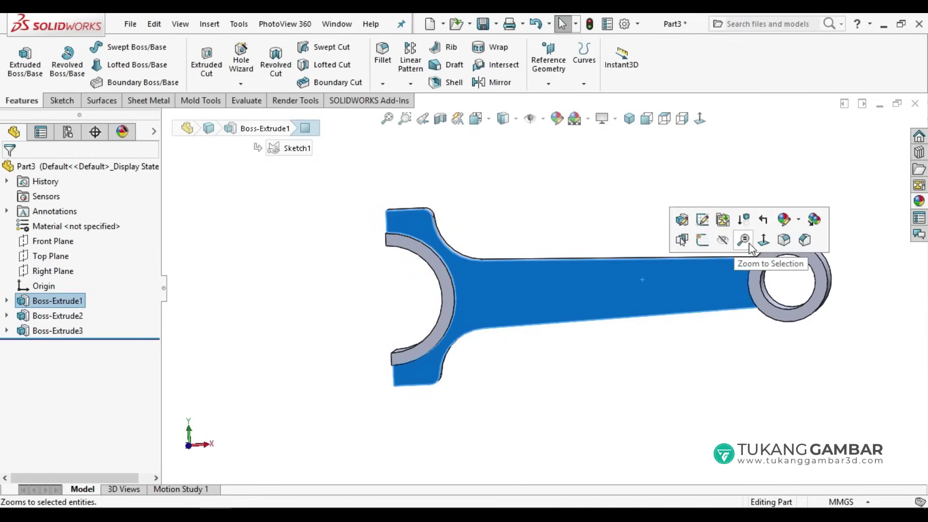
{"action": "left_click", "coordinate": [764, 242]}
{"action": "left_click", "coordinate": [536, 274]}
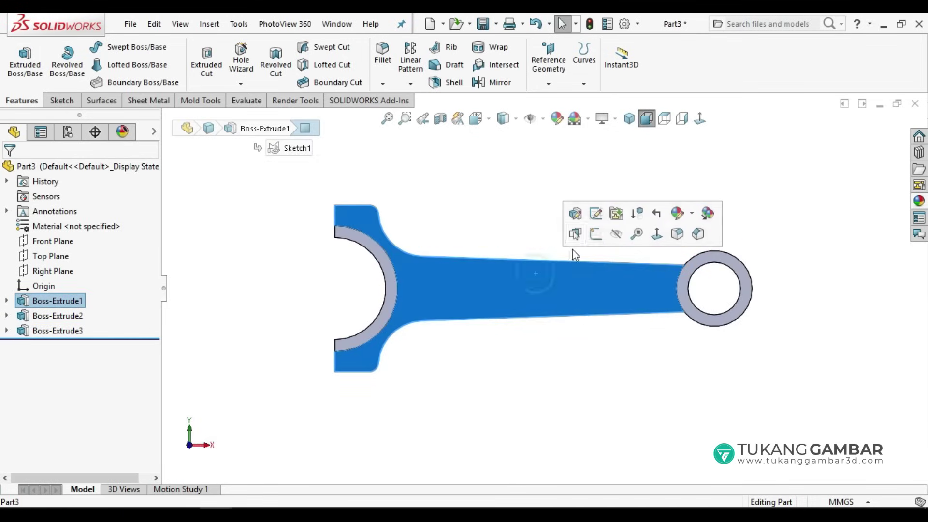
{"action": "left_click", "coordinate": [597, 235]}
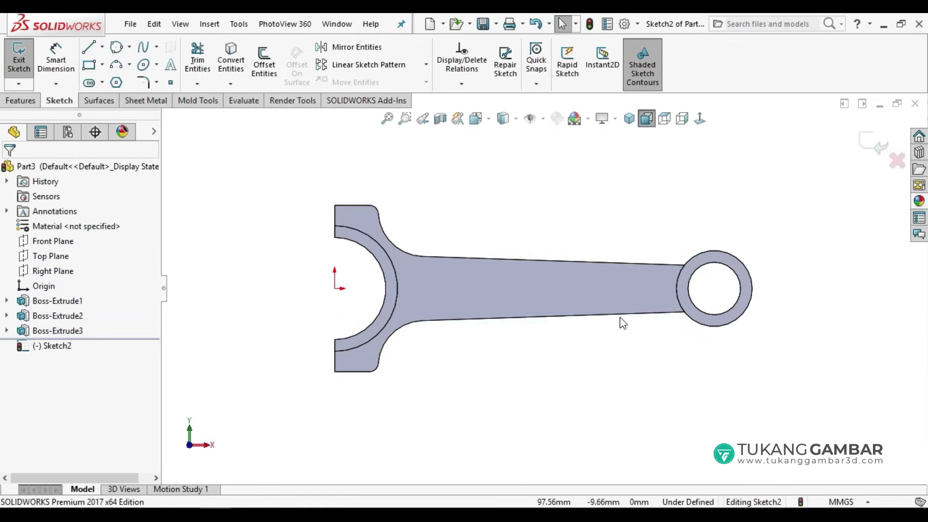
{"action": "key", "text": "f"}
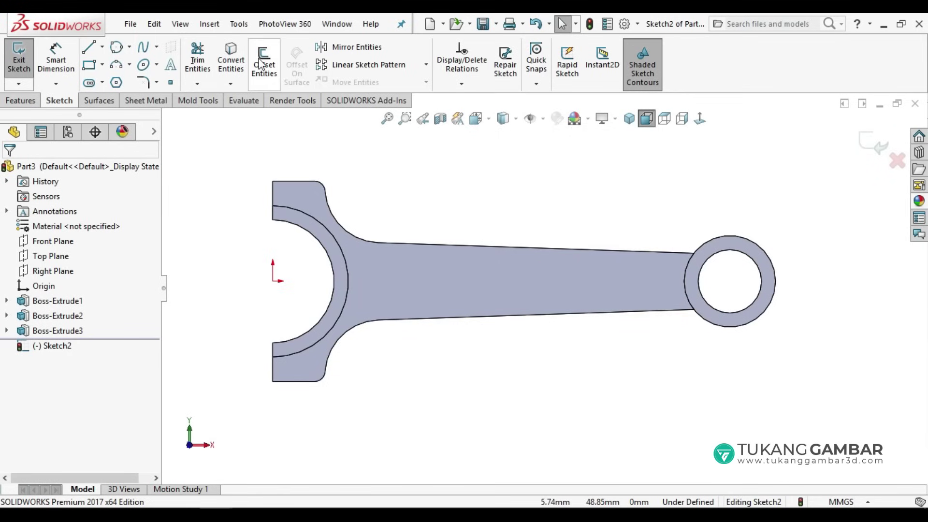
Offset the arm's upper and lower edges 4 mm inward.
{"action": "left_click", "coordinate": [261, 63]}
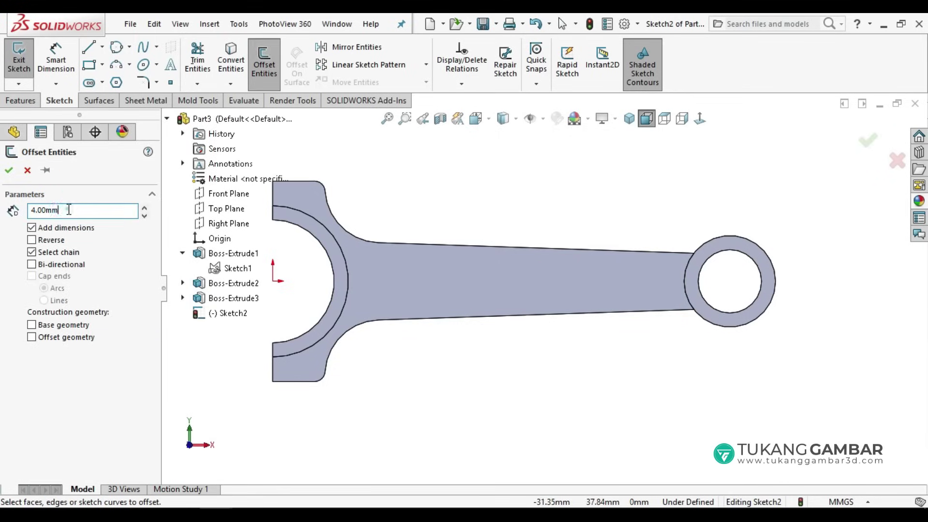
{"action": "left_click", "coordinate": [495, 246]}
{"action": "left_click", "coordinate": [492, 285]}
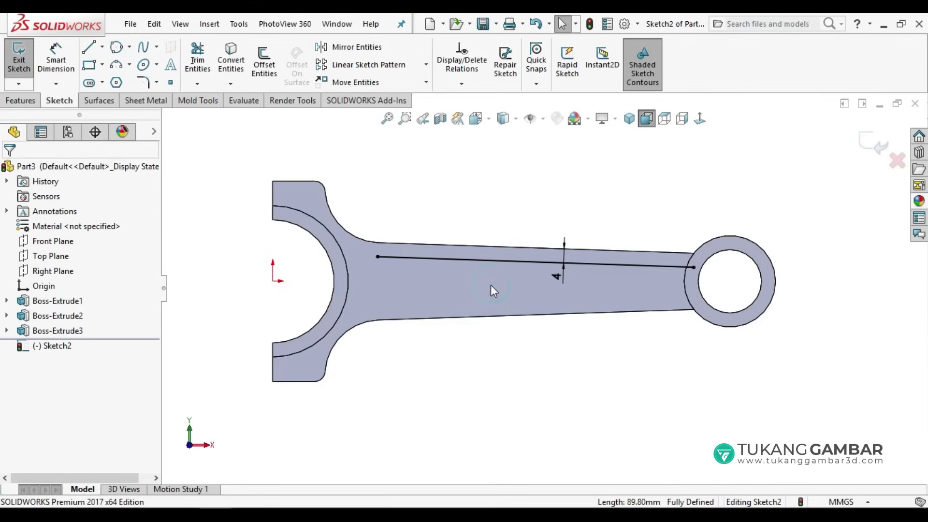
{"action": "left_click", "coordinate": [270, 63]}
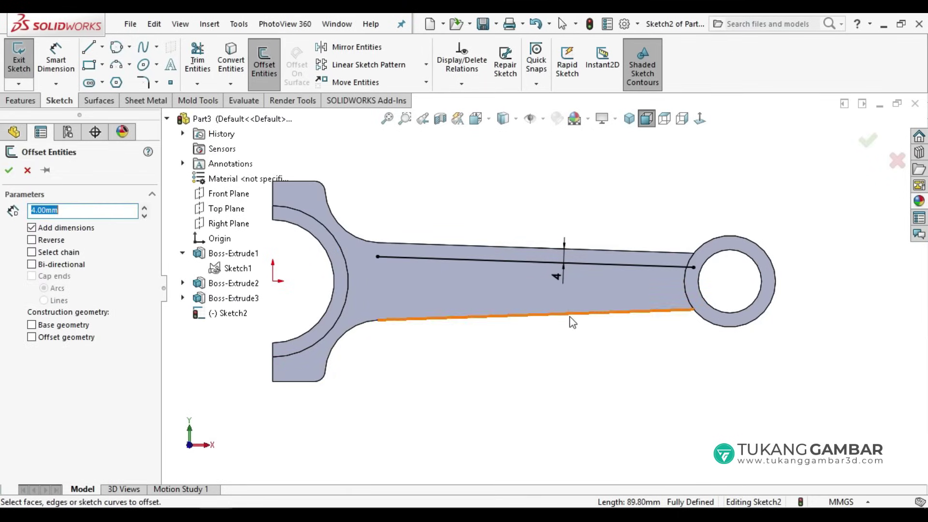
{"action": "left_click", "coordinate": [505, 315]}
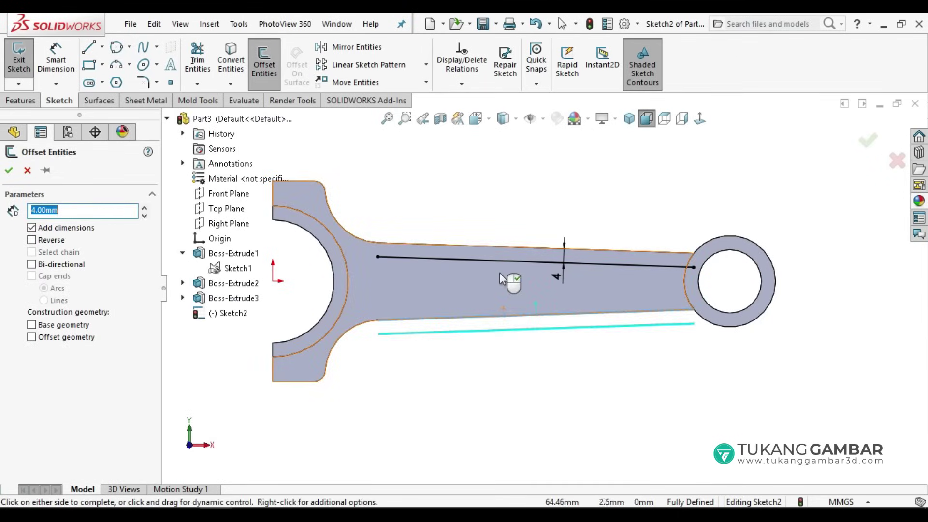
{"action": "left_click", "coordinate": [500, 272]}
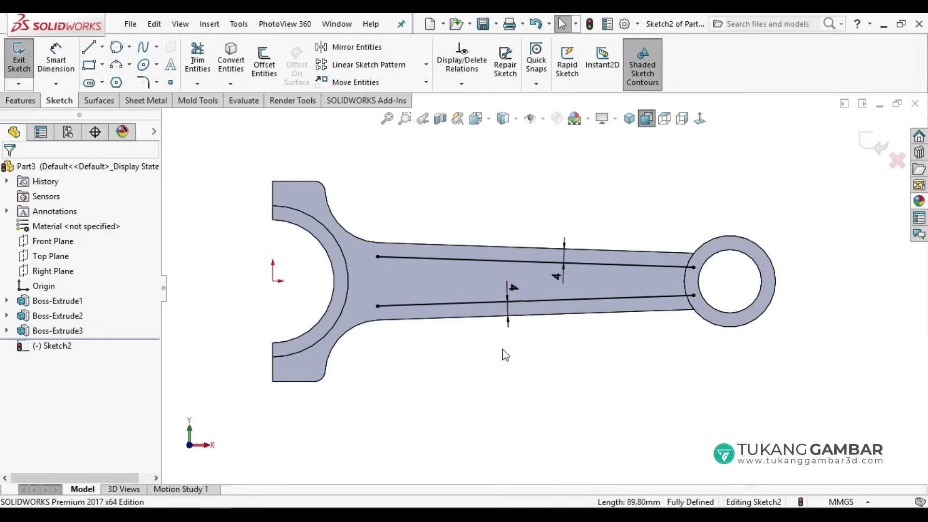
Draw two three-point circles tangent to both offset lines, one at each end.
{"action": "left_click", "coordinate": [130, 48]}
{"action": "left_click", "coordinate": [142, 82]}
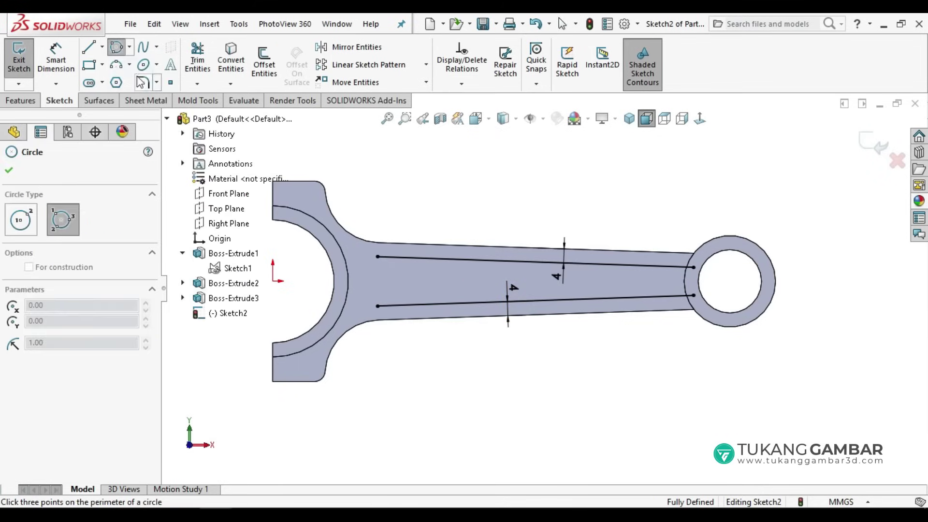
{"action": "left_click", "coordinate": [422, 258]}
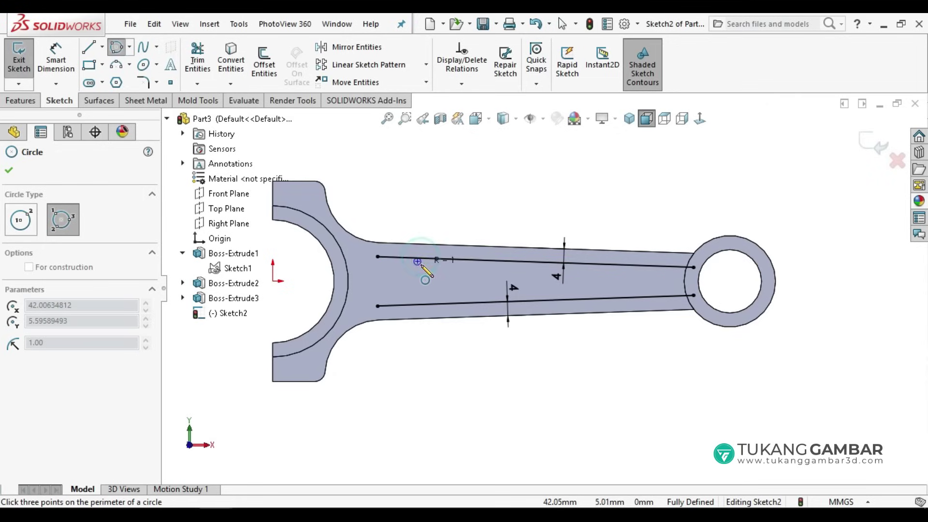
{"action": "left_click", "coordinate": [423, 305]}
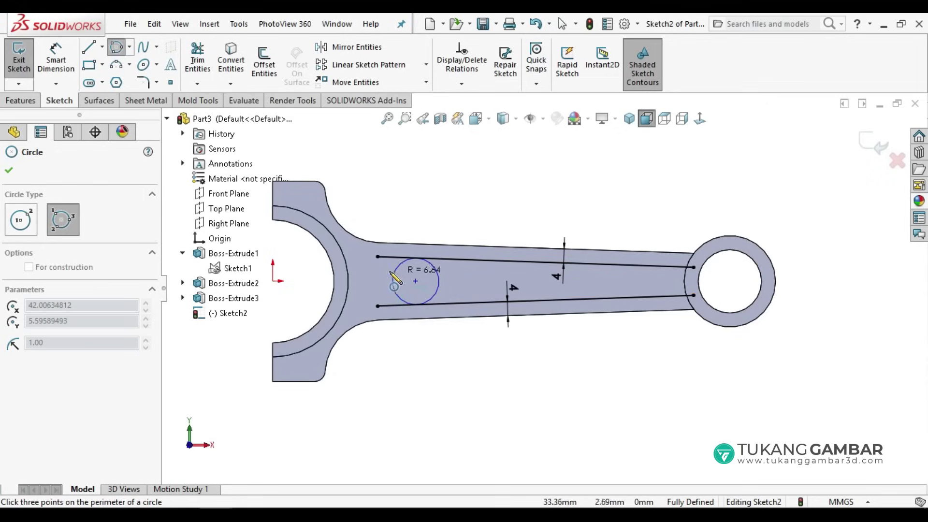
{"action": "left_click", "coordinate": [413, 281]}
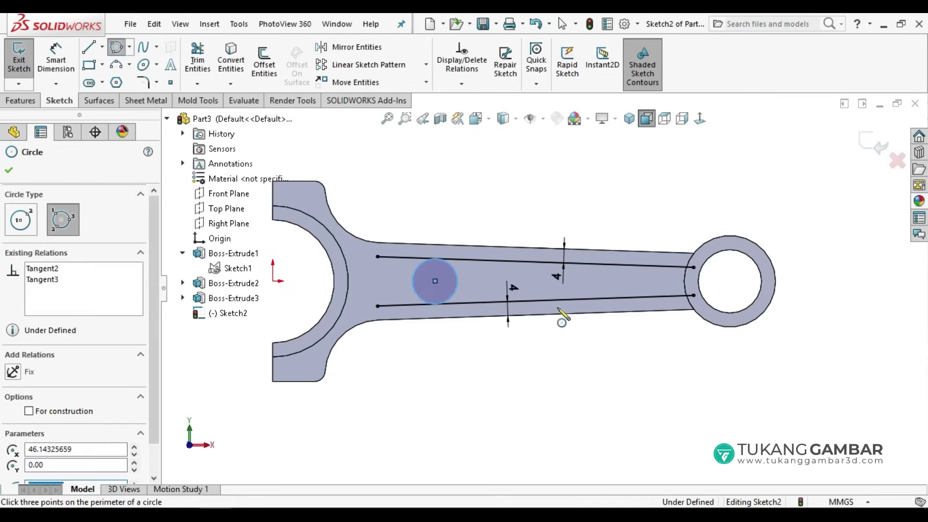
{"action": "left_click", "coordinate": [621, 268]}
{"action": "left_click", "coordinate": [624, 299]}
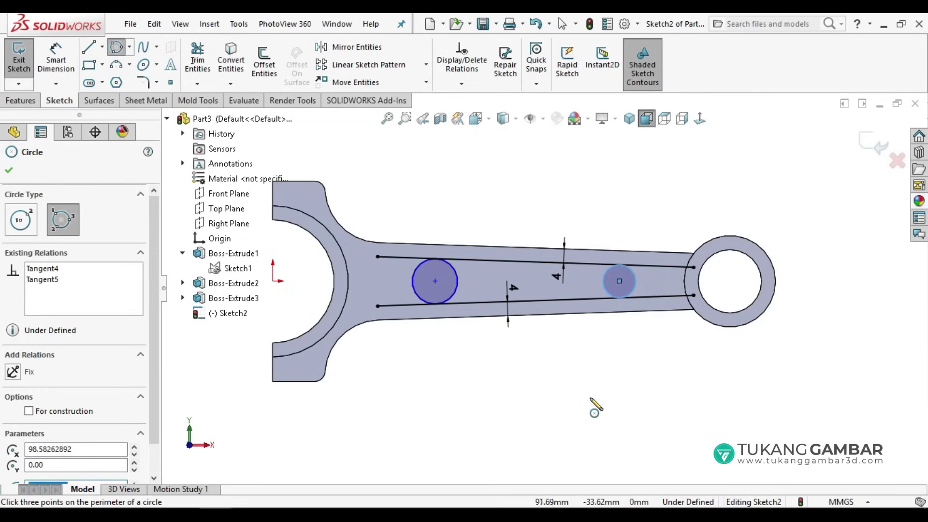
Power-trim the line ends and circles to leave a rounded-end slot.
{"action": "left_click", "coordinate": [197, 59]}
{"action": "left_click_drag", "start_coordinate": [408, 213], "coordinate": [392, 341]}
{"action": "left_click_drag", "start_coordinate": [663, 236], "coordinate": [660, 330]}
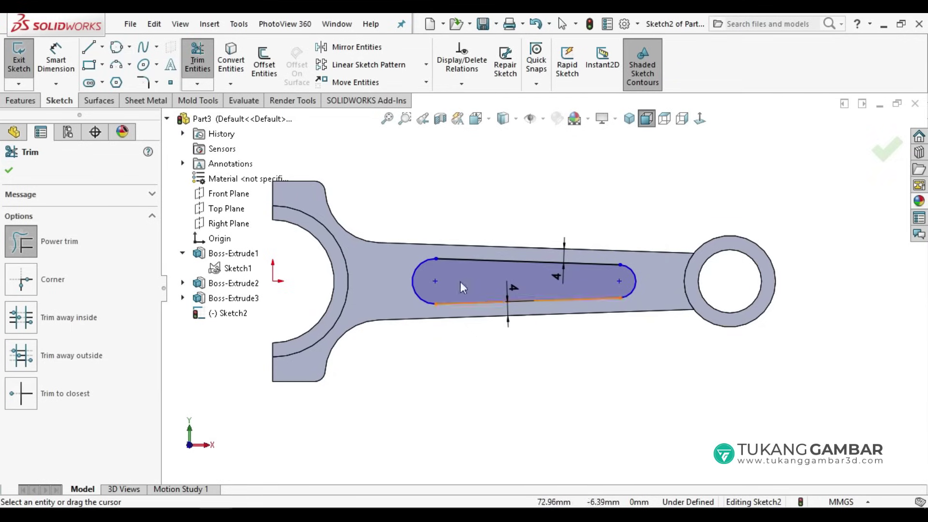
{"action": "left_click", "coordinate": [70, 52]}
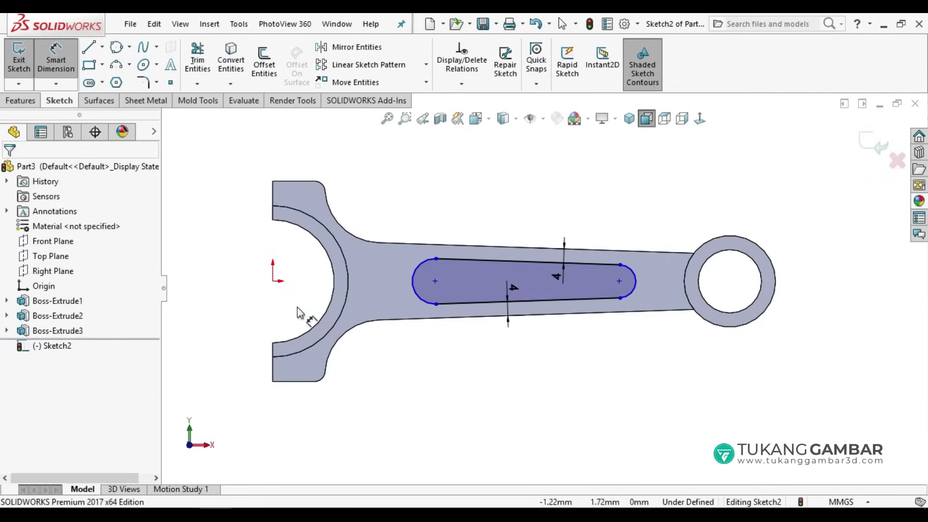
Dimension the slot's left arc centre 40 mm horizontally from the origin.
{"action": "left_click", "coordinate": [435, 281]}
{"action": "left_click", "coordinate": [275, 282]}
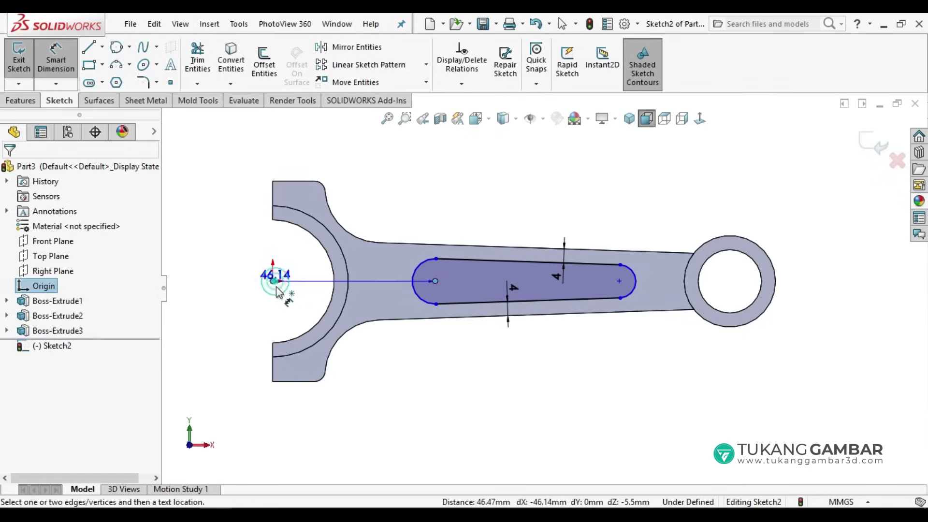
{"action": "left_click", "coordinate": [364, 419]}
{"action": "type", "text": "4"}
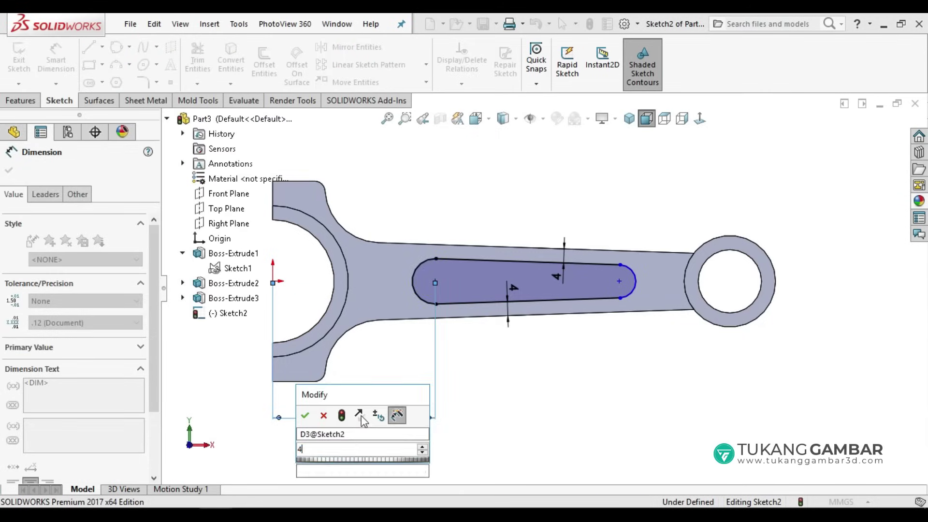
{"action": "type", "text": "0"}
{"action": "key", "text": "Return"}
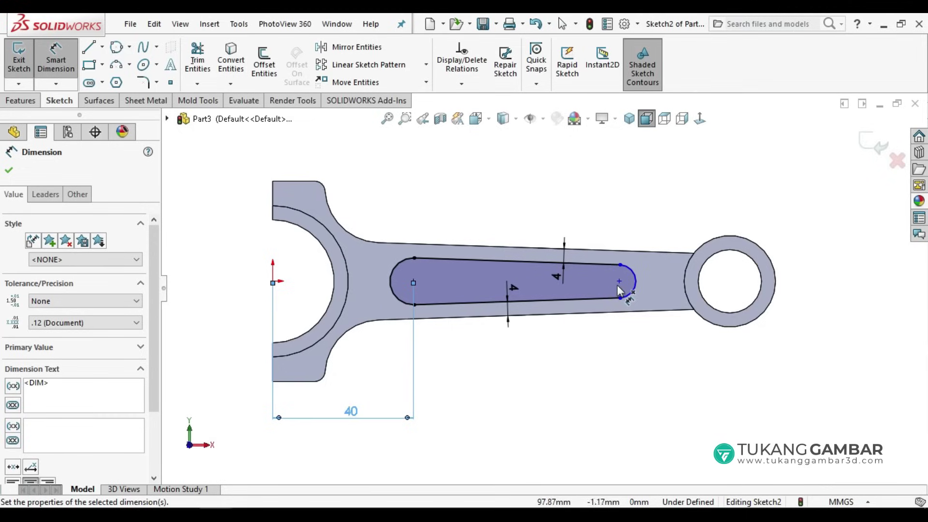
Dimension the slot's arc centres 60 mm apart, then edit that distance to 65 mm.
{"action": "left_click", "coordinate": [619, 282]}
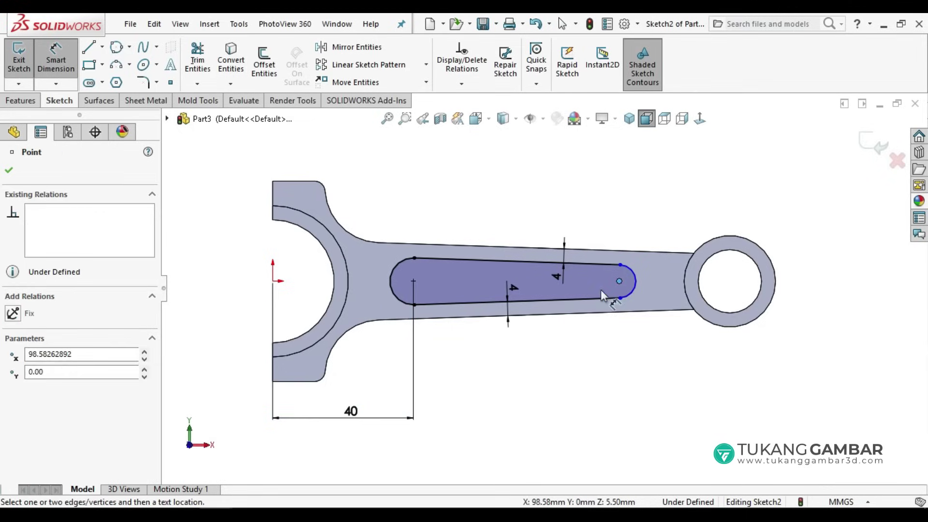
{"action": "left_click", "coordinate": [413, 282]}
{"action": "left_click", "coordinate": [506, 416]}
{"action": "type", "text": "60"}
{"action": "key", "text": "Return"}
{"action": "double_click", "coordinate": [501, 415]}
{"action": "type", "text": "65"}
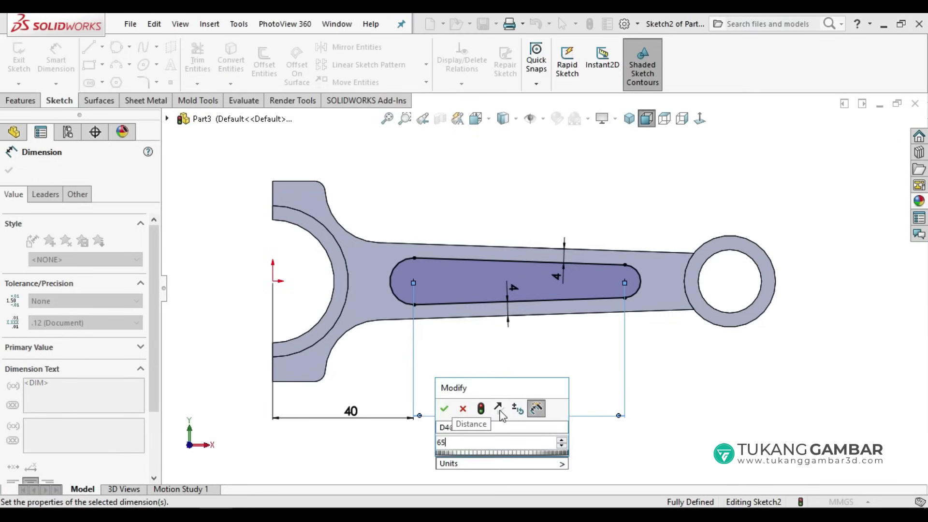
{"action": "key", "text": "Return"}
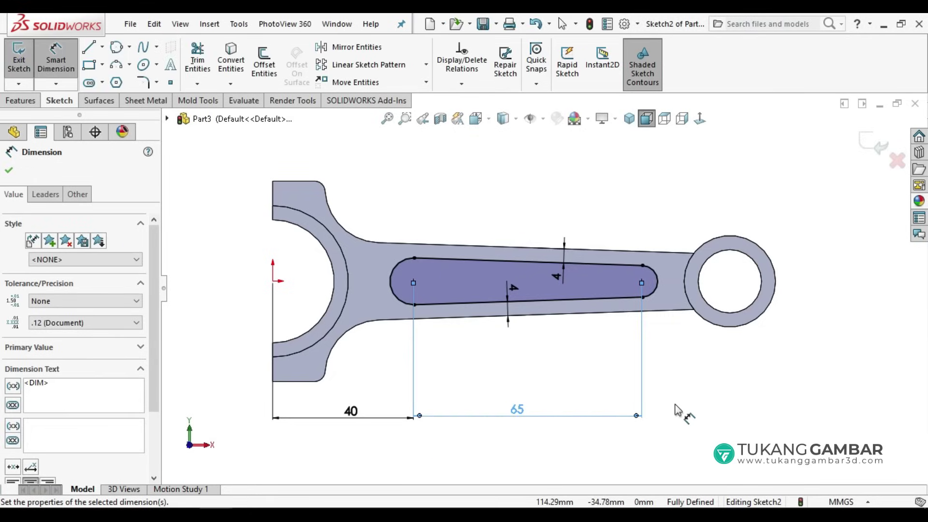
{"action": "left_click", "coordinate": [677, 411]}
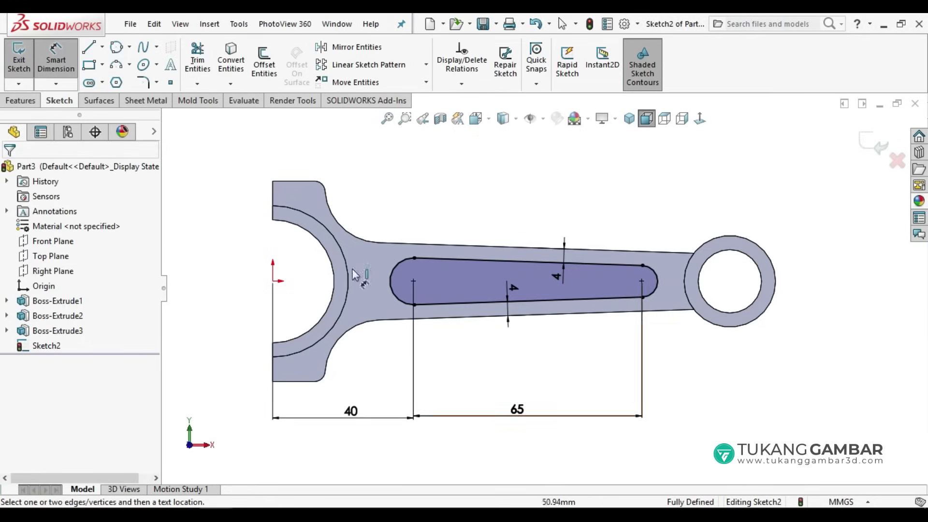
{"action": "left_click", "coordinate": [35, 102]}
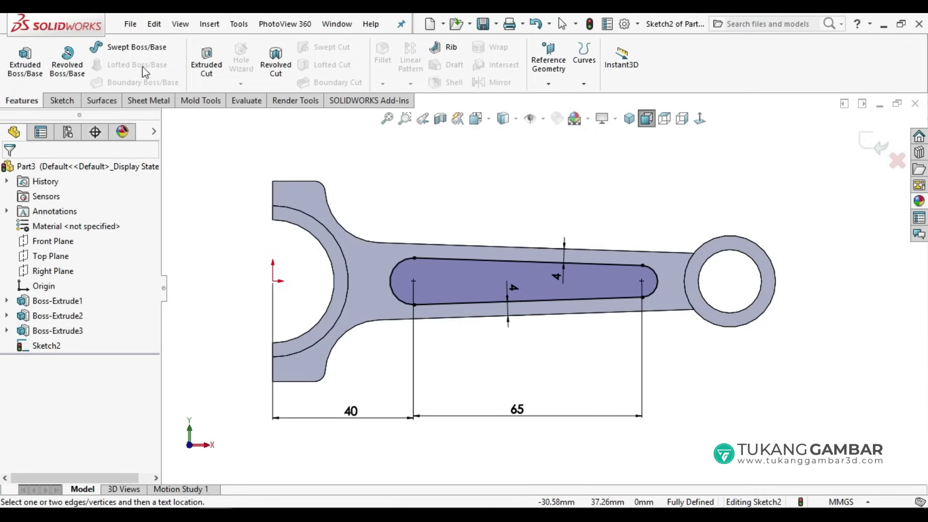
Extrude-cut the slot sketch to a Blind depth of 2.5 mm.
{"action": "left_click", "coordinate": [198, 63]}
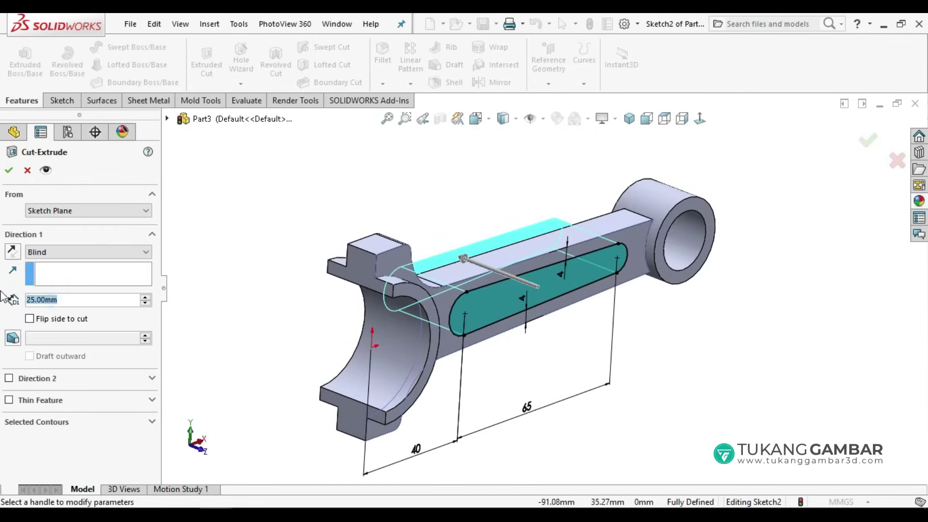
{"action": "type", "text": "2.5"}
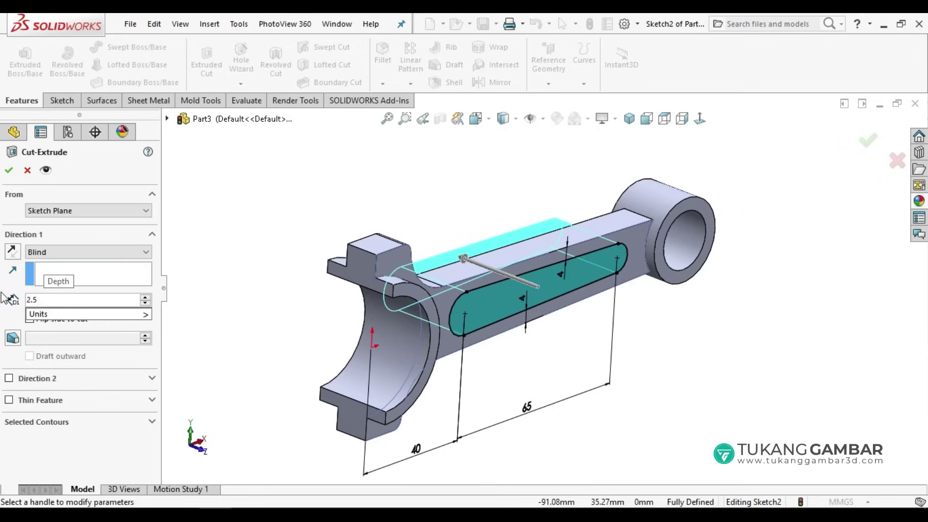
{"action": "key", "text": "Return"}
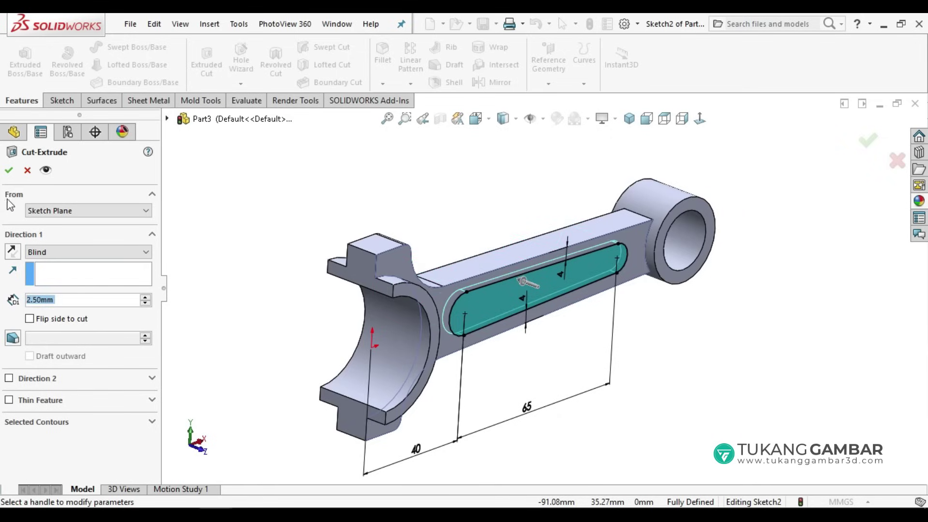
{"action": "left_click", "coordinate": [8, 171]}
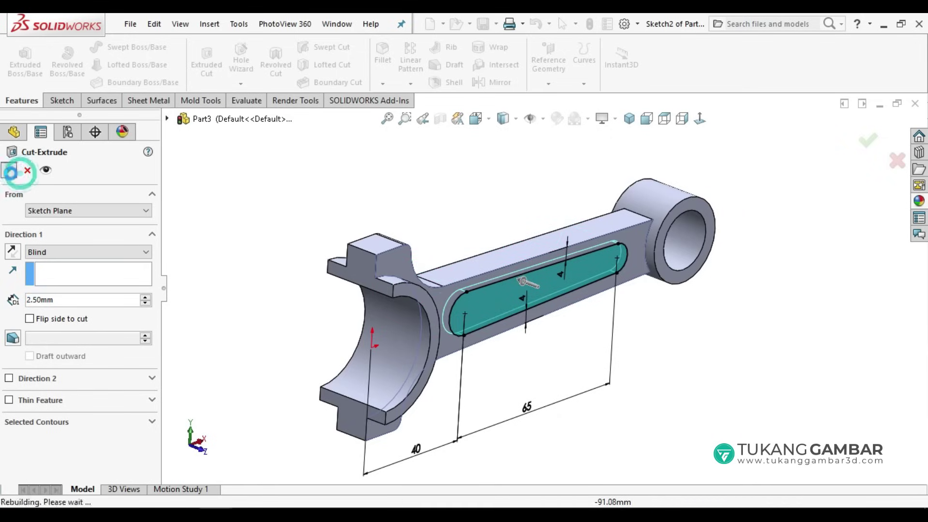
Mirror Cut-Extrude1 across the Front Plane onto the rod's opposite face.
{"action": "left_click", "coordinate": [421, 216]}
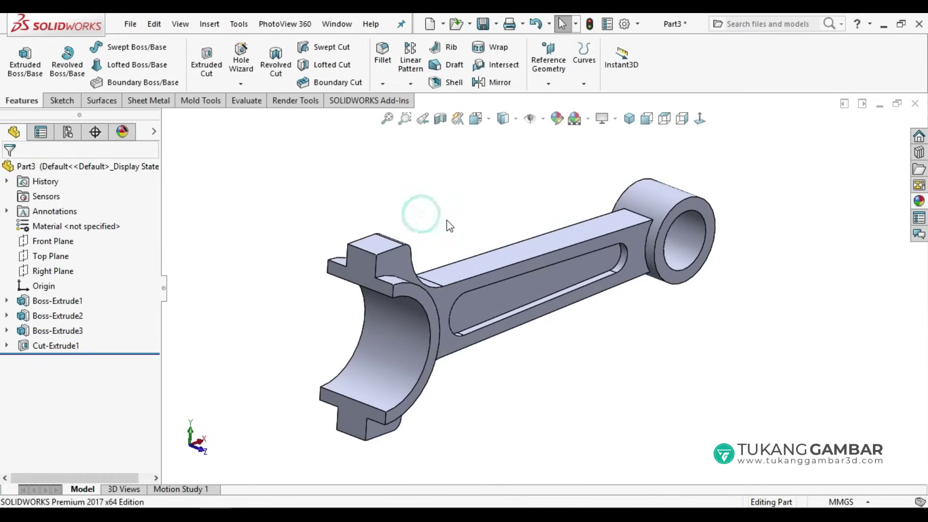
{"action": "left_click", "coordinate": [481, 87]}
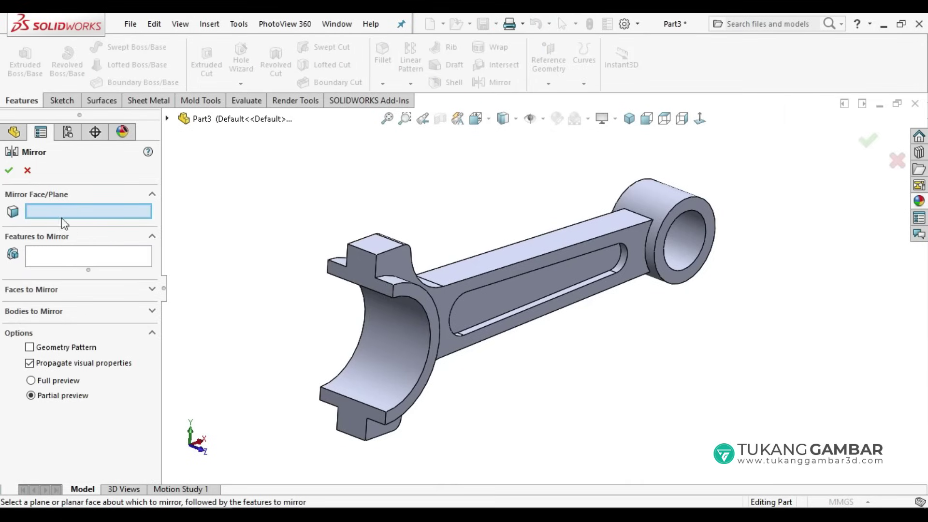
{"action": "left_click", "coordinate": [167, 119]}
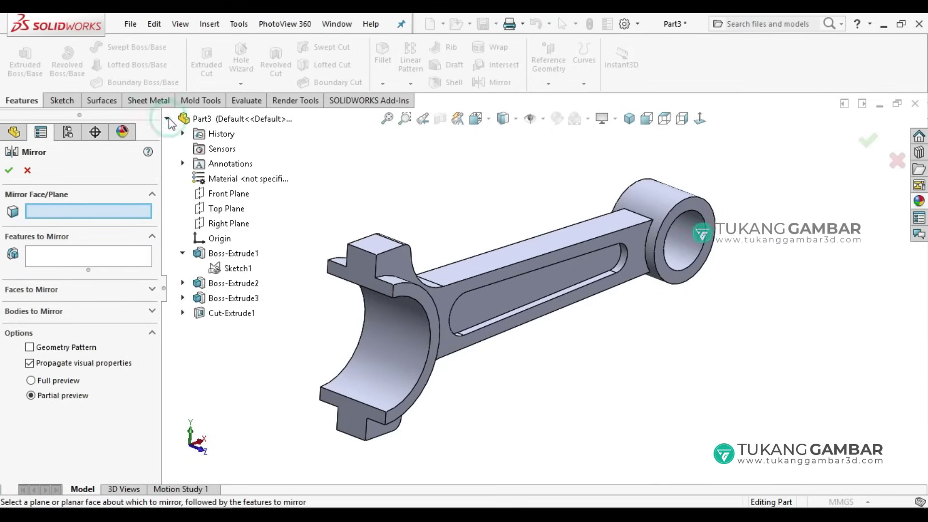
{"action": "left_click", "coordinate": [224, 198]}
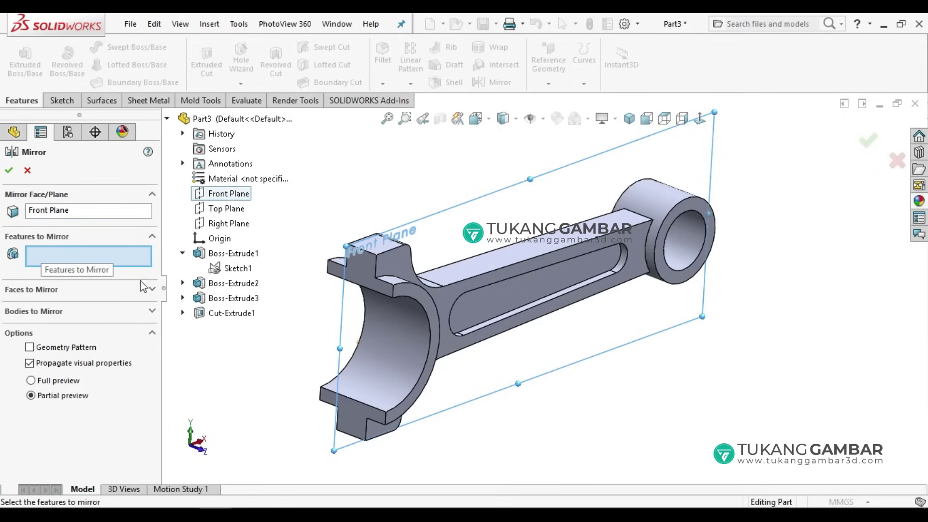
{"action": "left_click", "coordinate": [233, 316]}
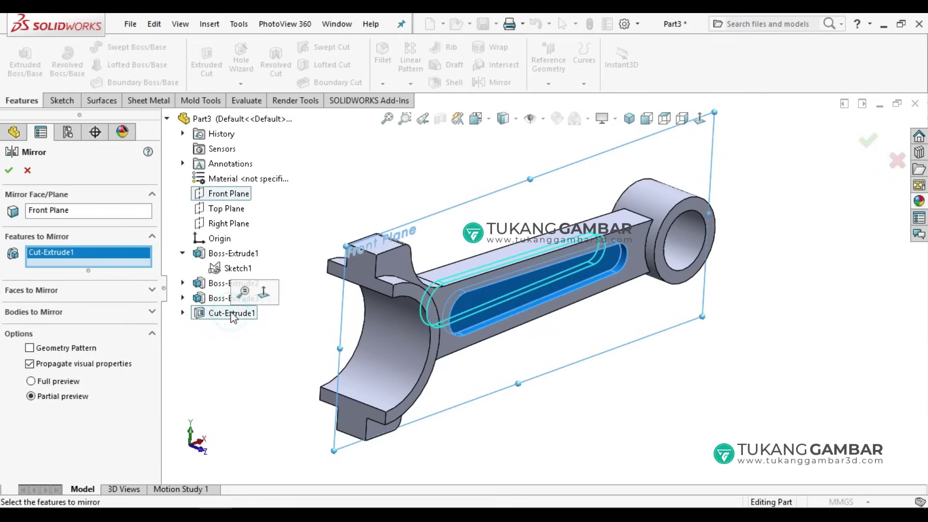
{"action": "middle_click_drag", "start_coordinate": [291, 351], "coordinate": [356, 404]}
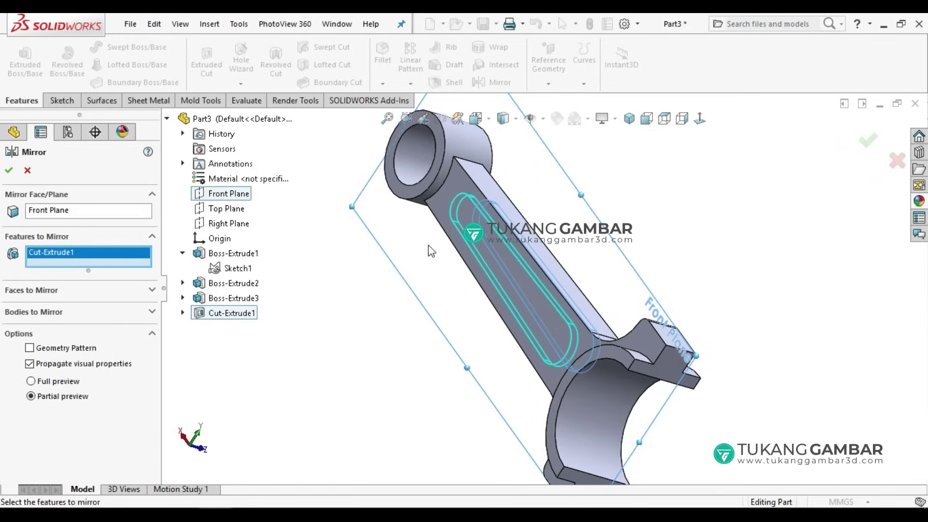
{"action": "left_click", "coordinate": [9, 171]}
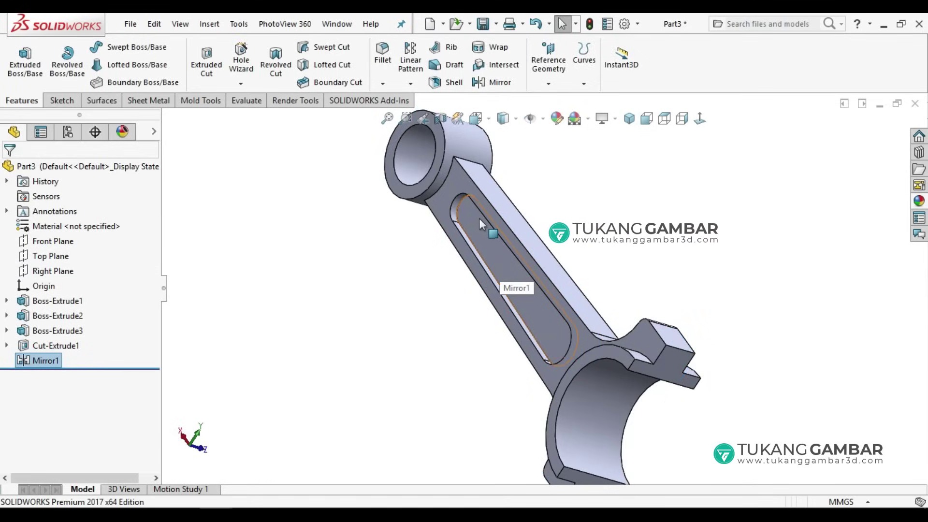
Open Sketch3 on the big-end cap's flat end face, viewed Normal To.
{"action": "mouse_move", "coordinate": [537, 347]}
{"action": "middle_mouse_down"}
{"action": "mouse_move", "coordinate": [535, 312]}
{"action": "mouse_move", "coordinate": [561, 393]}
{"action": "mouse_move", "coordinate": [555, 360]}
{"action": "middle_mouse_up"}
{"action": "left_click", "coordinate": [555, 361]}
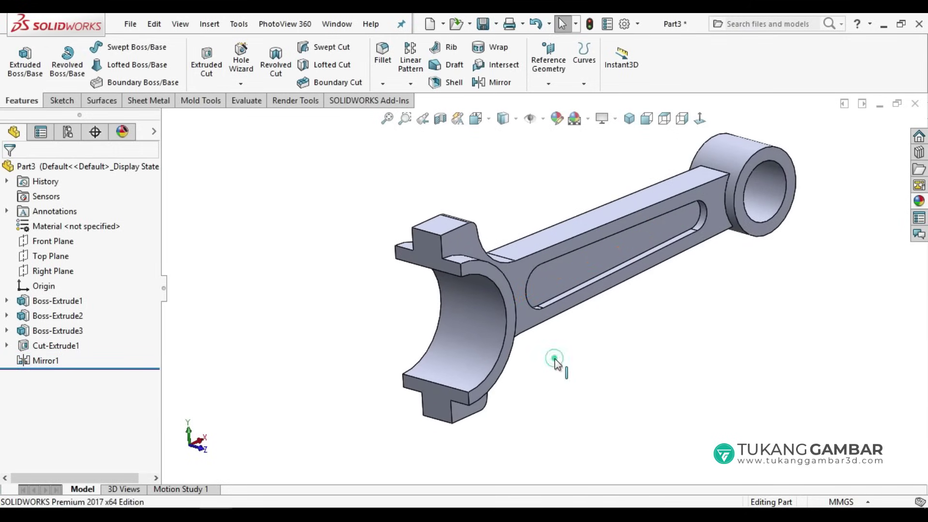
{"action": "left_click", "coordinate": [426, 248]}
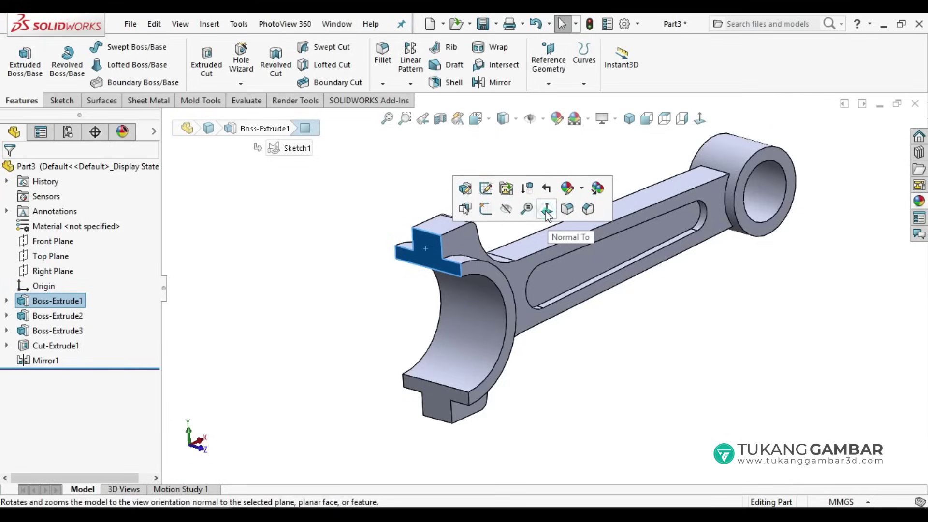
{"action": "left_click", "coordinate": [545, 211]}
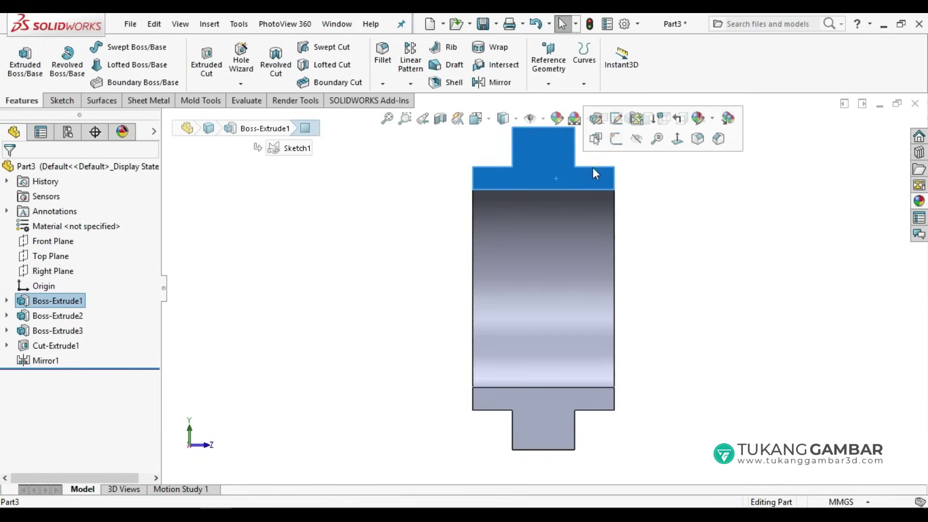
{"action": "left_click", "coordinate": [616, 139]}
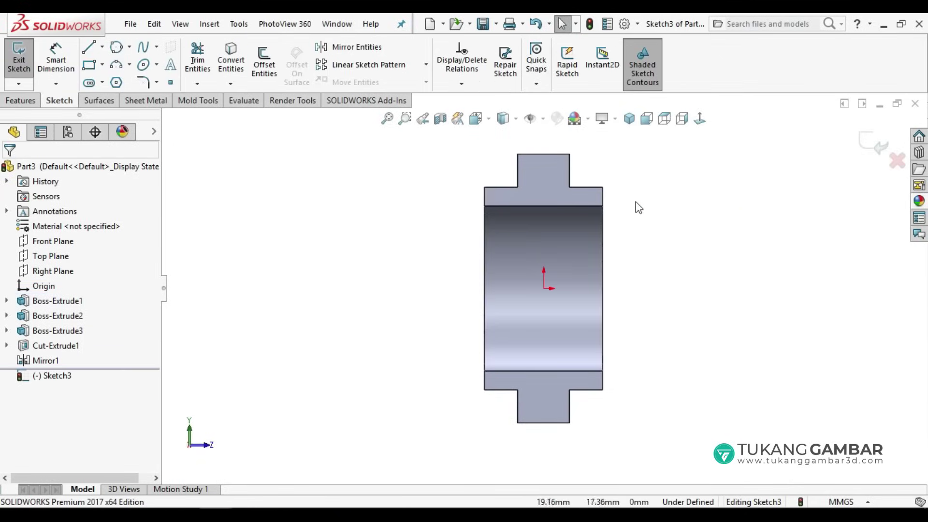
Draw a vertical centerline through each of the top and bottom lugs.
{"action": "left_click", "coordinate": [103, 47]}
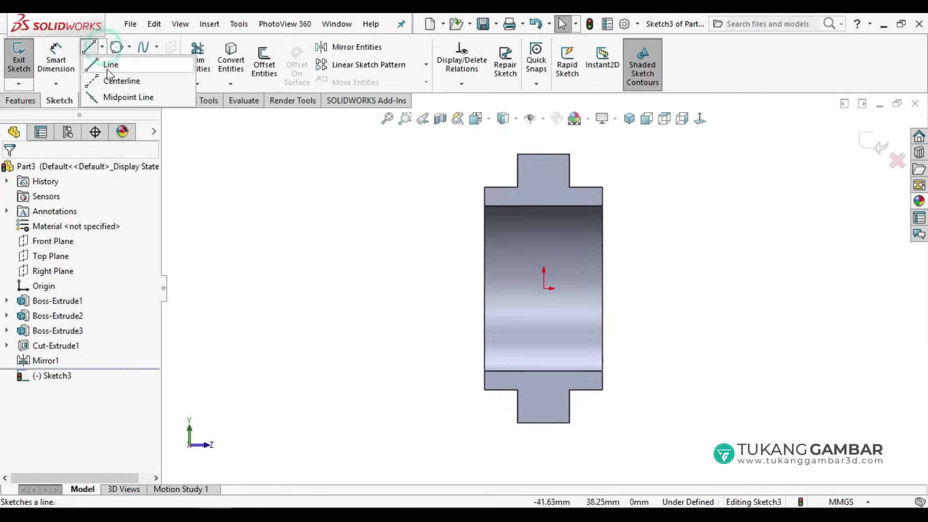
{"action": "left_click", "coordinate": [111, 79]}
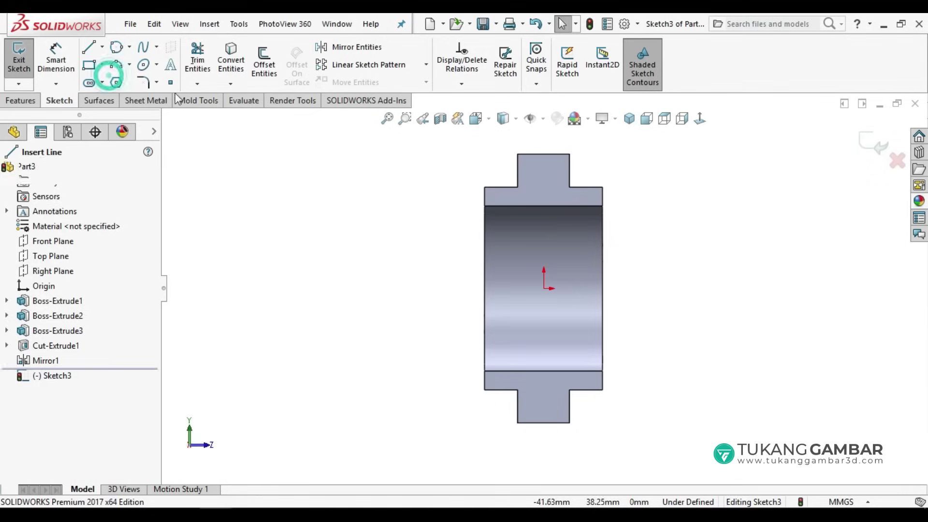
{"action": "left_click", "coordinate": [543, 153]}
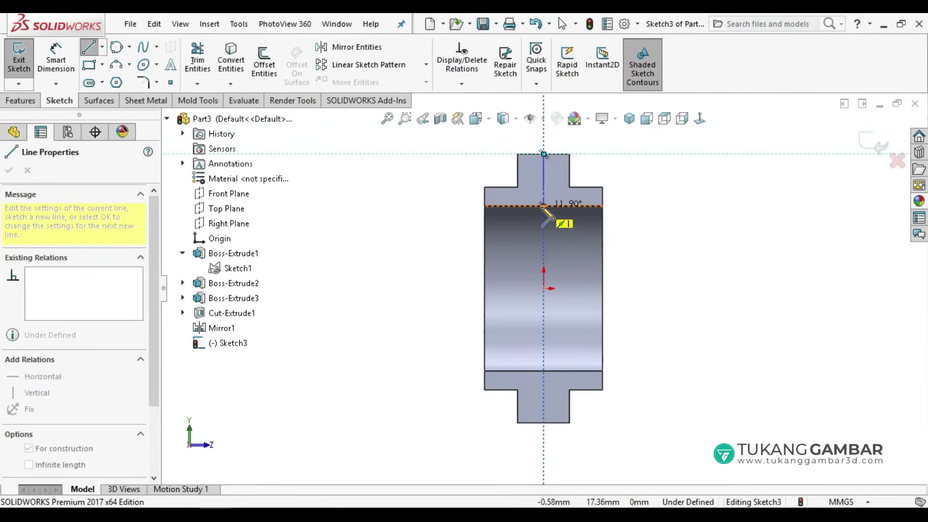
{"action": "left_click", "coordinate": [544, 206]}
{"action": "right_click", "coordinate": [671, 204]}
{"action": "left_click", "coordinate": [693, 208]}
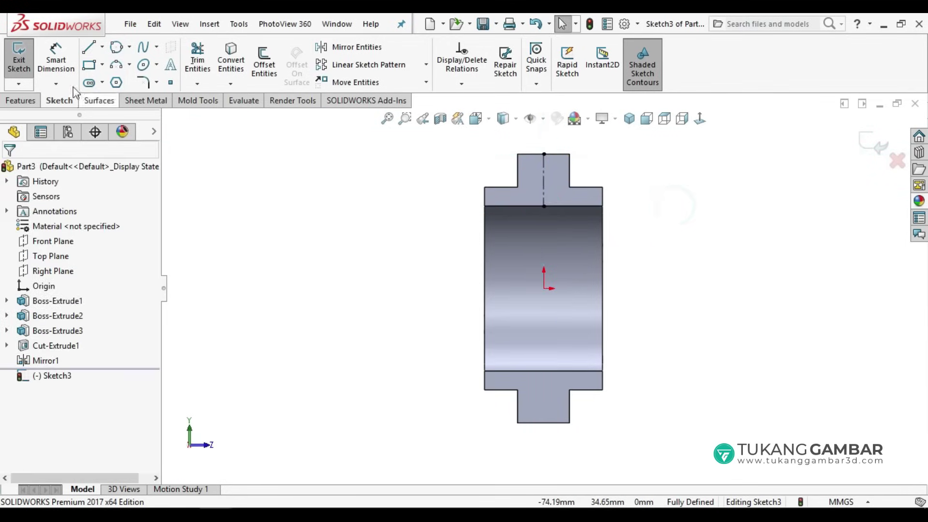
{"action": "left_click", "coordinate": [103, 47]}
{"action": "left_click", "coordinate": [111, 79]}
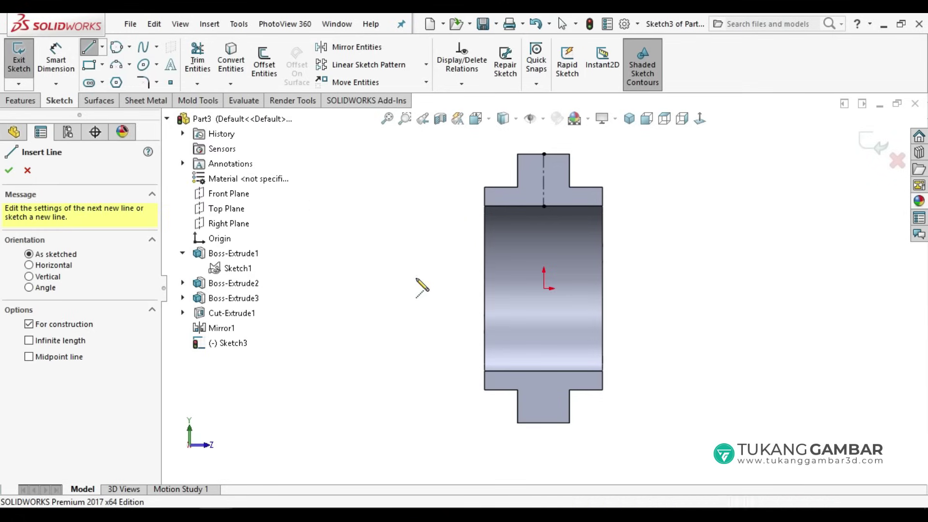
{"action": "left_click", "coordinate": [544, 371]}
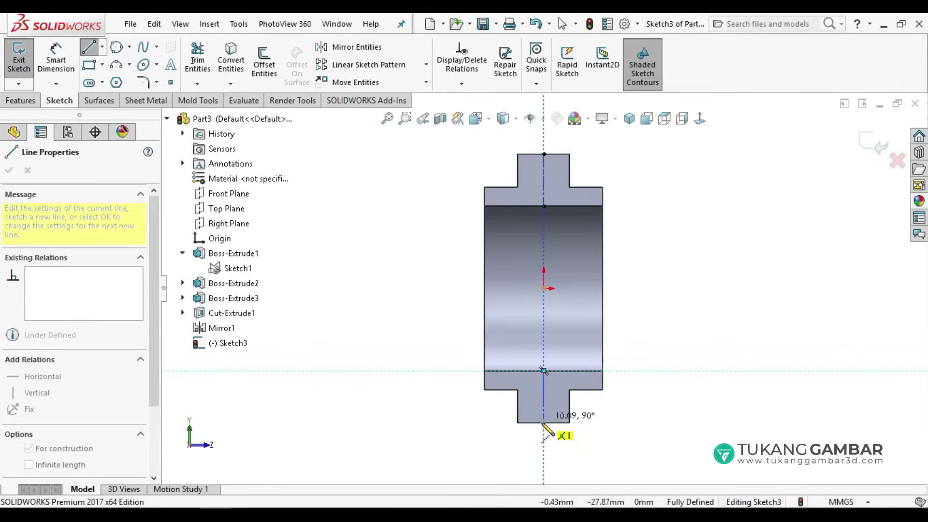
{"action": "left_click", "coordinate": [543, 424]}
{"action": "right_click", "coordinate": [706, 287]}
{"action": "left_click", "coordinate": [721, 348]}
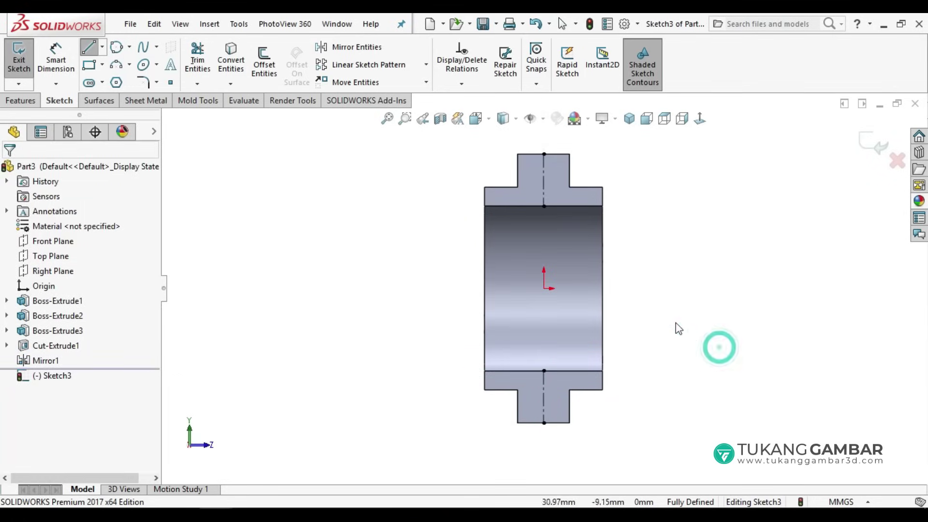
Draw a circle on each lug's centerline, one top and one bottom.
{"action": "left_click", "coordinate": [129, 51]}
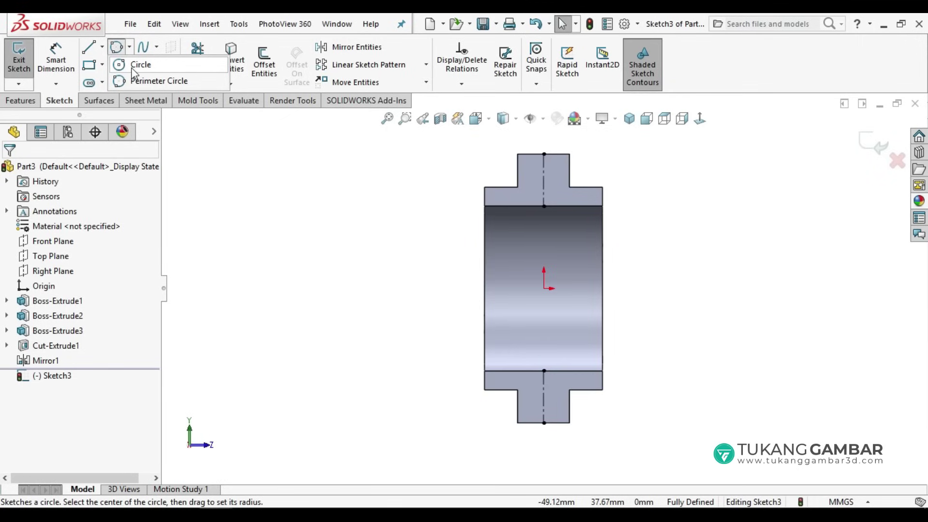
{"action": "left_click", "coordinate": [133, 71]}
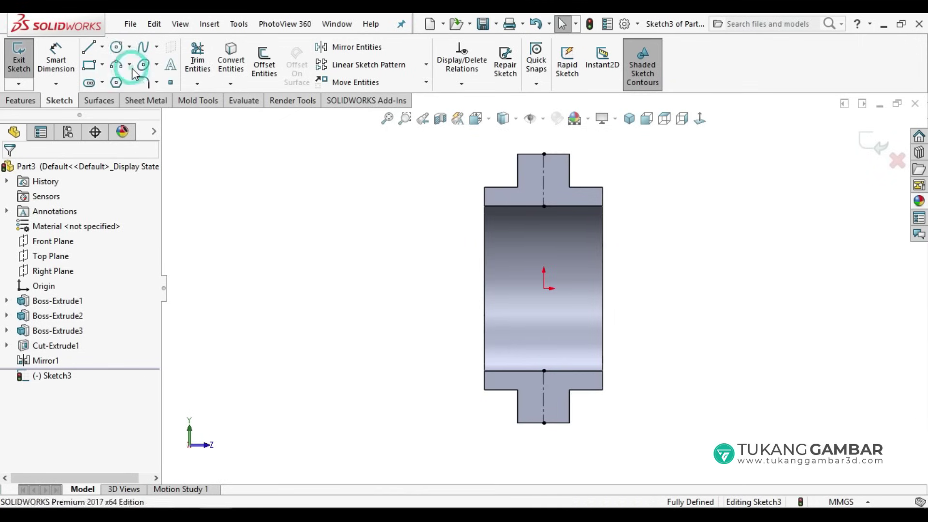
{"action": "left_click", "coordinate": [544, 180]}
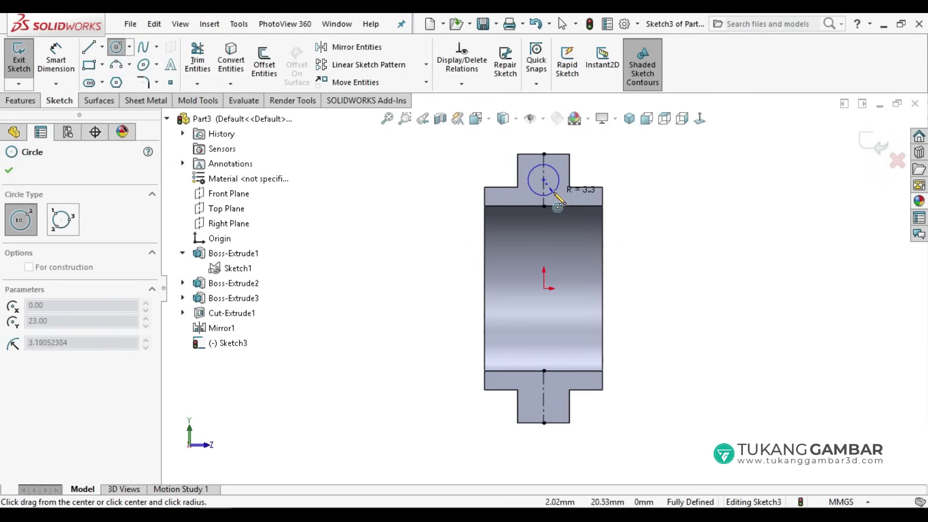
{"action": "left_click", "coordinate": [556, 194]}
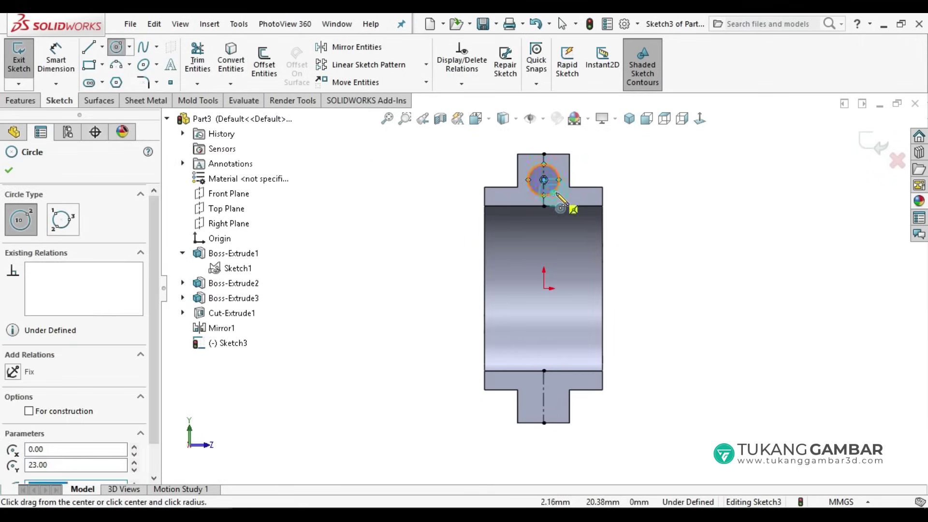
{"action": "left_click", "coordinate": [543, 397]}
{"action": "left_click", "coordinate": [555, 407]}
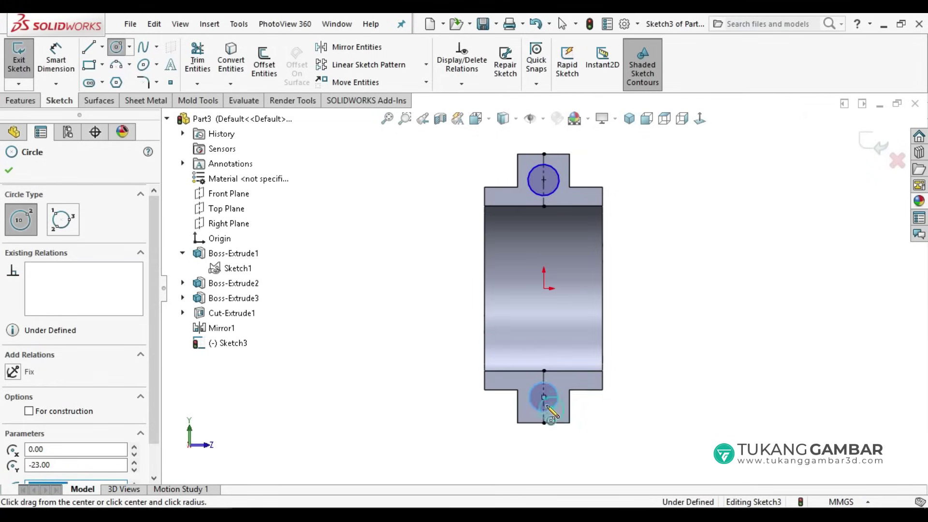
Dimension both lug circles to a 5 mm diameter.
{"action": "left_click", "coordinate": [55, 60]}
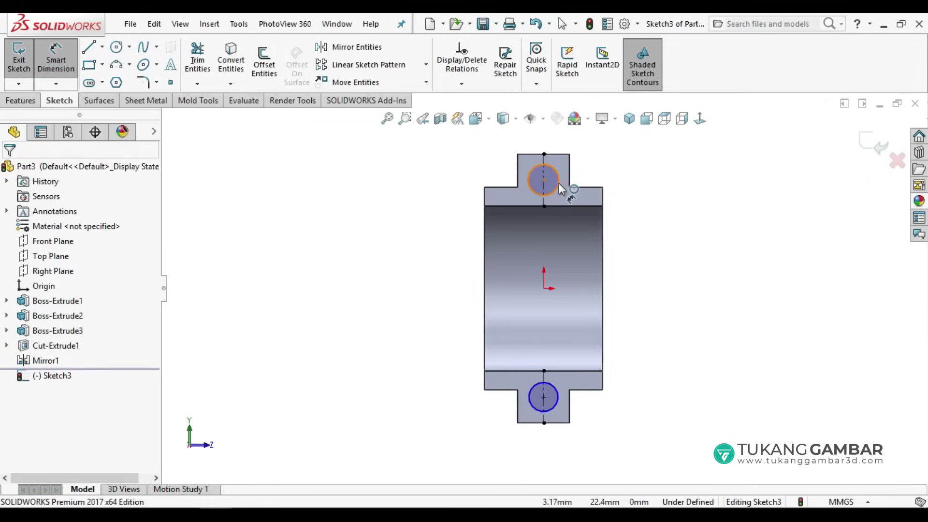
{"action": "left_click", "coordinate": [553, 173]}
{"action": "left_click", "coordinate": [599, 155]}
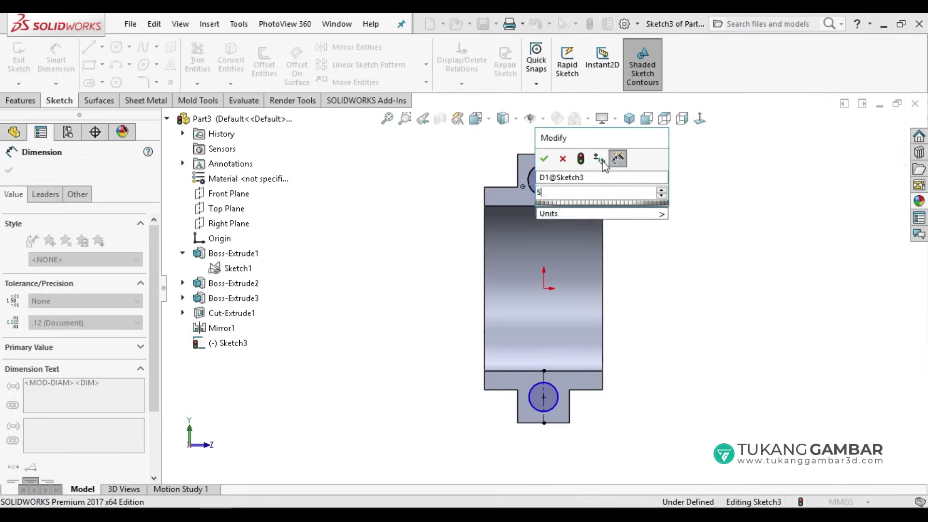
{"action": "type", "text": "5"}
{"action": "key", "text": "Return"}
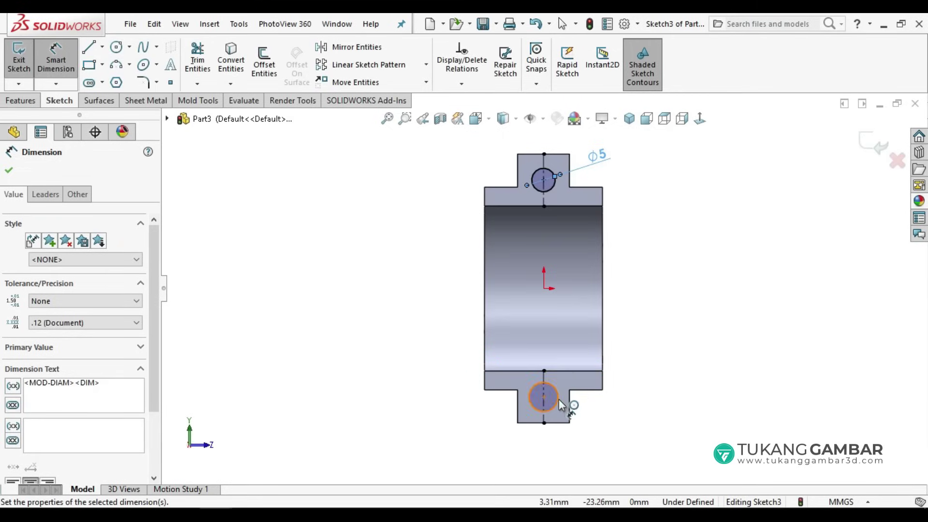
{"action": "left_click", "coordinate": [560, 405]}
{"action": "left_click", "coordinate": [601, 425]}
{"action": "key", "text": "Return"}
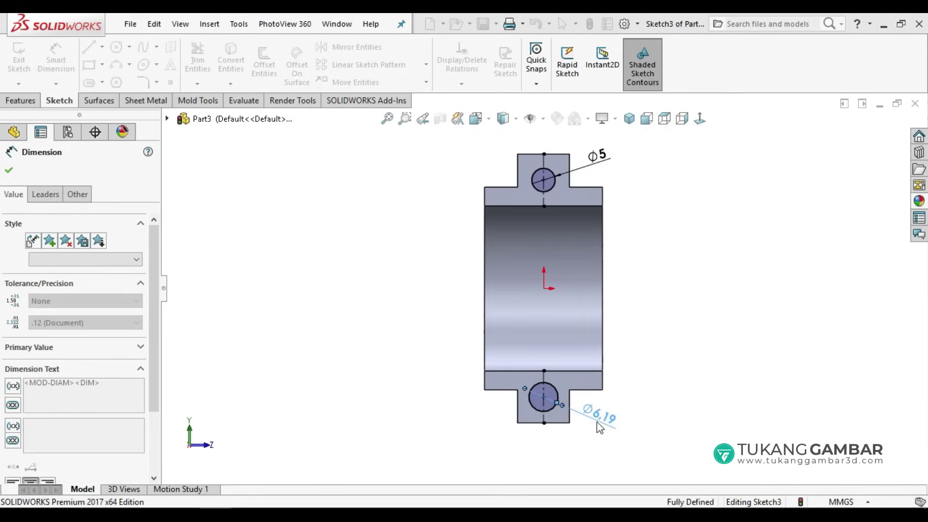
{"action": "type", "text": "5"}
{"action": "key", "text": "Return"}
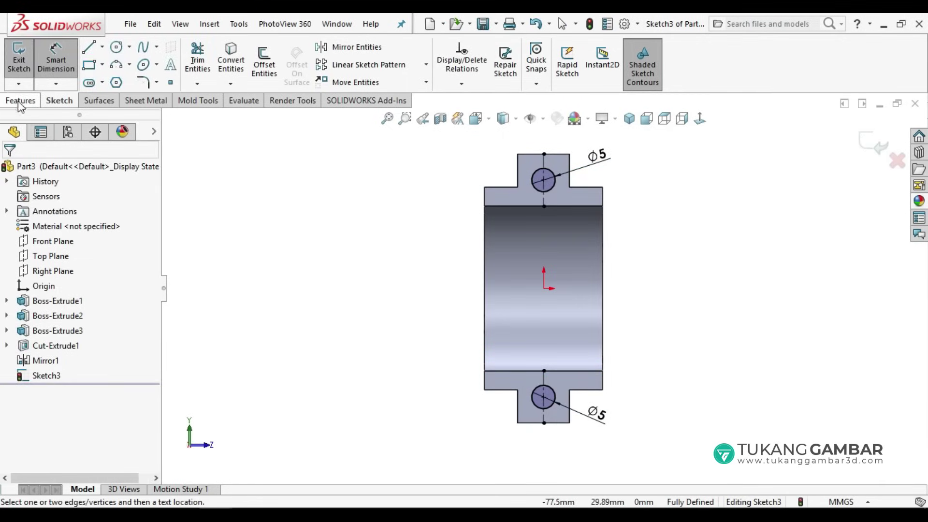
{"action": "left_click", "coordinate": [20, 103]}
{"action": "left_click", "coordinate": [205, 65]}
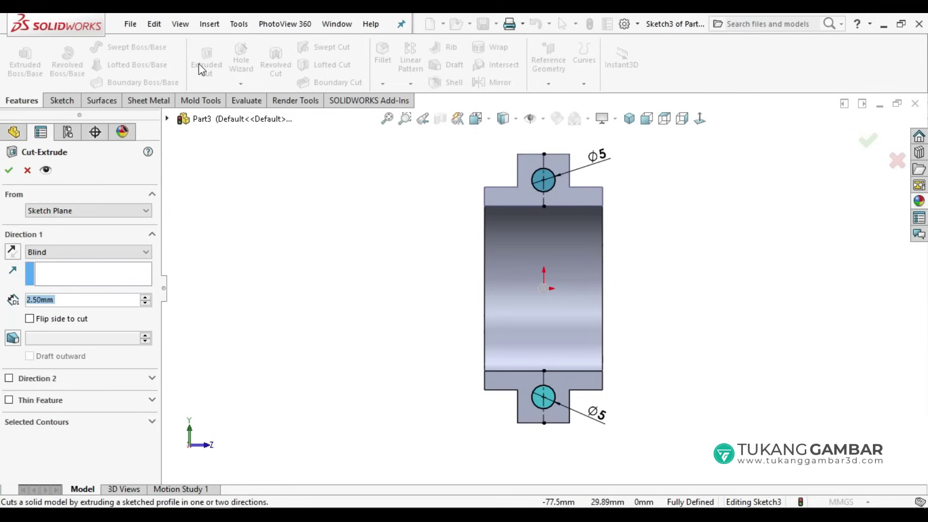
Set the cut's end condition to Through All, boring both Ø5 lug holes.
{"action": "left_click", "coordinate": [114, 252]}
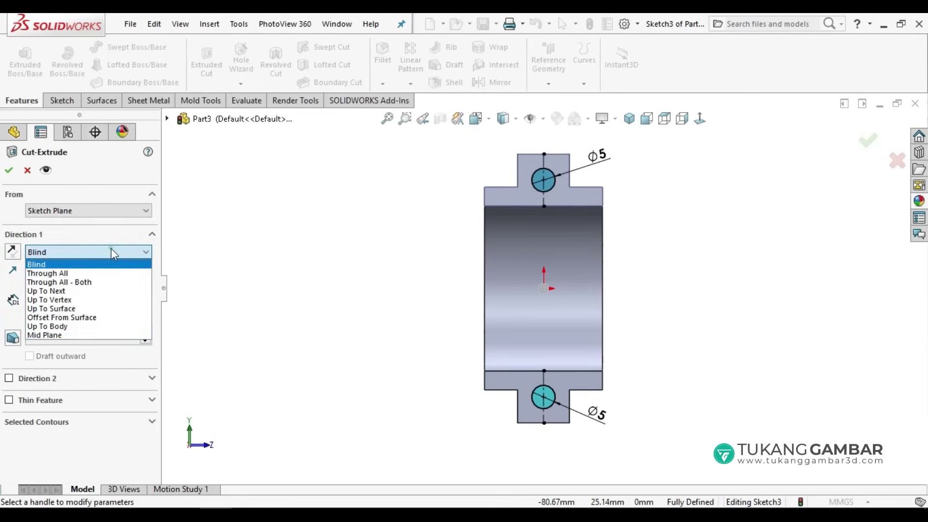
{"action": "left_click", "coordinate": [101, 272]}
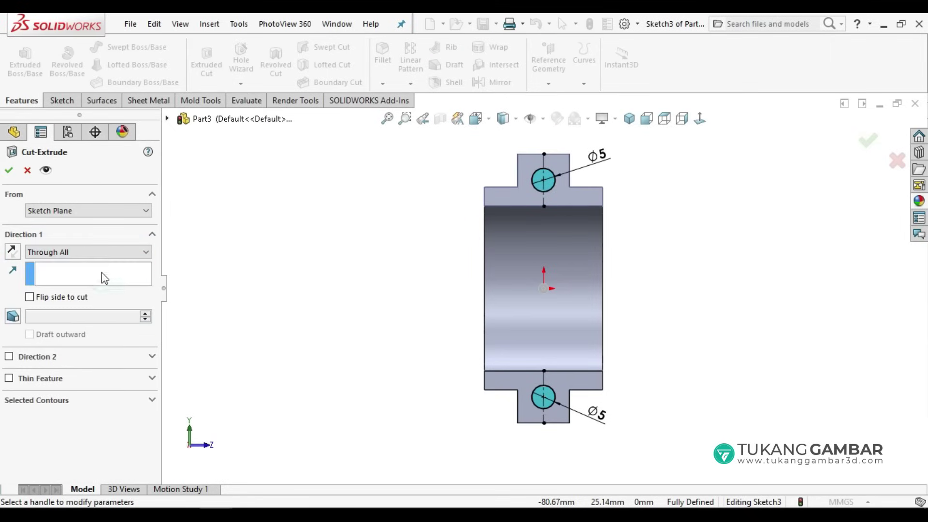
{"action": "left_click", "coordinate": [9, 170]}
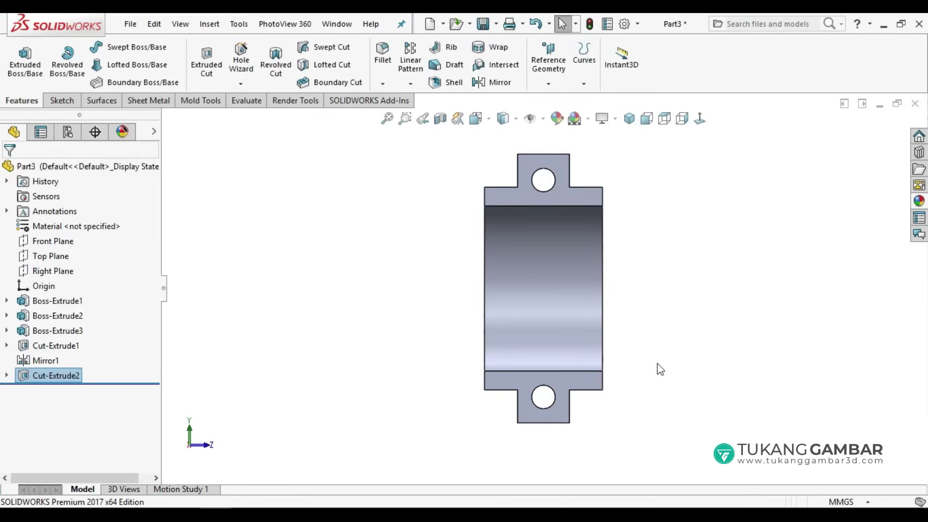
{"action": "mouse_move", "coordinate": [654, 327]}
{"action": "middle_mouse_down"}
{"action": "mouse_move", "coordinate": [543, 355]}
{"action": "mouse_move", "coordinate": [518, 389]}
{"action": "middle_mouse_up"}
Fillet the slot, web, small-end boss and two pocket faces with a 0.5 mm radius.
{"action": "left_click", "coordinate": [383, 61]}
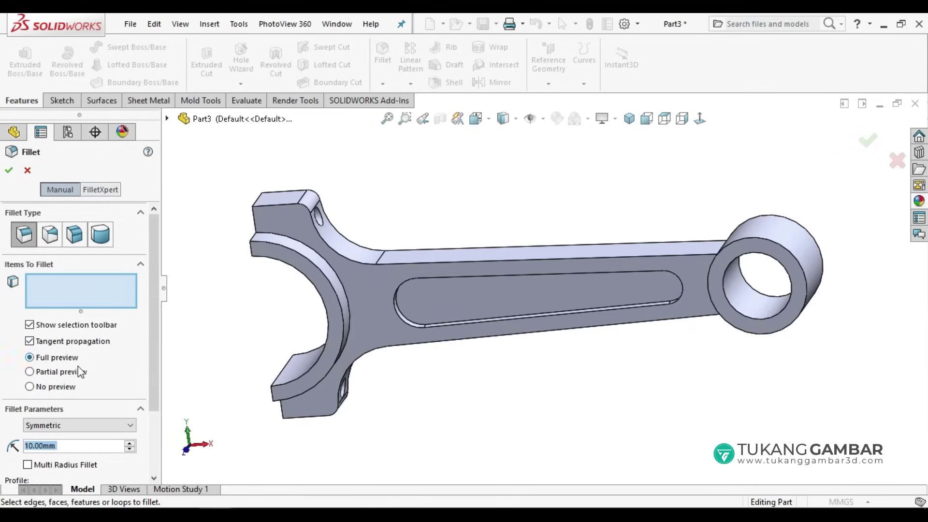
{"action": "left_click_drag", "start_coordinate": [71, 446], "coordinate": [2, 450]}
{"action": "type", "text": "0.5"}
{"action": "key", "text": "Return"}
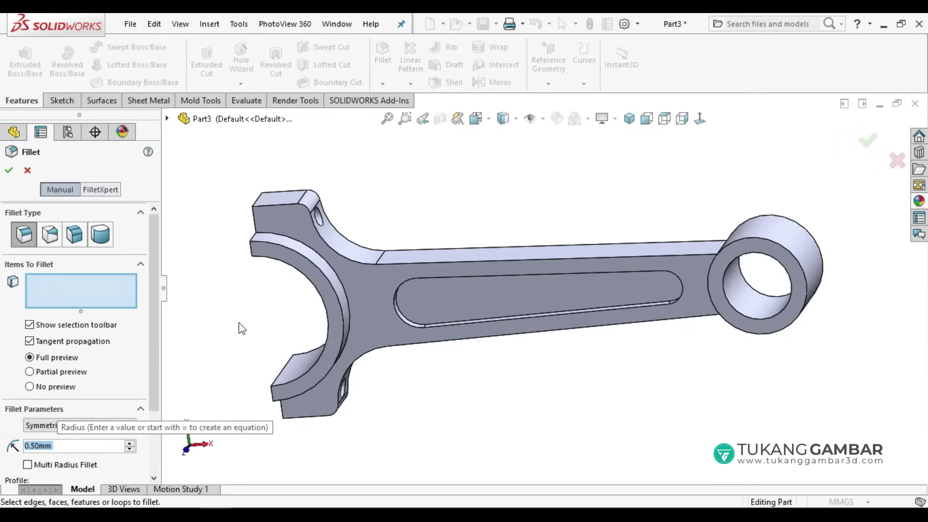
{"action": "left_click", "coordinate": [512, 290]}
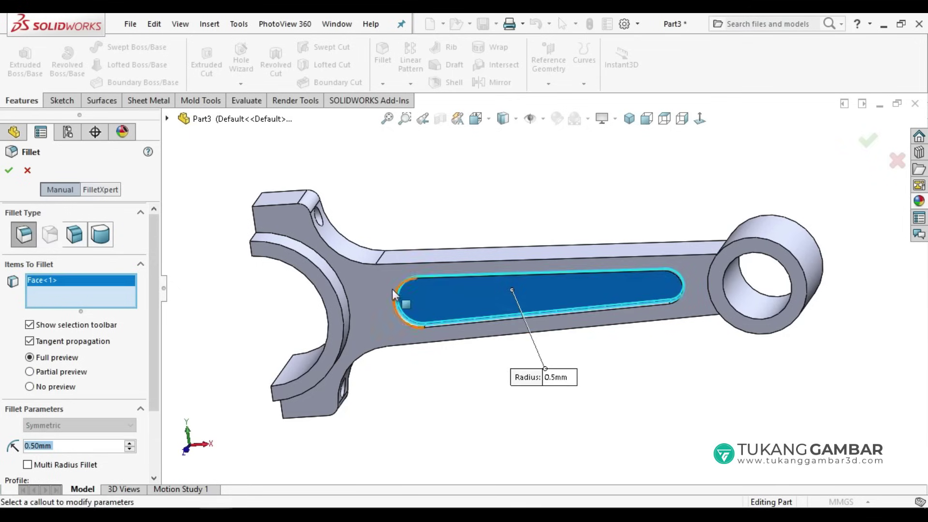
{"action": "left_click", "coordinate": [370, 279]}
{"action": "left_click", "coordinate": [791, 242]}
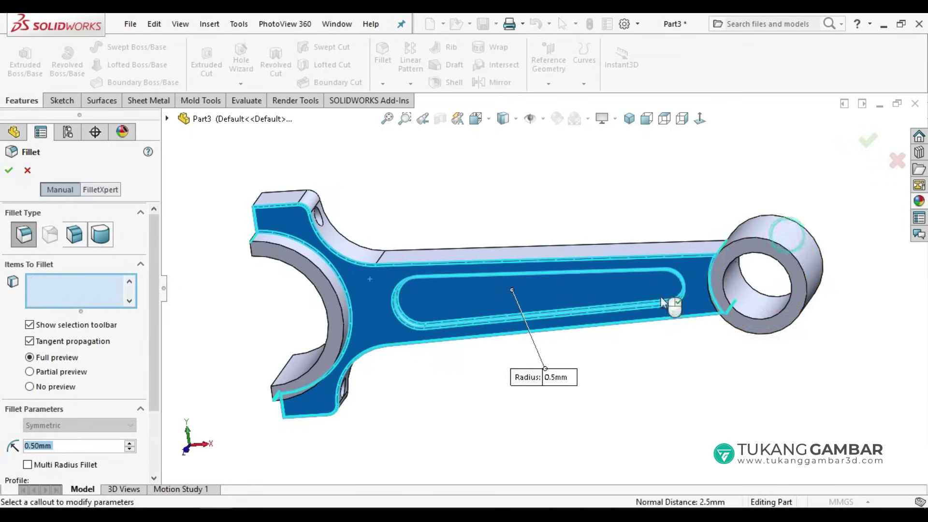
{"action": "mouse_move", "coordinate": [373, 309]}
{"action": "middle_mouse_down"}
{"action": "mouse_move", "coordinate": [411, 261]}
{"action": "mouse_move", "coordinate": [489, 292]}
{"action": "middle_mouse_up"}
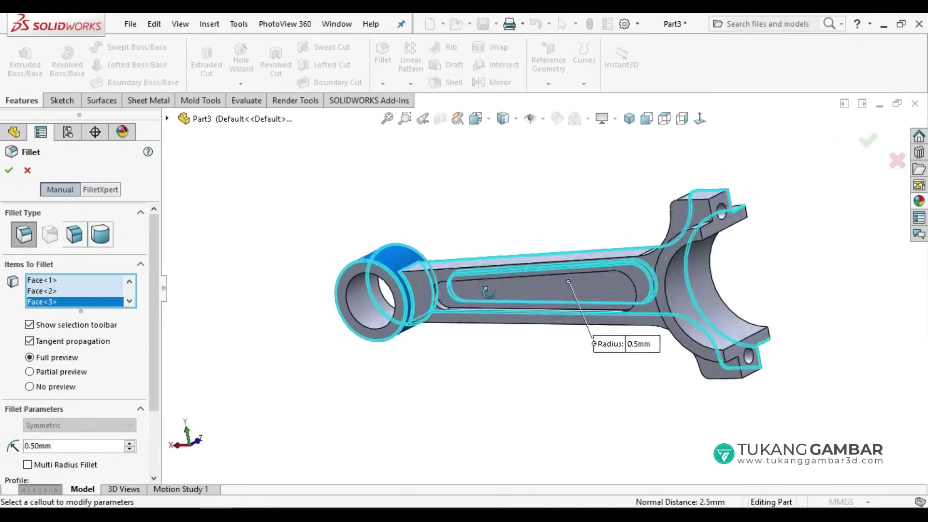
{"action": "left_click", "coordinate": [487, 291]}
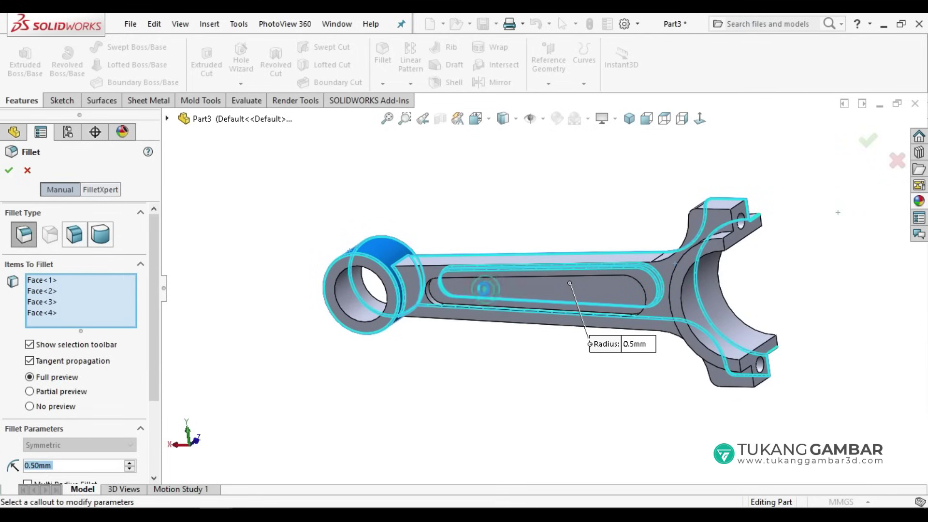
{"action": "left_click", "coordinate": [411, 281]}
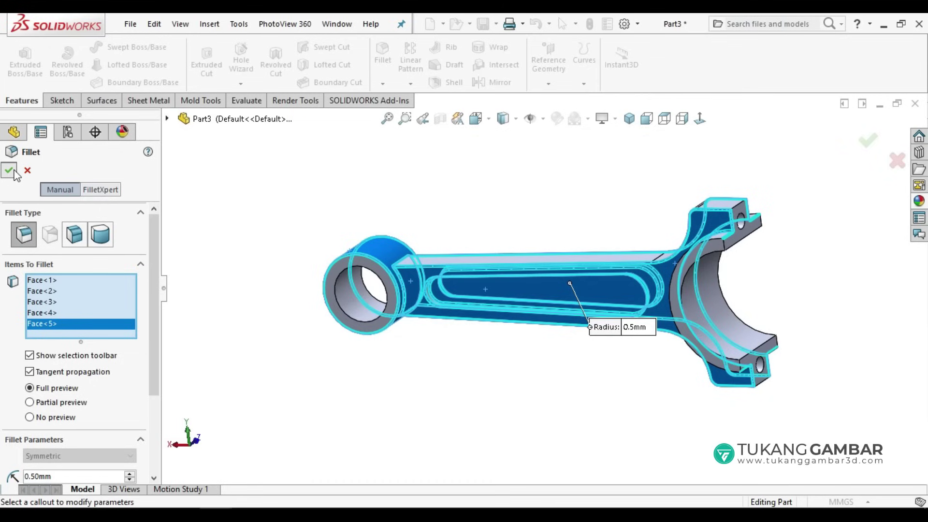
{"action": "left_click", "coordinate": [9, 170]}
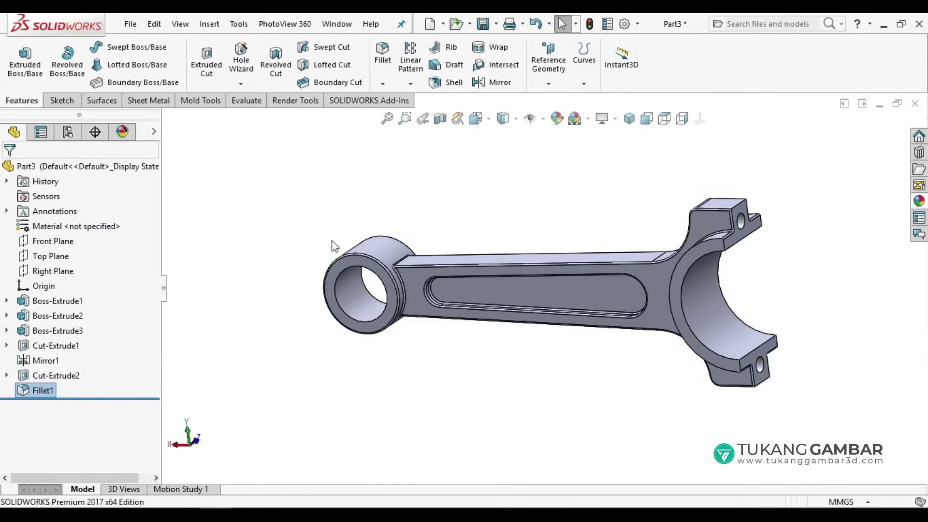
Save the part as 'Connecting Rod' in the Tutorial folder.
{"action": "mouse_move", "coordinate": [372, 318]}
{"action": "middle_mouse_down"}
{"action": "mouse_move", "coordinate": [566, 387]}
{"action": "mouse_move", "coordinate": [569, 359]}
{"action": "middle_mouse_up"}
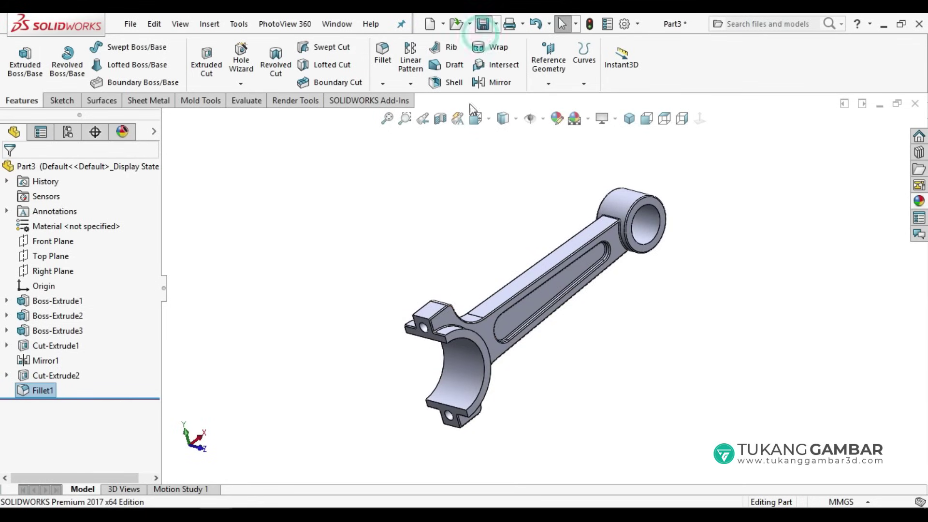
{"action": "type", "text": "Connecting Rod"}
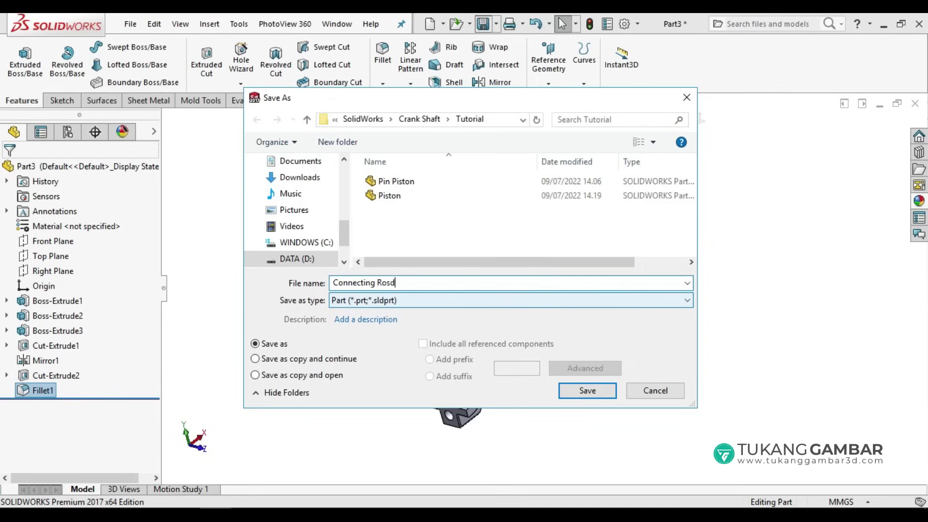
{"action": "key", "text": "Return"}
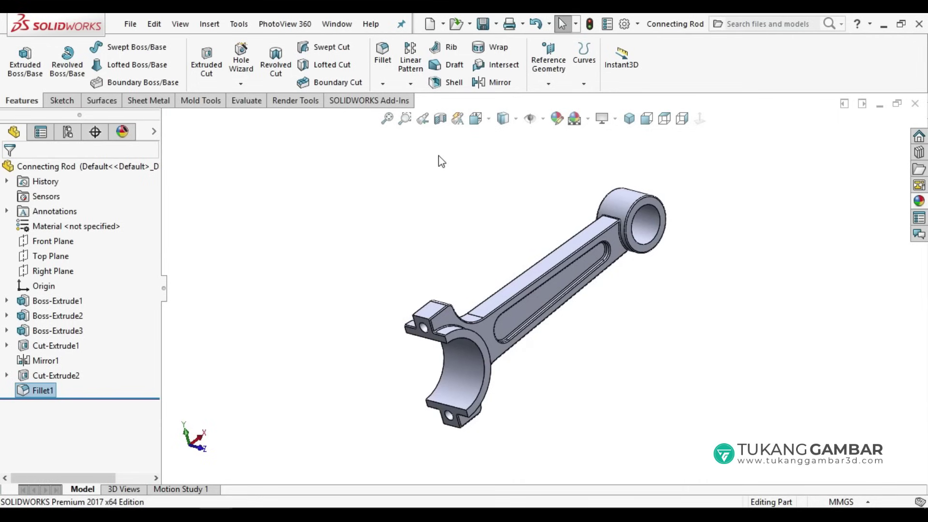
{"action": "left_click", "coordinate": [439, 24]}
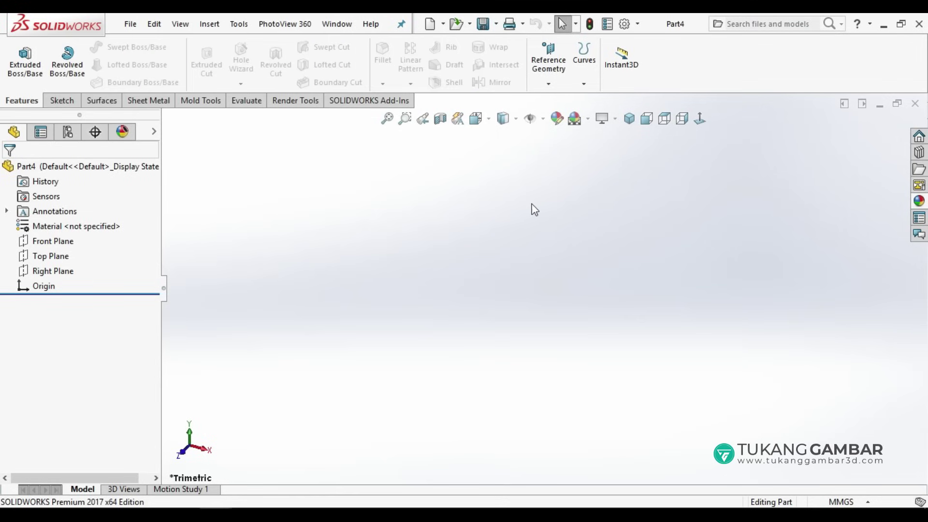
Create a new part and draw a circle at the origin in a Front Plane sketch.
{"action": "left_click", "coordinate": [575, 119]}
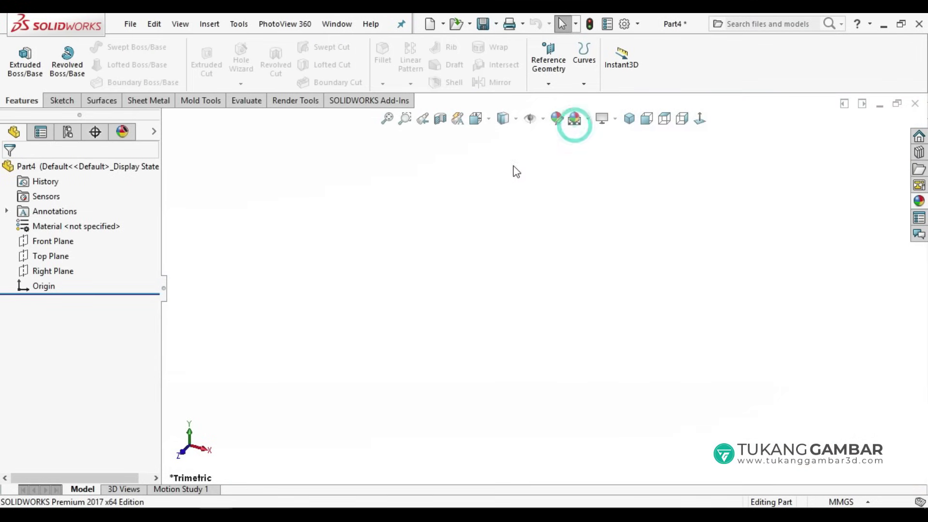
{"action": "left_click", "coordinate": [56, 243]}
{"action": "left_click", "coordinate": [67, 227]}
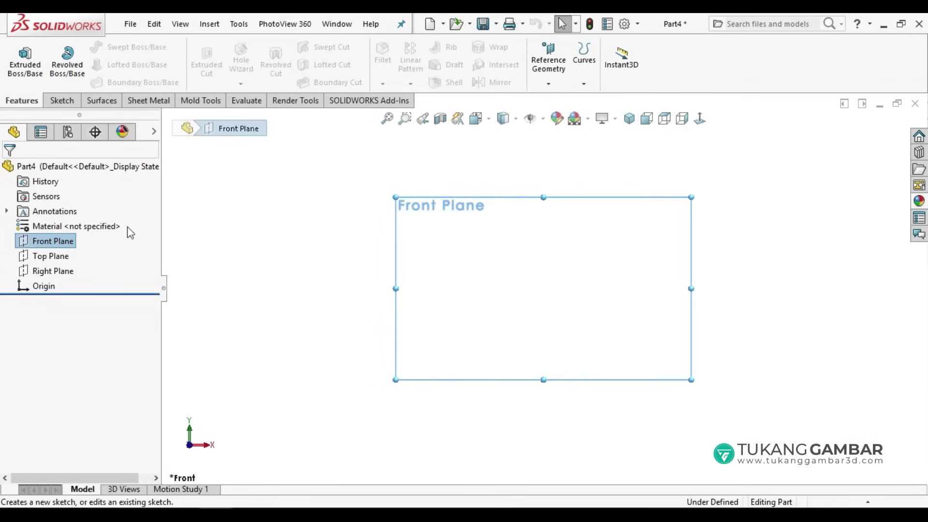
{"action": "left_click", "coordinate": [116, 47]}
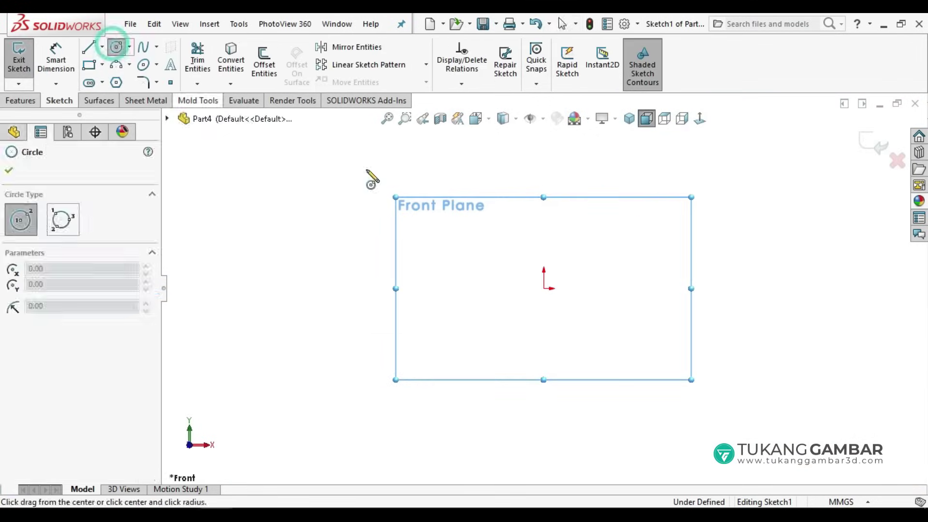
{"action": "left_click", "coordinate": [544, 289]}
{"action": "left_click", "coordinate": [559, 332]}
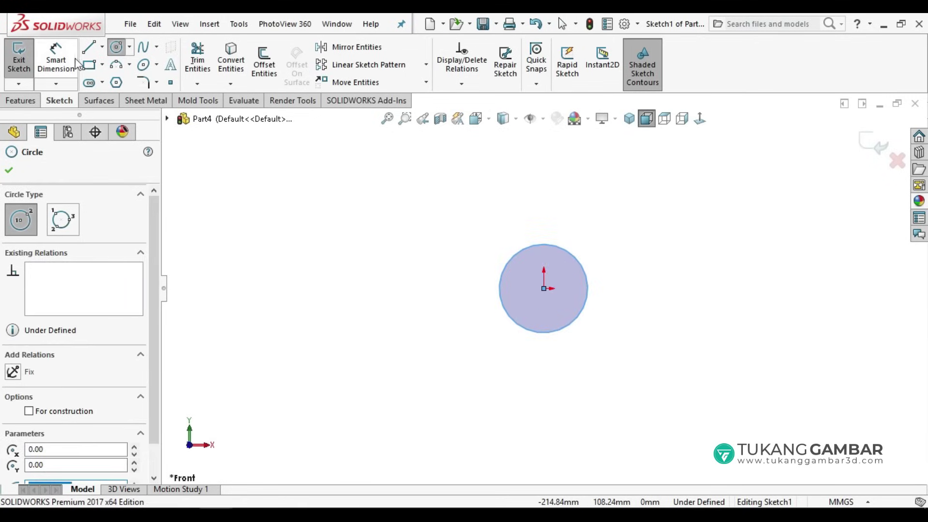
Dimension the circle to a 35 mm diameter.
{"action": "left_click", "coordinate": [57, 59]}
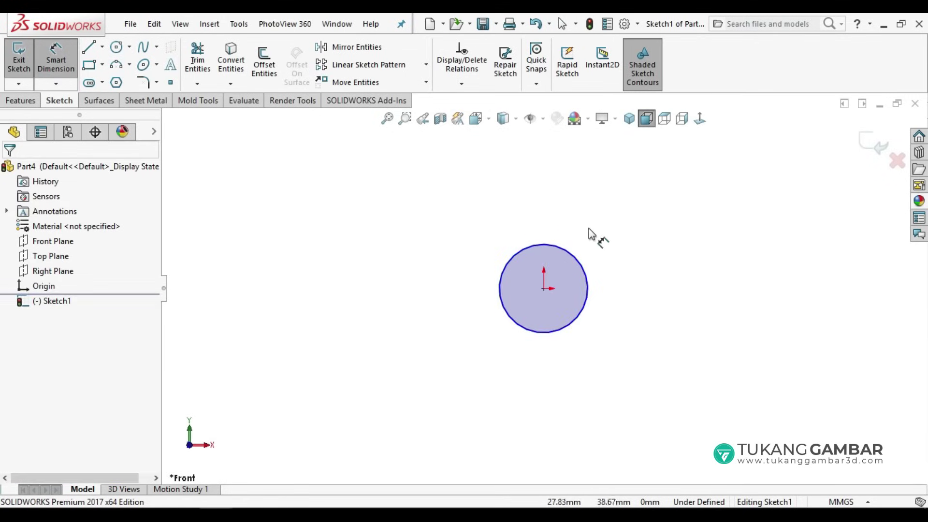
{"action": "left_click", "coordinate": [558, 333]}
{"action": "left_click", "coordinate": [554, 413]}
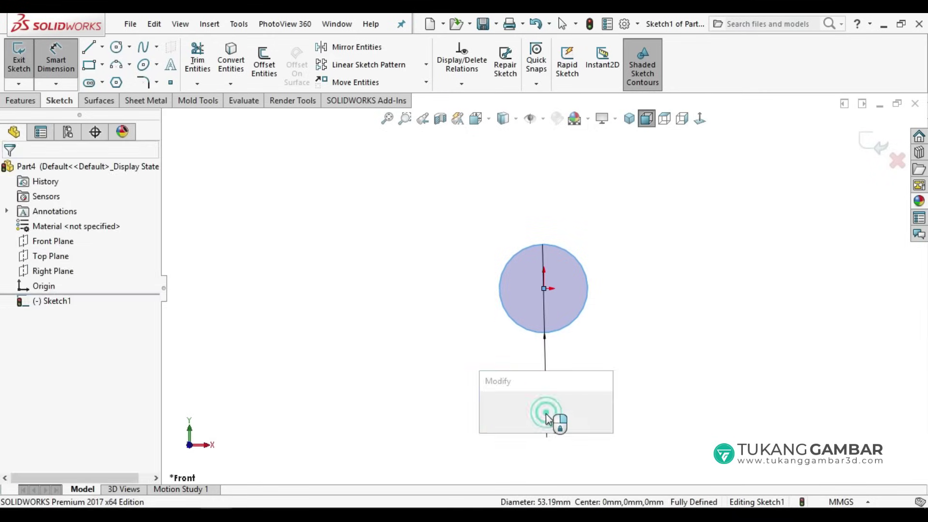
{"action": "type", "text": "35"}
{"action": "key", "text": "Return"}
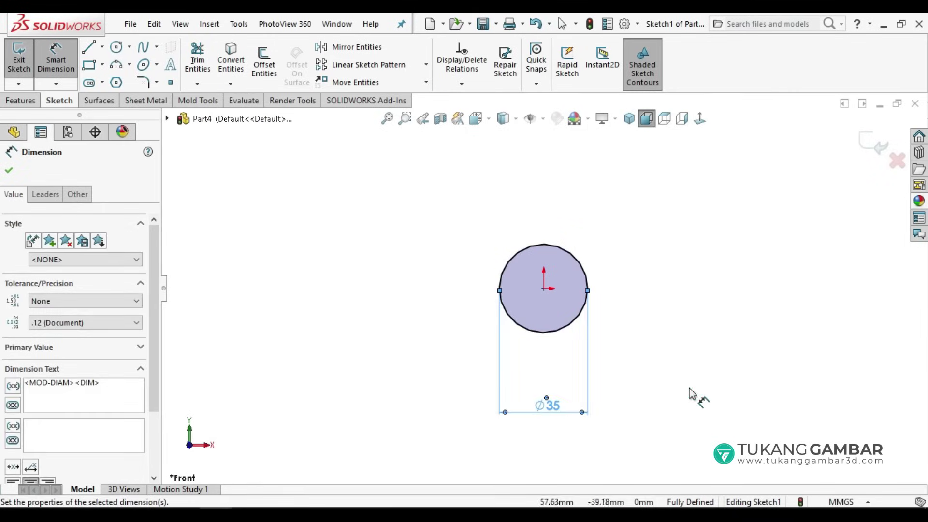
{"action": "scroll", "coordinate": [573, 306], "scroll_direction": "down", "scroll_amount": 3}
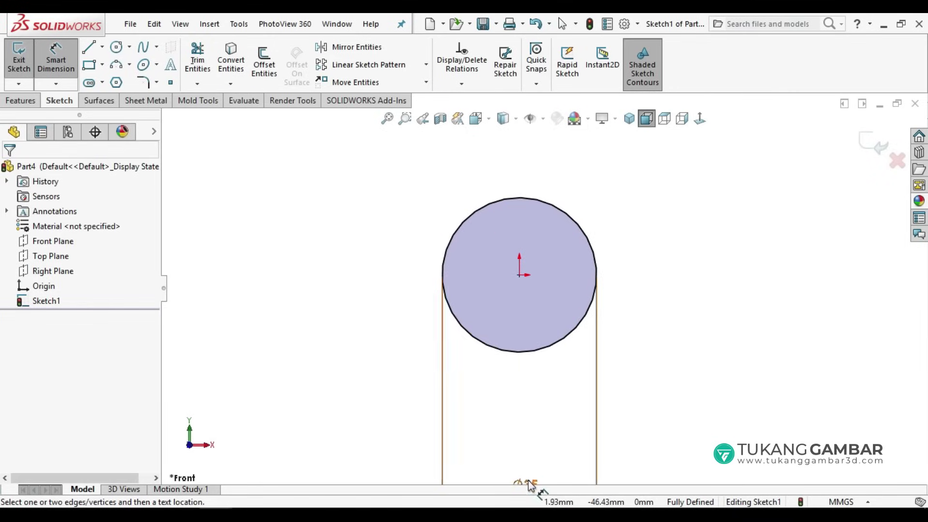
{"action": "left_click_drag", "start_coordinate": [526, 482], "coordinate": [529, 414]}
{"action": "left_click", "coordinate": [500, 445]}
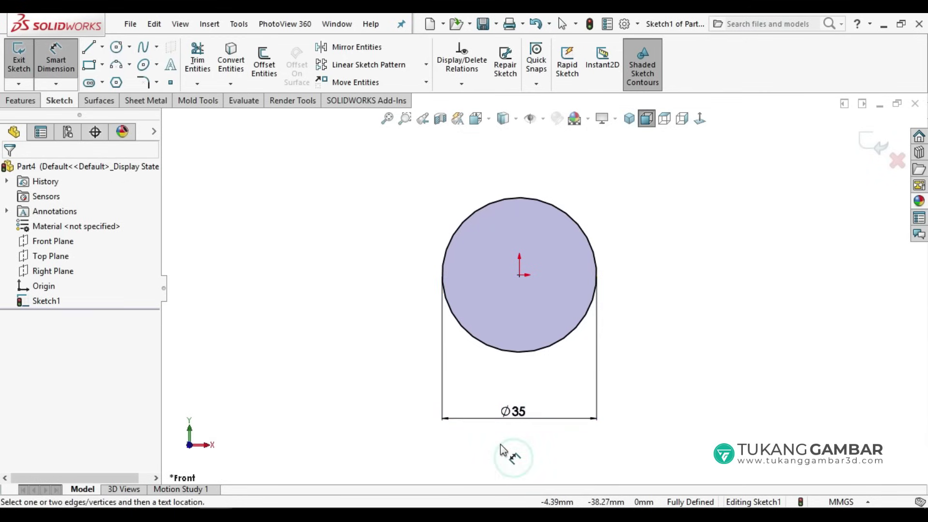
Offset the Ø35 circle 4 mm outward to form the outer ring.
{"action": "left_click", "coordinate": [265, 64]}
{"action": "double_click", "coordinate": [88, 211]}
{"action": "type", "text": "4"}
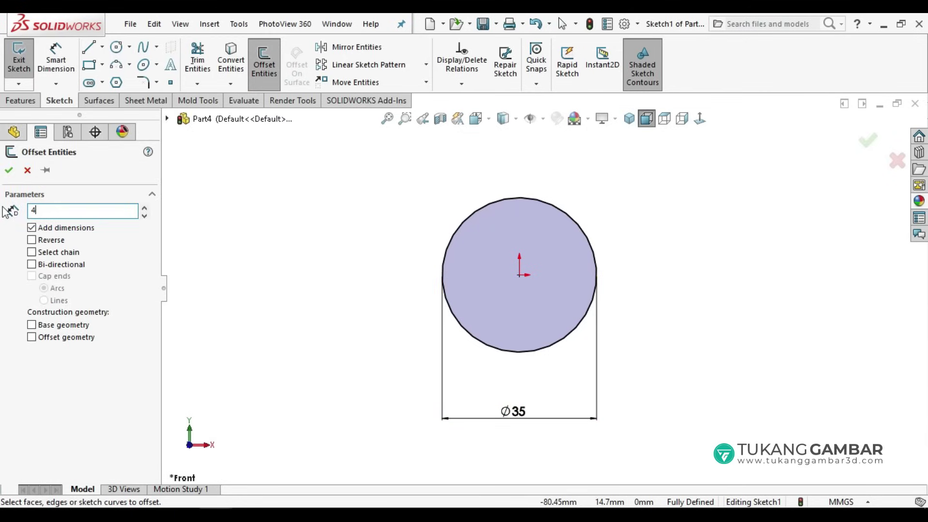
{"action": "type", "text": "1"}
{"action": "left_click", "coordinate": [473, 214]}
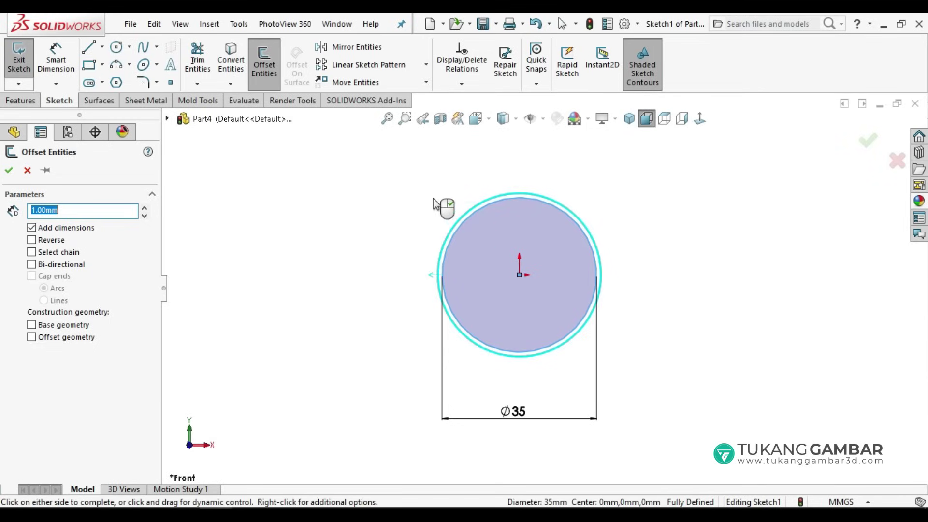
{"action": "double_click", "coordinate": [49, 210]}
{"action": "type", "text": "4"}
{"action": "key", "text": "Return"}
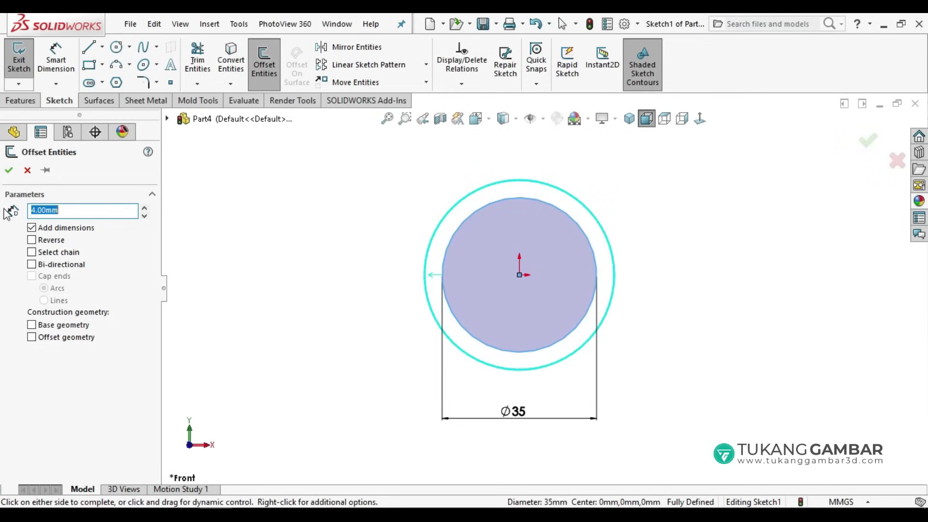
{"action": "left_click", "coordinate": [408, 199]}
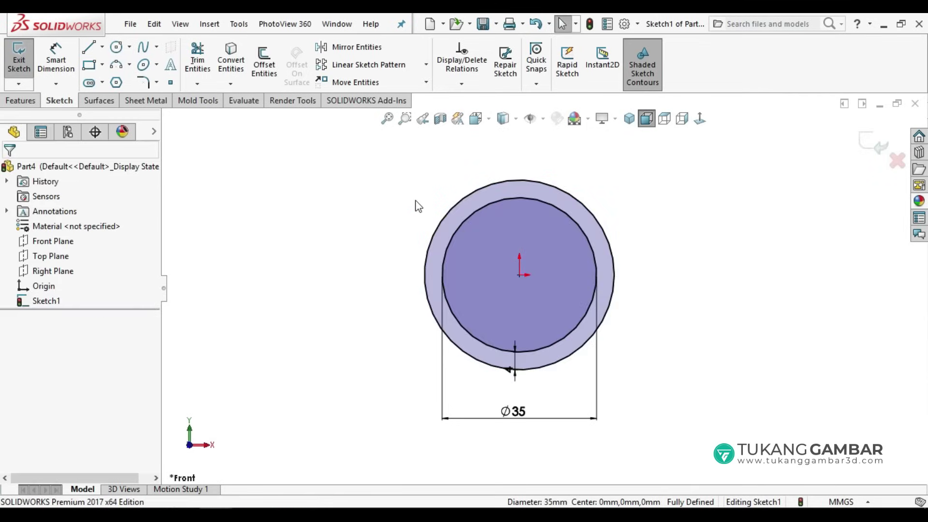
Sketch the left lug's top, outer and bottom edges off the ring's left side.
{"action": "left_click", "coordinate": [87, 49]}
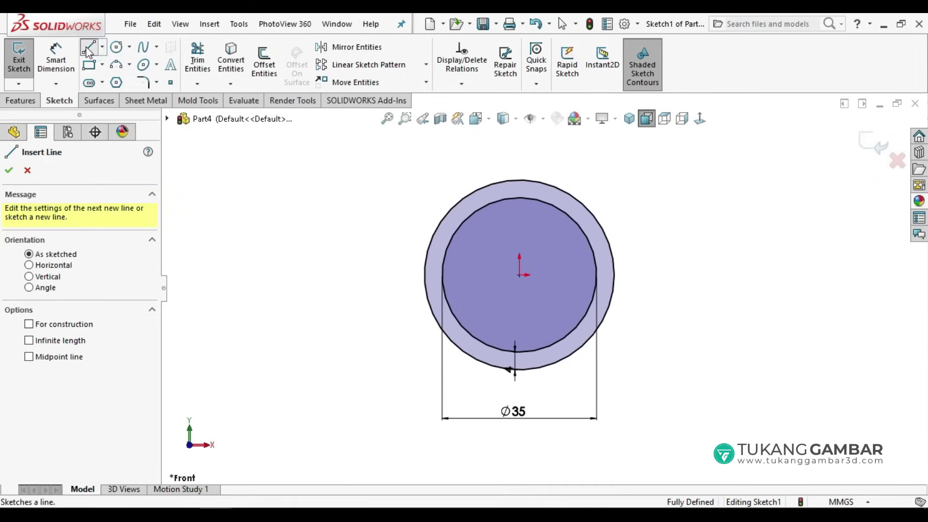
{"action": "left_click", "coordinate": [442, 275]}
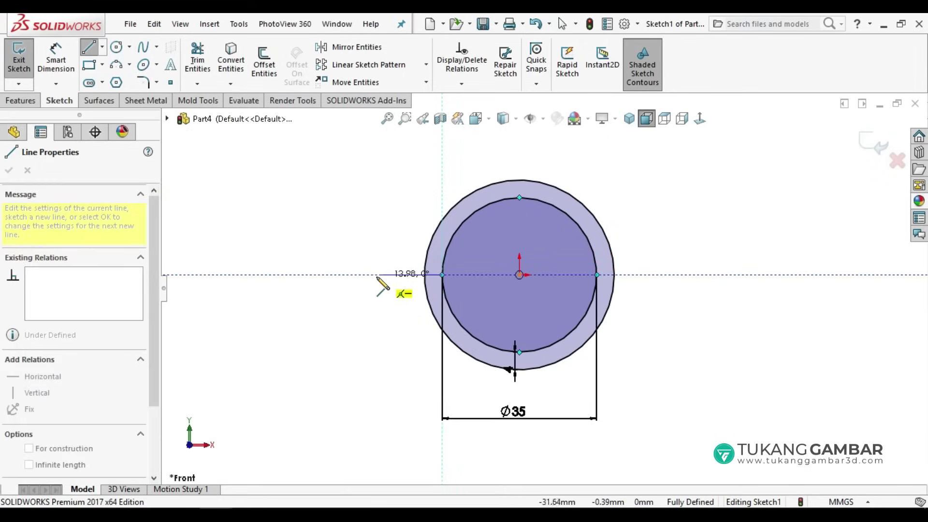
{"action": "left_click", "coordinate": [343, 275]}
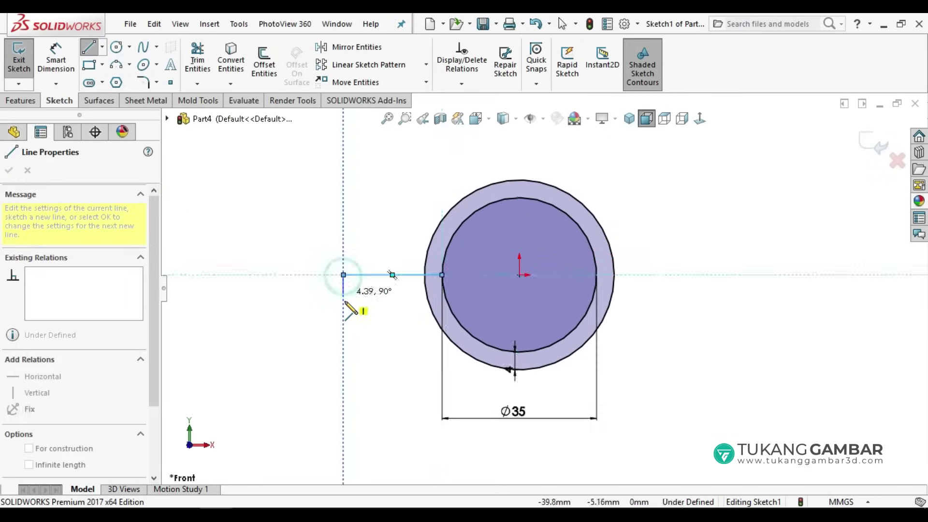
{"action": "left_click", "coordinate": [344, 352]}
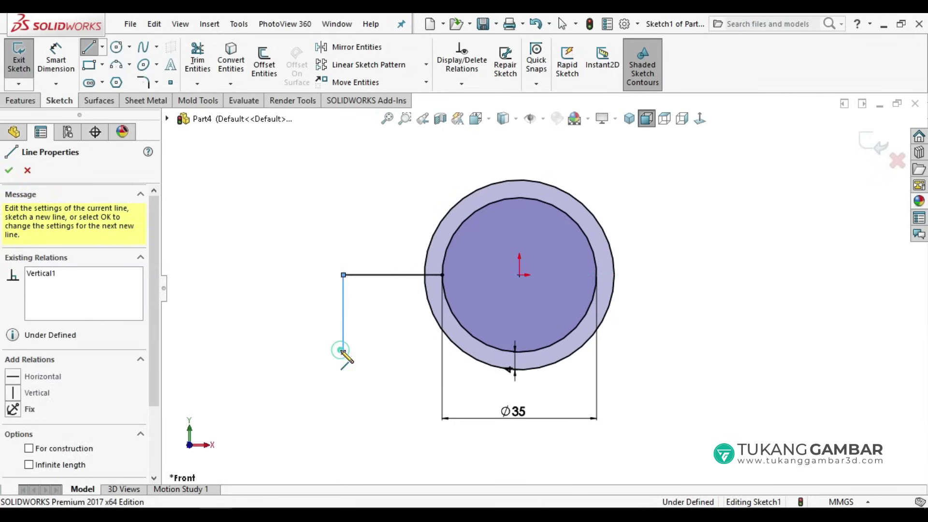
{"action": "left_click", "coordinate": [466, 352]}
{"action": "right_click", "coordinate": [406, 316]}
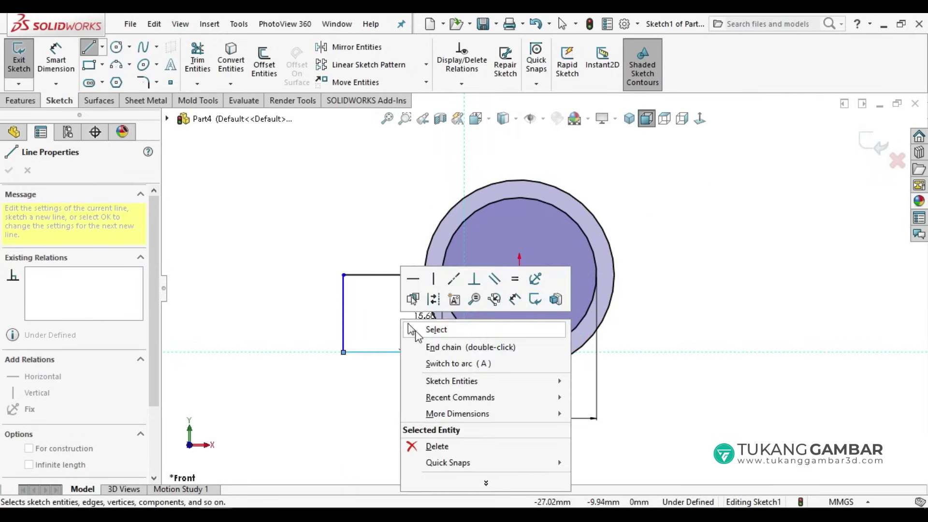
{"action": "left_click", "coordinate": [408, 323]}
Delete the left lug bottom edge's Tangent relation and drag it up to the inner circle.
{"action": "left_click", "coordinate": [375, 352]}
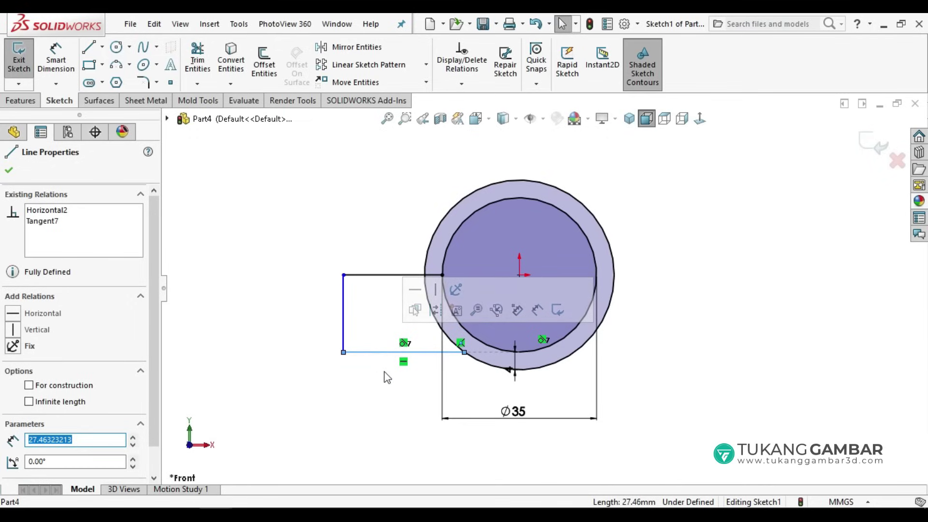
{"action": "left_click", "coordinate": [381, 368]}
{"action": "left_click", "coordinate": [384, 352]}
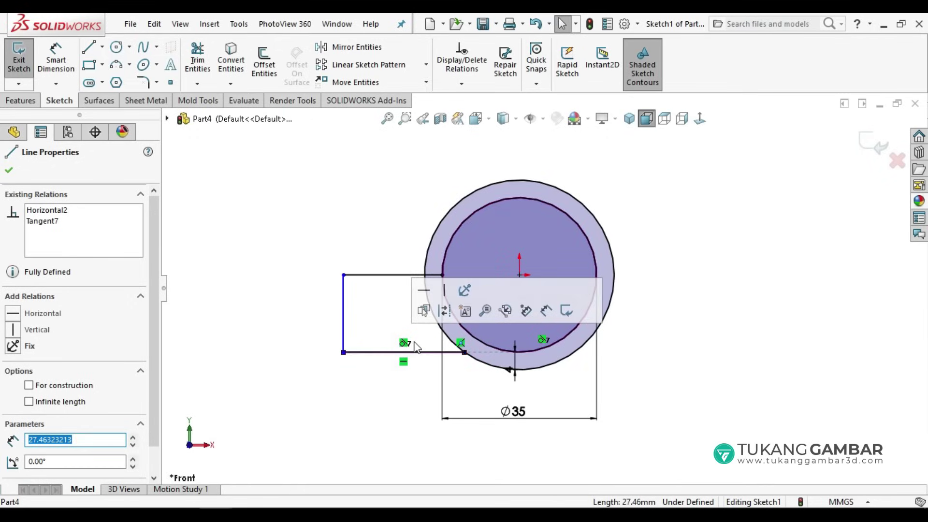
{"action": "right_click", "coordinate": [405, 345]}
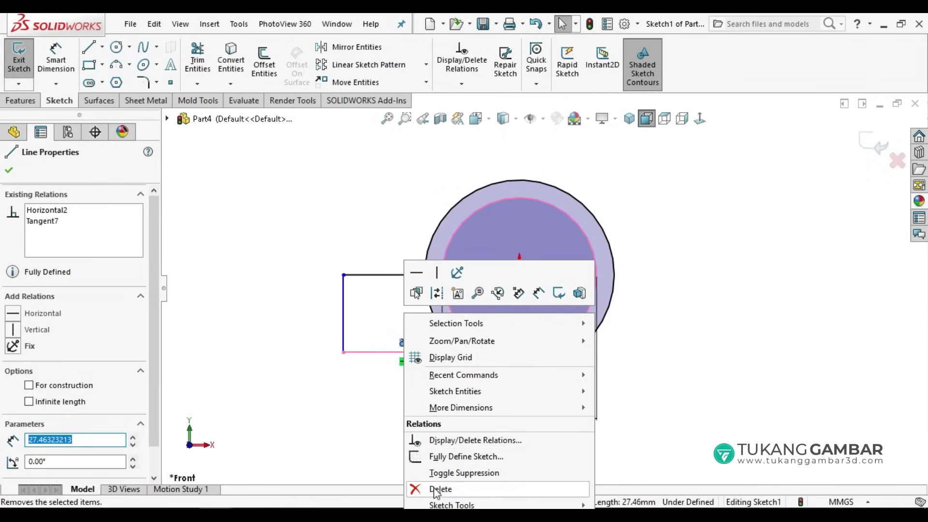
{"action": "left_click", "coordinate": [440, 490]}
{"action": "left_click_drag", "start_coordinate": [402, 352], "coordinate": [396, 333]}
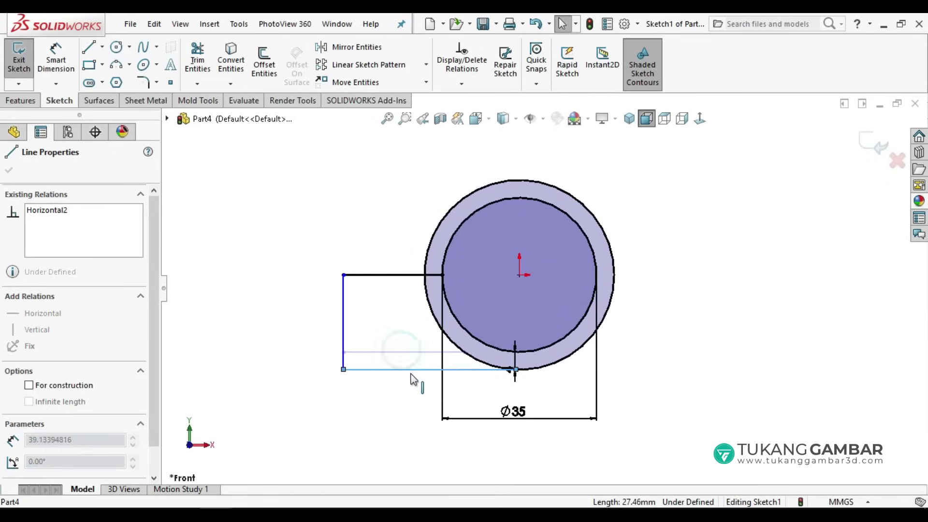
{"action": "left_click", "coordinate": [378, 387]}
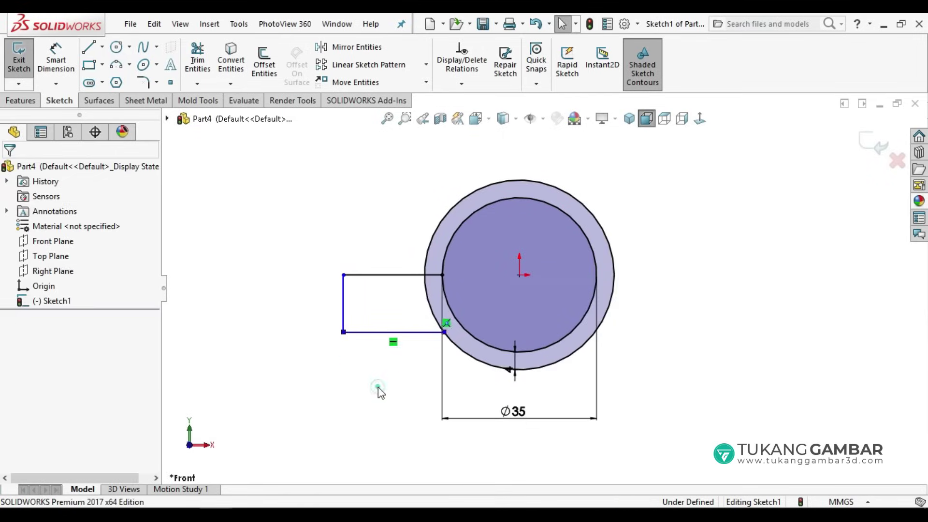
Sketch the matching right lug from the inner circle, then move the Ø35 dimension inside the circle.
{"action": "left_click", "coordinate": [88, 49]}
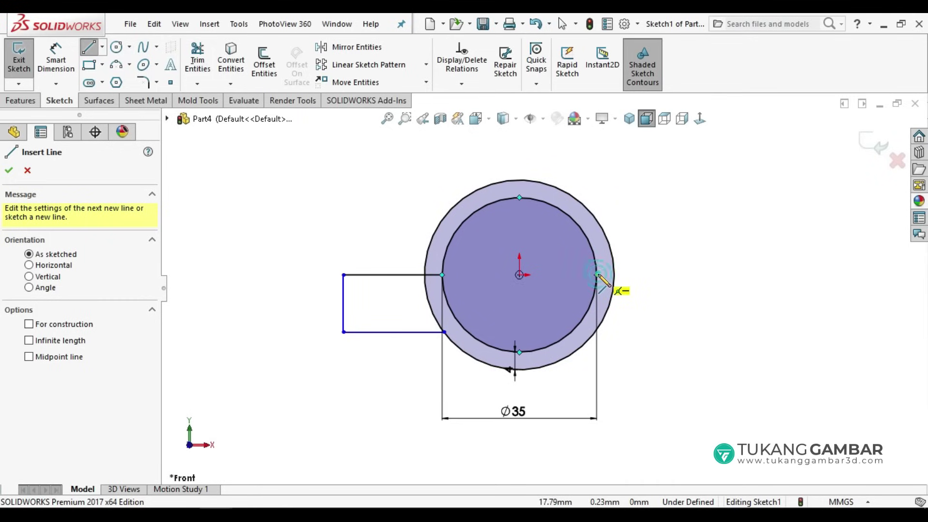
{"action": "left_click", "coordinate": [597, 276]}
{"action": "left_click", "coordinate": [686, 274]}
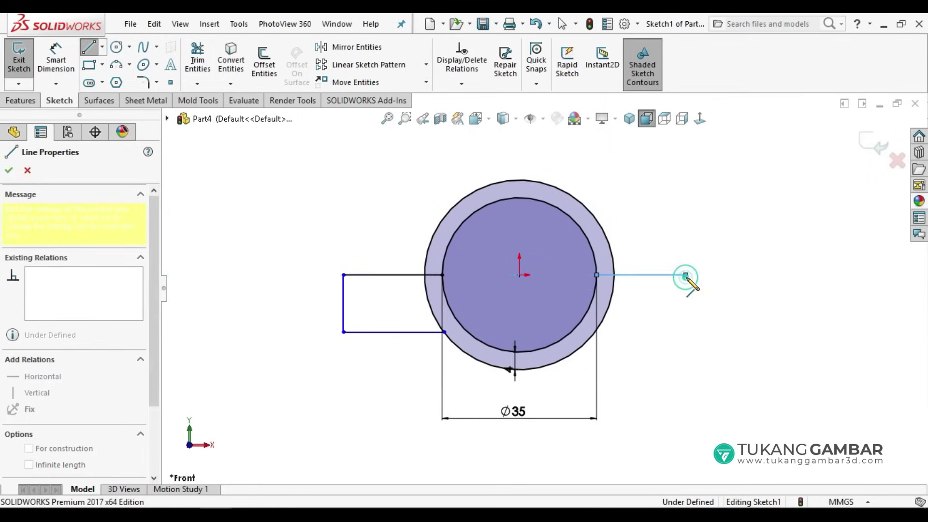
{"action": "left_click", "coordinate": [686, 333]}
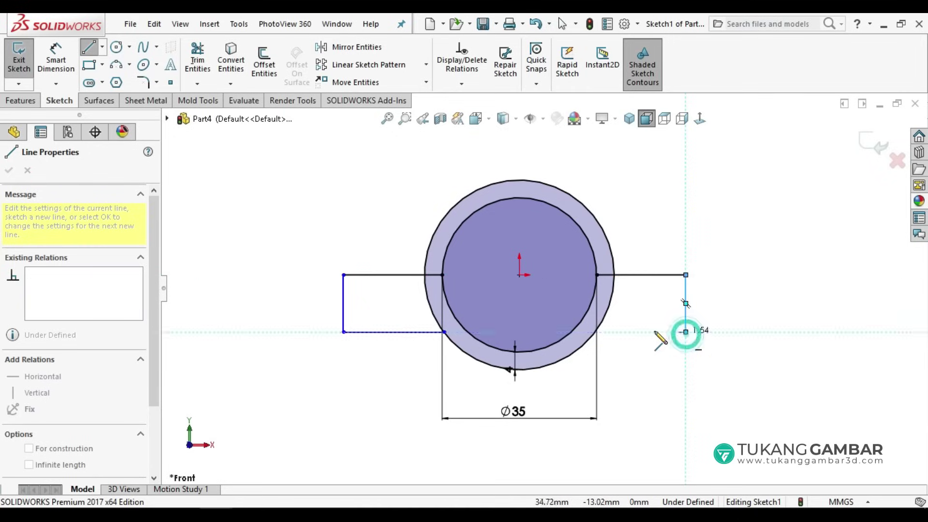
{"action": "left_click", "coordinate": [595, 332]}
{"action": "right_click", "coordinate": [640, 331]}
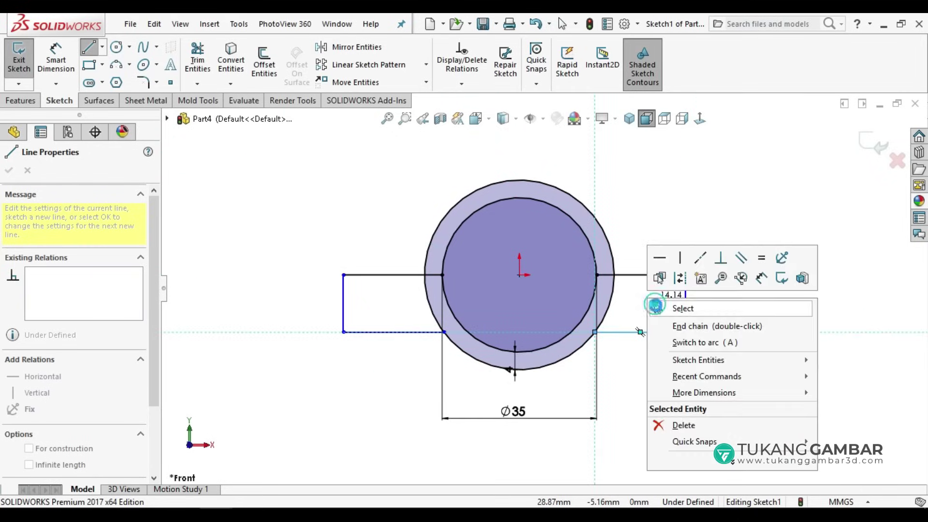
{"action": "left_click", "coordinate": [658, 307]}
{"action": "left_click", "coordinate": [493, 302]}
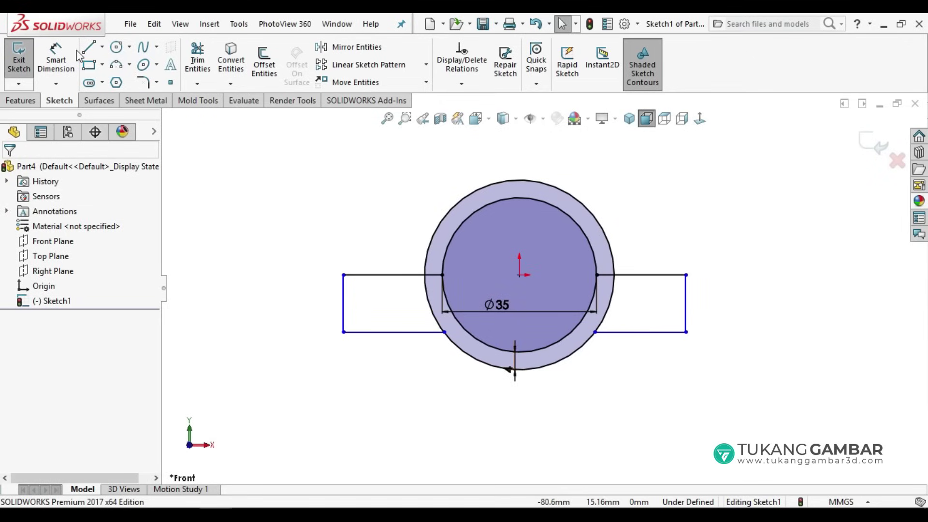
Dimension the widths of the left and right lugs to 11.
{"action": "left_click", "coordinate": [55, 57]}
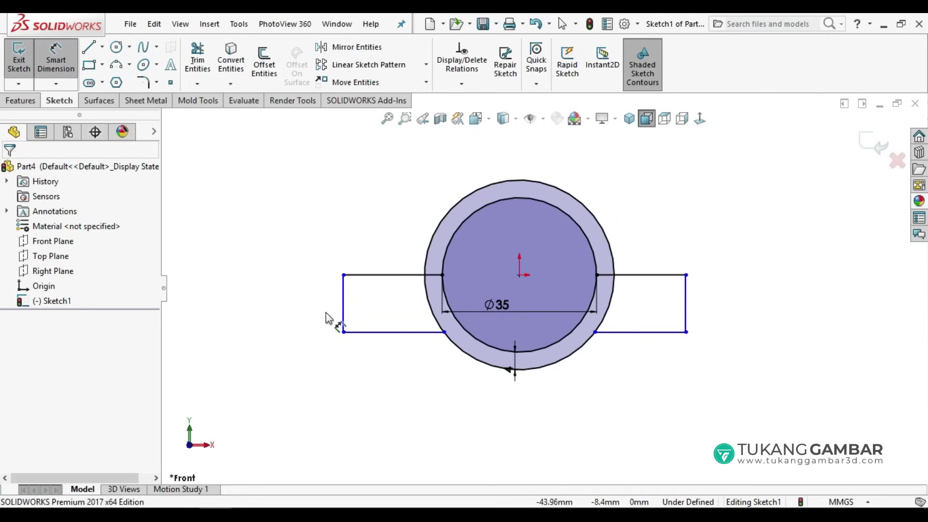
{"action": "left_click", "coordinate": [382, 281]}
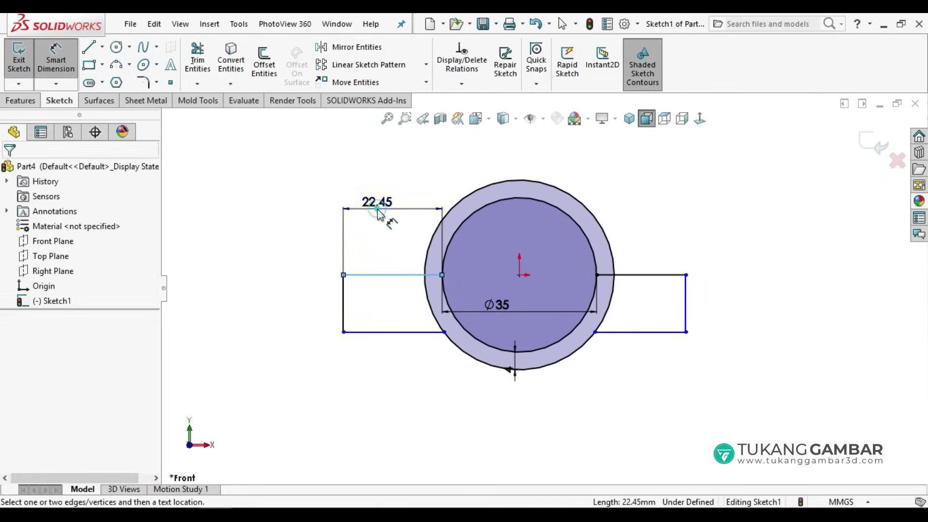
{"action": "left_click", "coordinate": [375, 202]}
{"action": "type", "text": "11"}
{"action": "key", "text": "Return"}
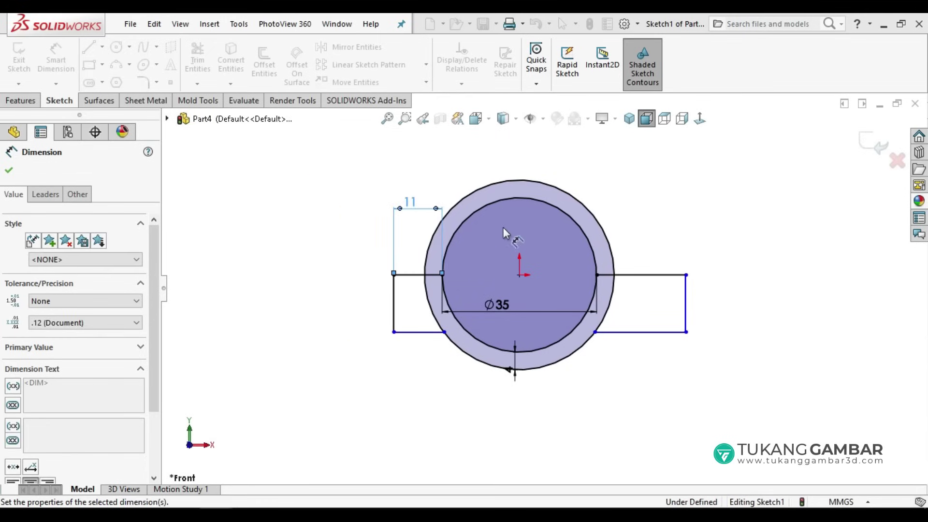
{"action": "left_click", "coordinate": [634, 273]}
{"action": "left_click", "coordinate": [636, 205]}
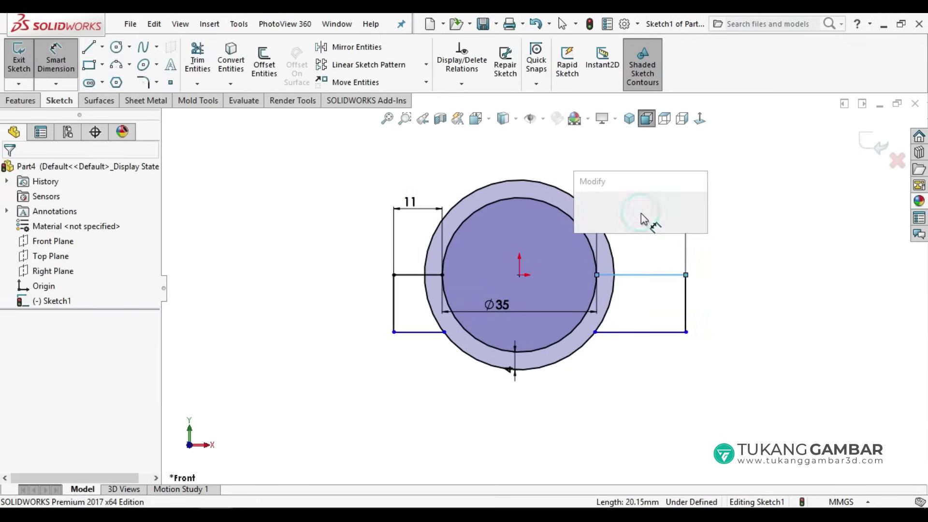
{"action": "type", "text": "11"}
{"action": "key", "text": "Return"}
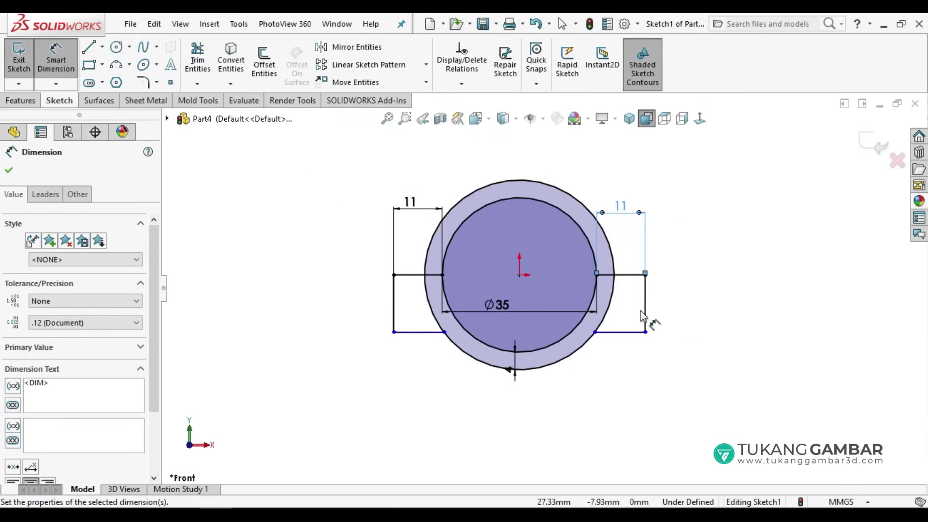
Dimension the heights of the right and left lugs to 15.
{"action": "left_click", "coordinate": [646, 319]}
{"action": "left_click", "coordinate": [688, 310]}
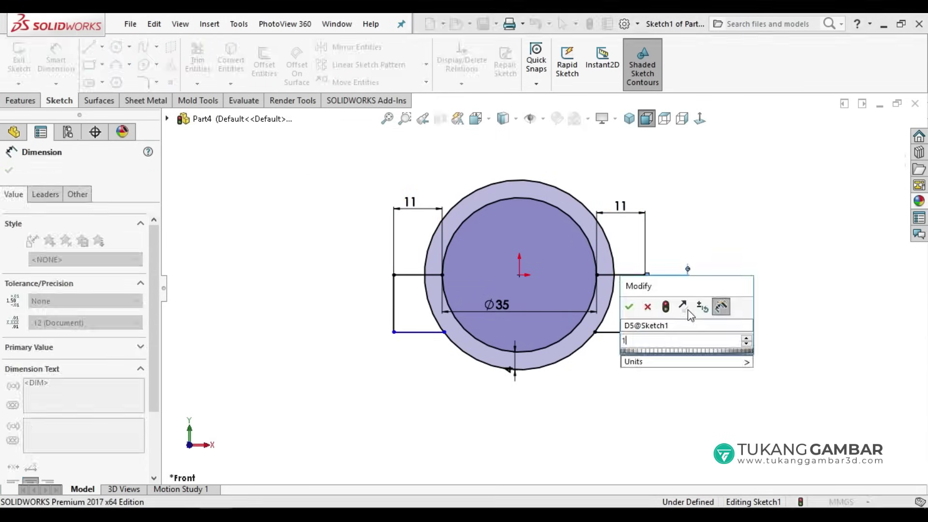
{"action": "type", "text": "15"}
{"action": "key", "text": "Return"}
{"action": "left_click", "coordinate": [393, 313]}
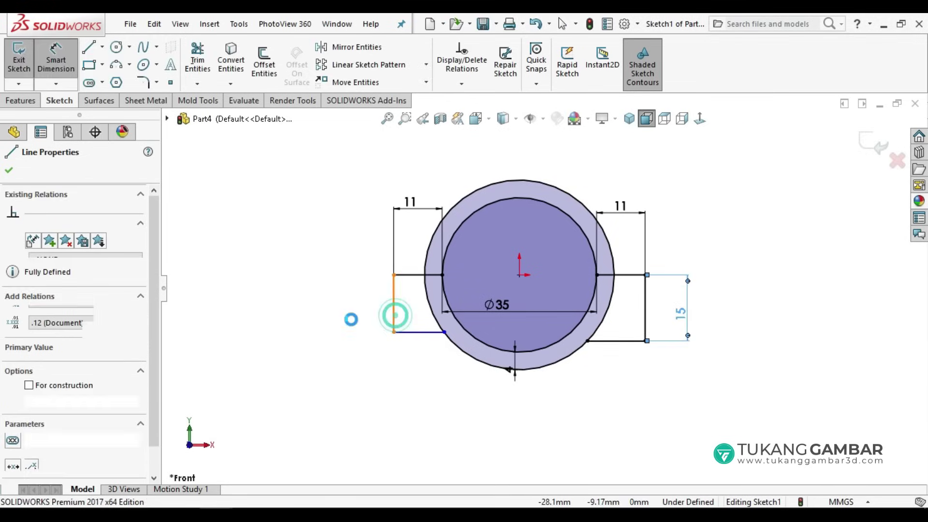
{"action": "left_click", "coordinate": [341, 314]}
{"action": "type", "text": "15"}
{"action": "key", "text": "Return"}
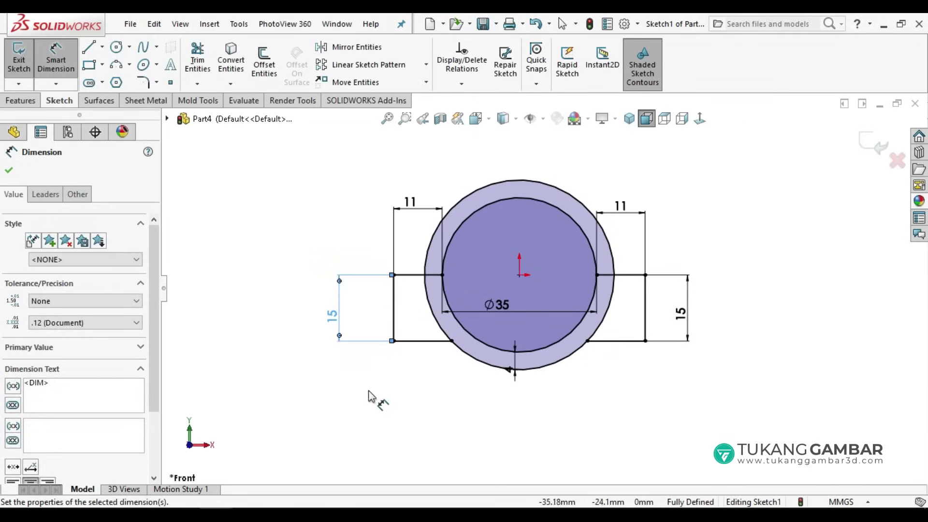
Trim the ring's upper arcs, move the Ø35 dimension above it, and start a thin extrusion.
{"action": "left_click", "coordinate": [206, 66]}
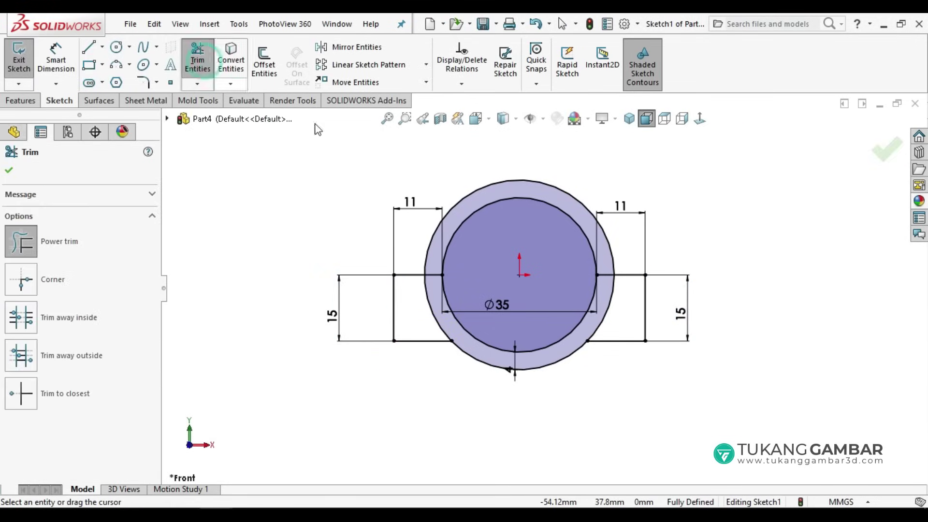
{"action": "left_click_drag", "start_coordinate": [528, 165], "coordinate": [537, 213]}
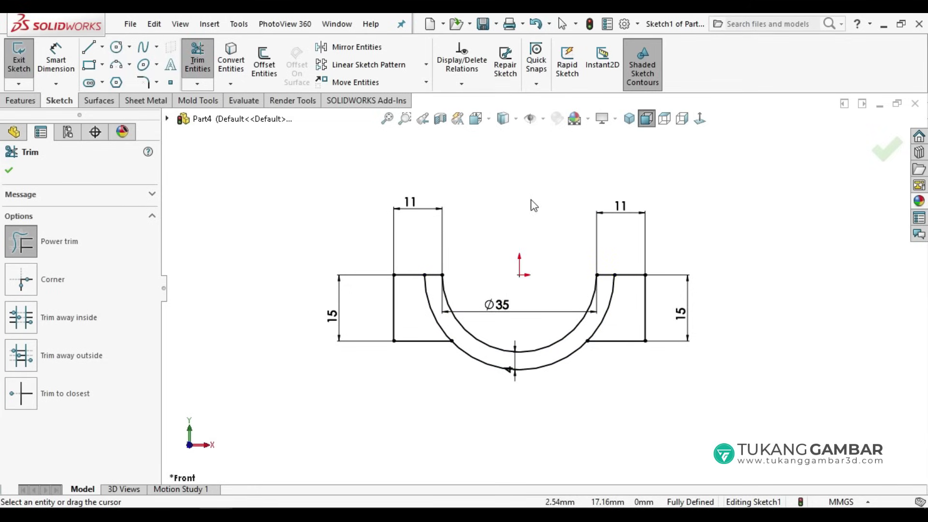
{"action": "left_click_drag", "start_coordinate": [507, 305], "coordinate": [523, 252]}
{"action": "left_click", "coordinate": [197, 62]}
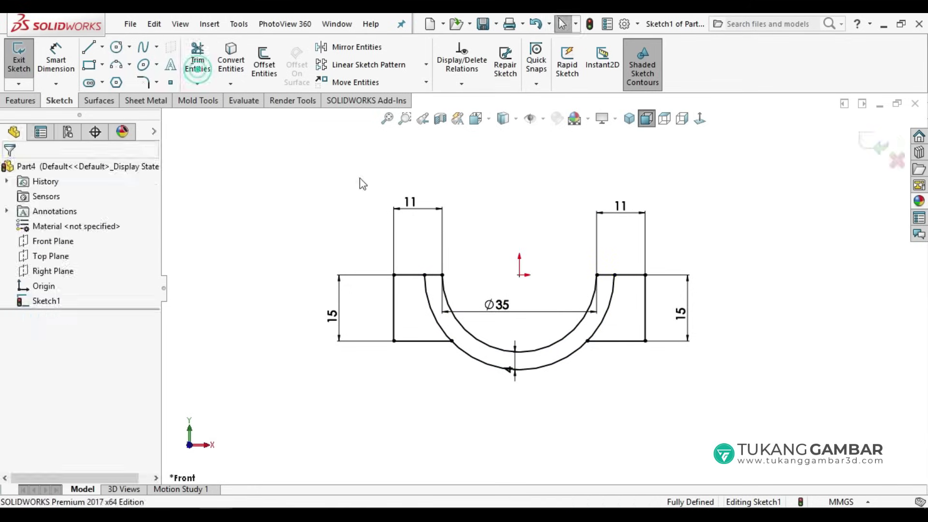
{"action": "left_click_drag", "start_coordinate": [498, 306], "coordinate": [522, 200]}
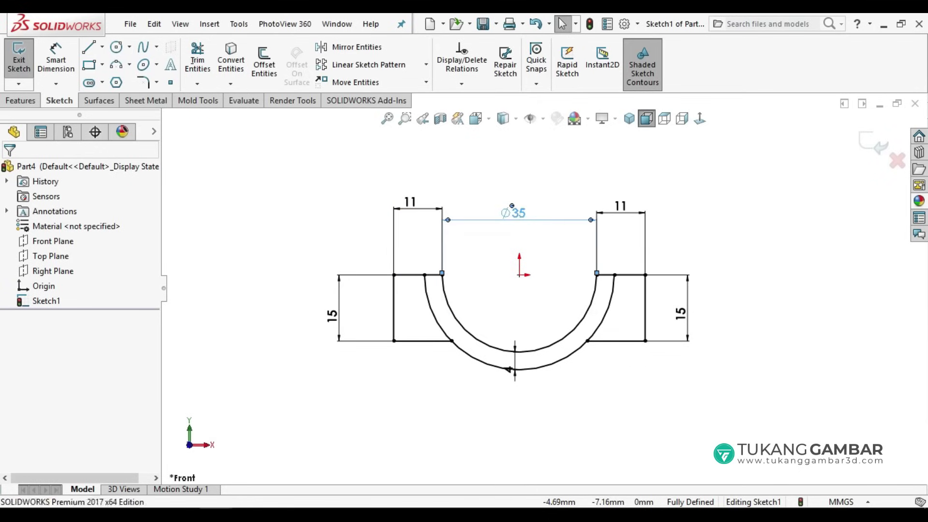
{"action": "left_click", "coordinate": [482, 304]}
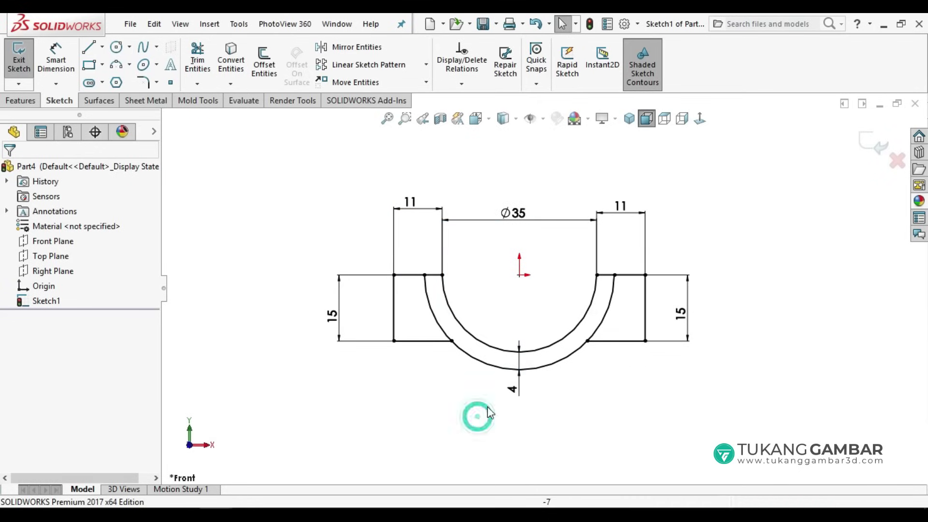
{"action": "left_click", "coordinate": [20, 100]}
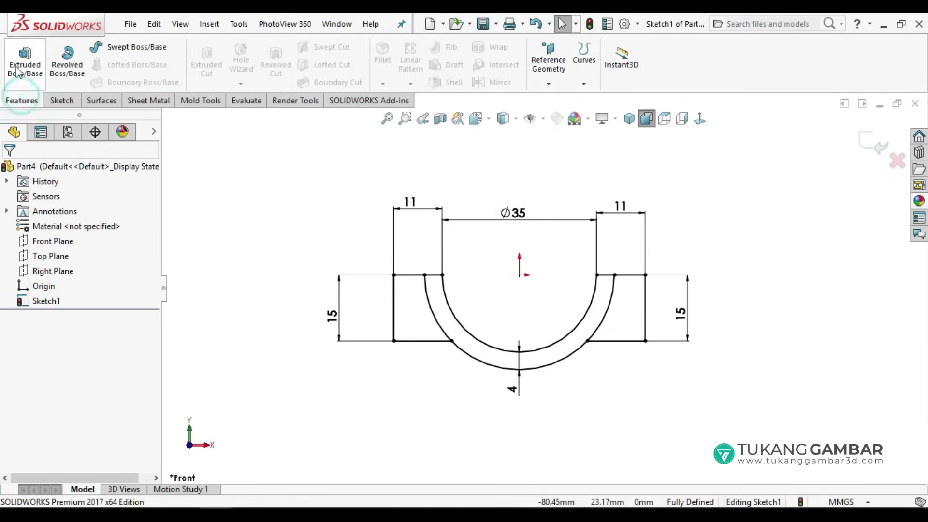
{"action": "left_click", "coordinate": [25, 63]}
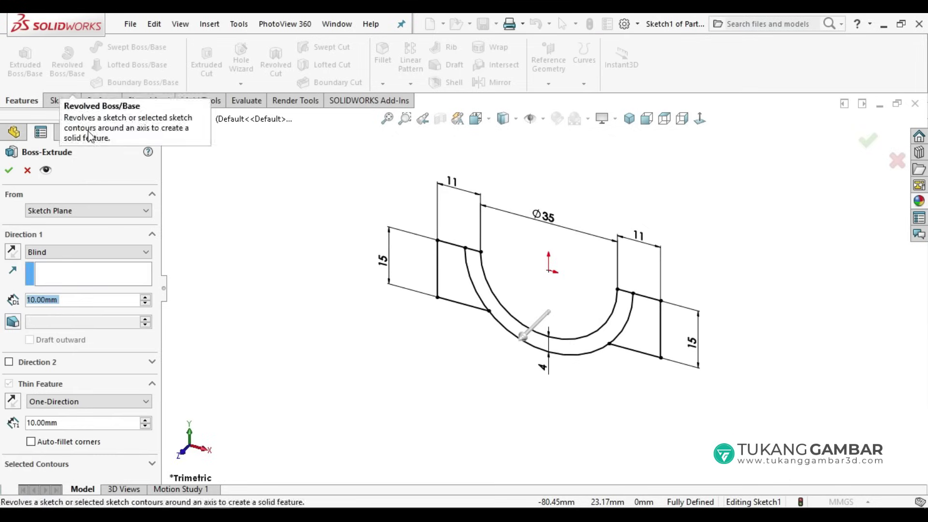
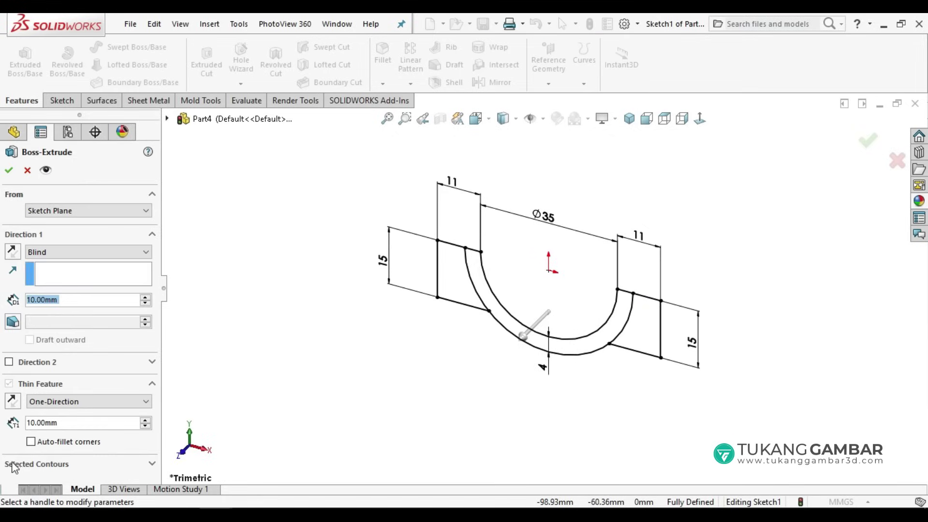
Extrude the half-ring contour as a solid body, Mid Plane, 25 mm deep.
{"action": "left_click", "coordinate": [151, 464]}
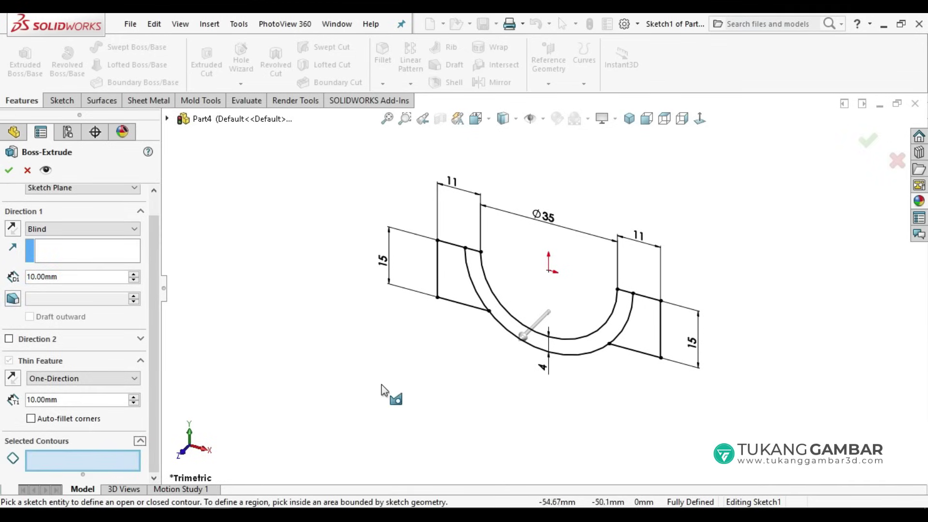
{"action": "left_click", "coordinate": [481, 286]}
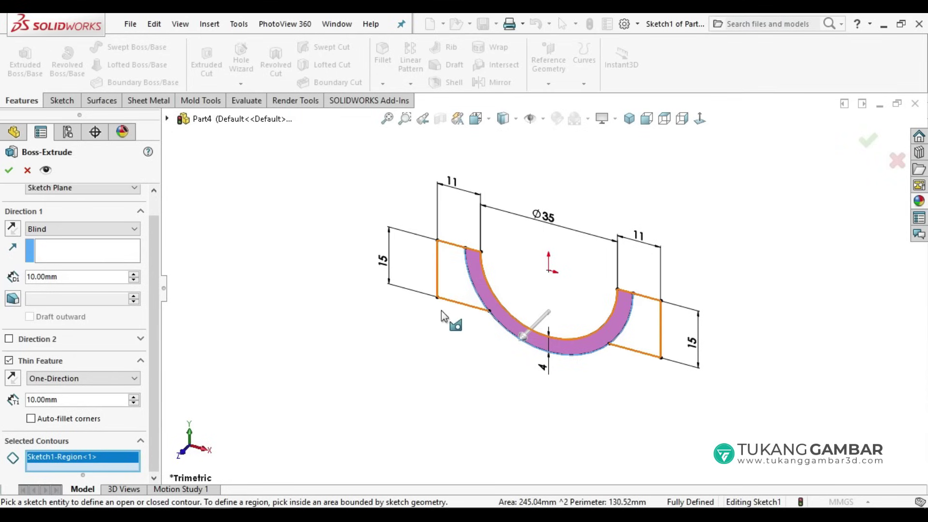
{"action": "left_click", "coordinate": [9, 362]}
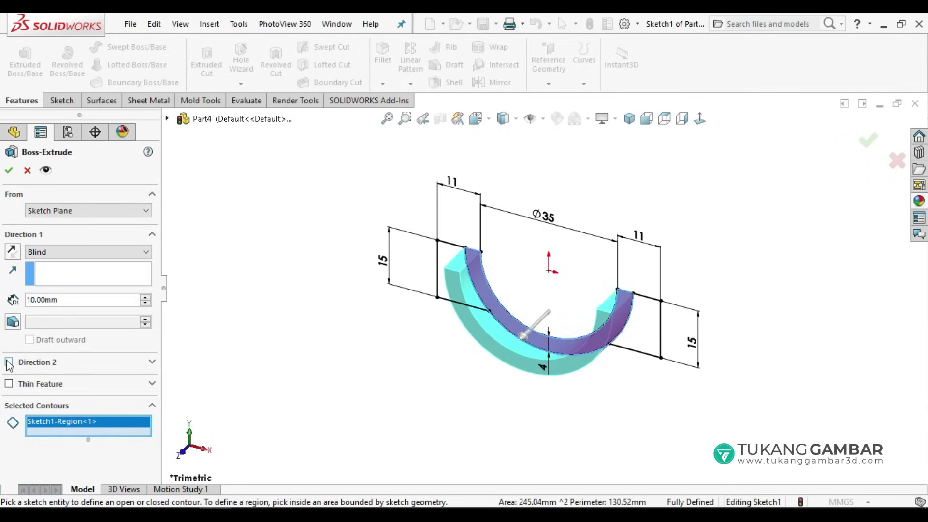
{"action": "left_click", "coordinate": [72, 252]}
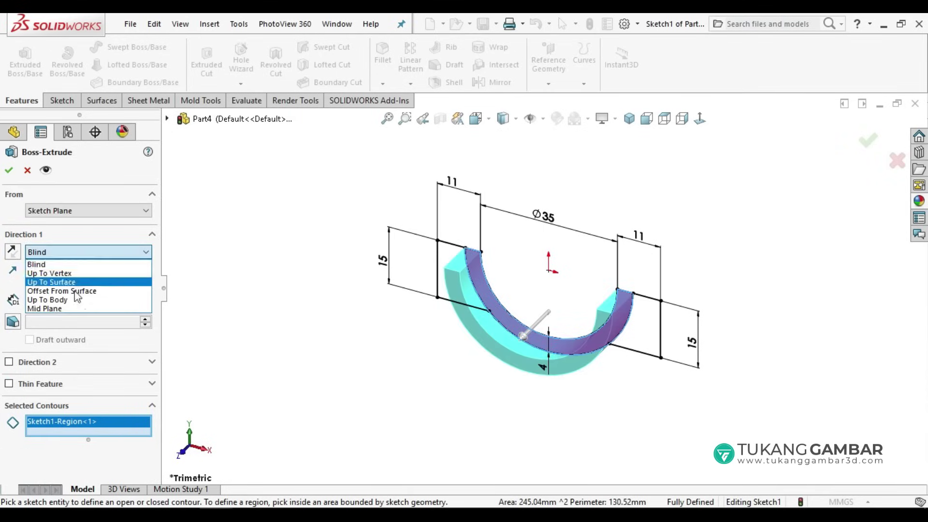
{"action": "left_click", "coordinate": [77, 308]}
{"action": "left_click", "coordinate": [58, 301]}
{"action": "left_click_drag", "start_coordinate": [66, 302], "coordinate": [6, 299]}
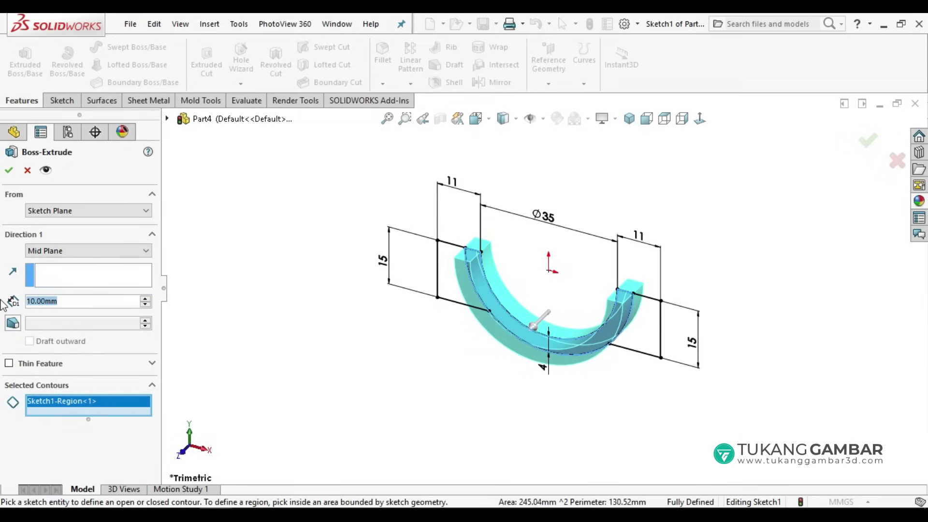
{"action": "type", "text": "25"}
{"action": "key", "text": "Return"}
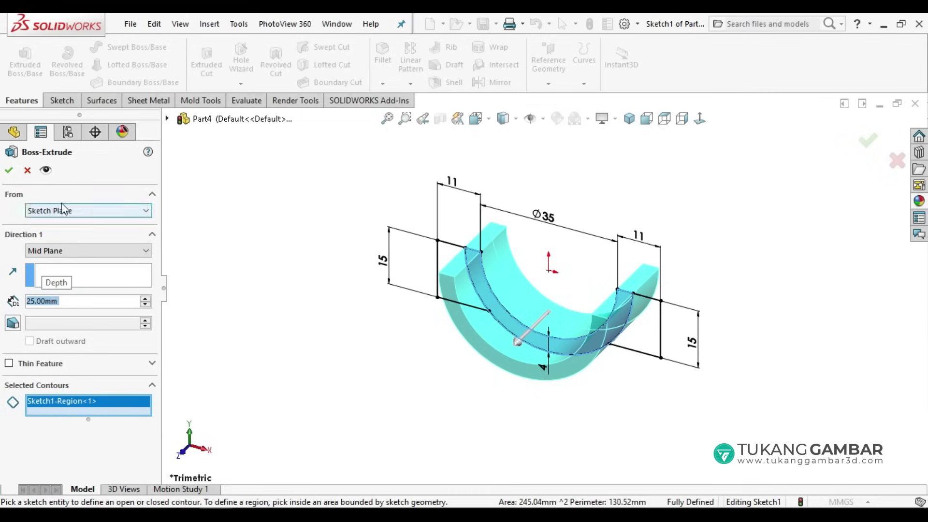
{"action": "left_click", "coordinate": [9, 170]}
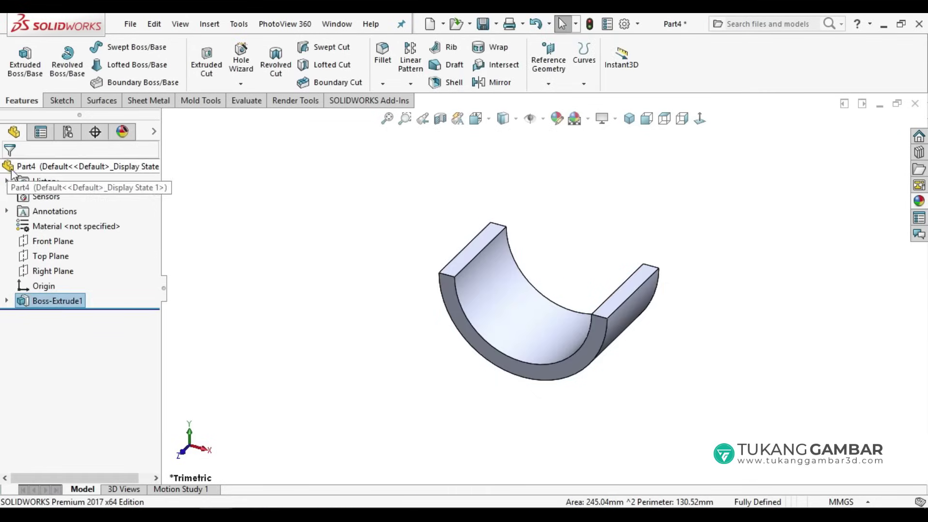
Start a new boss extrusion from Sketch1 using both rectangular side regions.
{"action": "left_click", "coordinate": [17, 63]}
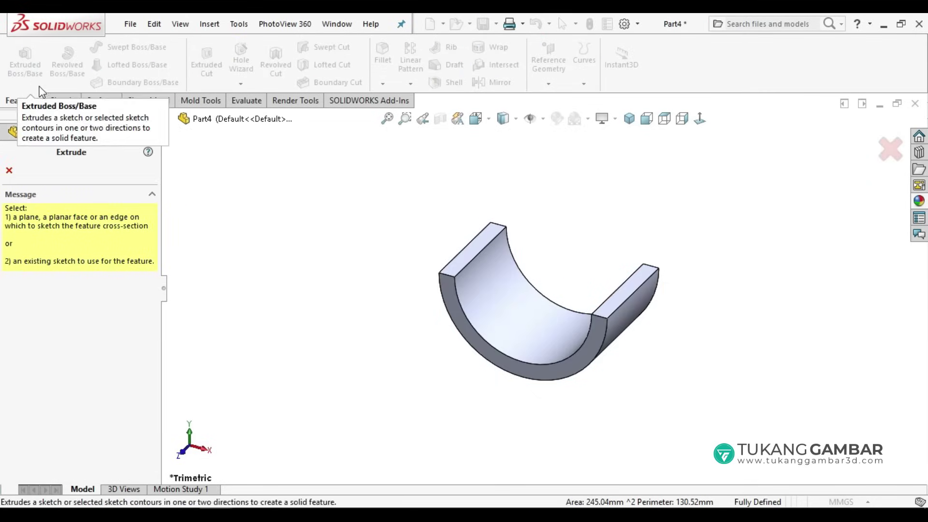
{"action": "left_click", "coordinate": [168, 119]}
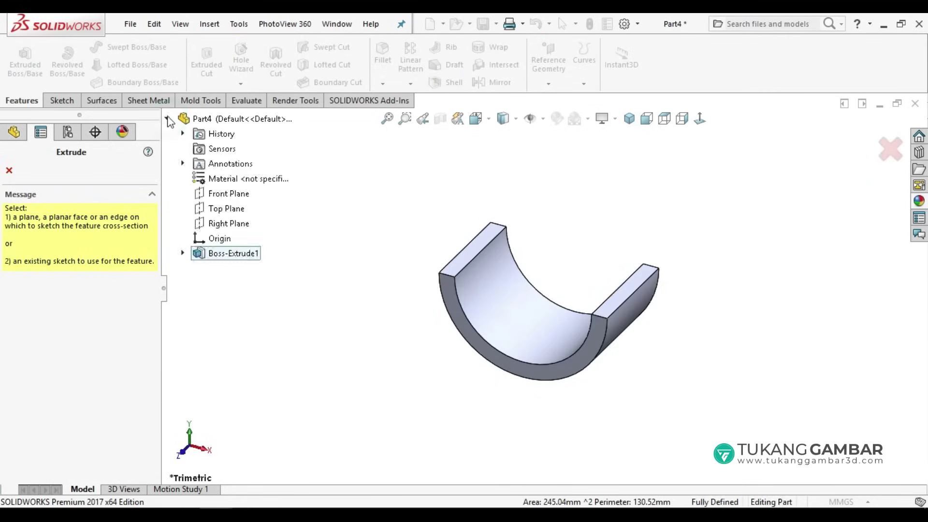
{"action": "left_click", "coordinate": [183, 254]}
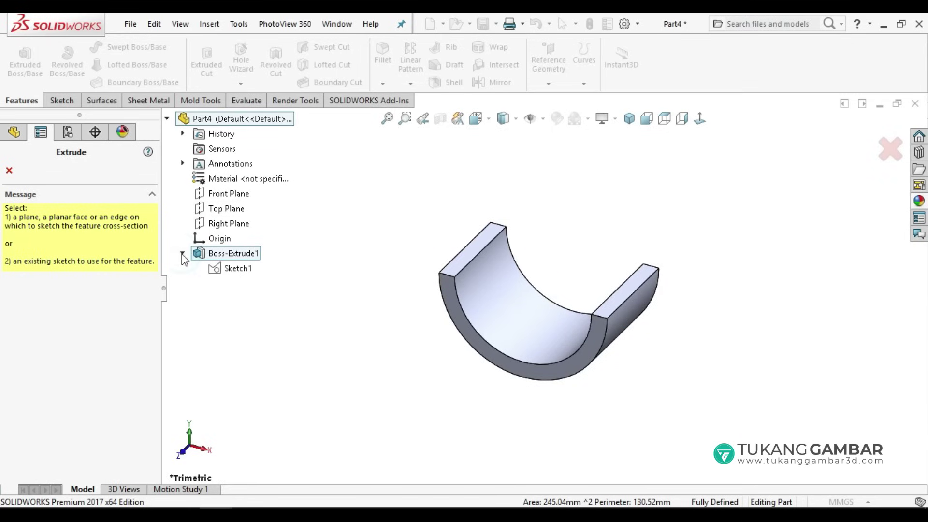
{"action": "left_click", "coordinate": [224, 270]}
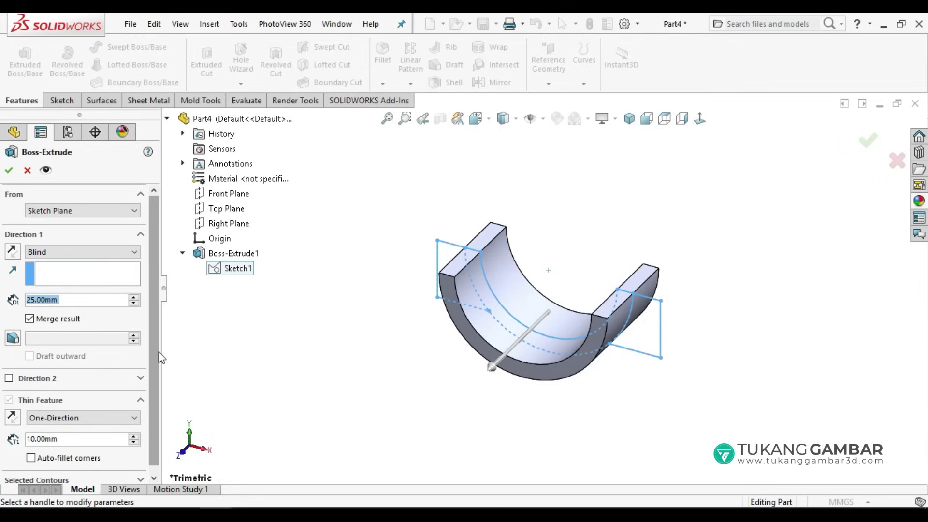
{"action": "scroll", "coordinate": [161, 358], "scroll_direction": "down", "scroll_amount": 1}
{"action": "left_click", "coordinate": [138, 472]}
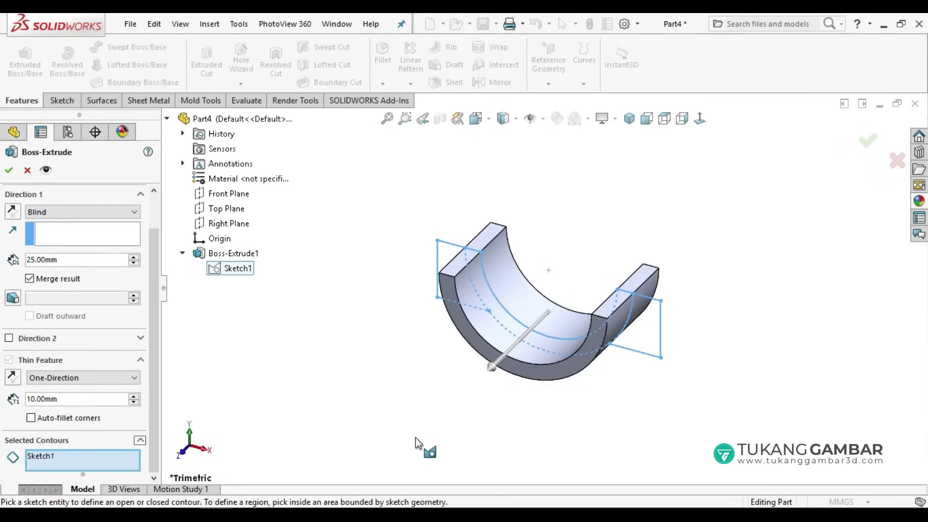
{"action": "middle_click_drag", "start_coordinate": [423, 442], "coordinate": [441, 309]}
{"action": "left_click", "coordinate": [440, 298]}
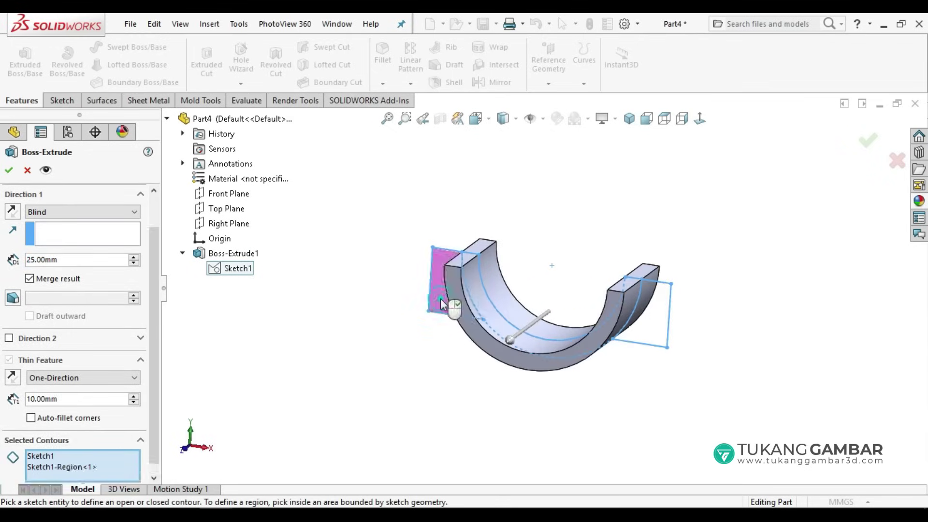
{"action": "left_click", "coordinate": [651, 302]}
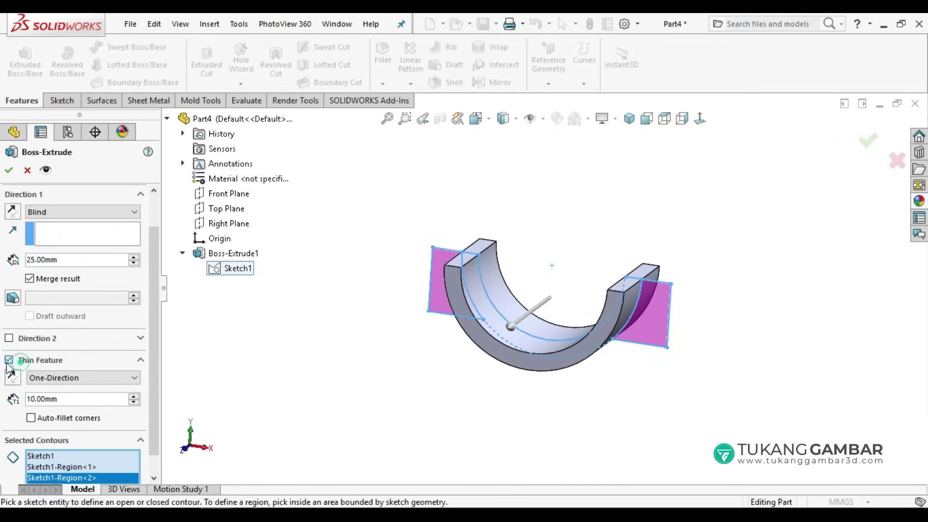
Make the side-block extrusion solid, Mid Plane, 11 mm deep.
{"action": "left_click", "coordinate": [9, 360]}
{"action": "mouse_move", "coordinate": [437, 373]}
{"action": "middle_mouse_down"}
{"action": "mouse_move", "coordinate": [456, 387]}
{"action": "mouse_move", "coordinate": [459, 419]}
{"action": "middle_mouse_up"}
{"action": "left_click", "coordinate": [82, 249]}
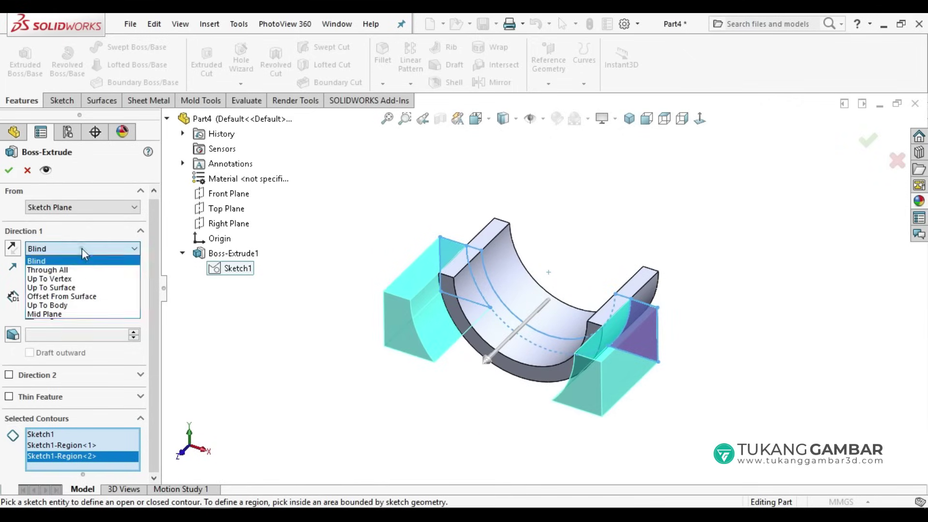
{"action": "left_click", "coordinate": [86, 314]}
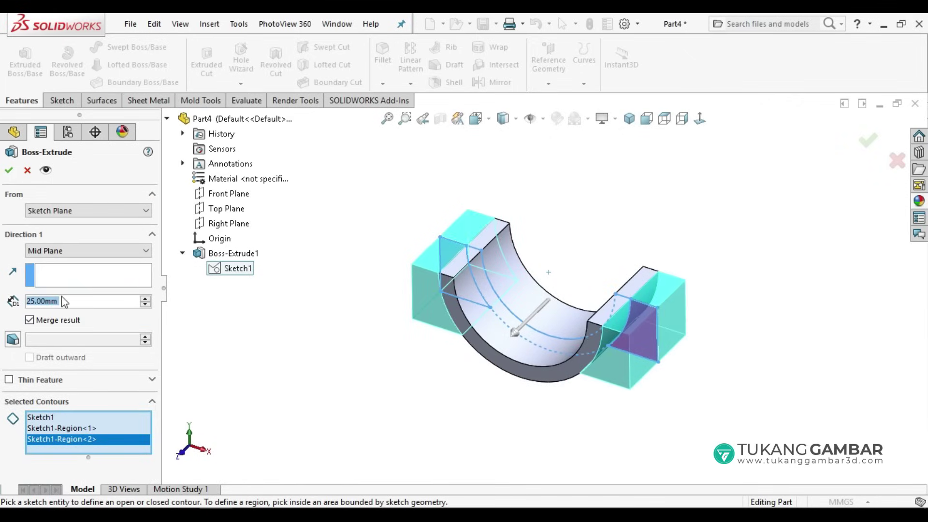
{"action": "left_click", "coordinate": [93, 301]}
{"action": "left_click_drag", "start_coordinate": [94, 300], "coordinate": [7, 304]}
{"action": "type", "text": "11"}
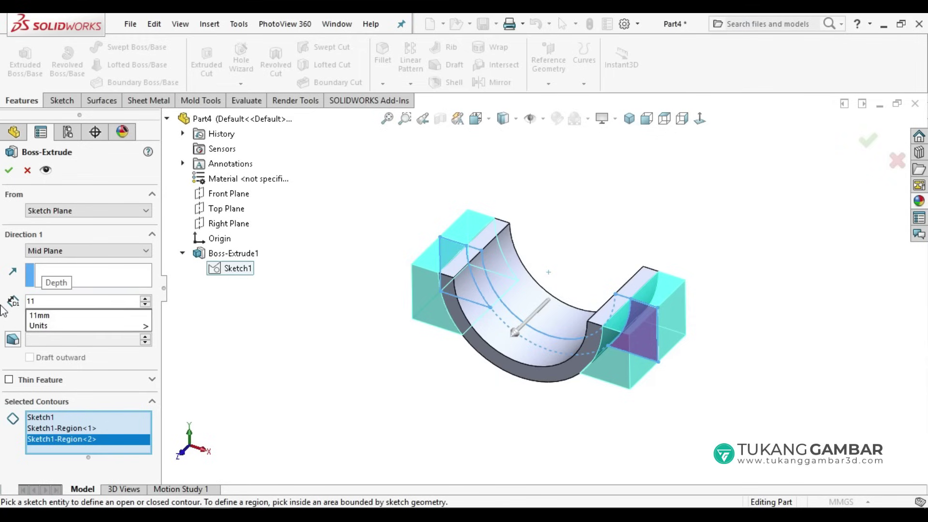
{"action": "key", "text": "Return"}
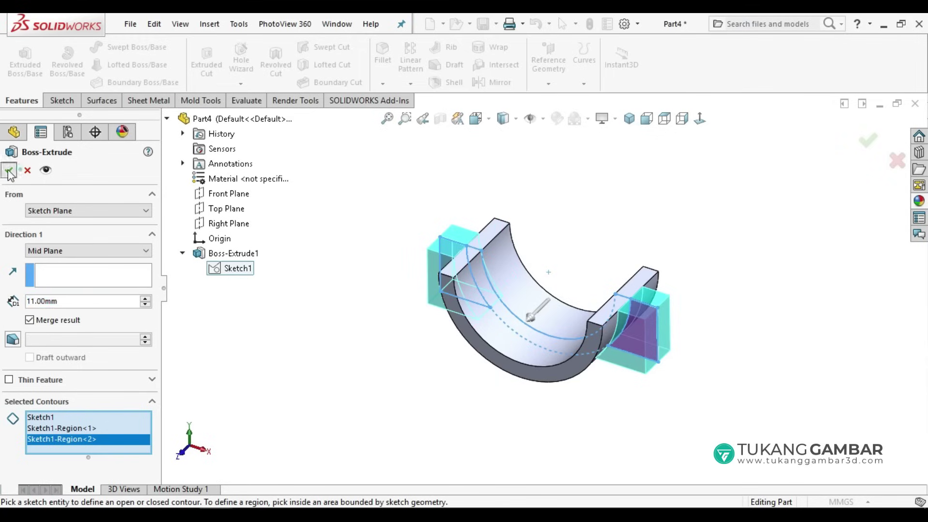
{"action": "left_click", "coordinate": [9, 171]}
{"action": "mouse_move", "coordinate": [422, 325]}
{"action": "middle_mouse_down"}
{"action": "mouse_move", "coordinate": [502, 327]}
{"action": "mouse_move", "coordinate": [457, 348]}
{"action": "mouse_move", "coordinate": [438, 390]}
{"action": "mouse_move", "coordinate": [435, 442]}
{"action": "middle_mouse_up"}
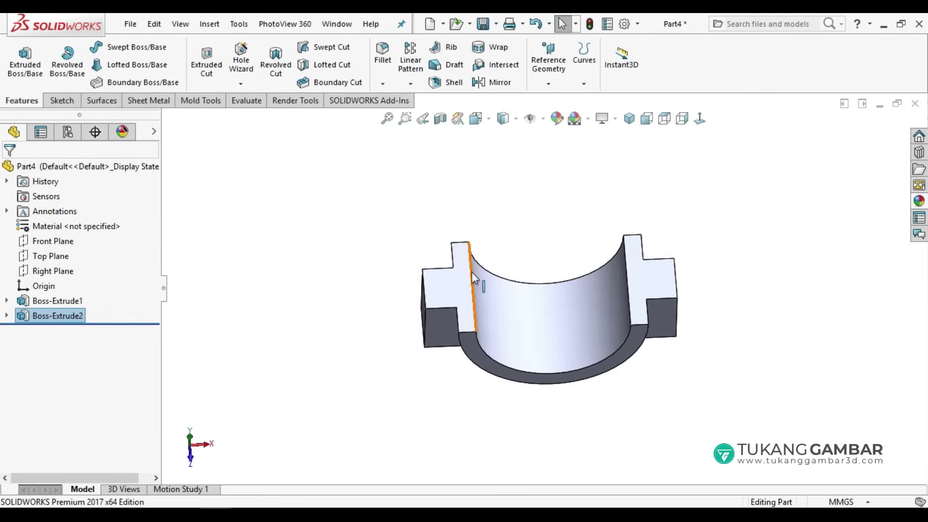
Start a new sketch on the left flange face, viewed normal to it.
{"action": "left_click", "coordinate": [446, 287]}
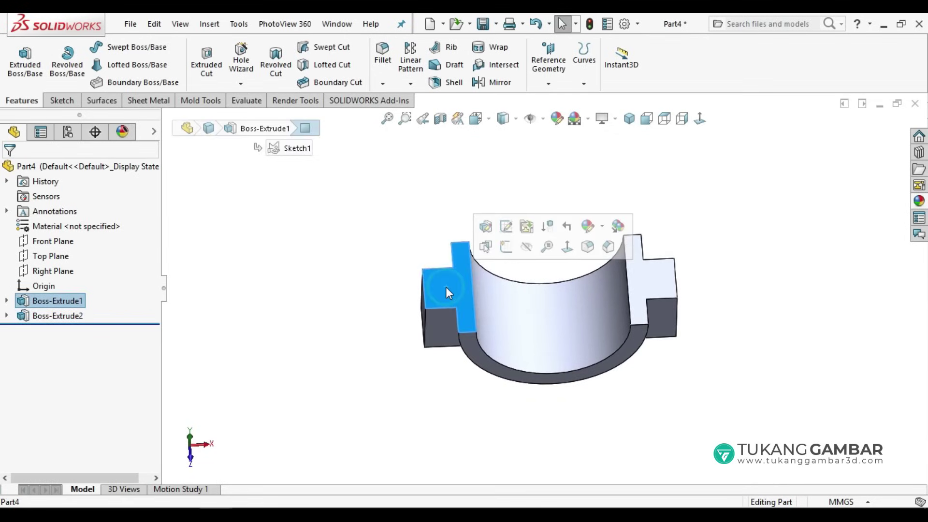
{"action": "left_click", "coordinate": [566, 253]}
{"action": "left_click", "coordinate": [405, 276]}
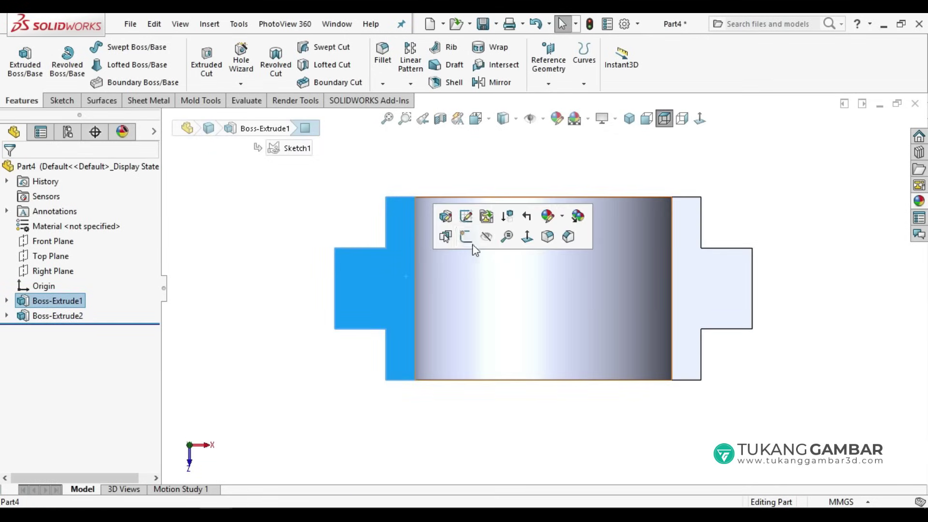
{"action": "left_click", "coordinate": [466, 238]}
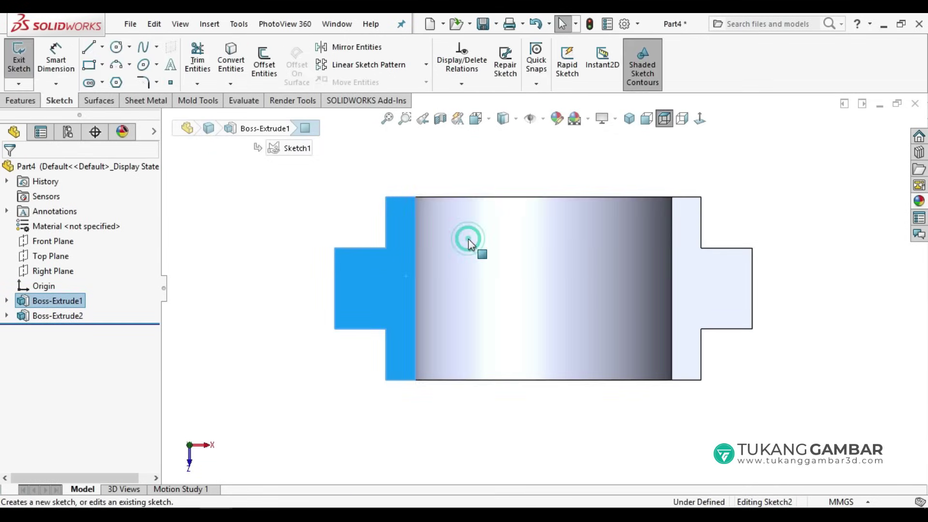
Draw a centerline across the left flange and another from the shaft's right edge.
{"action": "left_click", "coordinate": [102, 47]}
{"action": "left_click", "coordinate": [120, 79]}
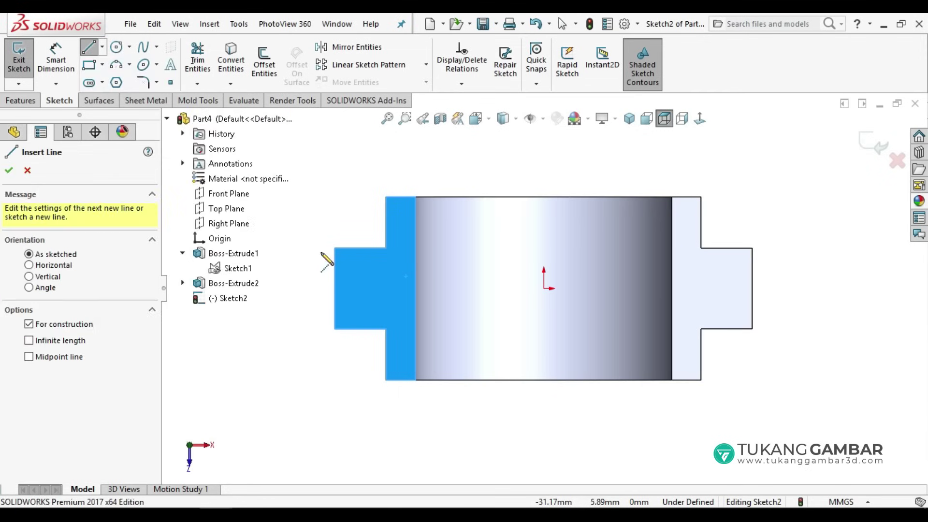
{"action": "left_click", "coordinate": [335, 288]}
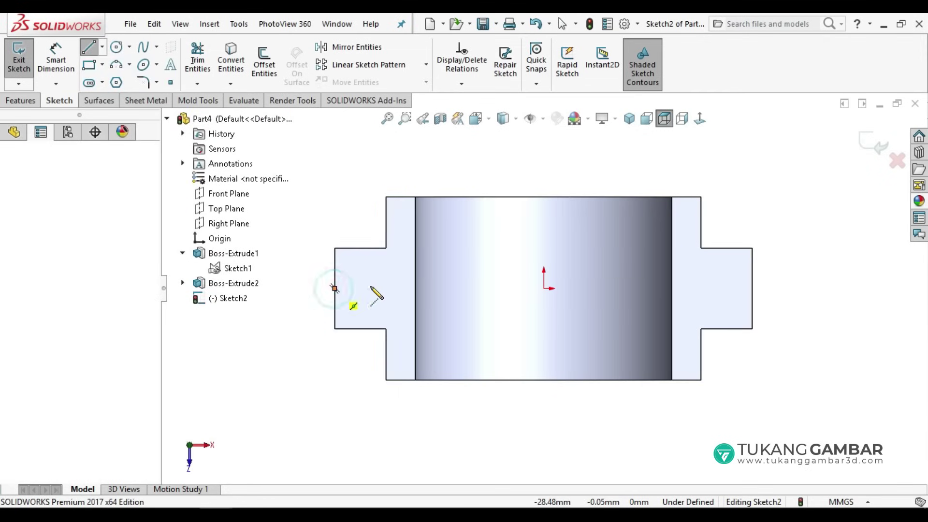
{"action": "left_click", "coordinate": [415, 288]}
{"action": "right_click", "coordinate": [439, 277]}
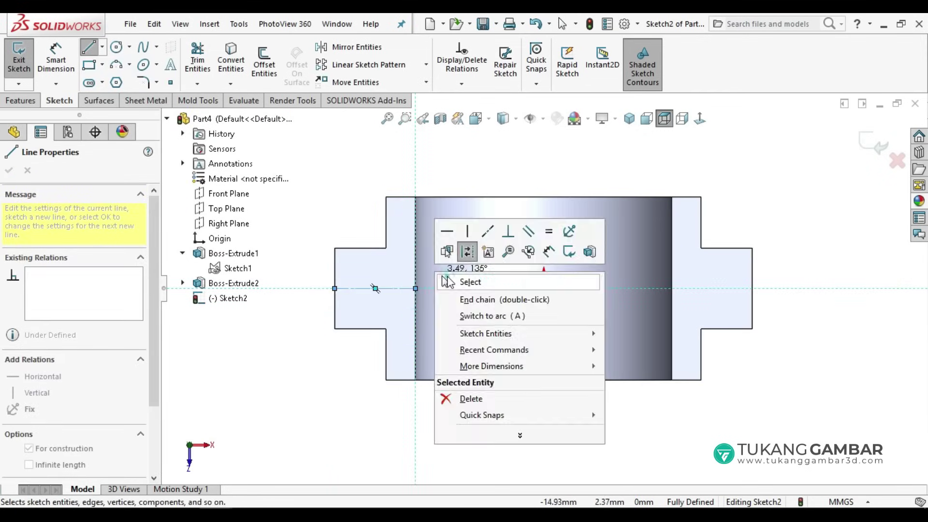
{"action": "left_click", "coordinate": [444, 282]}
{"action": "left_click", "coordinate": [102, 47]}
{"action": "left_click", "coordinate": [129, 85]}
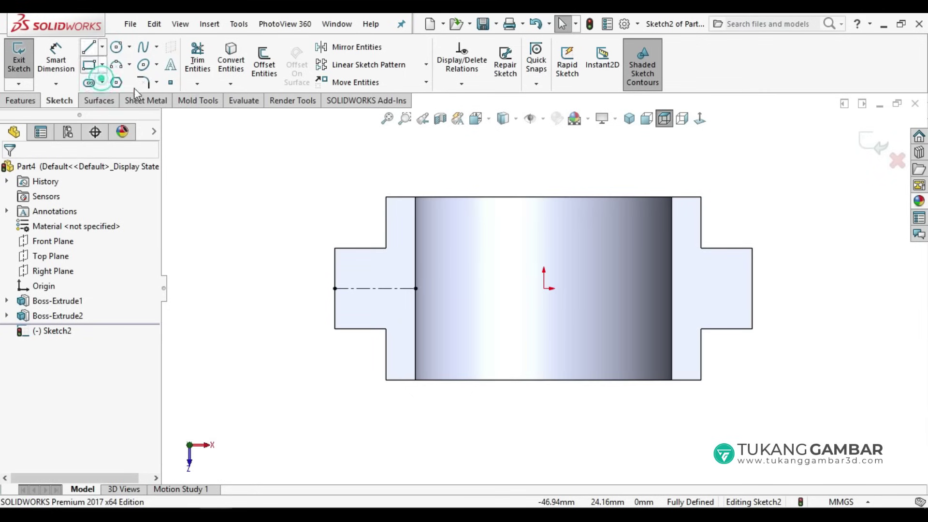
{"action": "left_click", "coordinate": [671, 289]}
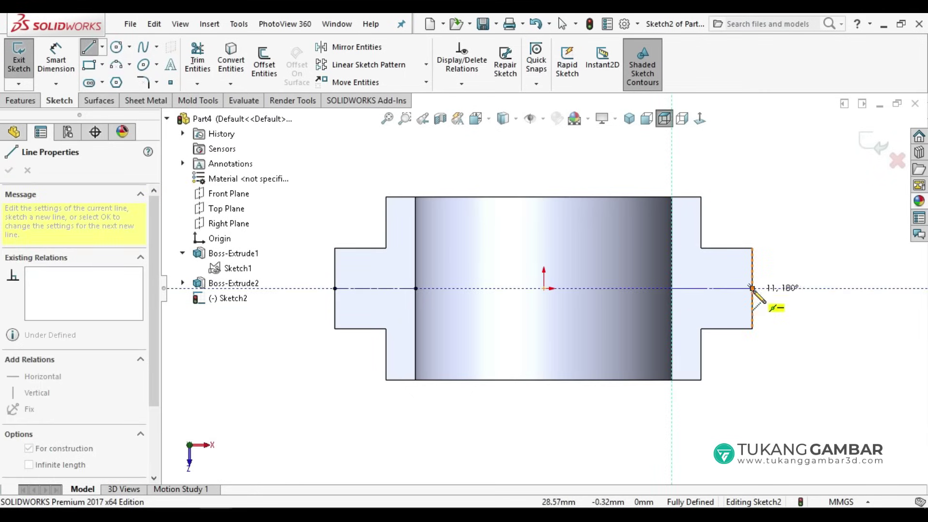
{"action": "right_click", "coordinate": [764, 246]}
{"action": "left_click", "coordinate": [778, 253]}
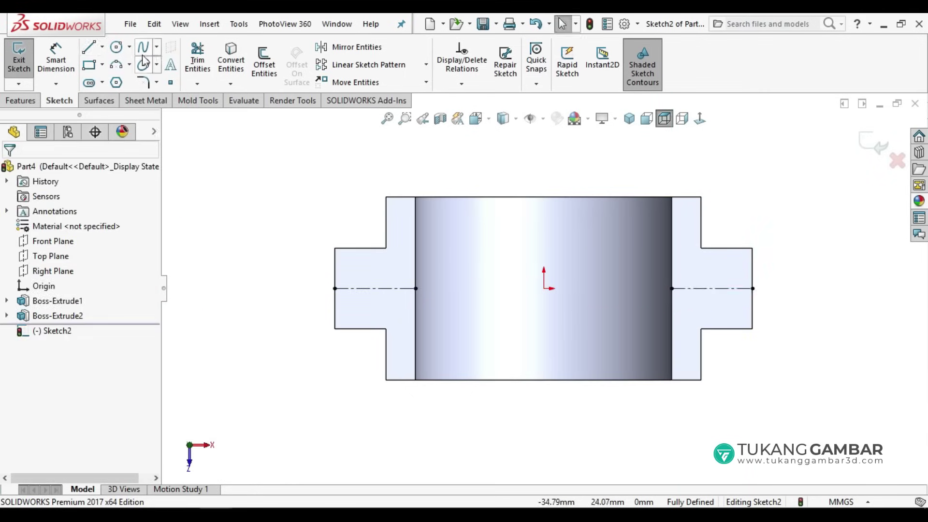
Draw circles on the left and right centreline points.
{"action": "left_click", "coordinate": [118, 49]}
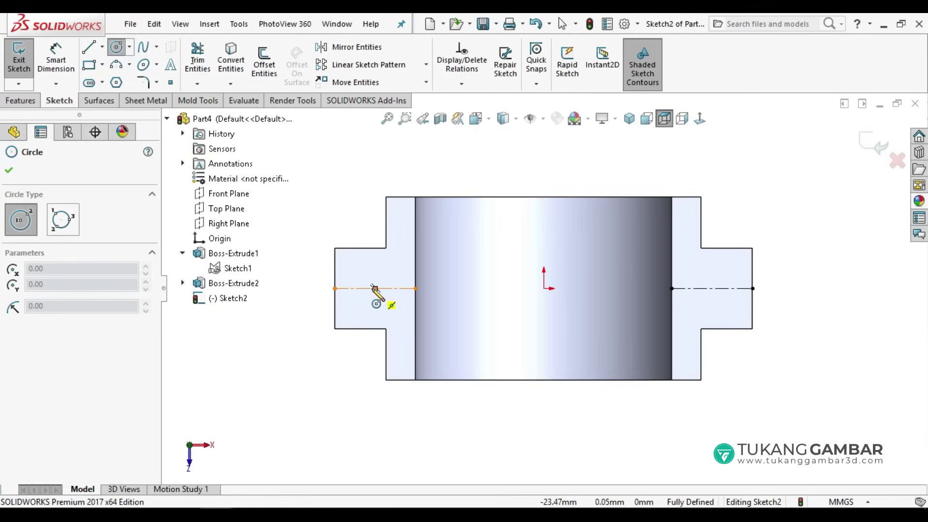
{"action": "left_click_drag", "start_coordinate": [375, 289], "coordinate": [391, 295]}
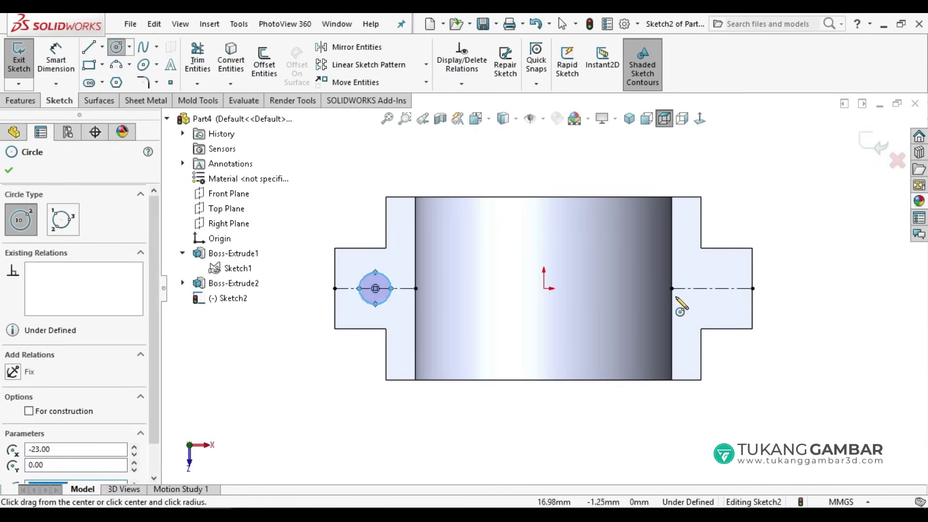
{"action": "left_click_drag", "start_coordinate": [710, 288], "coordinate": [728, 299]}
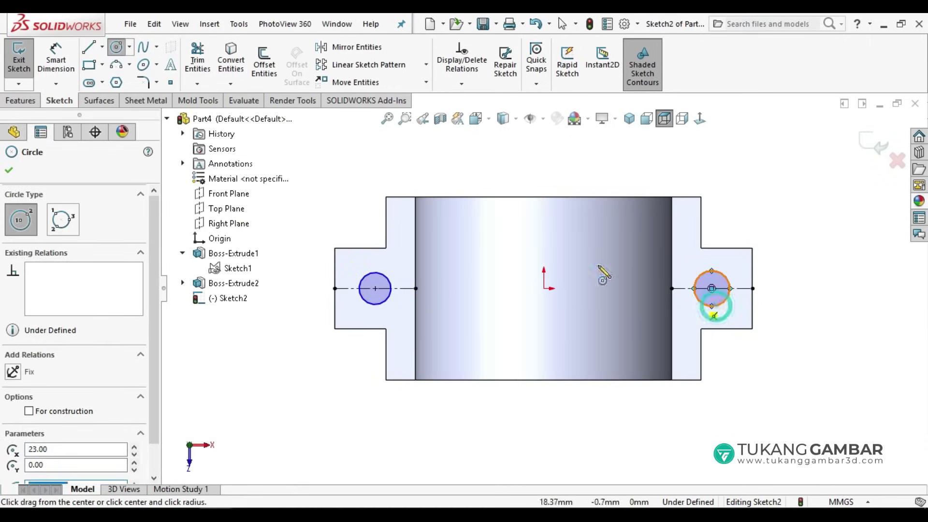
Dimension both circles to a 5 mm diameter.
{"action": "left_click", "coordinate": [68, 65]}
{"action": "left_click", "coordinate": [359, 300]}
{"action": "left_click", "coordinate": [341, 368]}
{"action": "type", "text": "5"}
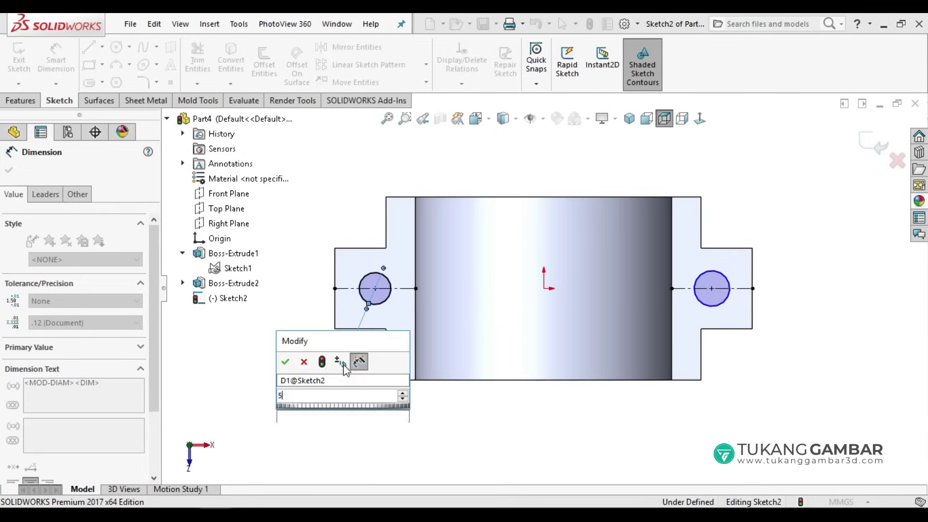
{"action": "key", "text": "Return"}
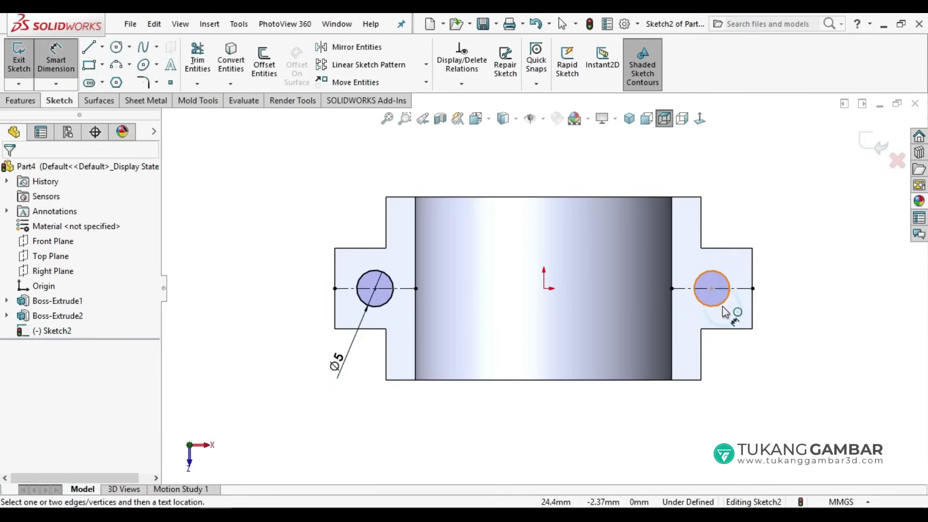
{"action": "left_click", "coordinate": [724, 305]}
{"action": "left_click", "coordinate": [745, 372]}
{"action": "type", "text": "5"}
{"action": "key", "text": "Return"}
{"action": "left_click", "coordinate": [727, 406]}
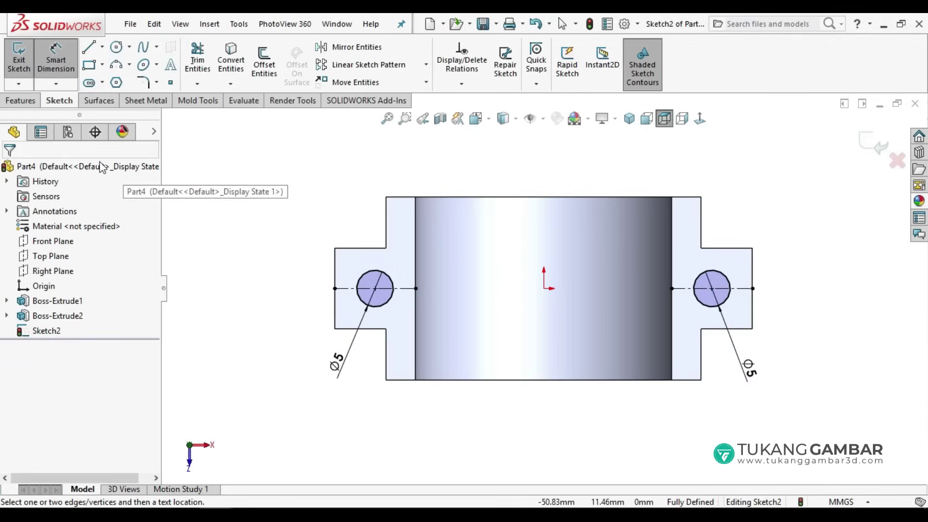
{"action": "left_click", "coordinate": [20, 101]}
Cut the two Ø5 circles Through All to make holes in both flanges.
{"action": "left_click", "coordinate": [208, 77]}
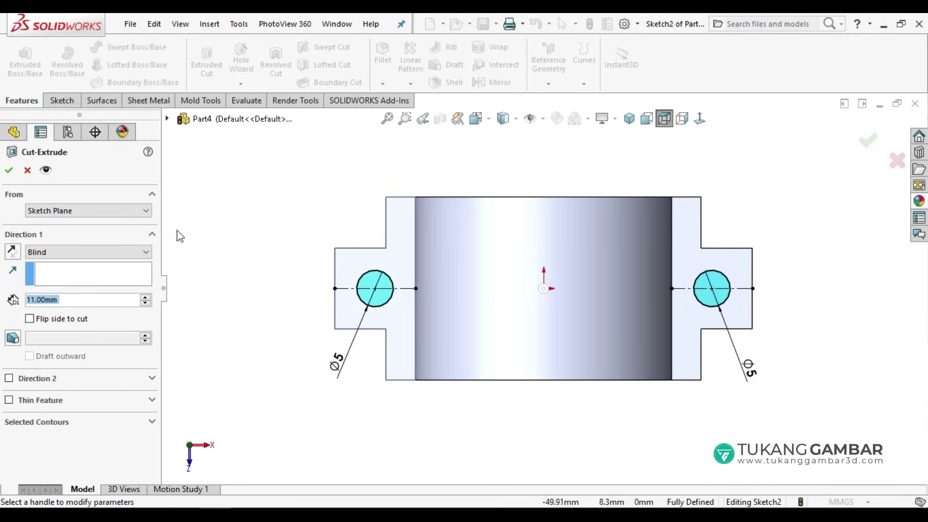
{"action": "left_click", "coordinate": [140, 252]}
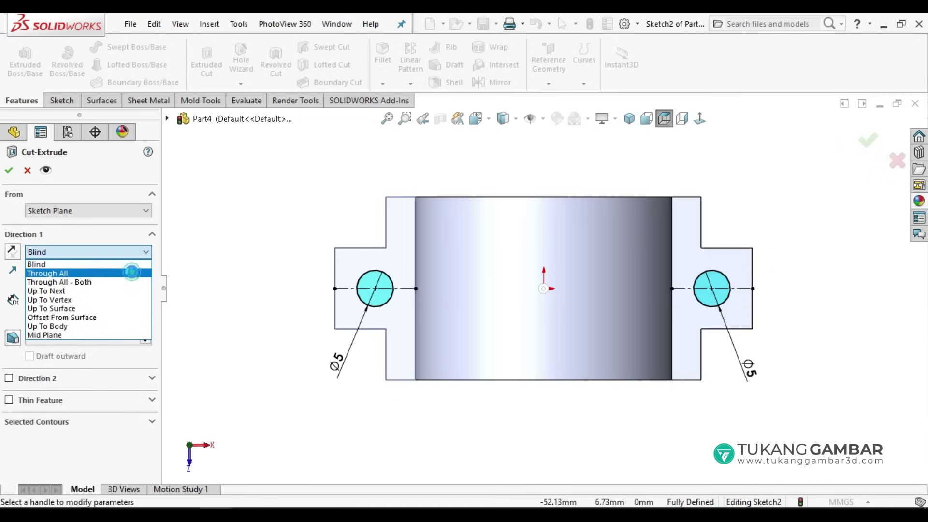
{"action": "left_click", "coordinate": [133, 274]}
{"action": "left_click", "coordinate": [10, 170]}
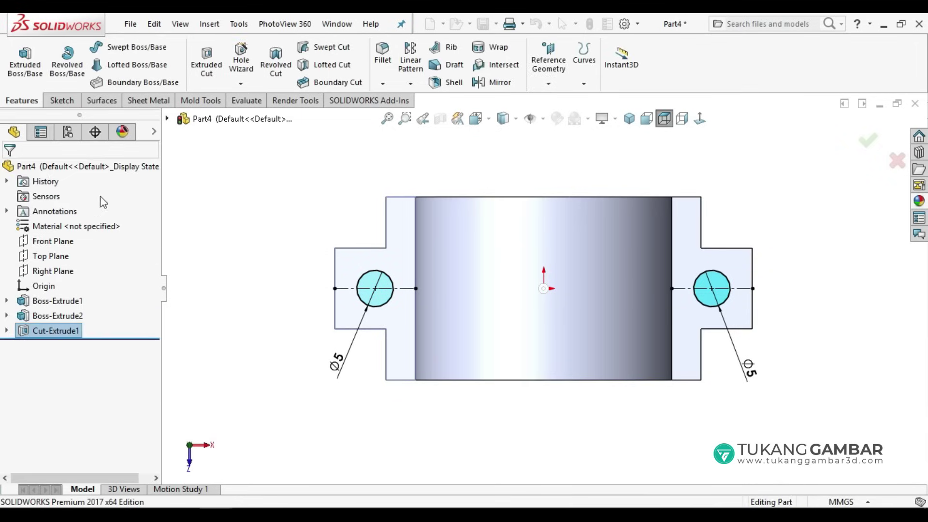
{"action": "mouse_move", "coordinate": [264, 222]}
{"action": "middle_mouse_down"}
{"action": "mouse_move", "coordinate": [383, 274]}
{"action": "mouse_move", "coordinate": [351, 365]}
{"action": "mouse_move", "coordinate": [344, 364]}
{"action": "mouse_move", "coordinate": [379, 327]}
{"action": "mouse_move", "coordinate": [435, 311]}
{"action": "mouse_move", "coordinate": [530, 321]}
{"action": "mouse_move", "coordinate": [589, 174]}
{"action": "mouse_move", "coordinate": [563, 351]}
{"action": "mouse_move", "coordinate": [541, 187]}
{"action": "mouse_move", "coordinate": [483, 285]}
{"action": "middle_mouse_up"}
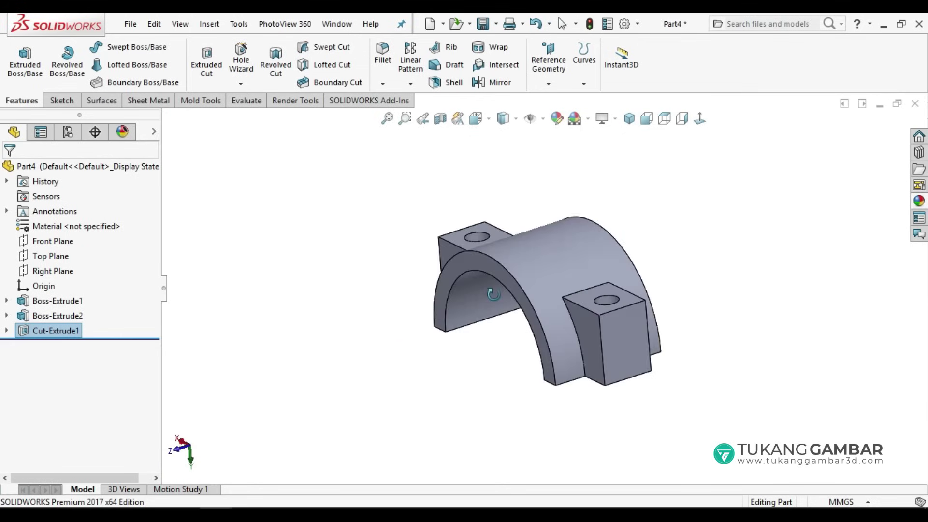
Start a fillet with a 0.5 mm radius.
{"action": "left_click", "coordinate": [380, 58]}
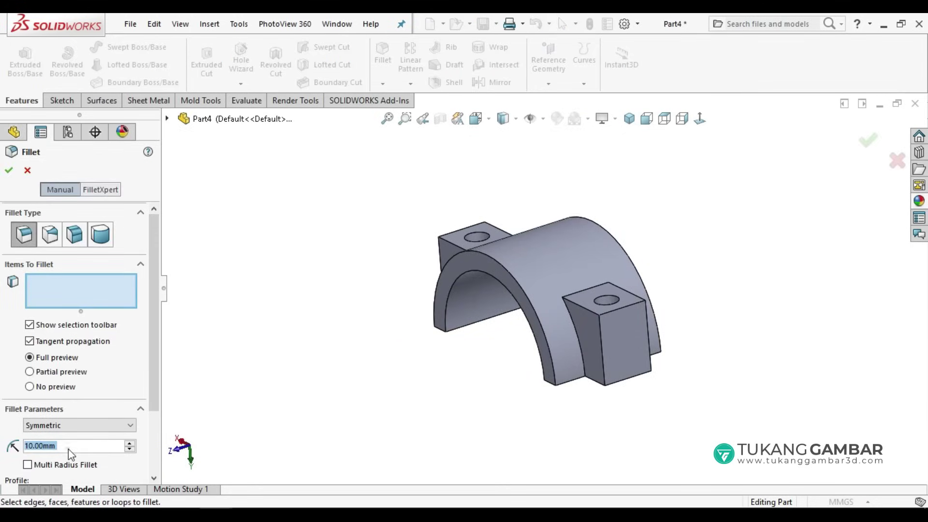
{"action": "left_click_drag", "start_coordinate": [62, 448], "coordinate": [14, 447]}
{"action": "type", "text": "0.5"}
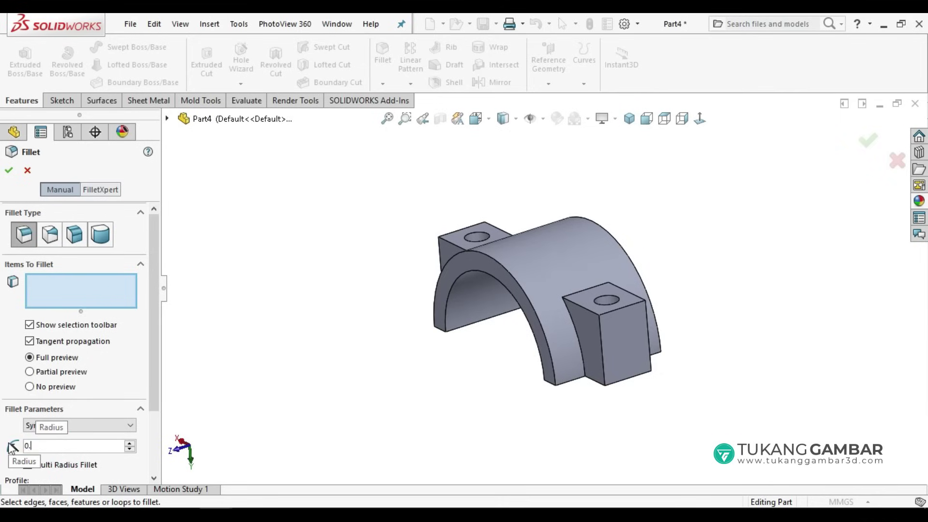
{"action": "key", "text": "Return"}
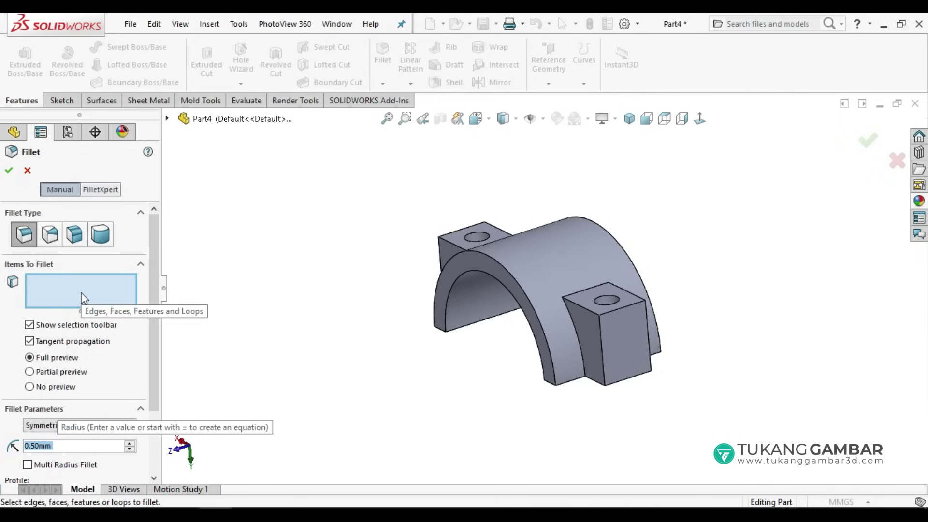
Fillet the right and left block faces and the arch face at 0.5 mm.
{"action": "left_click", "coordinate": [589, 333]}
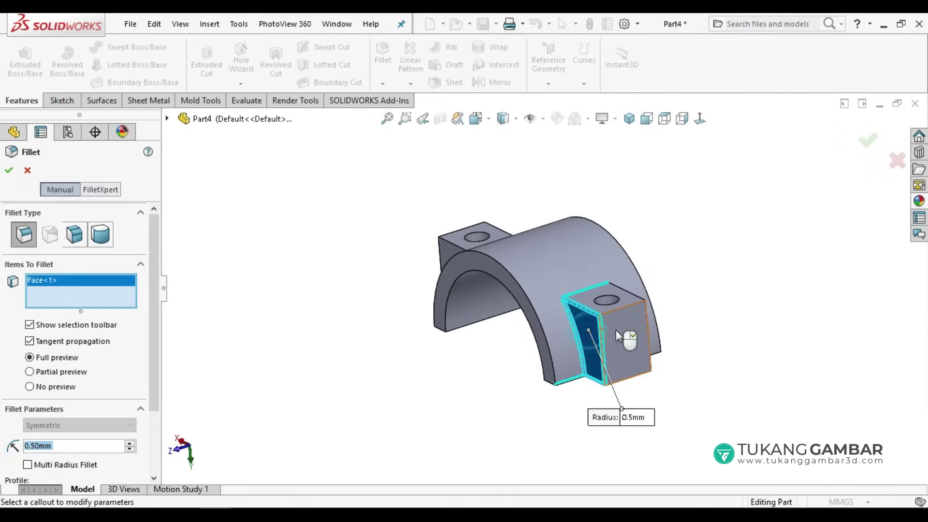
{"action": "left_click", "coordinate": [622, 335]}
{"action": "middle_click_drag", "start_coordinate": [621, 335], "coordinate": [559, 368]}
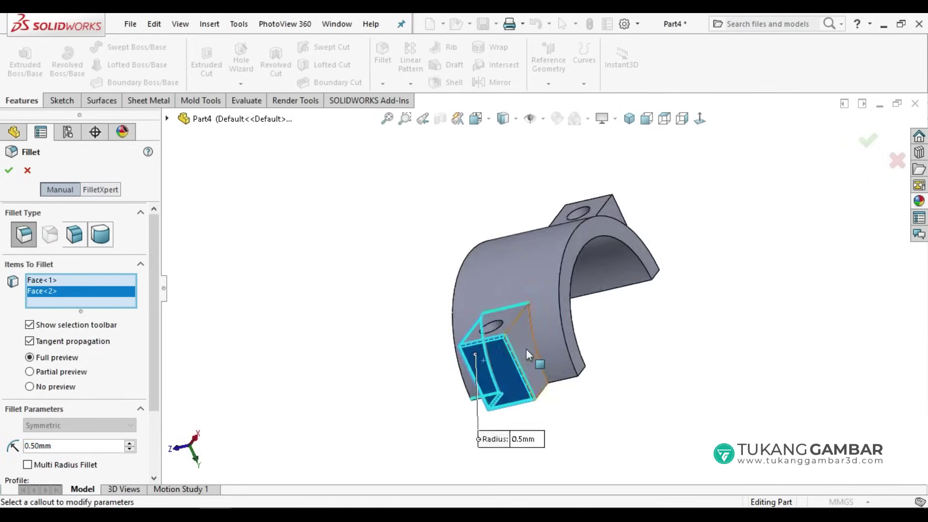
{"action": "left_click", "coordinate": [524, 347]}
{"action": "mouse_move", "coordinate": [524, 339]}
{"action": "middle_mouse_down"}
{"action": "mouse_move", "coordinate": [671, 274]}
{"action": "mouse_move", "coordinate": [709, 311]}
{"action": "middle_mouse_up"}
{"action": "left_click", "coordinate": [651, 314]}
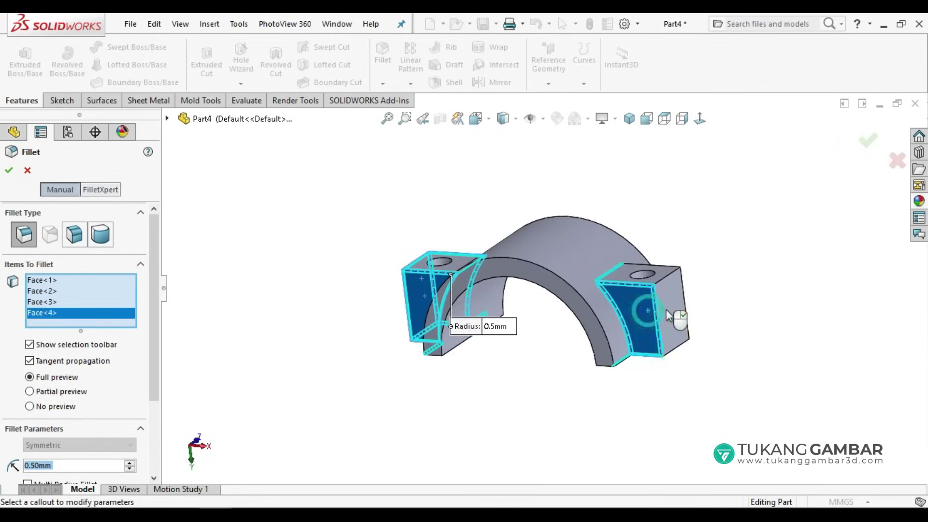
{"action": "left_click", "coordinate": [665, 332]}
{"action": "mouse_move", "coordinate": [665, 333]}
{"action": "middle_mouse_down"}
{"action": "mouse_move", "coordinate": [516, 390]}
{"action": "mouse_move", "coordinate": [437, 329]}
{"action": "mouse_move", "coordinate": [494, 325]}
{"action": "middle_mouse_up"}
{"action": "left_click", "coordinate": [432, 331]}
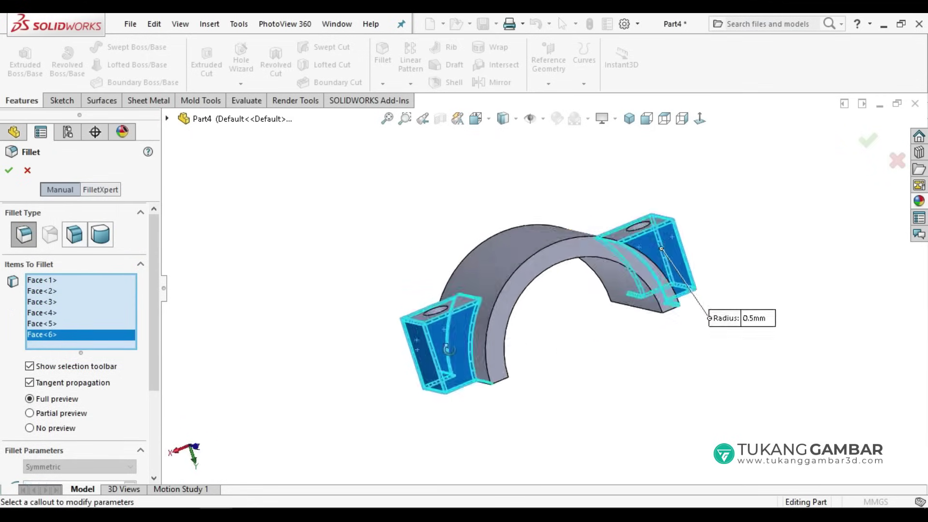
{"action": "left_click", "coordinate": [534, 240]}
{"action": "mouse_move", "coordinate": [460, 269]}
{"action": "middle_mouse_down"}
{"action": "mouse_move", "coordinate": [480, 315]}
{"action": "mouse_move", "coordinate": [642, 289]}
{"action": "middle_mouse_up"}
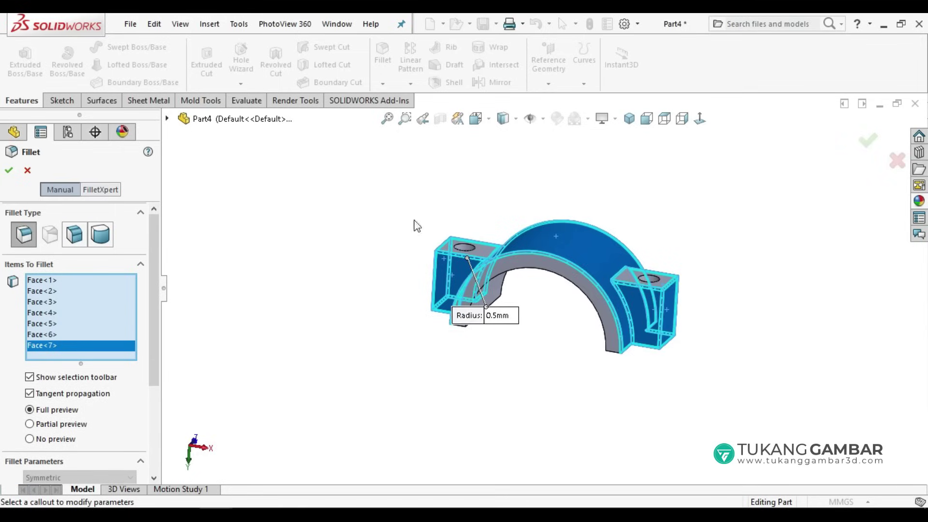
{"action": "left_click", "coordinate": [6, 176]}
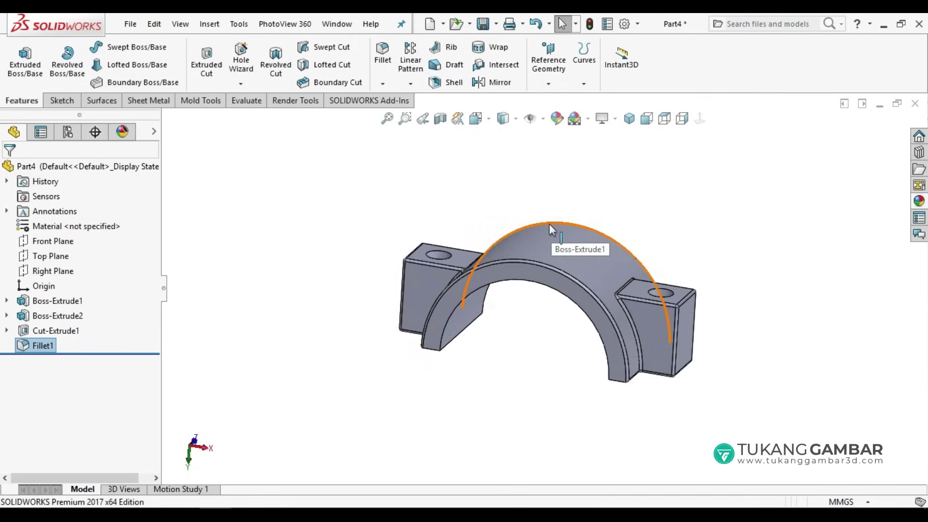
{"action": "middle_click_drag", "start_coordinate": [549, 225], "coordinate": [543, 232]}
{"action": "key", "text": "Escape"}
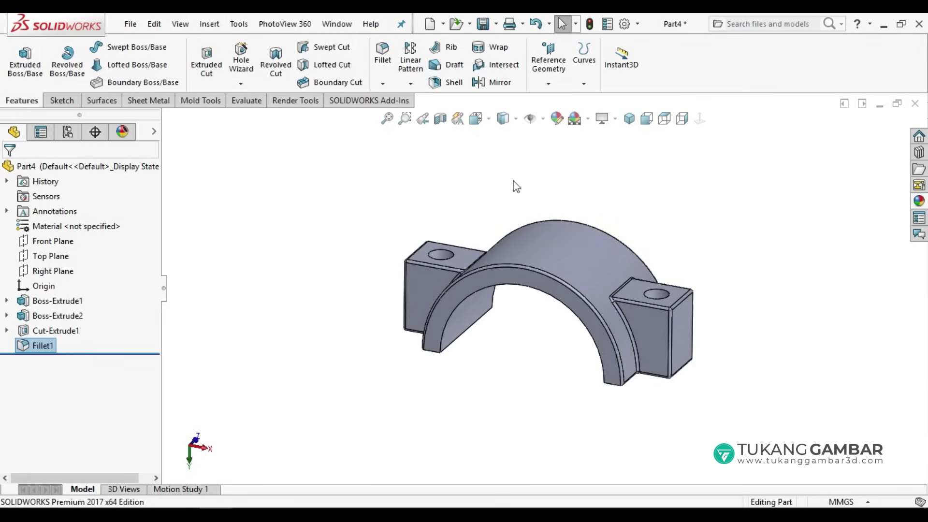
Save the part as 'Rod Cap'.
{"action": "left_click", "coordinate": [489, 29]}
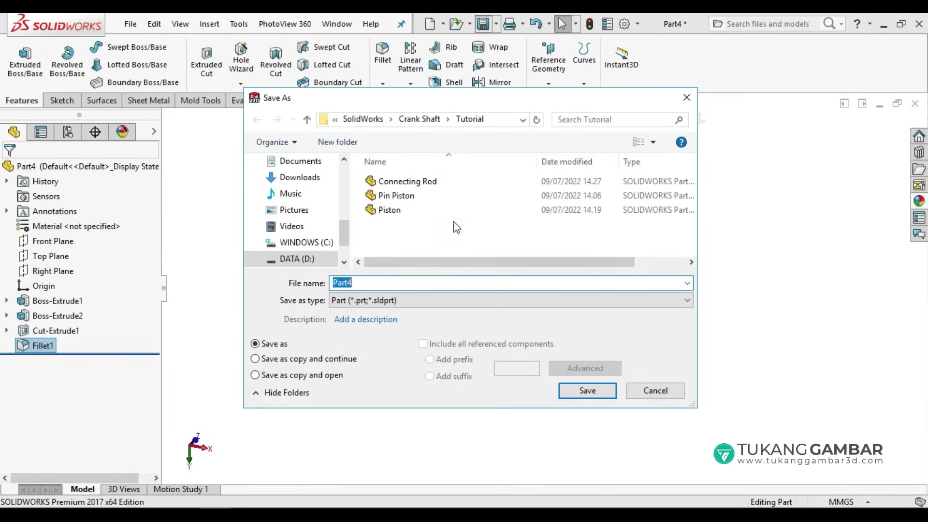
{"action": "type", "text": "Rod"}
{"action": "key", "text": "Return"}
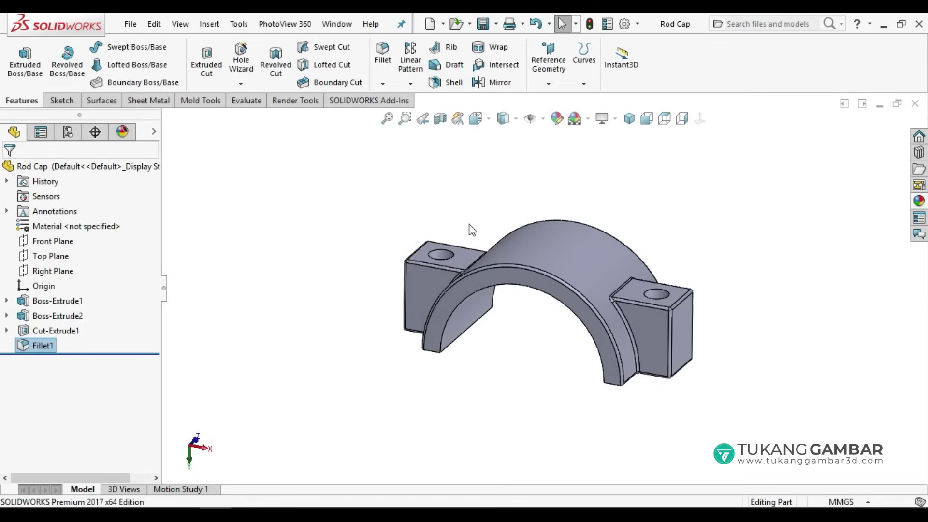
{"action": "left_click", "coordinate": [431, 24]}
In a new part, sketch a Ø45 circle at the origin on the Right Plane.
{"action": "double_click", "coordinate": [322, 206]}
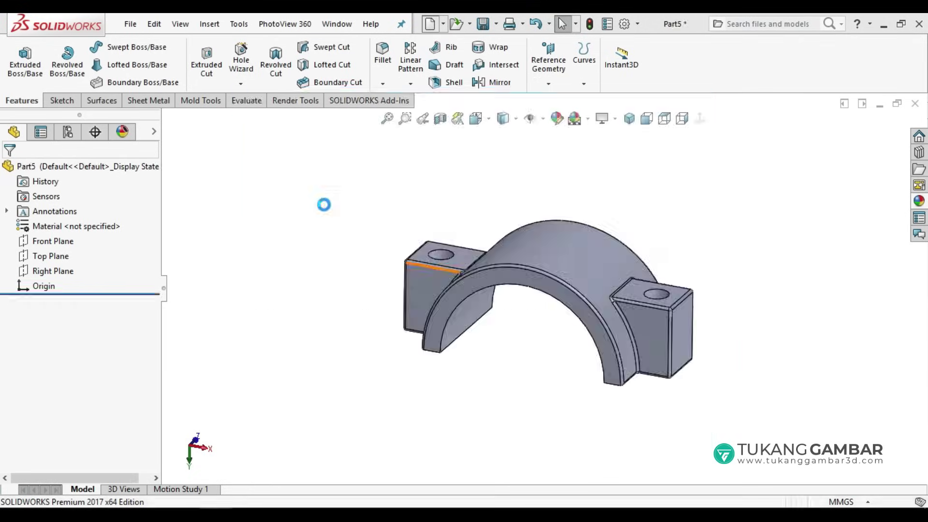
{"action": "left_click", "coordinate": [575, 119]}
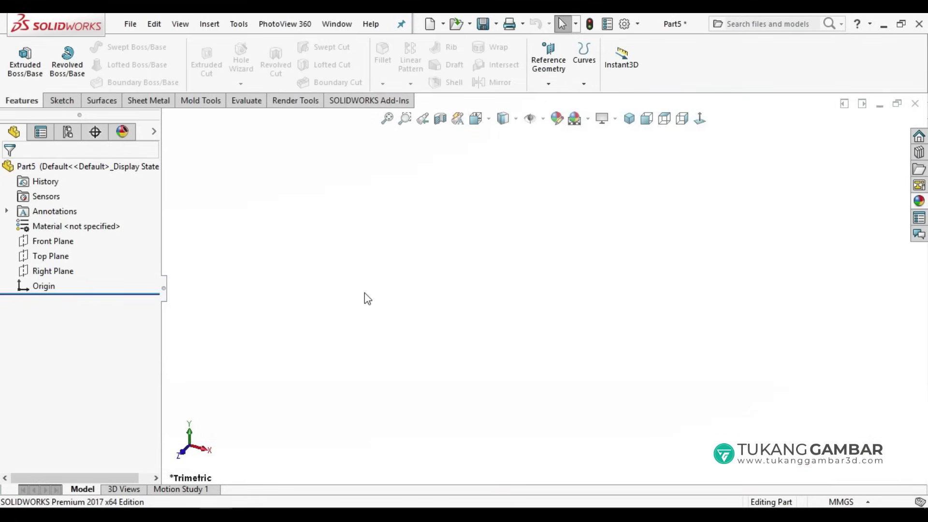
{"action": "left_click", "coordinate": [54, 273]}
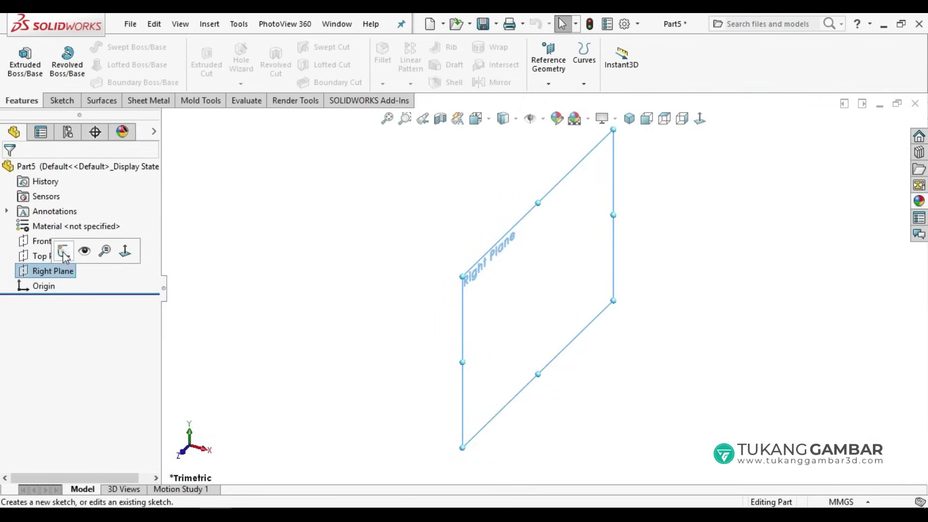
{"action": "left_click", "coordinate": [63, 252]}
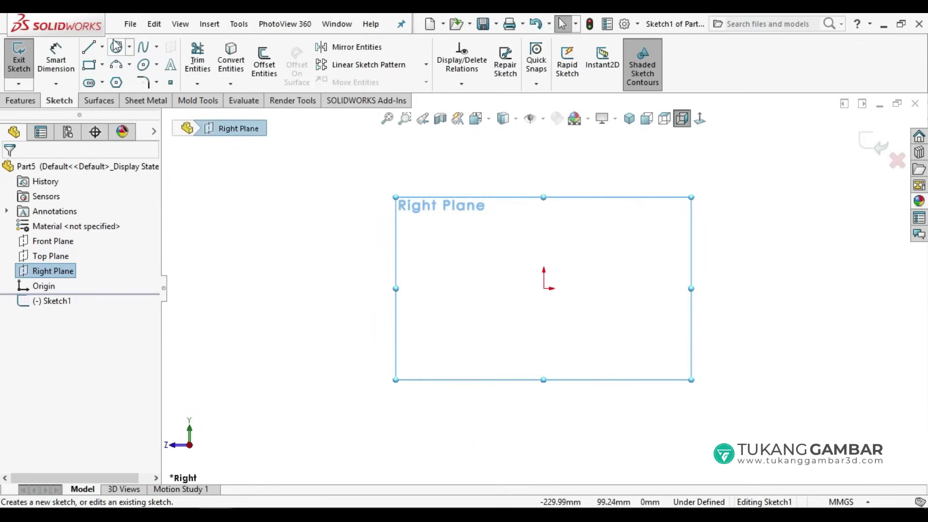
{"action": "left_click", "coordinate": [117, 48]}
{"action": "left_click", "coordinate": [544, 289]}
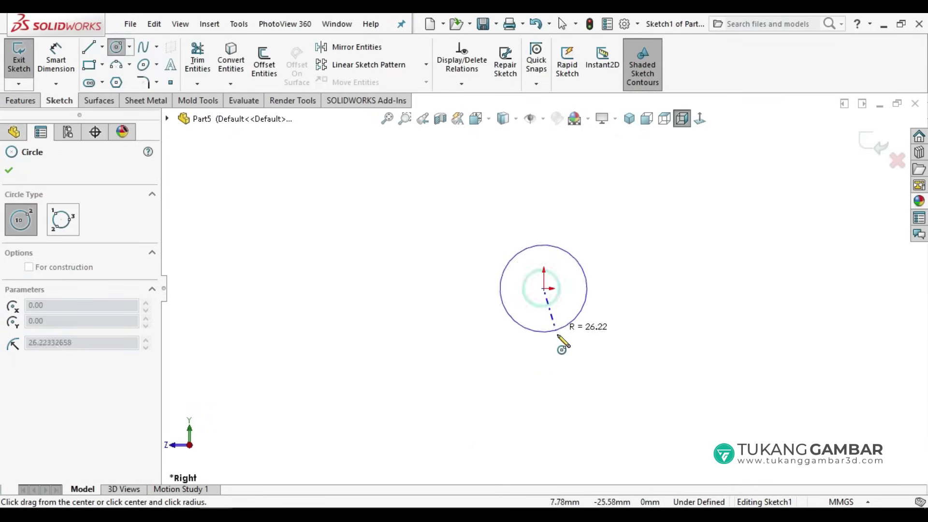
{"action": "left_click", "coordinate": [559, 337]}
{"action": "left_click", "coordinate": [56, 61]}
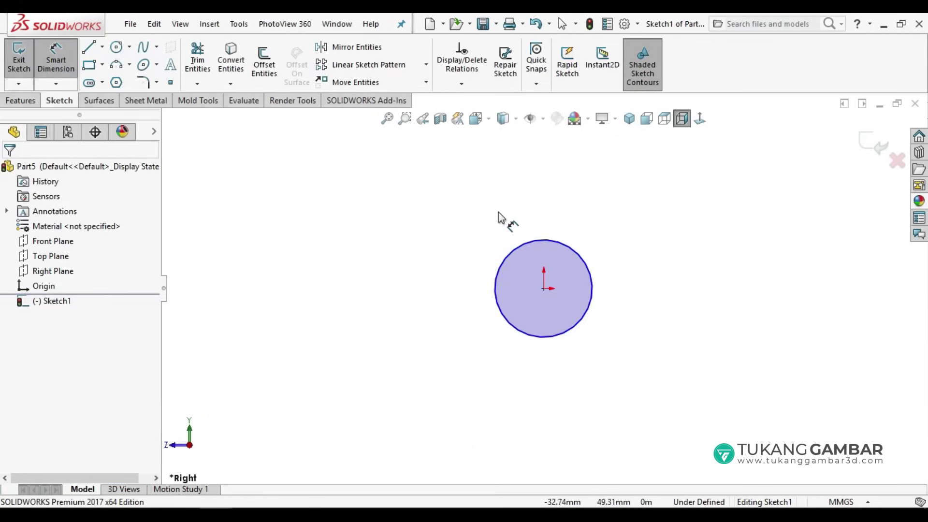
{"action": "left_click", "coordinate": [548, 241]}
{"action": "left_click", "coordinate": [535, 187]}
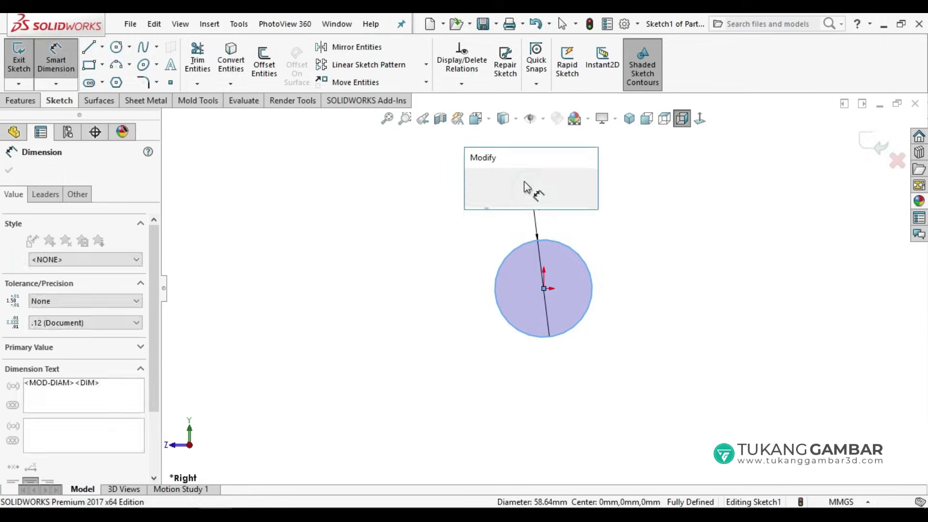
{"action": "type", "text": "45"}
{"action": "key", "text": "Return"}
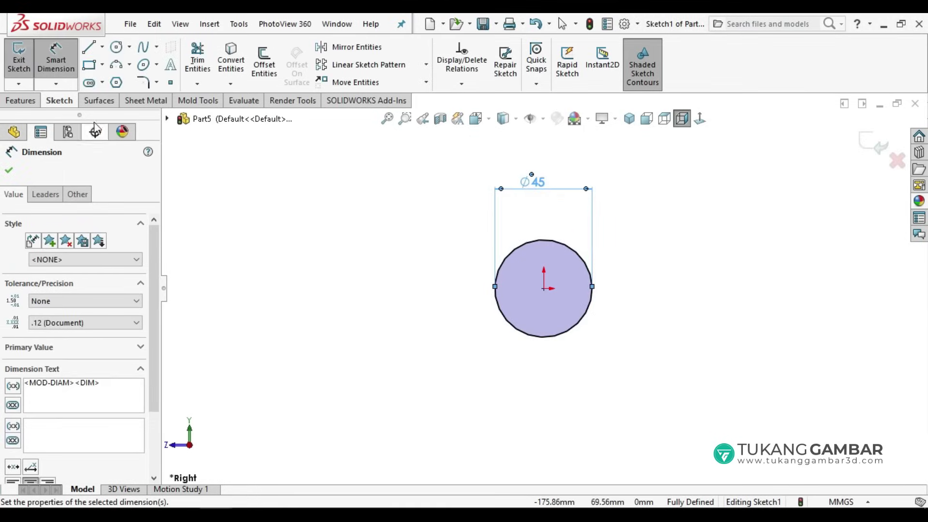
Extrude the Ø45 circle 60 mm into a solid cylinder.
{"action": "left_click", "coordinate": [32, 103]}
{"action": "left_click", "coordinate": [32, 68]}
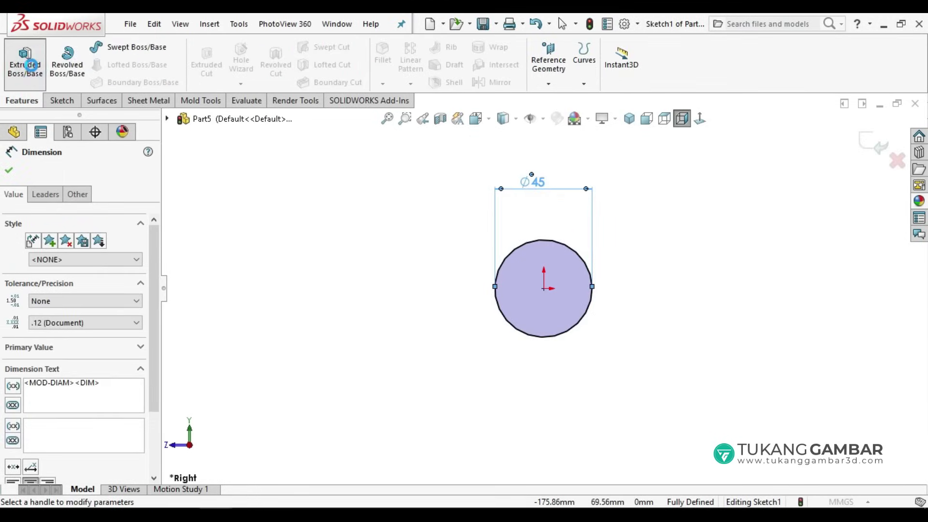
{"action": "left_click_drag", "start_coordinate": [75, 299], "coordinate": [2, 292]}
{"action": "type", "text": "60"}
{"action": "key", "text": "Return"}
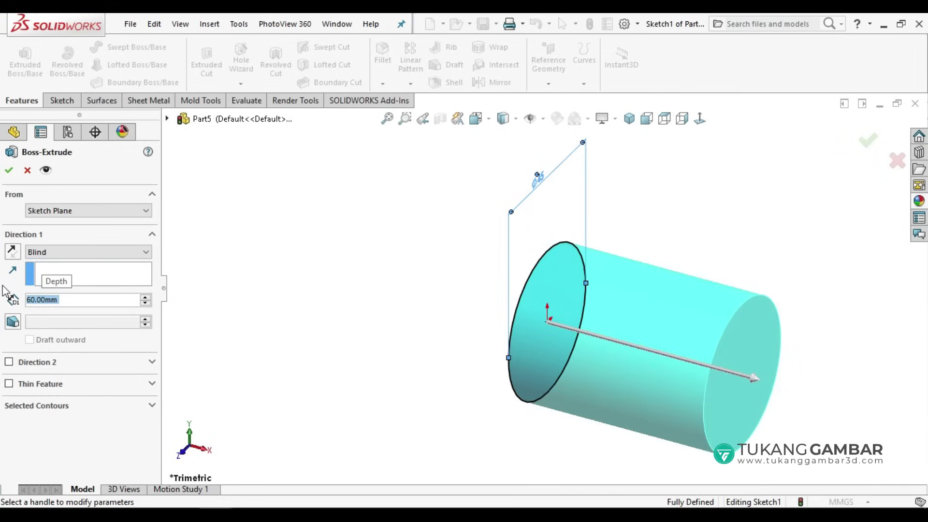
{"action": "left_click", "coordinate": [9, 170]}
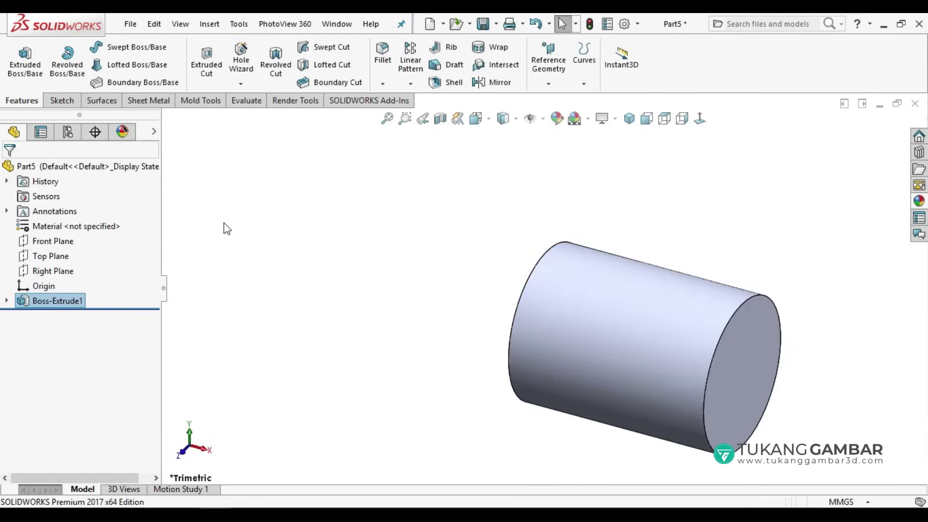
Start a sketch on the cylinder's end face, viewed normal to it.
{"action": "key", "text": "z"}
{"action": "scroll", "coordinate": [779, 444], "scroll_direction": "up", "scroll_amount": 2}
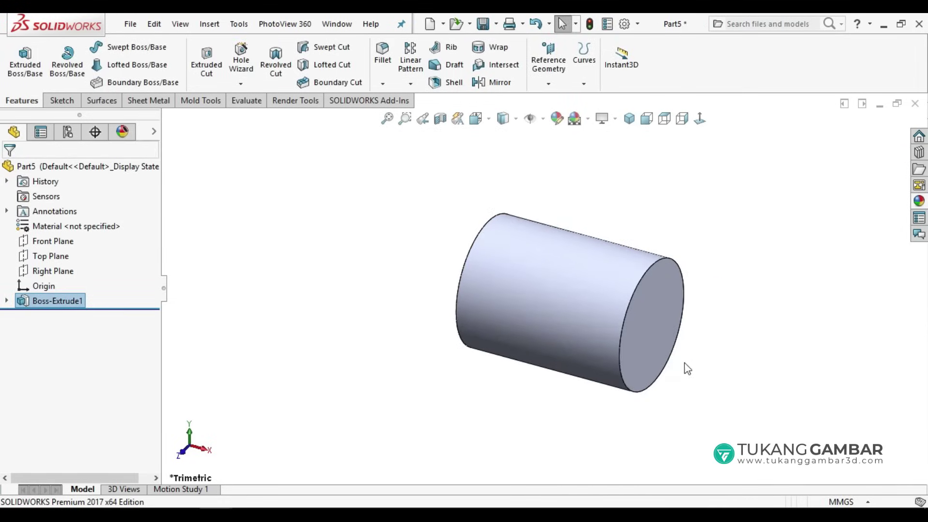
{"action": "left_click", "coordinate": [655, 320]}
{"action": "left_click", "coordinate": [777, 280]}
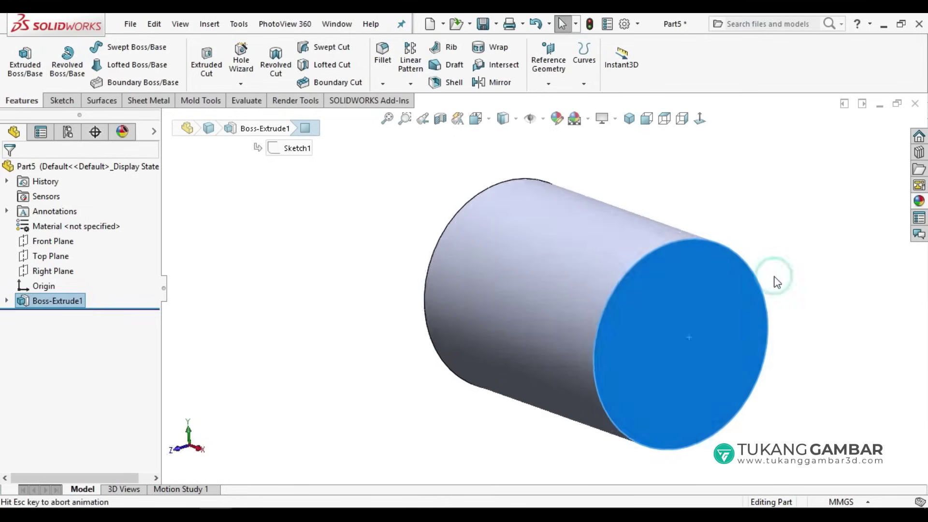
{"action": "left_click", "coordinate": [650, 236]}
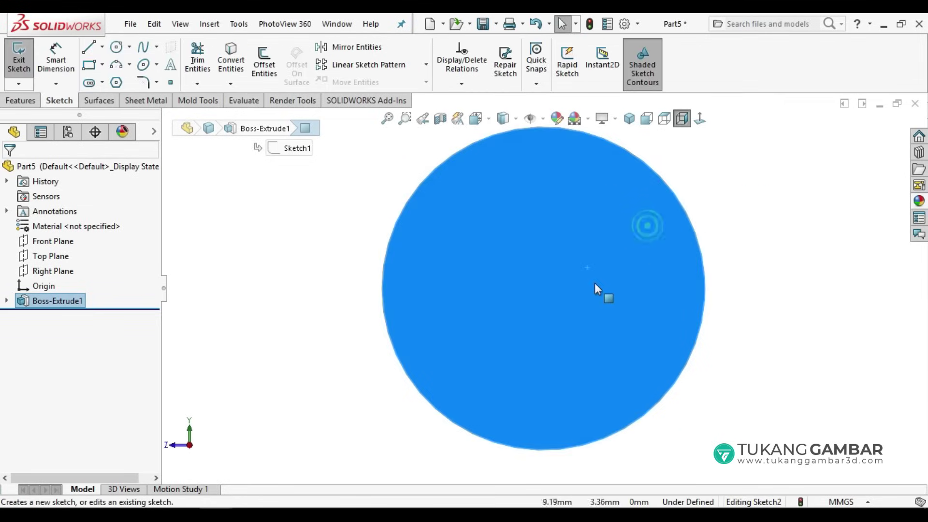
{"action": "scroll", "coordinate": [568, 307], "scroll_direction": "up", "scroll_amount": 2}
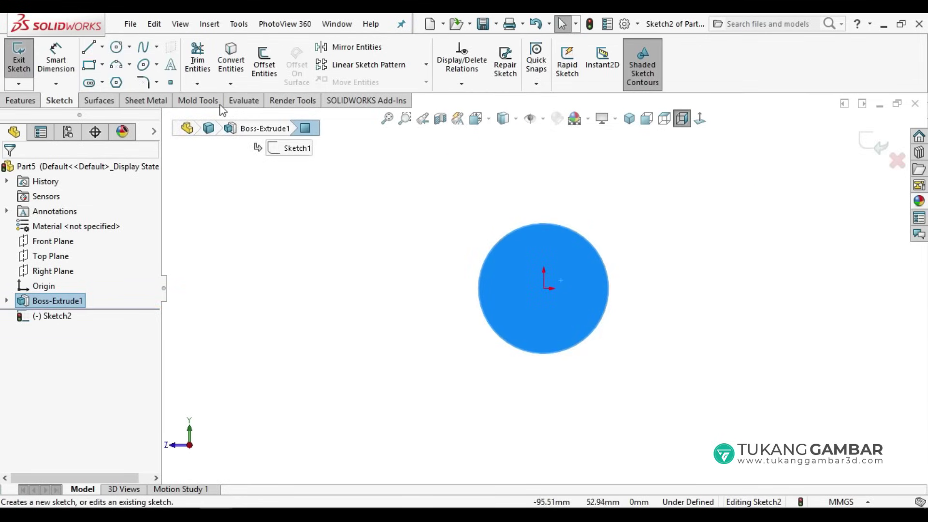
Draw a Ø150 circle concentric with the shaft.
{"action": "left_click", "coordinate": [117, 47]}
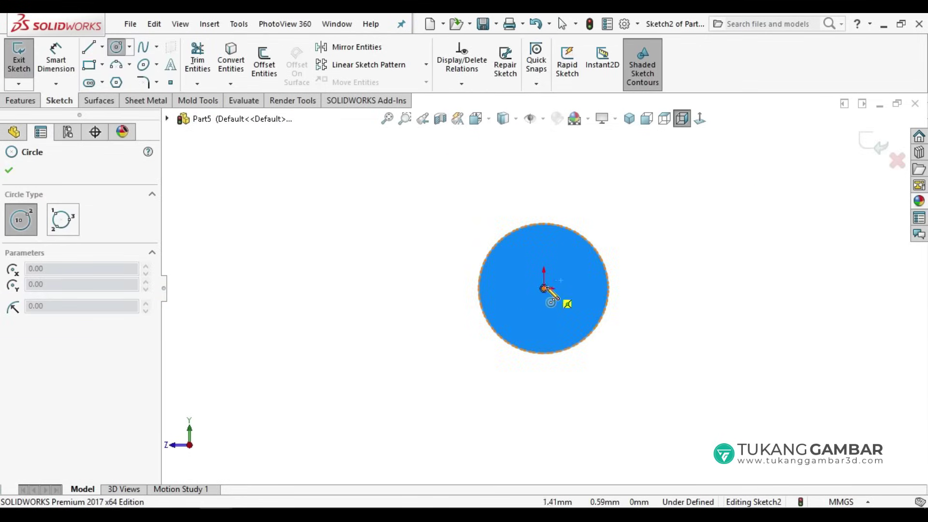
{"action": "left_click_drag", "start_coordinate": [544, 289], "coordinate": [602, 400]}
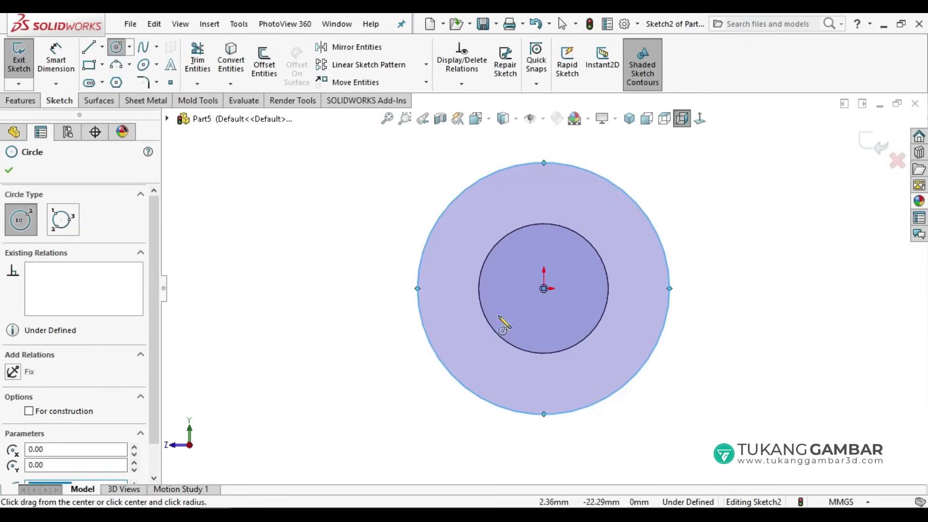
{"action": "left_click", "coordinate": [56, 60]}
{"action": "key", "text": "f"}
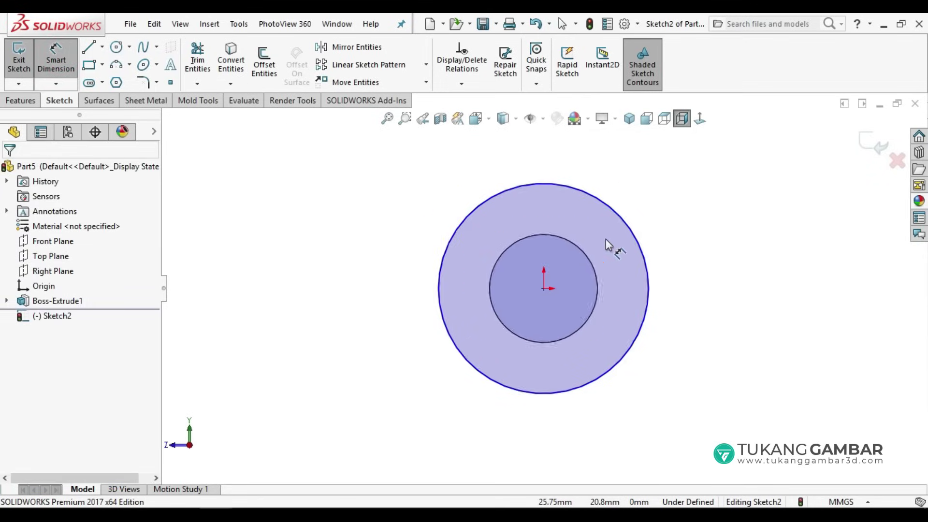
{"action": "left_click", "coordinate": [551, 376]}
{"action": "left_click", "coordinate": [547, 417]}
{"action": "type", "text": "150"}
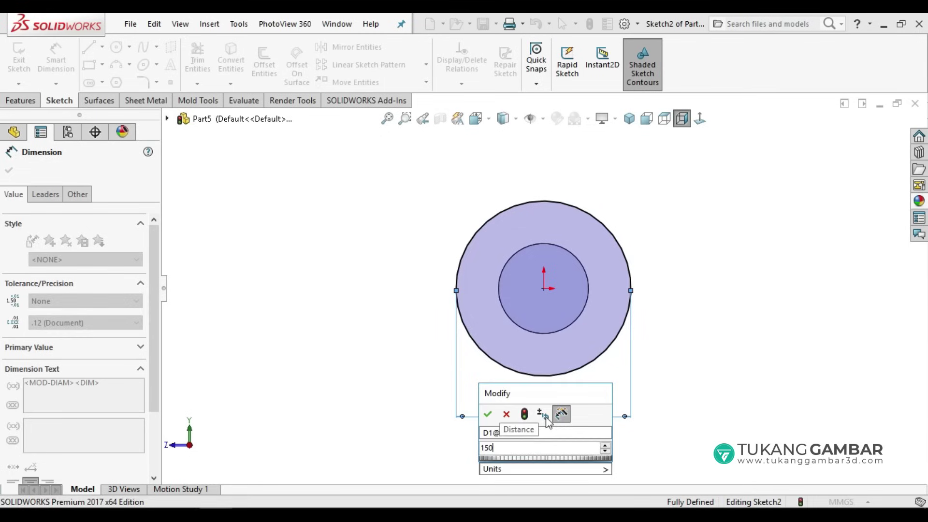
{"action": "key", "text": "Return"}
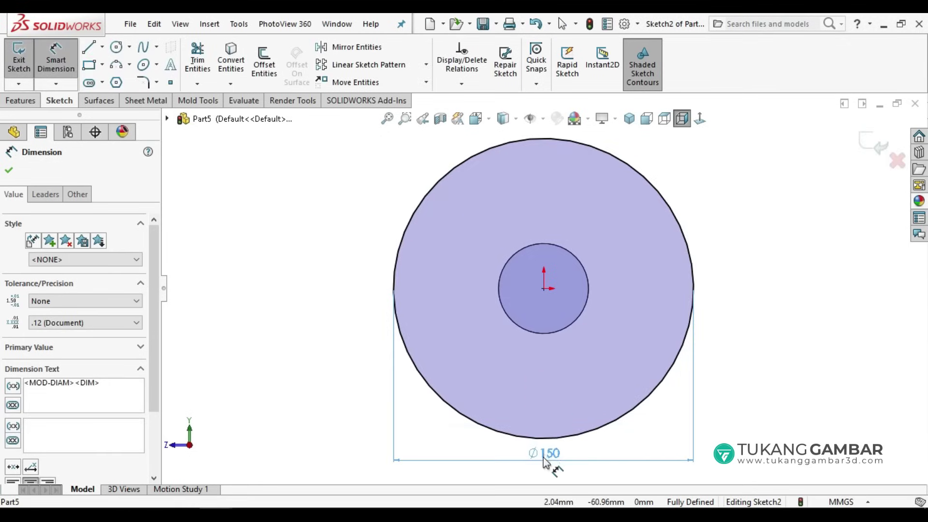
{"action": "left_click", "coordinate": [746, 394]}
{"action": "scroll", "coordinate": [646, 315], "scroll_direction": "down", "scroll_amount": 2}
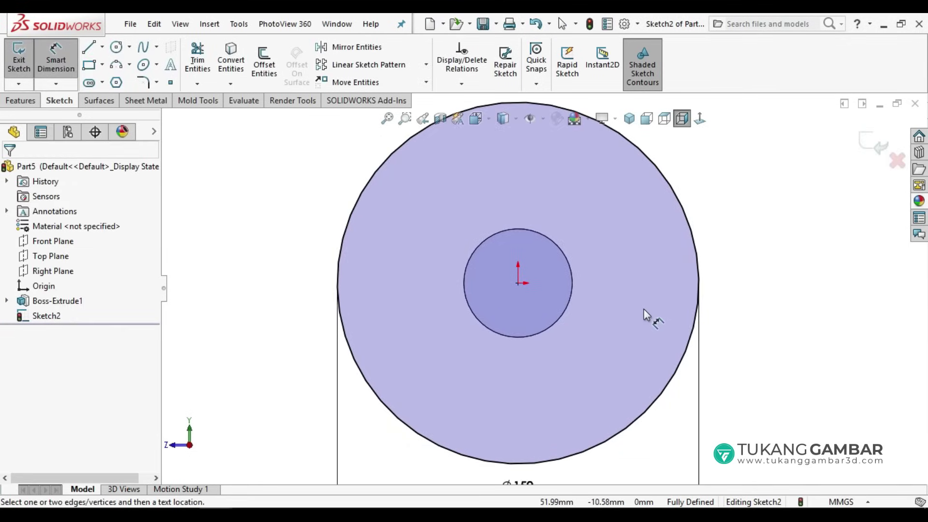
Draw a horizontal centerline from the origin to the shaft circle's left edge.
{"action": "left_click", "coordinate": [102, 47]}
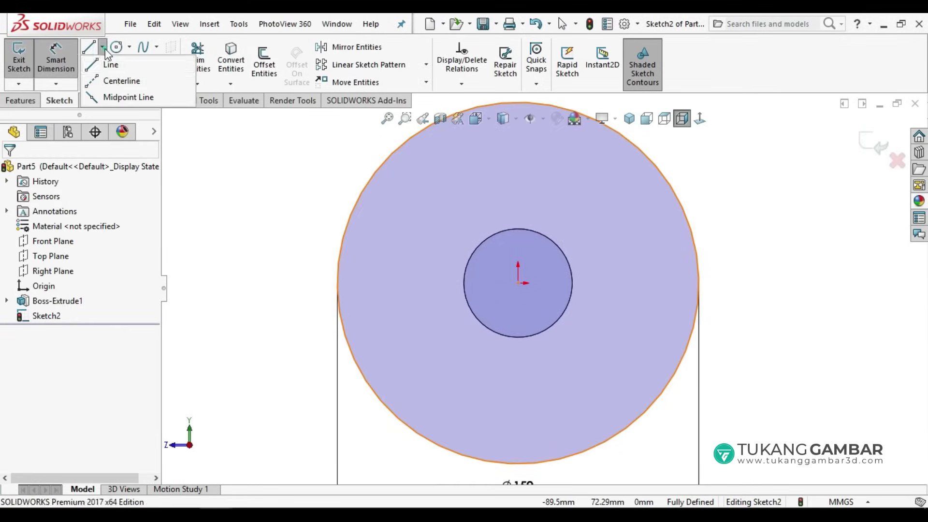
{"action": "left_click", "coordinate": [114, 81]}
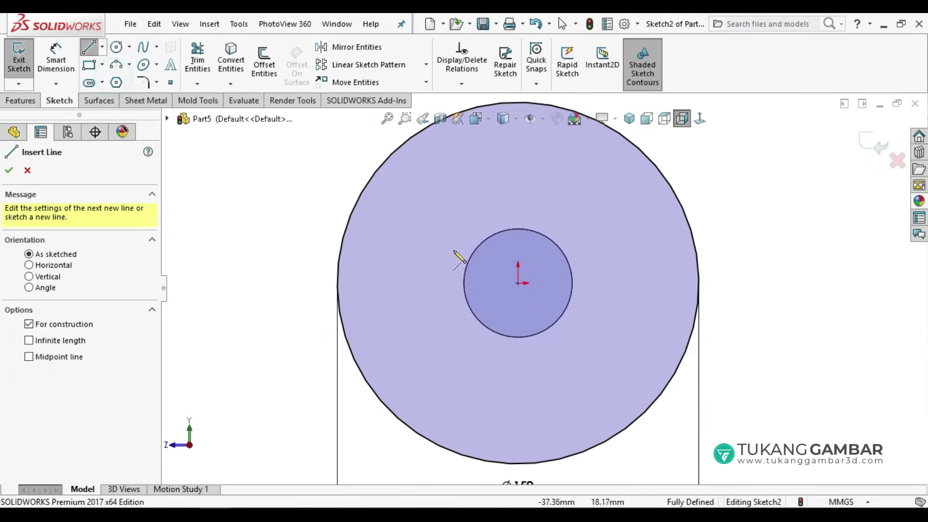
{"action": "left_click", "coordinate": [518, 282]}
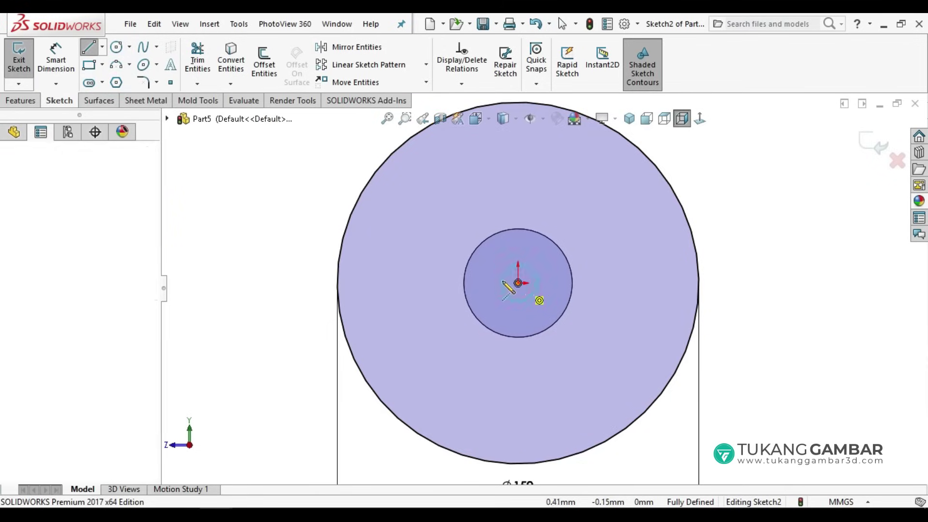
{"action": "left_click", "coordinate": [463, 283]}
{"action": "right_click", "coordinate": [451, 251]}
{"action": "left_click", "coordinate": [456, 253]}
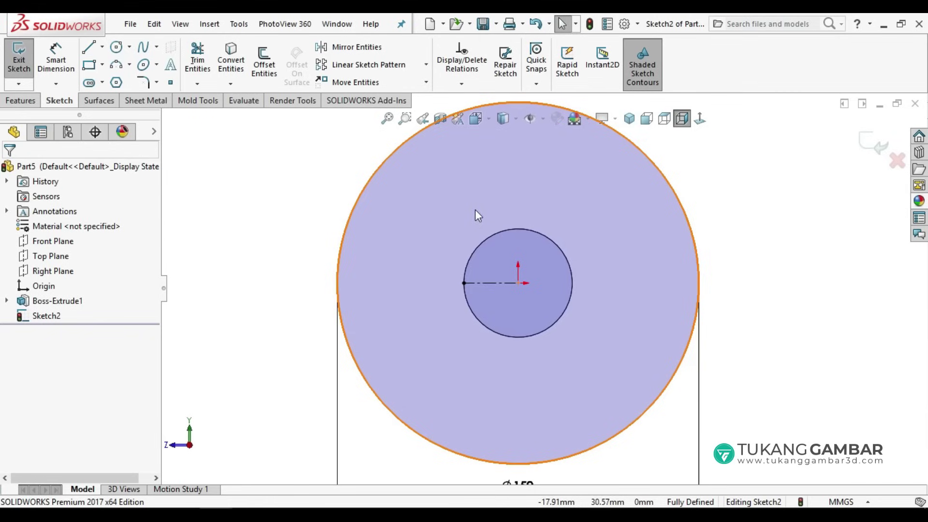
Draw two connected lines from the Ø150 circle's lower left, through the centre, to its right.
{"action": "left_click", "coordinate": [89, 47]}
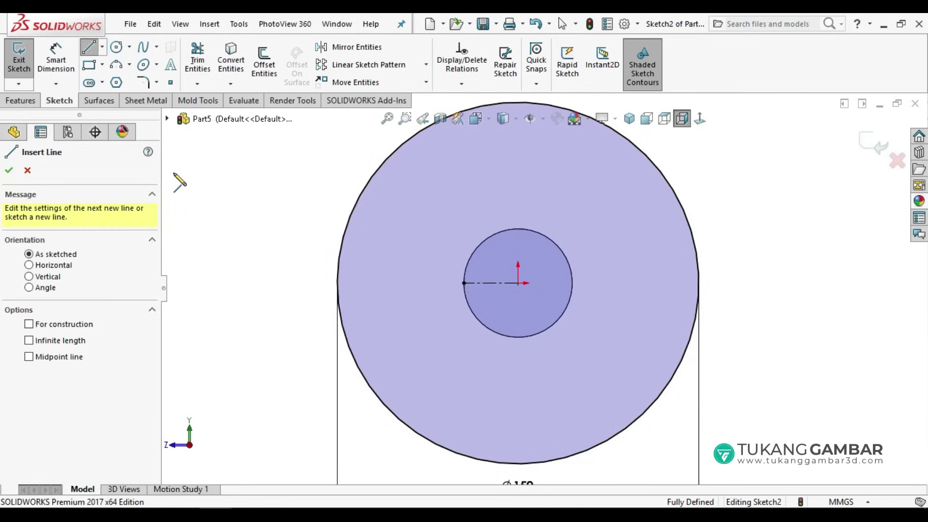
{"action": "left_click", "coordinate": [354, 356]}
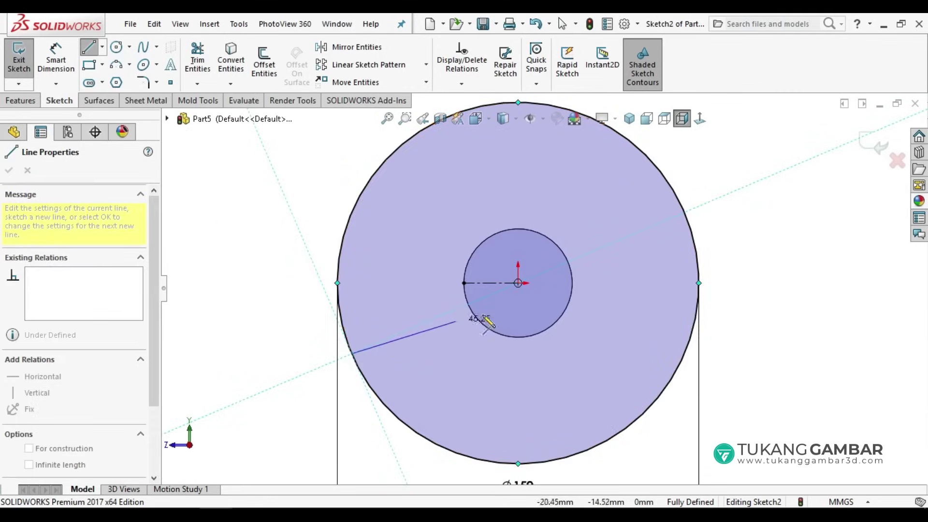
{"action": "left_click", "coordinate": [517, 283]}
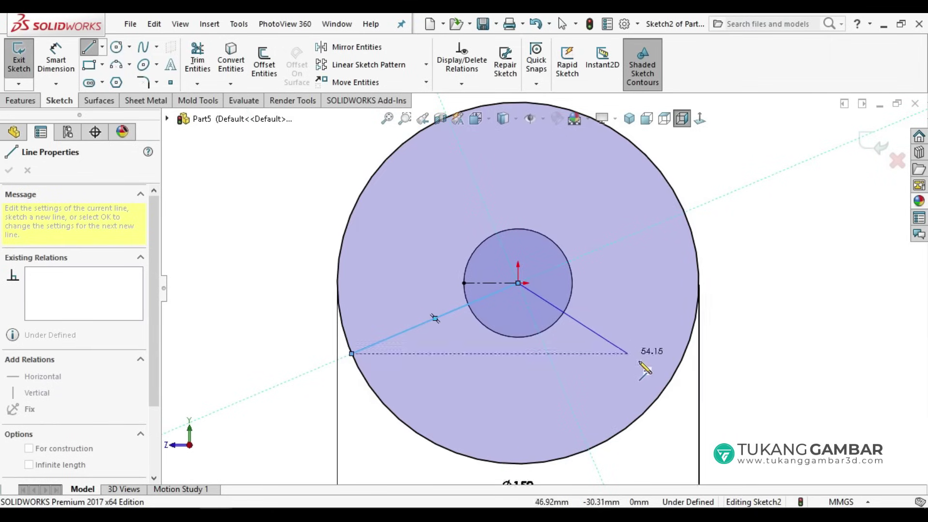
{"action": "left_click", "coordinate": [679, 366]}
{"action": "right_click", "coordinate": [755, 307]}
{"action": "left_click", "coordinate": [757, 309]}
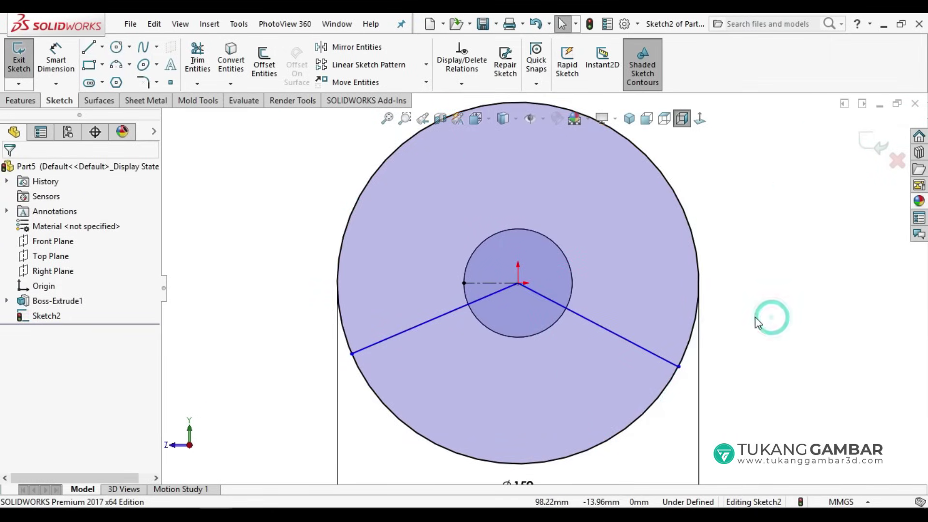
Dimension both slanted lines at 8° from the horizontal centerline.
{"action": "left_click", "coordinate": [69, 64]}
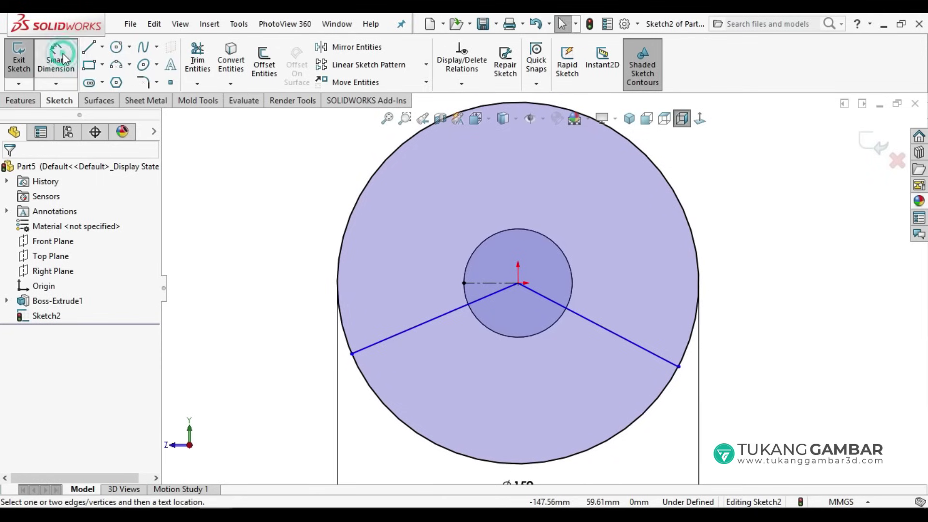
{"action": "left_click", "coordinate": [480, 283]}
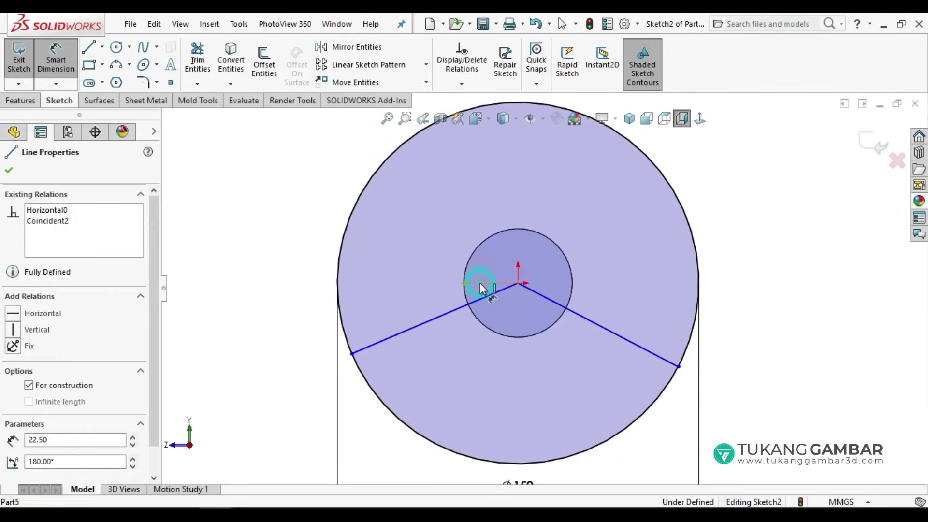
{"action": "left_click", "coordinate": [426, 323]}
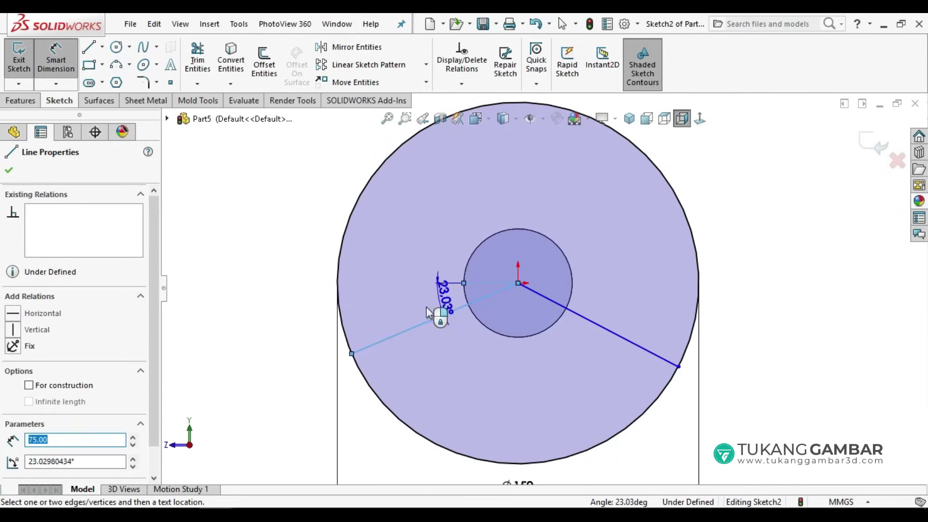
{"action": "left_click", "coordinate": [279, 336]}
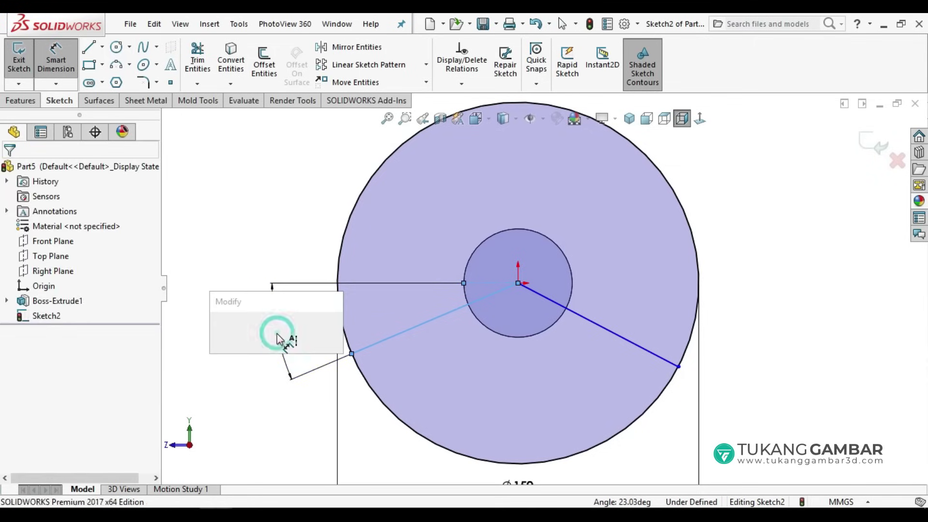
{"action": "type", "text": "8"}
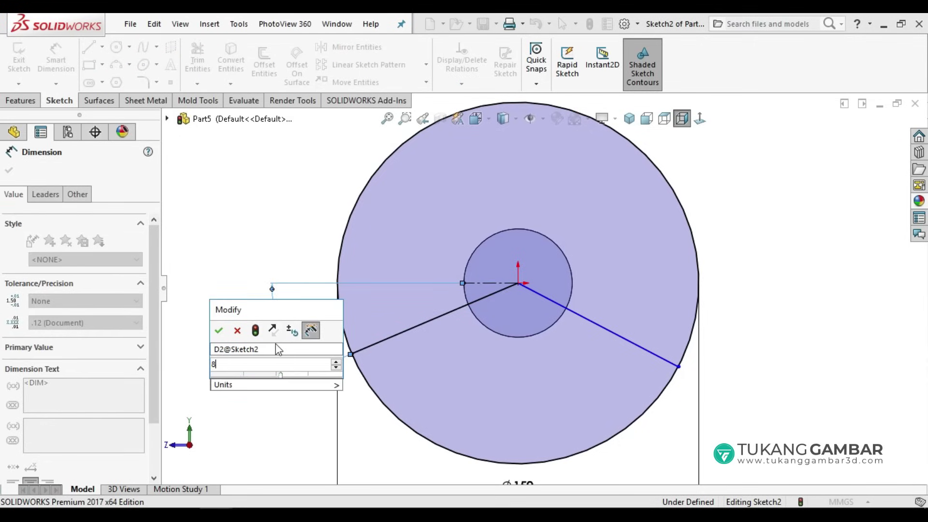
{"action": "key", "text": "Return"}
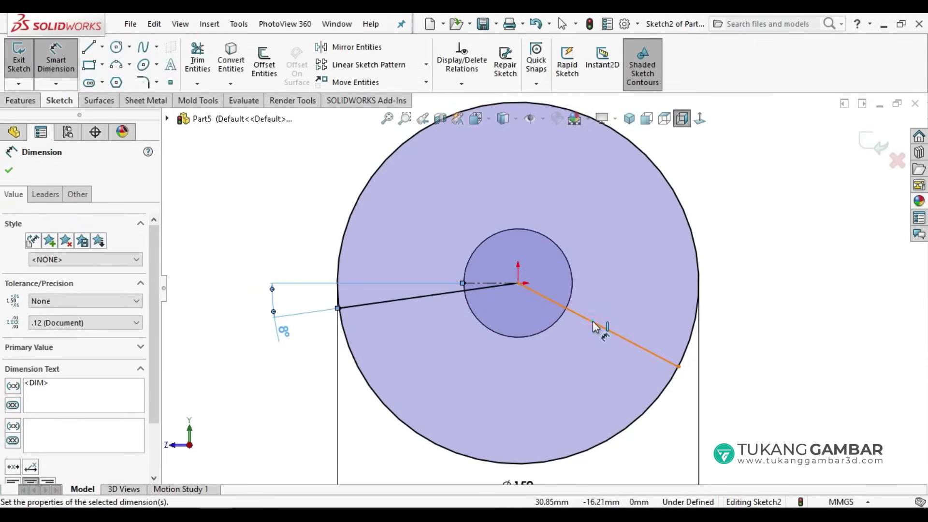
{"action": "left_click", "coordinate": [595, 324]}
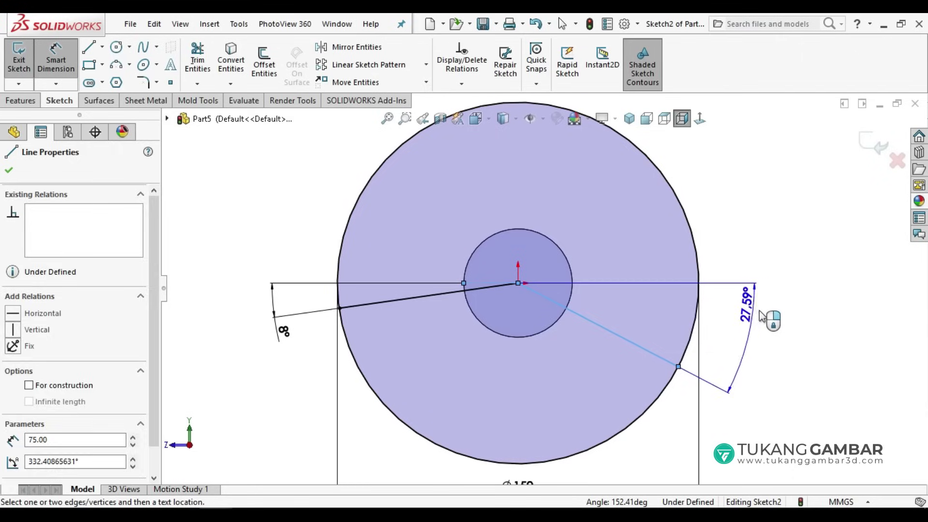
{"action": "left_click", "coordinate": [769, 320]}
{"action": "type", "text": "8"}
{"action": "key", "text": "Return"}
{"action": "left_click", "coordinate": [792, 357]}
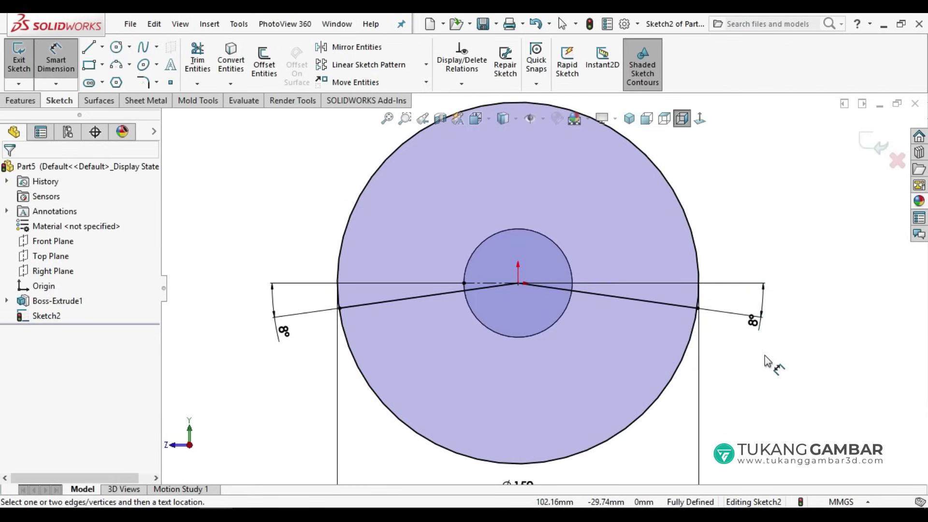
Power-trim the Ø150 circle's upper arc and draw a vertical centerline up from the origin.
{"action": "left_click", "coordinate": [198, 61]}
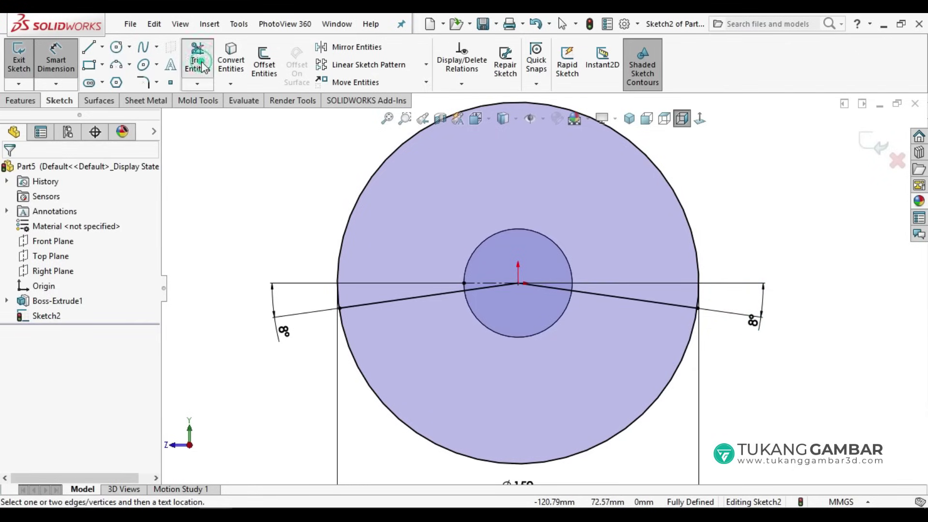
{"action": "left_click_drag", "start_coordinate": [328, 156], "coordinate": [378, 185]}
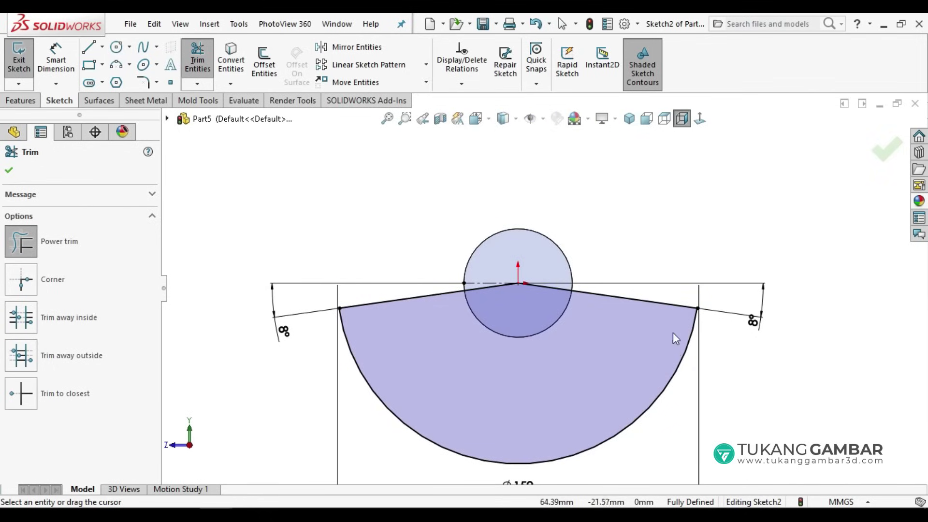
{"action": "left_click", "coordinate": [103, 47]}
{"action": "left_click", "coordinate": [119, 78]}
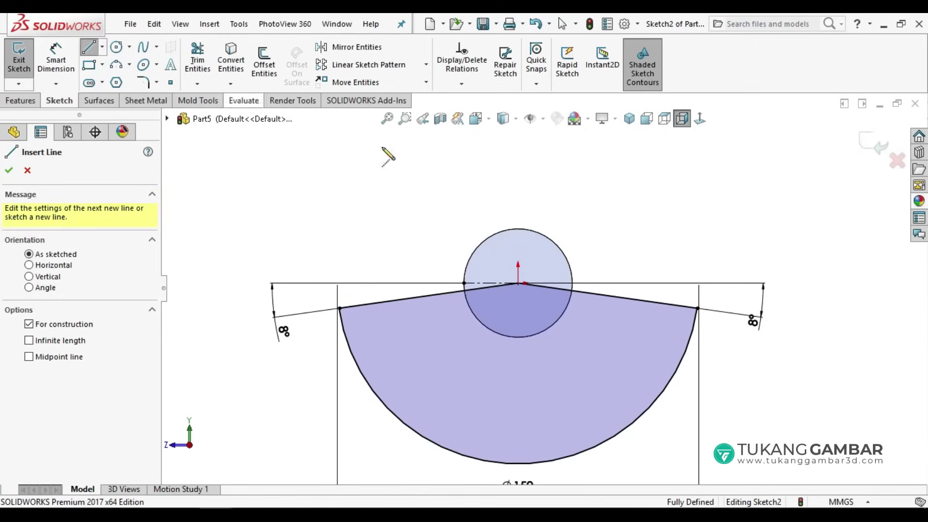
{"action": "left_click", "coordinate": [517, 283]}
{"action": "left_click", "coordinate": [521, 187]}
{"action": "right_click", "coordinate": [541, 186]}
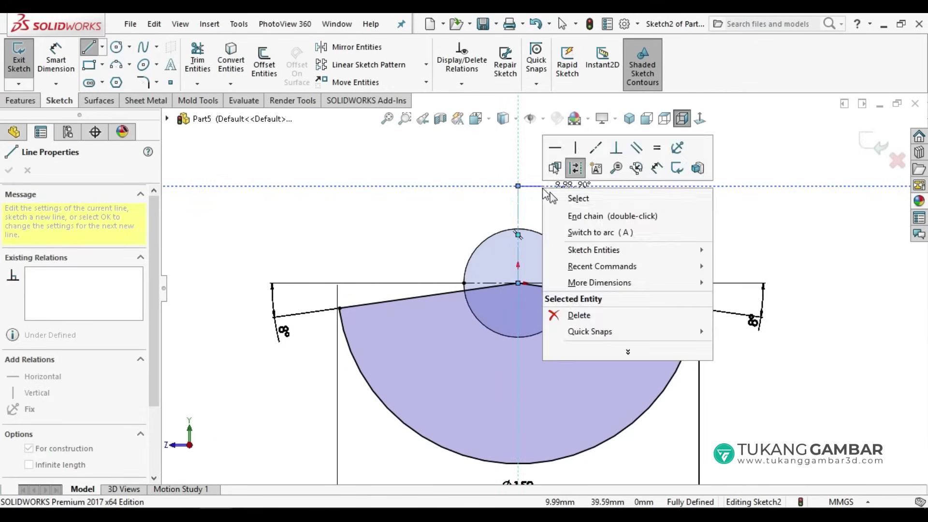
{"action": "left_click", "coordinate": [556, 199]}
{"action": "scroll", "coordinate": [543, 196], "scroll_direction": "up", "scroll_amount": 2}
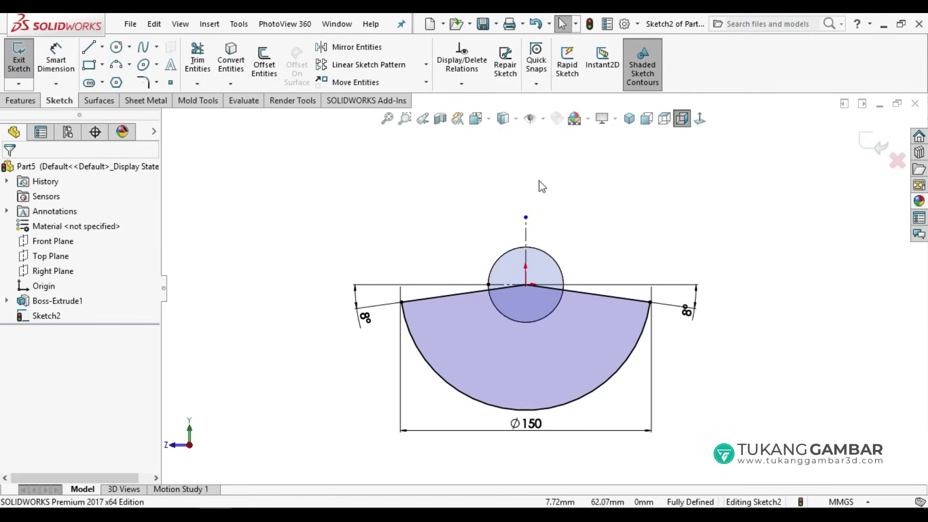
{"action": "scroll", "coordinate": [542, 192], "scroll_direction": "down", "scroll_amount": 1}
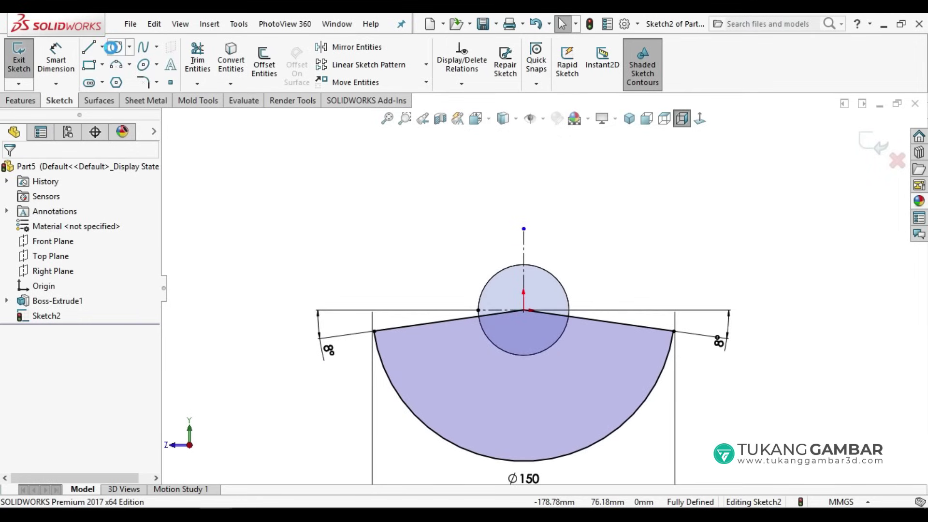
Draw a circle above the origin, dimensioned Ø65 with its centre 35 mm high.
{"action": "left_click", "coordinate": [114, 47]}
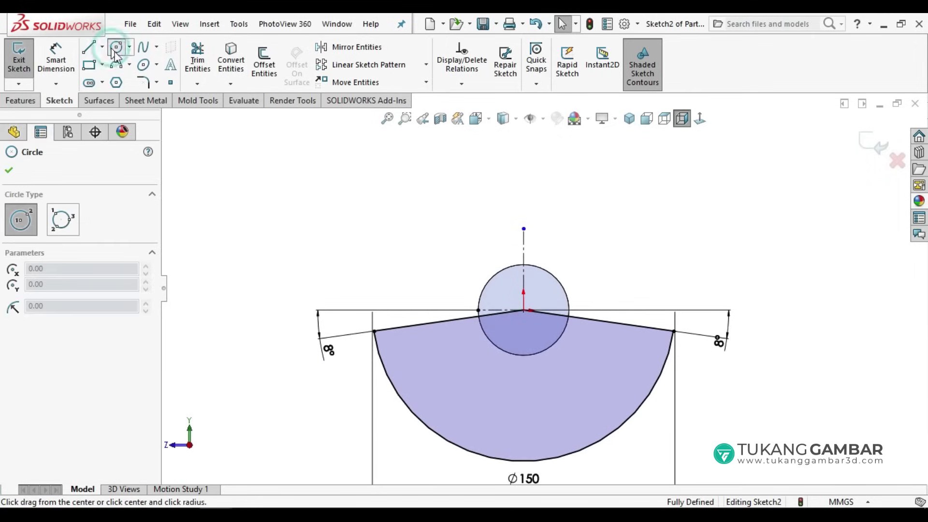
{"action": "left_click", "coordinate": [523, 228]}
{"action": "left_click", "coordinate": [559, 261]}
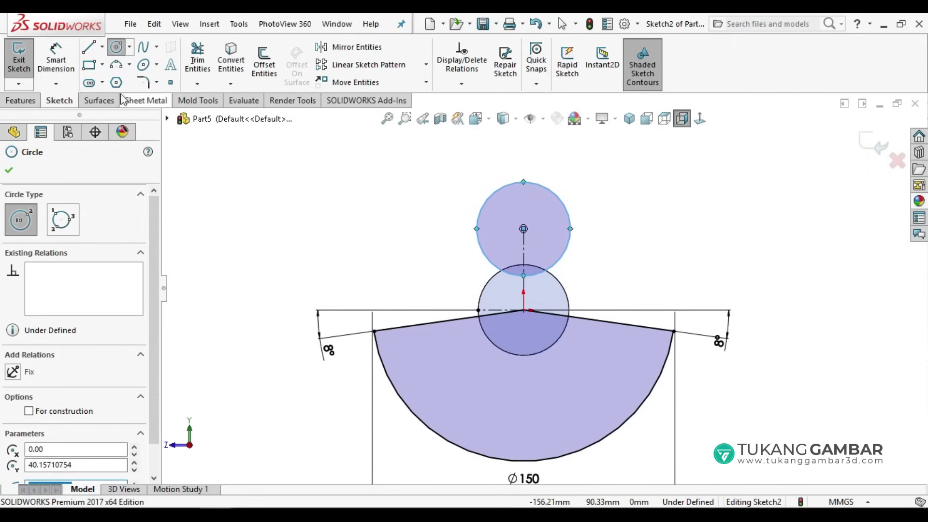
{"action": "left_click", "coordinate": [56, 58]}
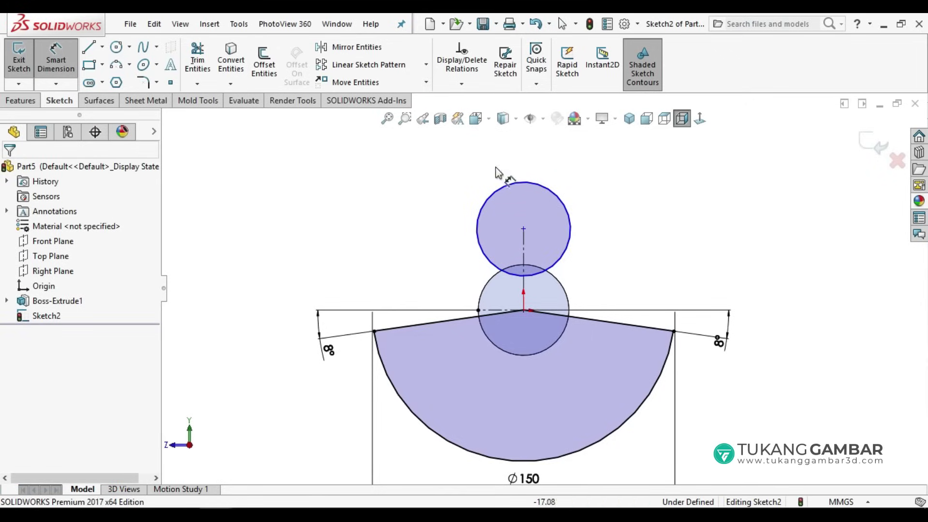
{"action": "left_click", "coordinate": [525, 255]}
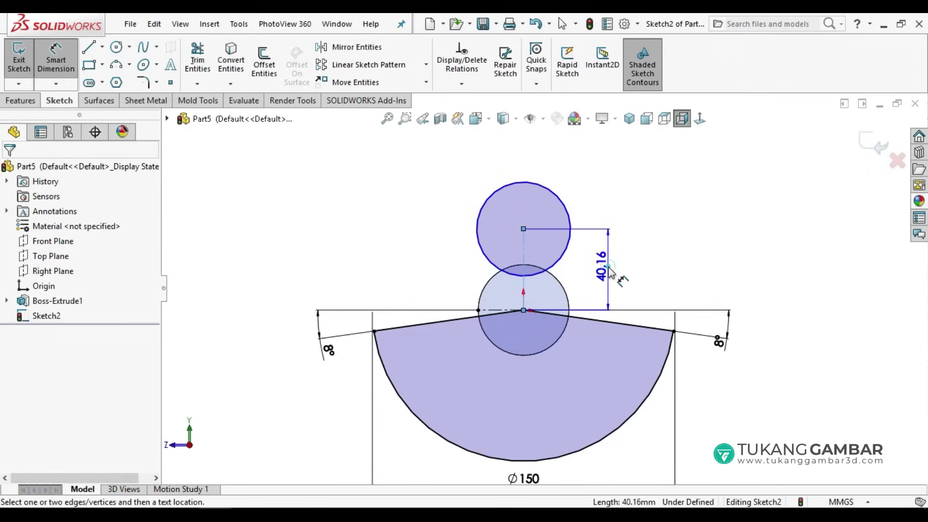
{"action": "left_click", "coordinate": [609, 271]}
{"action": "type", "text": "35"}
{"action": "key", "text": "Return"}
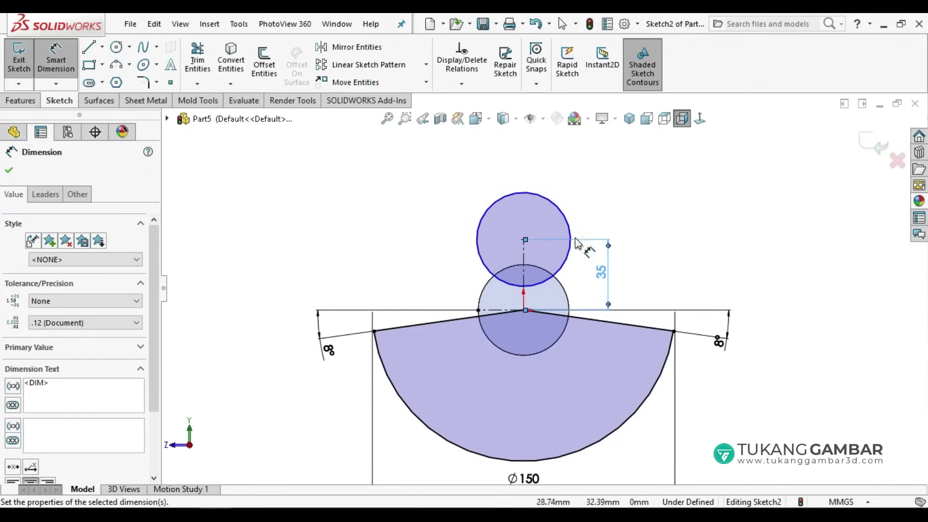
{"action": "left_click", "coordinate": [564, 216]}
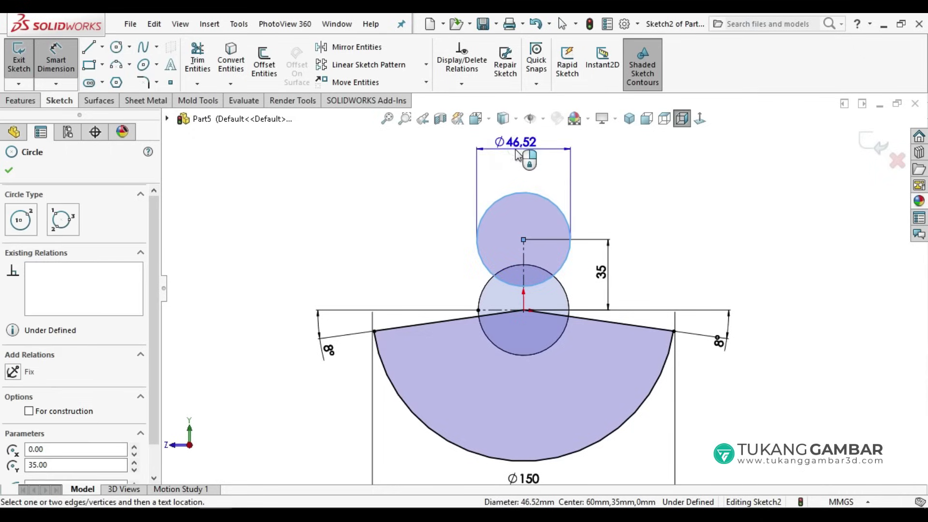
{"action": "left_click", "coordinate": [516, 153]}
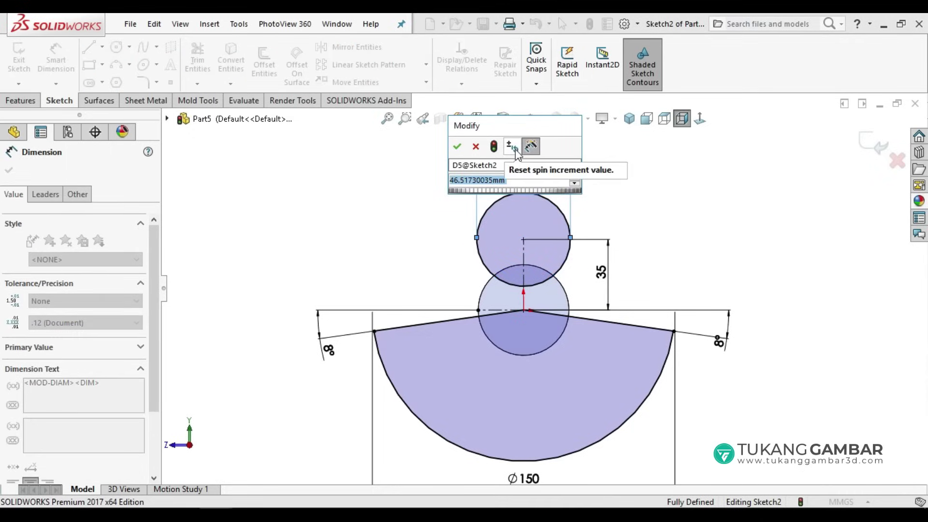
{"action": "type", "text": "65"}
{"action": "key", "text": "Return"}
{"action": "left_click", "coordinate": [701, 212]}
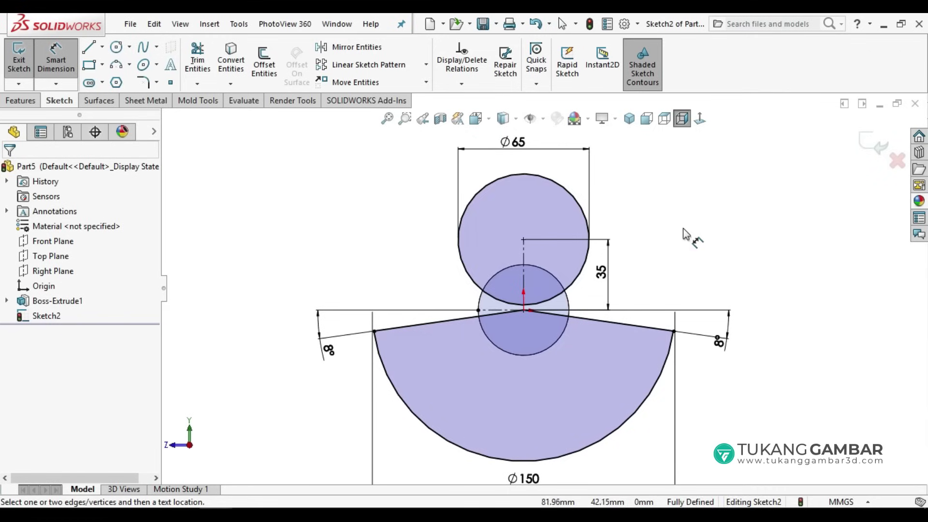
Draw a line from the left sloped edge up tangent to the Ø65 circle's left side.
{"action": "left_click", "coordinate": [88, 48]}
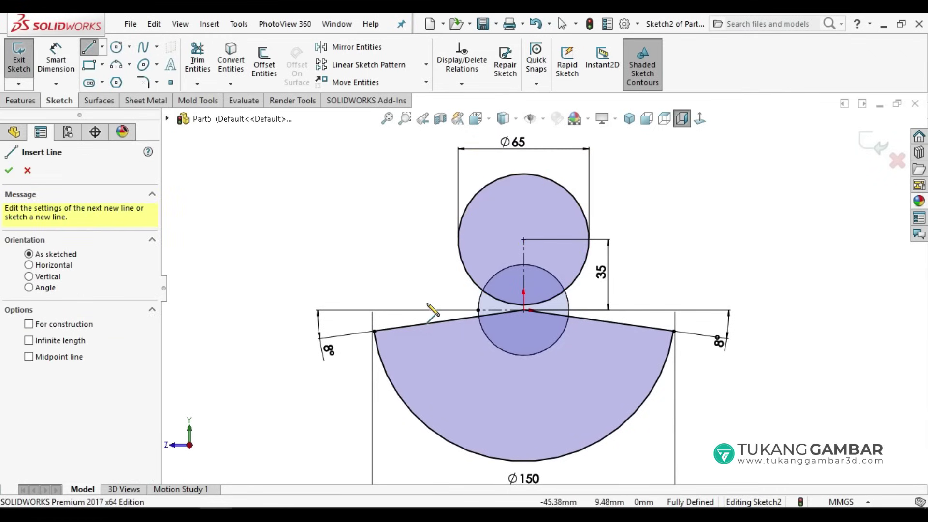
{"action": "left_click", "coordinate": [415, 326]}
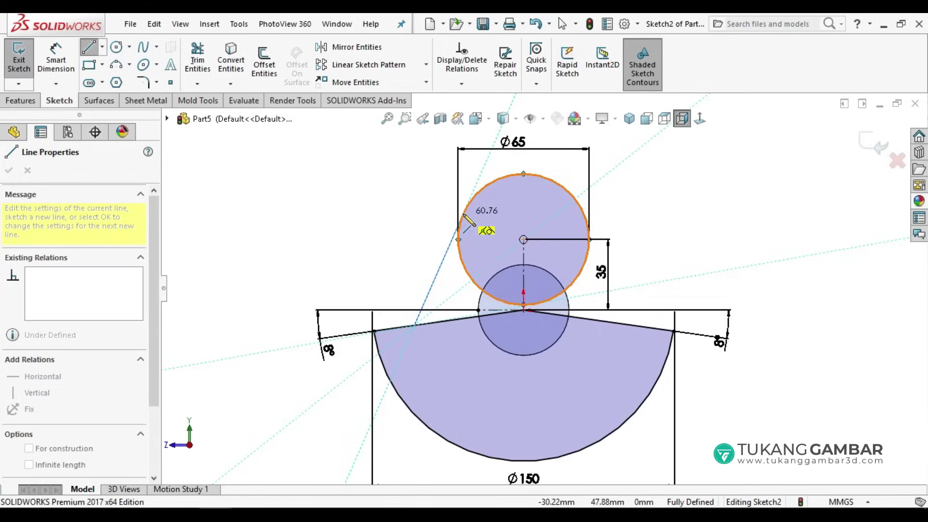
{"action": "left_click", "coordinate": [464, 218]}
{"action": "right_click", "coordinate": [407, 201]}
{"action": "left_click", "coordinate": [435, 210]}
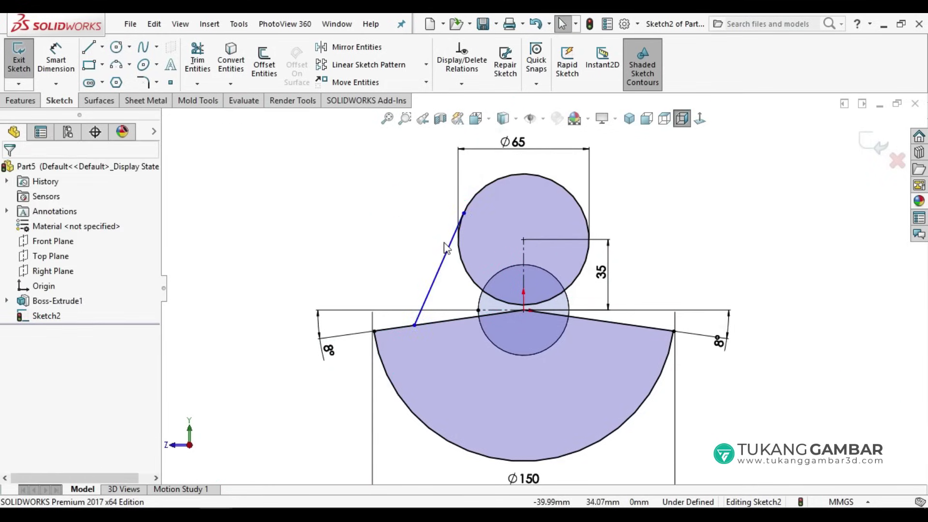
{"action": "left_click", "coordinate": [449, 246]}
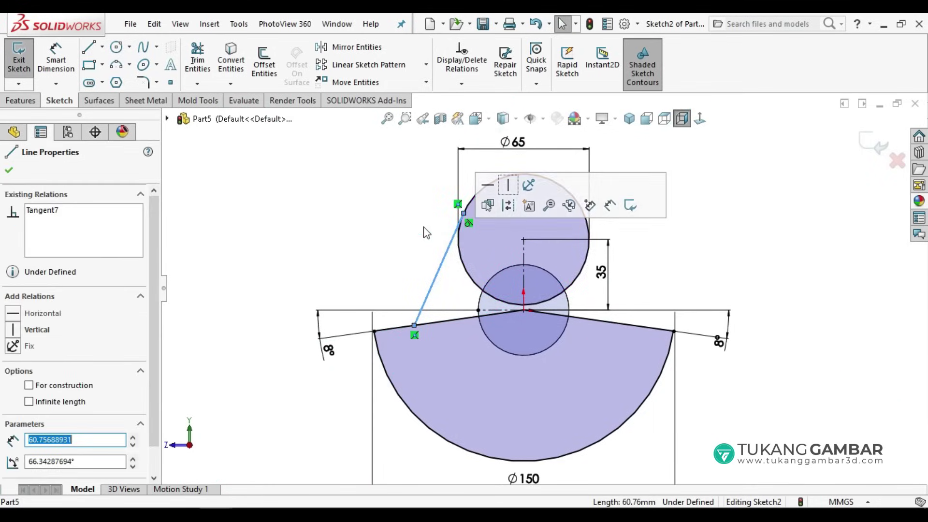
{"action": "left_click", "coordinate": [376, 225]}
Draw a matching line from the right sloped edge tangent to the circle's right side.
{"action": "left_click", "coordinate": [92, 48]}
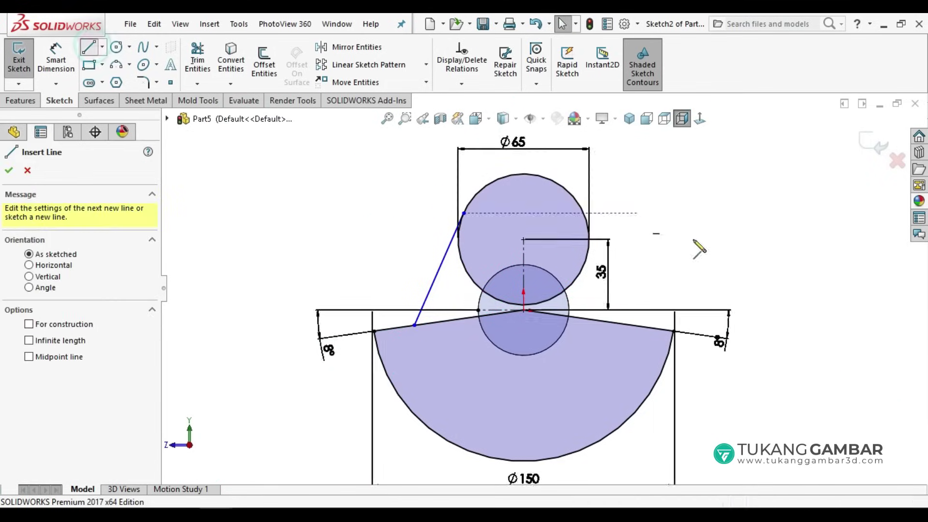
{"action": "left_click", "coordinate": [625, 323]}
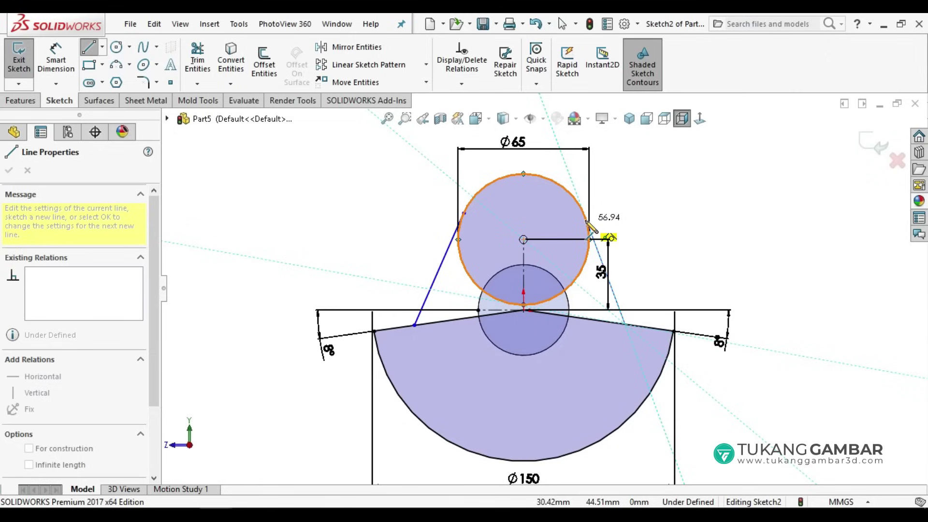
{"action": "left_click", "coordinate": [587, 222]}
{"action": "right_click", "coordinate": [629, 196]}
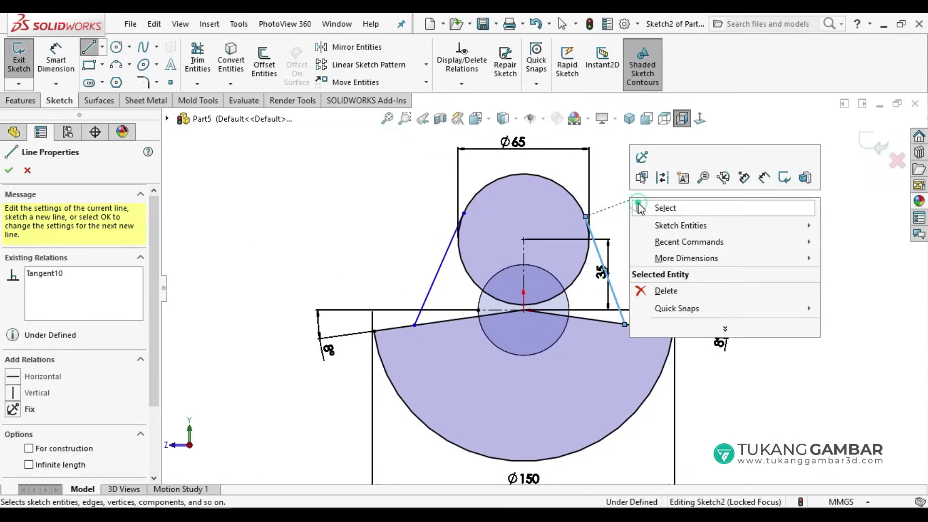
{"action": "left_click", "coordinate": [641, 207]}
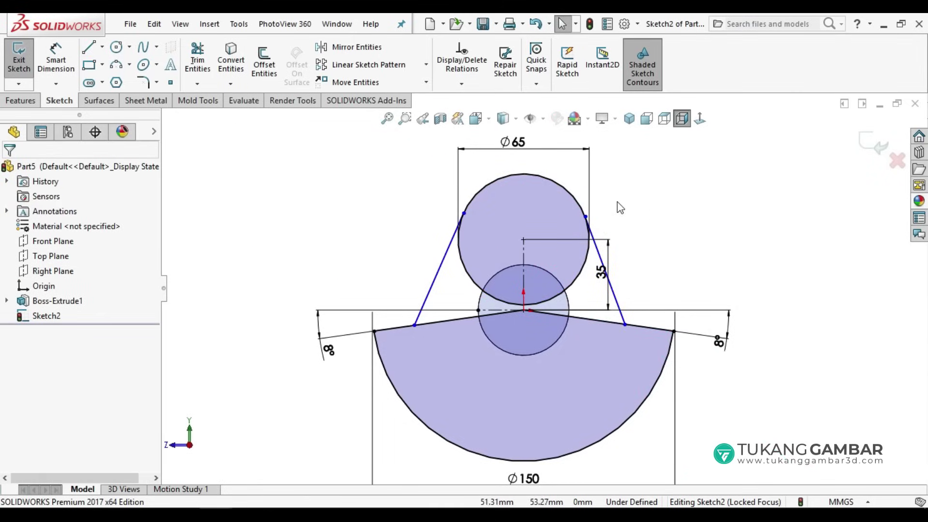
{"action": "left_click", "coordinate": [52, 61]}
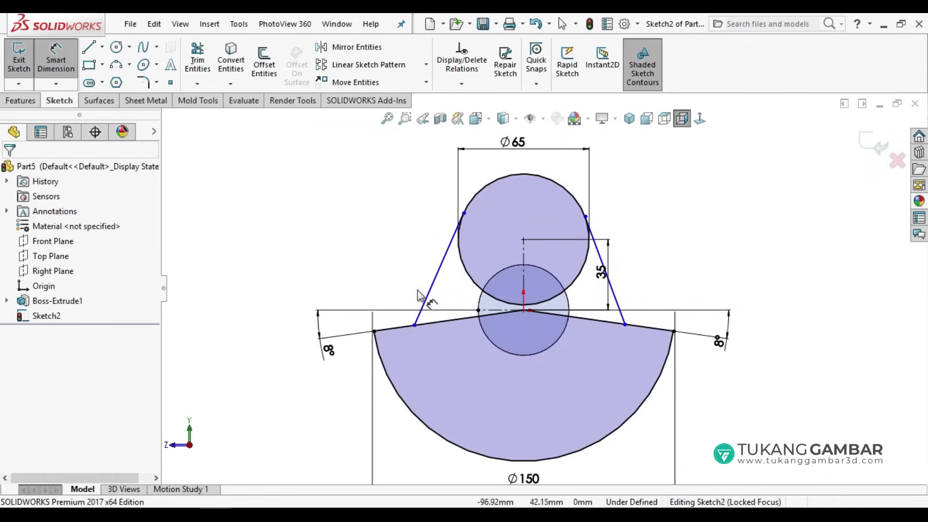
Dimension each tangent line's lower endpoint 45 mm horizontally from the origin, left and right.
{"action": "left_click", "coordinate": [414, 326]}
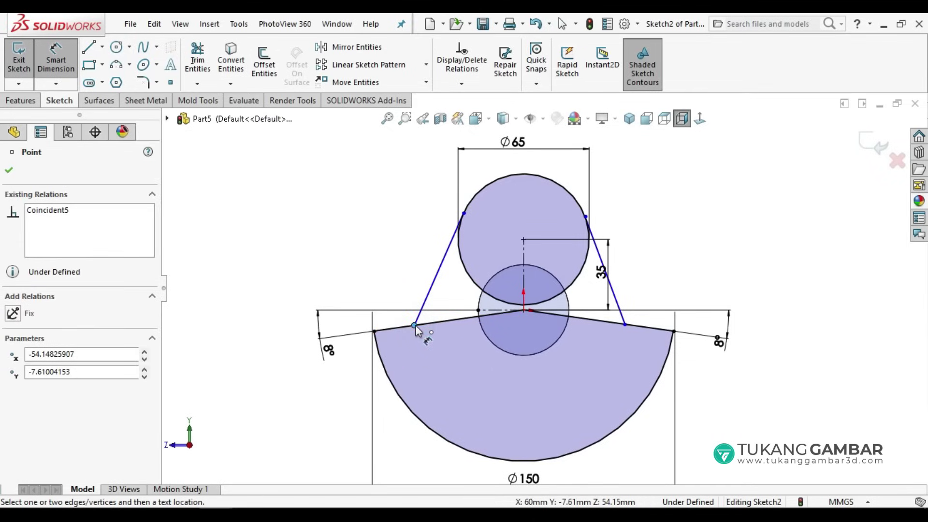
{"action": "left_click", "coordinate": [523, 312]}
{"action": "left_click", "coordinate": [472, 393]}
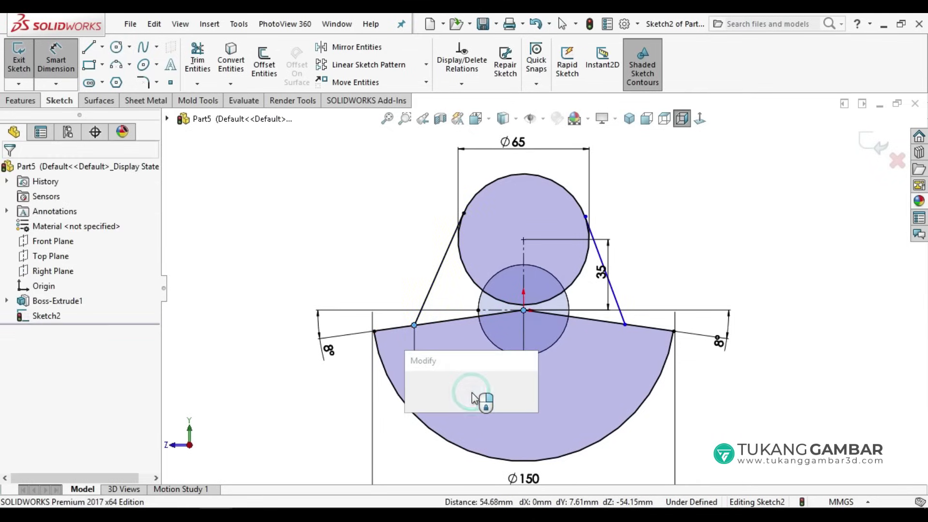
{"action": "type", "text": "45"}
{"action": "key", "text": "Return"}
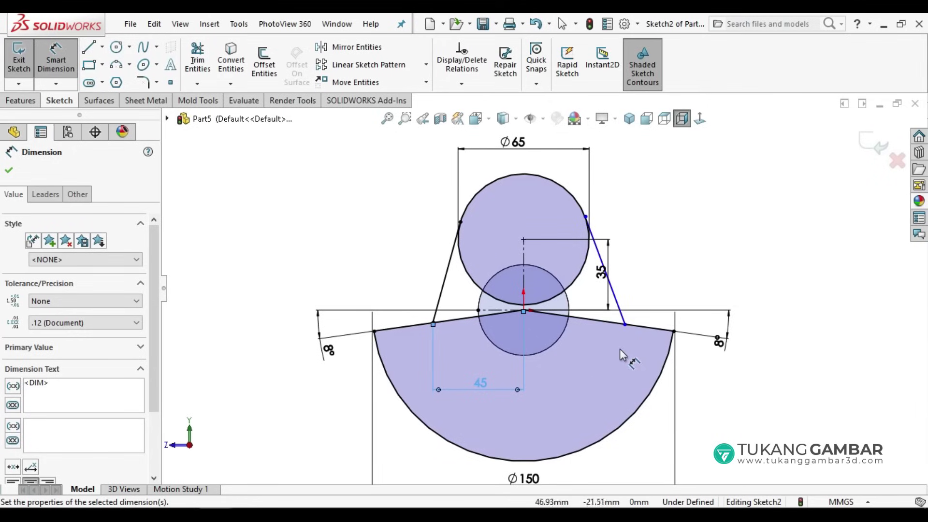
{"action": "left_click", "coordinate": [624, 325]}
{"action": "left_click", "coordinate": [524, 312]}
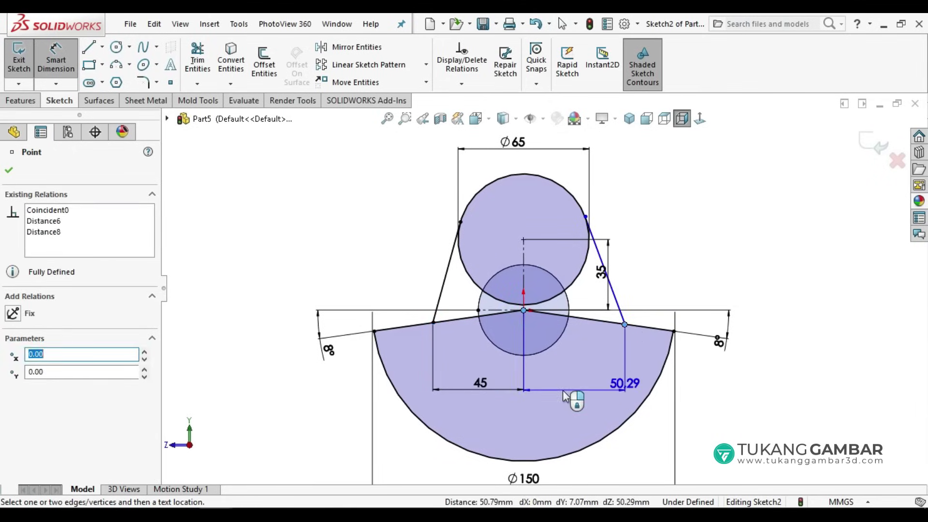
{"action": "left_click", "coordinate": [566, 394]}
{"action": "type", "text": "45"}
{"action": "key", "text": "Return"}
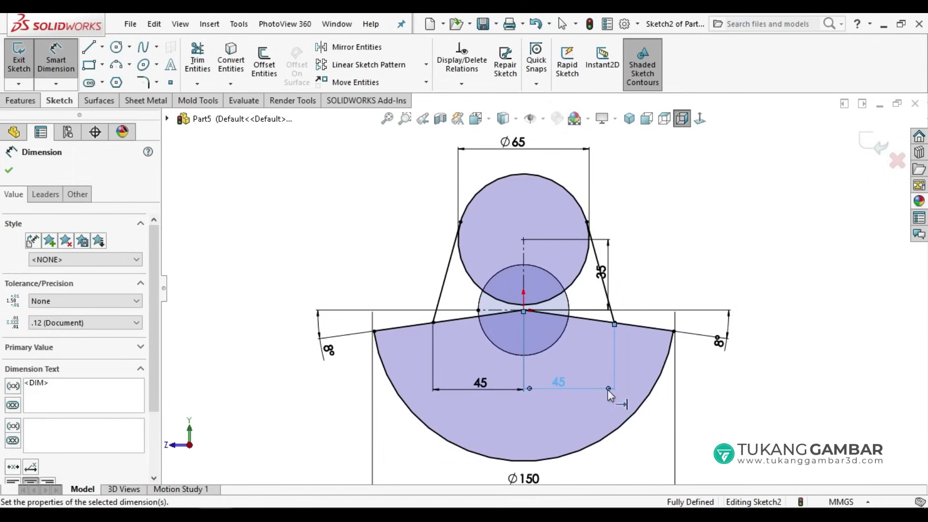
{"action": "key", "text": "Escape"}
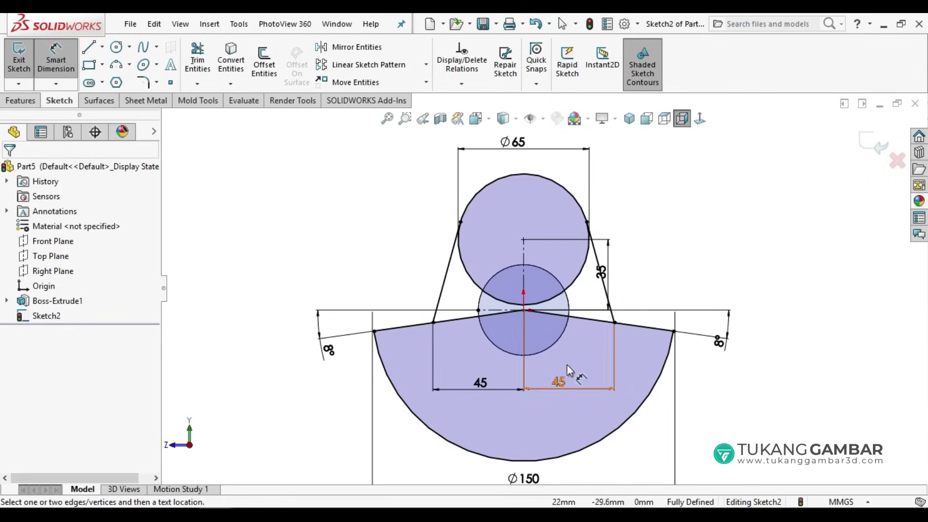
Power-trim the Ø65 circle's lower arc and the inner line segments into one outline.
{"action": "left_click", "coordinate": [197, 61]}
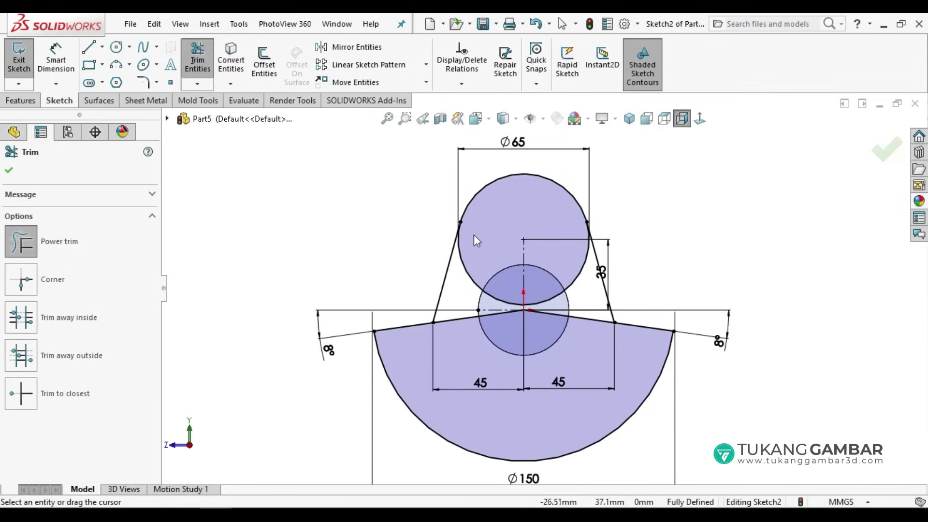
{"action": "mouse_move", "coordinate": [478, 240]}
{"action": "left_mouse_down"}
{"action": "mouse_move", "coordinate": [590, 303]}
{"action": "mouse_move", "coordinate": [588, 321]}
{"action": "left_mouse_up"}
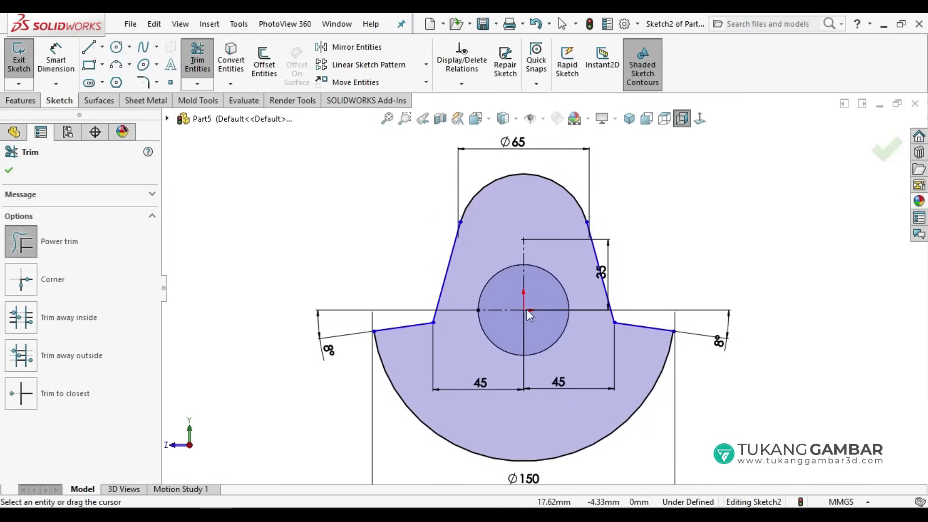
{"action": "left_click", "coordinate": [143, 82]}
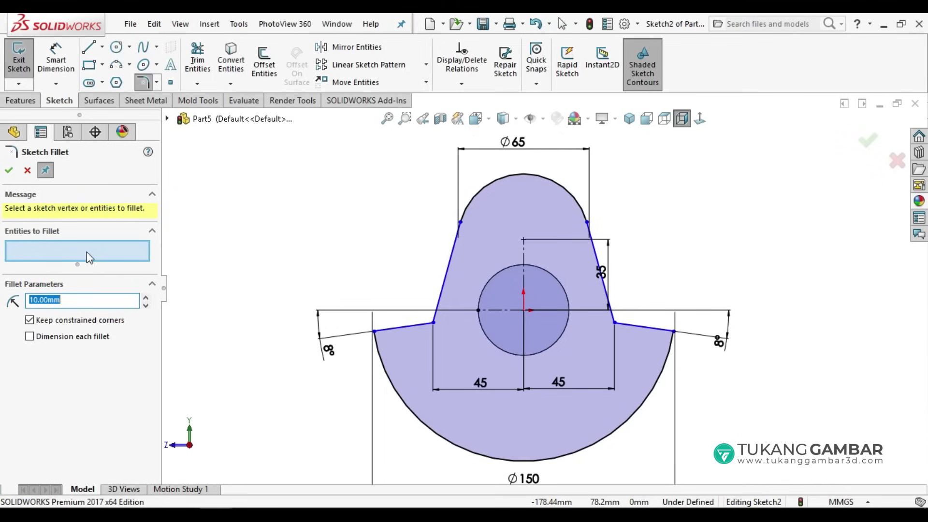
Fillet the inner and outer corners on both sides with 10 mm radius.
{"action": "left_click", "coordinate": [433, 323]}
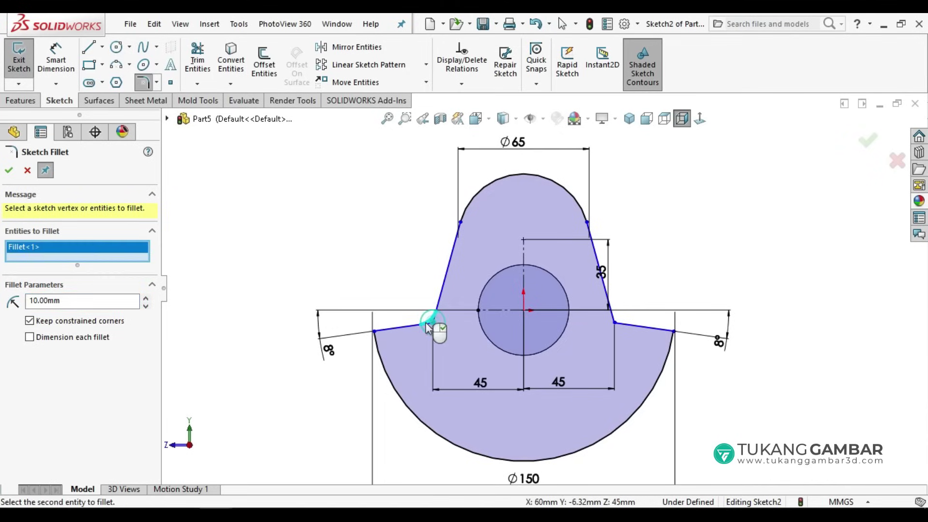
{"action": "left_click", "coordinate": [374, 332]}
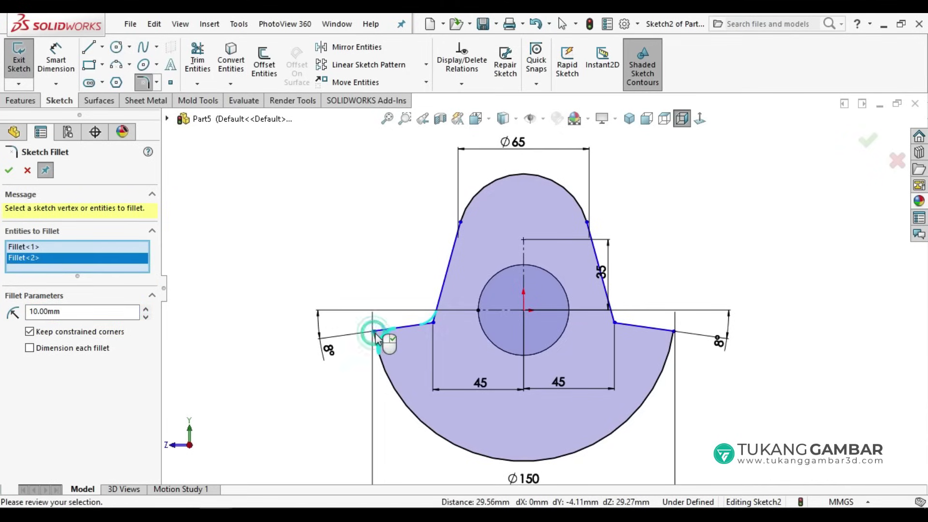
{"action": "left_click", "coordinate": [614, 323]}
{"action": "left_click", "coordinate": [673, 333]}
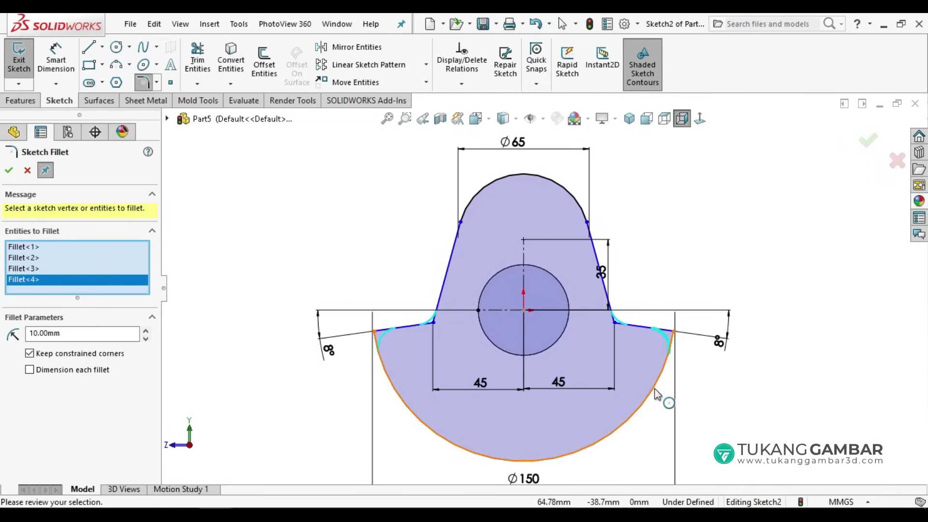
{"action": "left_click", "coordinate": [7, 171]}
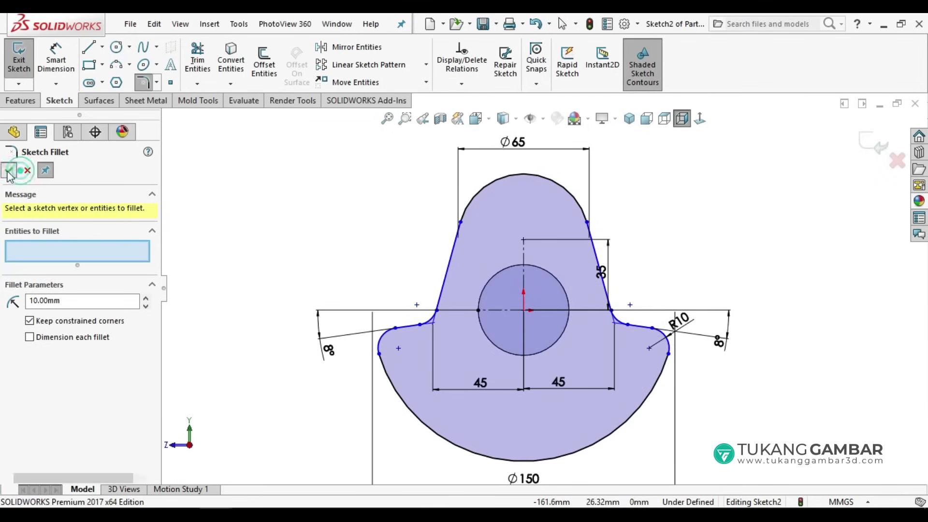
Dimension the left tangent line's upper end 43.58 mm above the origin.
{"action": "left_click", "coordinate": [7, 172]}
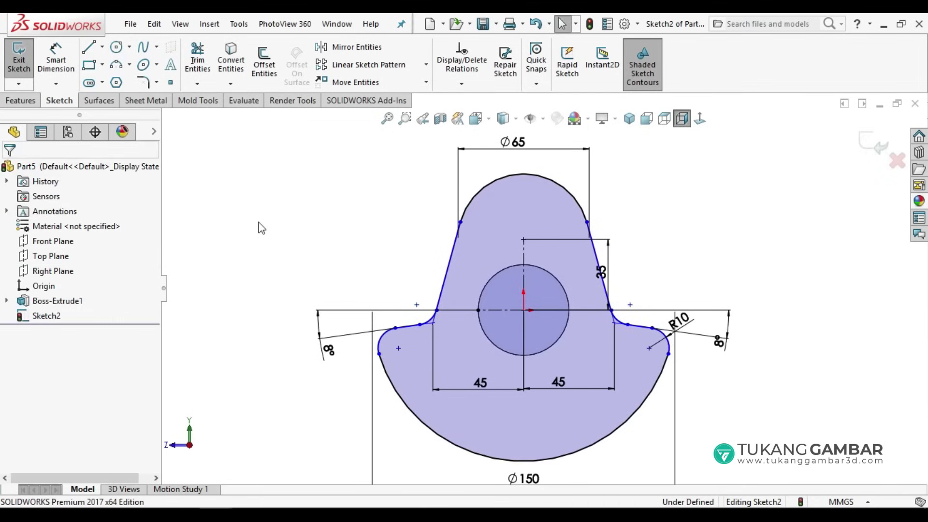
{"action": "left_click", "coordinate": [451, 267]}
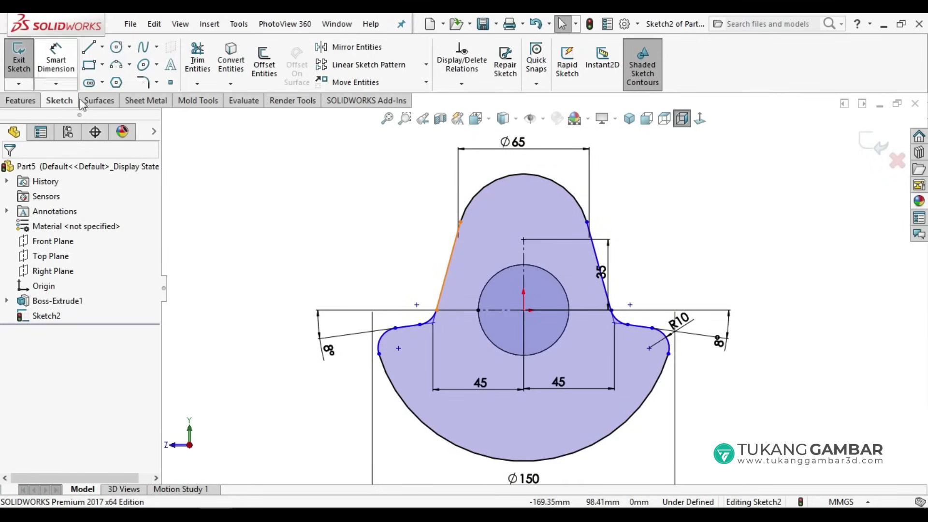
{"action": "left_click", "coordinate": [55, 62]}
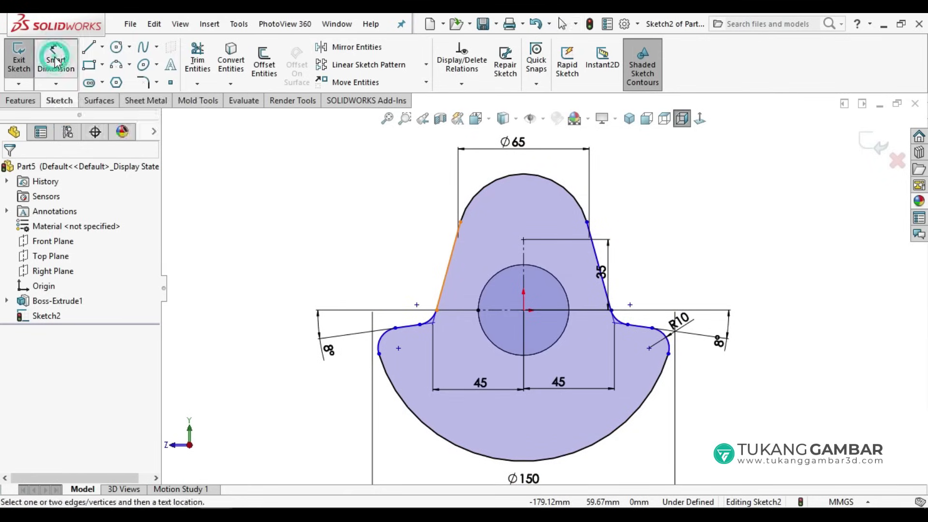
{"action": "left_click", "coordinate": [461, 223]}
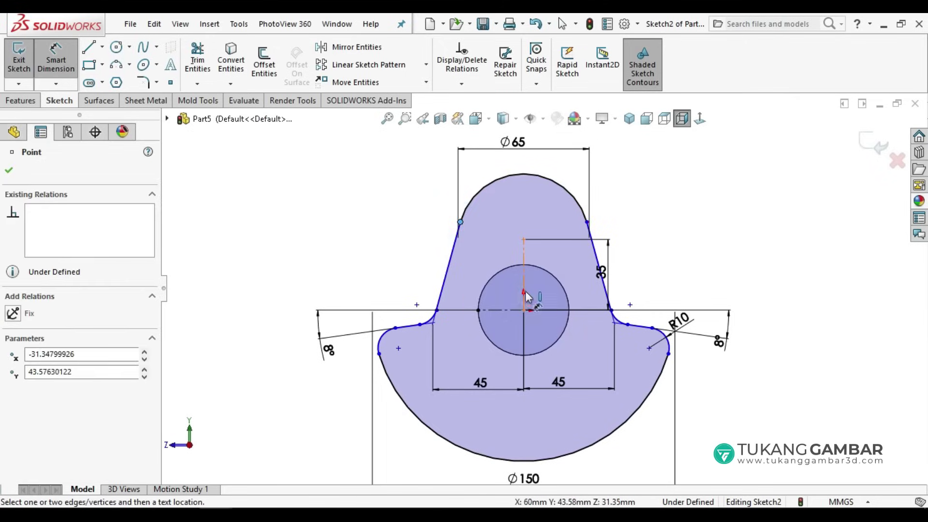
{"action": "left_click", "coordinate": [524, 310]}
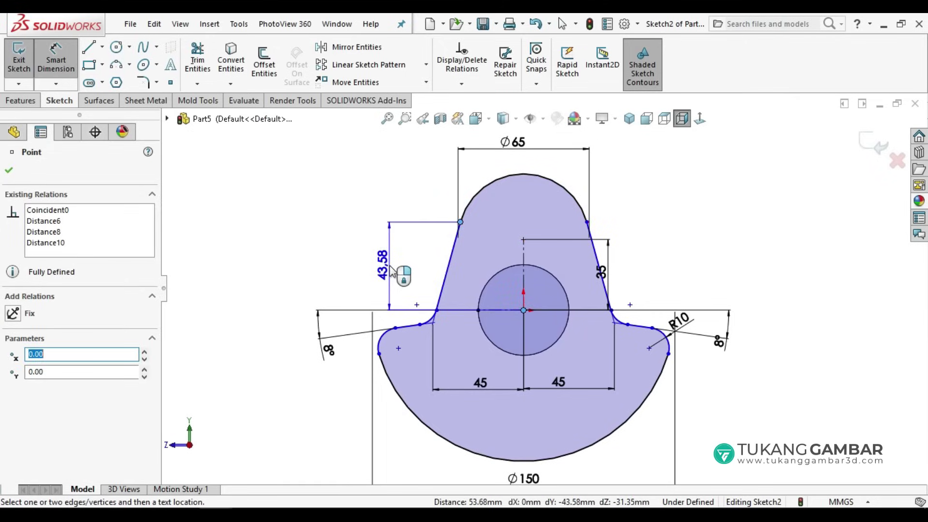
{"action": "left_click", "coordinate": [393, 271]}
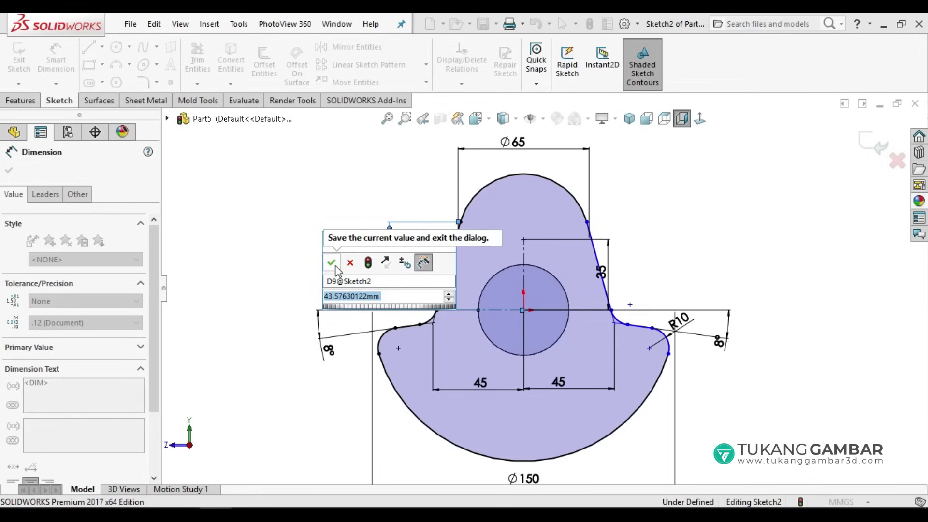
{"action": "left_click", "coordinate": [334, 264]}
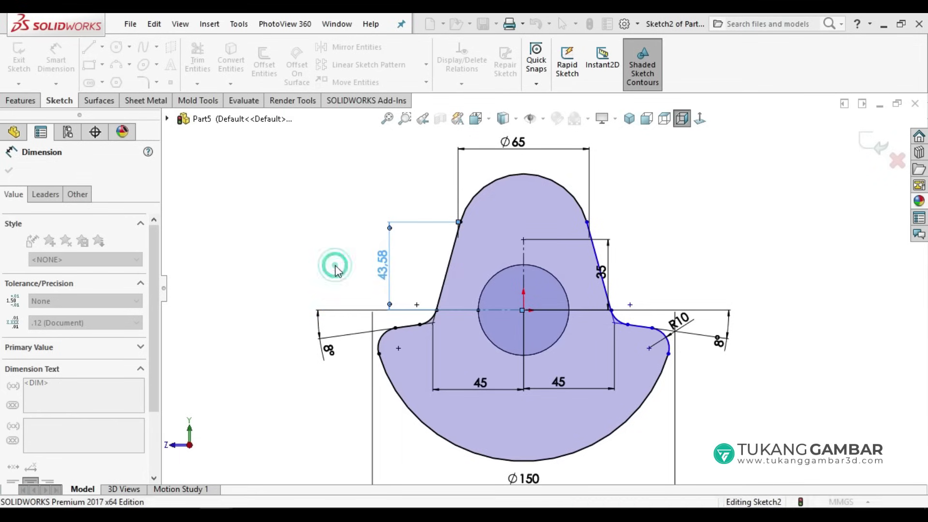
Dimension the right tangent line's upper end 43.58 mm above the origin and move the 35 dimension aside.
{"action": "left_click", "coordinate": [586, 222]}
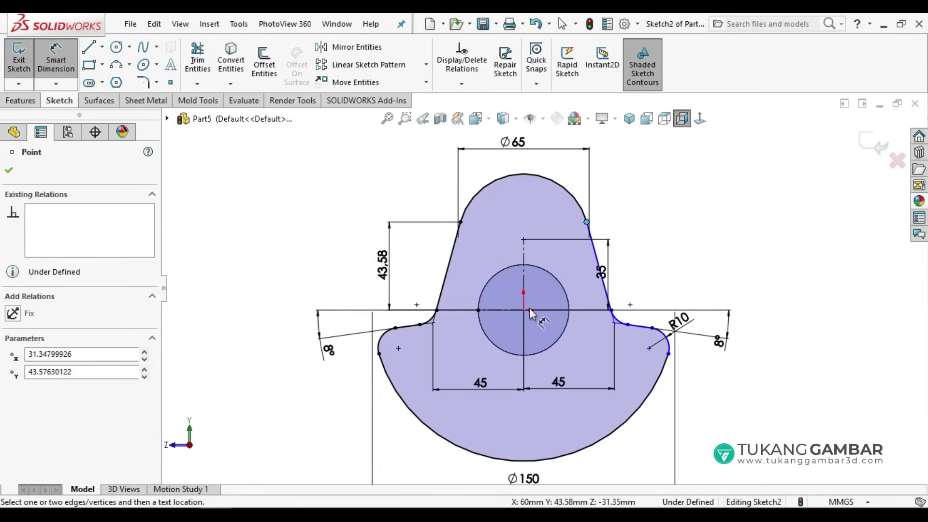
{"action": "left_click", "coordinate": [524, 310]}
{"action": "left_click", "coordinate": [661, 269]}
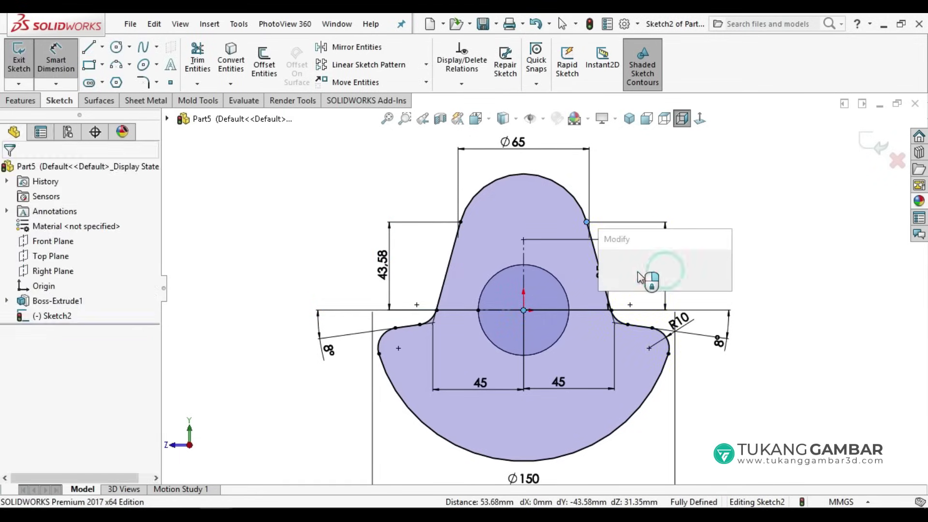
{"action": "left_click", "coordinate": [608, 268]}
{"action": "left_click", "coordinate": [713, 209]}
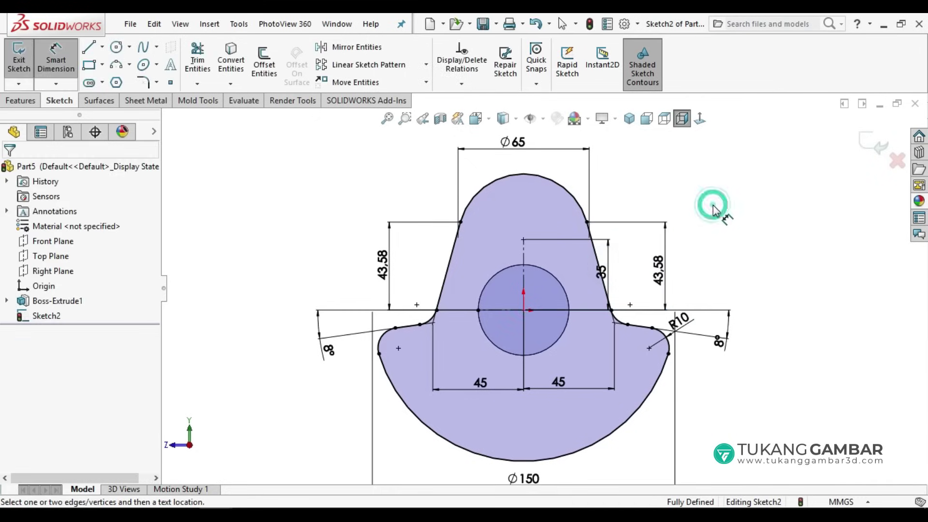
{"action": "left_click_drag", "start_coordinate": [601, 271], "coordinate": [615, 268]}
{"action": "left_click", "coordinate": [735, 242]}
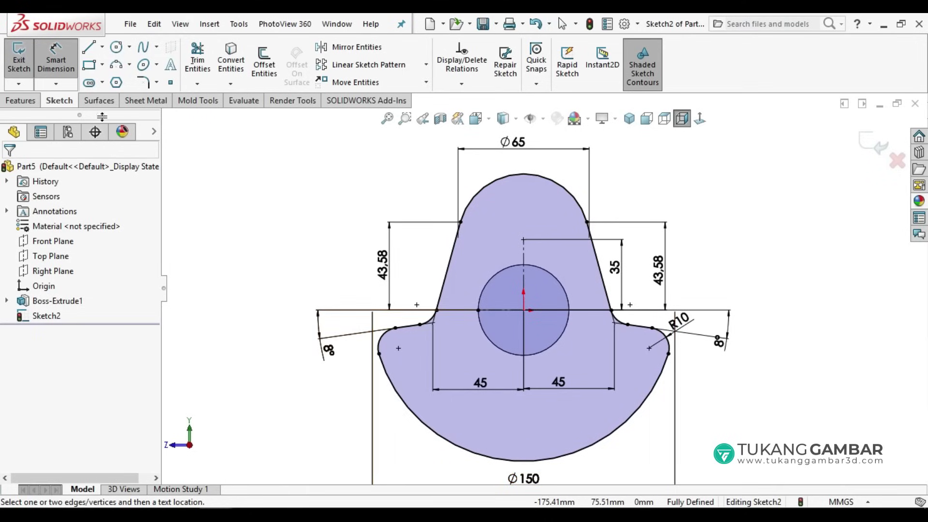
{"action": "left_click", "coordinate": [25, 101]}
Extrude the web sketch as an 18 mm blind boss and select the web's front face.
{"action": "left_click", "coordinate": [26, 57]}
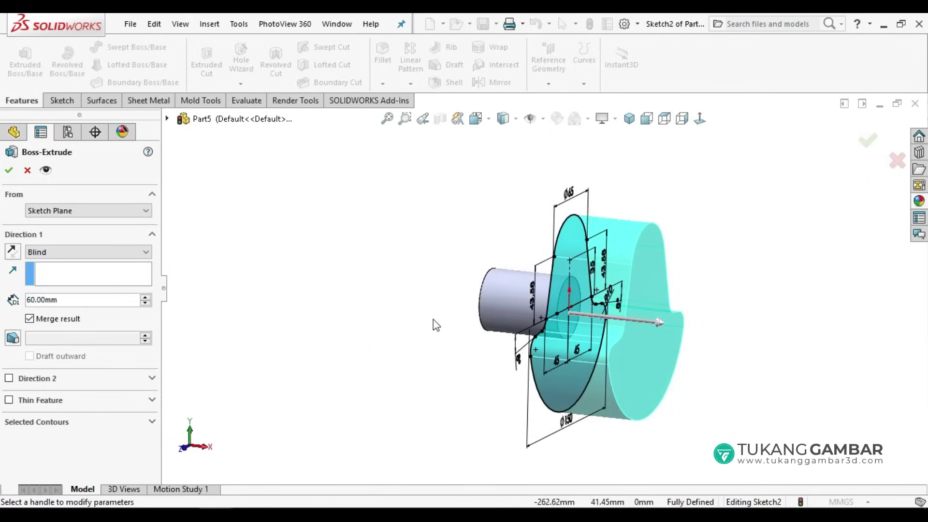
{"action": "double_click", "coordinate": [85, 300]}
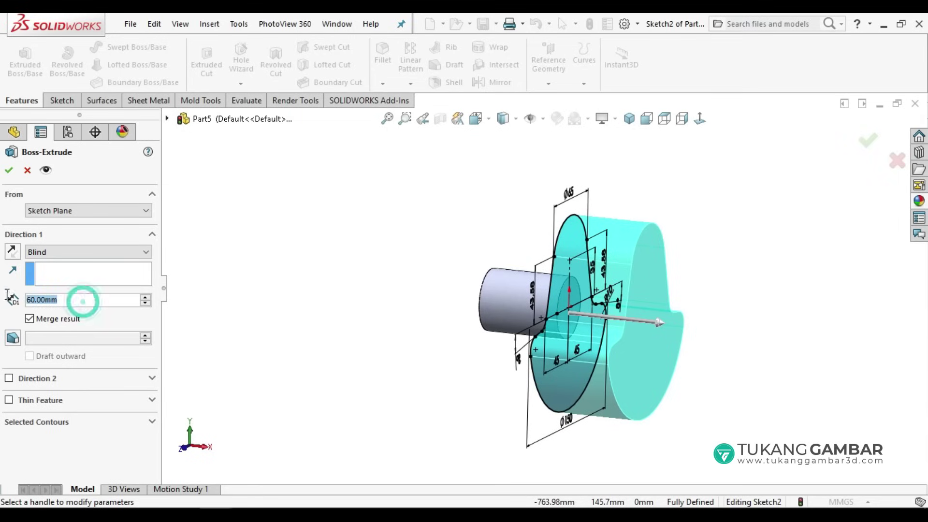
{"action": "type", "text": "18"}
{"action": "key", "text": "Return"}
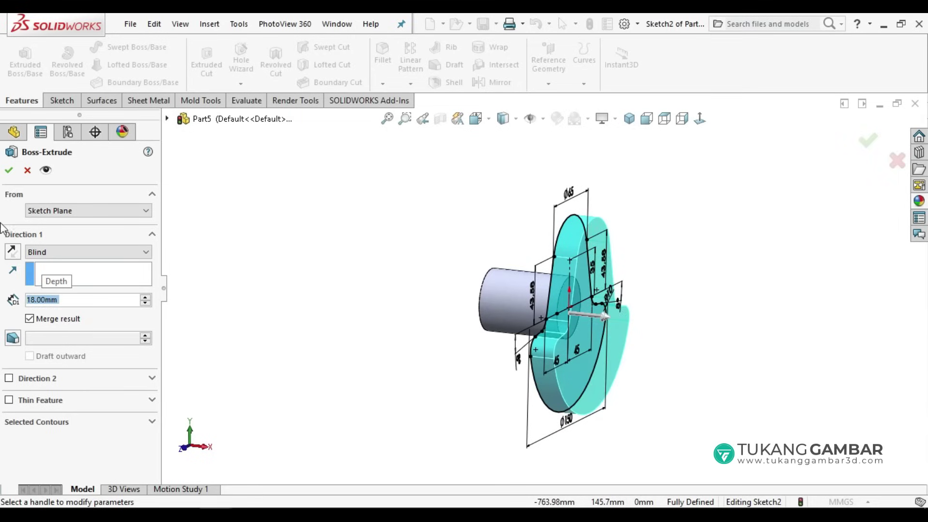
{"action": "left_click", "coordinate": [9, 172]}
{"action": "middle_click_drag", "start_coordinate": [496, 297], "coordinate": [570, 262]}
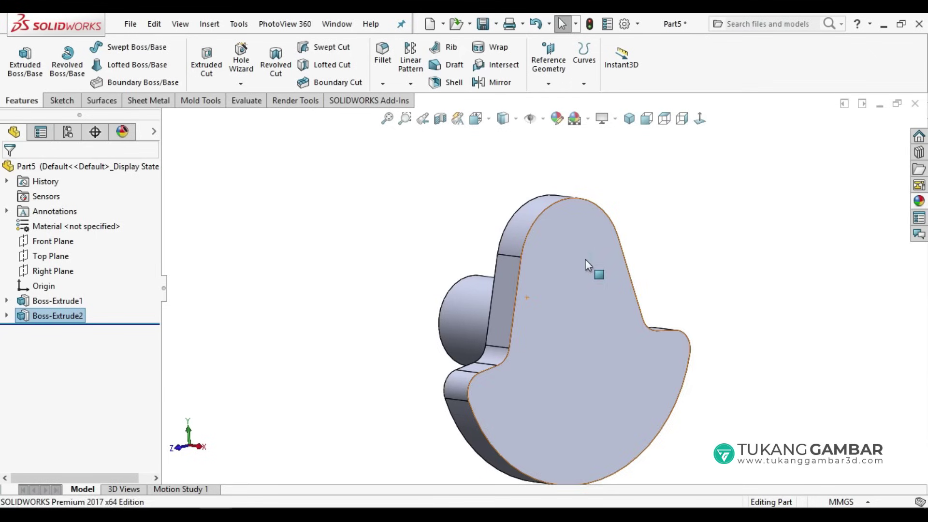
{"action": "left_click", "coordinate": [586, 262]}
Start a sketch on the web face and draw a Ø35 circle in the top lobe.
{"action": "left_click", "coordinate": [639, 227]}
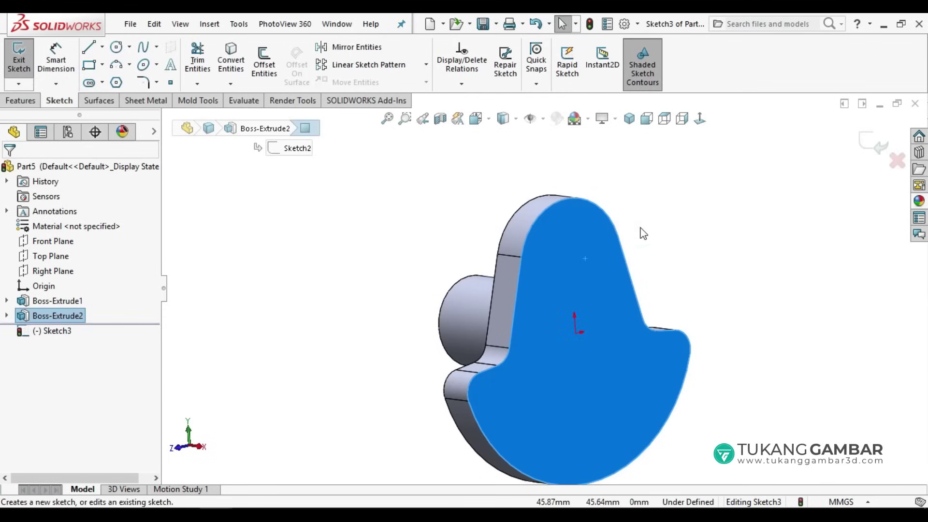
{"action": "left_click", "coordinate": [116, 47]}
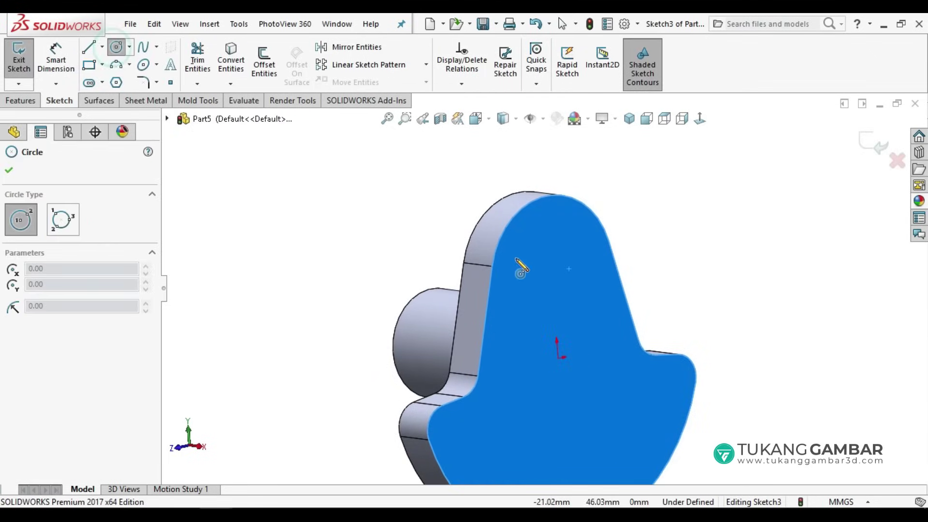
{"action": "left_click", "coordinate": [555, 253]}
{"action": "left_click", "coordinate": [567, 292]}
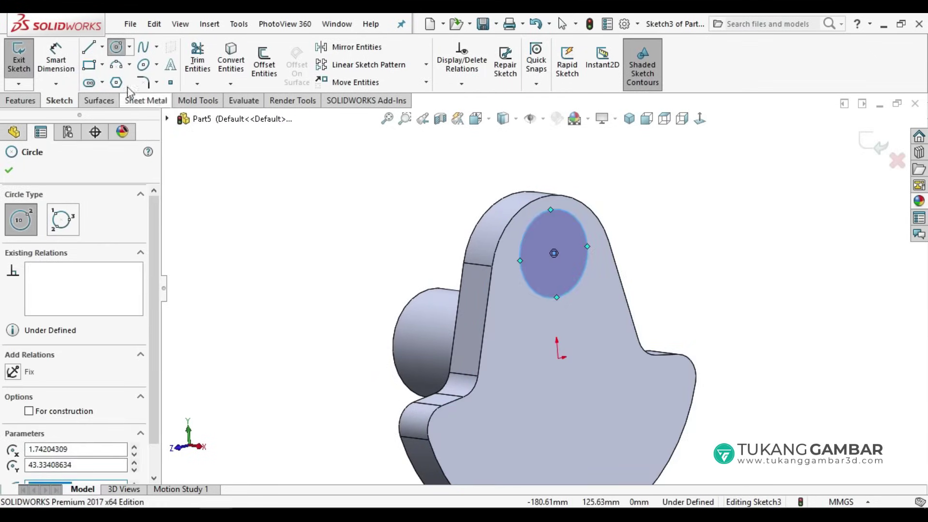
{"action": "left_click", "coordinate": [55, 61]}
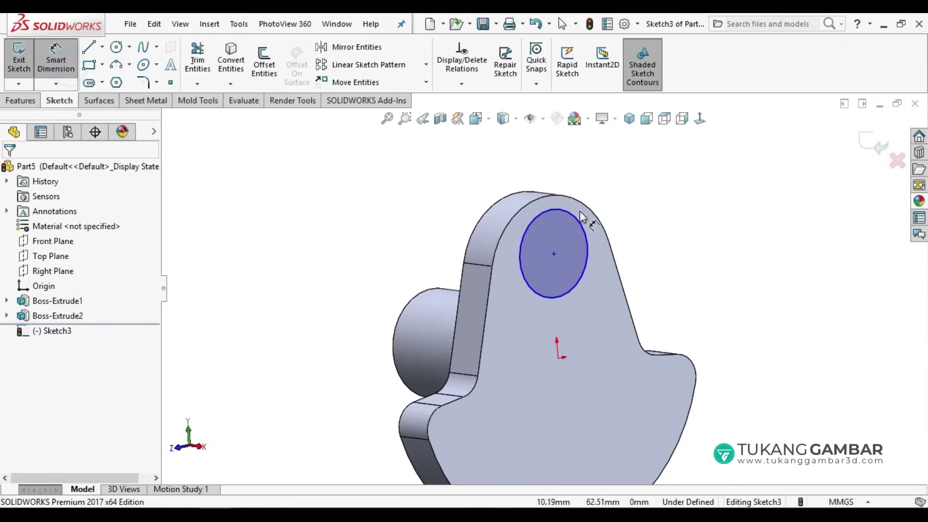
{"action": "left_click", "coordinate": [589, 237]}
{"action": "left_click", "coordinate": [664, 222]}
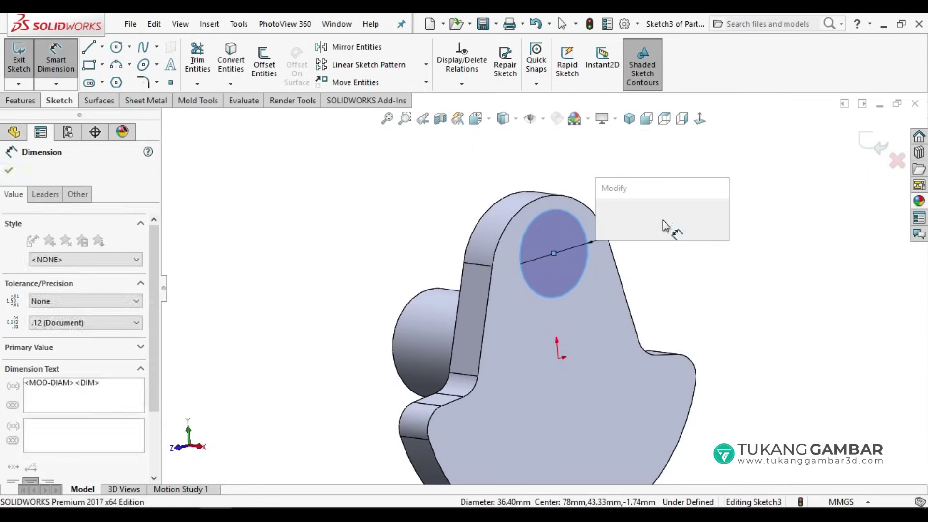
{"action": "type", "text": "35"}
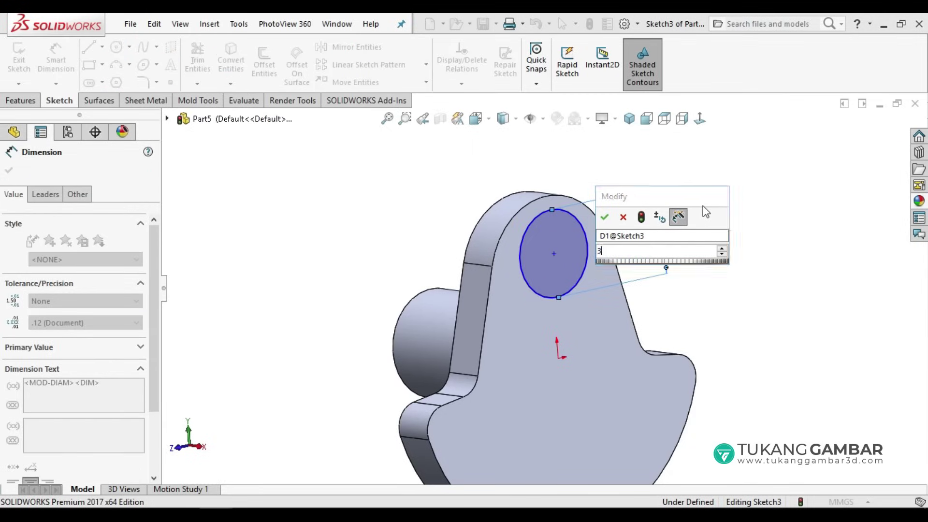
{"action": "key", "text": "Return"}
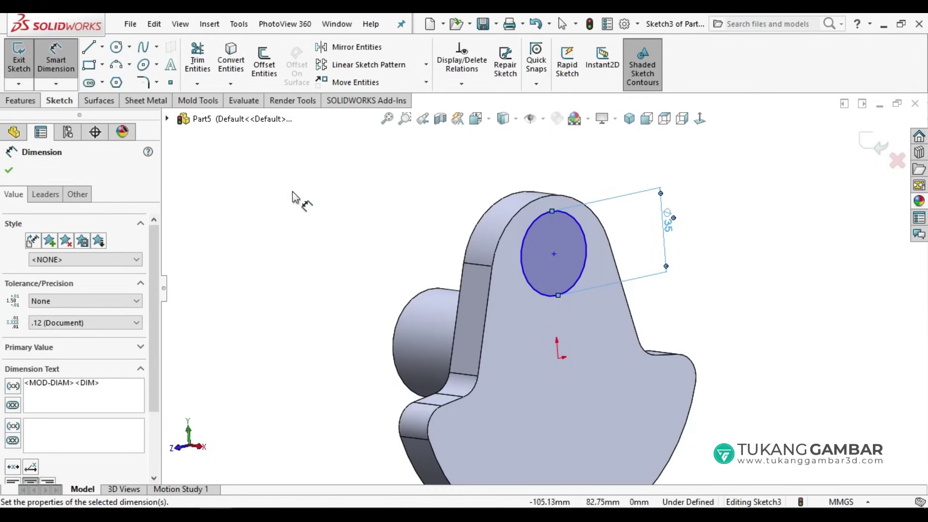
{"action": "left_click", "coordinate": [10, 170]}
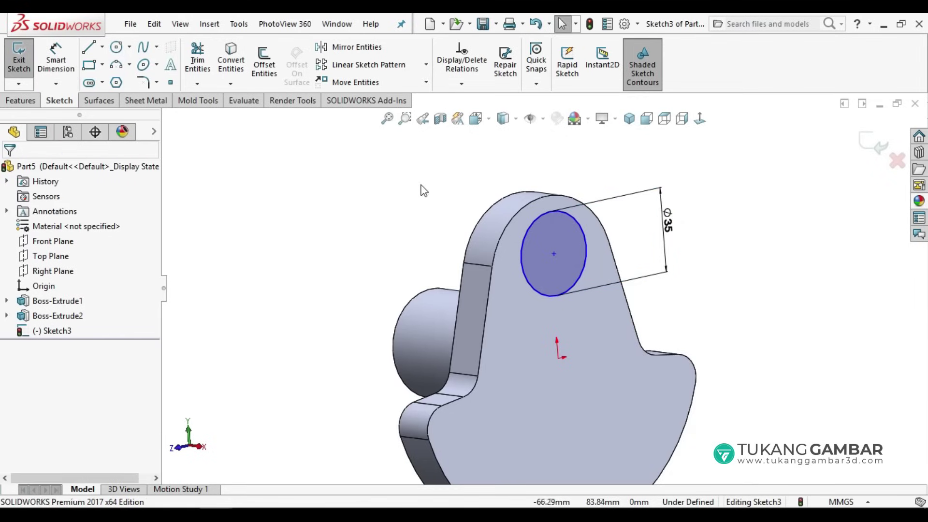
Make the Ø35 circle concentric with the web's rounded top edge.
{"action": "left_click", "coordinate": [534, 221]}
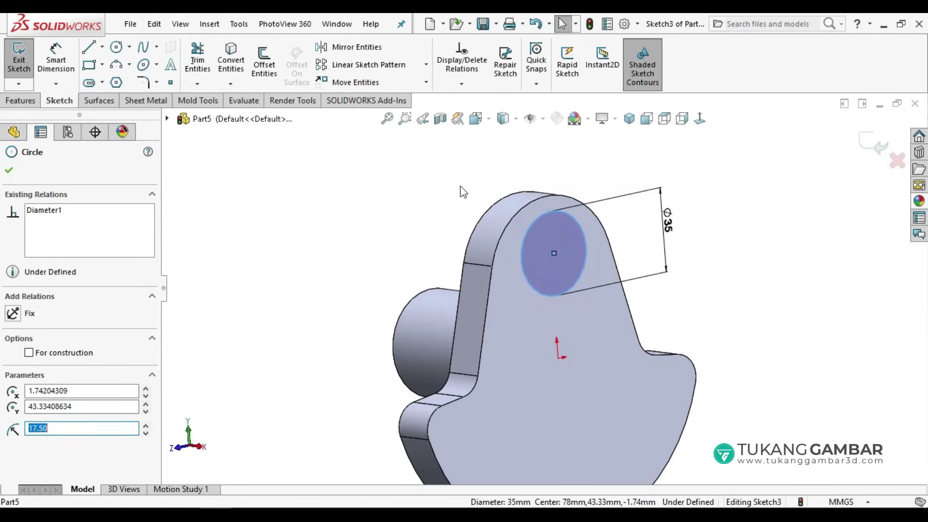
{"action": "left_click", "coordinate": [524, 205], "text": "ctrl"}
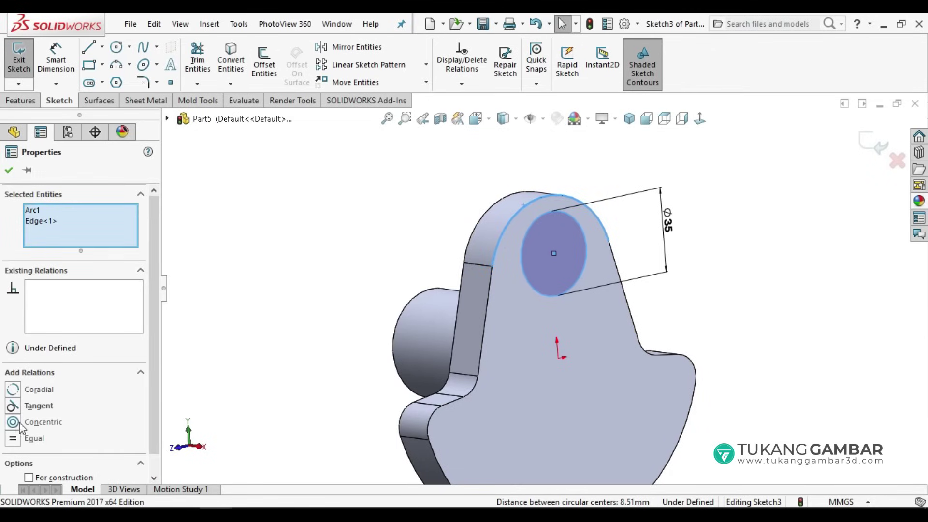
{"action": "left_click", "coordinate": [12, 423]}
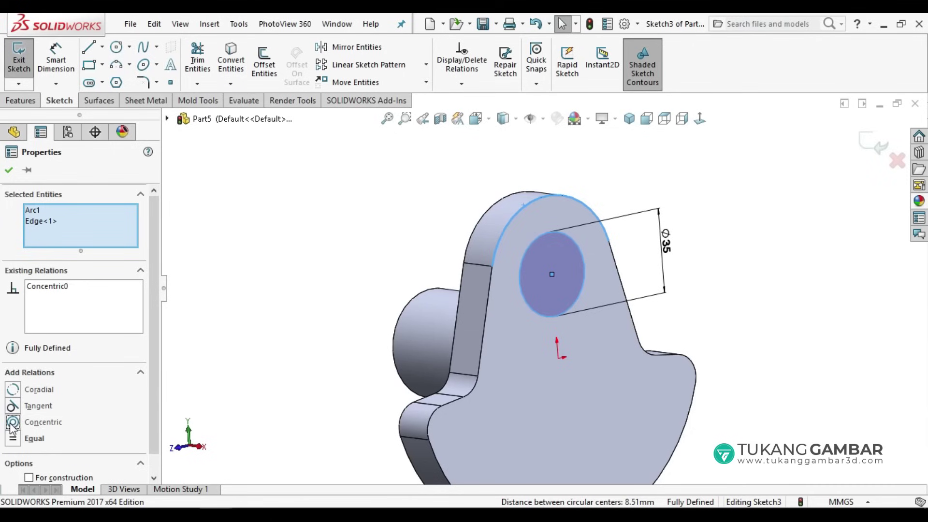
{"action": "left_click", "coordinate": [11, 172]}
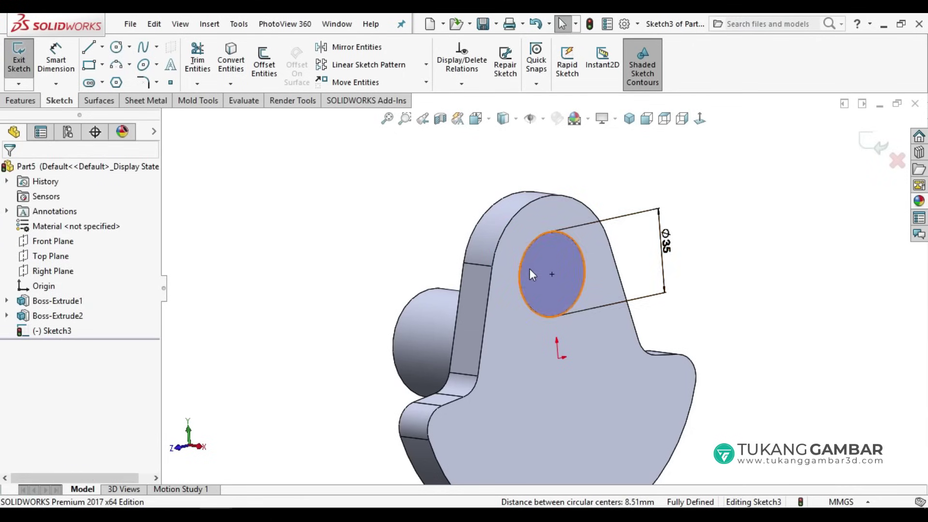
{"action": "left_click", "coordinate": [539, 237]}
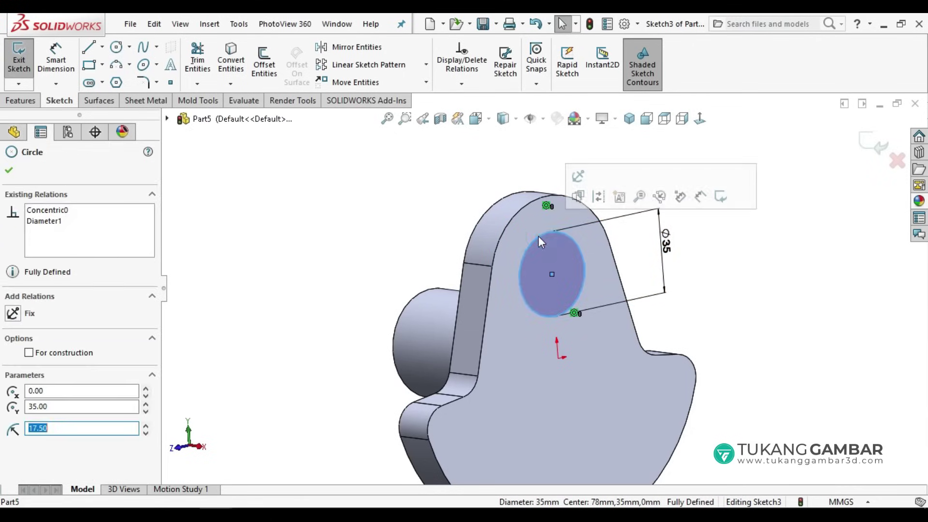
{"action": "left_click", "coordinate": [426, 213]}
Extrude the Ø35 circle 30 mm into the crank pin, then orbit to face the pin's end.
{"action": "left_click", "coordinate": [19, 101]}
{"action": "left_click", "coordinate": [23, 62]}
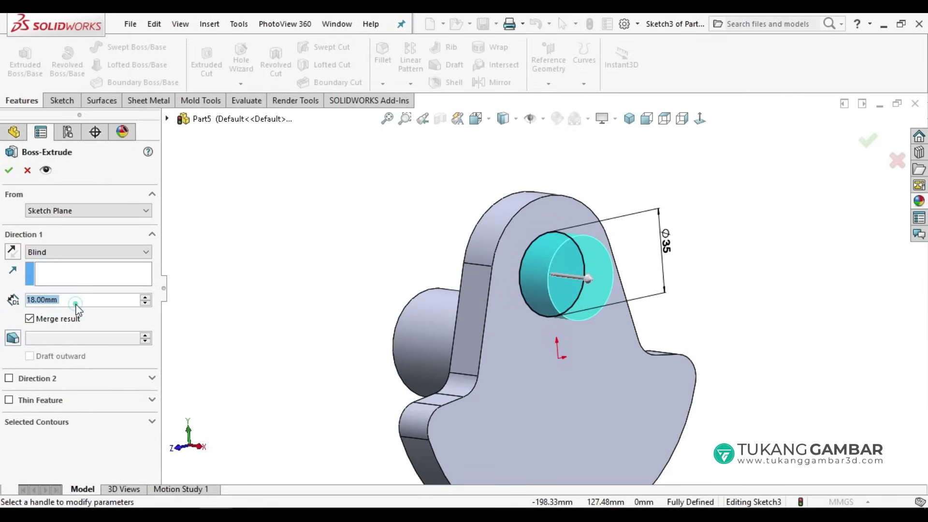
{"action": "type", "text": "30"}
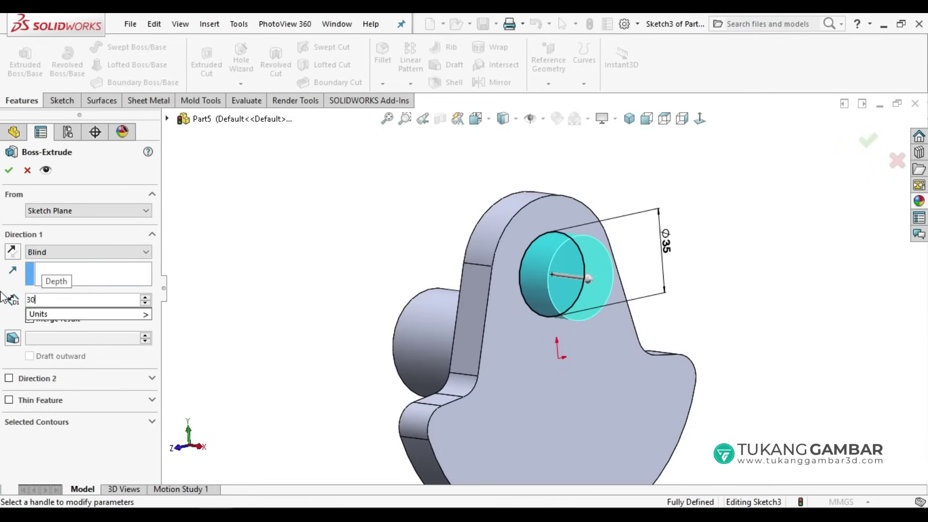
{"action": "key", "text": "Return"}
{"action": "middle_click_drag", "start_coordinate": [472, 303], "coordinate": [275, 220]}
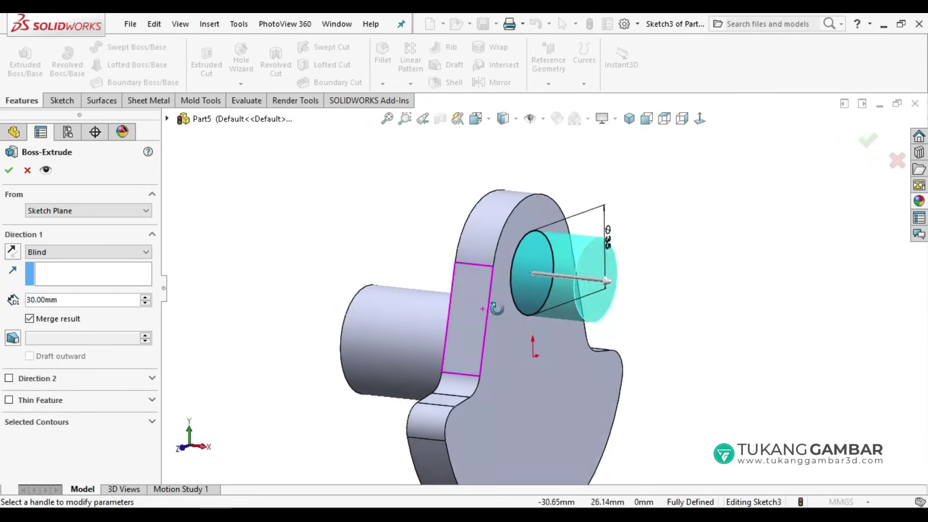
{"action": "left_click", "coordinate": [9, 171]}
{"action": "middle_click_drag", "start_coordinate": [290, 227], "coordinate": [331, 250]}
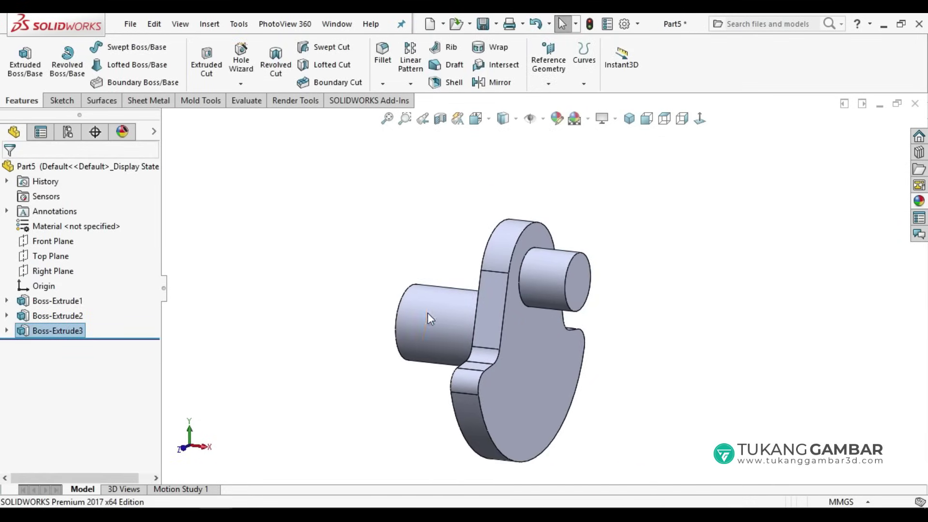
{"action": "middle_click_drag", "start_coordinate": [428, 313], "coordinate": [501, 311]}
{"action": "scroll", "coordinate": [512, 313], "scroll_direction": "down", "scroll_amount": 2}
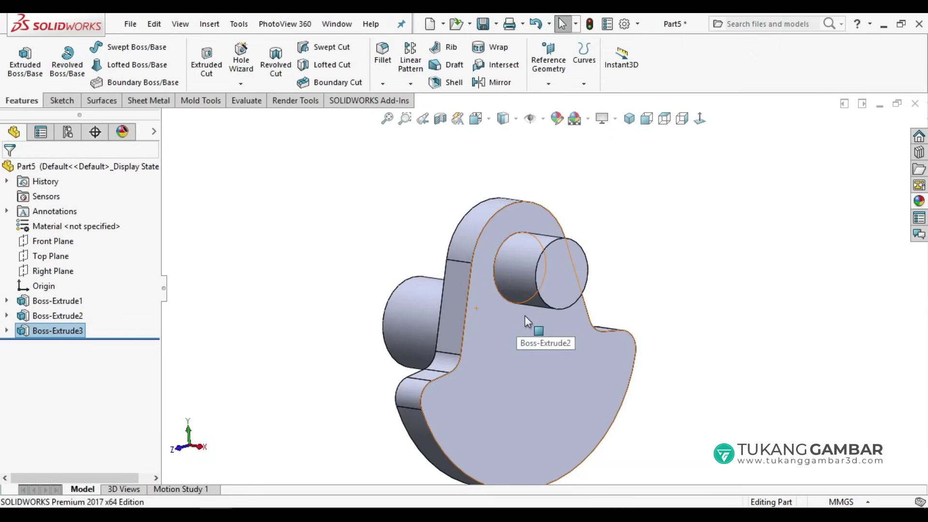
Start a sketch on the crank pin's end face and offset the pin edge 10 mm outward.
{"action": "left_click", "coordinate": [560, 273]}
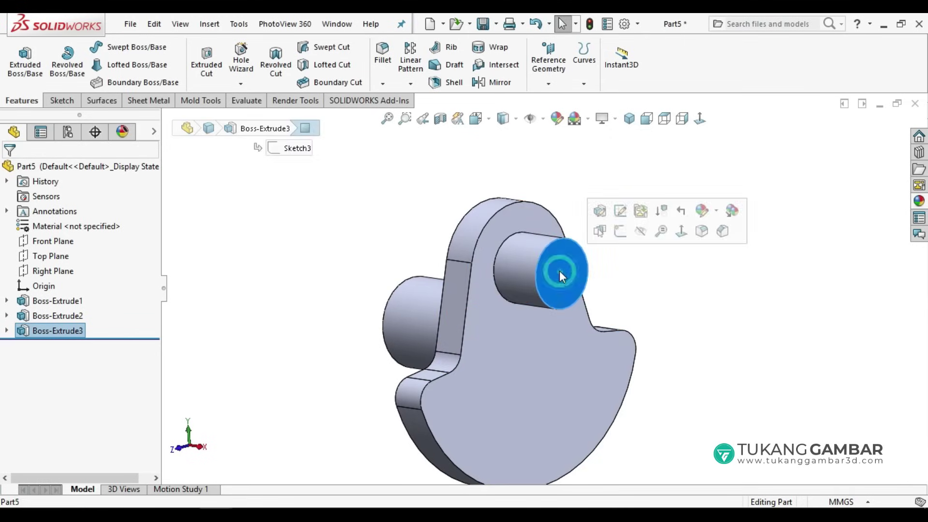
{"action": "left_click", "coordinate": [621, 231]}
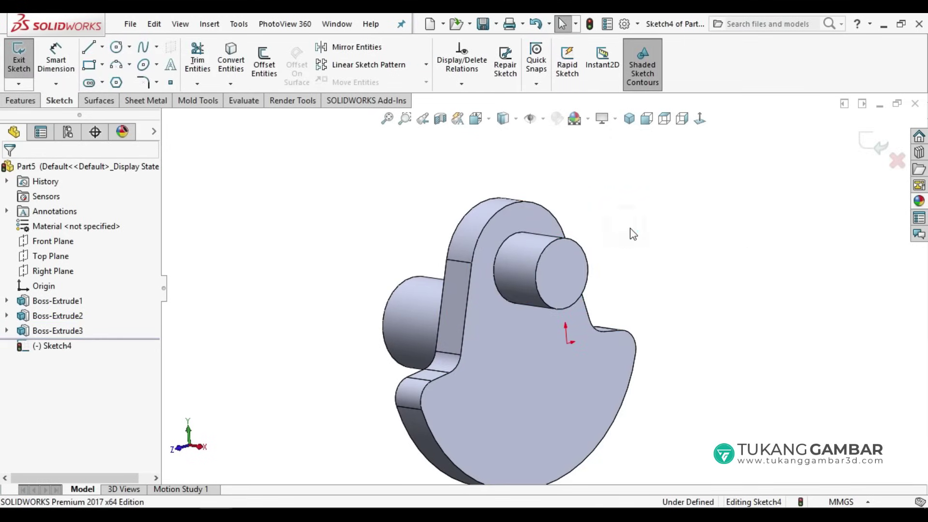
{"action": "left_click", "coordinate": [261, 66]}
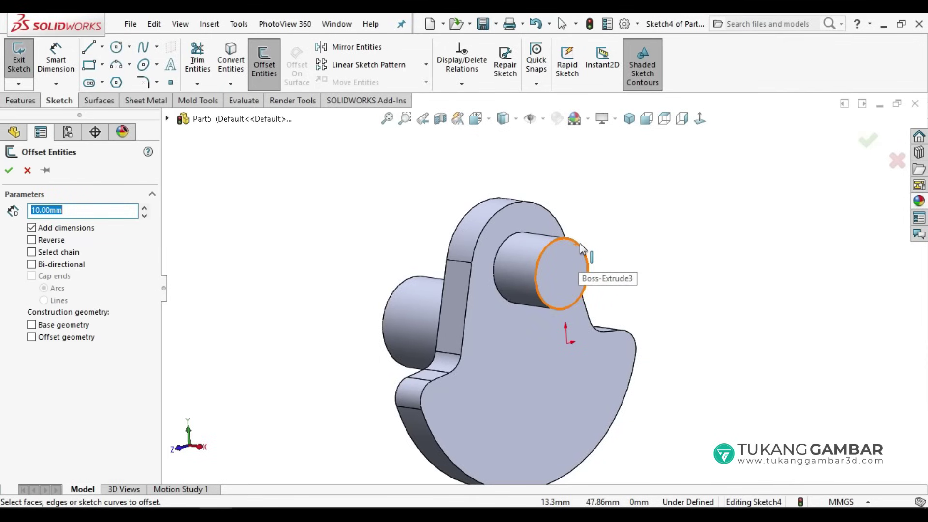
{"action": "left_click", "coordinate": [579, 242]}
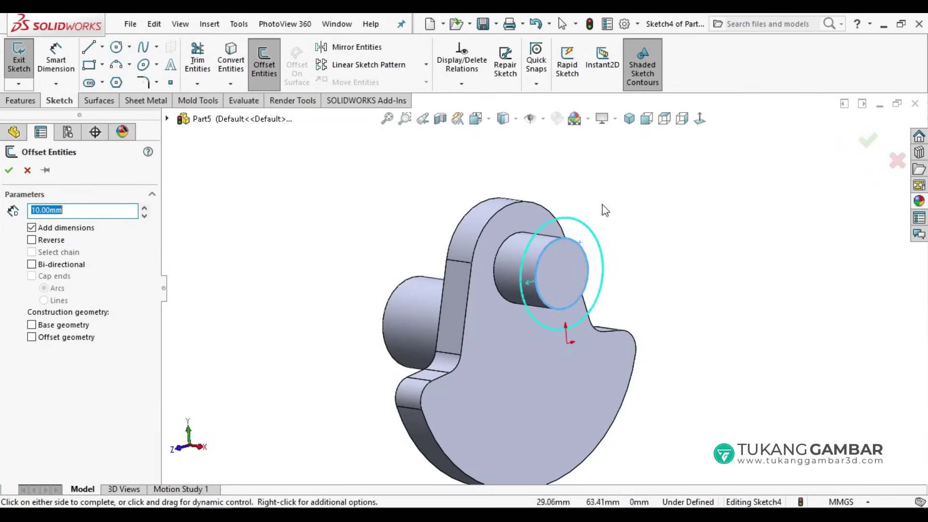
{"action": "left_click", "coordinate": [602, 204]}
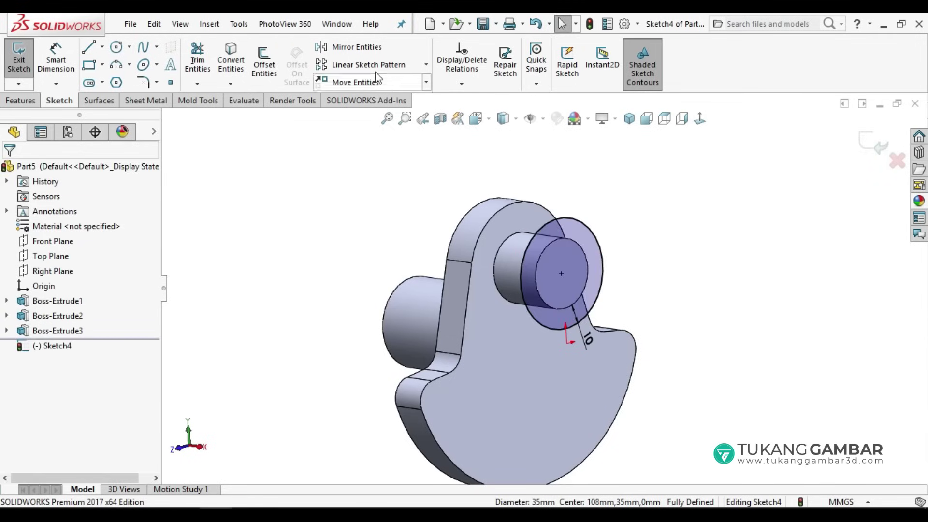
Offset the main shaft's end edge 10 mm to form a second circle.
{"action": "left_click", "coordinate": [268, 53]}
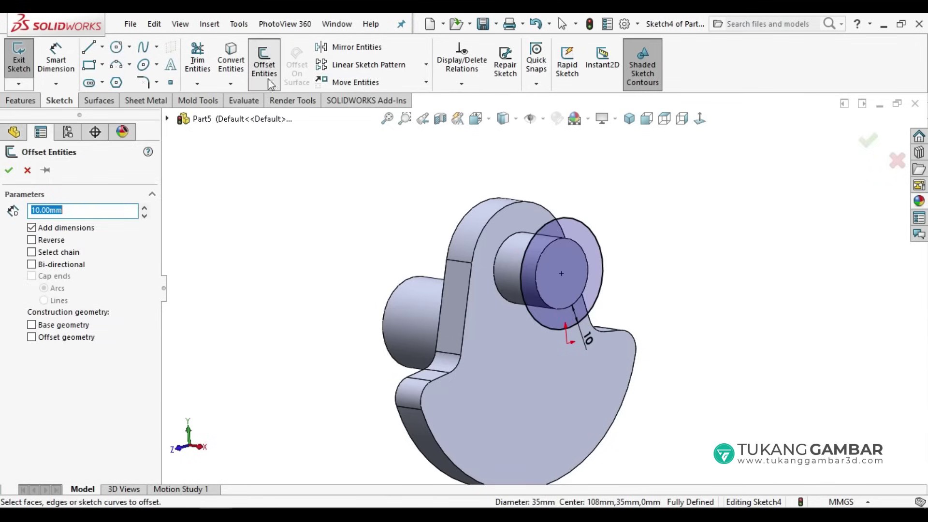
{"action": "mouse_move", "coordinate": [371, 362]}
{"action": "middle_mouse_down"}
{"action": "mouse_move", "coordinate": [379, 356]}
{"action": "mouse_move", "coordinate": [440, 379]}
{"action": "middle_mouse_up"}
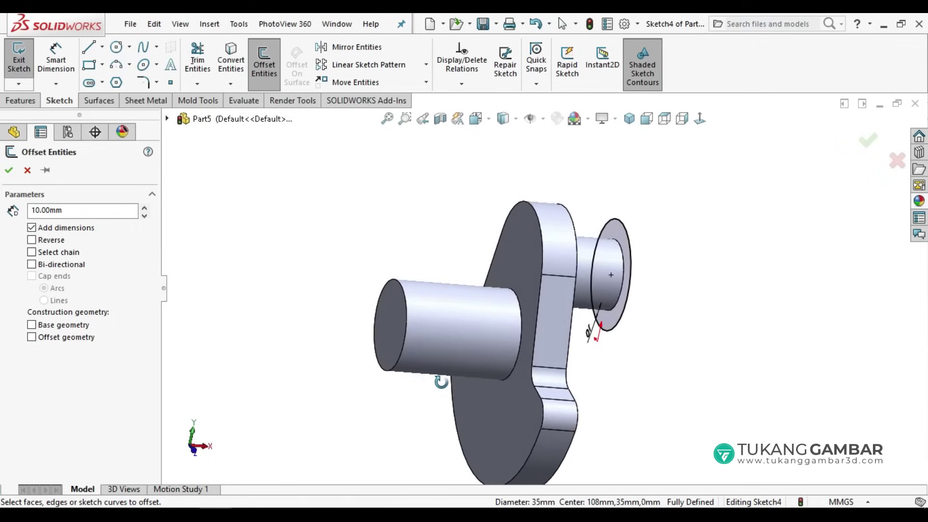
{"action": "left_click", "coordinate": [381, 367]}
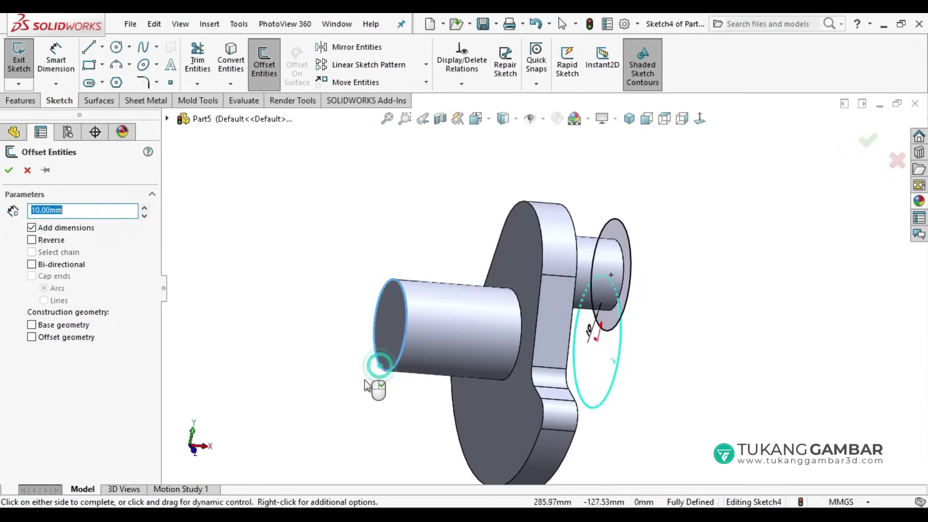
{"action": "left_click", "coordinate": [343, 405]}
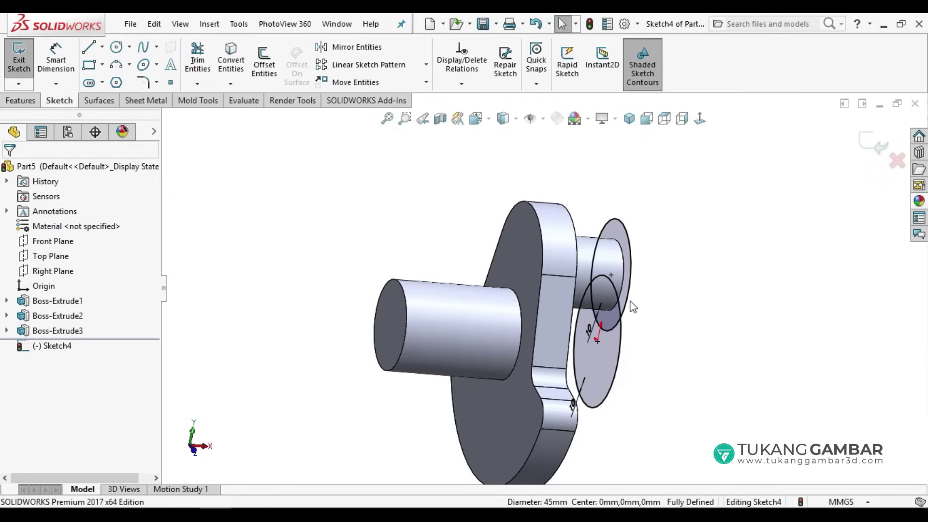
Set the Right view facing the sketch and centre the two circles.
{"action": "middle_click_drag", "start_coordinate": [638, 388], "coordinate": [584, 363]}
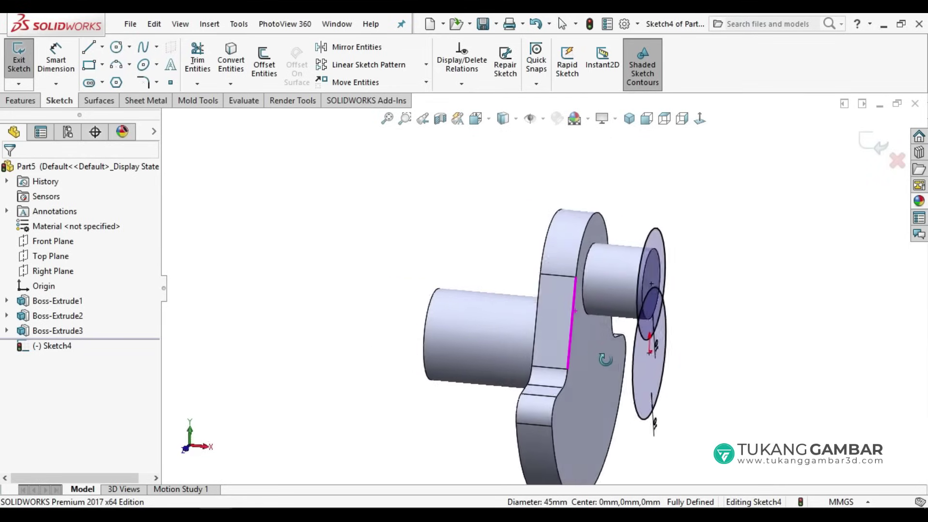
{"action": "key", "text": "ctrl+8"}
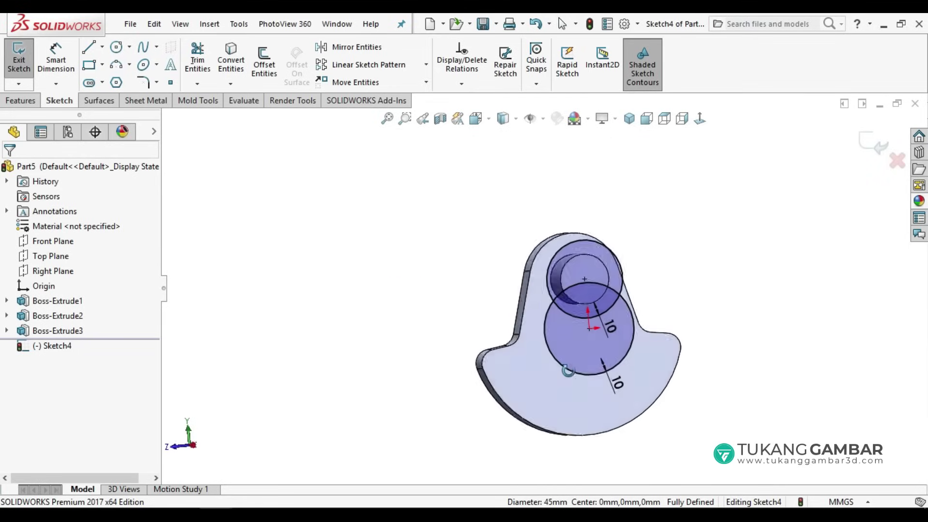
{"action": "left_click", "coordinate": [648, 119]}
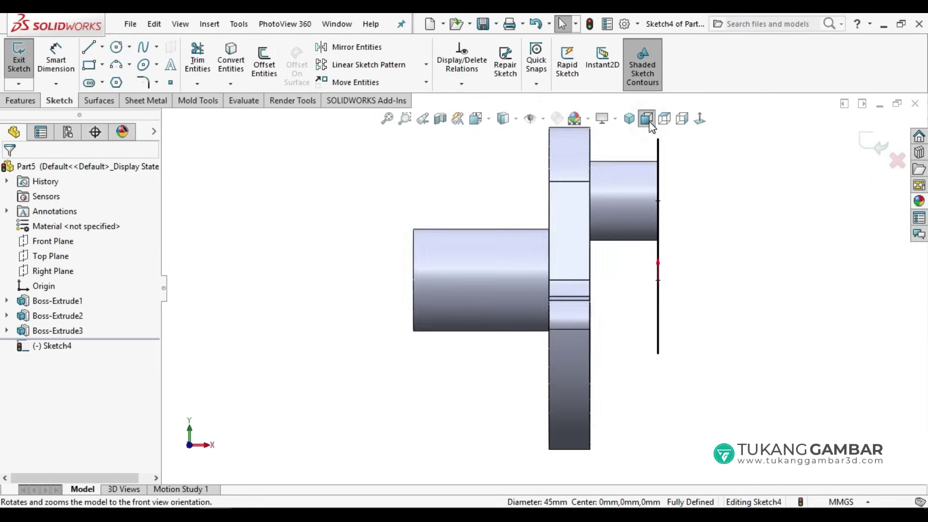
{"action": "left_click", "coordinate": [689, 121]}
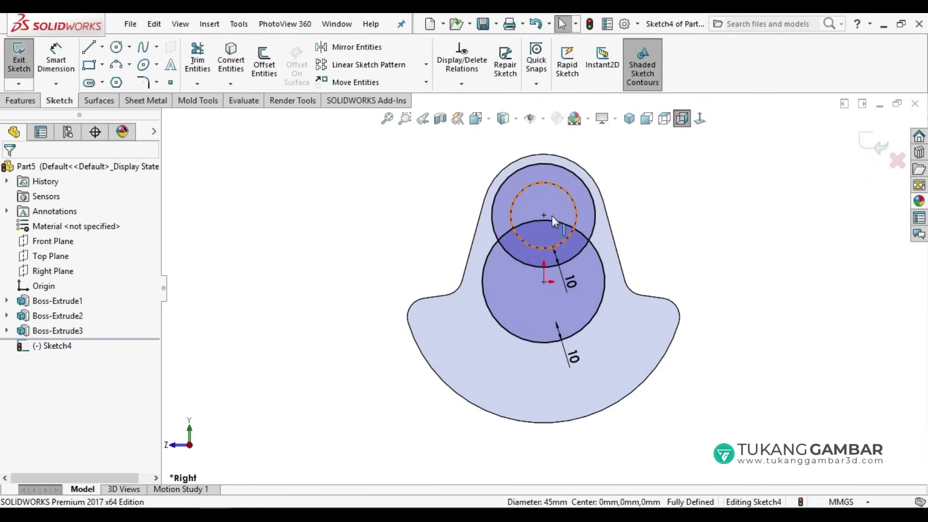
{"action": "scroll", "coordinate": [552, 223], "scroll_direction": "down", "scroll_amount": 2}
{"action": "middle_click_drag", "start_coordinate": [579, 344], "coordinate": [563, 336], "text": "ctrl"}
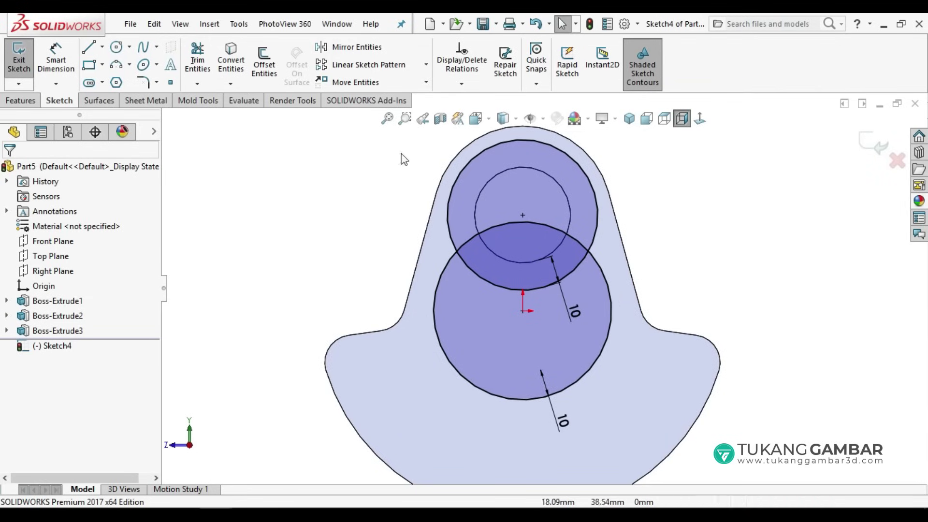
Draw two lines joining the offset circles, one on each side.
{"action": "left_click", "coordinate": [88, 48]}
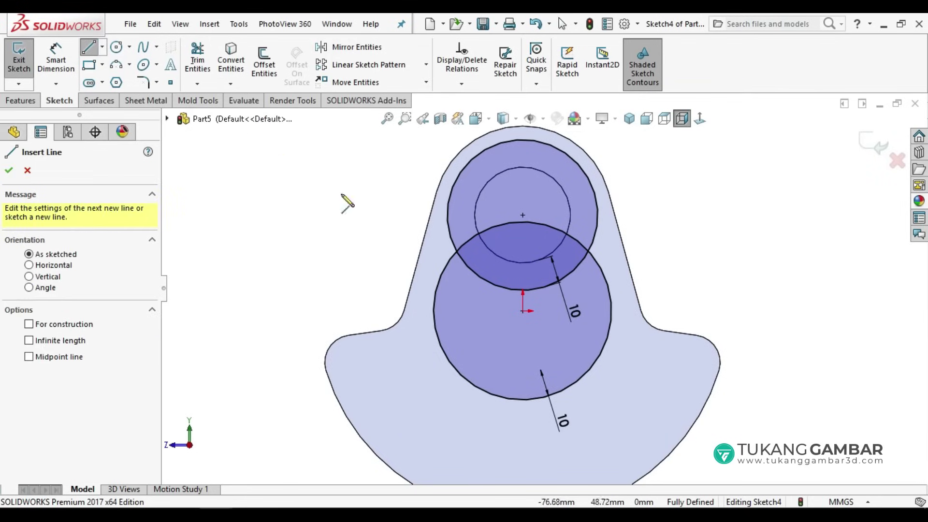
{"action": "left_click", "coordinate": [433, 311]}
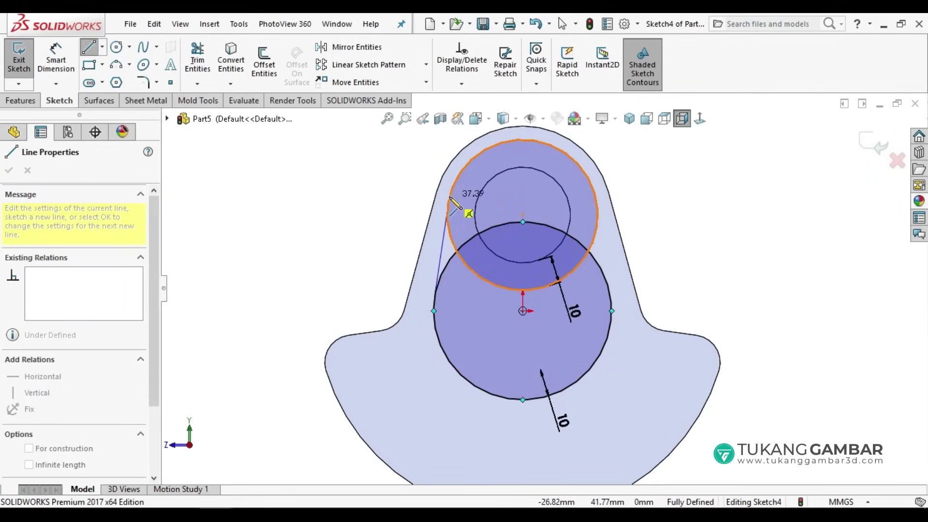
{"action": "right_click", "coordinate": [408, 185]}
{"action": "left_click", "coordinate": [409, 188]}
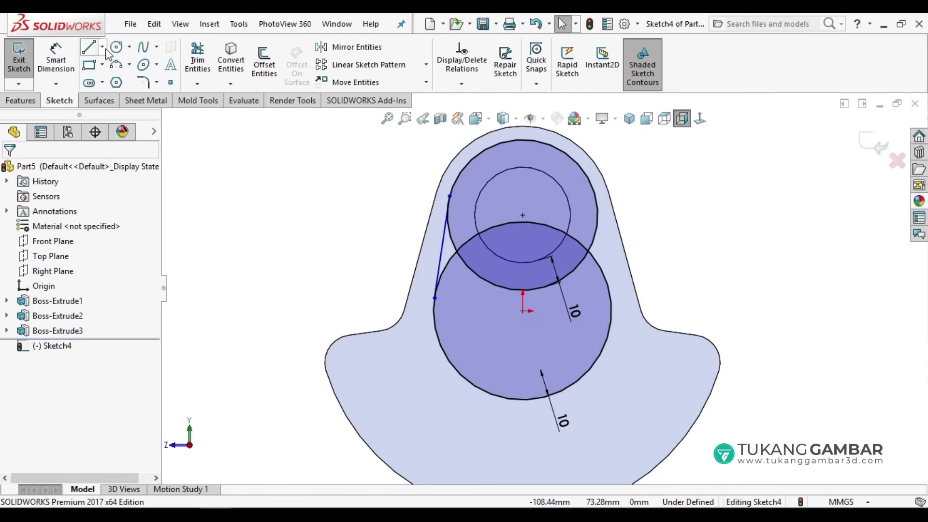
{"action": "left_click", "coordinate": [89, 47]}
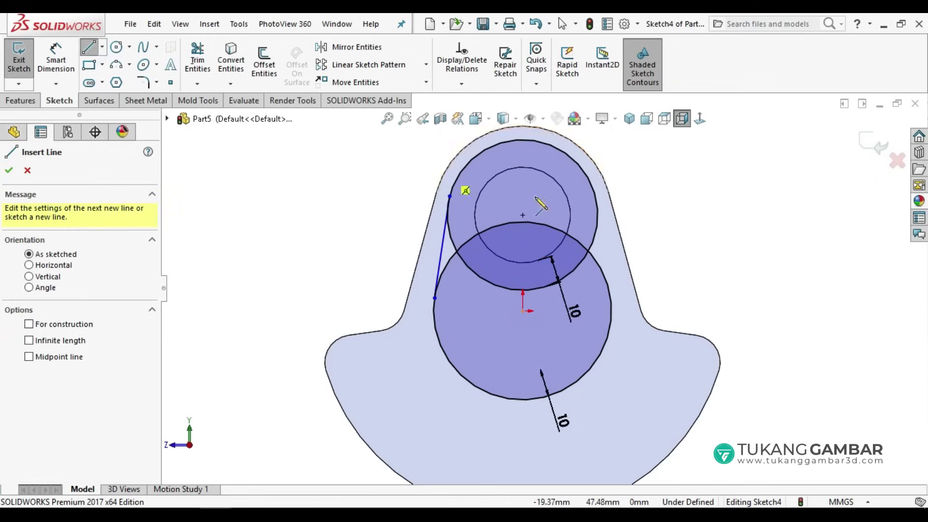
{"action": "left_click", "coordinate": [600, 214]}
{"action": "left_click", "coordinate": [611, 298]}
{"action": "right_click", "coordinate": [670, 215]}
{"action": "left_click", "coordinate": [670, 223]}
Make the left connecting line tangent to the upper circle, then check the right line.
{"action": "scroll", "coordinate": [554, 173], "scroll_direction": "down", "scroll_amount": 2}
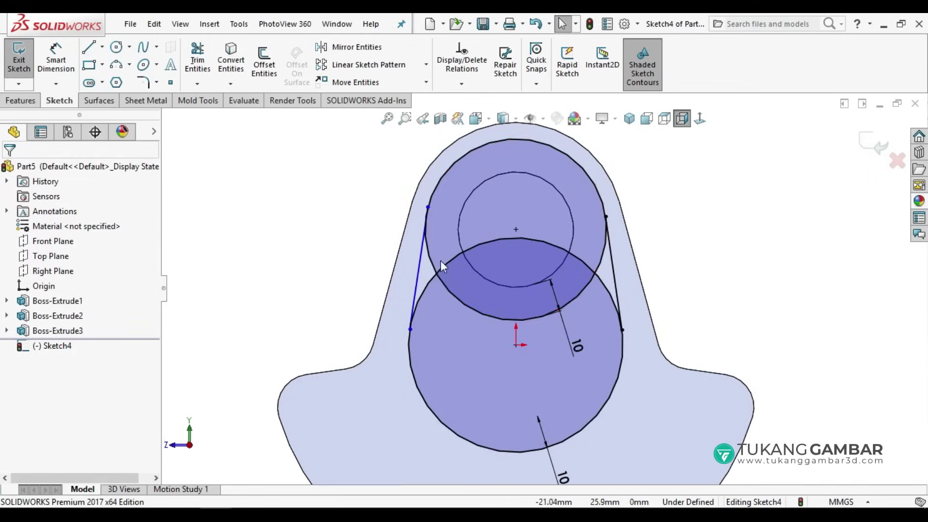
{"action": "left_click", "coordinate": [421, 268]}
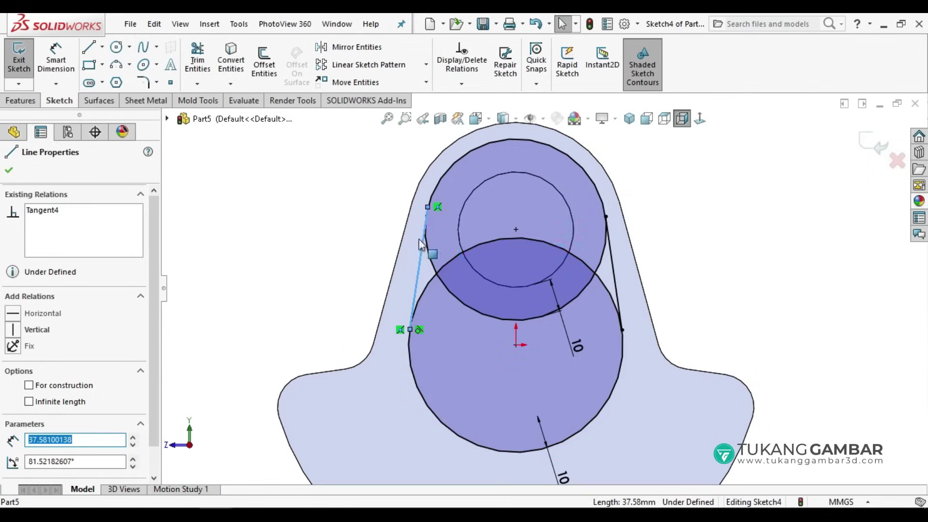
{"action": "left_click", "coordinate": [380, 203]}
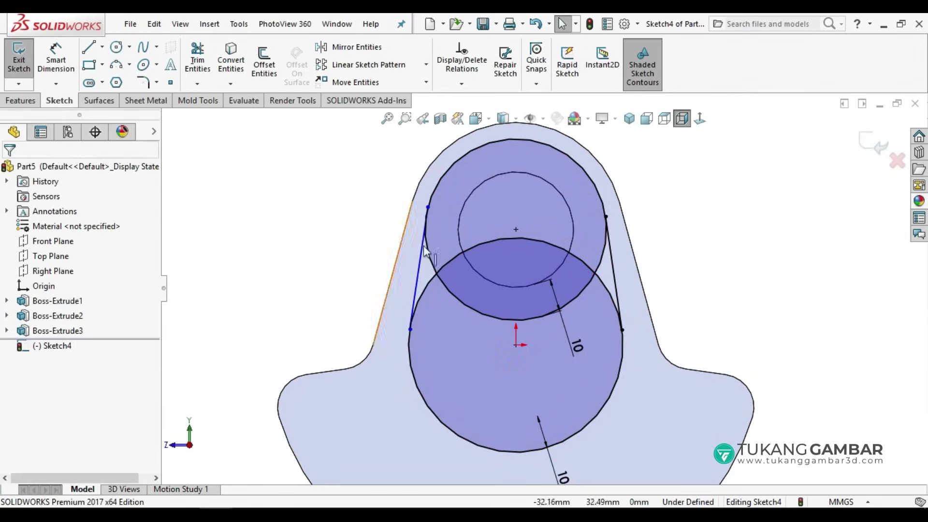
{"action": "left_click", "coordinate": [421, 253]}
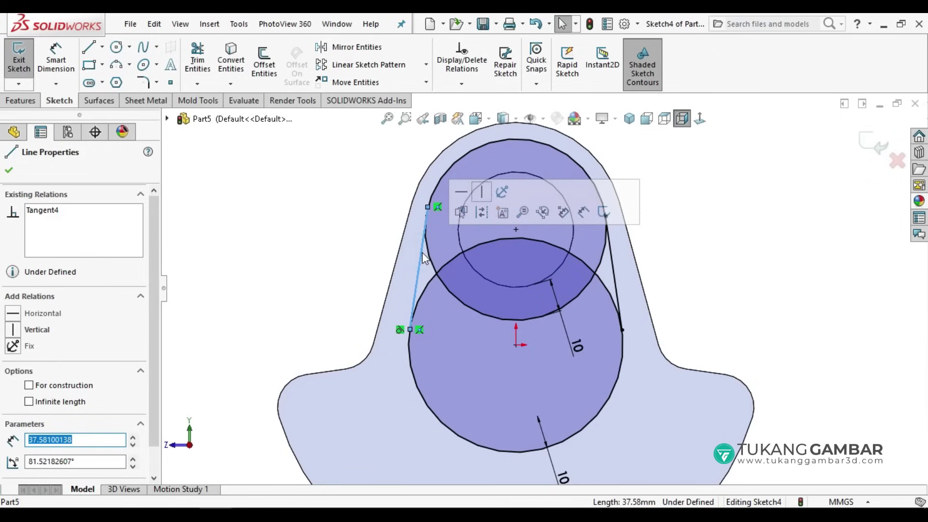
{"action": "left_click", "coordinate": [447, 172], "text": "ctrl"}
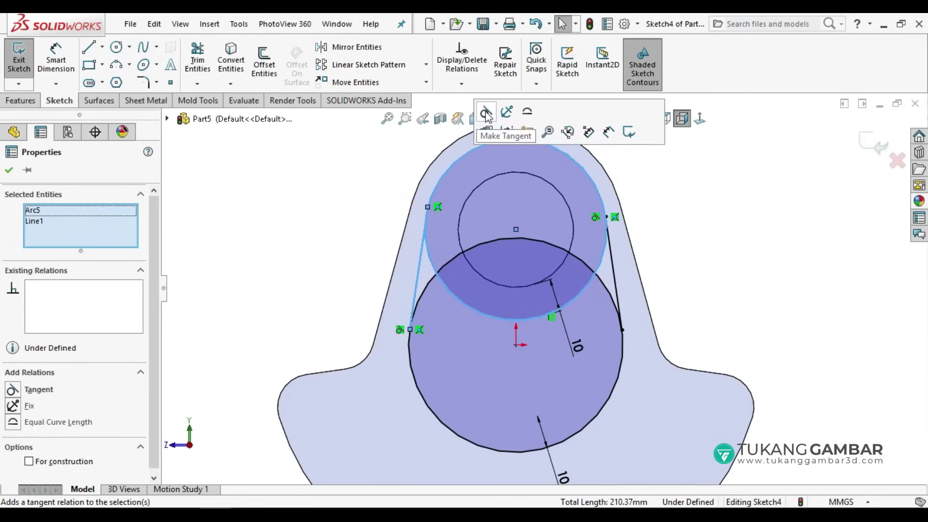
{"action": "left_click", "coordinate": [486, 117]}
{"action": "left_click", "coordinate": [674, 209]}
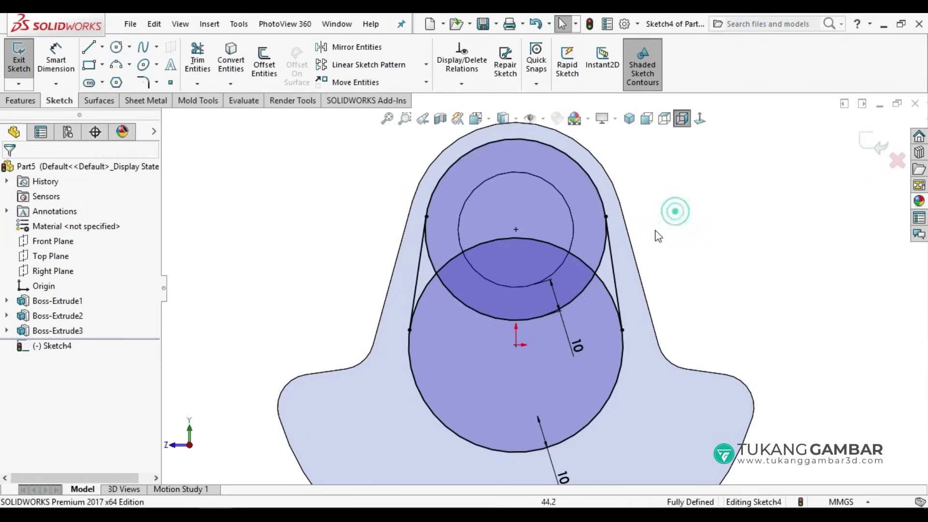
{"action": "left_click", "coordinate": [608, 252]}
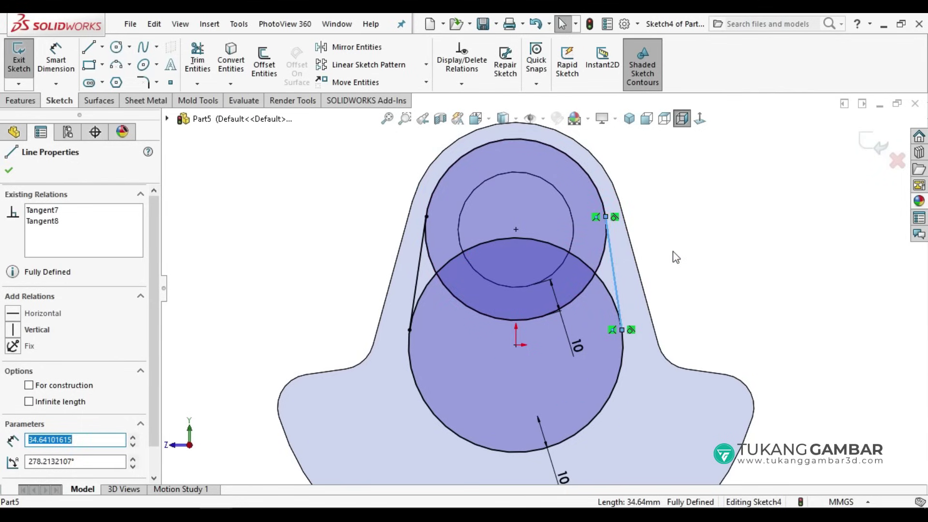
{"action": "left_click", "coordinate": [673, 251]}
Trim away the overlapping inner arcs to leave a slot-shaped outline.
{"action": "left_click", "coordinate": [198, 61]}
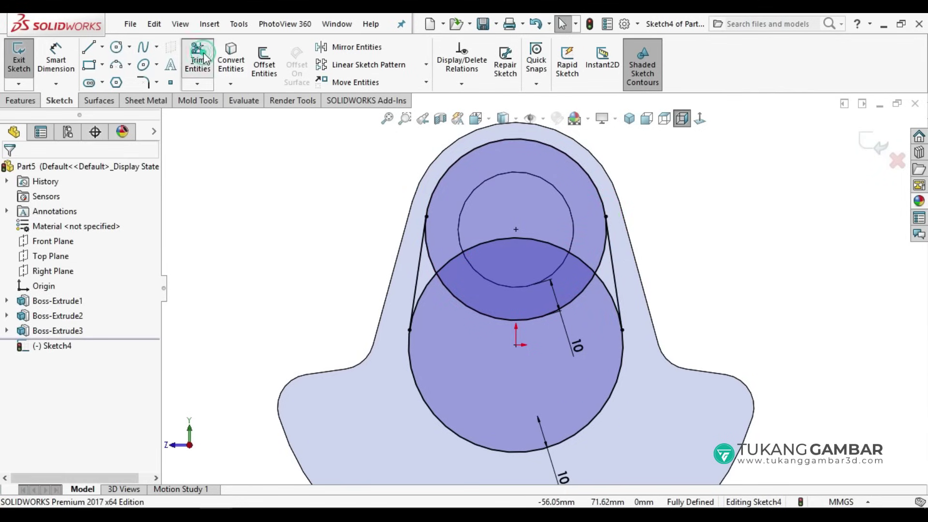
{"action": "left_click_drag", "start_coordinate": [448, 224], "coordinate": [454, 244]}
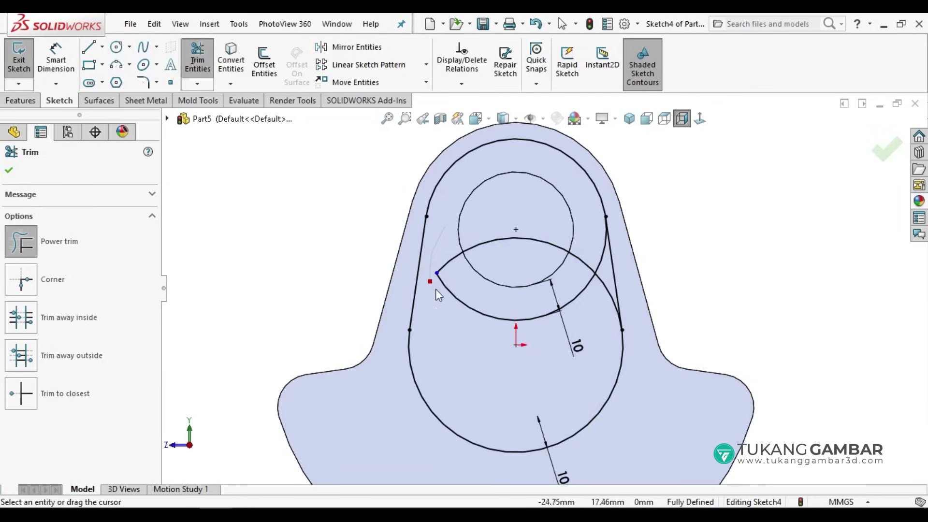
{"action": "left_click_drag", "start_coordinate": [594, 226], "coordinate": [602, 259]}
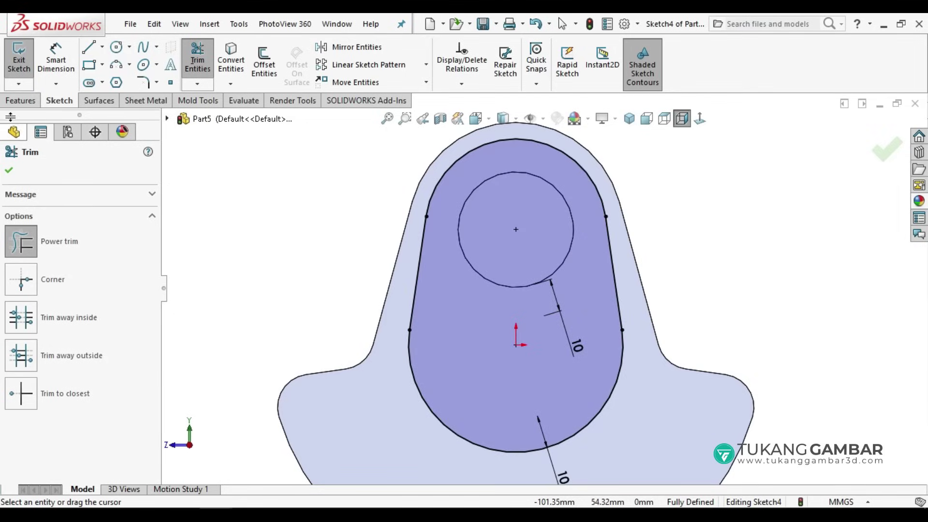
Extrude the slot outline 18 mm into the second web as Boss-Extrude4.
{"action": "left_click", "coordinate": [21, 100]}
{"action": "left_click", "coordinate": [25, 62]}
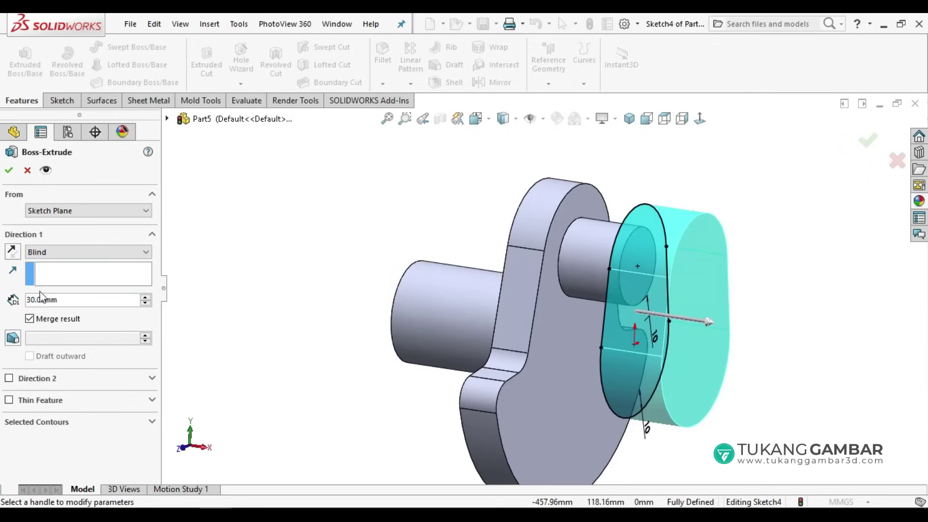
{"action": "double_click", "coordinate": [77, 299]}
{"action": "type", "text": "18"}
{"action": "key", "text": "Return"}
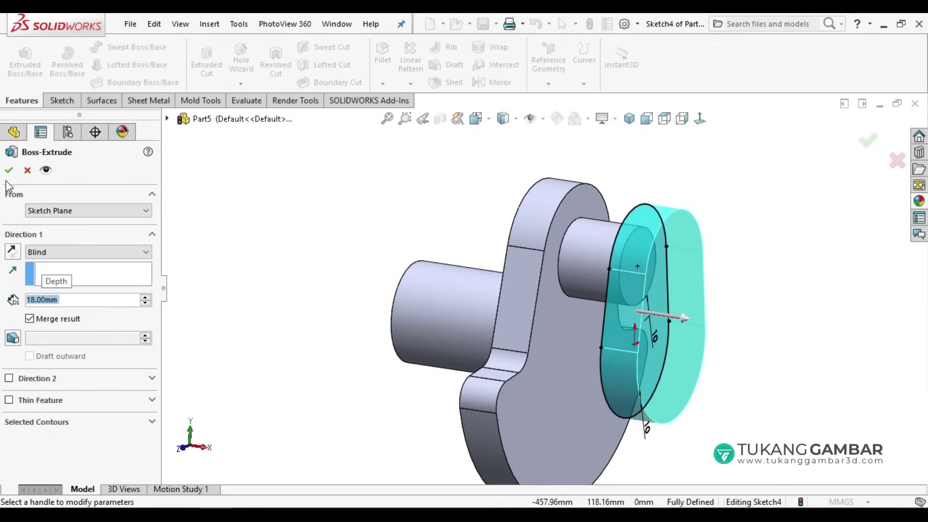
{"action": "left_click", "coordinate": [9, 170]}
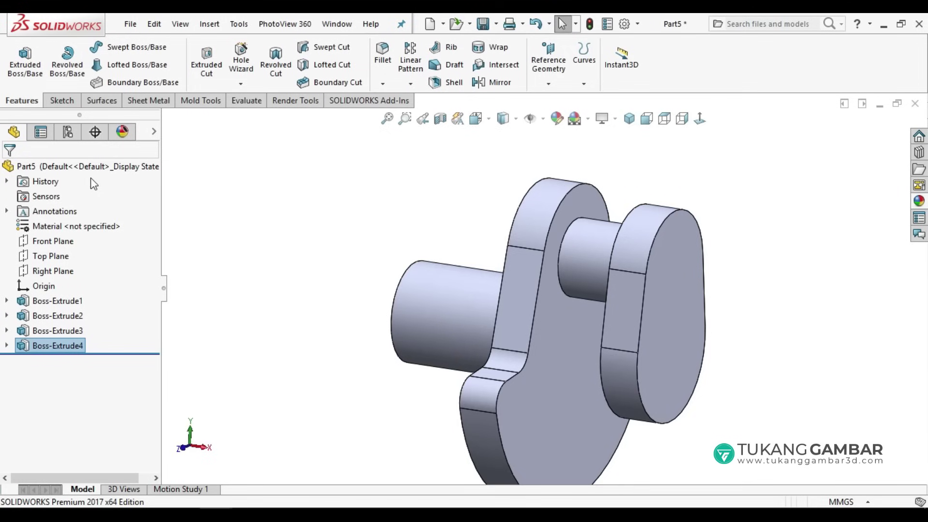
Sketch on the second web's outer face and convert the first shaft's Ø45 edge into it.
{"action": "scroll", "coordinate": [506, 298], "scroll_direction": "down", "scroll_amount": 2}
{"action": "scroll", "coordinate": [482, 294], "scroll_direction": "up", "scroll_amount": 2}
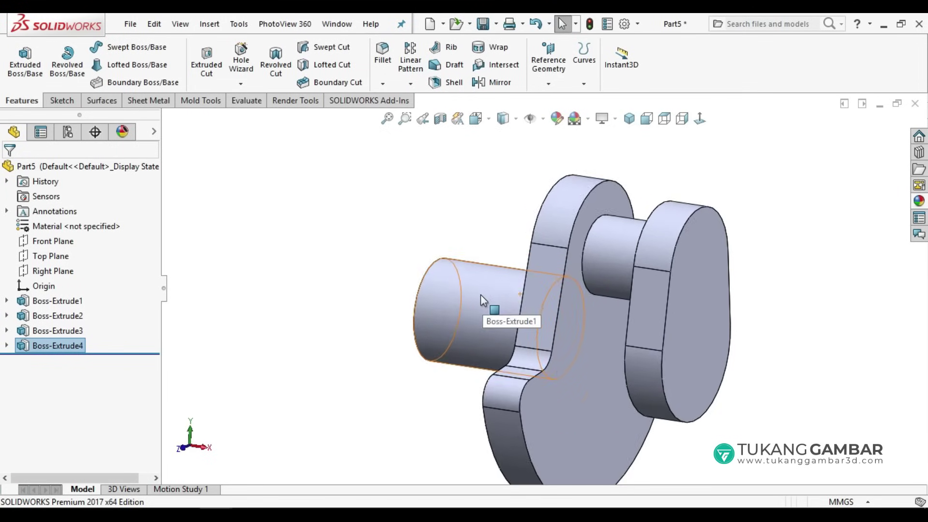
{"action": "scroll", "coordinate": [480, 294], "scroll_direction": "up", "scroll_amount": 1}
{"action": "scroll", "coordinate": [679, 345], "scroll_direction": "down", "scroll_amount": 1}
{"action": "left_click", "coordinate": [646, 308]}
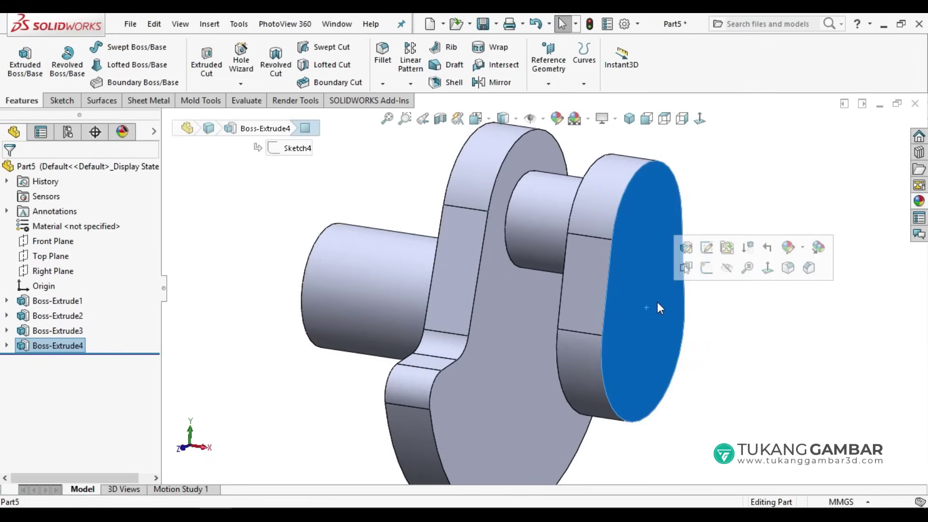
{"action": "left_click", "coordinate": [709, 267]}
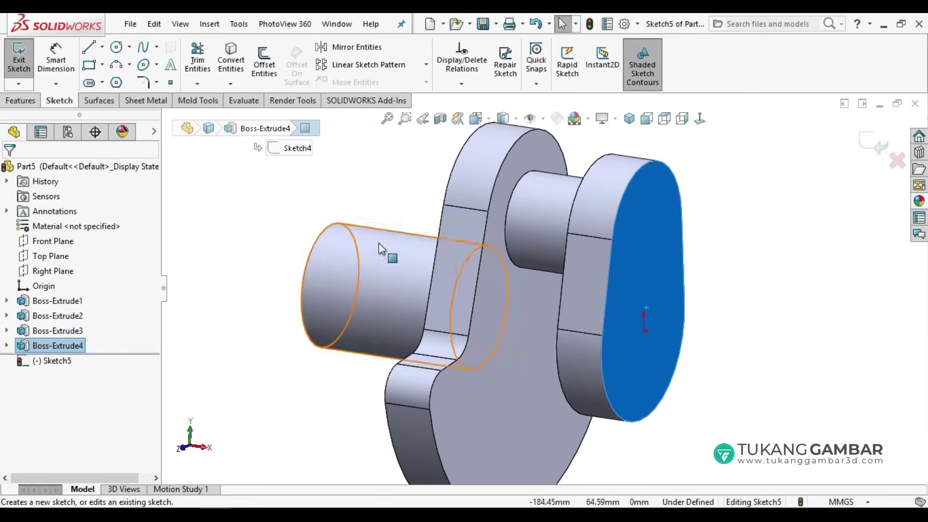
{"action": "left_click", "coordinate": [318, 241]}
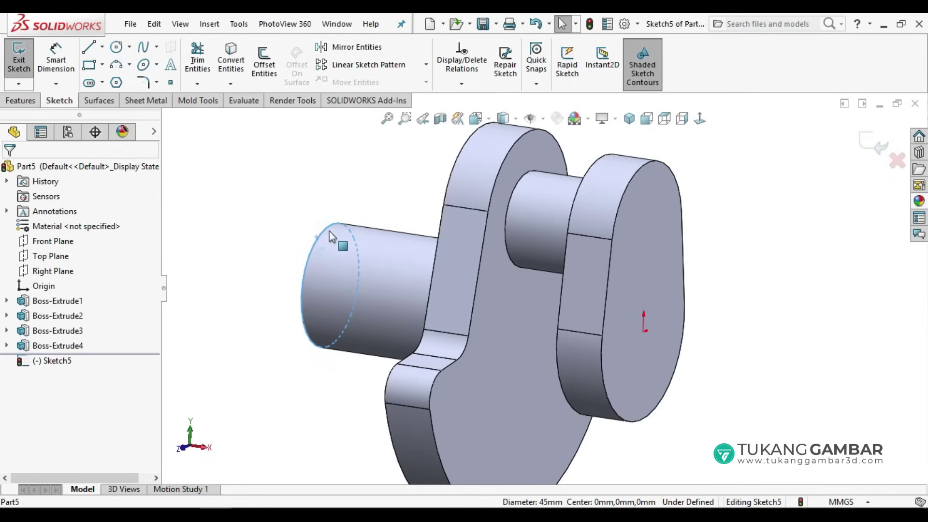
{"action": "left_click", "coordinate": [237, 57]}
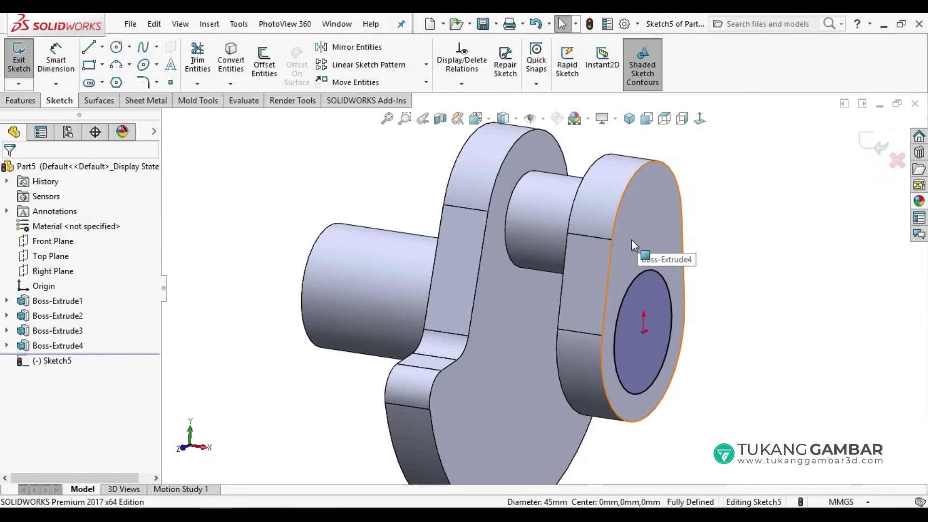
{"action": "key", "text": "z"}
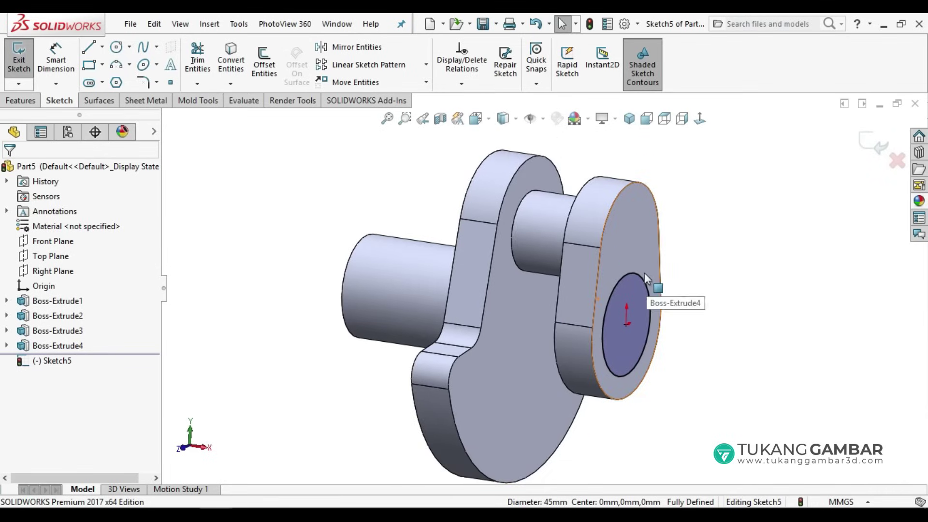
Extrude the Ø45 circle 30 mm into a new shaft as Boss-Extrude5.
{"action": "left_click", "coordinate": [20, 101]}
{"action": "left_click", "coordinate": [36, 67]}
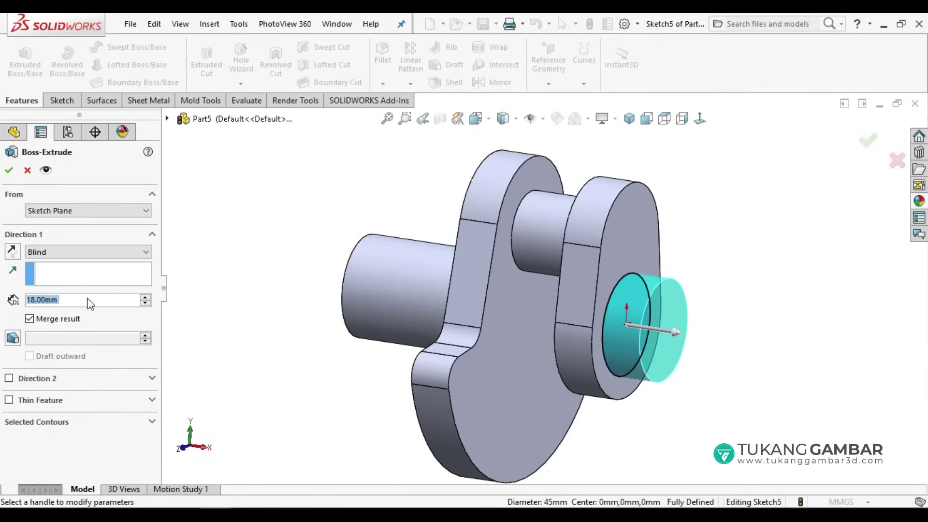
{"action": "type", "text": "30"}
{"action": "key", "text": "Return"}
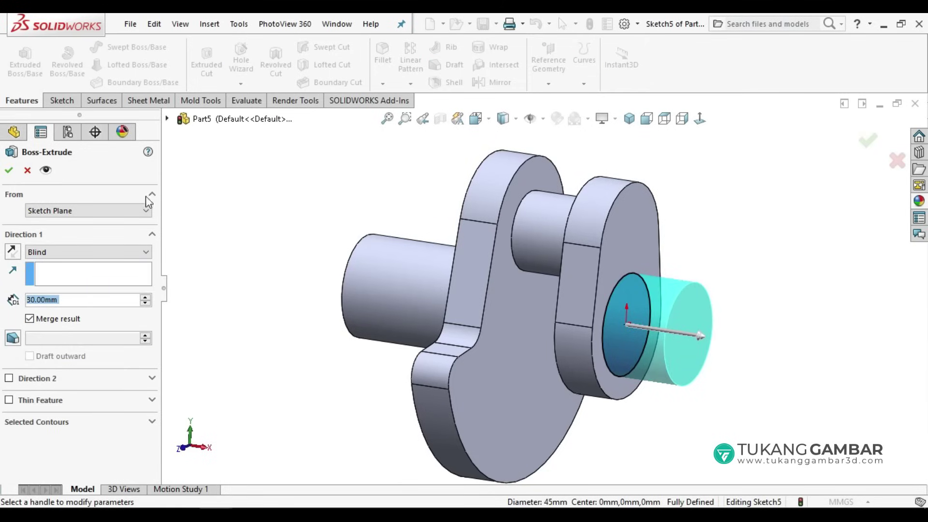
{"action": "left_click", "coordinate": [8, 170]}
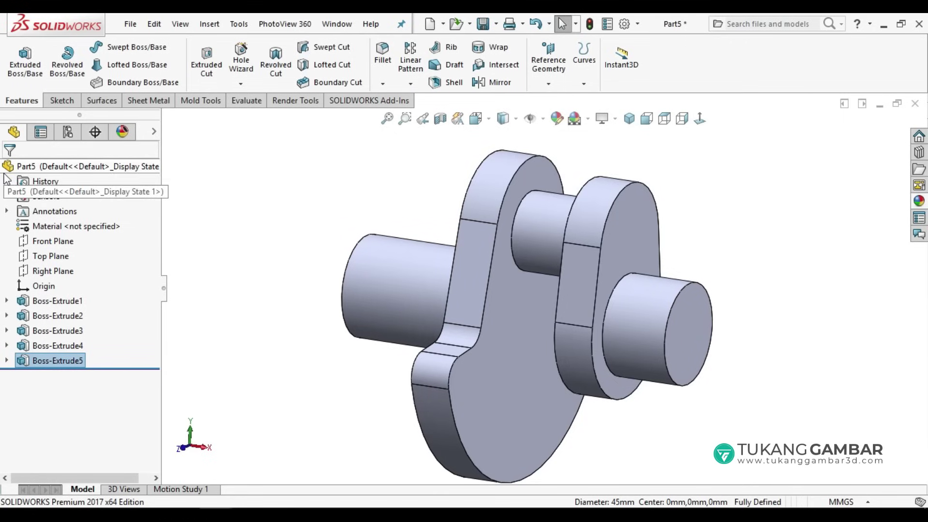
Sketch on the new shaft's end face and convert the second web's outline into it.
{"action": "left_click", "coordinate": [681, 320]}
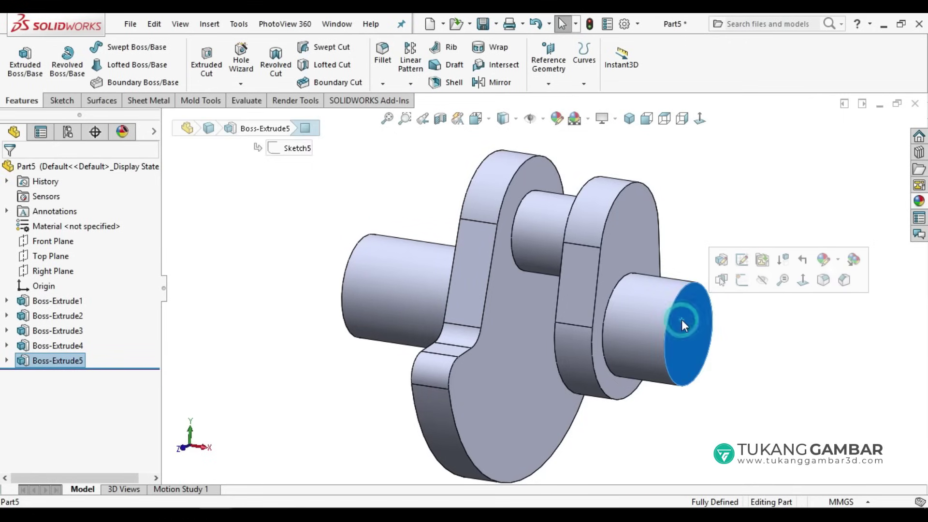
{"action": "left_click", "coordinate": [740, 285]}
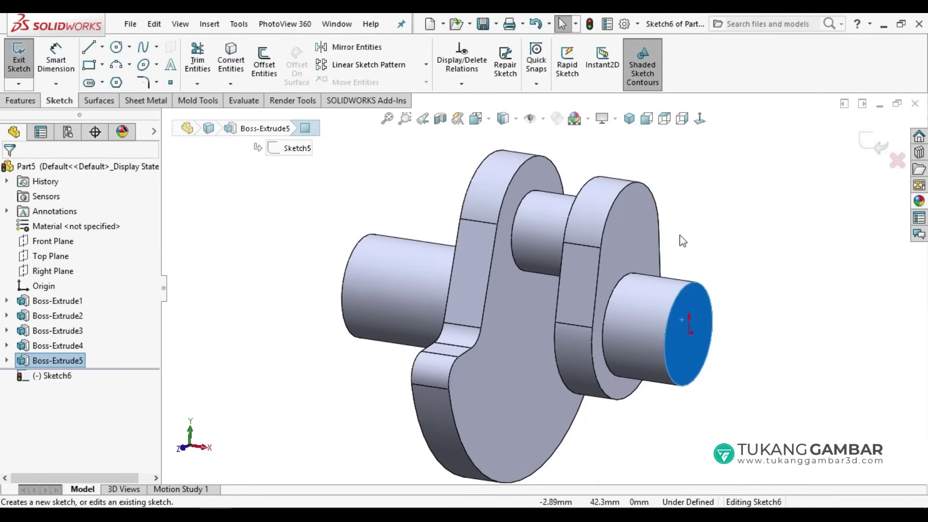
{"action": "left_click", "coordinate": [628, 231]}
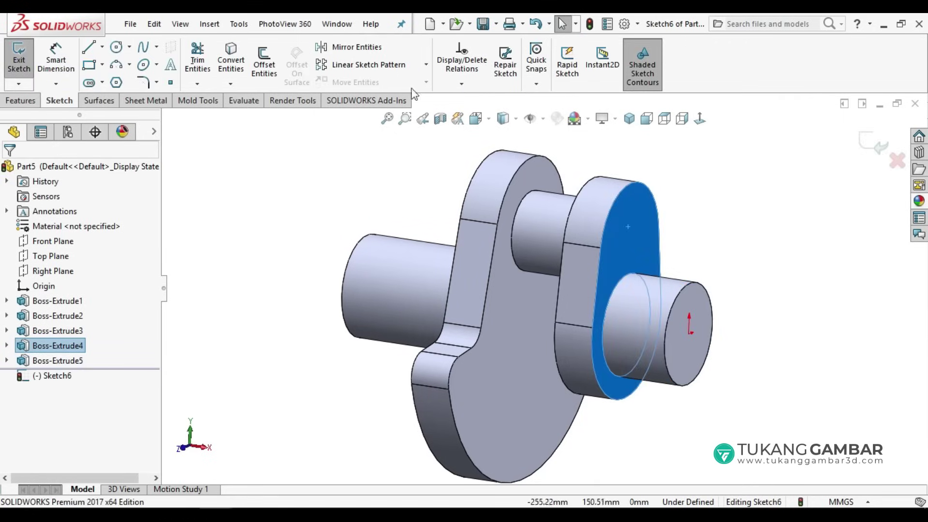
{"action": "left_click", "coordinate": [237, 58]}
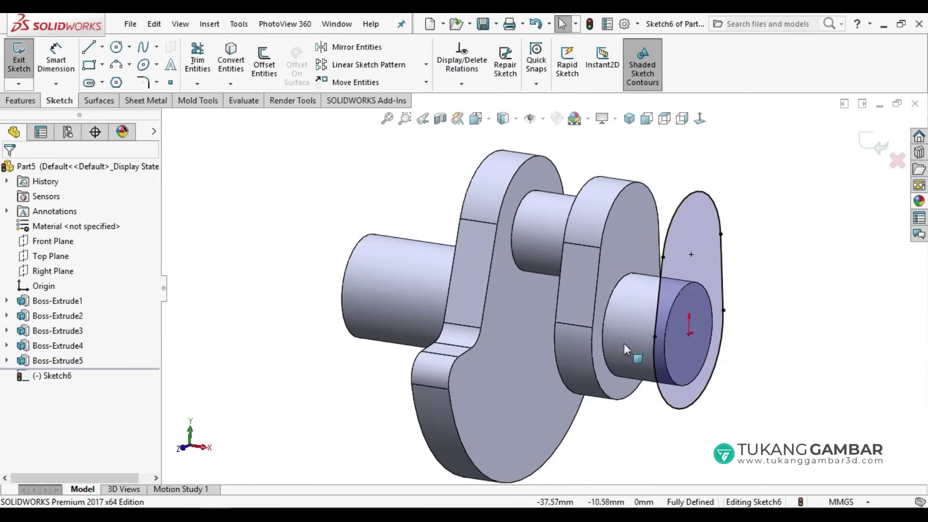
Rotate the copied web outline 180° about the shaft centre.
{"action": "left_click", "coordinate": [706, 229]}
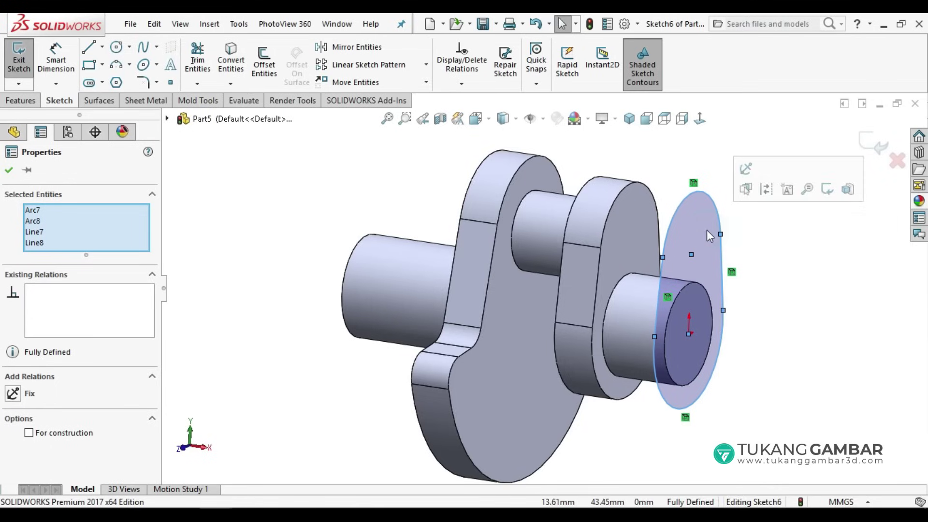
{"action": "left_click", "coordinate": [426, 83]}
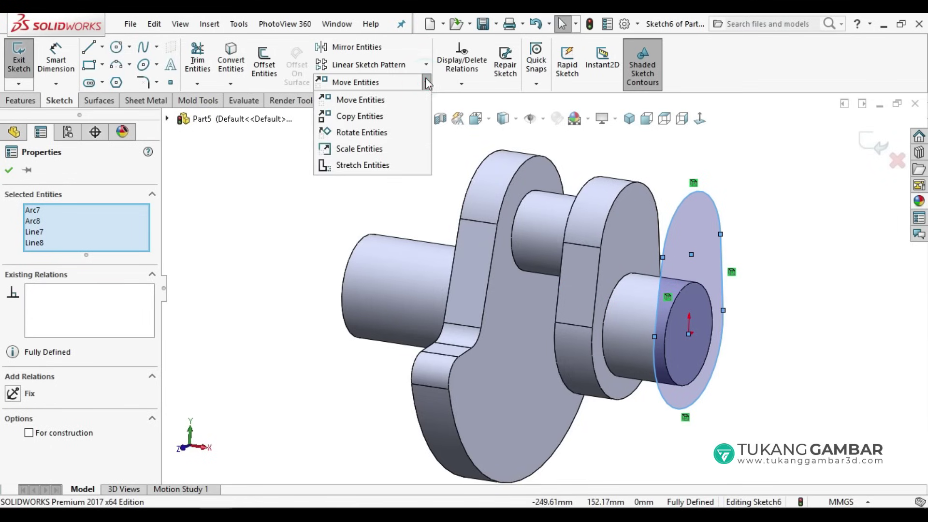
{"action": "left_click", "coordinate": [397, 131]}
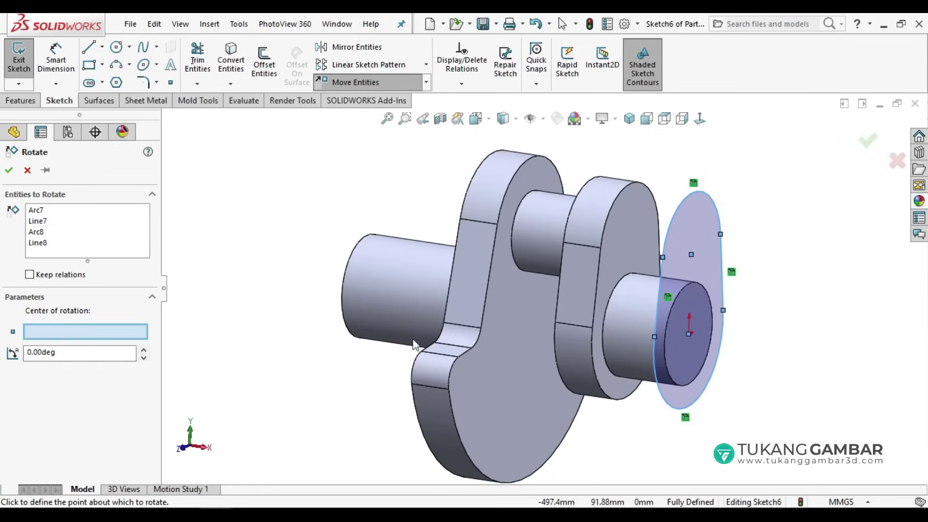
{"action": "left_click", "coordinate": [689, 335]}
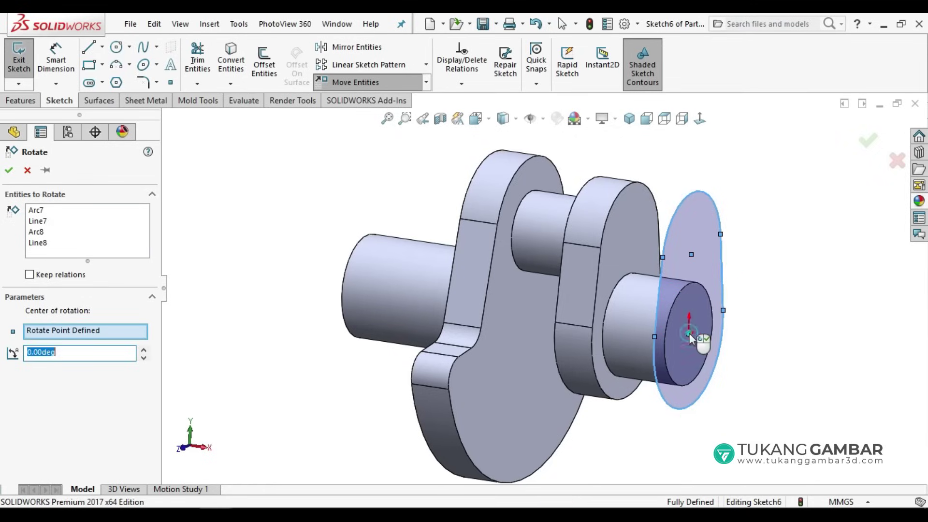
{"action": "left_click", "coordinate": [72, 354]}
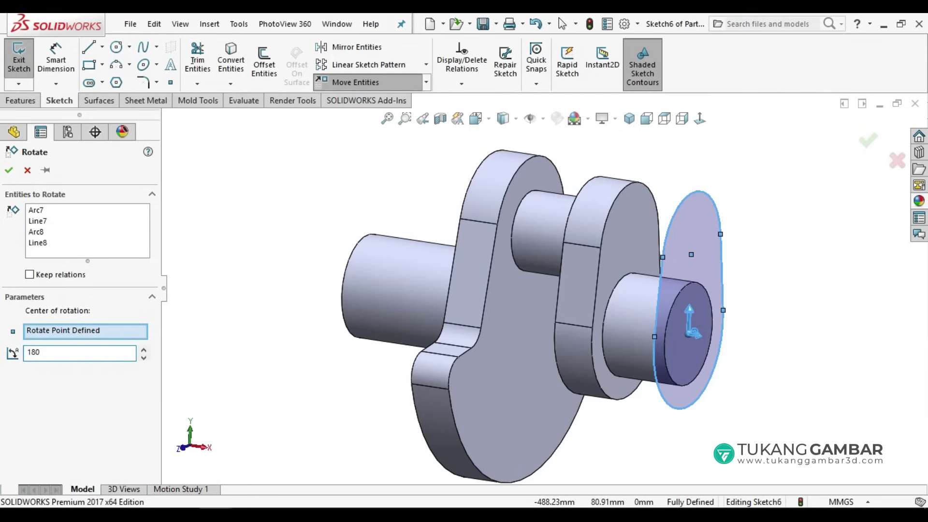
{"action": "type", "text": "180"}
{"action": "key", "text": "Return"}
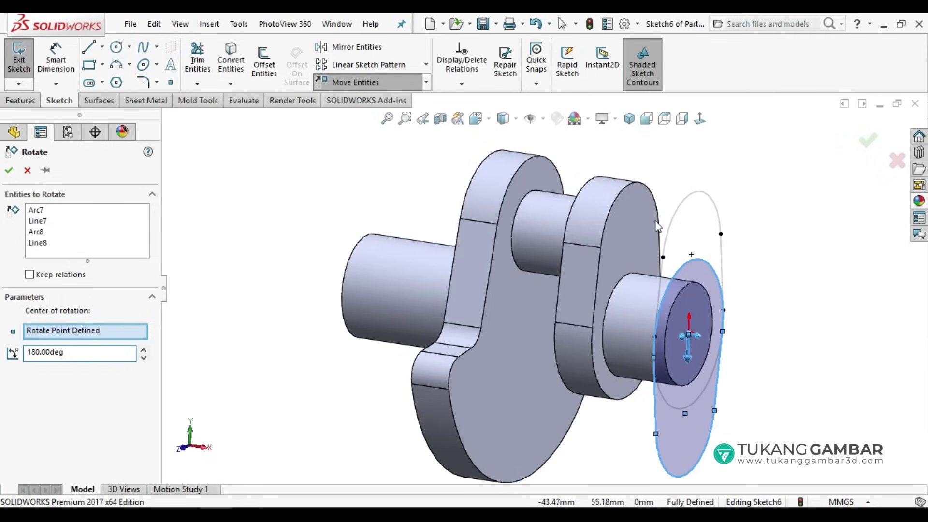
{"action": "left_click", "coordinate": [10, 173]}
Fix the rotated outline so Sketch6 becomes fully defined.
{"action": "key", "text": "f"}
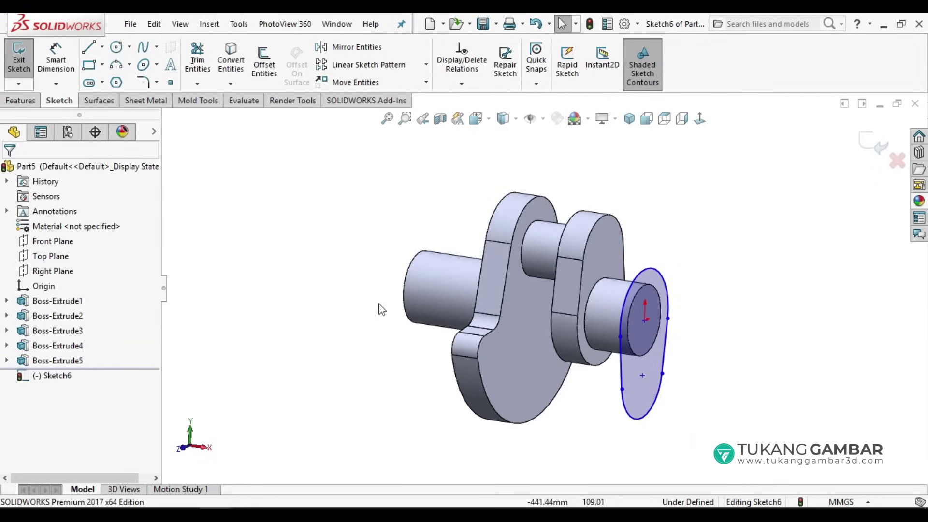
{"action": "middle_click_drag", "start_coordinate": [379, 309], "coordinate": [467, 353]}
{"action": "scroll", "coordinate": [734, 393], "scroll_direction": "down", "scroll_amount": 2}
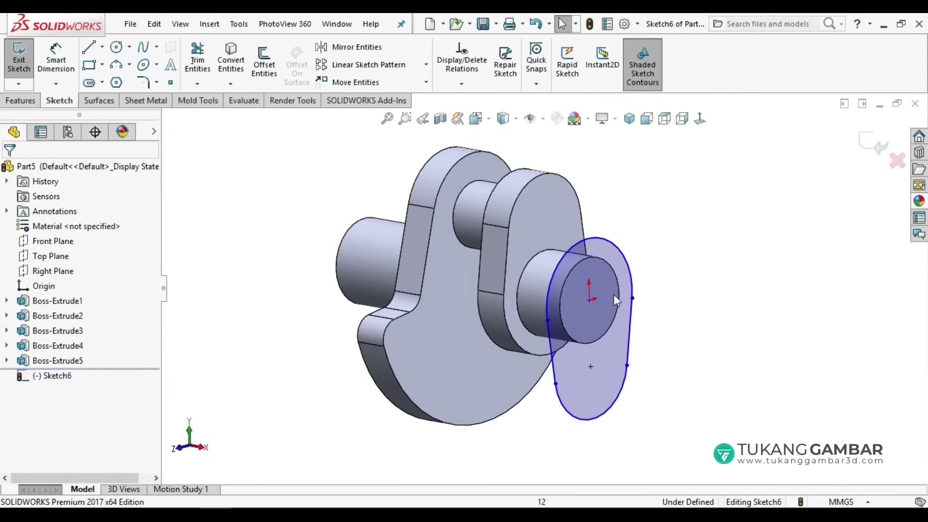
{"action": "scroll", "coordinate": [621, 274], "scroll_direction": "down", "scroll_amount": 1}
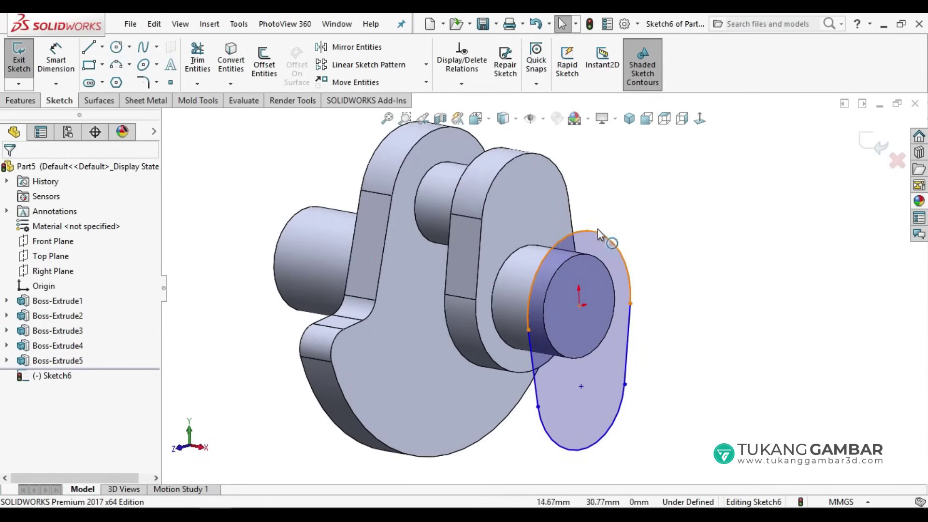
{"action": "left_click", "coordinate": [615, 367]}
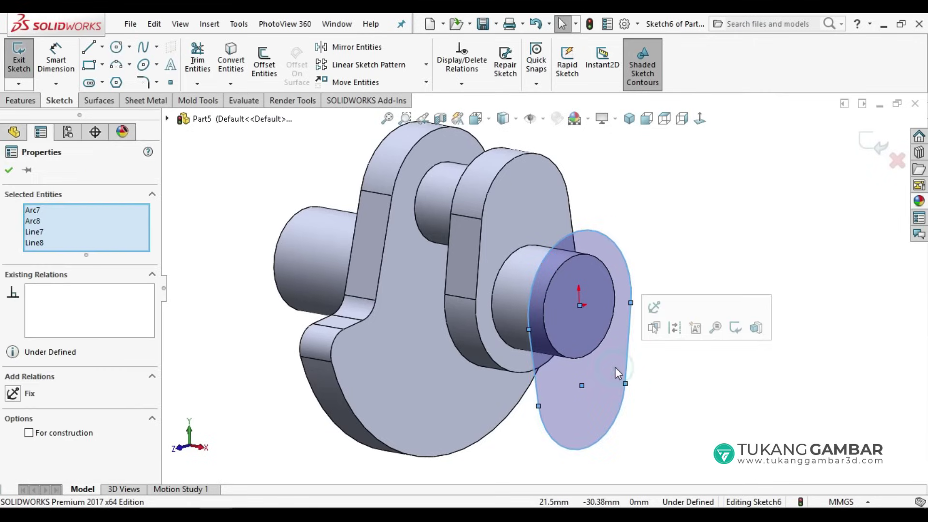
{"action": "left_click", "coordinate": [654, 308]}
{"action": "left_click", "coordinate": [677, 243]}
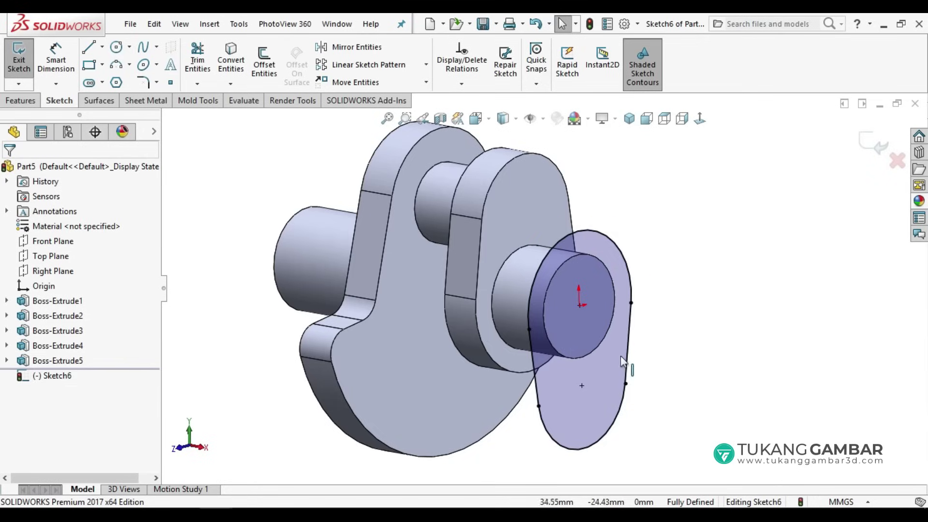
{"action": "left_click", "coordinate": [628, 345]}
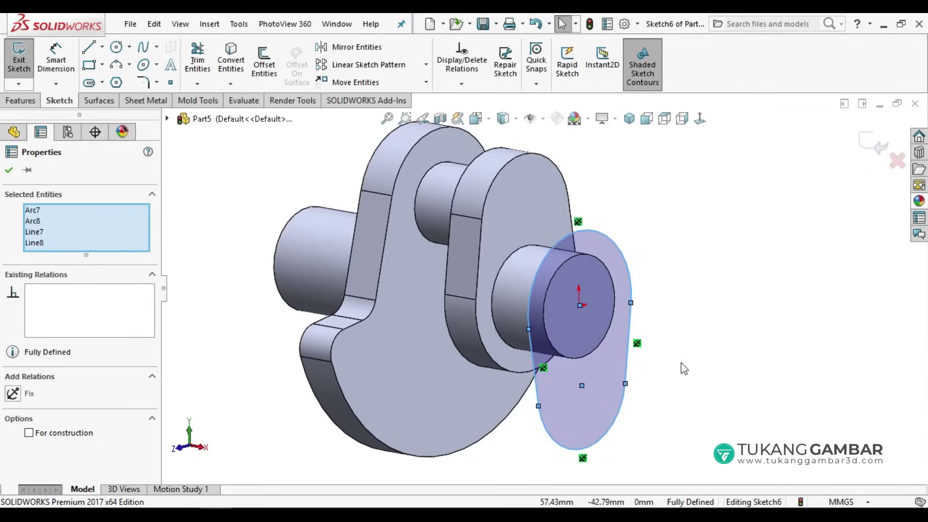
{"action": "left_click", "coordinate": [690, 312]}
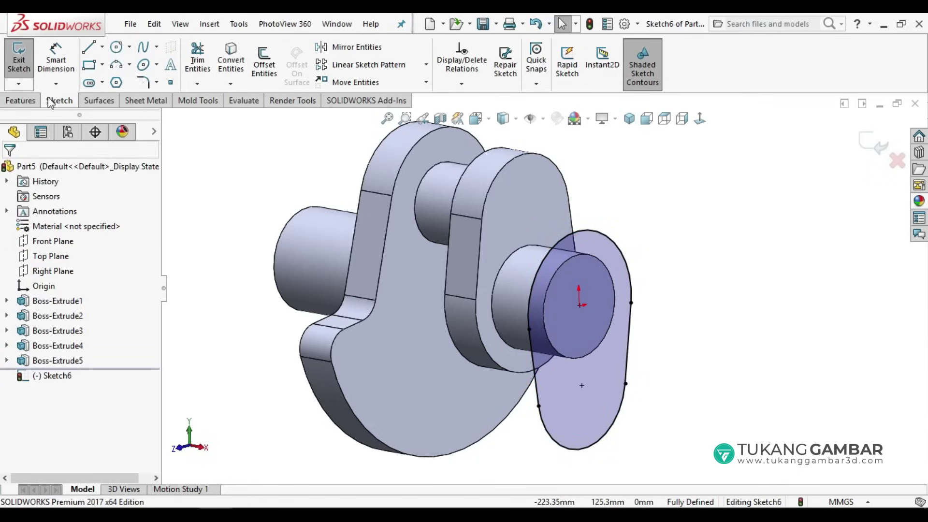
{"action": "left_click", "coordinate": [28, 101]}
Extrude Sketch6 18 mm into a third web, then select that web's outer face.
{"action": "left_click", "coordinate": [29, 77]}
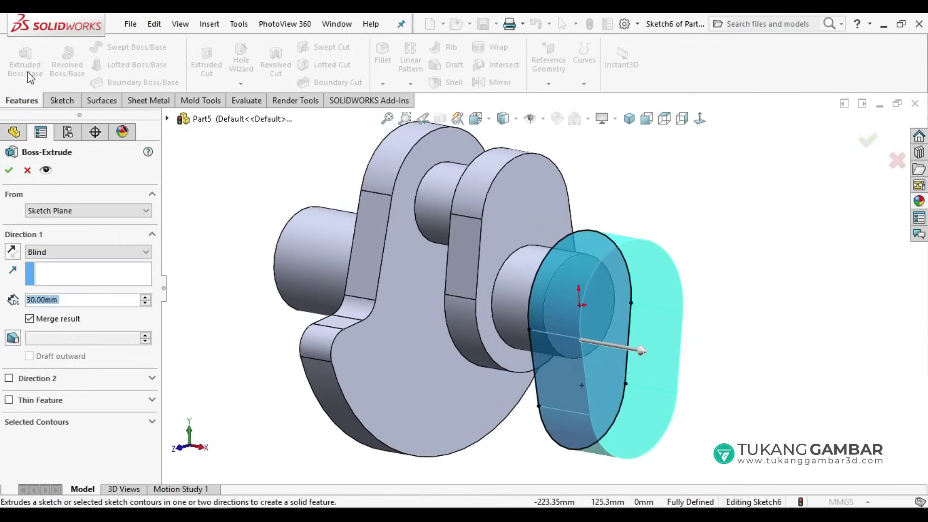
{"action": "left_click", "coordinate": [76, 301]}
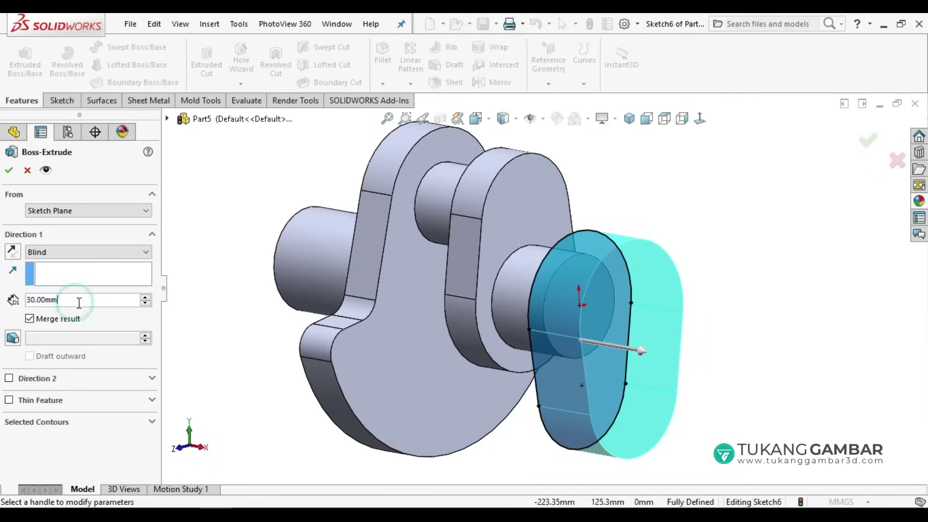
{"action": "type", "text": "18"}
{"action": "key", "text": "Return"}
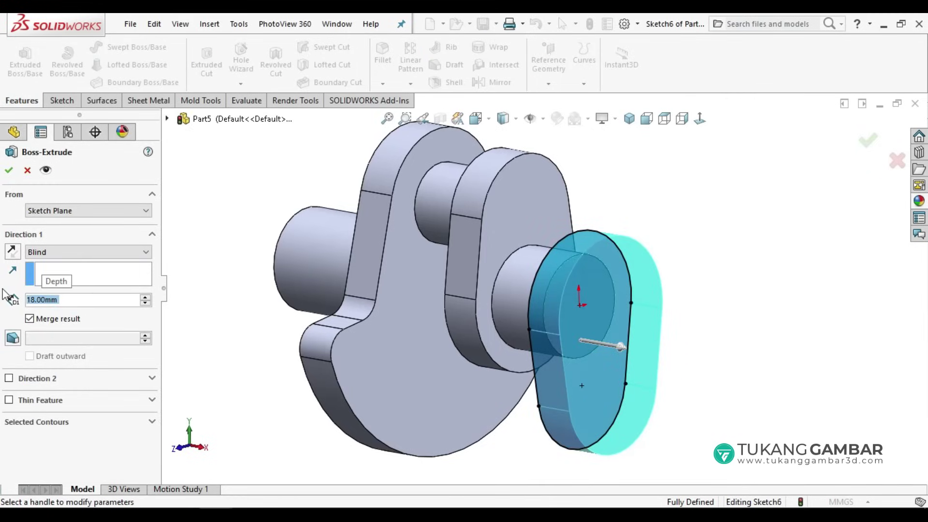
{"action": "left_click", "coordinate": [10, 168]}
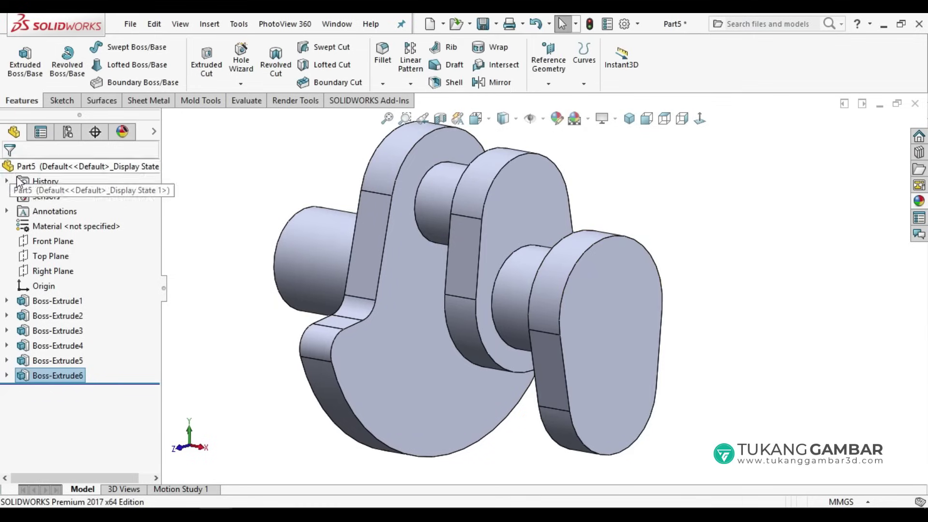
{"action": "mouse_move", "coordinate": [579, 286]}
{"action": "middle_mouse_down"}
{"action": "mouse_move", "coordinate": [654, 269]}
{"action": "mouse_move", "coordinate": [603, 270]}
{"action": "middle_mouse_up"}
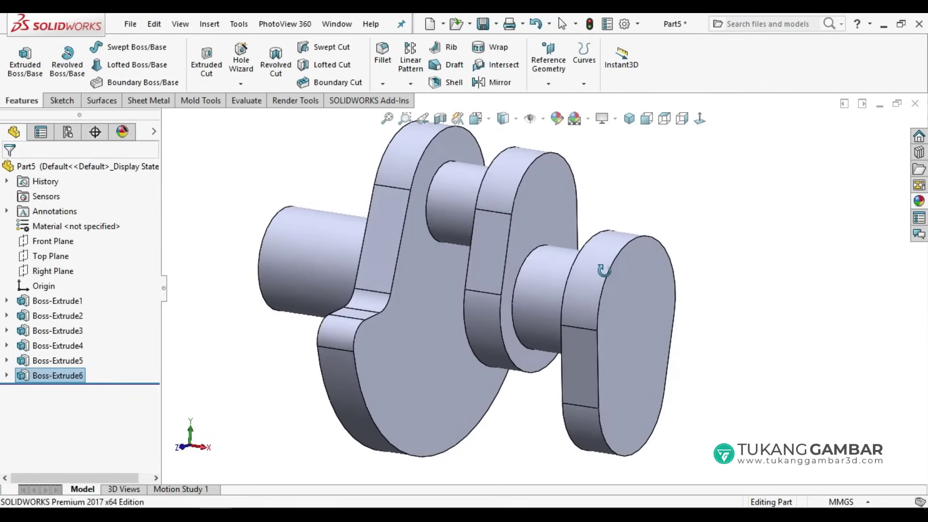
{"action": "left_click", "coordinate": [631, 301]}
Sketch a circle near the last web's lower end and dimension it Ø35.
{"action": "left_click", "coordinate": [697, 258]}
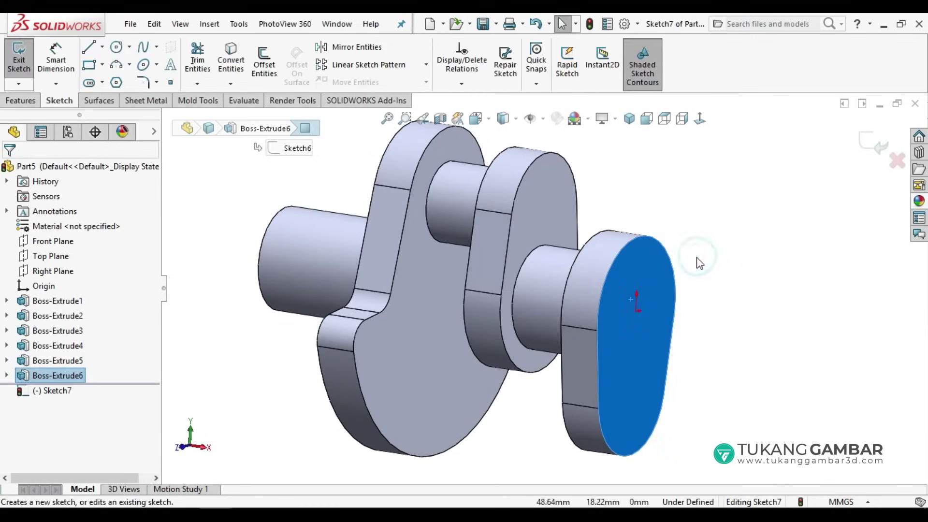
{"action": "left_click", "coordinate": [121, 49]}
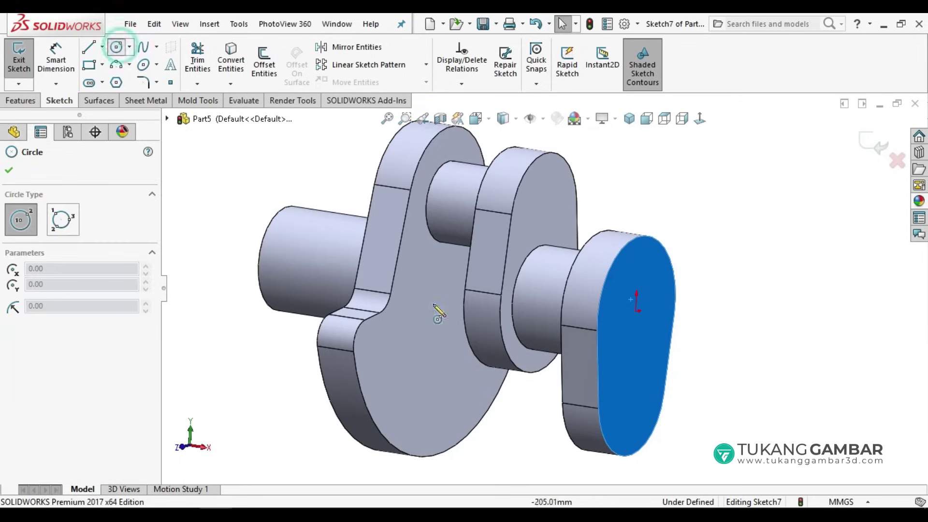
{"action": "left_click", "coordinate": [624, 400]}
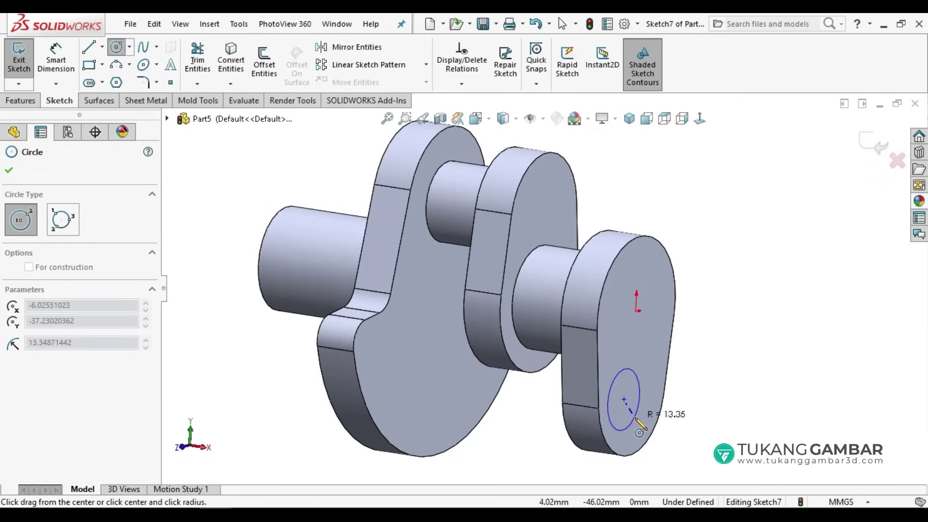
{"action": "left_click", "coordinate": [636, 421]}
{"action": "middle_click_drag", "start_coordinate": [632, 418], "coordinate": [632, 435]}
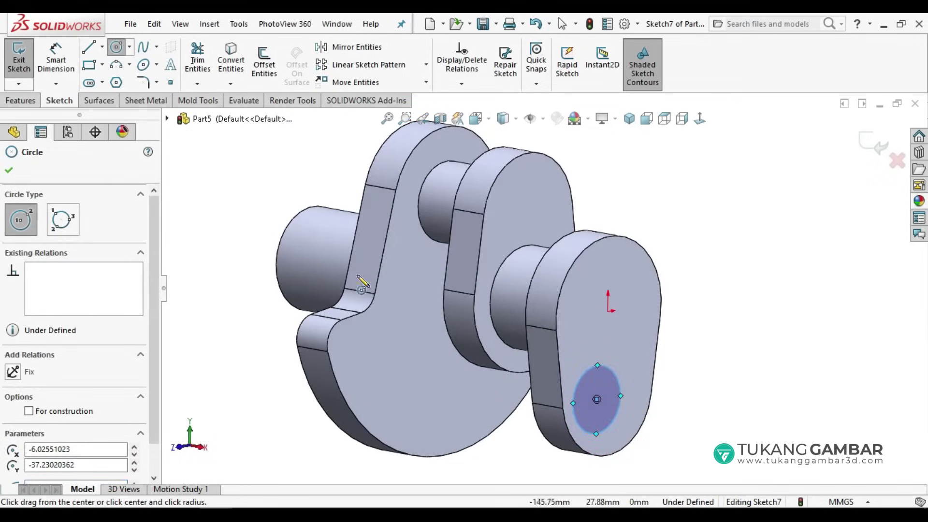
{"action": "scroll", "coordinate": [620, 480], "scroll_direction": "down", "scroll_amount": 2}
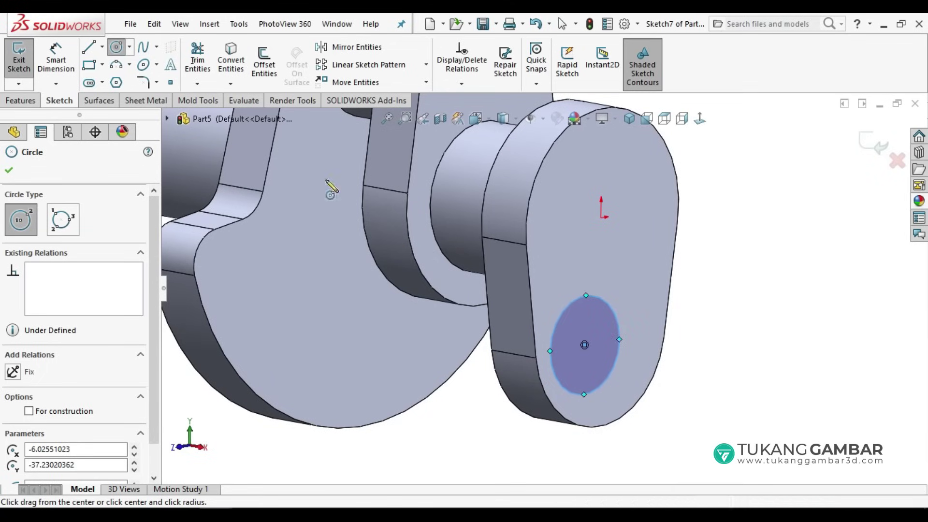
{"action": "left_click", "coordinate": [60, 48]}
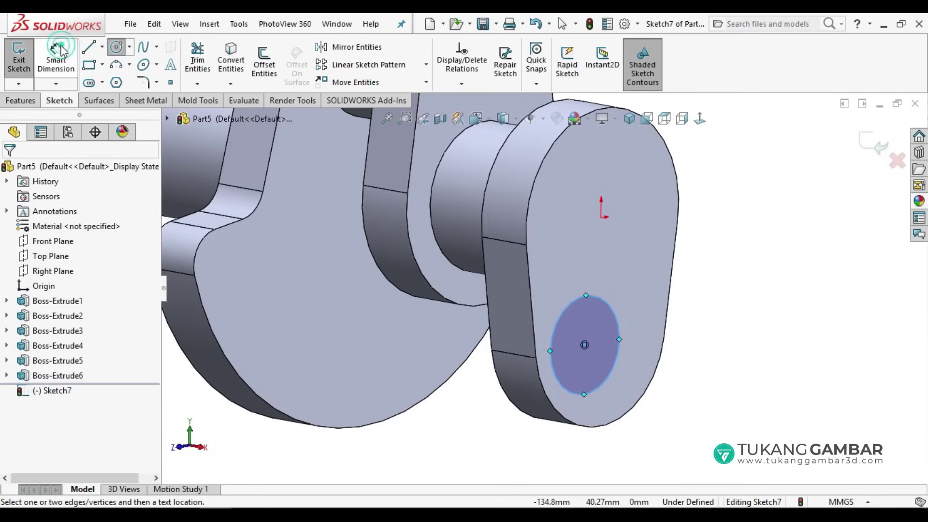
{"action": "left_click", "coordinate": [616, 366]}
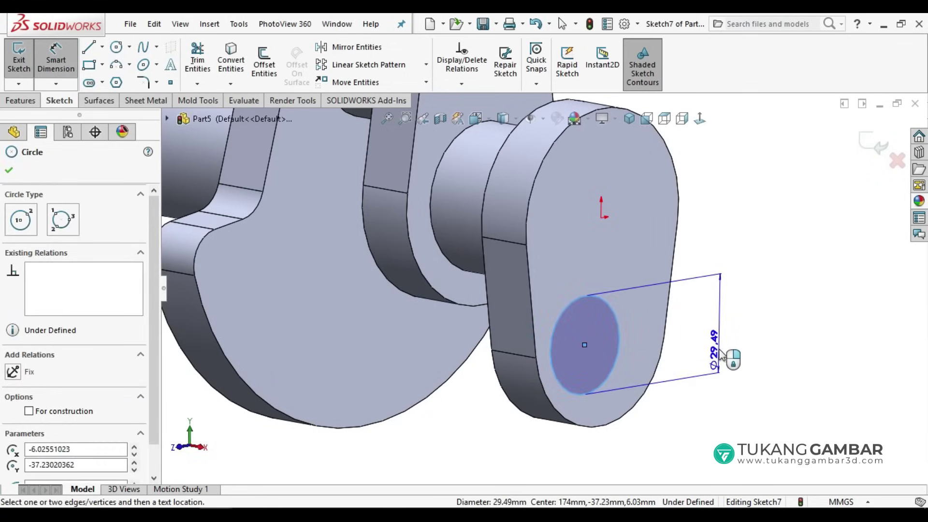
{"action": "left_click", "coordinate": [725, 352]}
{"action": "type", "text": "35"}
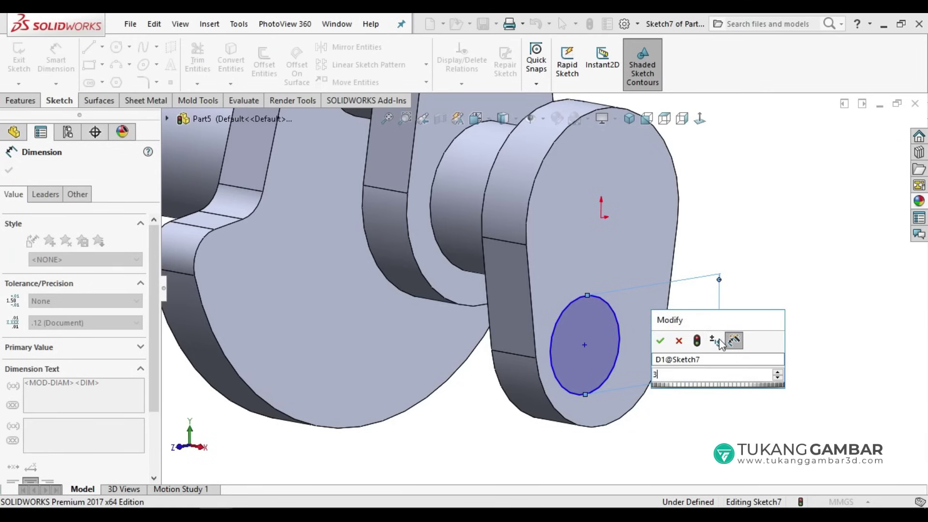
{"action": "key", "text": "Return"}
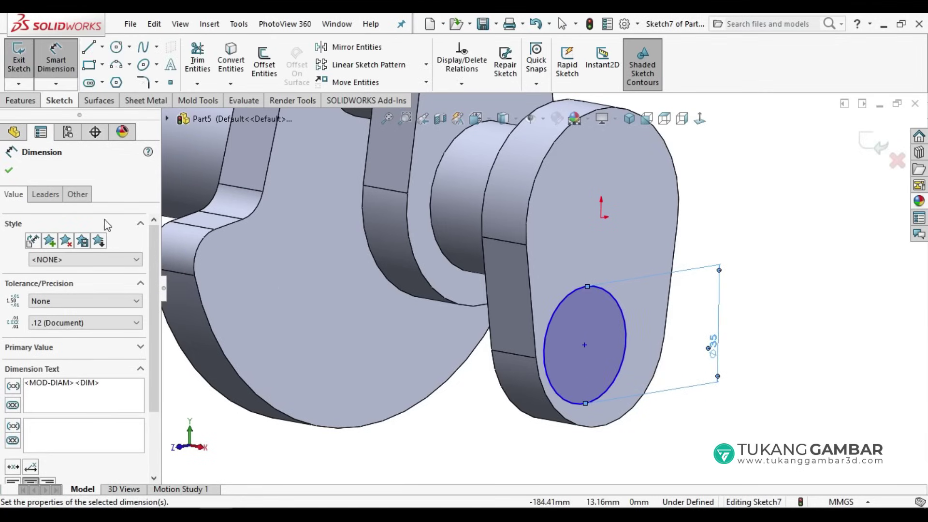
{"action": "left_click", "coordinate": [8, 173]}
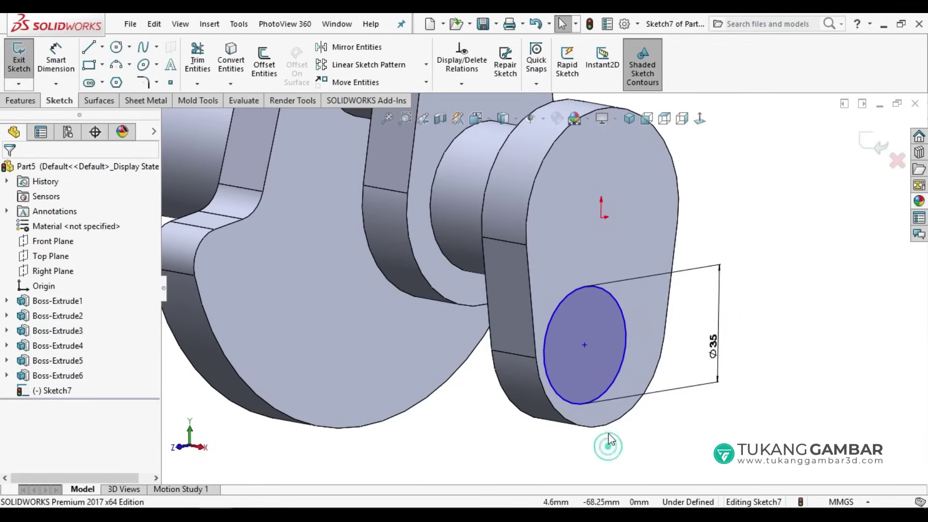
Make the circle concentric with the web's rounded lower edge.
{"action": "left_click", "coordinate": [608, 390]}
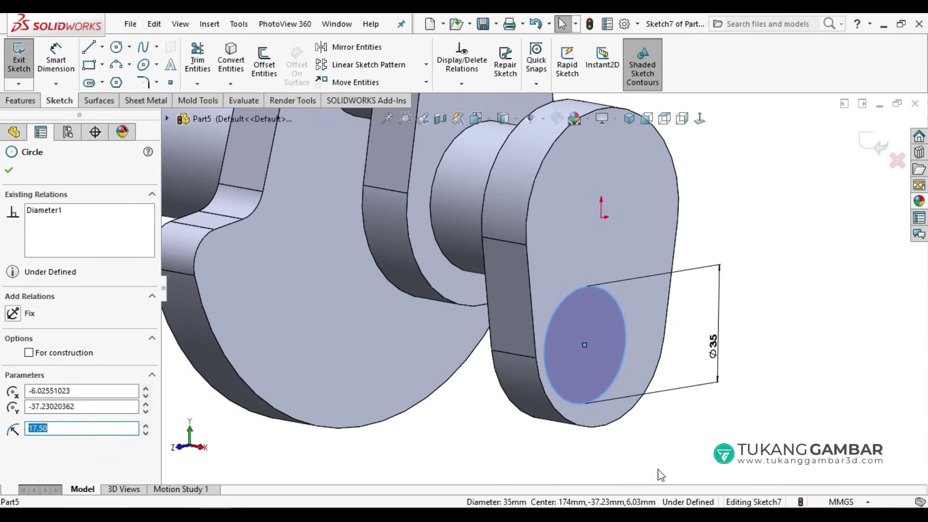
{"action": "left_click", "coordinate": [605, 427], "text": "ctrl"}
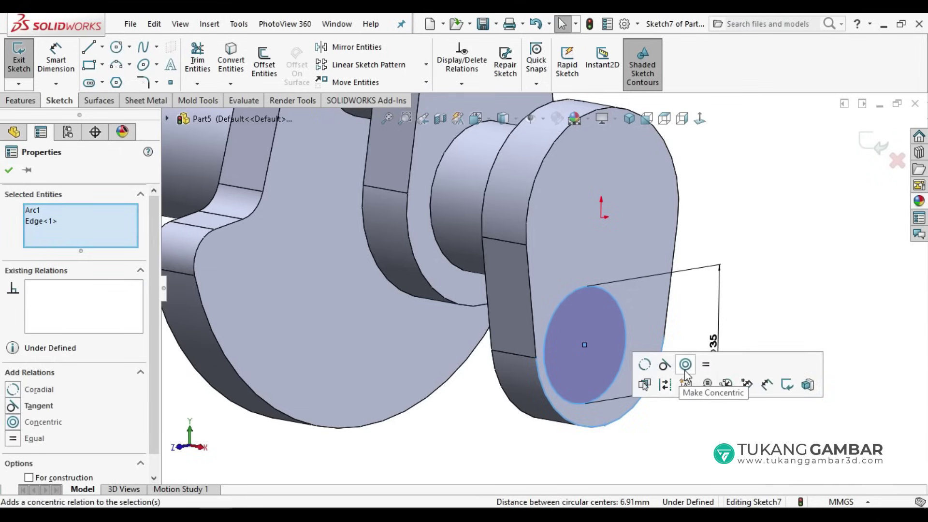
{"action": "left_click", "coordinate": [686, 365]}
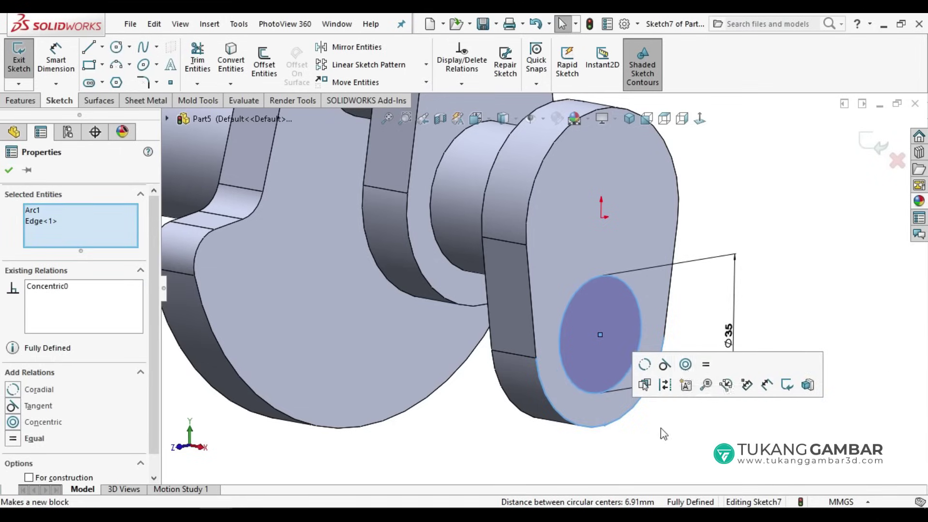
{"action": "left_click", "coordinate": [645, 466]}
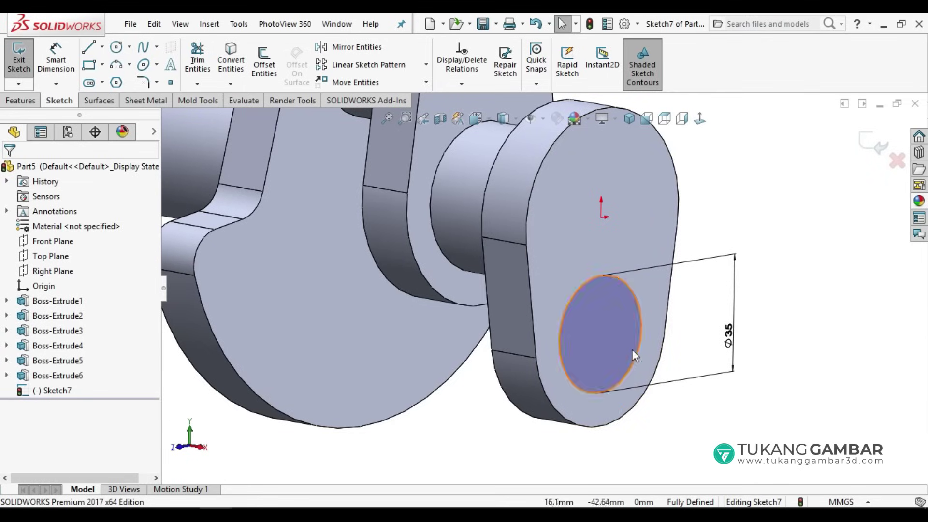
Extrude the Ø35 circle 30 mm into the end shaft as Boss-Extrude7.
{"action": "scroll", "coordinate": [617, 339], "scroll_direction": "up", "scroll_amount": 2}
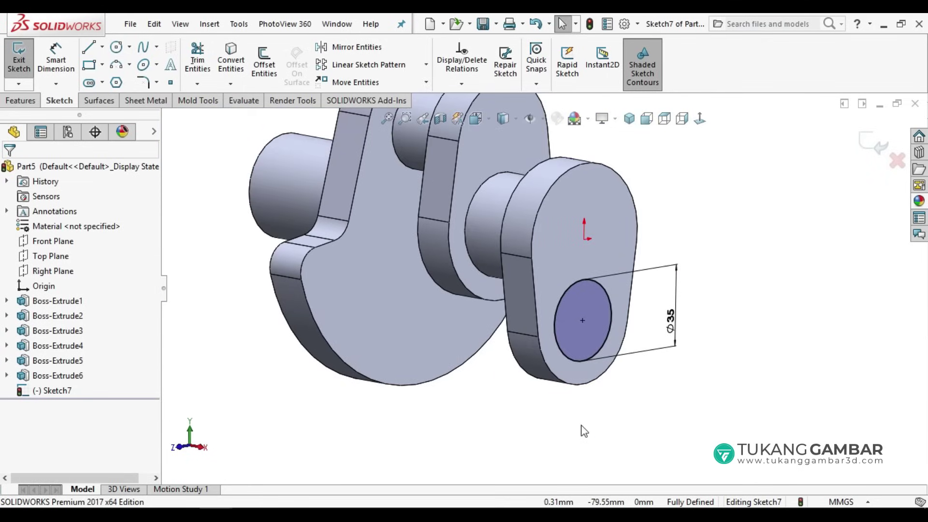
{"action": "left_click", "coordinate": [20, 100]}
{"action": "left_click", "coordinate": [27, 68]}
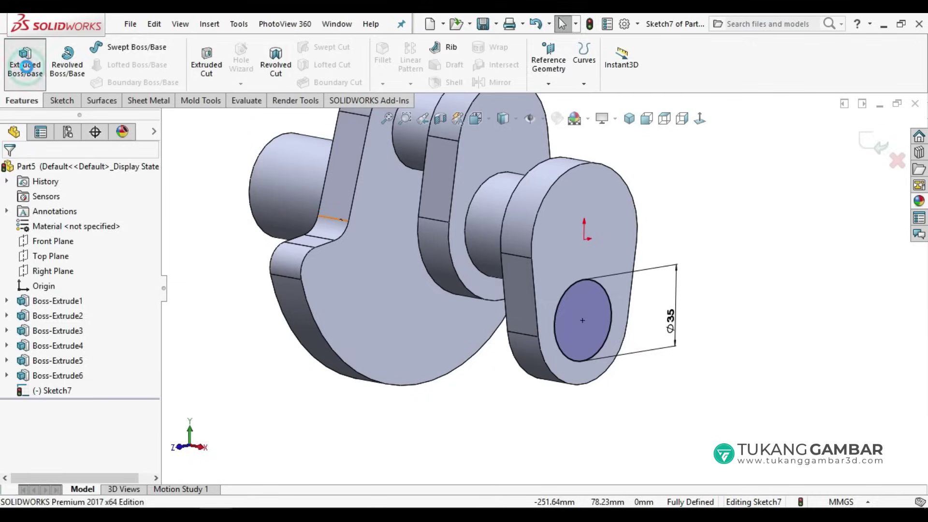
{"action": "double_click", "coordinate": [78, 300]}
{"action": "type", "text": "0"}
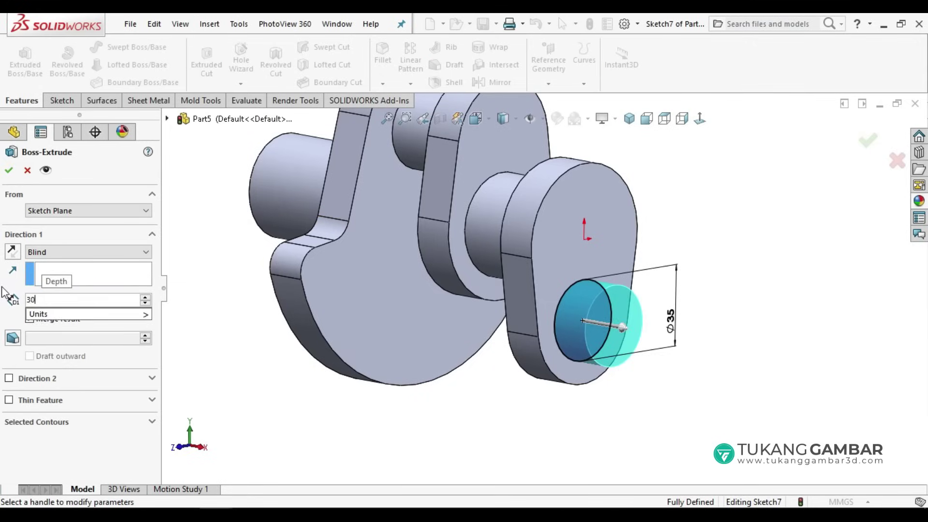
{"action": "key", "text": "Return"}
{"action": "left_click", "coordinate": [9, 171]}
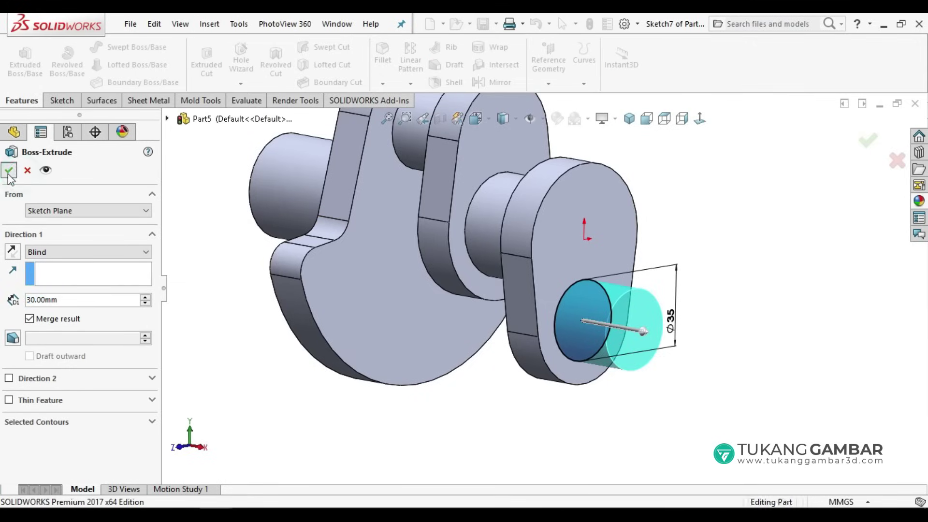
{"action": "key", "text": "f"}
{"action": "mouse_move", "coordinate": [456, 434]}
{"action": "middle_mouse_down"}
{"action": "mouse_move", "coordinate": [473, 422]}
{"action": "mouse_move", "coordinate": [503, 422]}
{"action": "mouse_move", "coordinate": [484, 424]}
{"action": "mouse_move", "coordinate": [493, 440]}
{"action": "mouse_move", "coordinate": [456, 439]}
{"action": "middle_mouse_up"}
{"action": "left_click", "coordinate": [606, 313]}
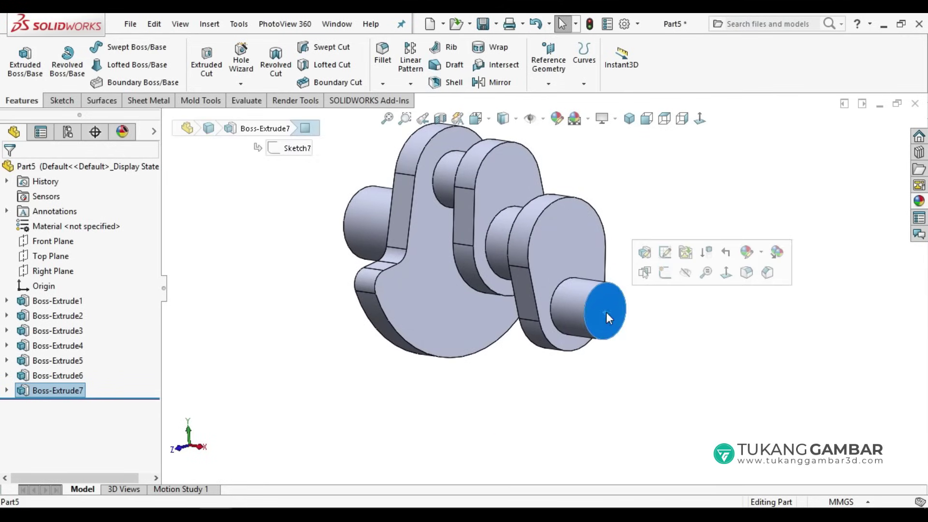
Sketch on the shaft end face and convert the first lobed web's outline into it.
{"action": "left_click", "coordinate": [666, 274]}
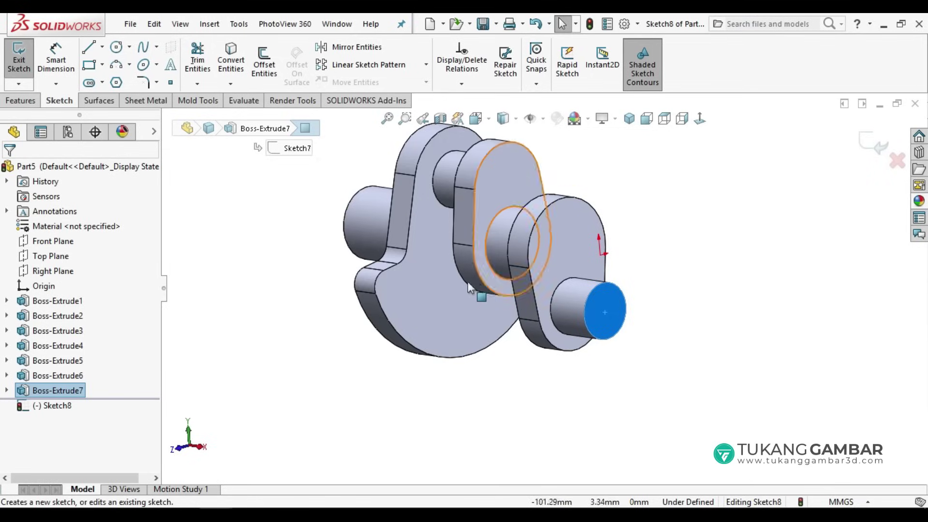
{"action": "left_click", "coordinate": [433, 297]}
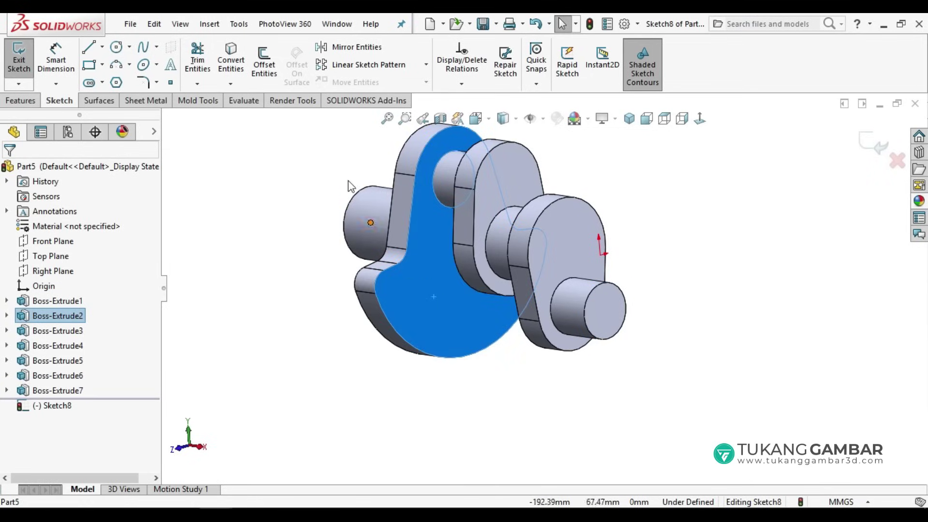
{"action": "left_click", "coordinate": [234, 57]}
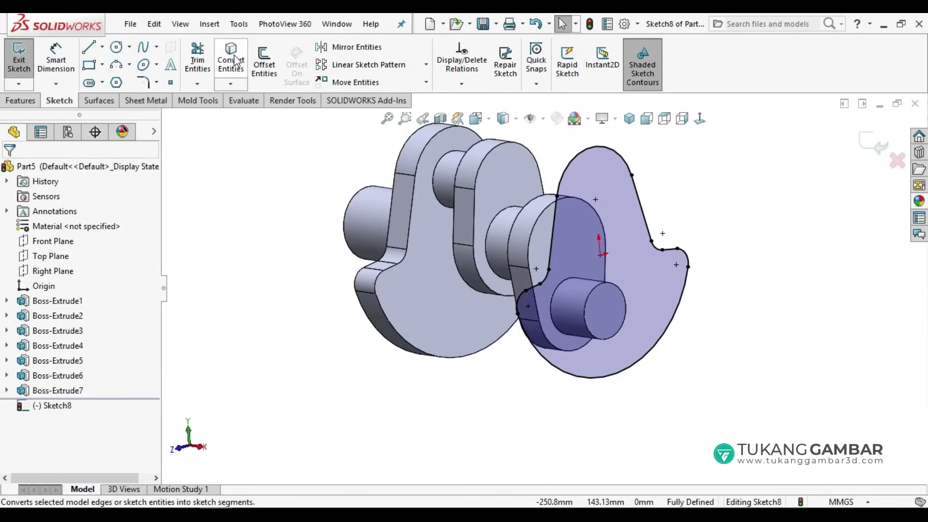
{"action": "mouse_move", "coordinate": [437, 349]}
{"action": "middle_mouse_down"}
{"action": "mouse_move", "coordinate": [505, 375]}
{"action": "mouse_move", "coordinate": [591, 265]}
{"action": "middle_mouse_up"}
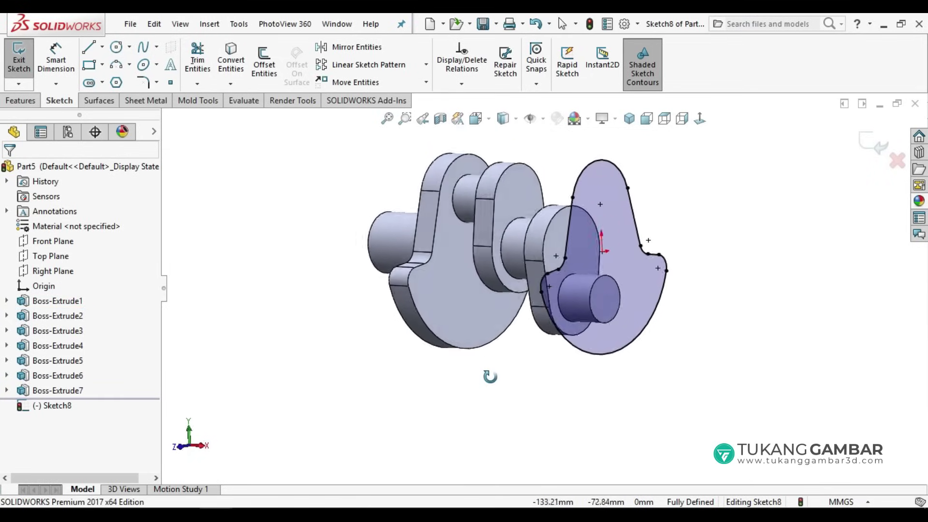
{"action": "scroll", "coordinate": [617, 231], "scroll_direction": "down", "scroll_amount": 2}
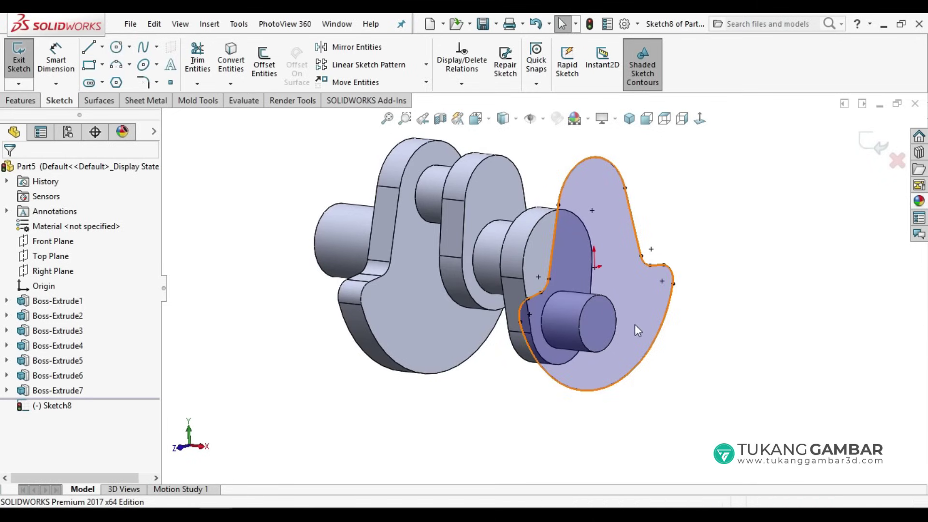
Select the whole copied outline and choose Rotate Entities.
{"action": "left_click", "coordinate": [633, 289]}
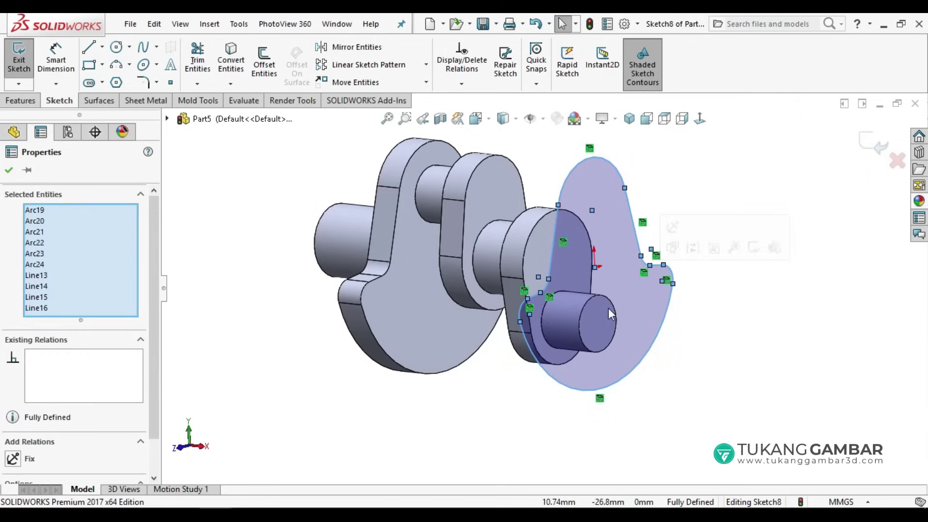
{"action": "left_click", "coordinate": [427, 82]}
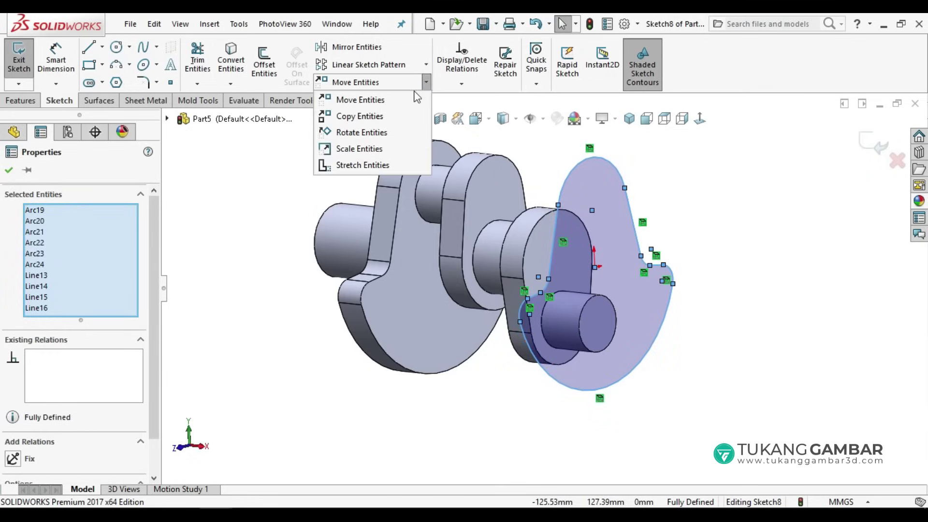
{"action": "left_click", "coordinate": [381, 133]}
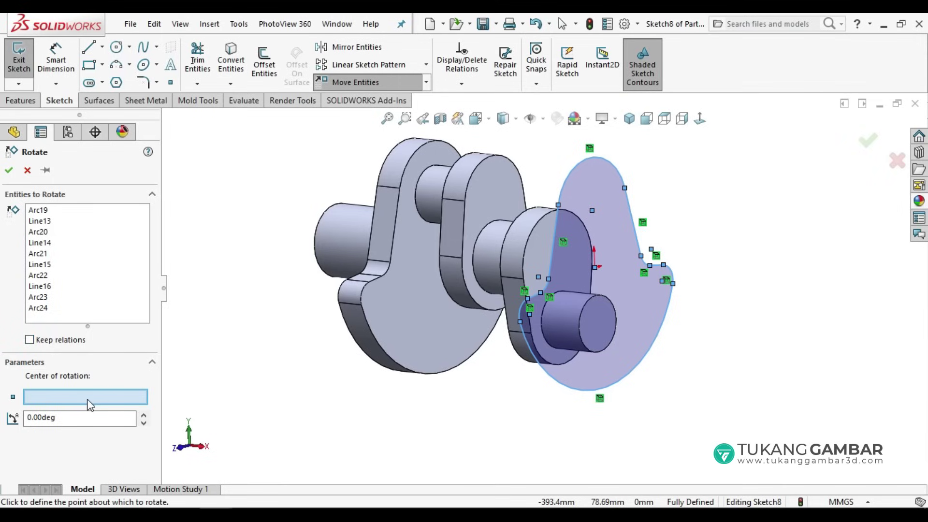
Rotate the Sketch8 crank-web profile 180° about its centre point.
{"action": "left_click", "coordinate": [595, 268]}
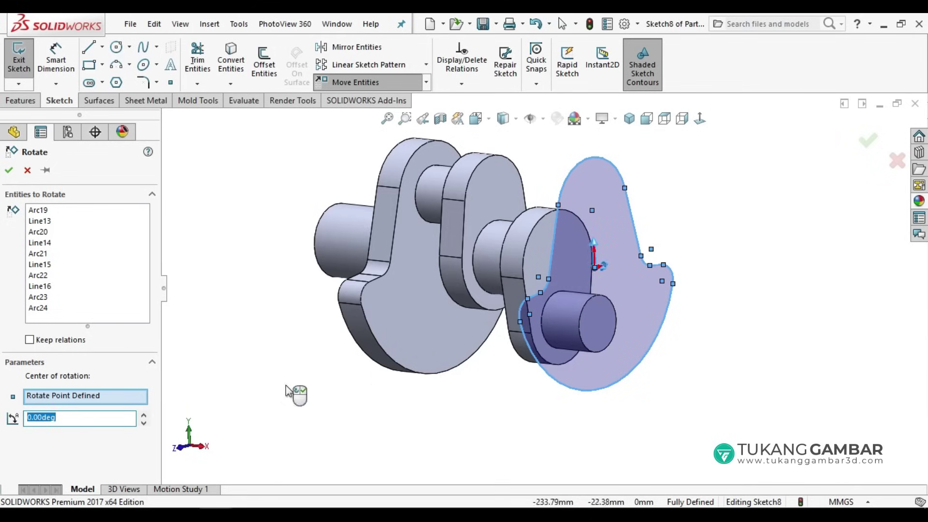
{"action": "left_click", "coordinate": [84, 419]}
{"action": "left_click_drag", "start_coordinate": [84, 419], "coordinate": [7, 412]}
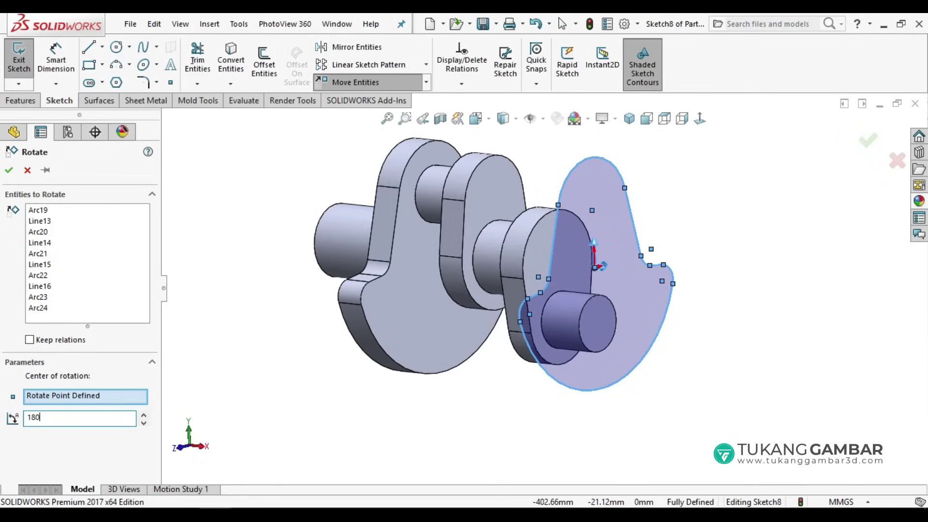
{"action": "key", "text": "Return"}
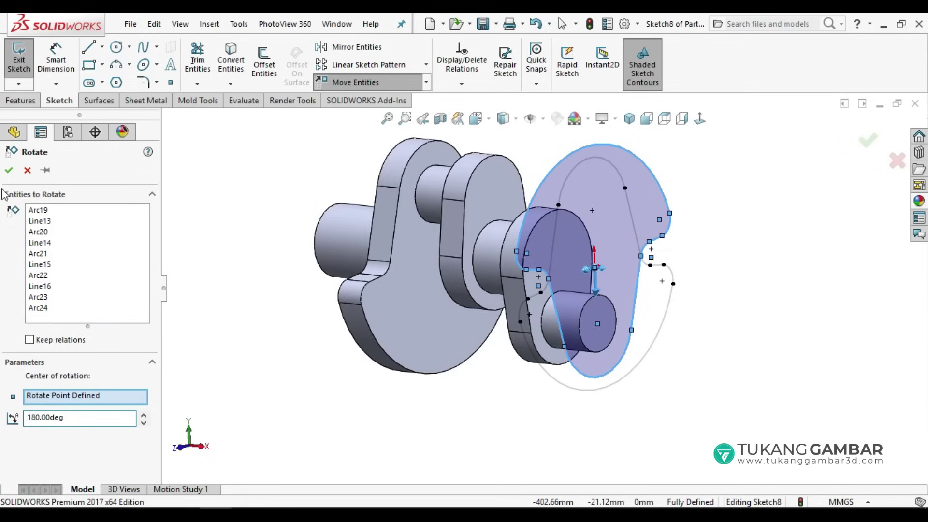
{"action": "left_click", "coordinate": [7, 172]}
{"action": "mouse_move", "coordinate": [412, 348]}
{"action": "middle_mouse_down"}
{"action": "mouse_move", "coordinate": [488, 338]}
{"action": "mouse_move", "coordinate": [632, 296]}
{"action": "middle_mouse_up"}
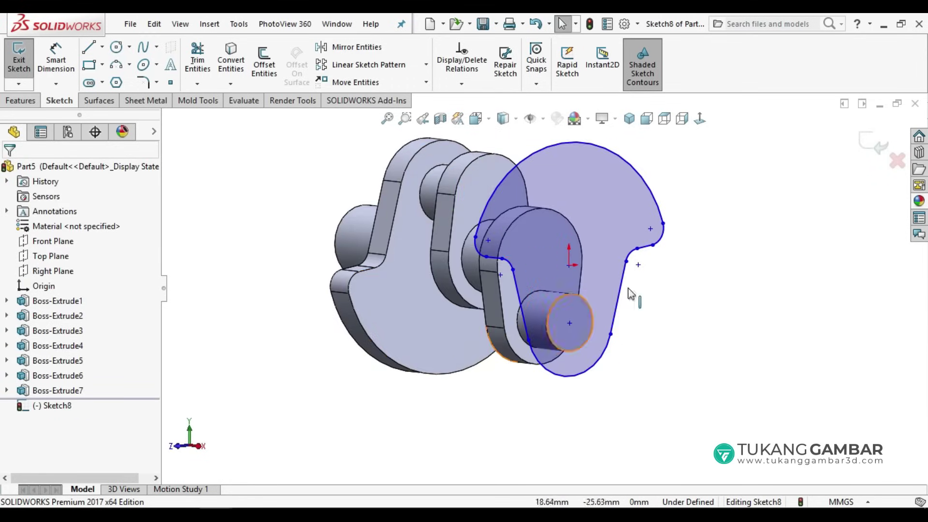
Apply a Fix relation to all arcs and lines of the web profile, fully defining Sketch8.
{"action": "left_click", "coordinate": [599, 184]}
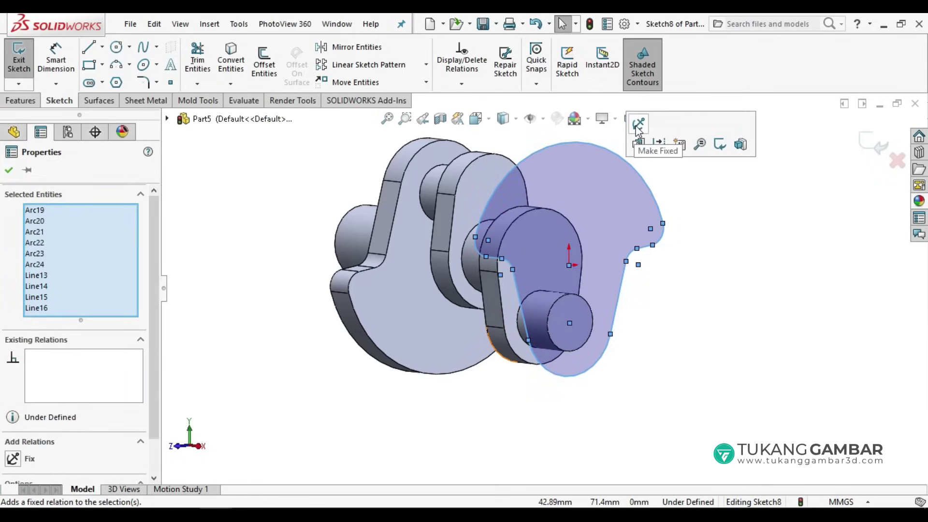
{"action": "left_click", "coordinate": [12, 459]}
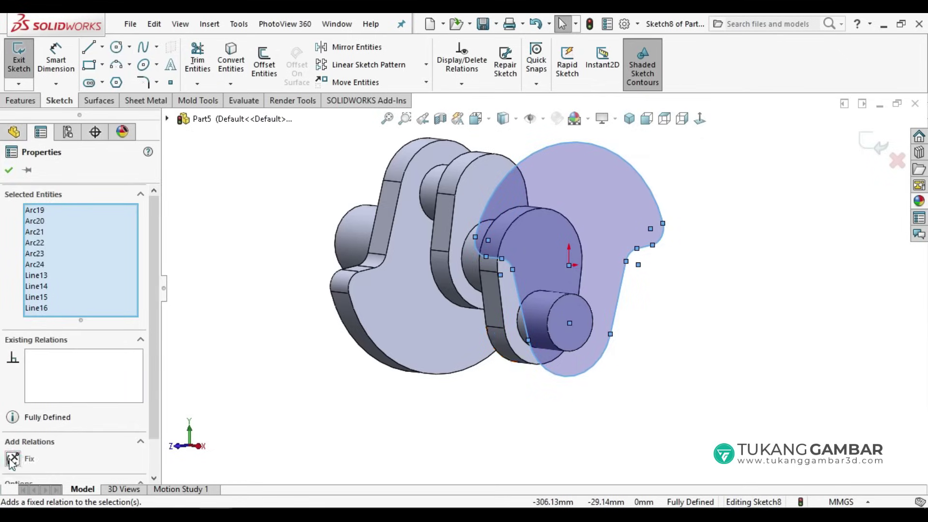
{"action": "left_click", "coordinate": [9, 170]}
{"action": "left_click", "coordinate": [571, 224]}
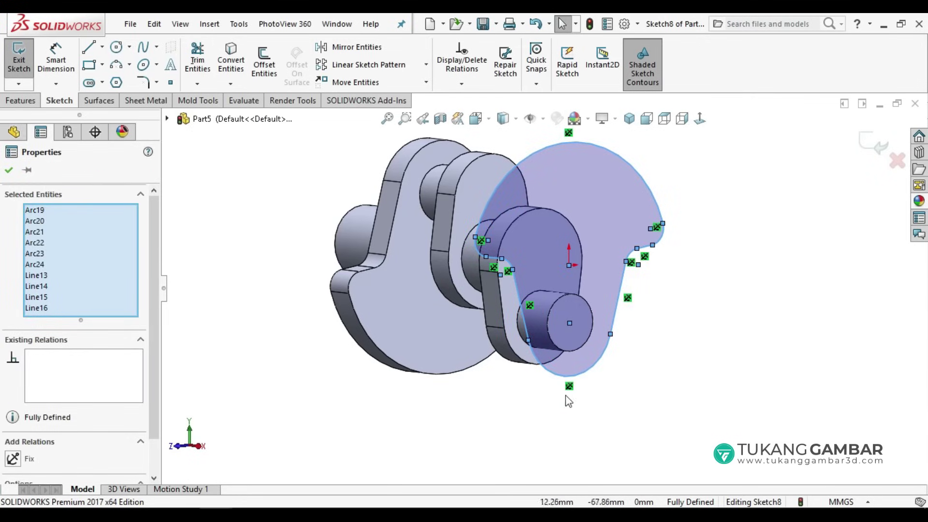
{"action": "left_click", "coordinate": [725, 365]}
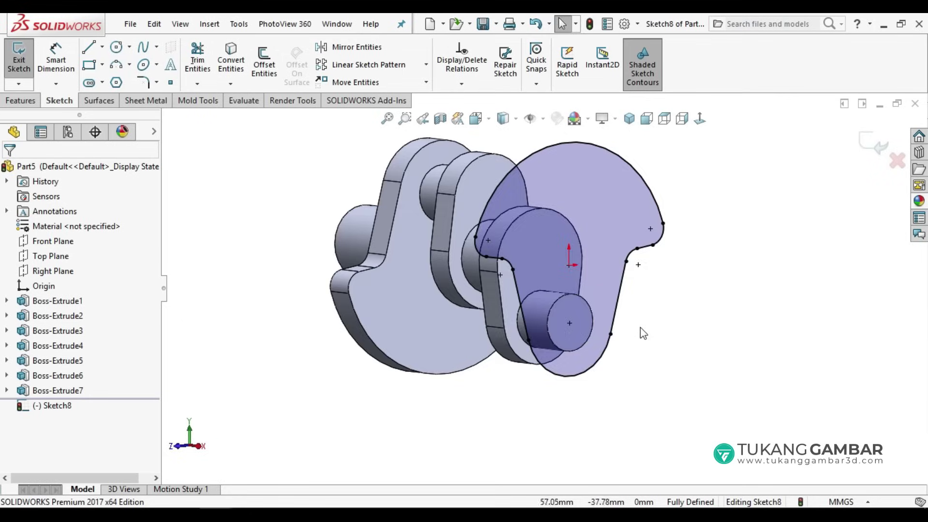
{"action": "middle_click_drag", "start_coordinate": [643, 333], "coordinate": [651, 326]}
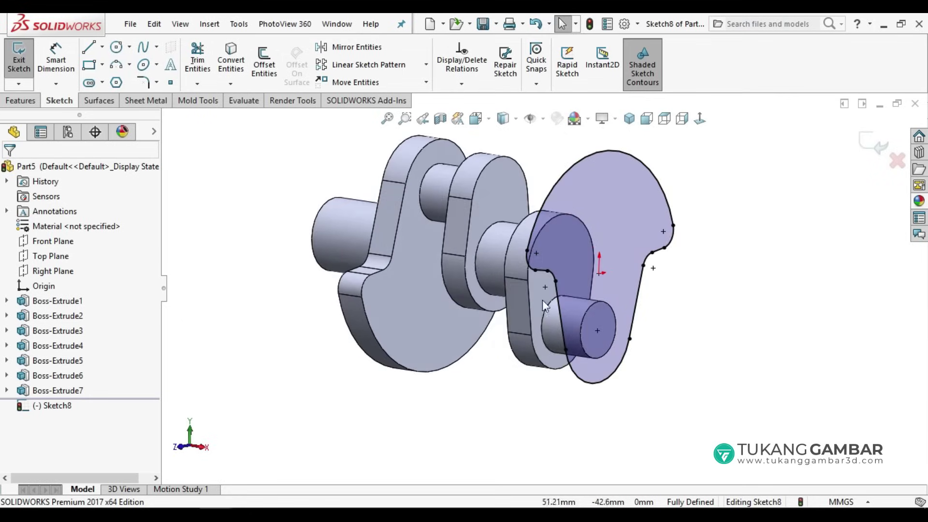
{"action": "left_click", "coordinate": [9, 103]}
Extrude the Sketch8 web profile 18 mm blind as Boss-Extrude8.
{"action": "left_click", "coordinate": [24, 60]}
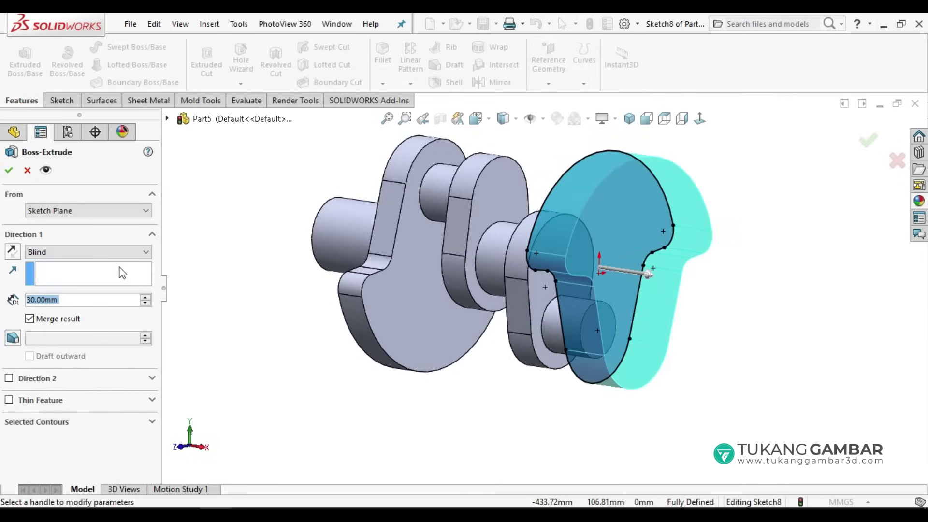
{"action": "type", "text": "18"}
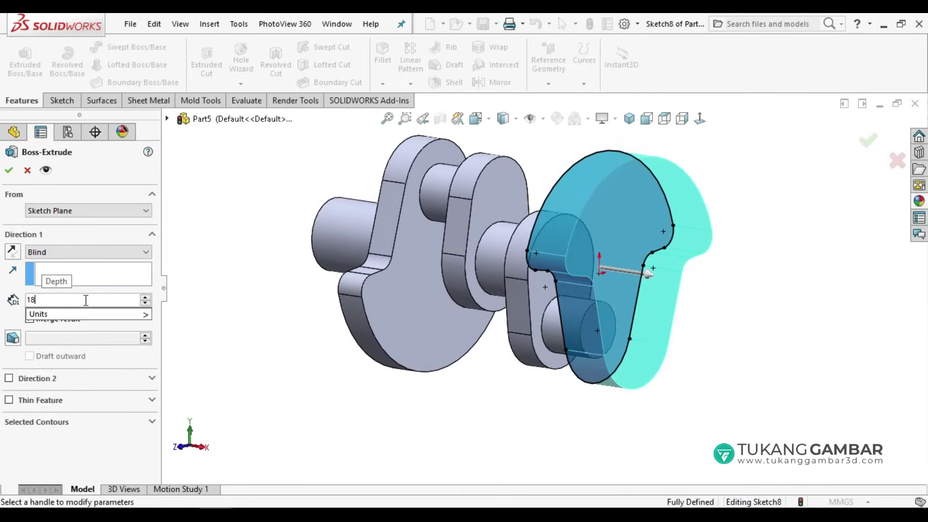
{"action": "key", "text": "Return"}
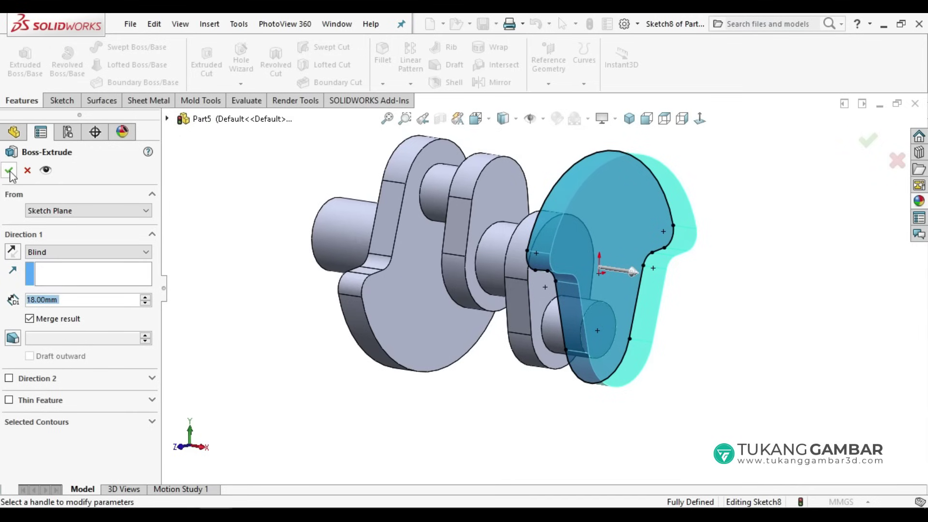
{"action": "left_click", "coordinate": [9, 171]}
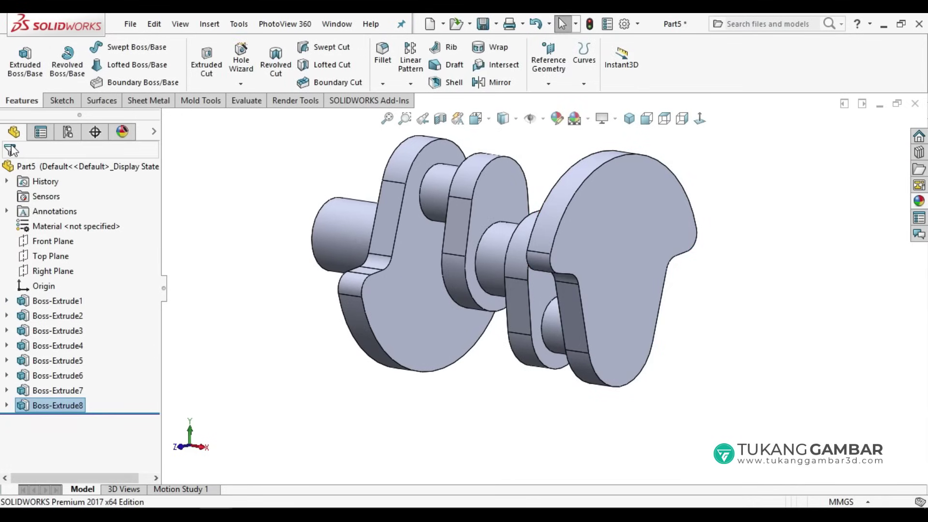
{"action": "left_click", "coordinate": [601, 231]}
Sketch on the new web's outer face and convert the shaft end edge into a 45 mm circle.
{"action": "left_click", "coordinate": [663, 191]}
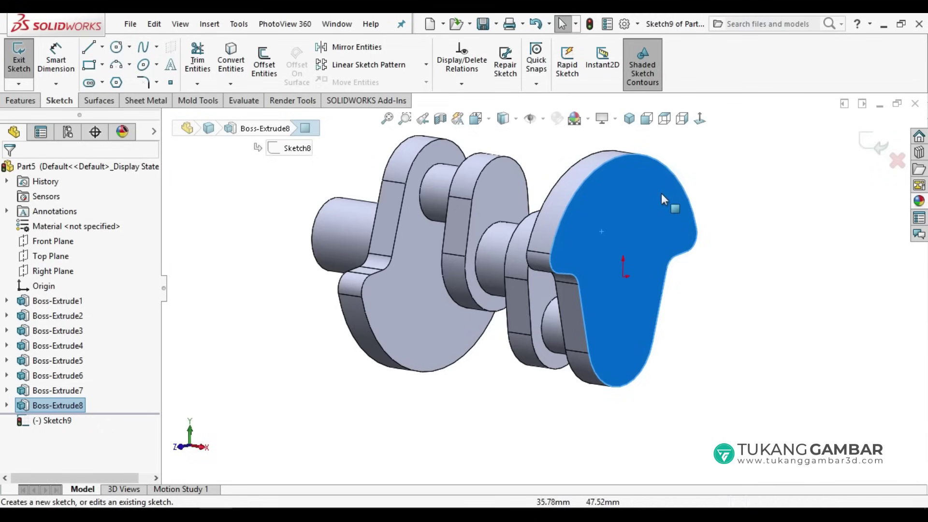
{"action": "scroll", "coordinate": [503, 193], "scroll_direction": "down", "scroll_amount": 2}
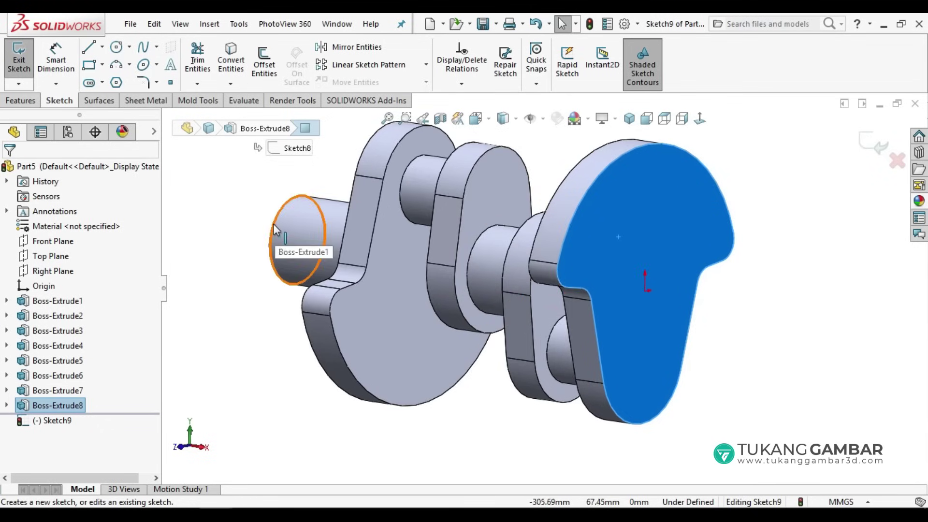
{"action": "left_click", "coordinate": [273, 227]}
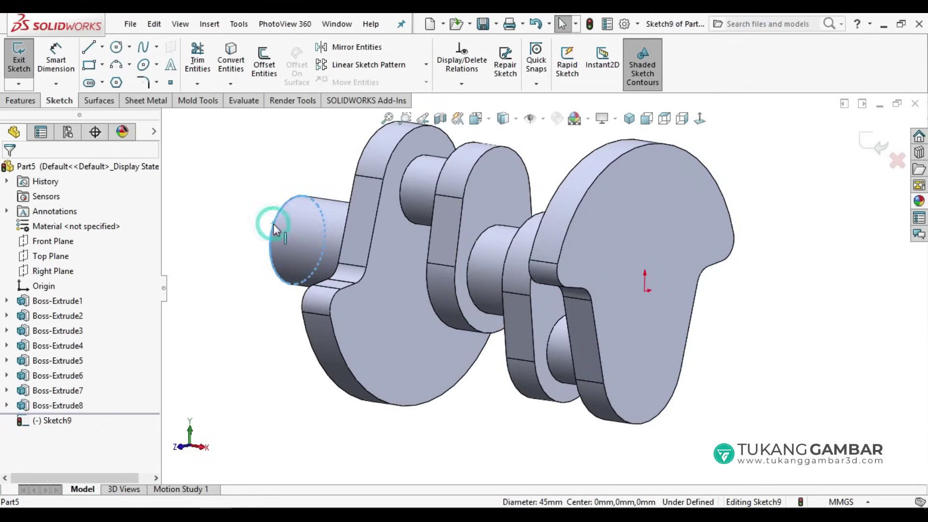
{"action": "left_click", "coordinate": [231, 61]}
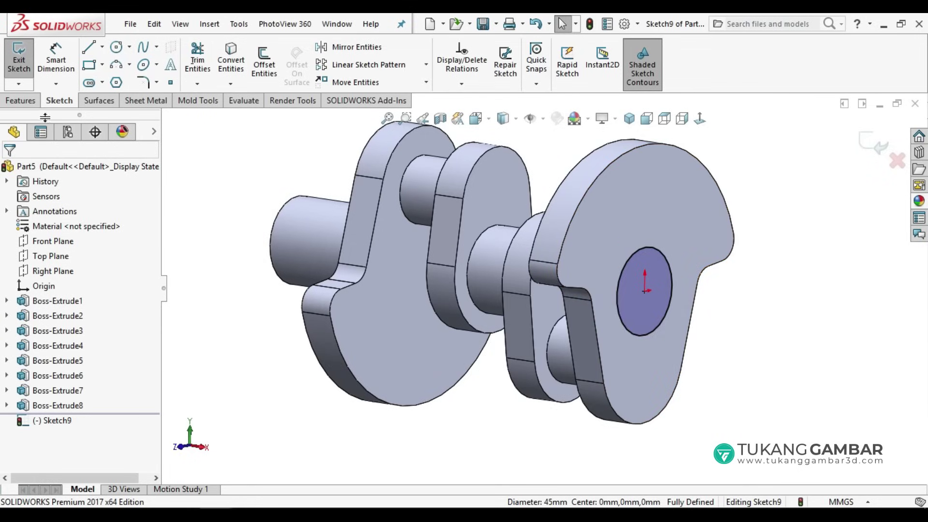
Extrude the circle 15 mm as Boss-Extrude9, then snap to the front view.
{"action": "left_click", "coordinate": [19, 101]}
{"action": "left_click", "coordinate": [26, 66]}
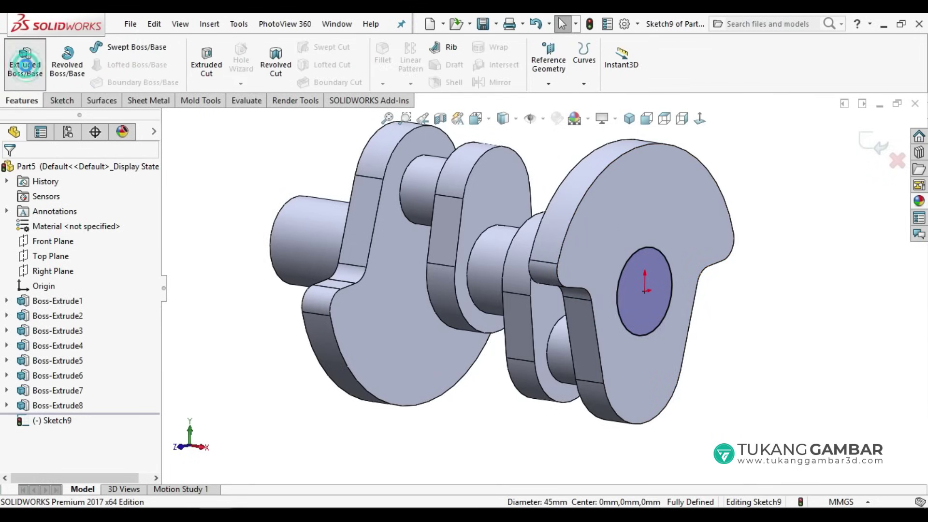
{"action": "left_click", "coordinate": [72, 296]}
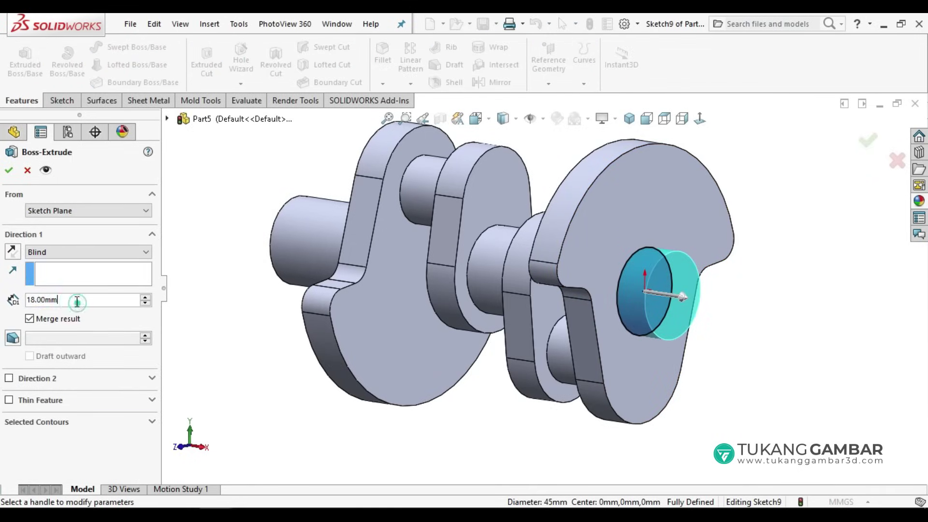
{"action": "left_click_drag", "start_coordinate": [51, 297], "coordinate": [2, 301]}
{"action": "type", "text": "15"}
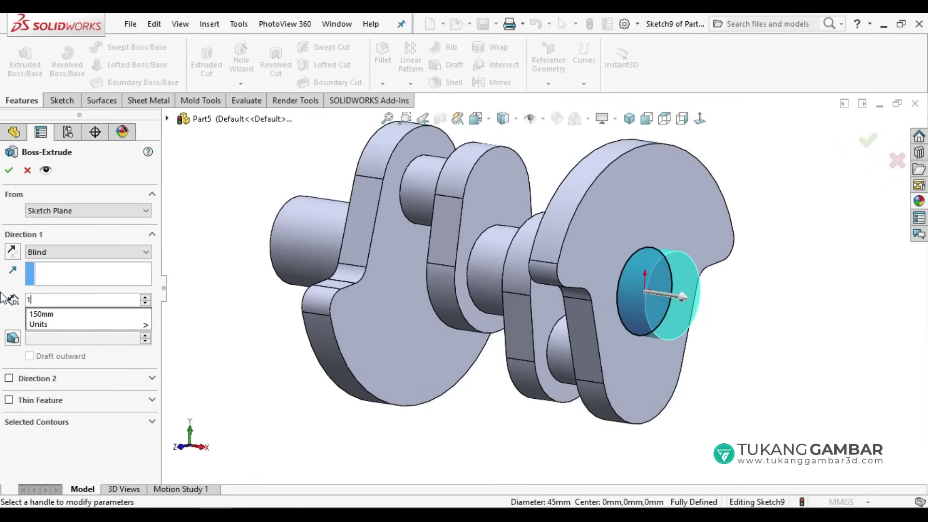
{"action": "key", "text": "Return"}
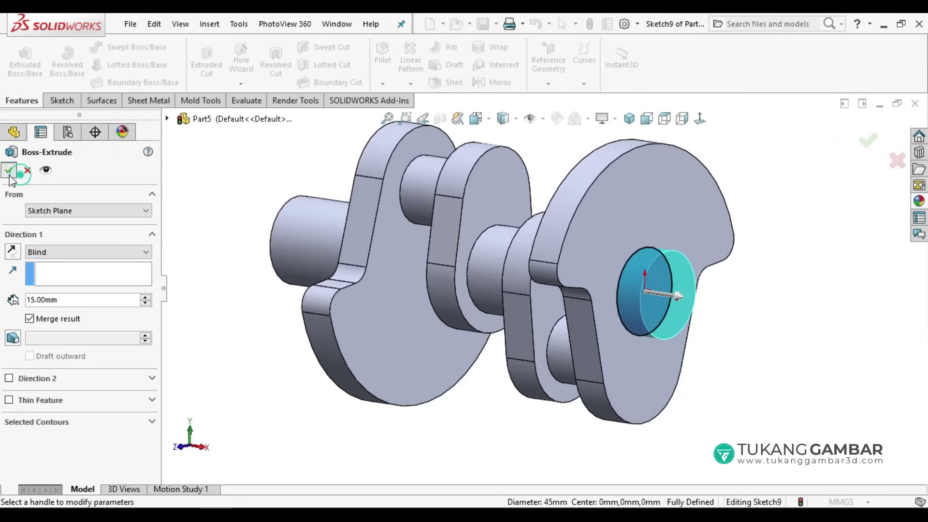
{"action": "left_click", "coordinate": [9, 173]}
{"action": "scroll", "coordinate": [283, 253], "scroll_direction": "up", "scroll_amount": 3}
{"action": "mouse_move", "coordinate": [312, 307]}
{"action": "middle_mouse_down"}
{"action": "mouse_move", "coordinate": [362, 307]}
{"action": "mouse_move", "coordinate": [336, 268]}
{"action": "mouse_move", "coordinate": [363, 270]}
{"action": "middle_mouse_up"}
{"action": "key", "text": "ctrl+1"}
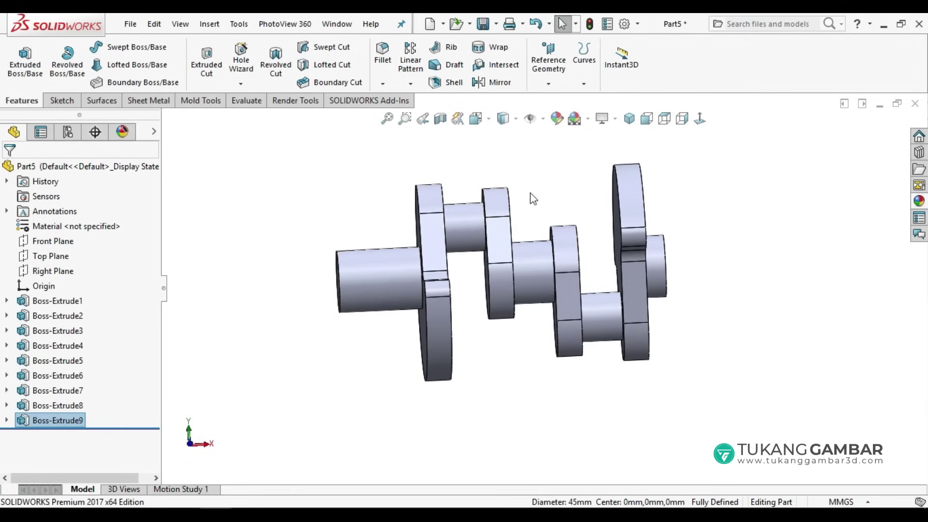
View the Front Plane normal-to and open a new Sketch10 on it.
{"action": "left_click", "coordinate": [647, 118]}
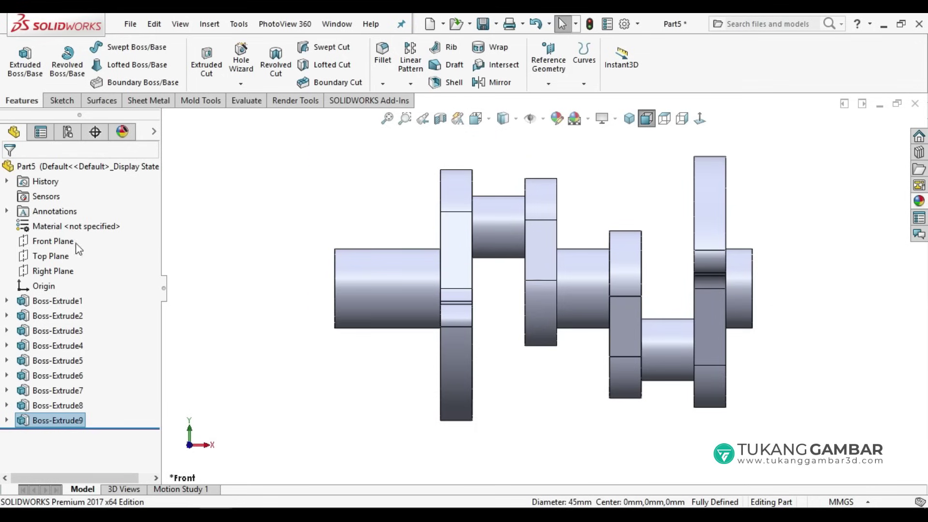
{"action": "right_click", "coordinate": [61, 244]}
{"action": "left_click", "coordinate": [128, 219]}
{"action": "right_click", "coordinate": [60, 240]}
{"action": "left_click", "coordinate": [134, 223]}
{"action": "left_click", "coordinate": [266, 228]}
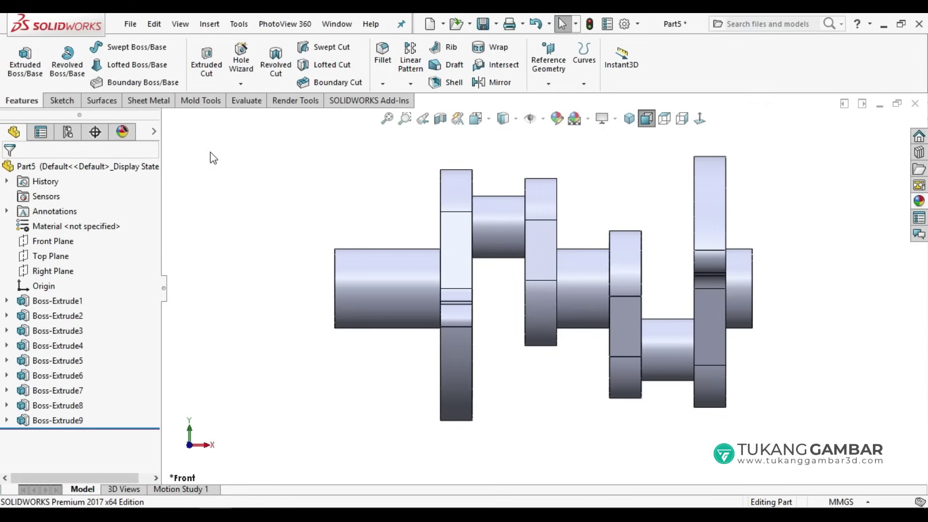
{"action": "right_click", "coordinate": [56, 241]}
{"action": "left_click", "coordinate": [66, 223]}
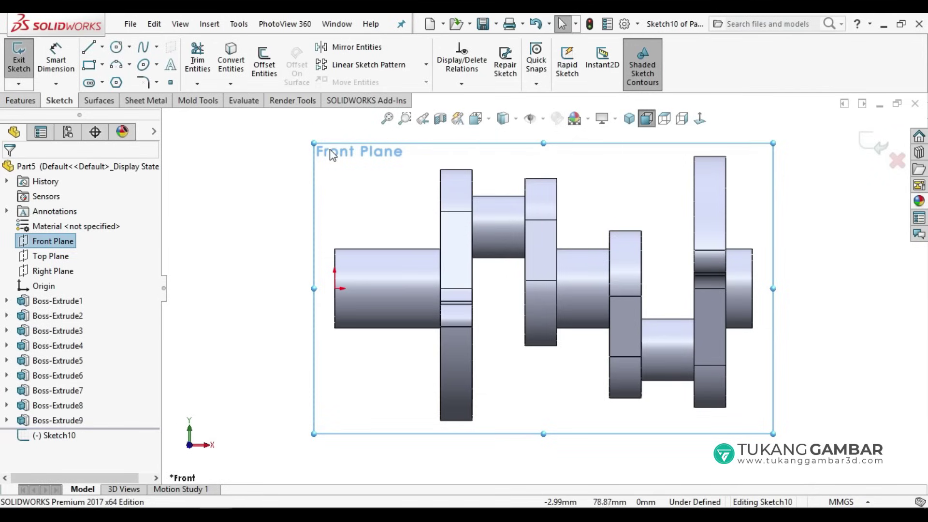
Draw a closed triangular profile on the first crank web's top corner.
{"action": "left_click", "coordinate": [224, 185]}
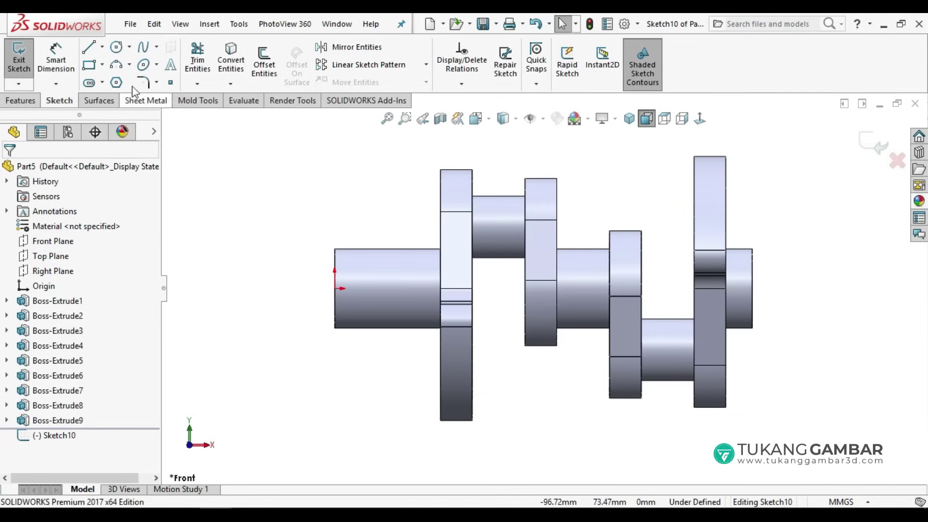
{"action": "left_click", "coordinate": [89, 48]}
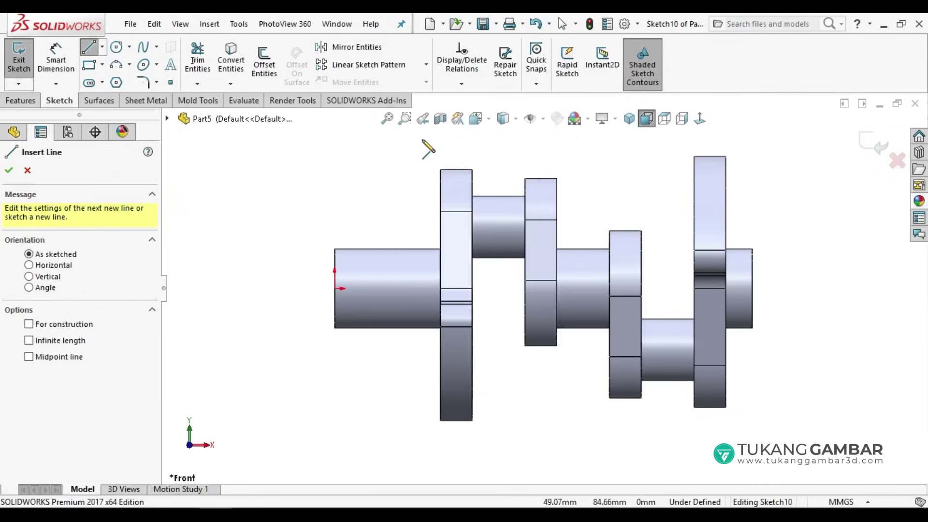
{"action": "scroll", "coordinate": [510, 184], "scroll_direction": "down", "scroll_amount": 2}
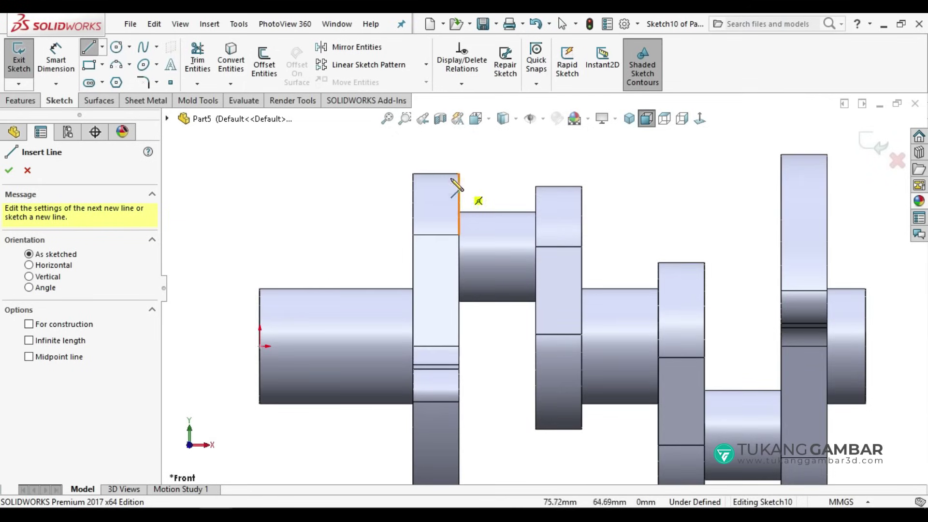
{"action": "scroll", "coordinate": [434, 167], "scroll_direction": "down", "scroll_amount": 1}
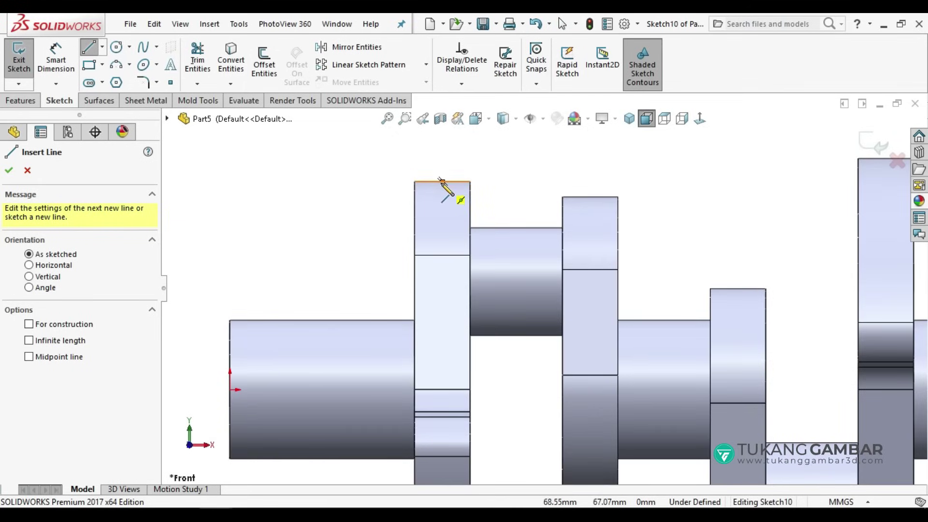
{"action": "left_click", "coordinate": [441, 182]}
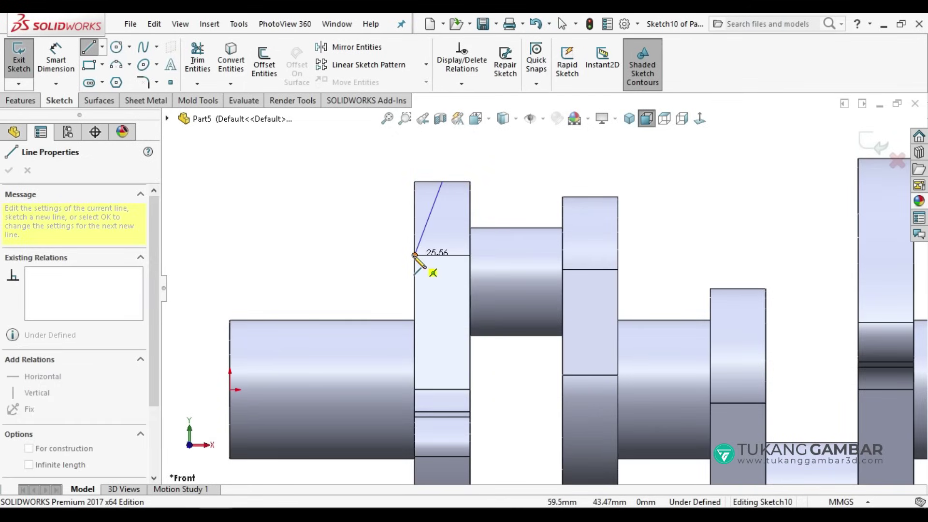
{"action": "left_click", "coordinate": [415, 255]}
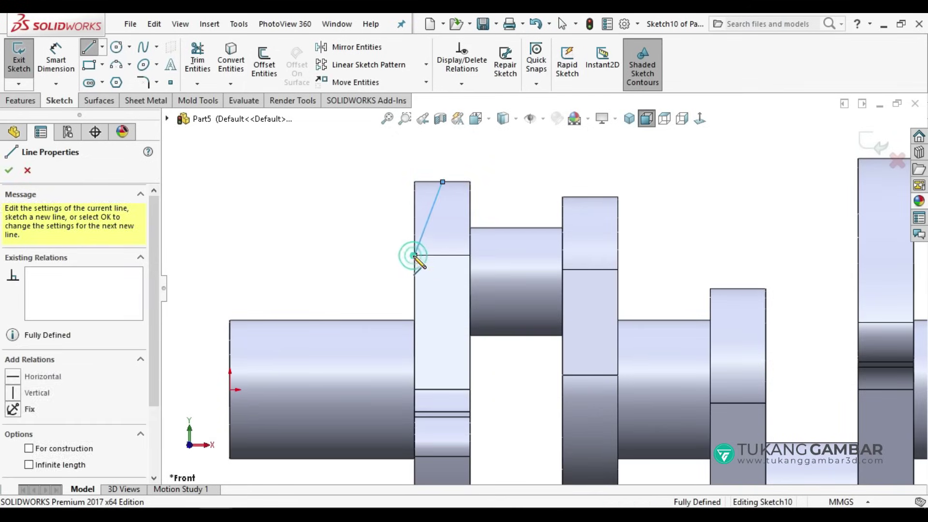
{"action": "left_click", "coordinate": [414, 181]}
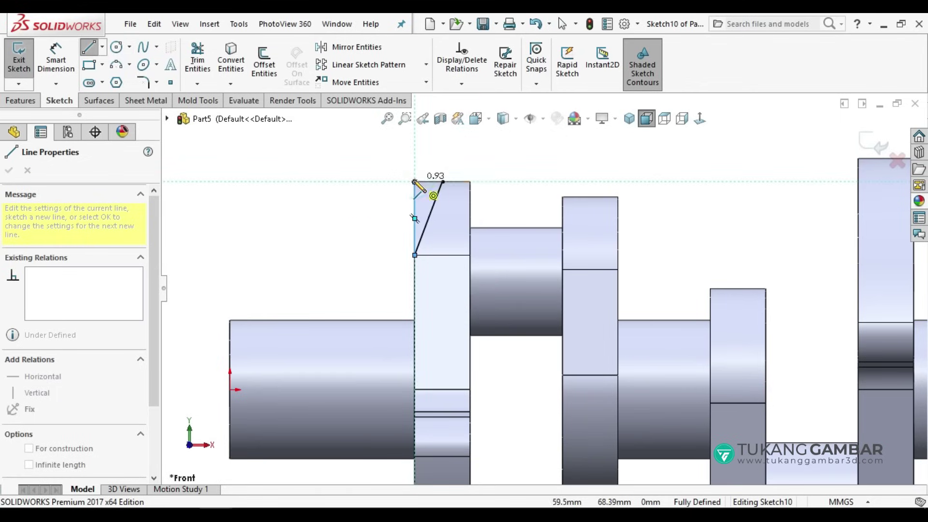
{"action": "left_click", "coordinate": [443, 181]}
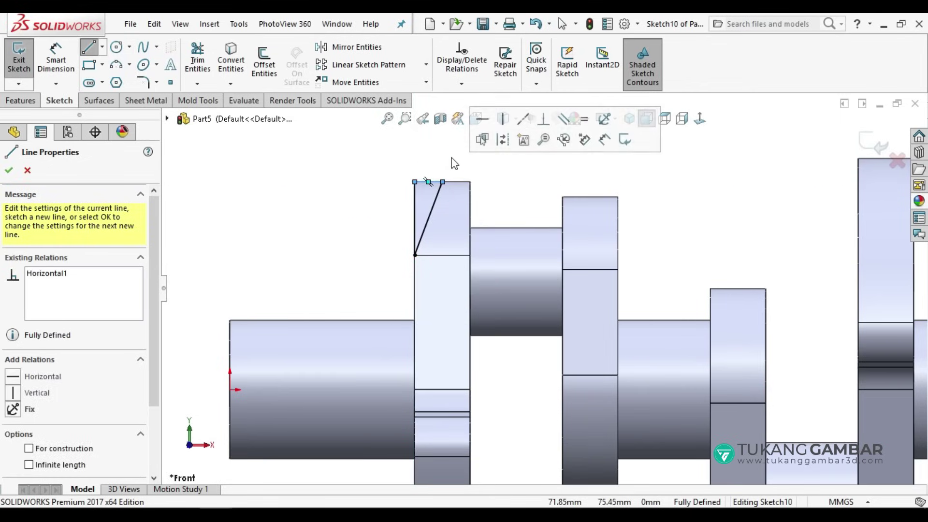
Draw closed corner triangles on the top corners of the second and third webs.
{"action": "left_click", "coordinate": [586, 175]}
{"action": "key", "text": "Escape"}
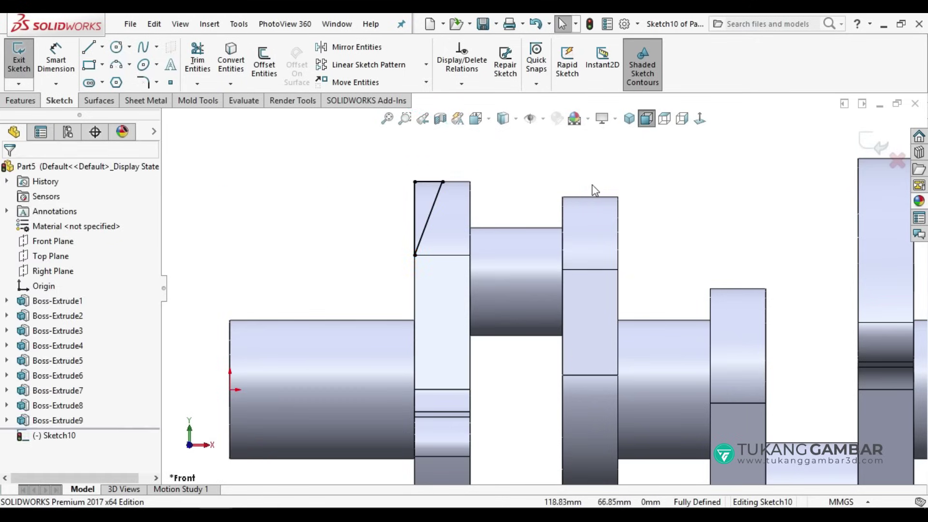
{"action": "left_click", "coordinate": [92, 48]}
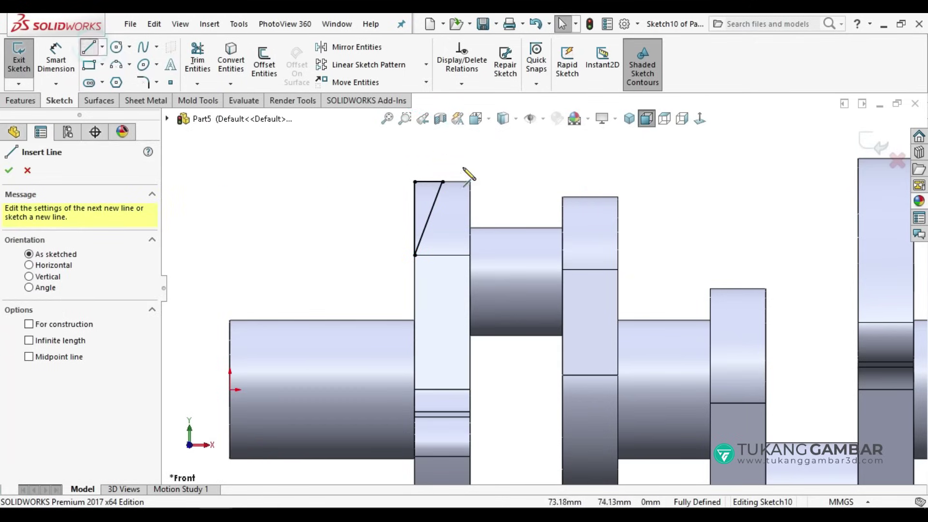
{"action": "left_click", "coordinate": [590, 197]}
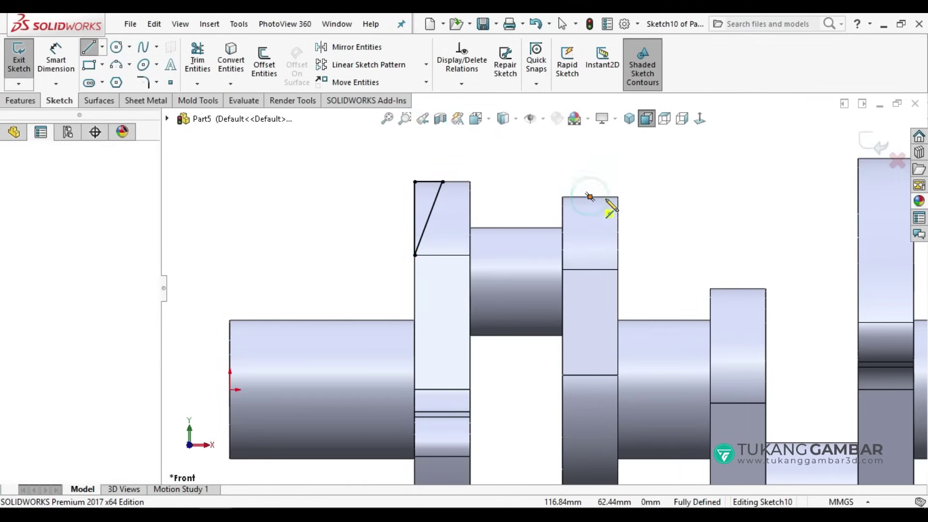
{"action": "left_click", "coordinate": [618, 197]}
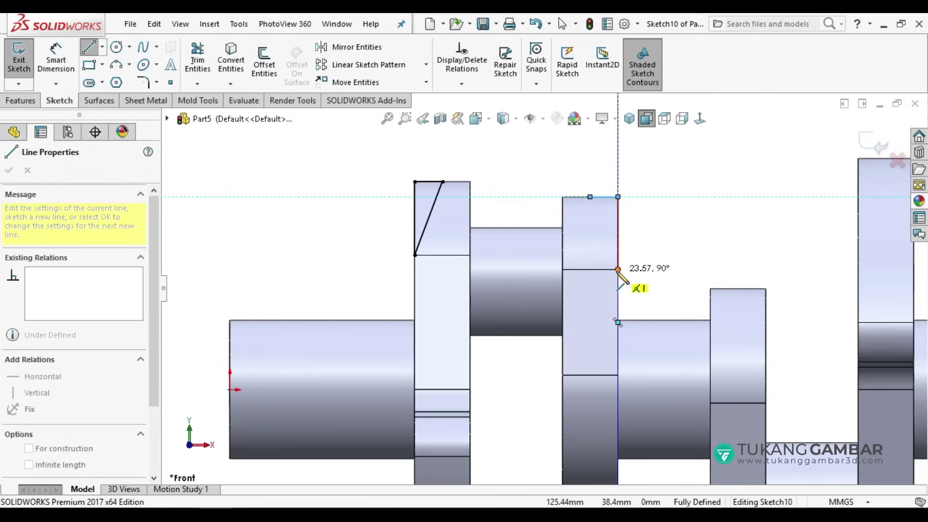
{"action": "left_click", "coordinate": [618, 269]}
{"action": "left_click", "coordinate": [590, 197]}
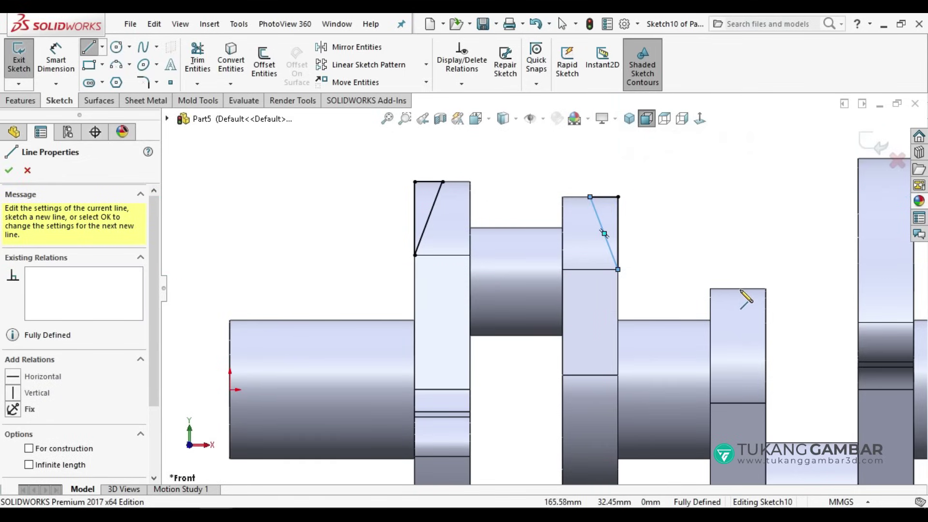
{"action": "left_click", "coordinate": [738, 289]}
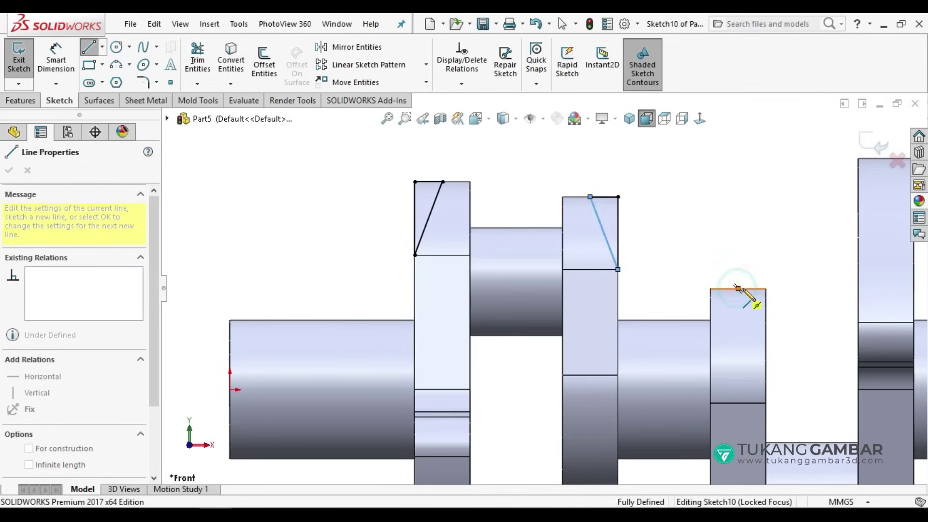
{"action": "left_click", "coordinate": [766, 289]}
{"action": "left_click", "coordinate": [766, 403]}
{"action": "left_click", "coordinate": [738, 289]}
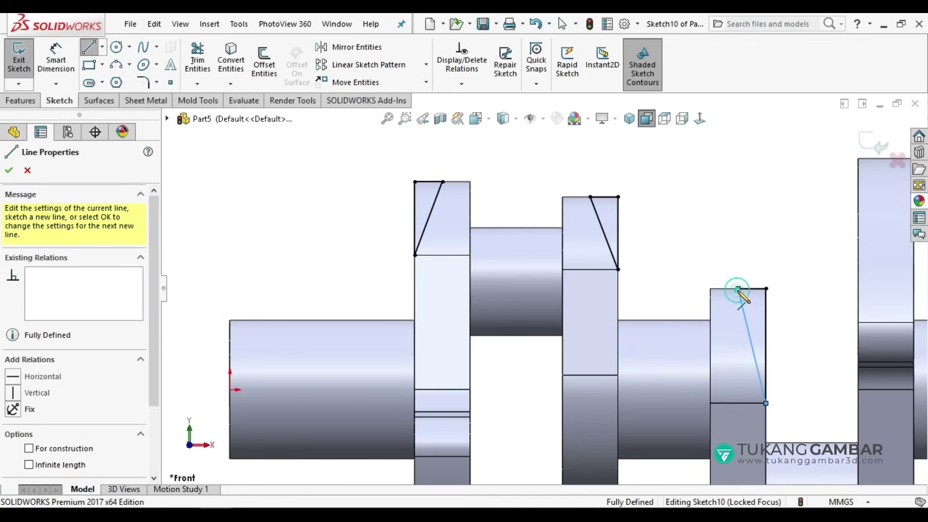
Draw closed triangles on the bottom corners of two more crank webs.
{"action": "key", "text": "z"}
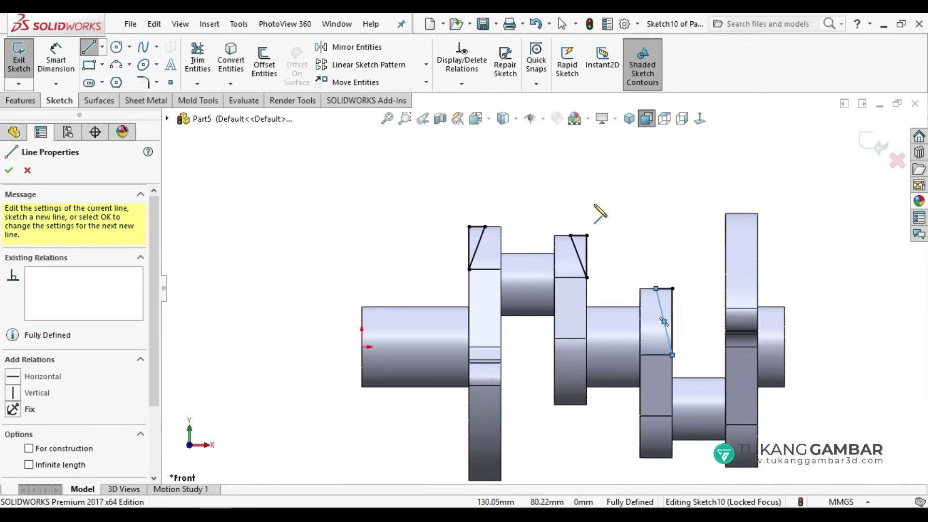
{"action": "scroll", "coordinate": [655, 418], "scroll_direction": "down", "scroll_amount": 1}
{"action": "scroll", "coordinate": [686, 447], "scroll_direction": "down", "scroll_amount": 1}
{"action": "scroll", "coordinate": [701, 450], "scroll_direction": "down", "scroll_amount": 1}
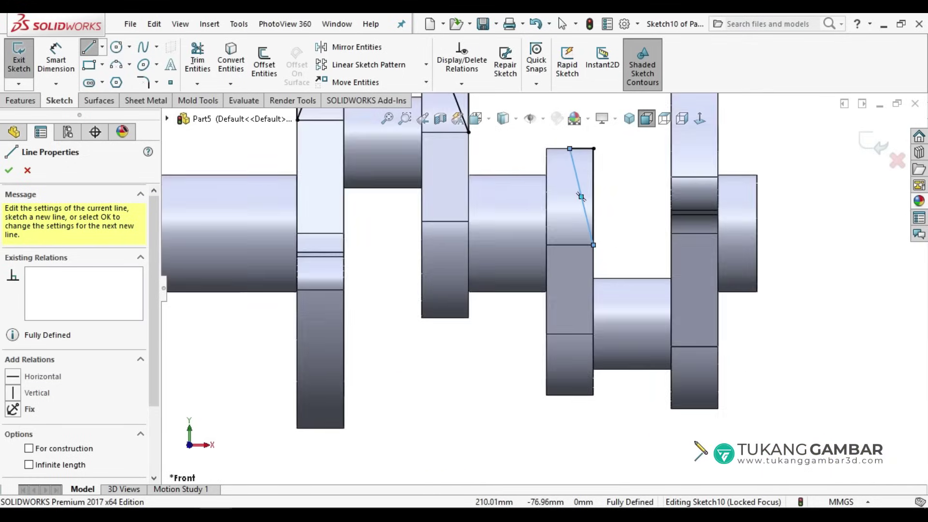
{"action": "scroll", "coordinate": [711, 426], "scroll_direction": "down", "scroll_amount": 1}
{"action": "scroll", "coordinate": [723, 386], "scroll_direction": "down", "scroll_amount": 1}
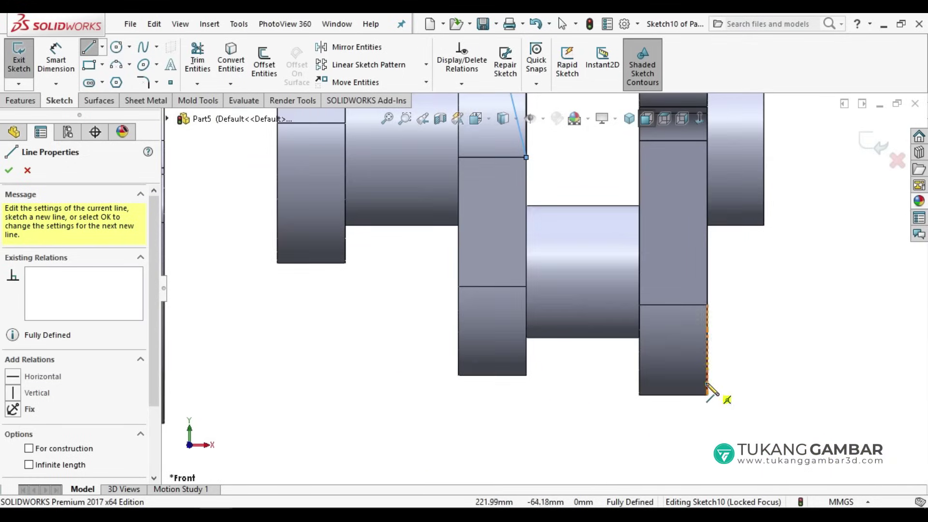
{"action": "left_click", "coordinate": [673, 395]}
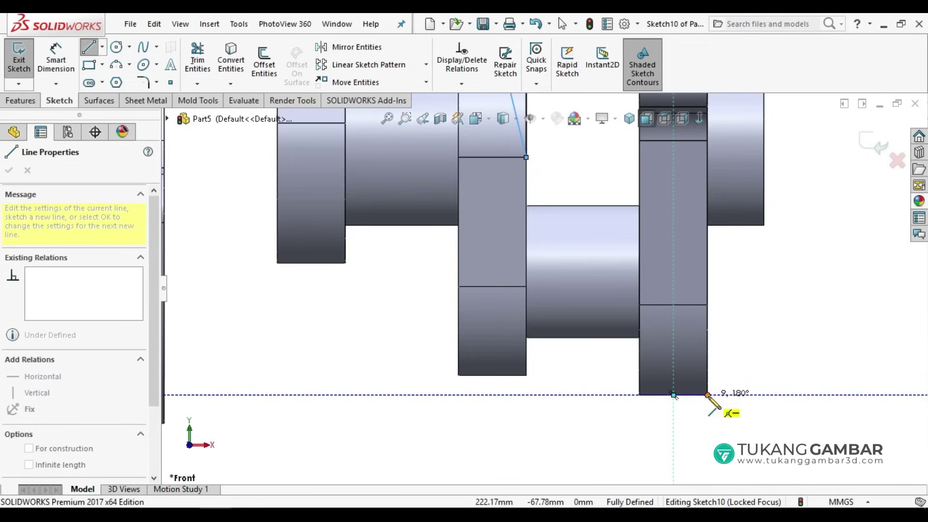
{"action": "left_click", "coordinate": [707, 395]}
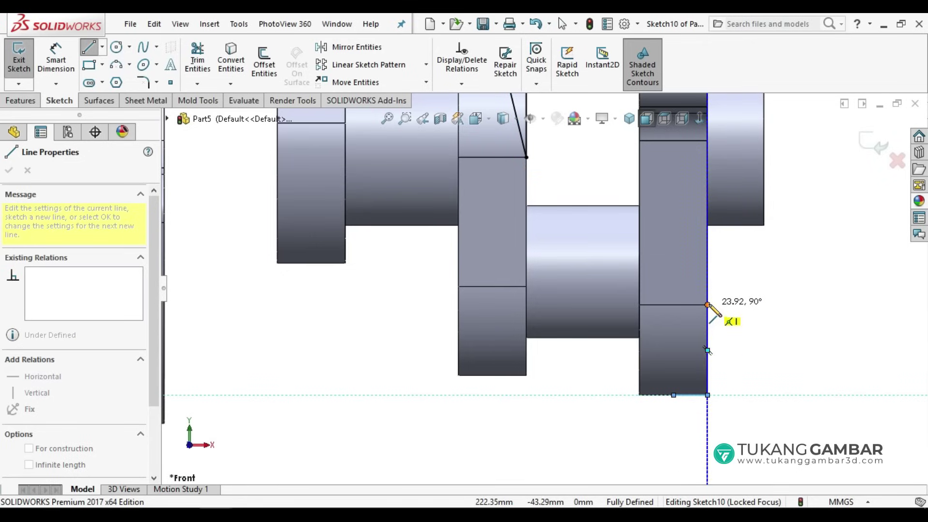
{"action": "left_click", "coordinate": [707, 305]}
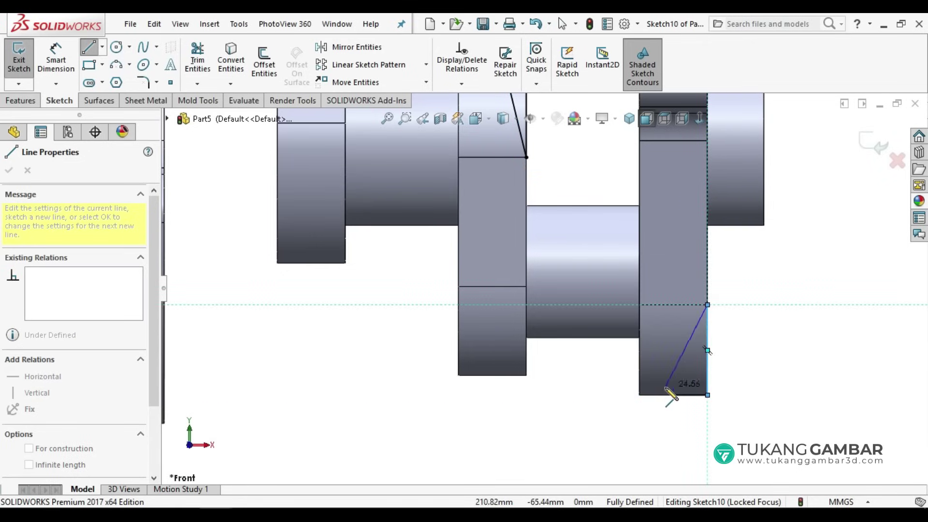
{"action": "left_click", "coordinate": [674, 395]}
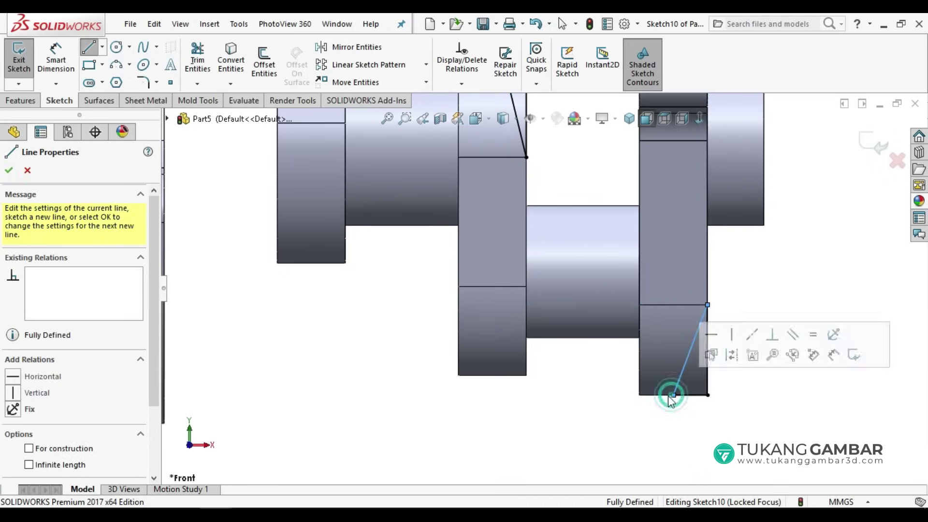
{"action": "left_click", "coordinate": [459, 287]}
{"action": "left_click", "coordinate": [458, 375]}
{"action": "left_click", "coordinate": [492, 375]}
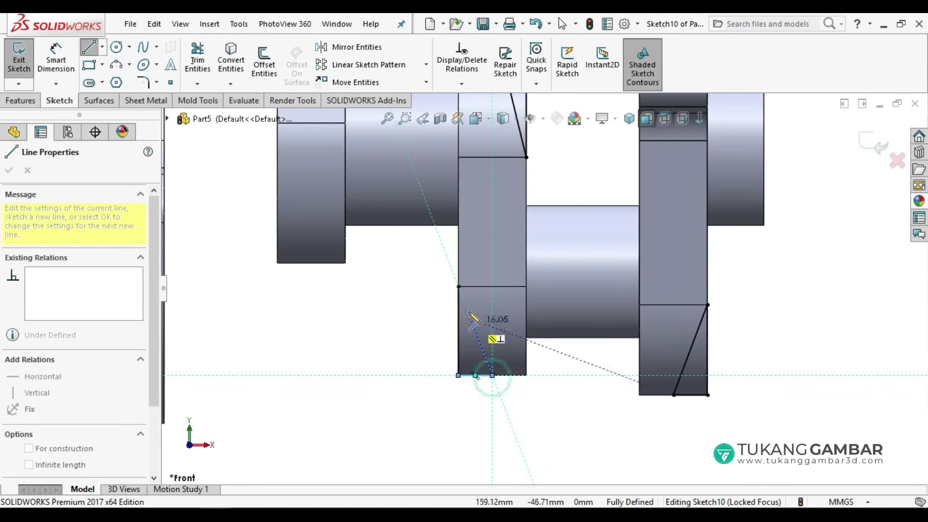
{"action": "left_click", "coordinate": [458, 286]}
Draw the last bottom corner triangle on the cheek and exit the Line tool.
{"action": "scroll", "coordinate": [536, 291], "scroll_direction": "up", "scroll_amount": 2}
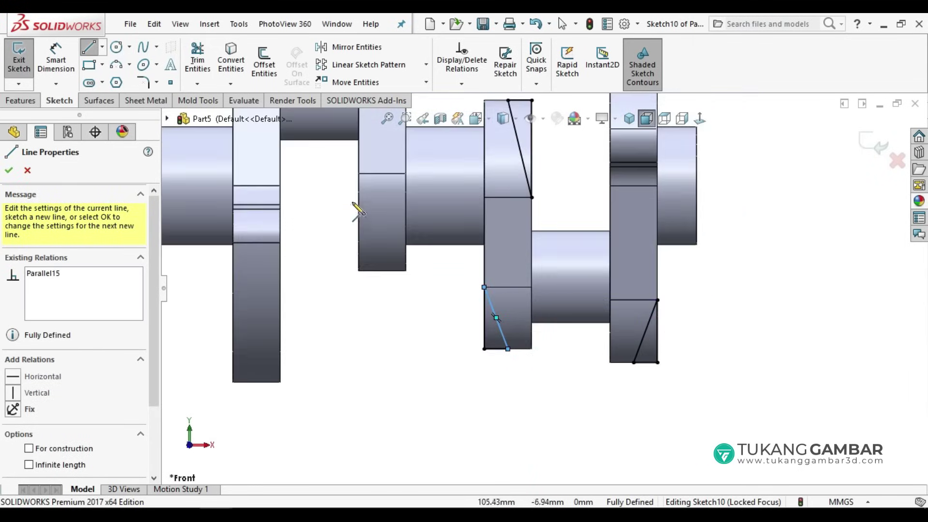
{"action": "scroll", "coordinate": [355, 208], "scroll_direction": "down", "scroll_amount": 2}
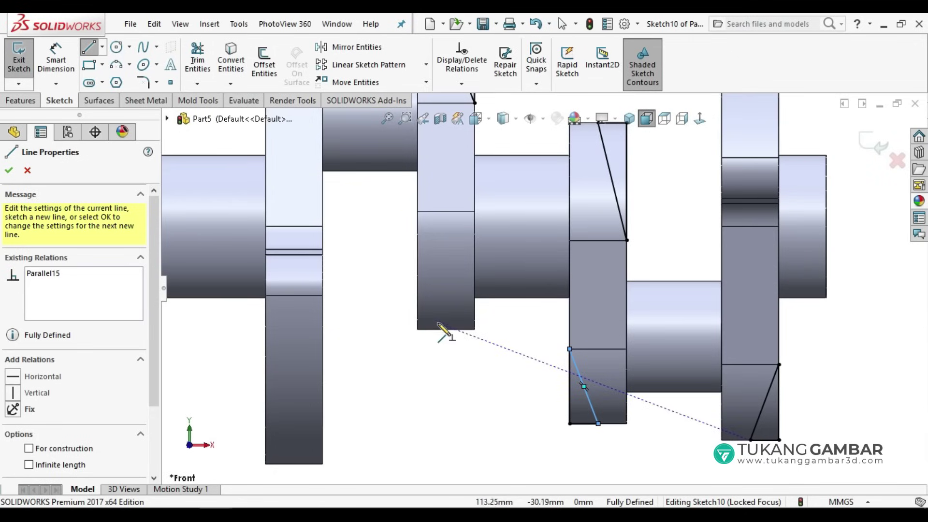
{"action": "left_click", "coordinate": [445, 329]}
{"action": "left_click", "coordinate": [418, 330]}
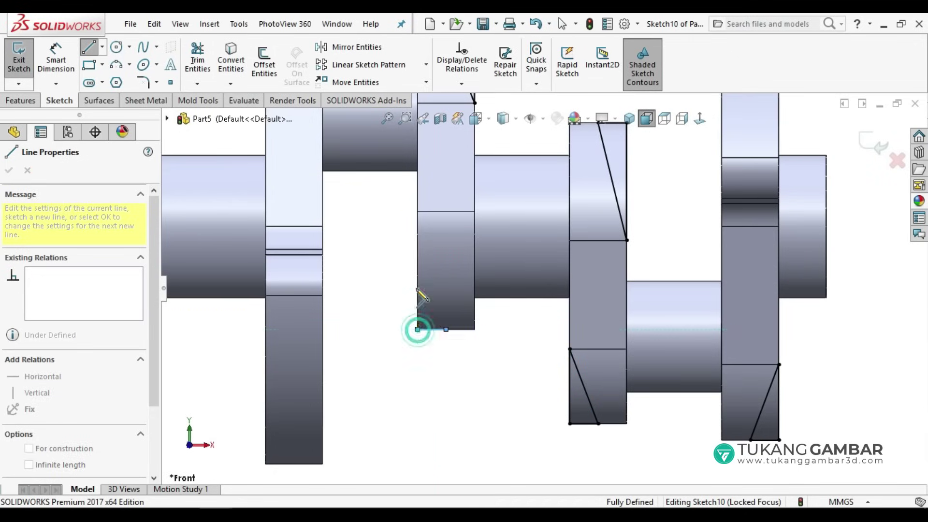
{"action": "left_click", "coordinate": [417, 211]}
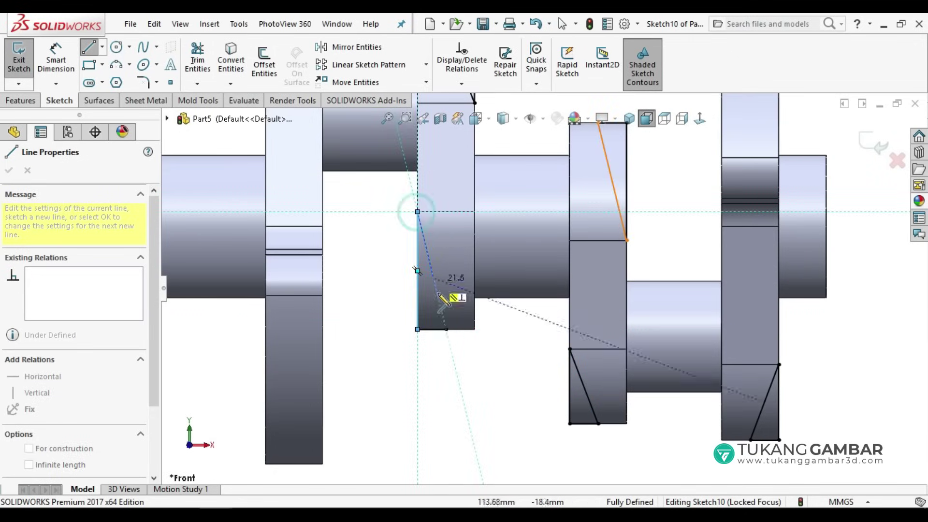
{"action": "left_click", "coordinate": [446, 329]}
{"action": "right_click", "coordinate": [513, 349]}
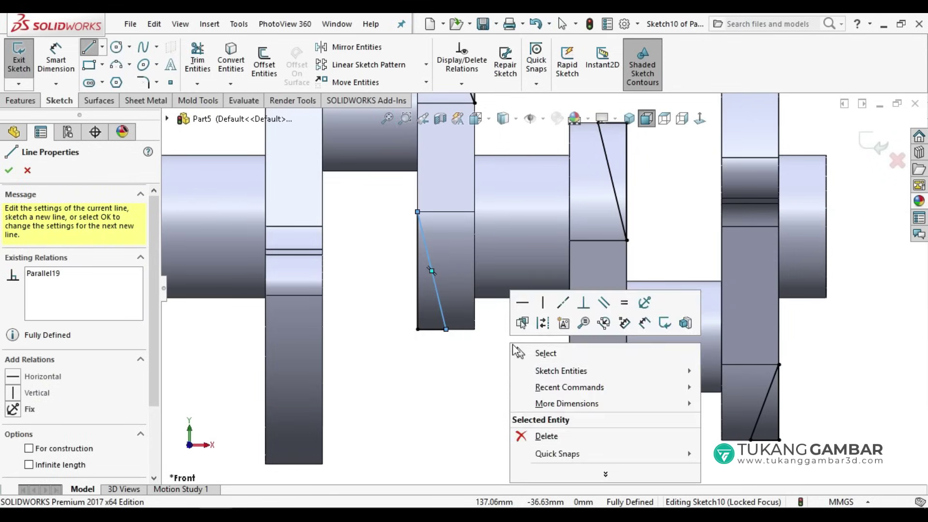
{"action": "left_click", "coordinate": [522, 356]}
Cut the triangle profiles Through All – Both as Cut-Extrude1, trimming the web corners.
{"action": "key", "text": "f"}
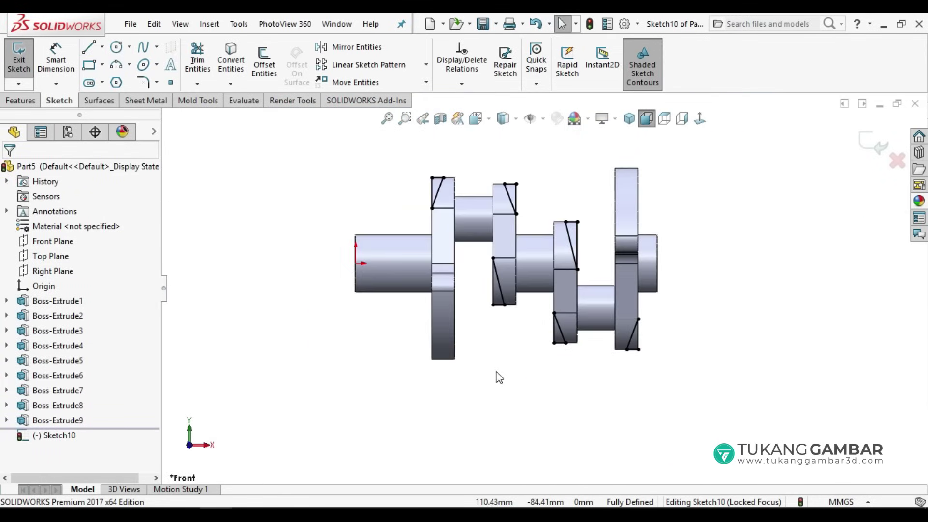
{"action": "middle_click_drag", "start_coordinate": [497, 376], "coordinate": [522, 392]}
{"action": "scroll", "coordinate": [552, 216], "scroll_direction": "down", "scroll_amount": 2}
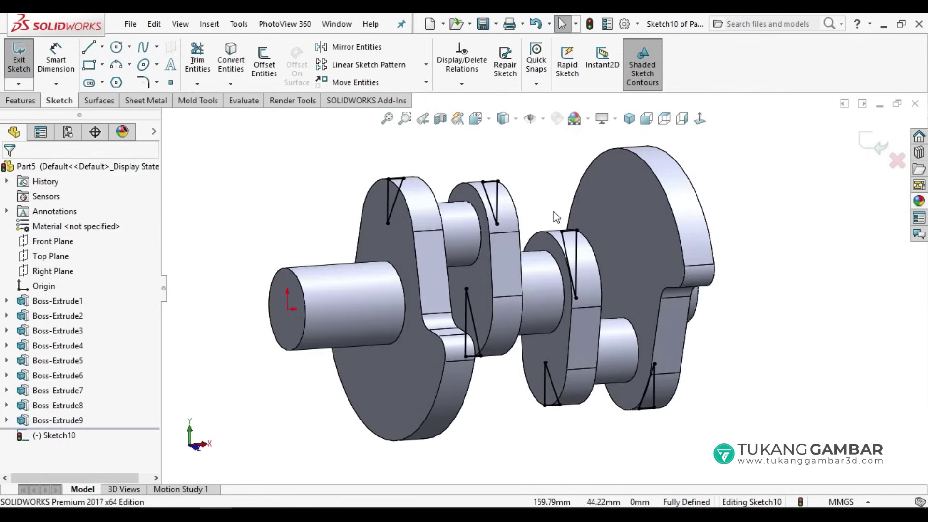
{"action": "left_click", "coordinate": [207, 73]}
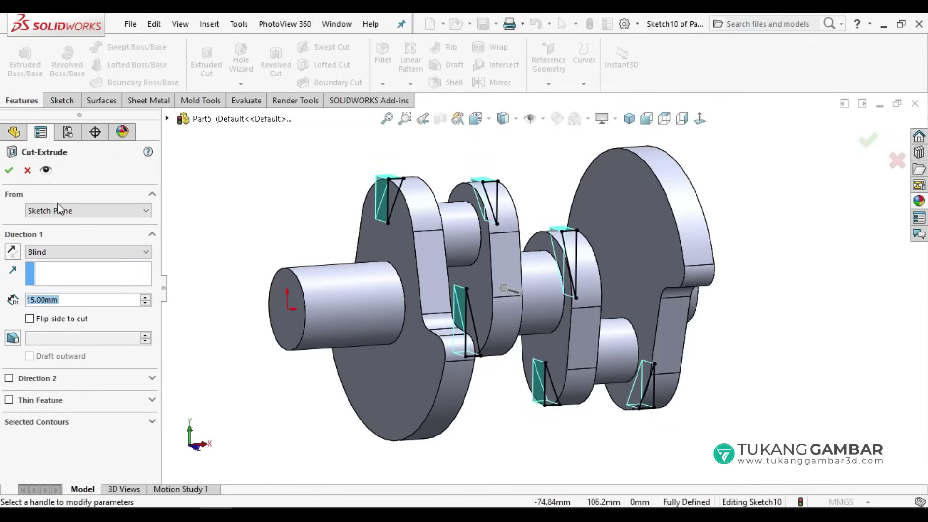
{"action": "left_click", "coordinate": [74, 252]}
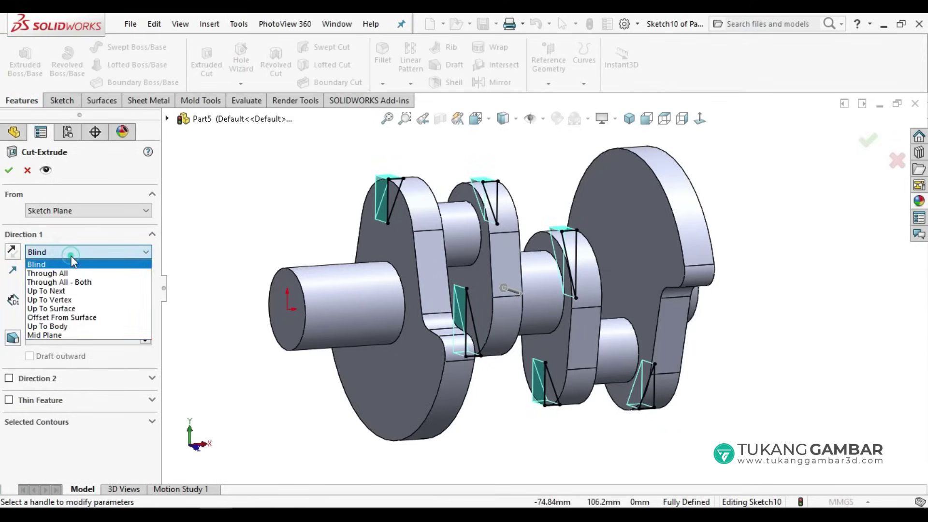
{"action": "left_click", "coordinate": [80, 282]}
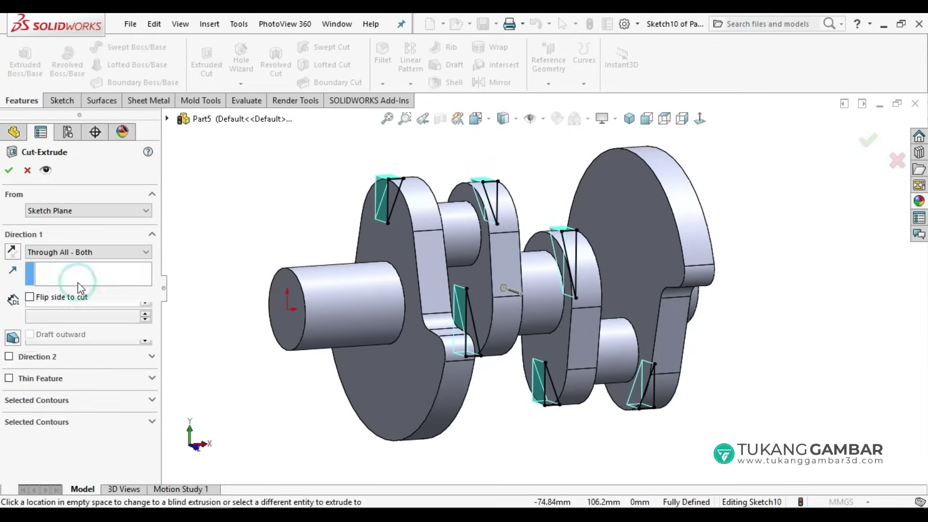
{"action": "left_click", "coordinate": [10, 170]}
{"action": "mouse_move", "coordinate": [320, 255]}
{"action": "middle_mouse_down"}
{"action": "mouse_move", "coordinate": [404, 313]}
{"action": "mouse_move", "coordinate": [357, 274]}
{"action": "mouse_move", "coordinate": [393, 325]}
{"action": "mouse_move", "coordinate": [420, 332]}
{"action": "mouse_move", "coordinate": [358, 294]}
{"action": "mouse_move", "coordinate": [388, 297]}
{"action": "mouse_move", "coordinate": [377, 295]}
{"action": "middle_mouse_up"}
Fillet eight faces across the four crank webs with a 2 mm radius as Fillet1.
{"action": "left_click", "coordinate": [384, 49]}
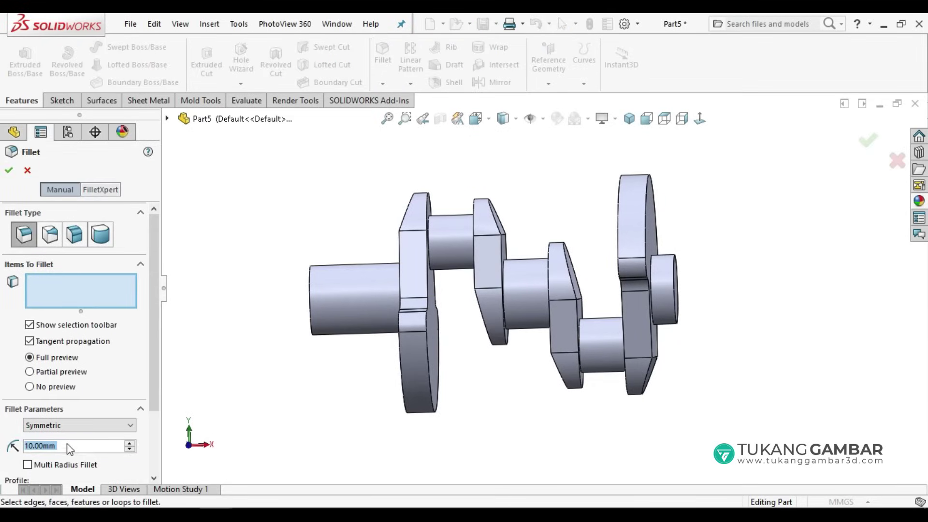
{"action": "type", "text": "2"}
{"action": "key", "text": "Return"}
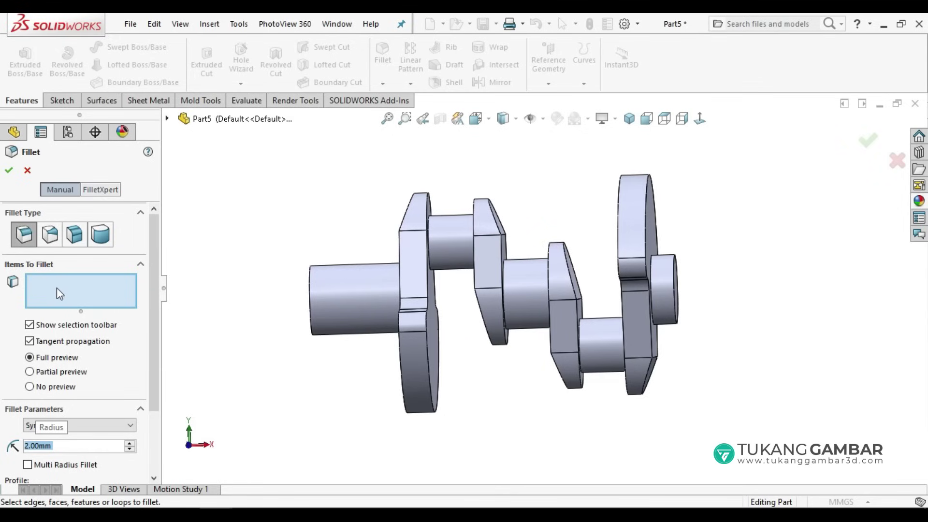
{"action": "left_click", "coordinate": [422, 221]}
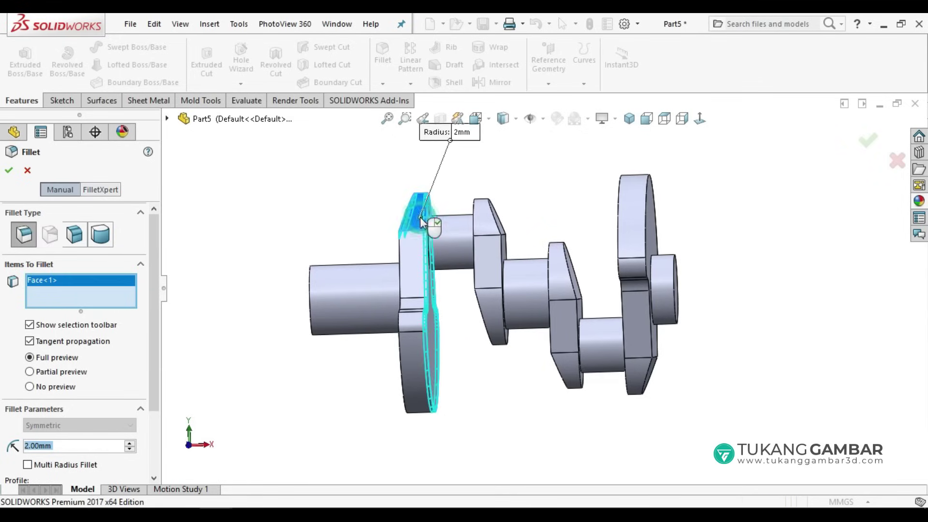
{"action": "left_click", "coordinate": [419, 364]}
{"action": "left_click", "coordinate": [480, 236]}
{"action": "left_click", "coordinate": [492, 308]}
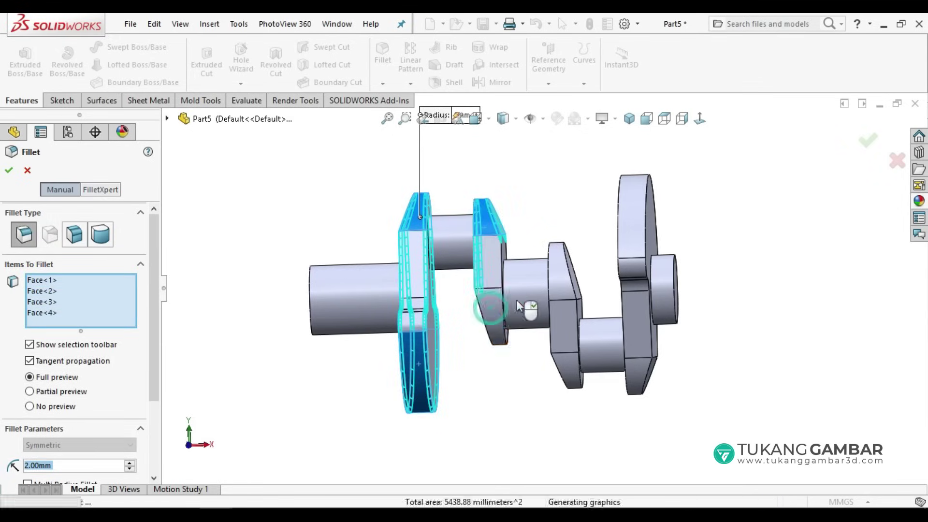
{"action": "left_click", "coordinate": [564, 281]}
{"action": "left_click", "coordinate": [572, 366]}
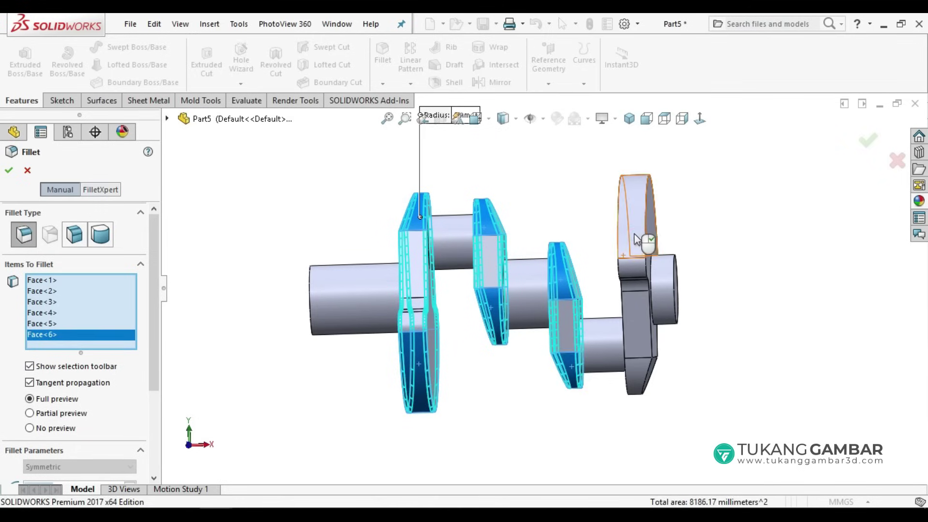
{"action": "left_click", "coordinate": [643, 247]}
{"action": "left_click", "coordinate": [639, 378]}
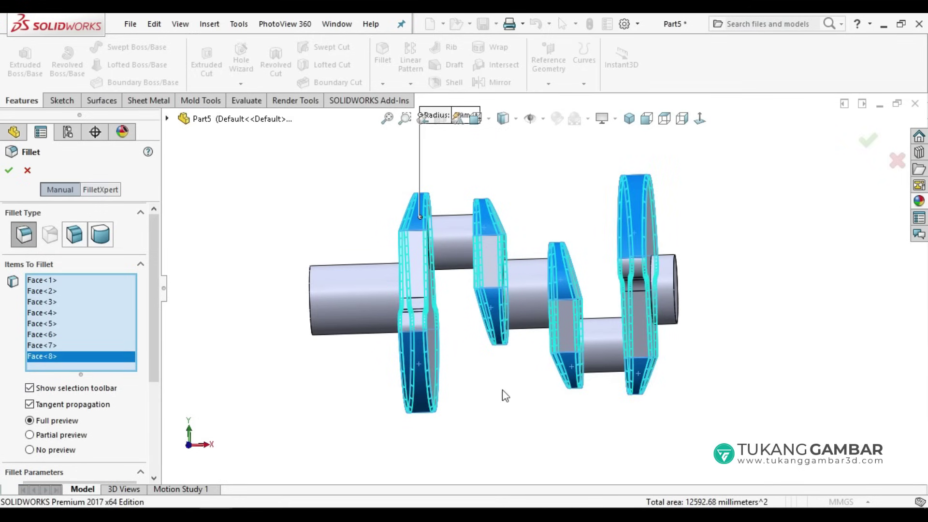
{"action": "left_click", "coordinate": [10, 171]}
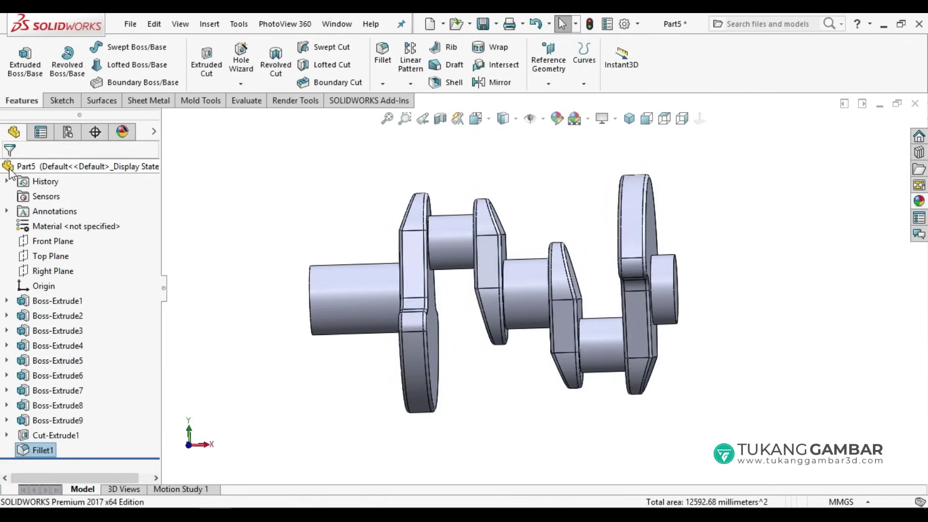
Mirror the crankshaft body about the shaft end face as Mirror1 and orbit to inspect.
{"action": "mouse_move", "coordinate": [254, 257]}
{"action": "middle_mouse_down"}
{"action": "mouse_move", "coordinate": [233, 256]}
{"action": "mouse_move", "coordinate": [287, 255]}
{"action": "mouse_move", "coordinate": [245, 257]}
{"action": "mouse_move", "coordinate": [244, 275]}
{"action": "mouse_move", "coordinate": [266, 291]}
{"action": "middle_mouse_up"}
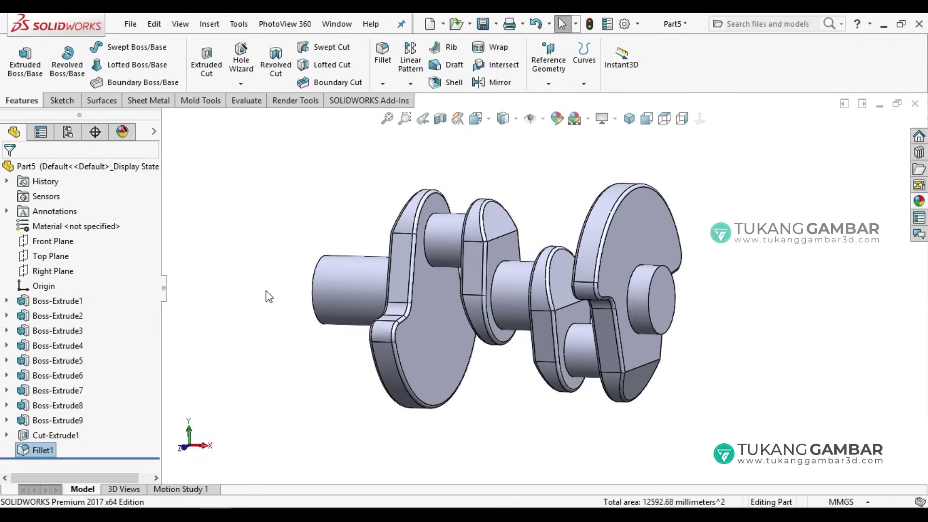
{"action": "left_click", "coordinate": [488, 83]}
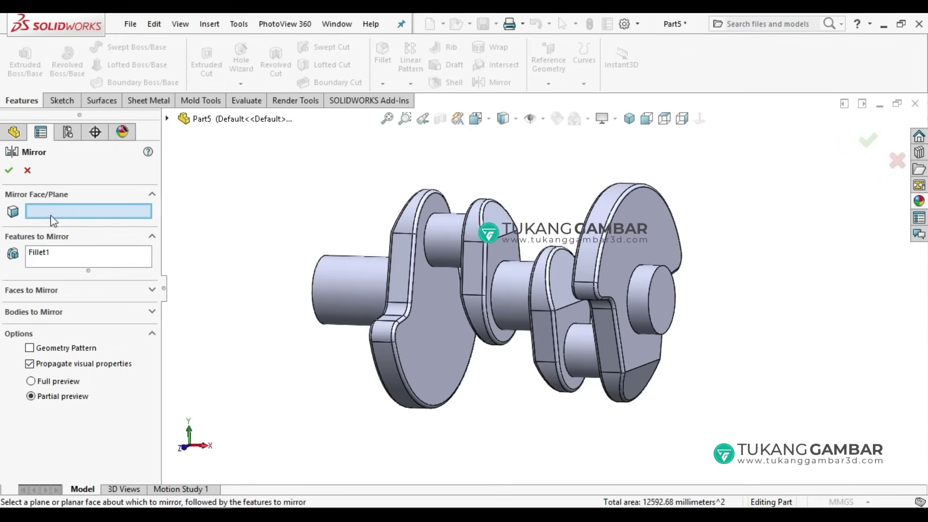
{"action": "left_click", "coordinate": [665, 304]}
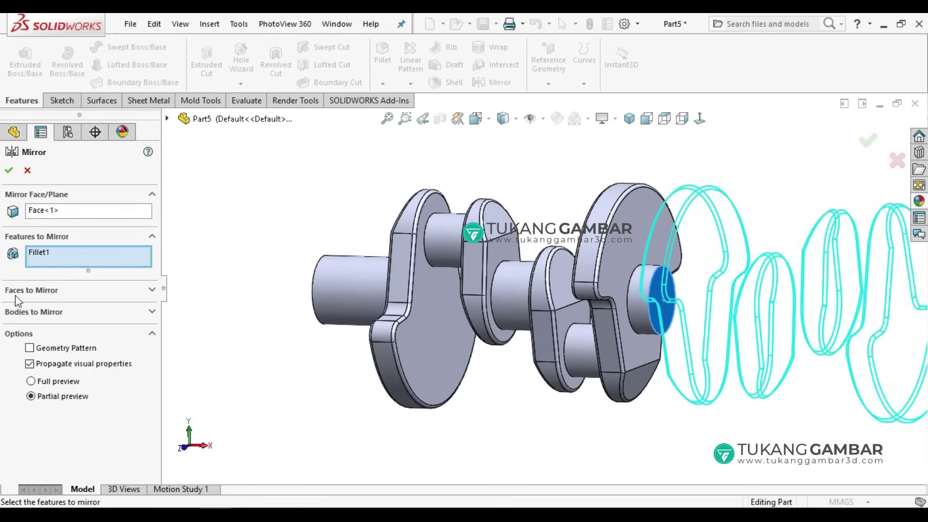
{"action": "left_click", "coordinate": [100, 313]}
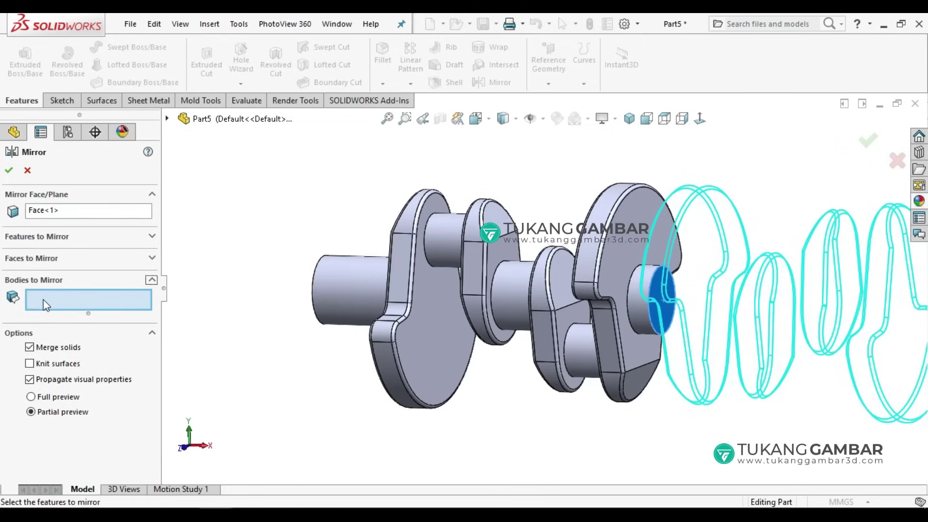
{"action": "left_click", "coordinate": [371, 293]}
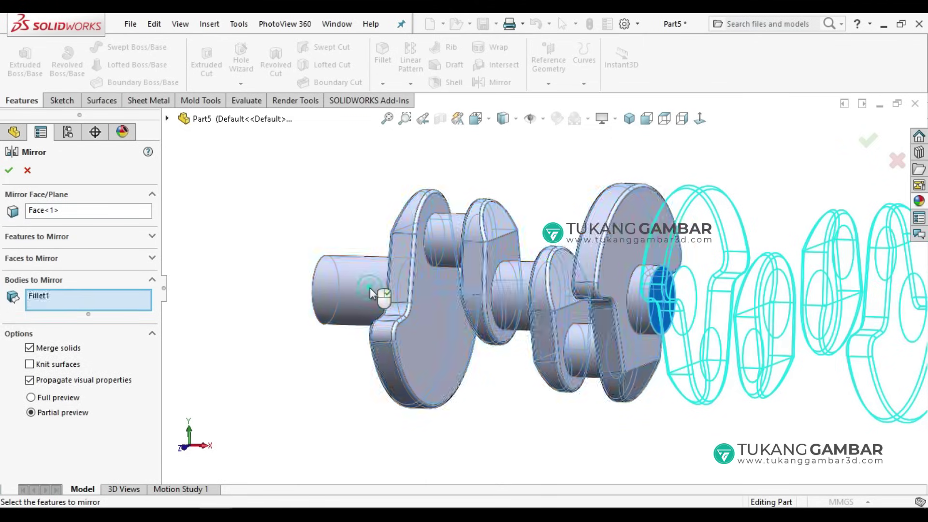
{"action": "left_click", "coordinate": [9, 171]}
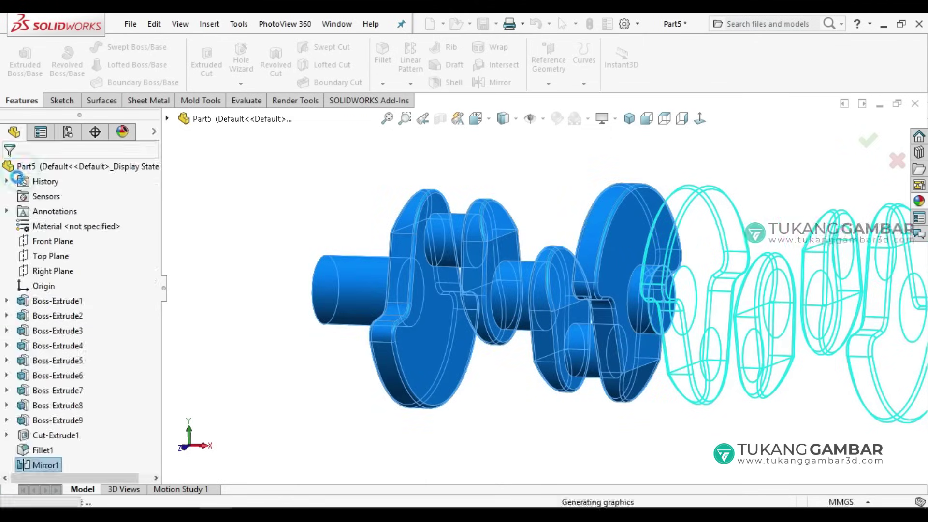
{"action": "key", "text": "f"}
{"action": "middle_click_drag", "start_coordinate": [378, 338], "coordinate": [592, 327]}
{"action": "mouse_move", "coordinate": [706, 284]}
{"action": "middle_mouse_down"}
{"action": "mouse_move", "coordinate": [590, 295]}
{"action": "mouse_move", "coordinate": [586, 332]}
{"action": "middle_mouse_up"}
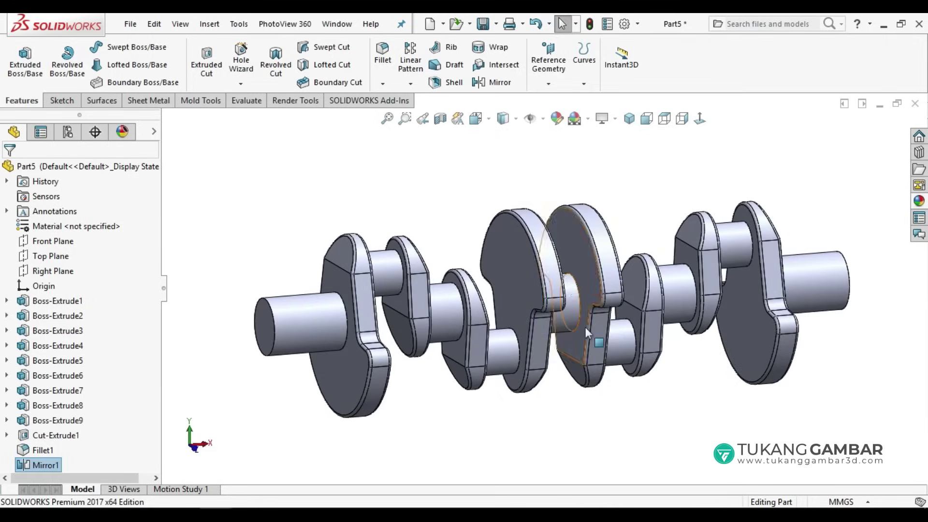
Save the part as 'Crank Shaft' in the Tutorial folder, then begin a new document.
{"action": "left_click", "coordinate": [481, 24]}
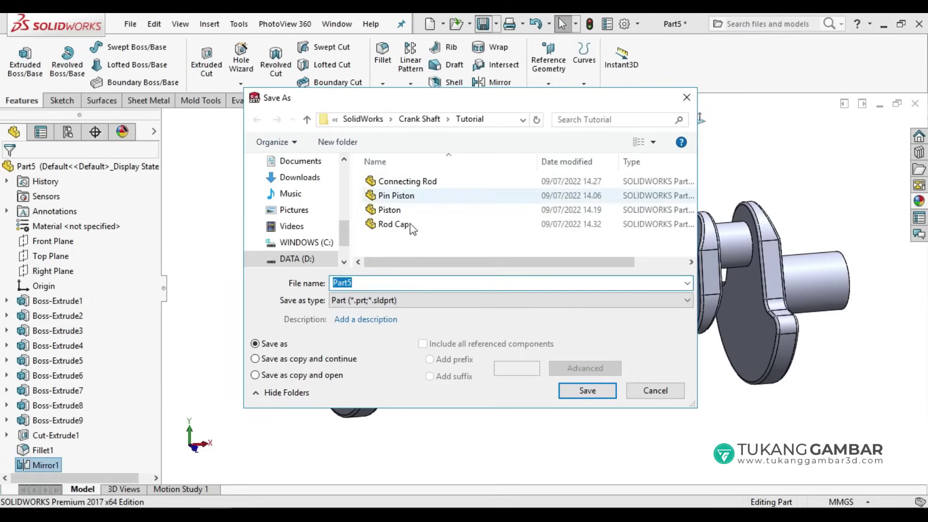
{"action": "type", "text": "C"}
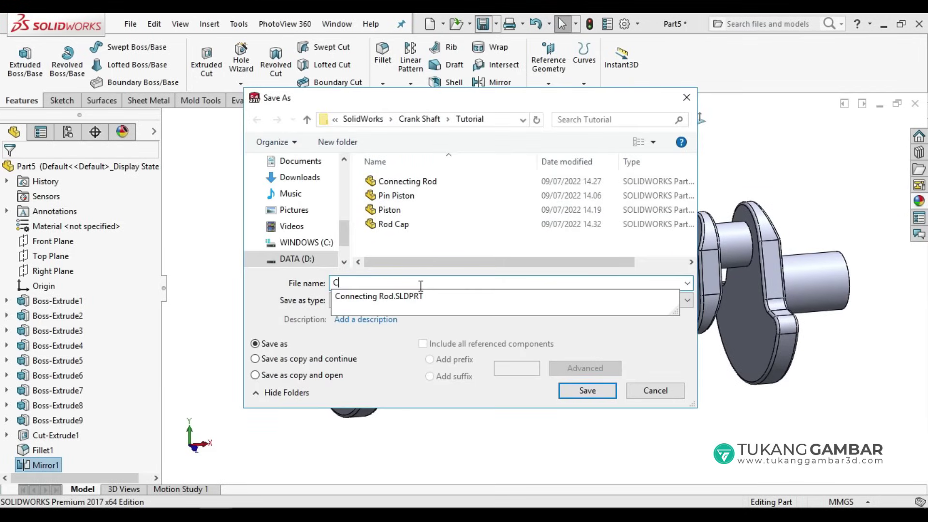
{"action": "type", "text": "rank Shaft"}
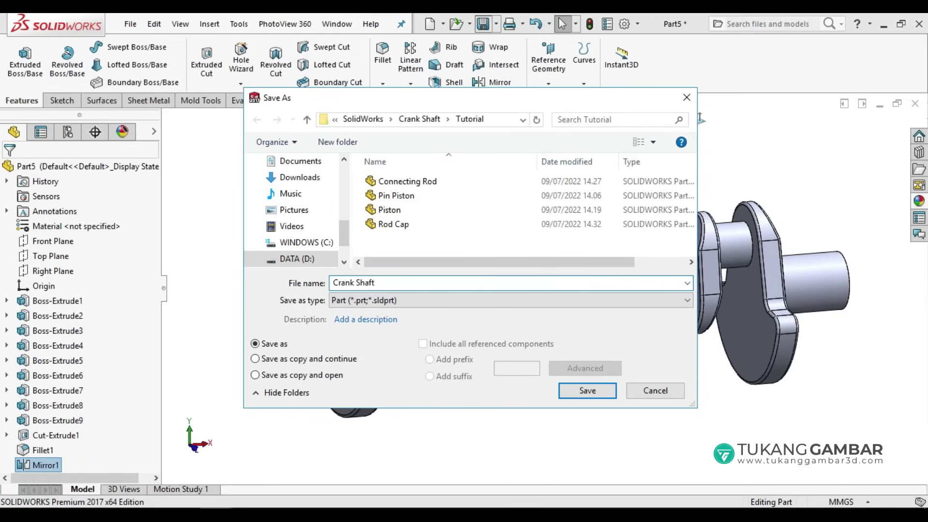
{"action": "key", "text": "Return"}
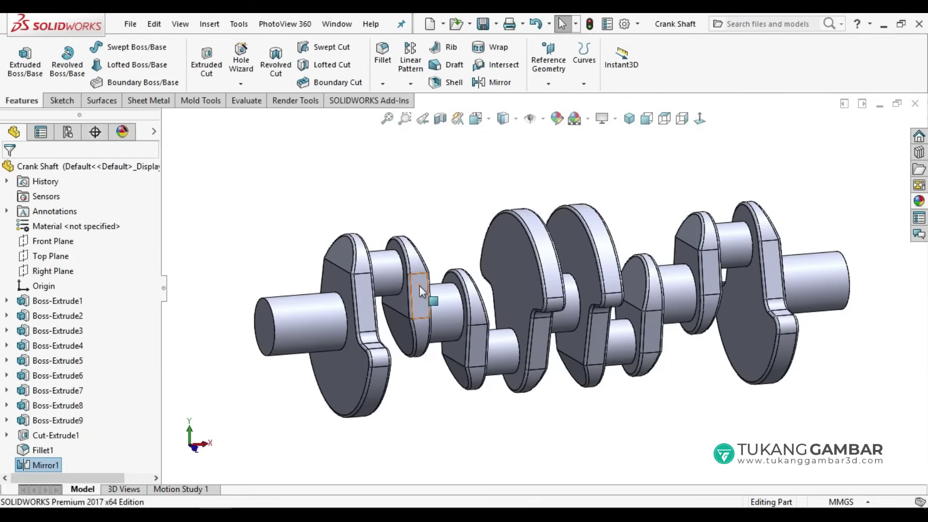
{"action": "left_click", "coordinate": [428, 26]}
Start a new assembly without inserting a component, and set a plain white viewport background.
{"action": "double_click", "coordinate": [476, 213]}
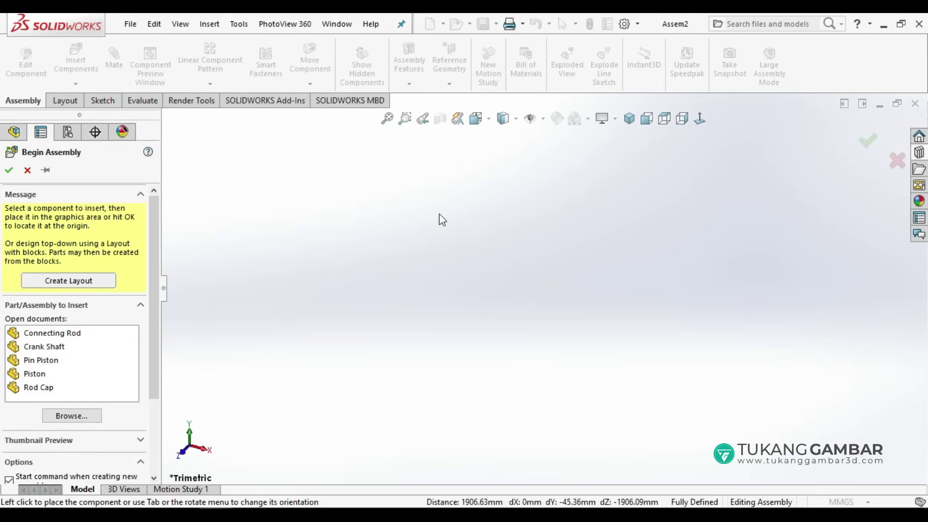
{"action": "left_click", "coordinate": [27, 170]}
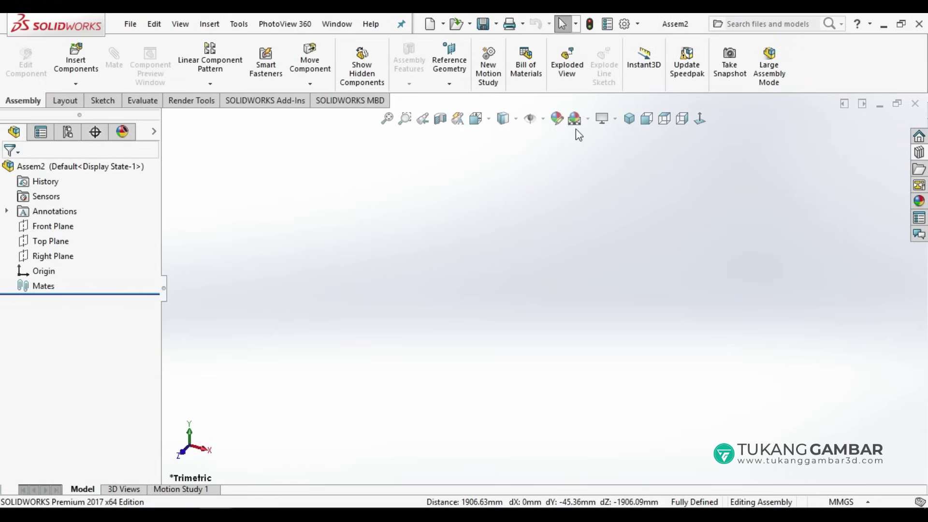
{"action": "left_click", "coordinate": [575, 119]}
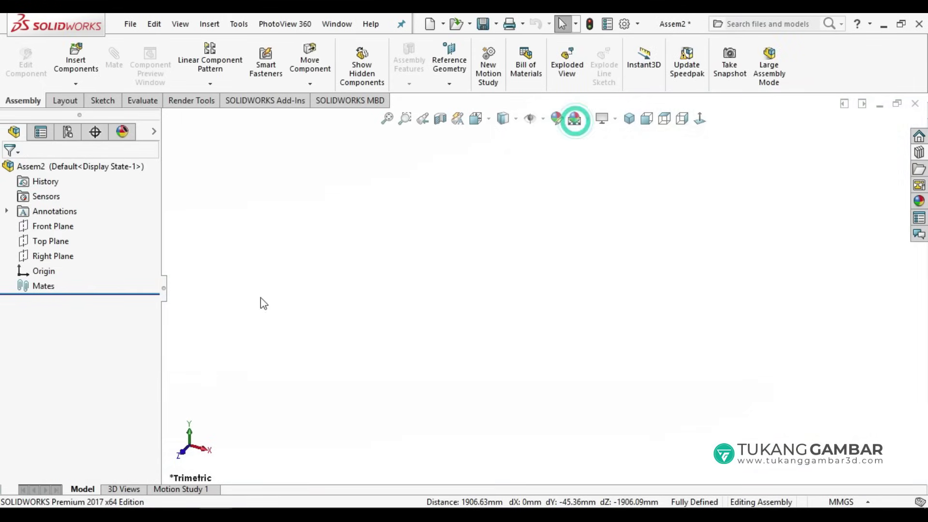
Sketch a horizontal centerline on the Front Plane running left from the origin, then exit the sketch.
{"action": "left_click", "coordinate": [51, 227]}
{"action": "left_click", "coordinate": [54, 209]}
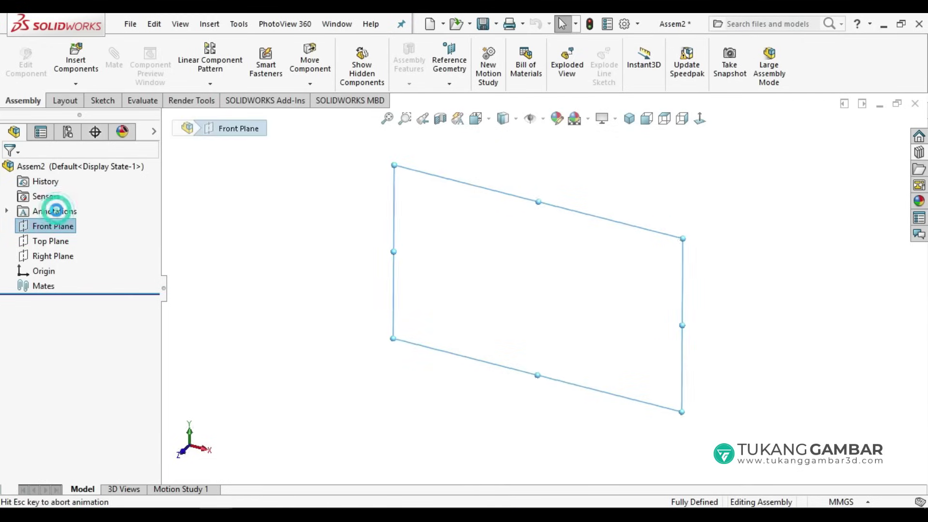
{"action": "left_click", "coordinate": [100, 47]}
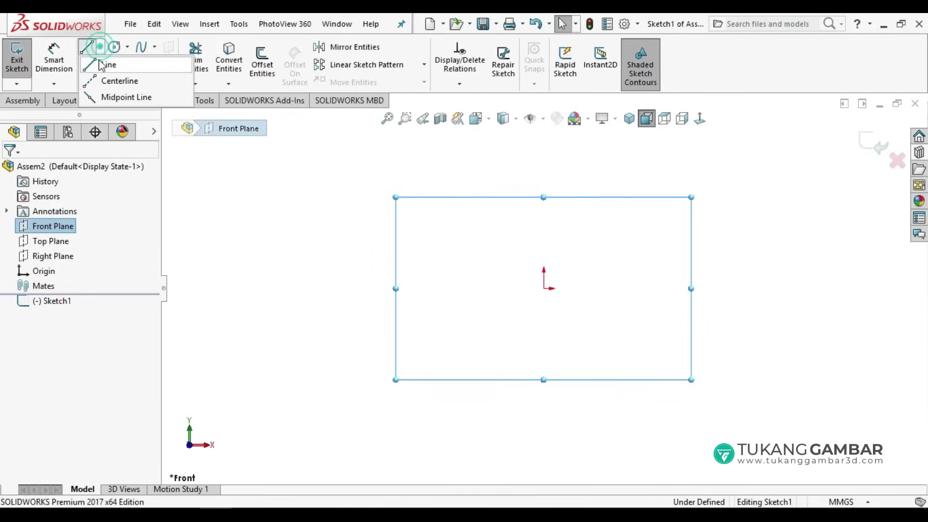
{"action": "left_click", "coordinate": [112, 79]}
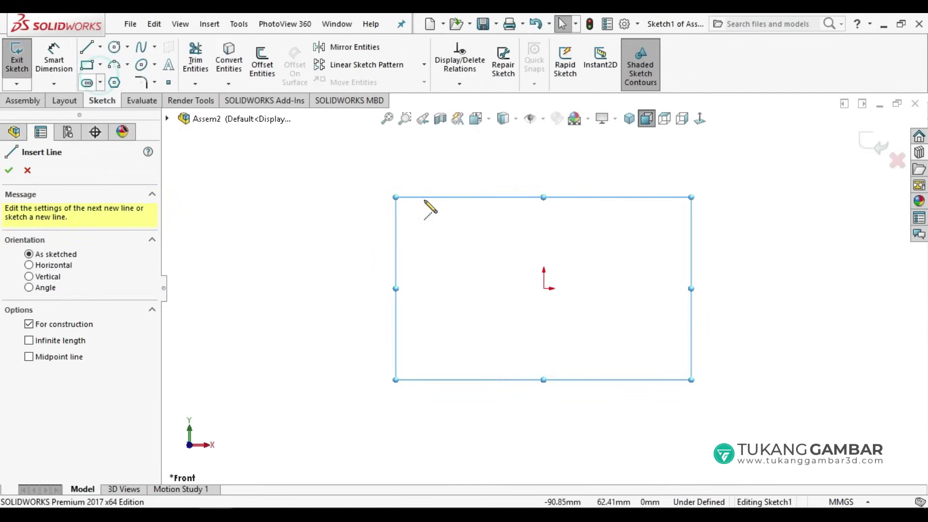
{"action": "left_click", "coordinate": [544, 289]}
{"action": "left_click", "coordinate": [327, 290]}
{"action": "right_click", "coordinate": [327, 290]}
{"action": "left_click", "coordinate": [334, 245]}
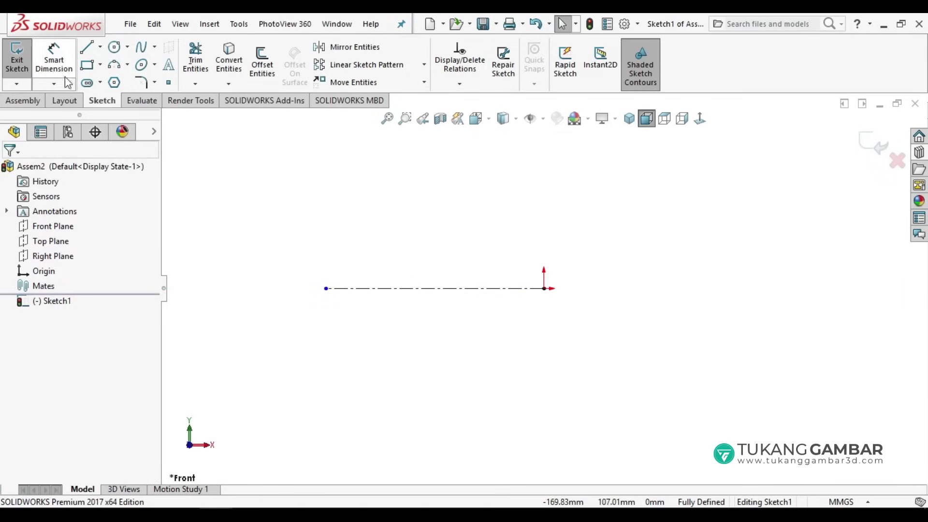
{"action": "left_click", "coordinate": [16, 61]}
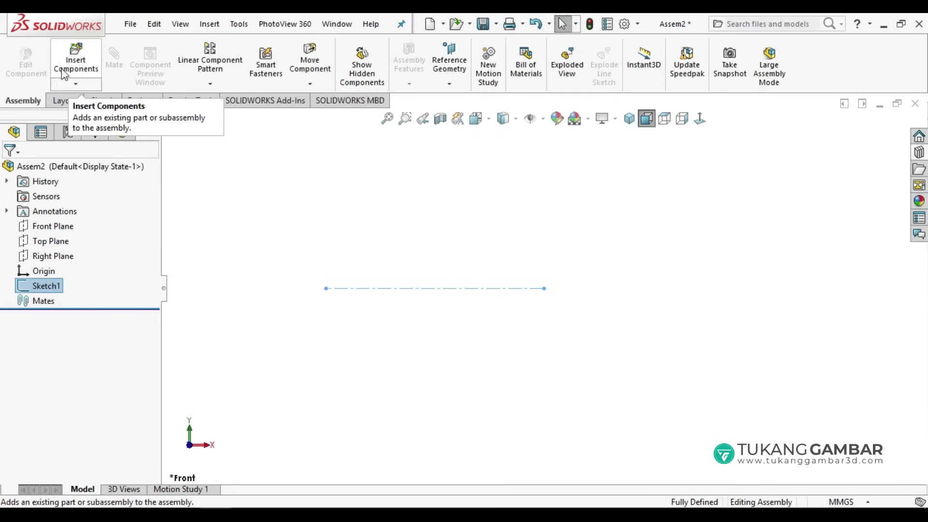
Insert the Crank Shaft part, float it, and drag it left of the origin.
{"action": "left_click", "coordinate": [77, 57]}
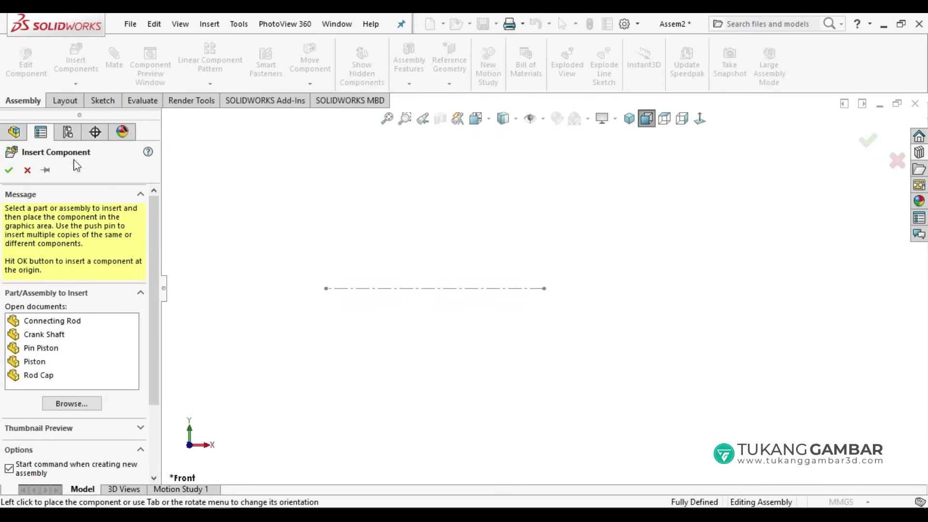
{"action": "left_click", "coordinate": [30, 337]}
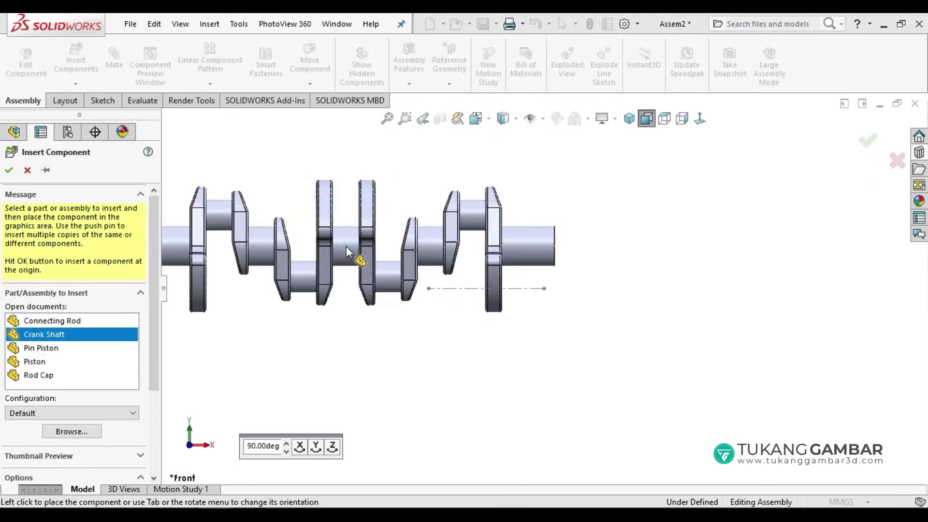
{"action": "left_click", "coordinate": [346, 246]}
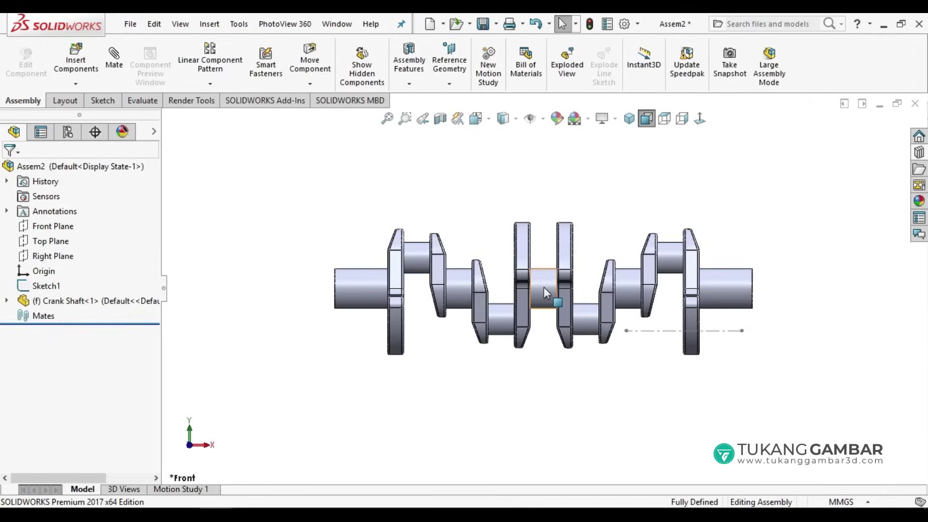
{"action": "left_click", "coordinate": [544, 287]}
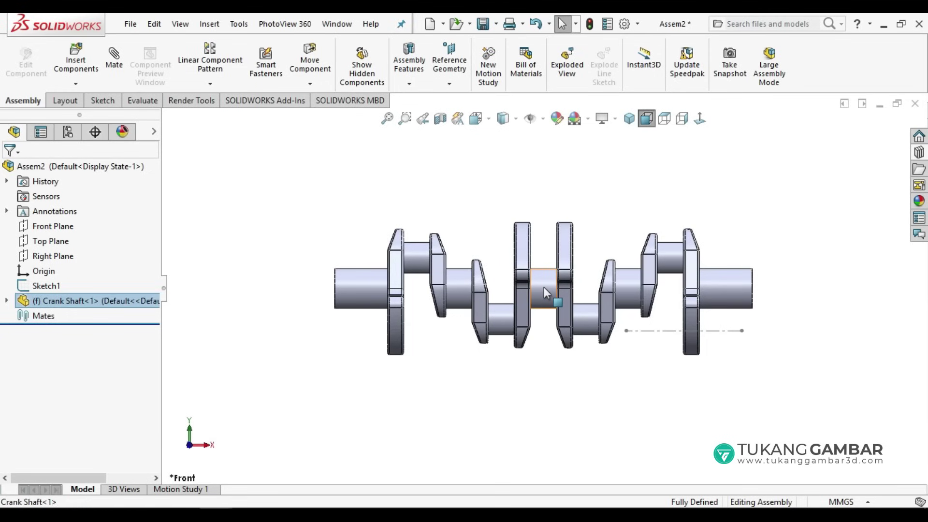
{"action": "right_click", "coordinate": [544, 287]}
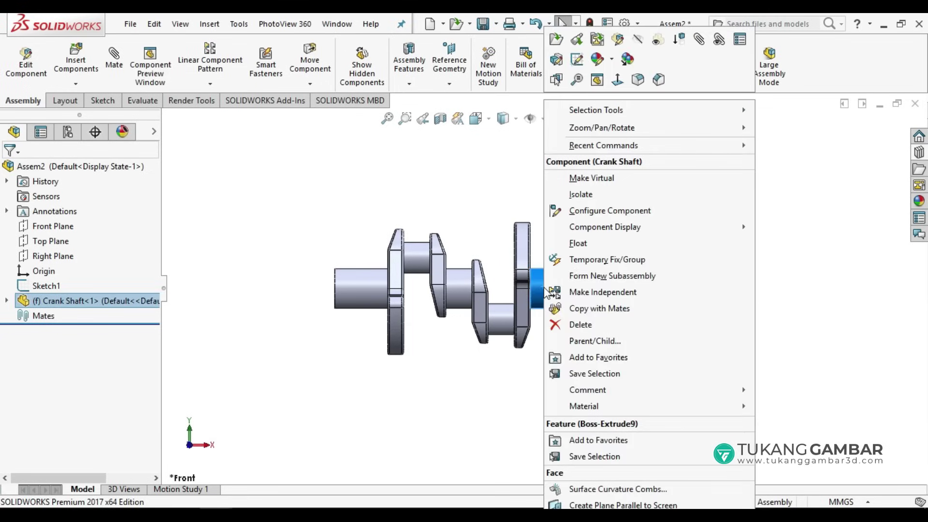
{"action": "left_click", "coordinate": [589, 246]}
{"action": "mouse_move", "coordinate": [534, 283]}
{"action": "left_mouse_down"}
{"action": "mouse_move", "coordinate": [402, 265]}
{"action": "mouse_move", "coordinate": [387, 282]}
{"action": "left_mouse_up"}
{"action": "left_click", "coordinate": [450, 216]}
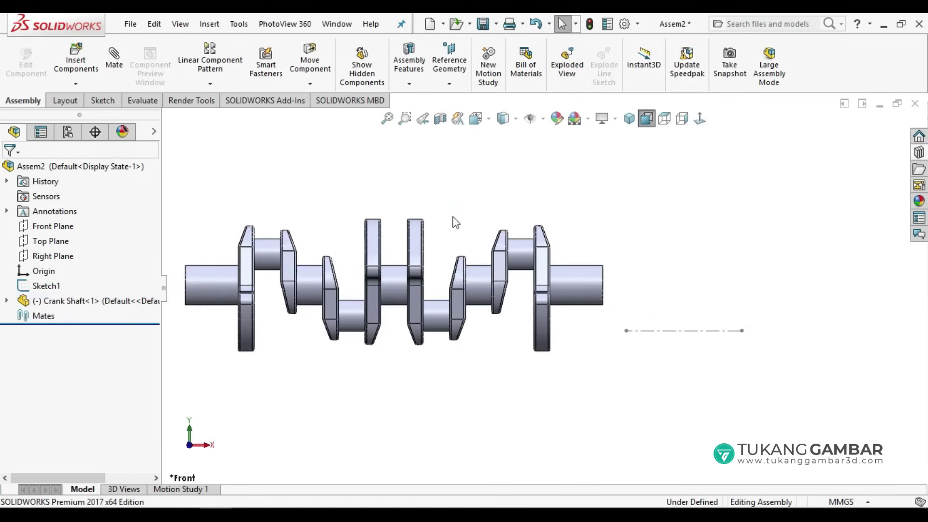
Mate the crankshaft's end journal face concentric with the sketch centerline.
{"action": "left_click", "coordinate": [106, 62]}
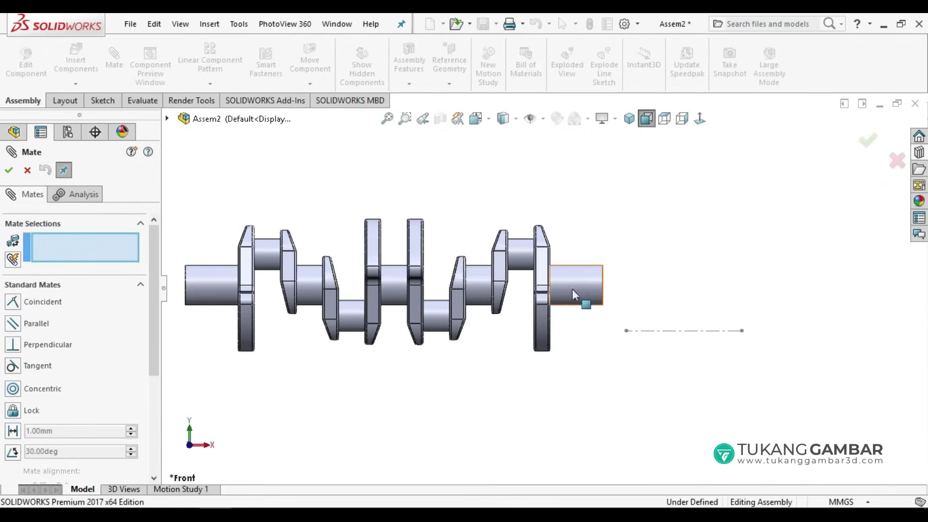
{"action": "left_click", "coordinate": [577, 275]}
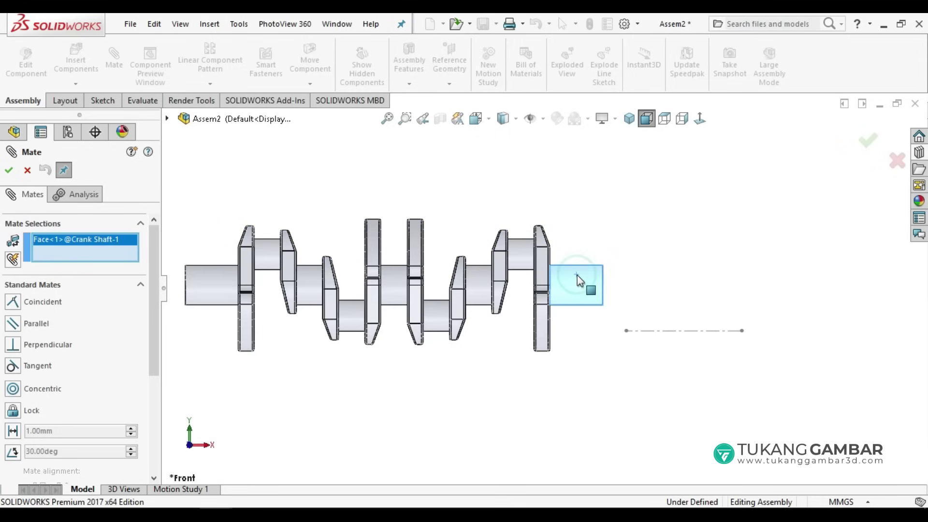
{"action": "left_click", "coordinate": [699, 332]}
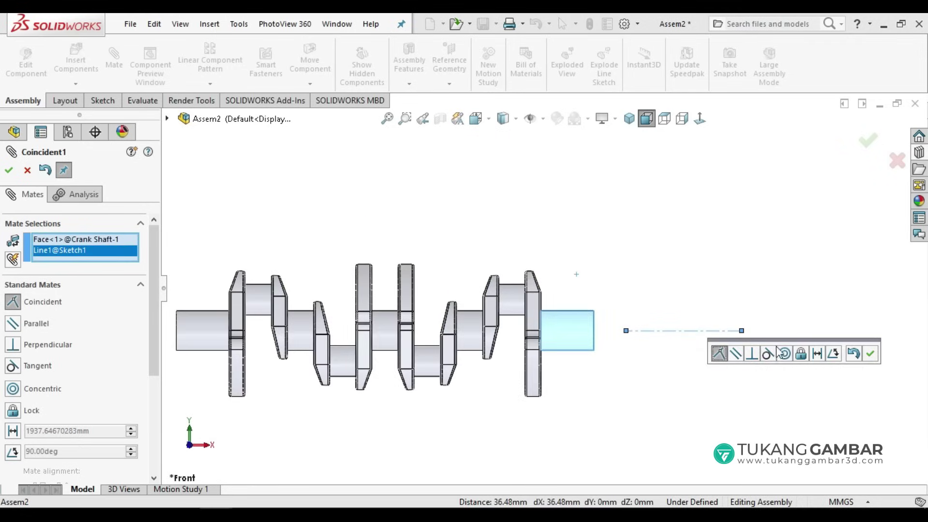
{"action": "left_click", "coordinate": [785, 354]}
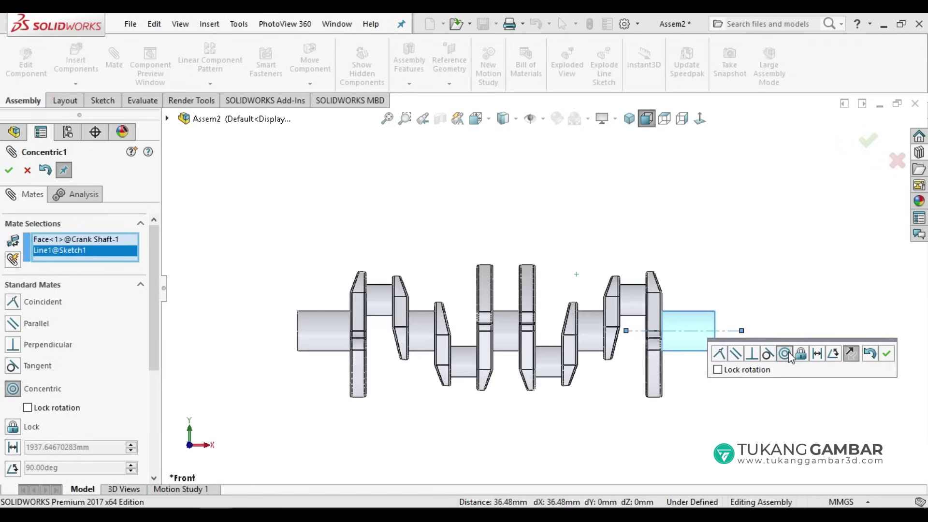
{"action": "left_click", "coordinate": [889, 355]}
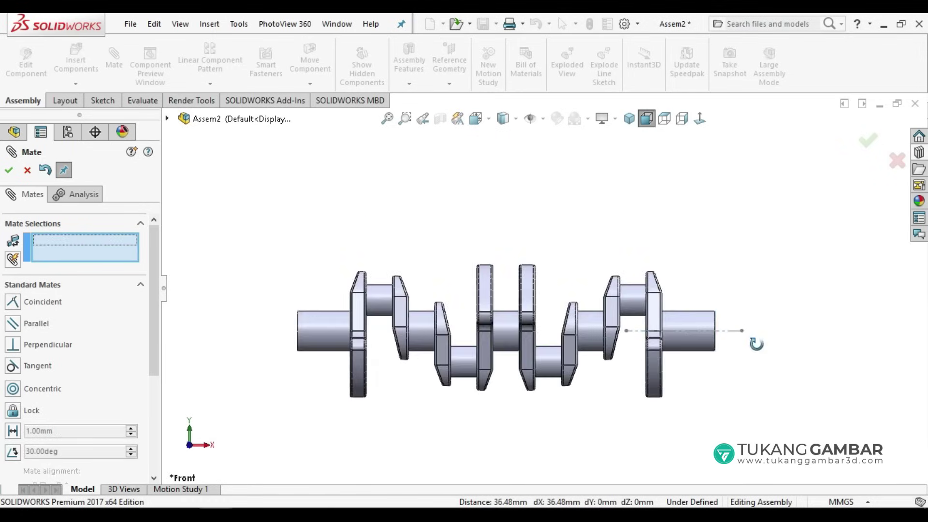
Mate the shaft's flat end face coincident with the centerline's endpoint and close the mate manager.
{"action": "middle_click_drag", "start_coordinate": [757, 344], "coordinate": [719, 369]}
{"action": "scroll", "coordinate": [629, 382], "scroll_direction": "down", "scroll_amount": 4}
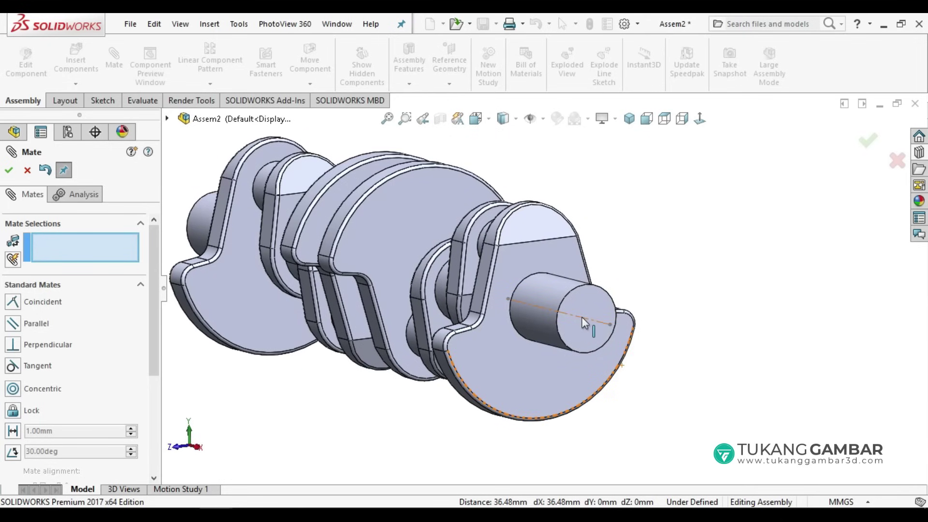
{"action": "left_click", "coordinate": [583, 311]}
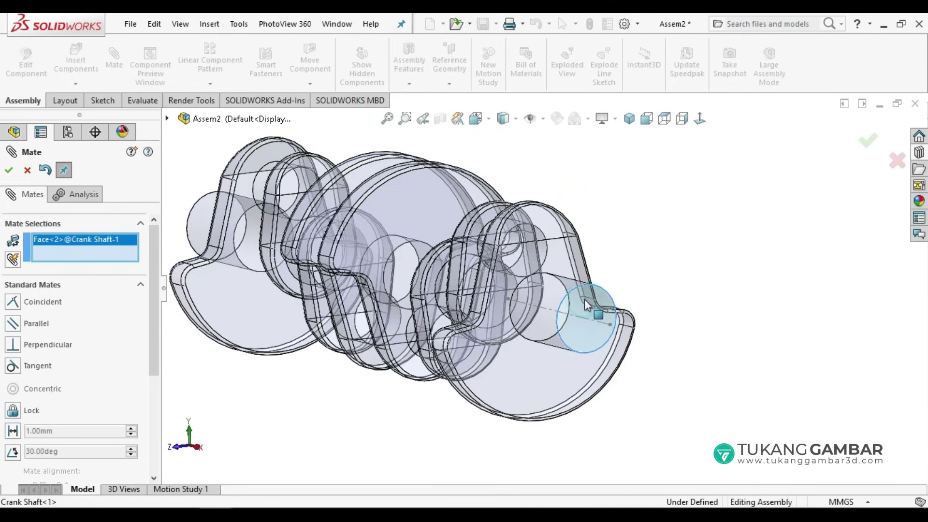
{"action": "left_click", "coordinate": [609, 325]}
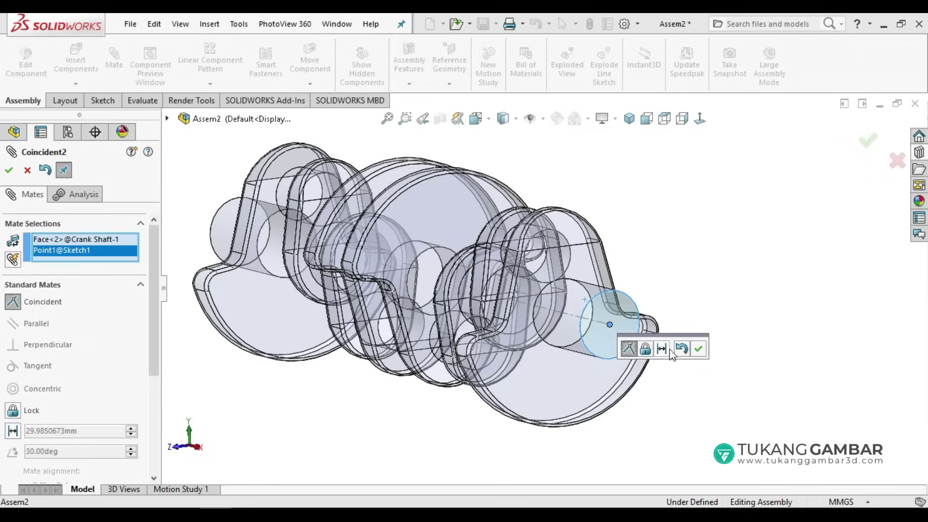
{"action": "left_click", "coordinate": [698, 351]}
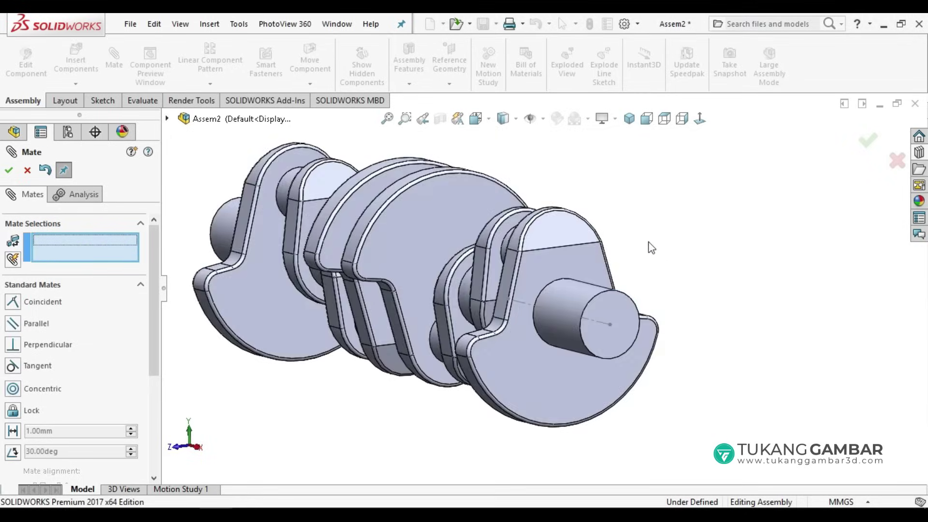
{"action": "left_click", "coordinate": [13, 171]}
{"action": "scroll", "coordinate": [517, 343], "scroll_direction": "down", "scroll_amount": 3}
{"action": "middle_click_drag", "start_coordinate": [539, 320], "coordinate": [567, 326]}
Hide Sketch1 and drag the Crank Shaft to spin it about its concentric axis.
{"action": "right_click", "coordinate": [627, 287]}
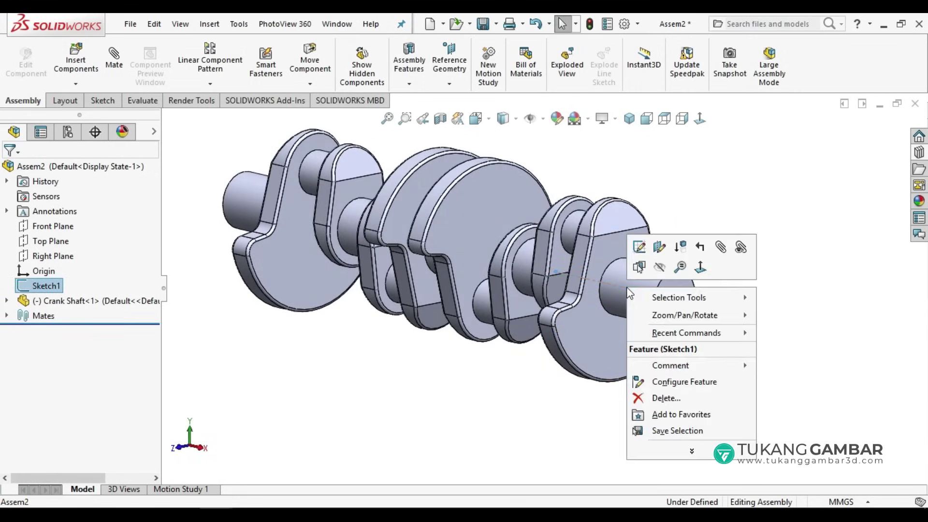
{"action": "left_click", "coordinate": [660, 270]}
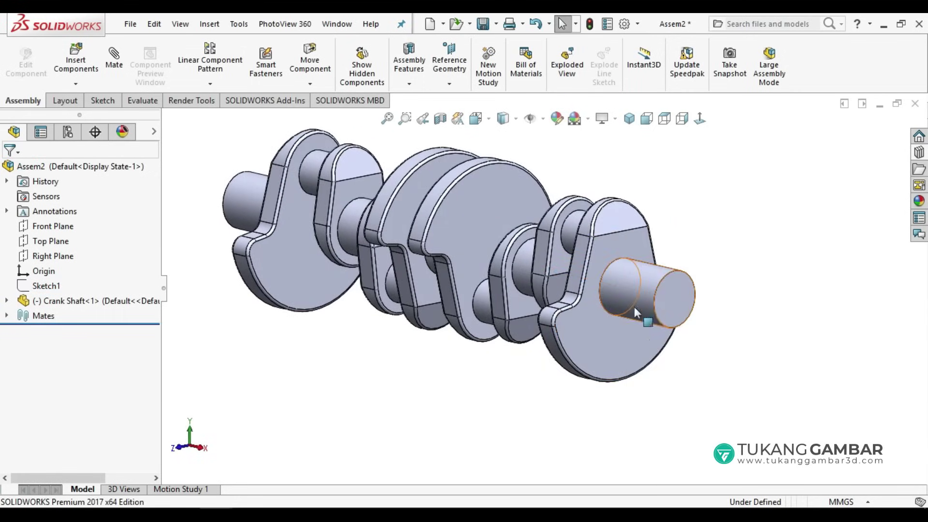
{"action": "scroll", "coordinate": [541, 300], "scroll_direction": "up", "scroll_amount": 3}
{"action": "middle_click_drag", "start_coordinate": [500, 300], "coordinate": [512, 264]}
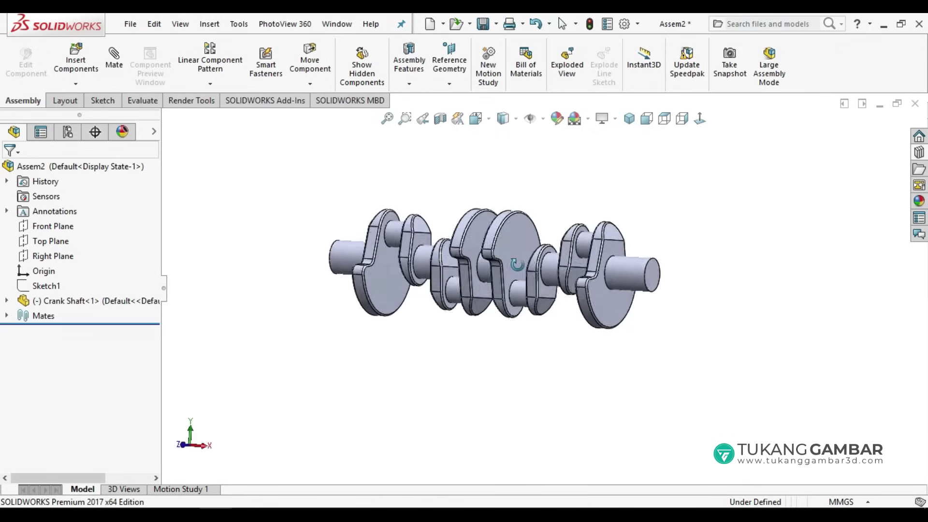
{"action": "left_click", "coordinate": [513, 264]}
{"action": "mouse_move", "coordinate": [471, 248]}
{"action": "left_mouse_down"}
{"action": "mouse_move", "coordinate": [353, 356]}
{"action": "mouse_move", "coordinate": [490, 239]}
{"action": "left_mouse_up"}
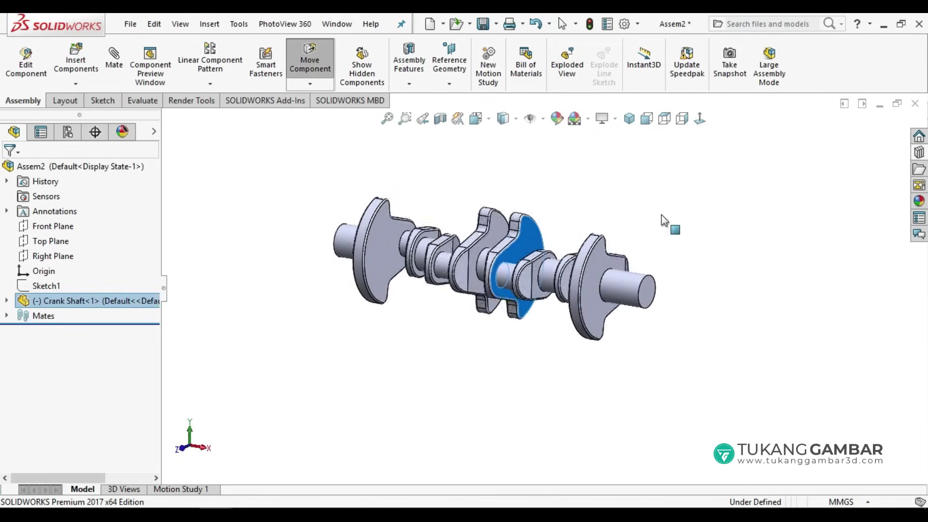
{"action": "left_click", "coordinate": [440, 352]}
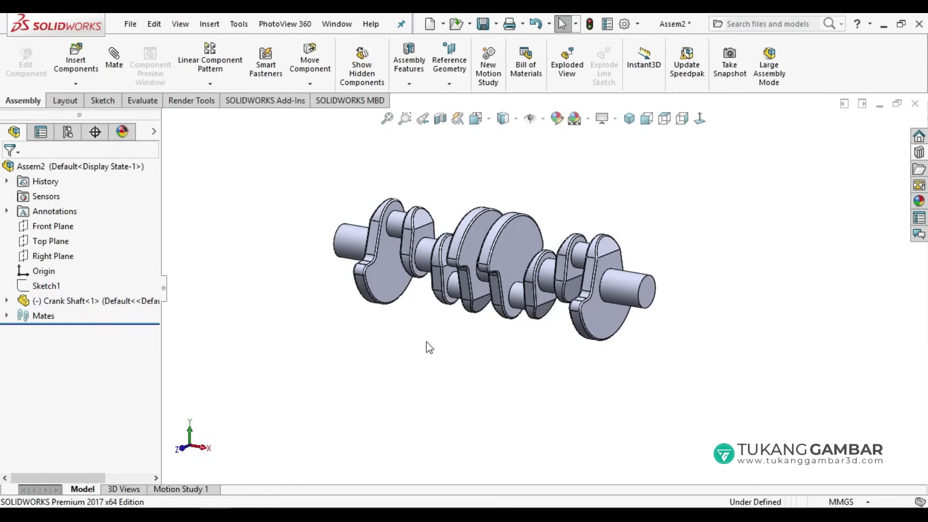
Insert Connecting Rod, Pin Piston, Piston and Rod Cap, placing each to the right of the crankshaft.
{"action": "left_click", "coordinate": [81, 57]}
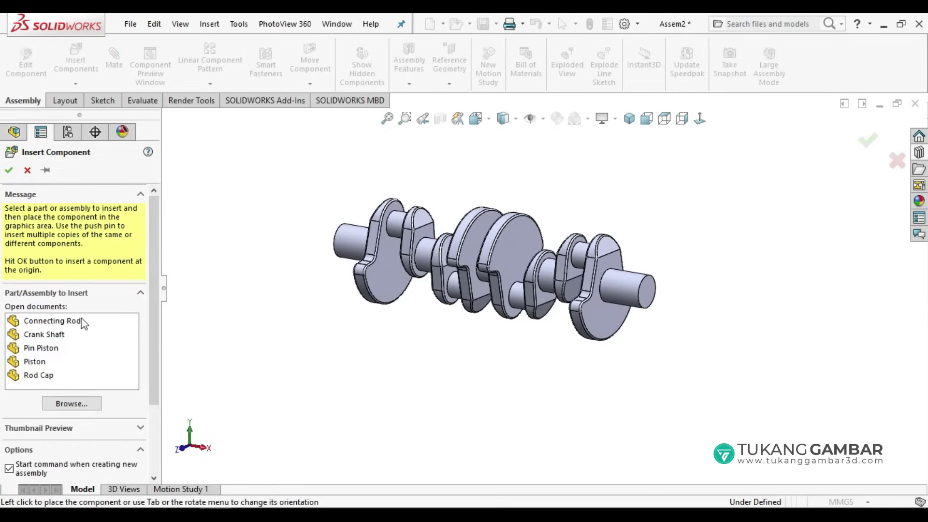
{"action": "left_click", "coordinate": [83, 323]}
{"action": "left_click", "coordinate": [51, 348], "text": "ctrl"}
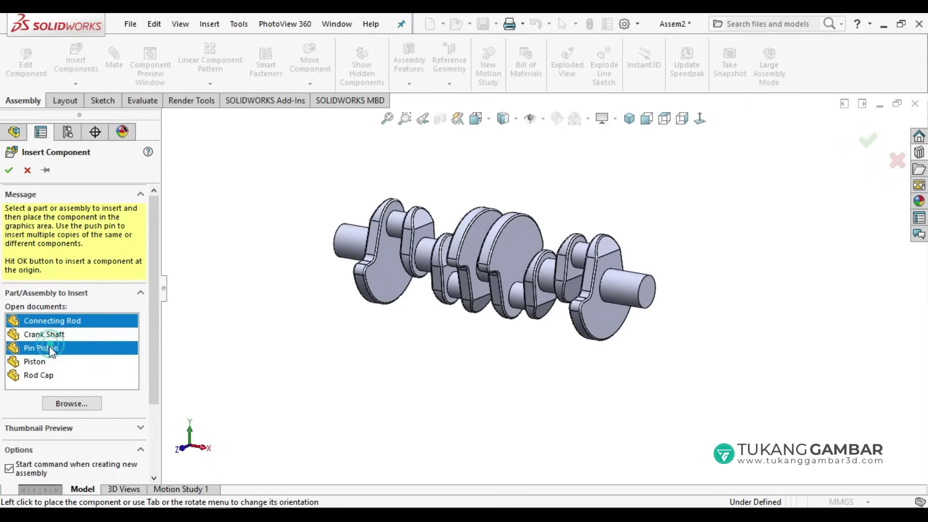
{"action": "left_click", "coordinate": [40, 377], "text": "ctrl"}
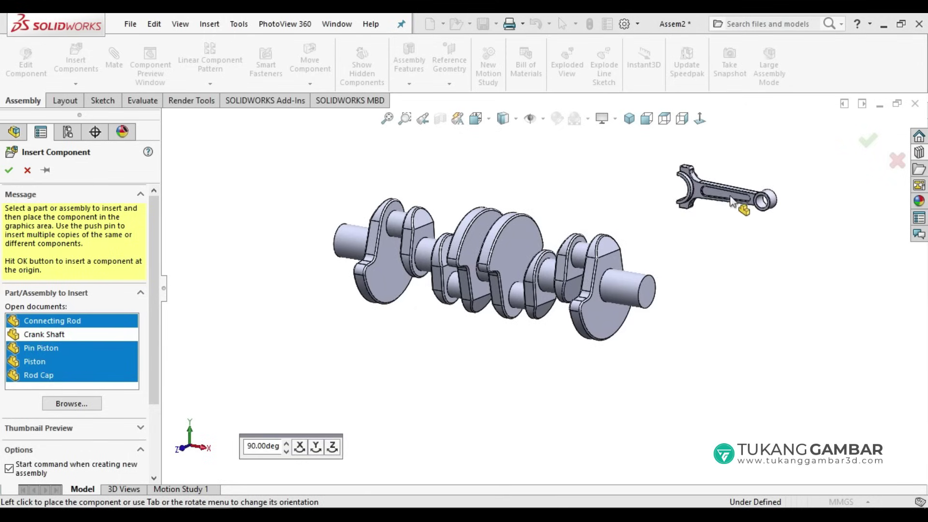
{"action": "left_click", "coordinate": [764, 243]}
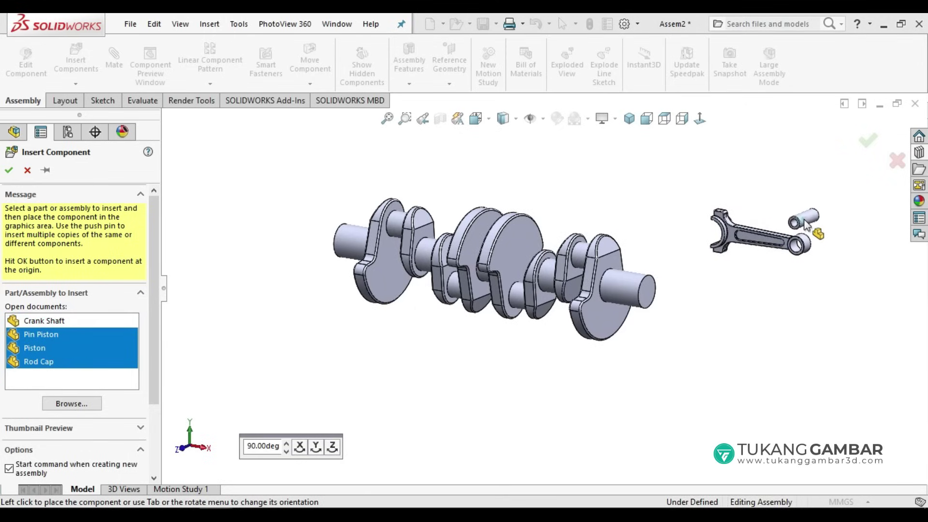
{"action": "left_click", "coordinate": [832, 218]}
{"action": "left_click", "coordinate": [820, 227]}
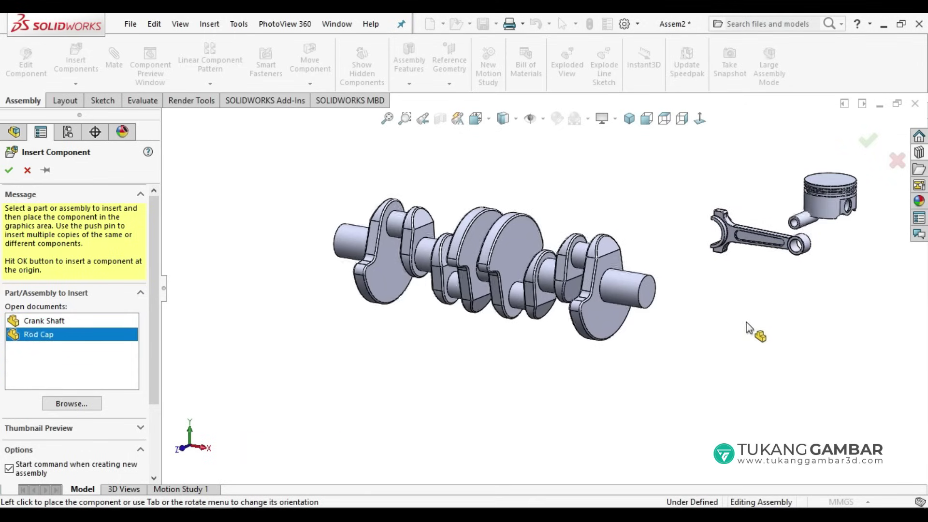
{"action": "left_click", "coordinate": [768, 314]}
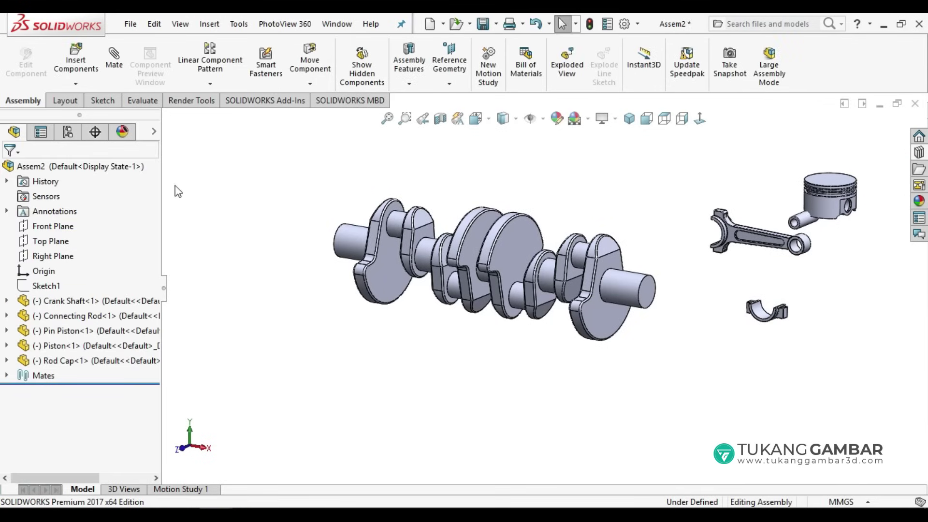
{"action": "scroll", "coordinate": [532, 264], "scroll_direction": "up", "scroll_amount": 3}
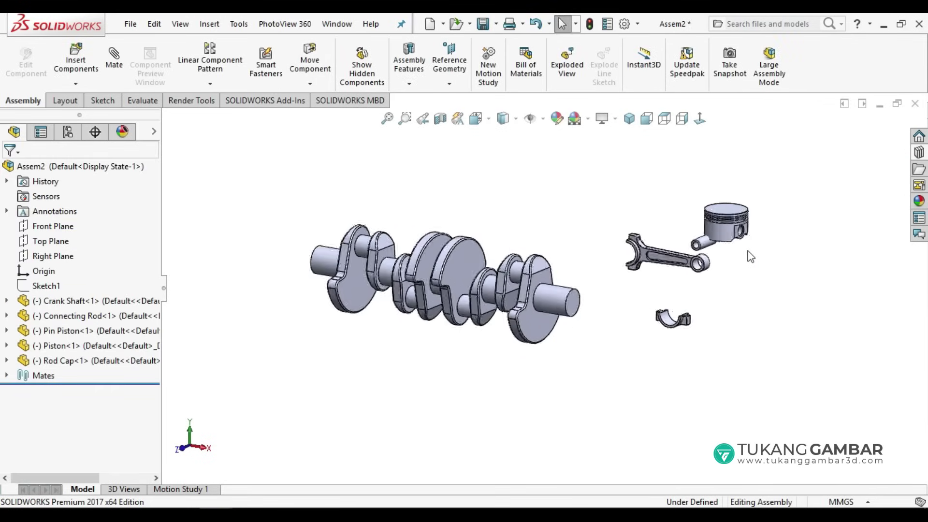
{"action": "scroll", "coordinate": [682, 269], "scroll_direction": "down", "scroll_amount": 5}
{"action": "scroll", "coordinate": [648, 284], "scroll_direction": "down", "scroll_amount": 1}
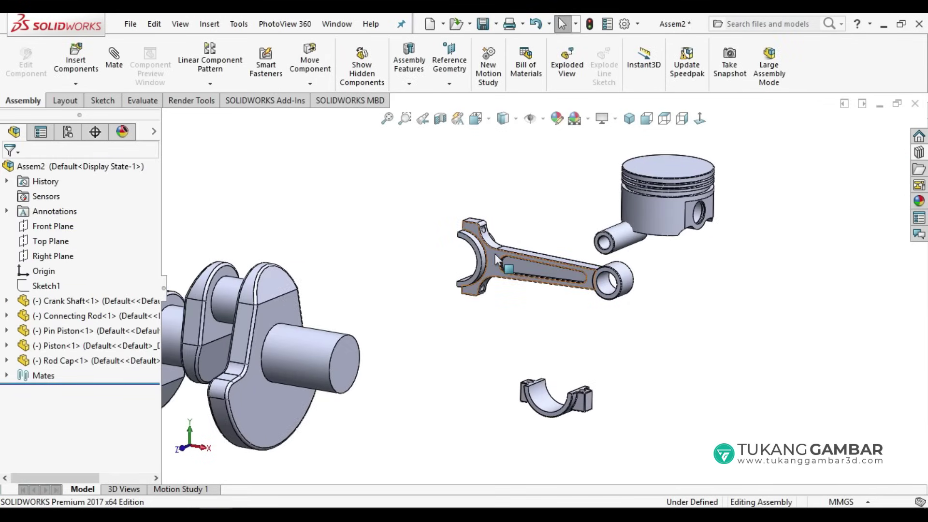
Rotate the connecting rod upright with the Move with Triad handle.
{"action": "right_click", "coordinate": [494, 254]}
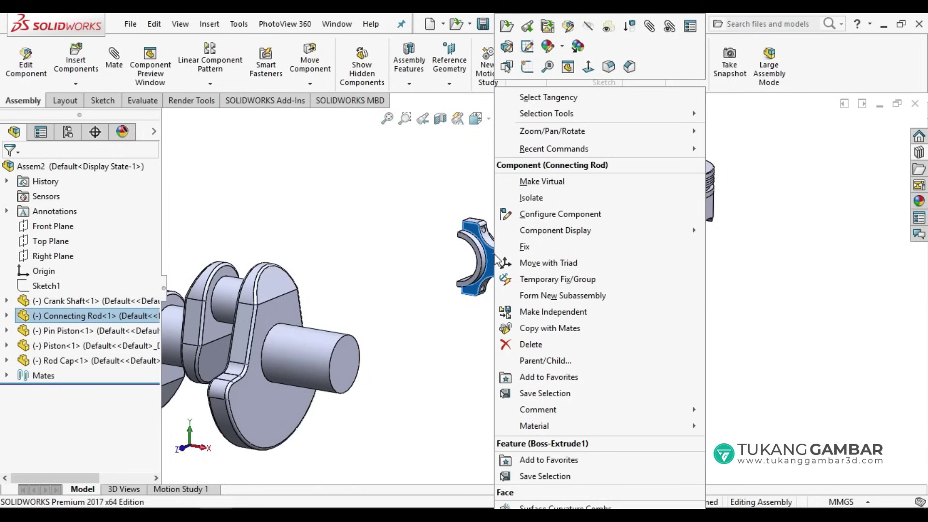
{"action": "left_click", "coordinate": [505, 262]}
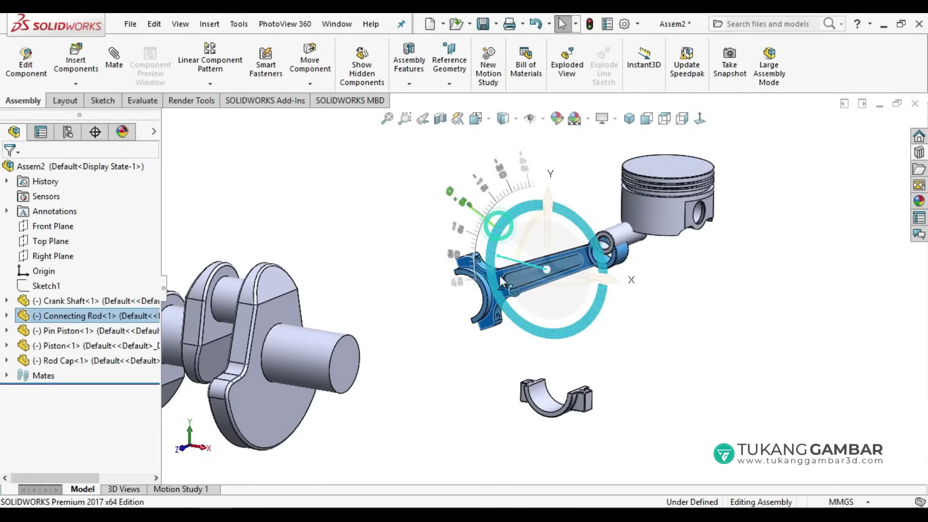
{"action": "left_click_drag", "start_coordinate": [501, 280], "coordinate": [522, 336]}
{"action": "left_click", "coordinate": [631, 324]}
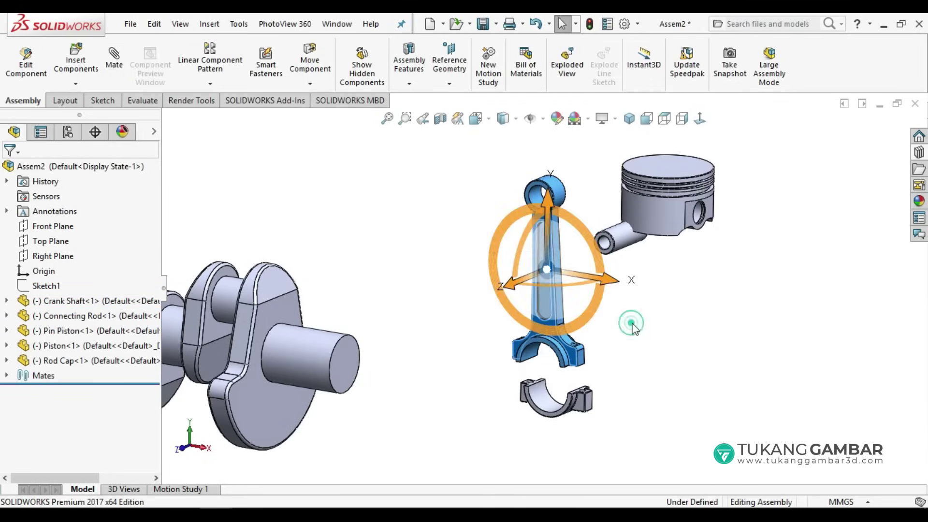
Rotate the piston about its vertical axis with the triad so its pin hole faces the rod.
{"action": "left_click", "coordinate": [665, 210]}
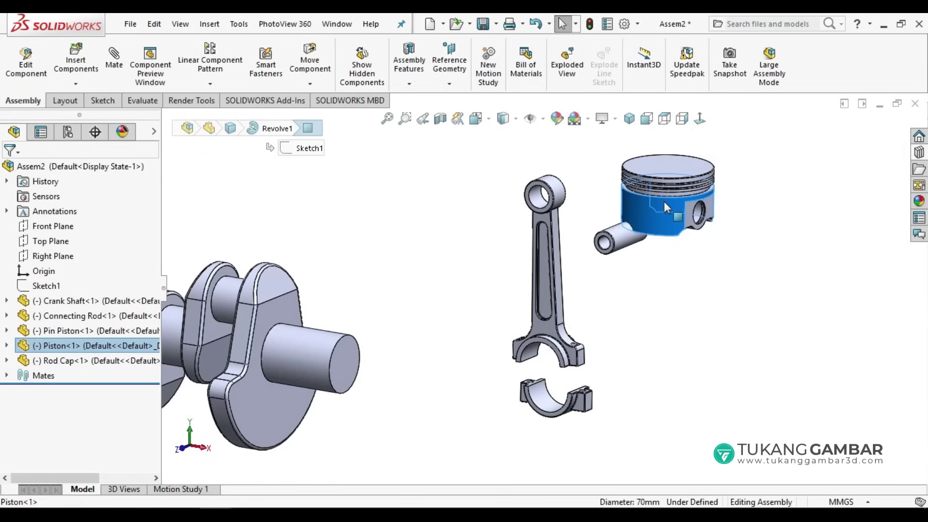
{"action": "right_click", "coordinate": [664, 201]}
{"action": "left_click", "coordinate": [696, 240]}
{"action": "left_click_drag", "start_coordinate": [696, 240], "coordinate": [550, 209]}
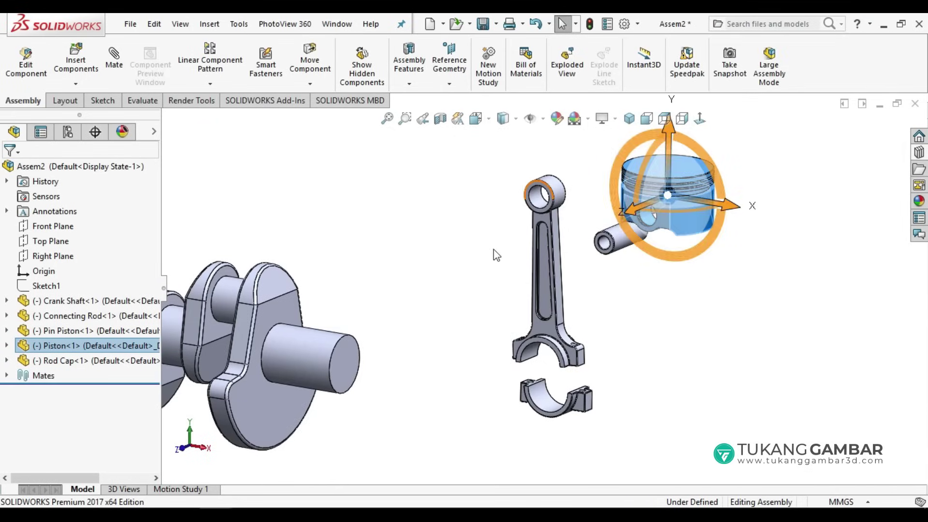
{"action": "left_click", "coordinate": [480, 256]}
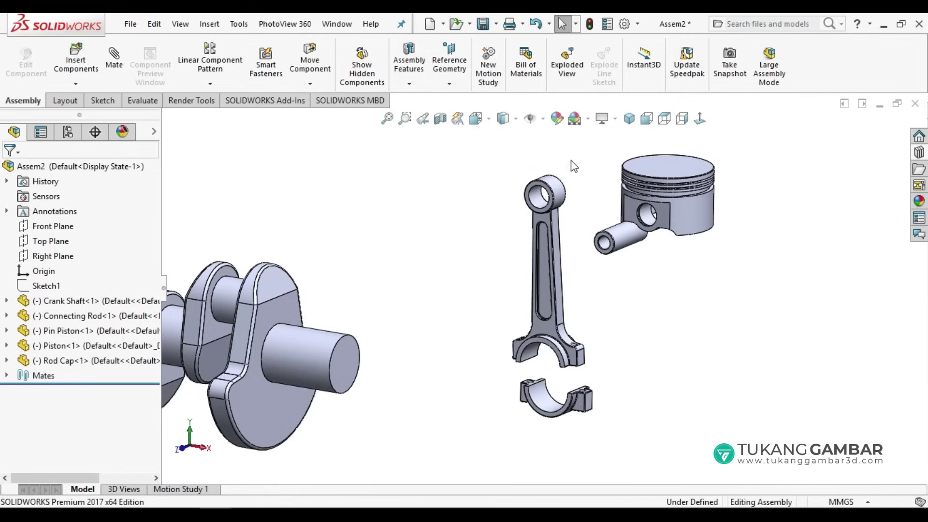
{"action": "scroll", "coordinate": [574, 165], "scroll_direction": "down", "scroll_amount": 3}
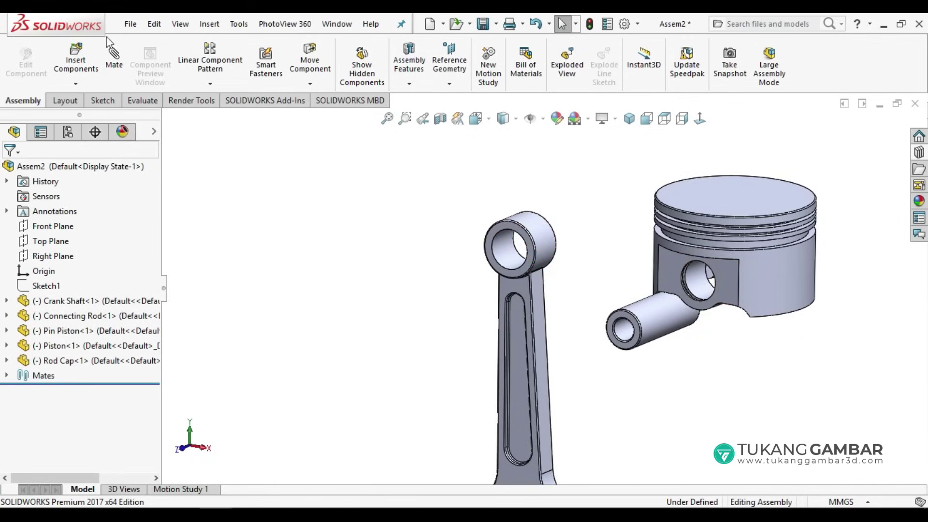
Using multiple-mate mode on the rod's small-end bore, make the pin and piston pin hole concentric with it.
{"action": "left_click", "coordinate": [112, 53]}
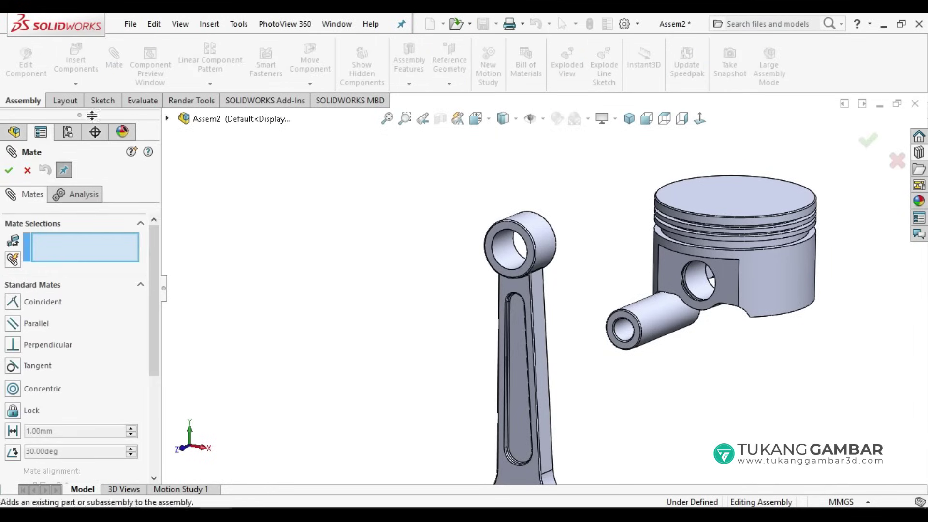
{"action": "left_click", "coordinate": [14, 260]}
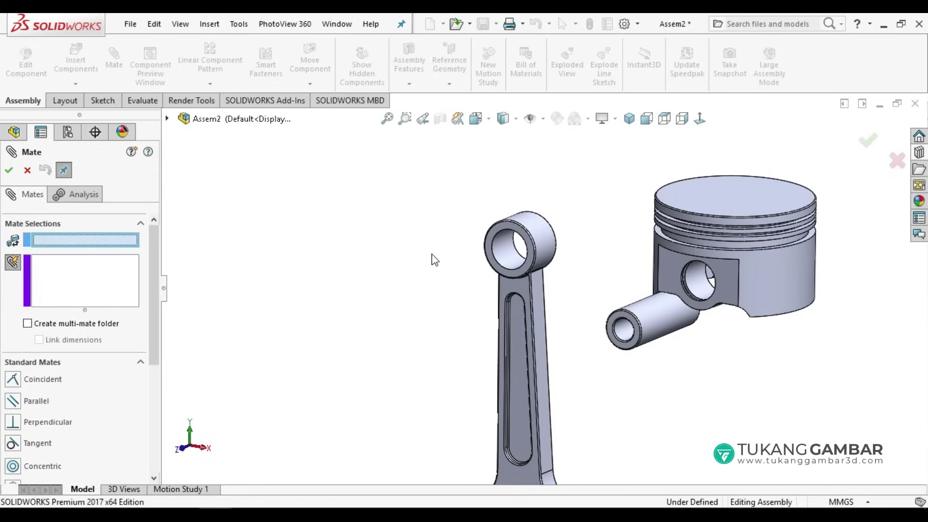
{"action": "left_click", "coordinate": [498, 248]}
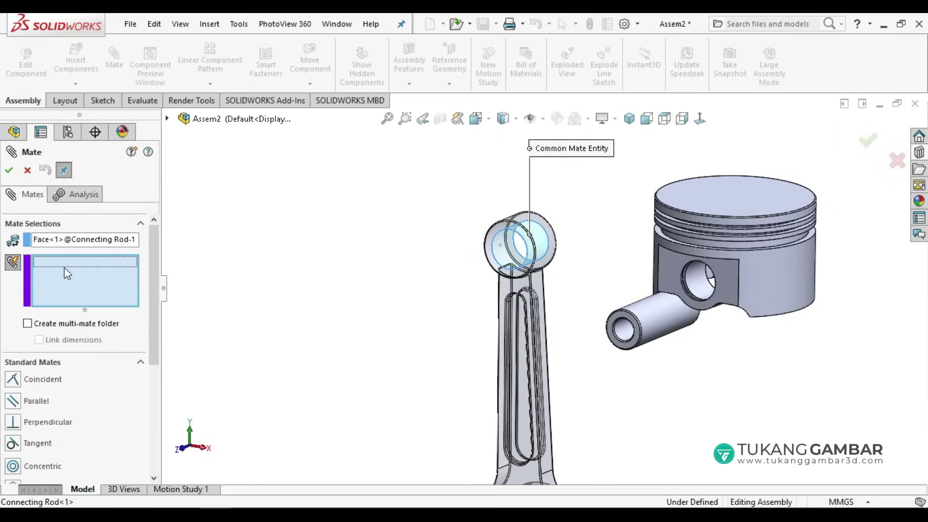
{"action": "left_click", "coordinate": [663, 319]}
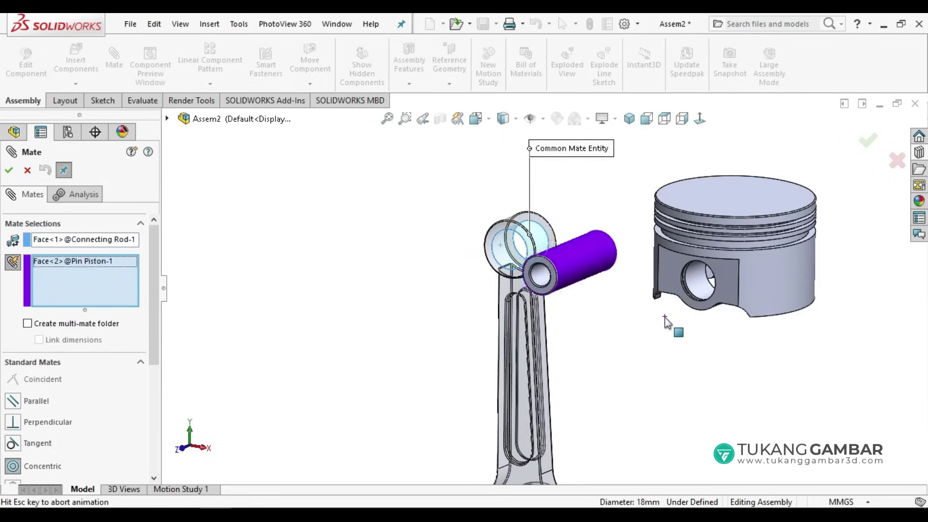
{"action": "left_click", "coordinate": [699, 278]}
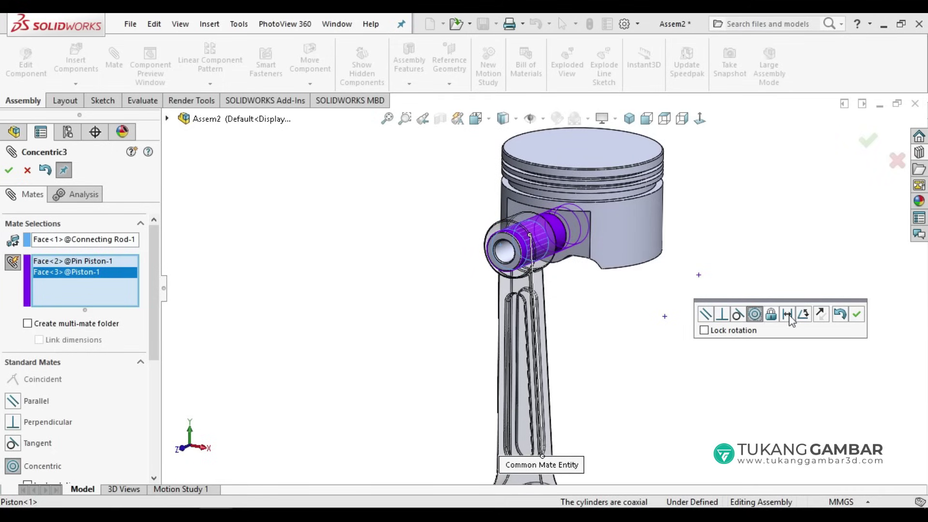
{"action": "left_click", "coordinate": [857, 317]}
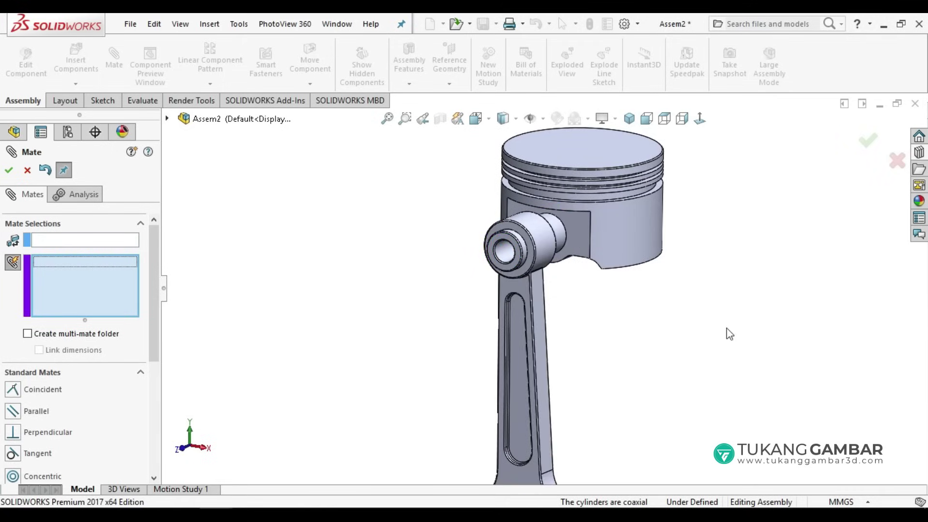
{"action": "mouse_move", "coordinate": [586, 319]}
{"action": "middle_mouse_down"}
{"action": "mouse_move", "coordinate": [551, 319]}
{"action": "mouse_move", "coordinate": [568, 242]}
{"action": "middle_mouse_up"}
{"action": "mouse_move", "coordinate": [460, 261]}
{"action": "middle_mouse_down"}
{"action": "mouse_move", "coordinate": [361, 265]}
{"action": "mouse_move", "coordinate": [400, 302]}
{"action": "middle_mouse_up"}
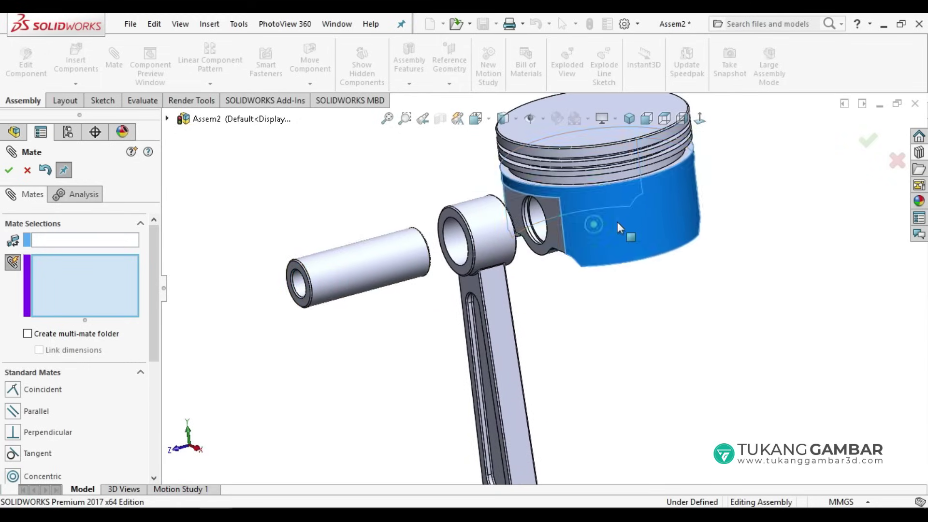
{"action": "middle_click_drag", "start_coordinate": [621, 228], "coordinate": [665, 296]}
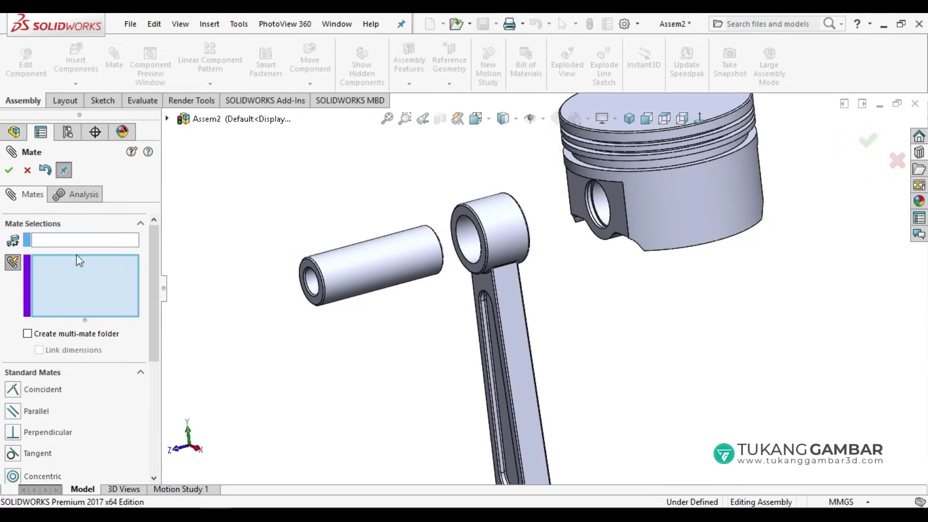
Start an advanced Width mate using both side faces of the rod's small end as width references.
{"action": "left_click", "coordinate": [13, 263]}
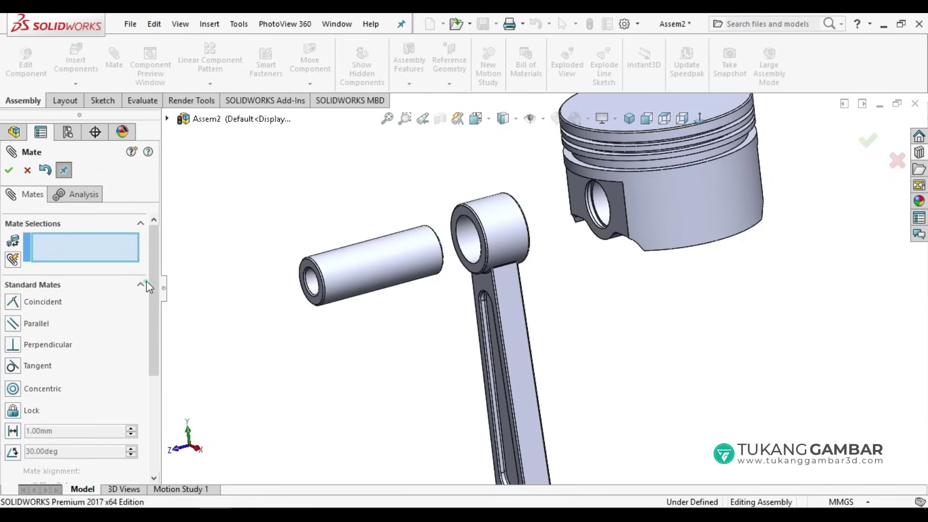
{"action": "left_click", "coordinate": [142, 284]}
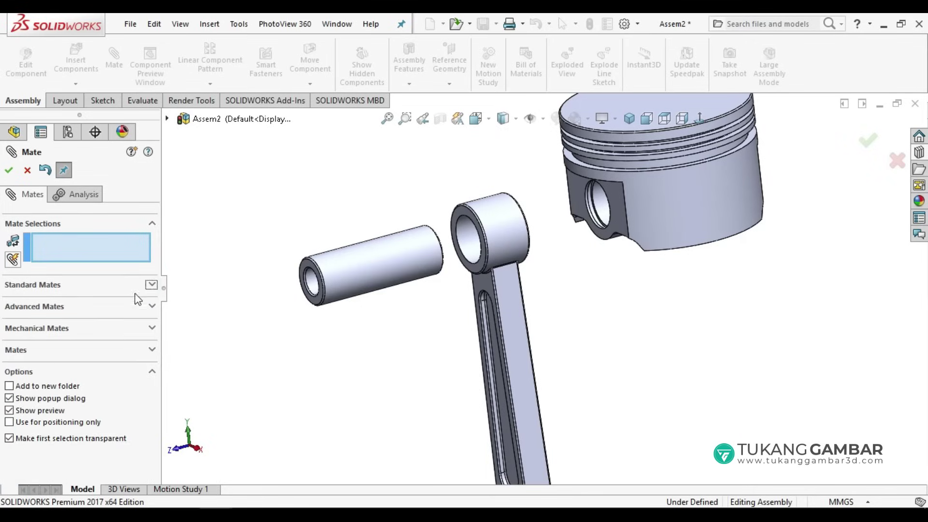
{"action": "left_click", "coordinate": [153, 306]}
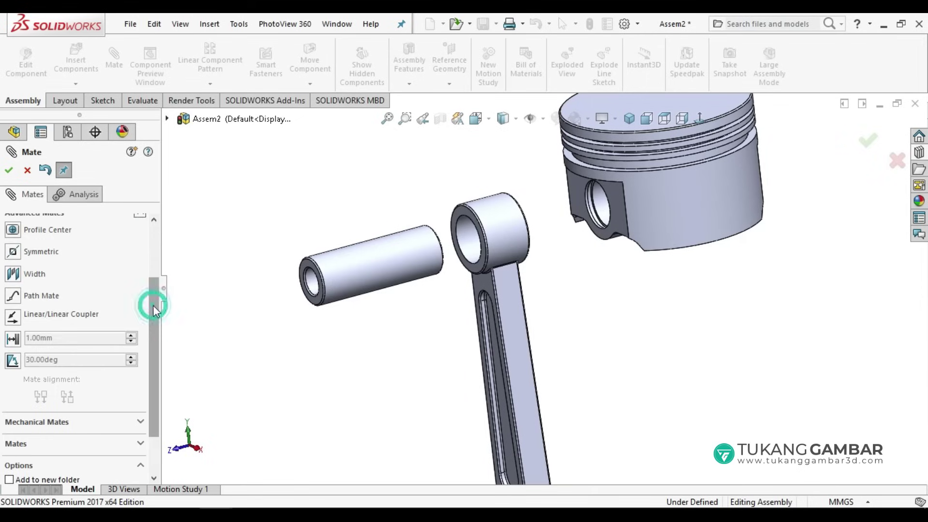
{"action": "left_click", "coordinate": [13, 275]}
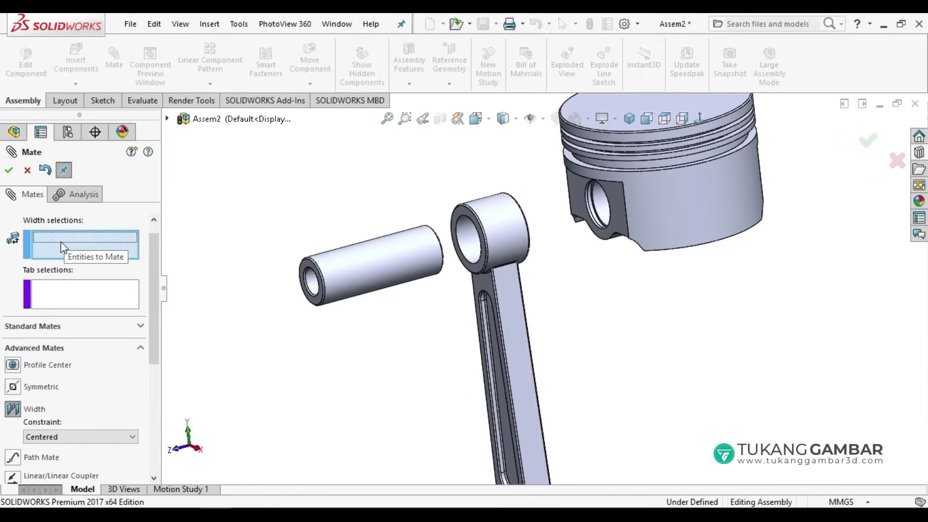
{"action": "scroll", "coordinate": [483, 270], "scroll_direction": "down", "scroll_amount": 2}
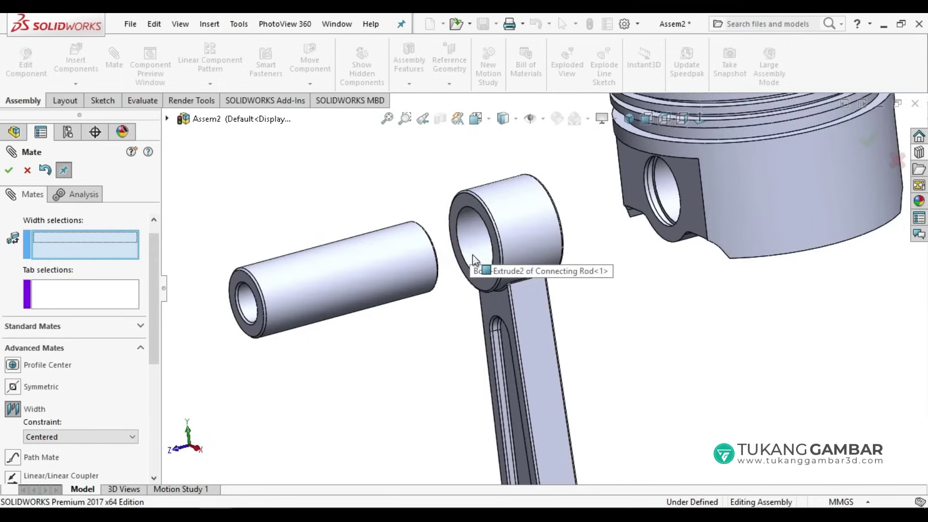
{"action": "scroll", "coordinate": [491, 286], "scroll_direction": "down", "scroll_amount": 2}
{"action": "left_click", "coordinate": [493, 289]}
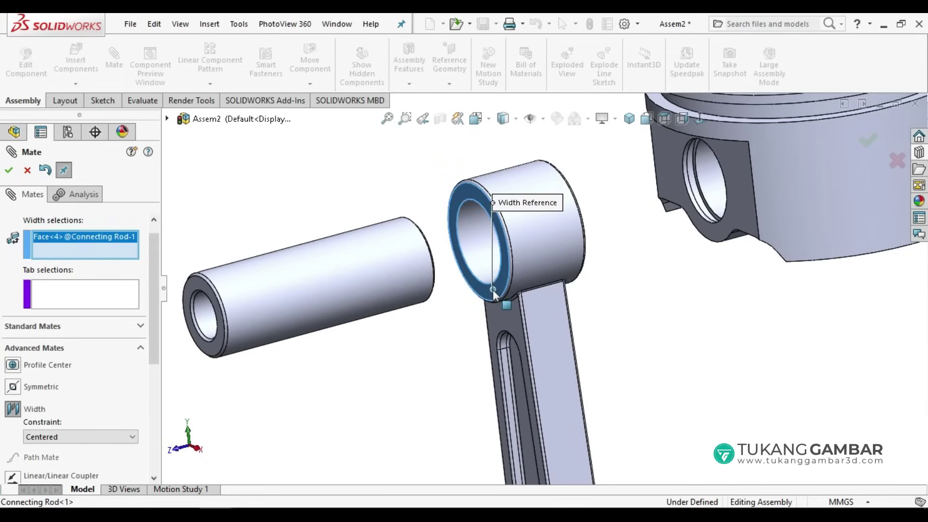
{"action": "middle_click_drag", "start_coordinate": [546, 272], "coordinate": [595, 266]}
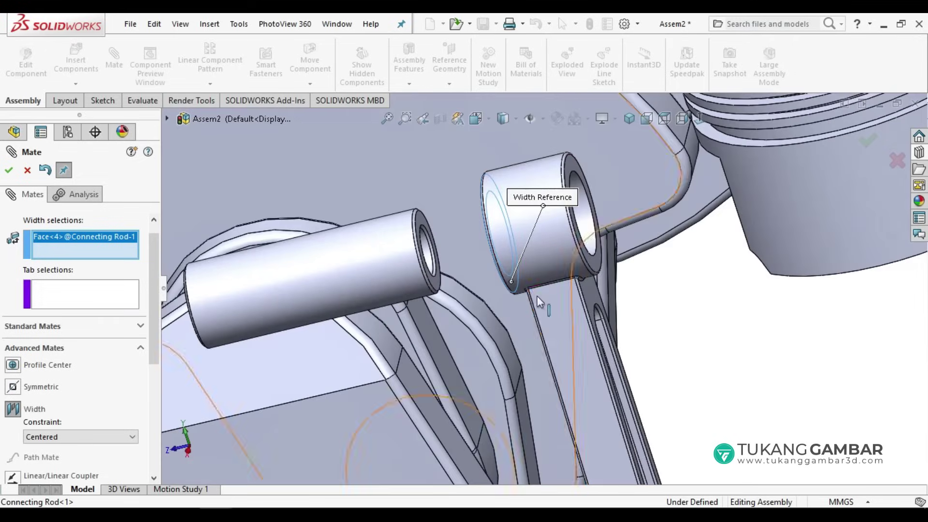
{"action": "left_click", "coordinate": [596, 261]}
{"action": "mouse_move", "coordinate": [564, 254]}
{"action": "middle_mouse_down"}
{"action": "mouse_move", "coordinate": [550, 264]}
{"action": "mouse_move", "coordinate": [469, 212]}
{"action": "middle_mouse_up"}
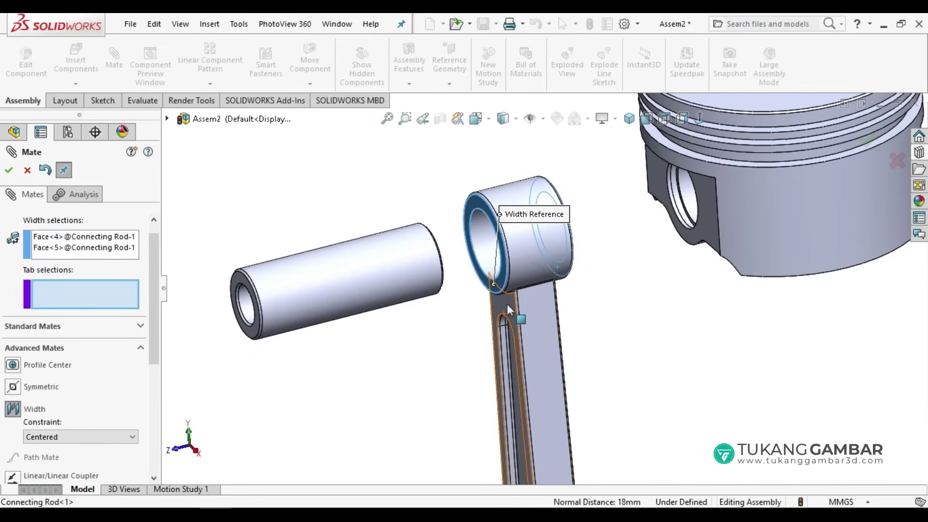
{"action": "mouse_move", "coordinate": [507, 300]}
{"action": "middle_mouse_down"}
{"action": "mouse_move", "coordinate": [564, 295]}
{"action": "mouse_move", "coordinate": [591, 317]}
{"action": "middle_mouse_up"}
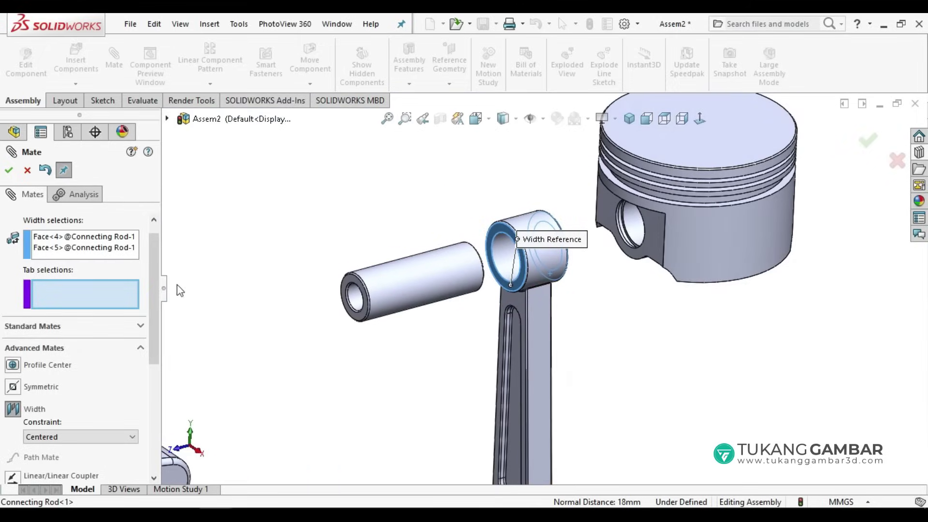
Use both piston pin end faces as tabs and confirm the centred width mate.
{"action": "scroll", "coordinate": [311, 306], "scroll_direction": "down", "scroll_amount": 1}
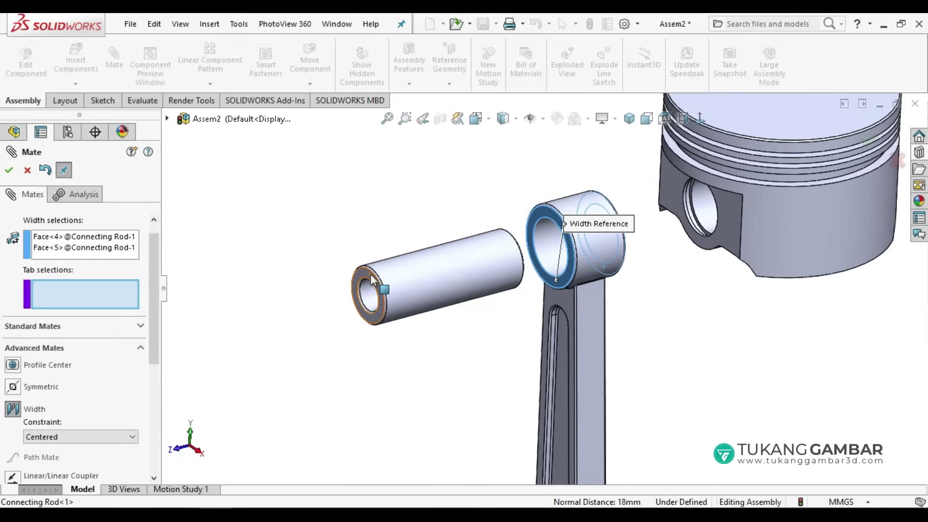
{"action": "left_click", "coordinate": [371, 274]}
{"action": "mouse_move", "coordinate": [457, 285]}
{"action": "middle_mouse_down"}
{"action": "mouse_move", "coordinate": [435, 291]}
{"action": "mouse_move", "coordinate": [502, 251]}
{"action": "middle_mouse_up"}
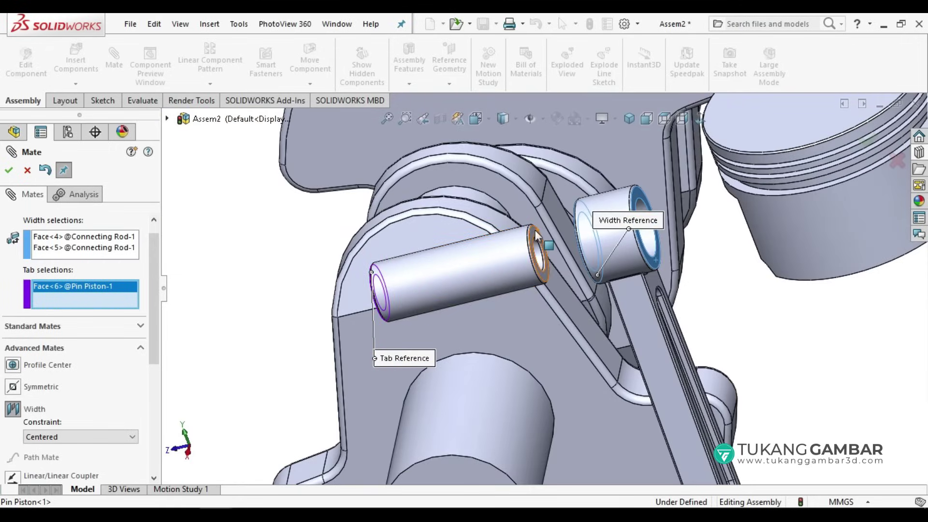
{"action": "left_click", "coordinate": [535, 230]}
{"action": "scroll", "coordinate": [590, 260], "scroll_direction": "down", "scroll_amount": 1}
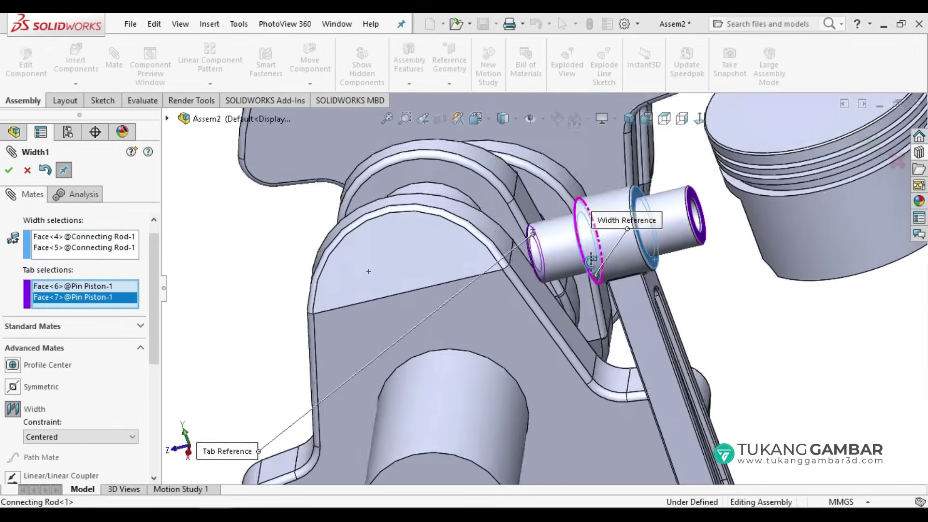
{"action": "scroll", "coordinate": [591, 258], "scroll_direction": "up", "scroll_amount": 3}
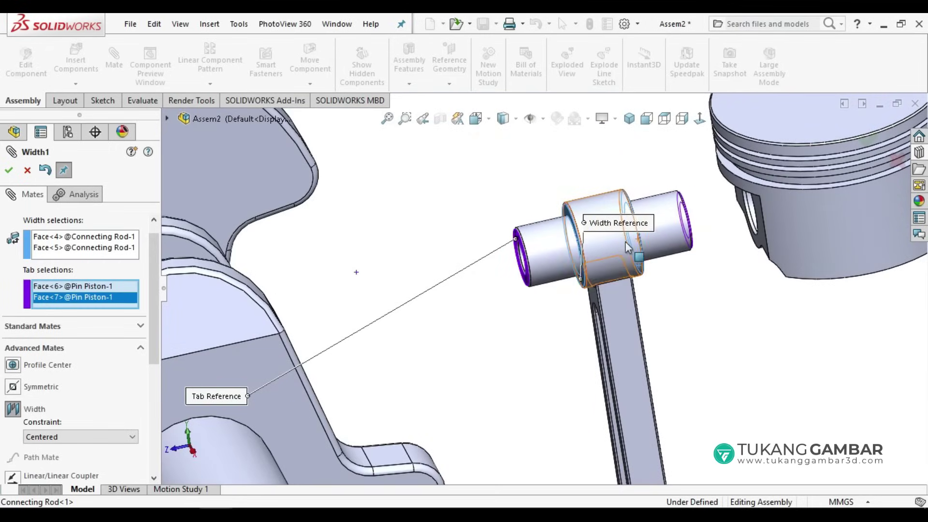
{"action": "left_click", "coordinate": [9, 171]}
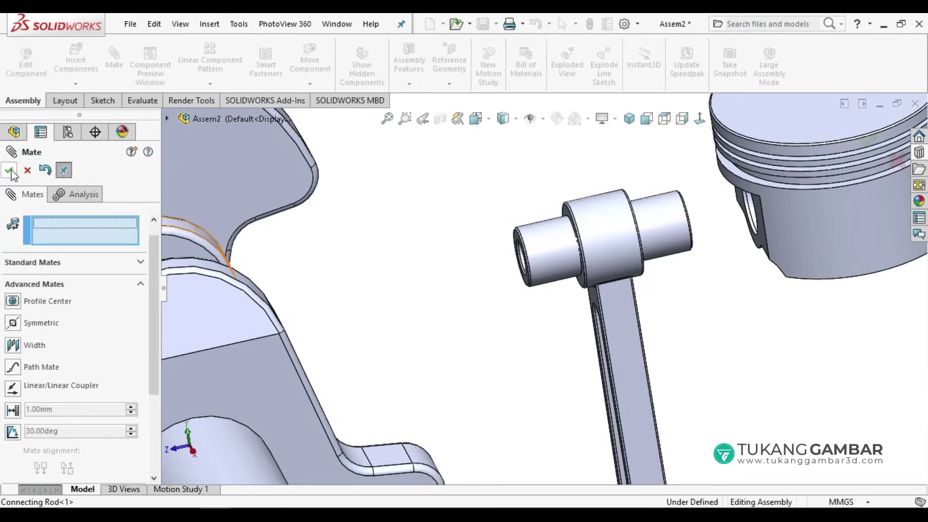
Add a width mate centring the piston's two flat boss faces between the pin's end faces.
{"action": "left_click", "coordinate": [13, 346]}
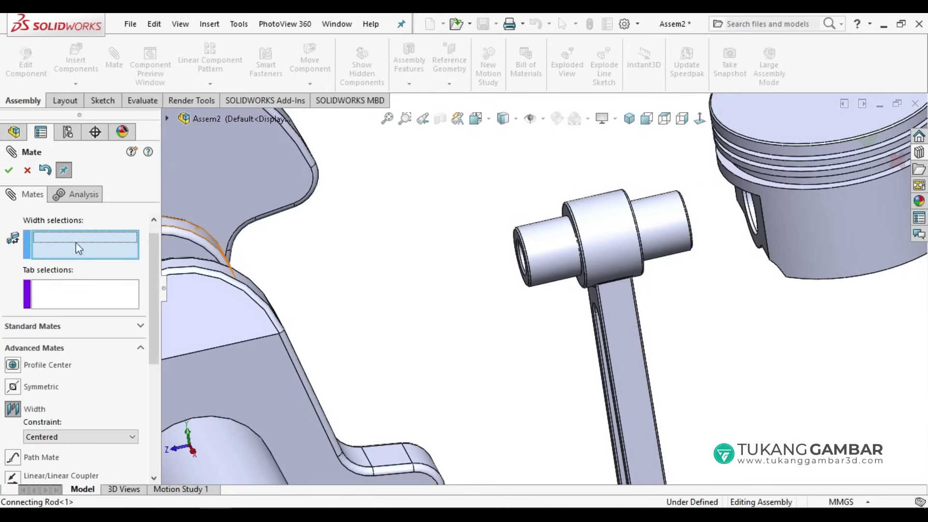
{"action": "mouse_move", "coordinate": [503, 274]}
{"action": "middle_mouse_down"}
{"action": "mouse_move", "coordinate": [502, 237]}
{"action": "mouse_move", "coordinate": [513, 260]}
{"action": "mouse_move", "coordinate": [522, 251]}
{"action": "middle_mouse_up"}
{"action": "left_click", "coordinate": [503, 237]}
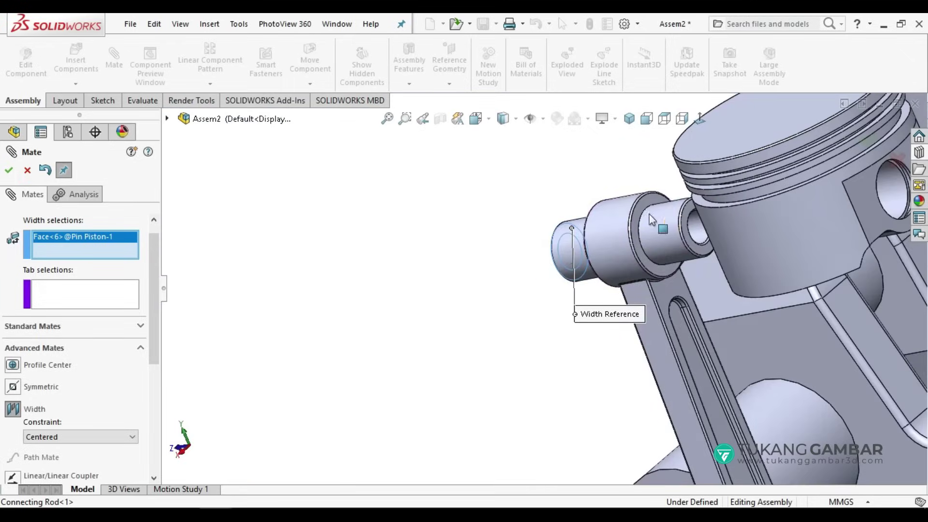
{"action": "left_click", "coordinate": [679, 227]}
{"action": "middle_click_drag", "start_coordinate": [678, 227], "coordinate": [580, 270]}
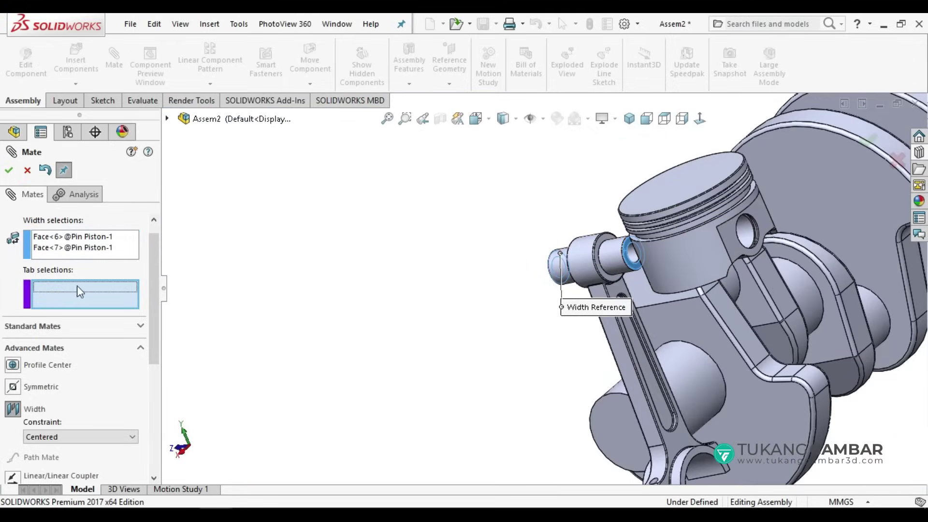
{"action": "left_click", "coordinate": [757, 213]}
{"action": "middle_click_drag", "start_coordinate": [667, 269], "coordinate": [601, 263]}
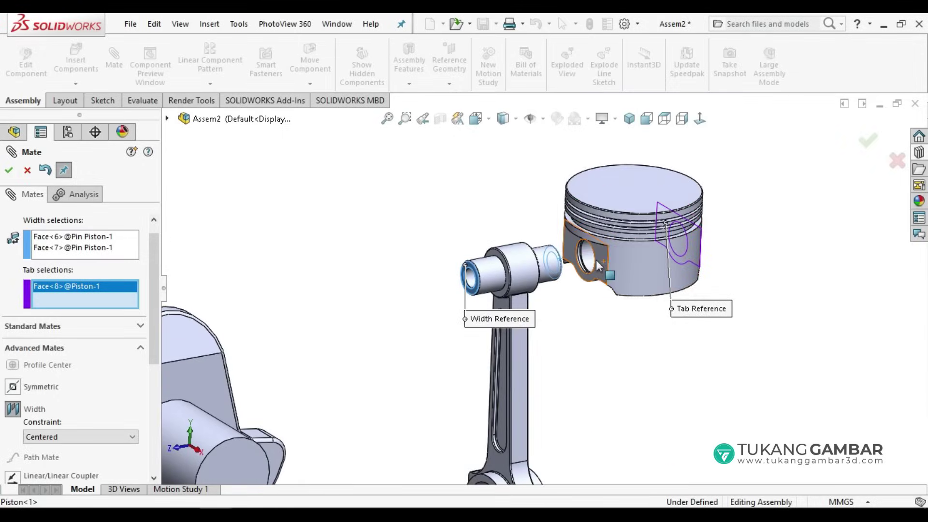
{"action": "left_click", "coordinate": [600, 266]}
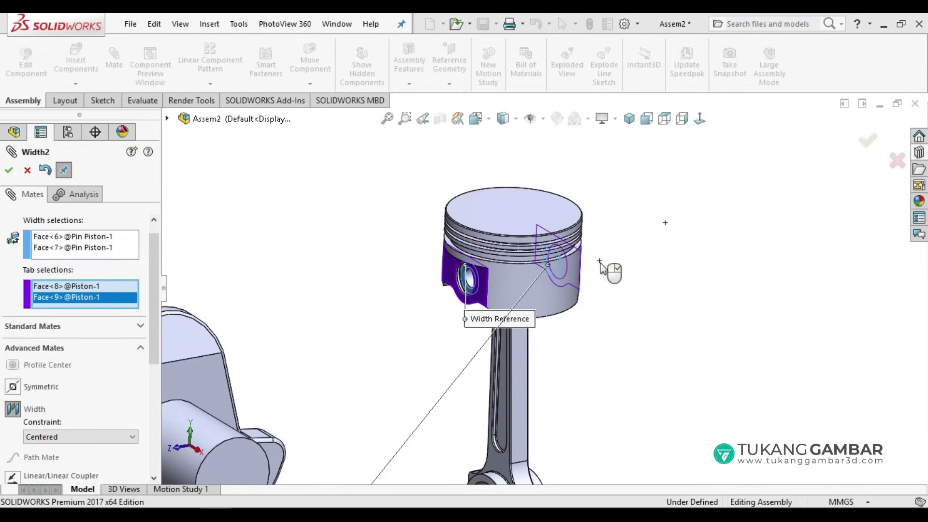
{"action": "left_click", "coordinate": [7, 172]}
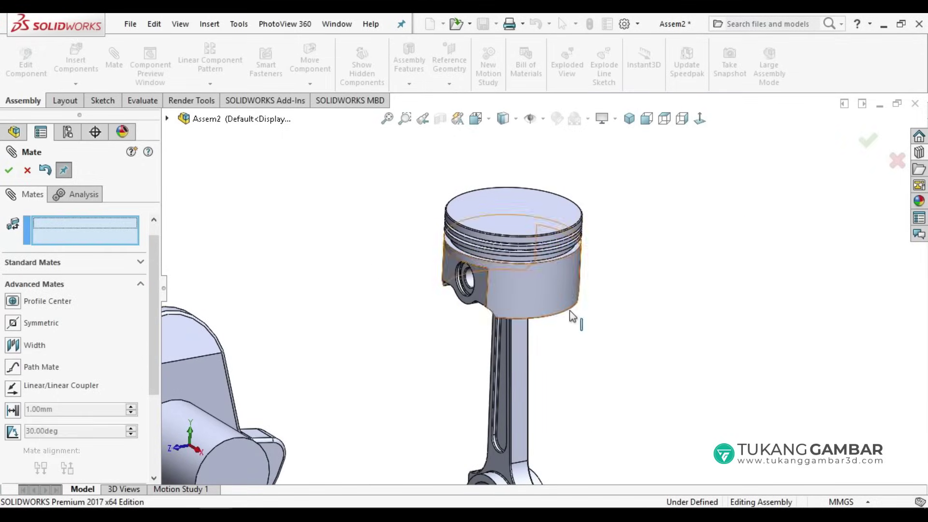
Select the connecting rod's bolt-hole face and the matching bolt-hole face on the rod cap.
{"action": "middle_click_drag", "start_coordinate": [544, 297], "coordinate": [525, 322]}
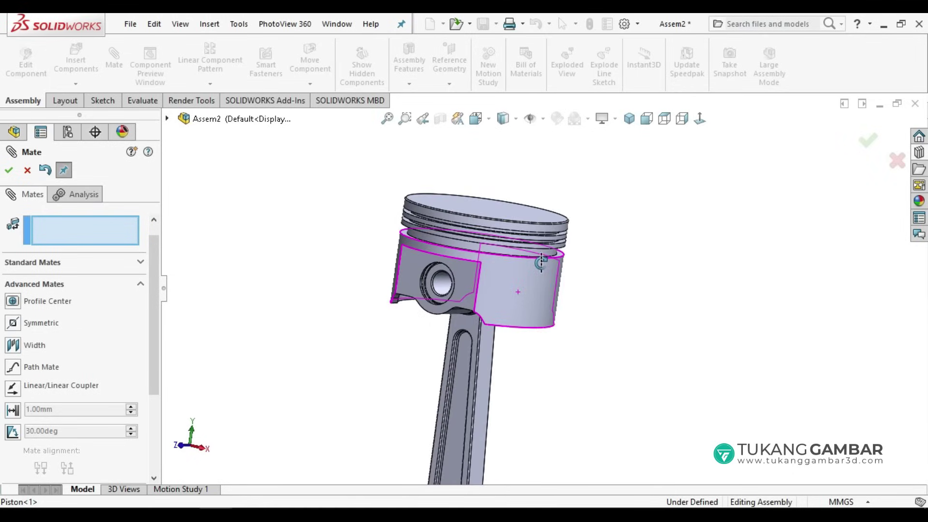
{"action": "scroll", "coordinate": [524, 321], "scroll_direction": "up", "scroll_amount": 3}
{"action": "scroll", "coordinate": [535, 435], "scroll_direction": "up", "scroll_amount": 1}
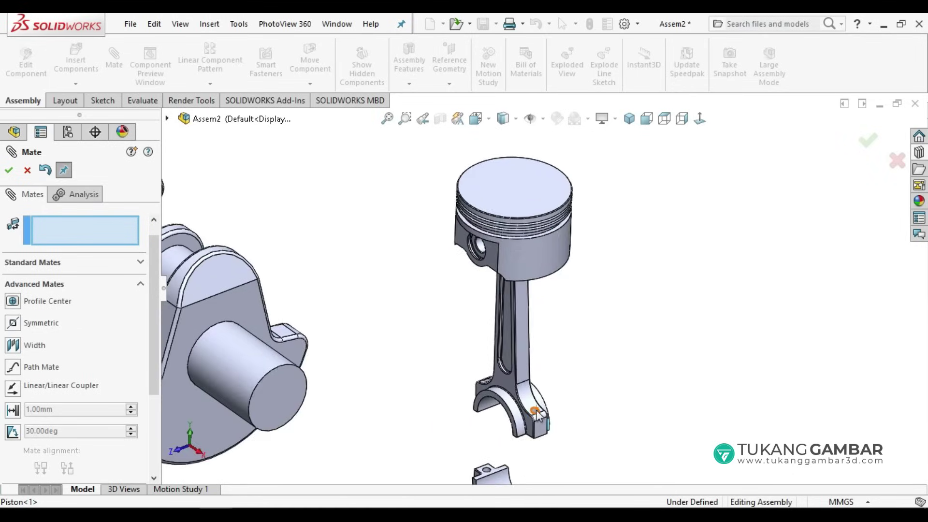
{"action": "scroll", "coordinate": [539, 413], "scroll_direction": "up", "scroll_amount": 2}
{"action": "scroll", "coordinate": [532, 452], "scroll_direction": "down", "scroll_amount": 3}
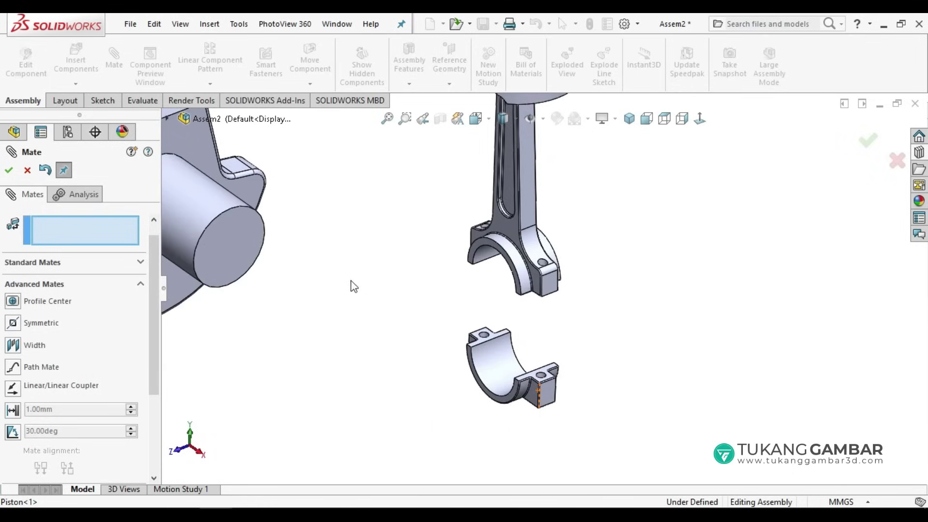
{"action": "scroll", "coordinate": [539, 270], "scroll_direction": "down", "scroll_amount": 1}
{"action": "scroll", "coordinate": [542, 273], "scroll_direction": "down", "scroll_amount": 2}
{"action": "scroll", "coordinate": [545, 277], "scroll_direction": "down", "scroll_amount": 2}
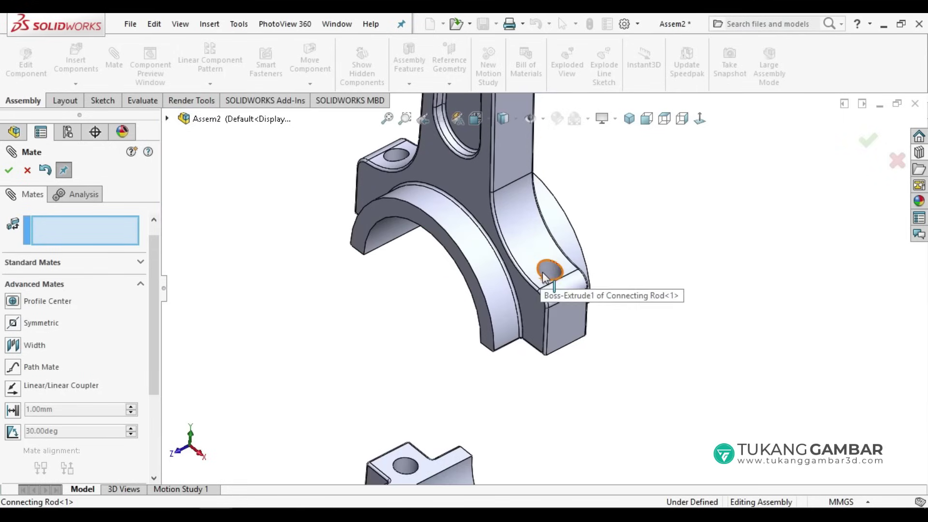
{"action": "left_click", "coordinate": [544, 277]}
{"action": "scroll", "coordinate": [545, 291], "scroll_direction": "up", "scroll_amount": 3}
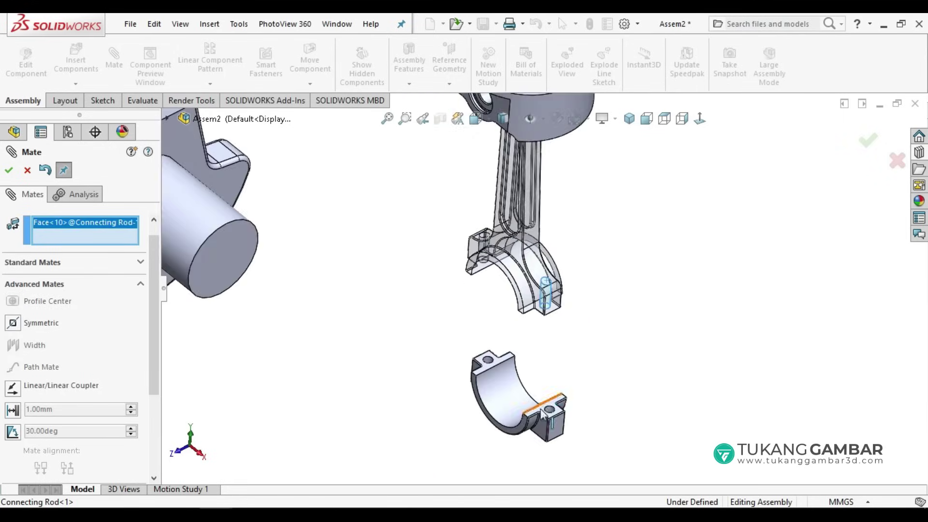
{"action": "scroll", "coordinate": [541, 412], "scroll_direction": "down", "scroll_amount": 3}
{"action": "left_click", "coordinate": [562, 382]}
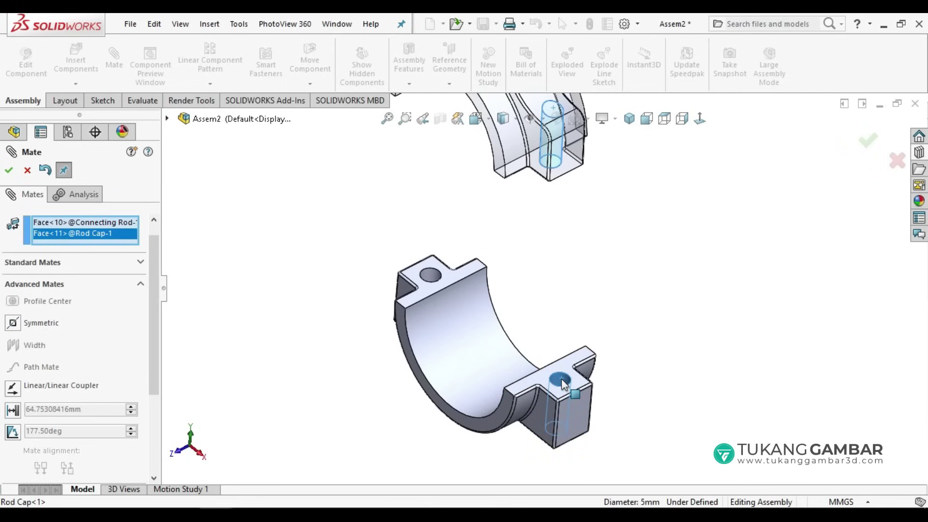
Make the two bolt holes concentric and accept the mate.
{"action": "left_click", "coordinate": [139, 264]}
{"action": "left_click", "coordinate": [16, 374]}
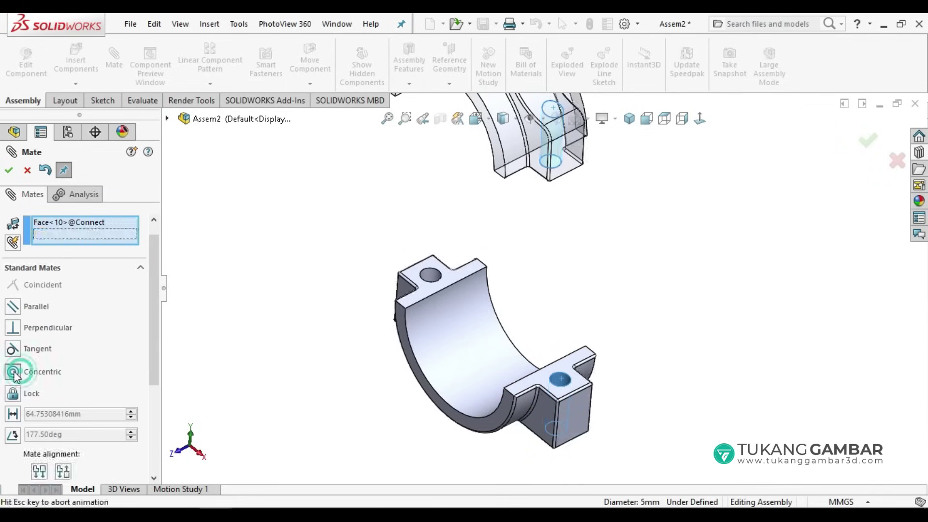
{"action": "left_click", "coordinate": [9, 170]}
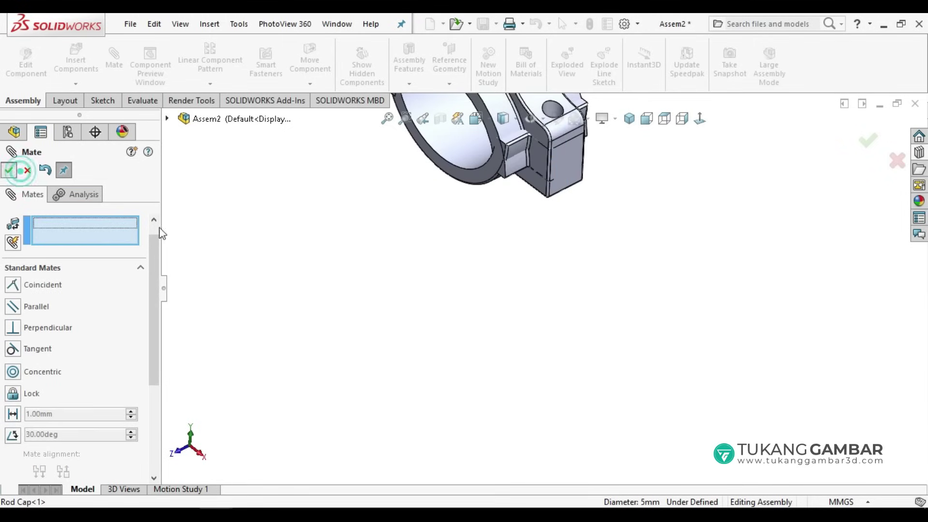
Mate another connecting-rod bolt hole concentric with the matching rod cap hole.
{"action": "scroll", "coordinate": [487, 191], "scroll_direction": "down", "scroll_amount": 5}
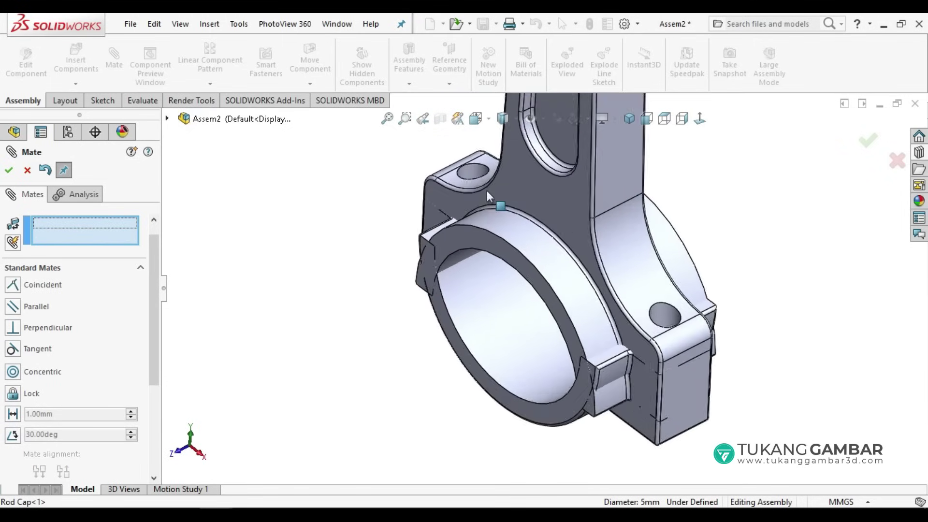
{"action": "left_click", "coordinate": [471, 193]}
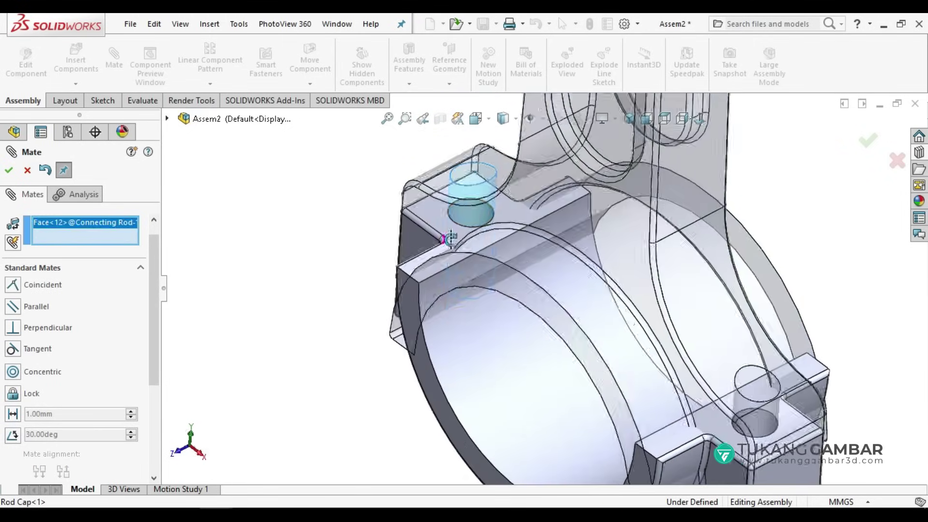
{"action": "middle_click_drag", "start_coordinate": [471, 193], "coordinate": [544, 115]}
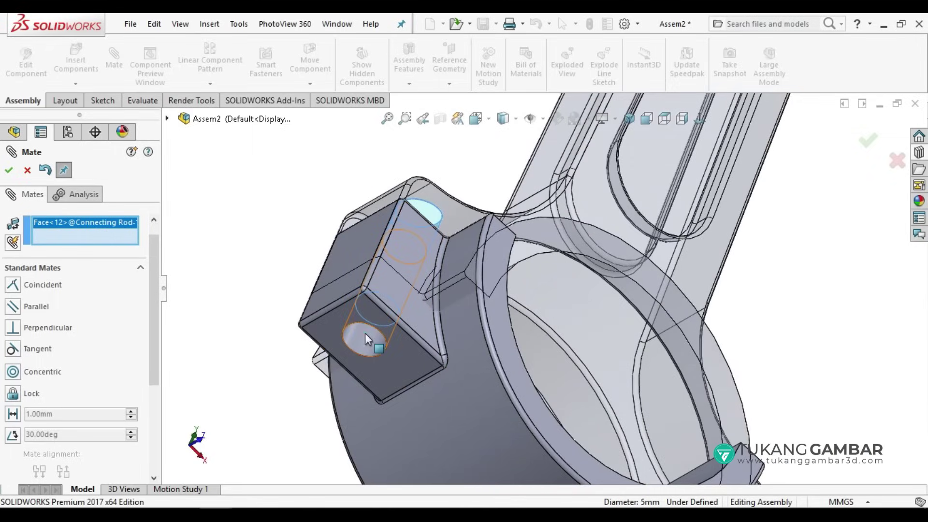
{"action": "left_click", "coordinate": [366, 335]}
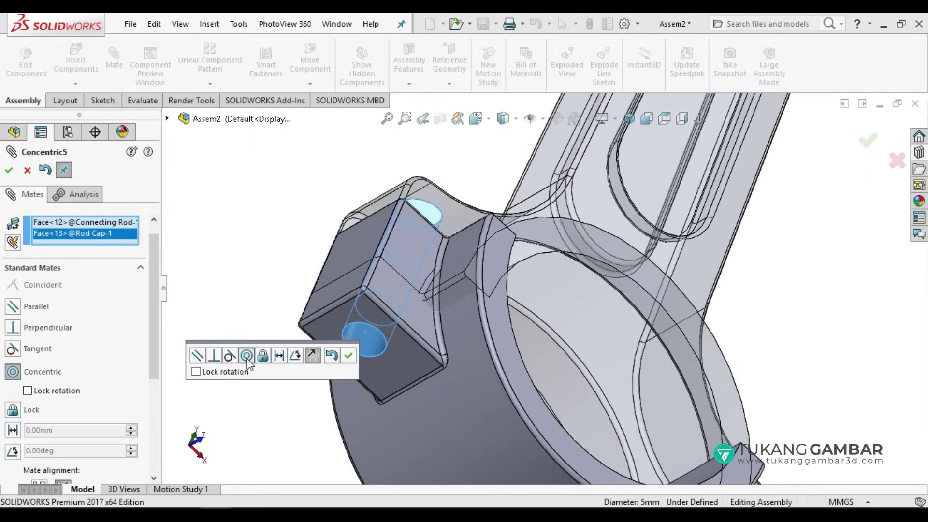
{"action": "left_click", "coordinate": [349, 356]}
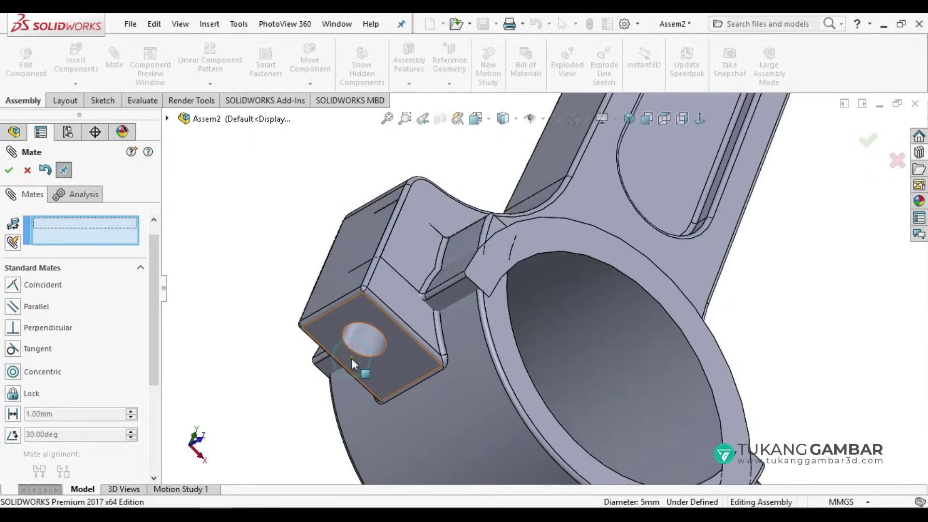
Seat the rod cap's mating face coincident against the rod's big-end face, then close the mate manager.
{"action": "scroll", "coordinate": [443, 324], "scroll_direction": "up", "scroll_amount": 3}
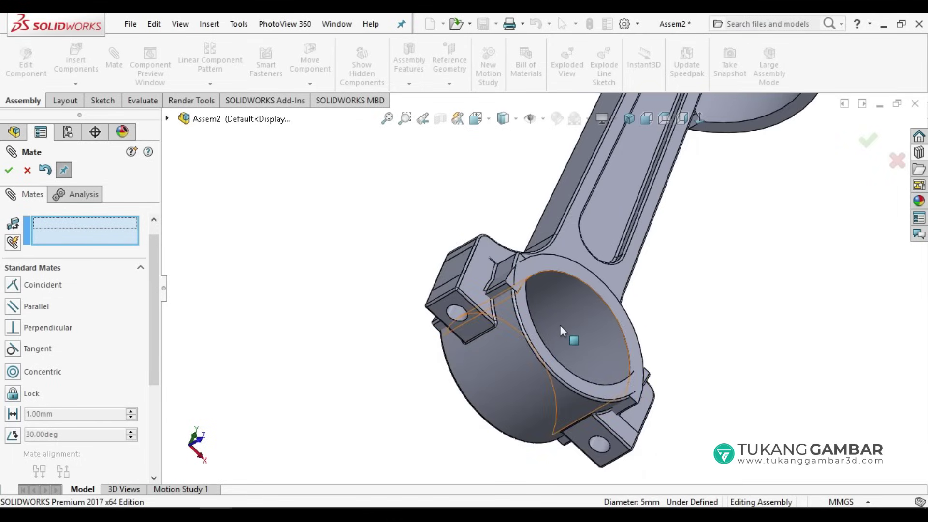
{"action": "middle_click_drag", "start_coordinate": [559, 323], "coordinate": [511, 355]}
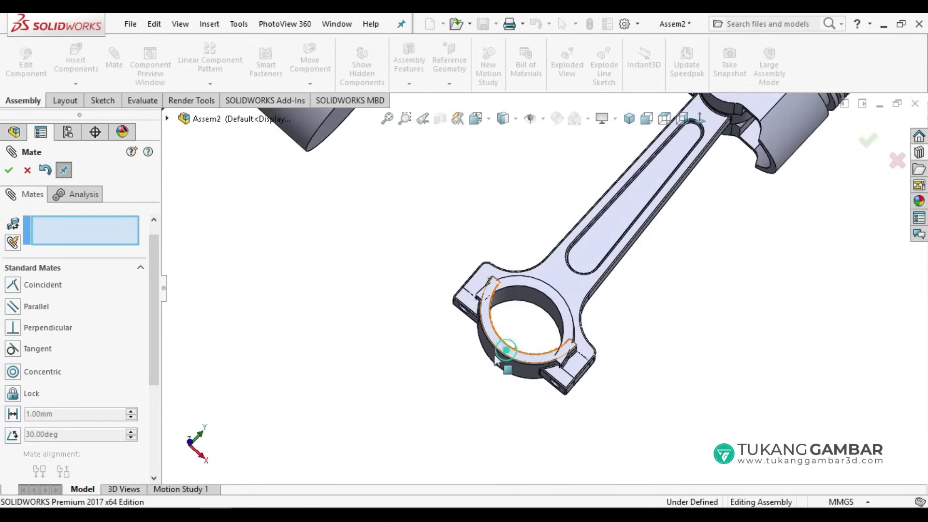
{"action": "left_click_drag", "start_coordinate": [513, 355], "coordinate": [424, 344]}
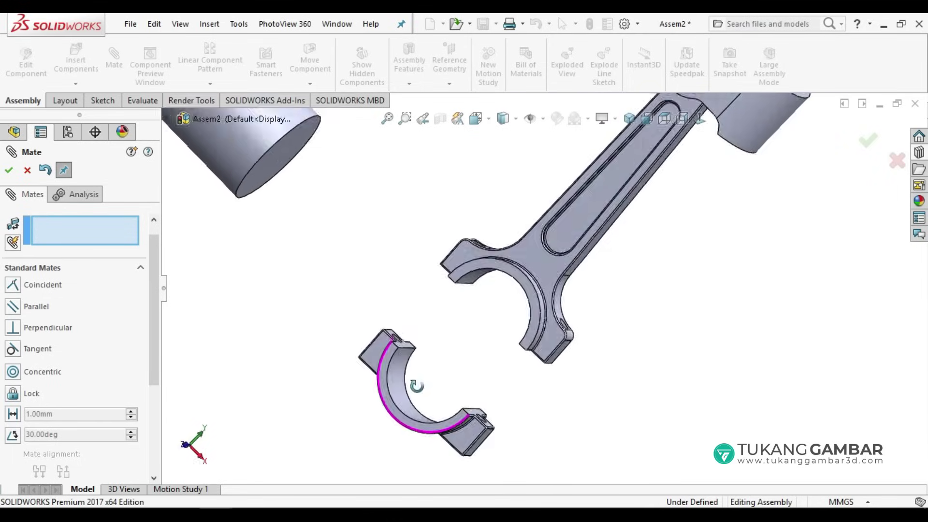
{"action": "middle_click_drag", "start_coordinate": [440, 348], "coordinate": [424, 373]}
{"action": "scroll", "coordinate": [424, 373], "scroll_direction": "up", "scroll_amount": 3}
{"action": "left_click", "coordinate": [462, 321]}
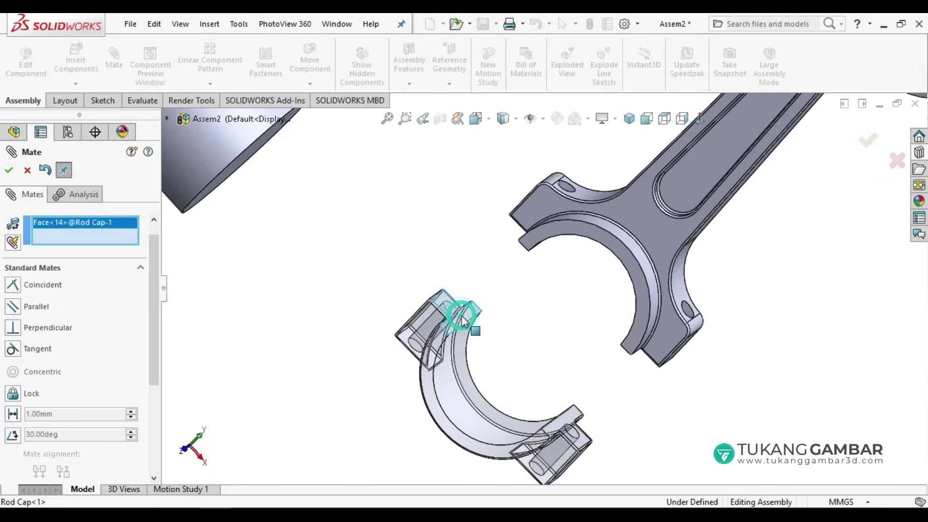
{"action": "middle_click_drag", "start_coordinate": [561, 295], "coordinate": [599, 216]}
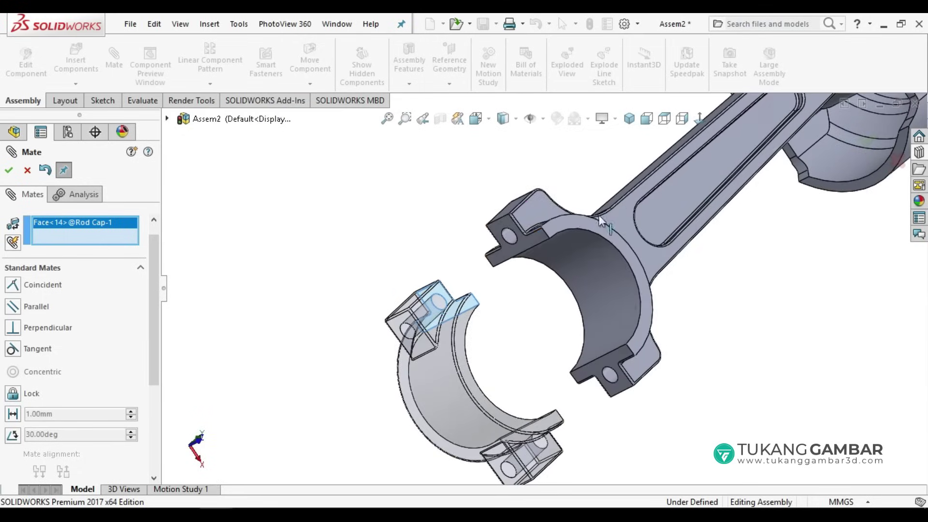
{"action": "left_click", "coordinate": [529, 239]}
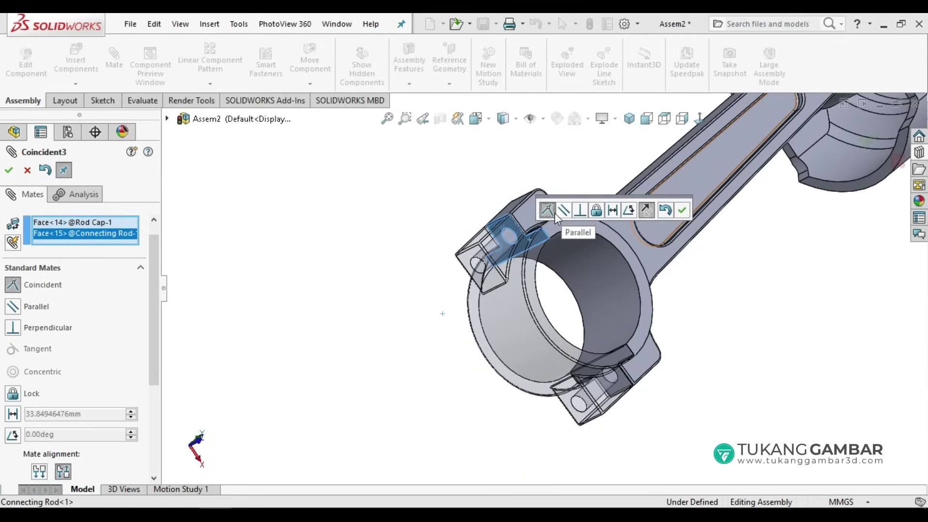
{"action": "left_click", "coordinate": [683, 211]}
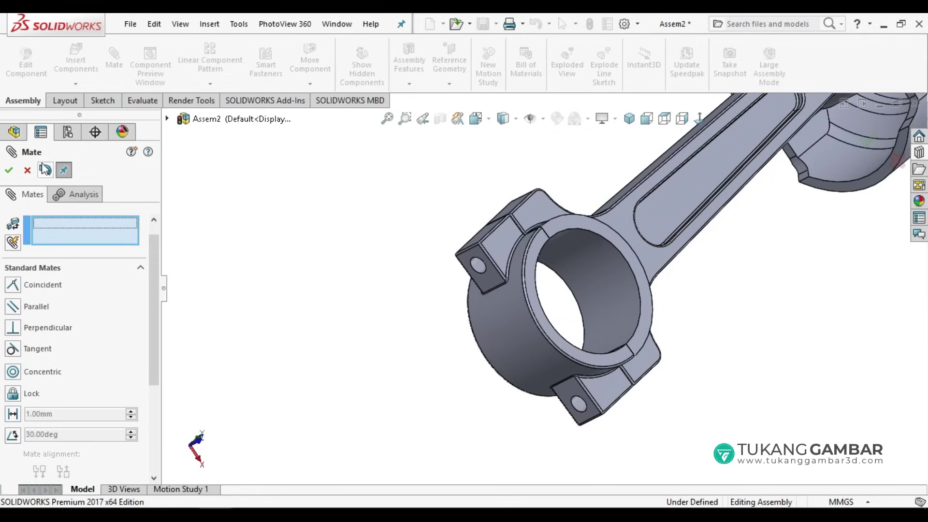
{"action": "left_click", "coordinate": [10, 170]}
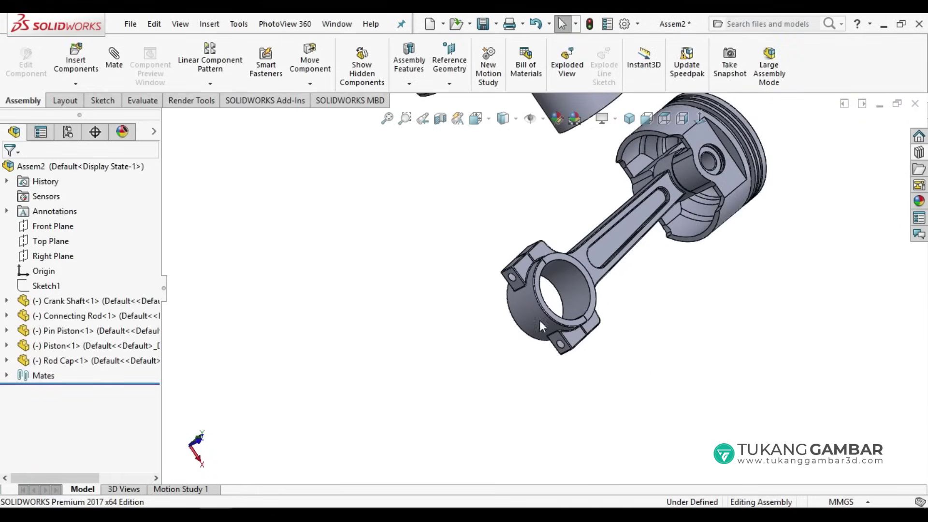
{"action": "scroll", "coordinate": [555, 361], "scroll_direction": "down", "scroll_amount": 2}
{"action": "scroll", "coordinate": [558, 329], "scroll_direction": "down", "scroll_amount": 2}
{"action": "scroll", "coordinate": [561, 312], "scroll_direction": "down", "scroll_amount": 1}
{"action": "scroll", "coordinate": [560, 300], "scroll_direction": "down", "scroll_amount": 2}
{"action": "middle_click_drag", "start_coordinate": [561, 299], "coordinate": [581, 285]}
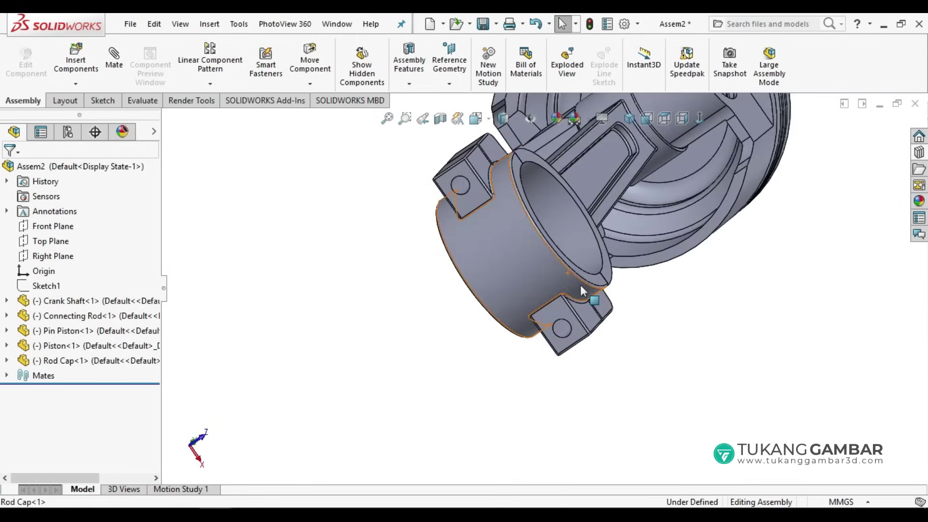
{"action": "scroll", "coordinate": [583, 206], "scroll_direction": "down", "scroll_amount": 1}
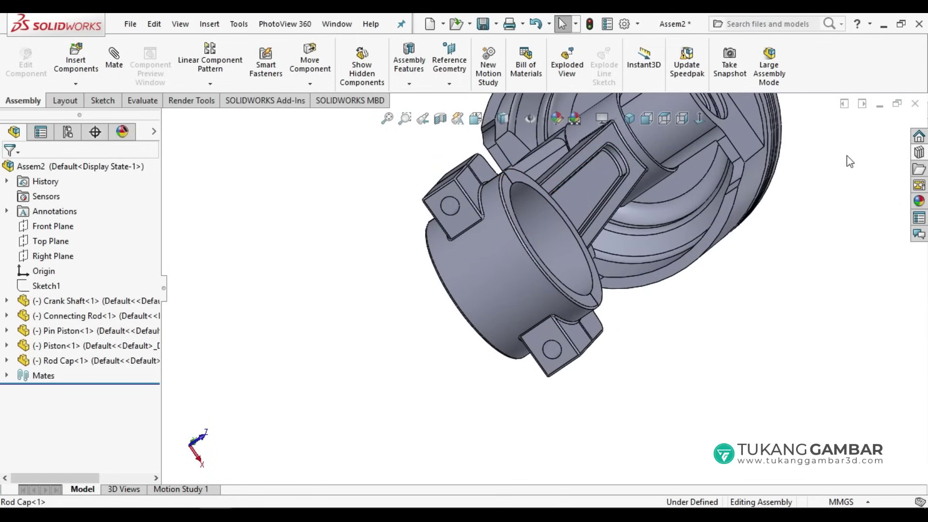
{"action": "left_click", "coordinate": [919, 154]}
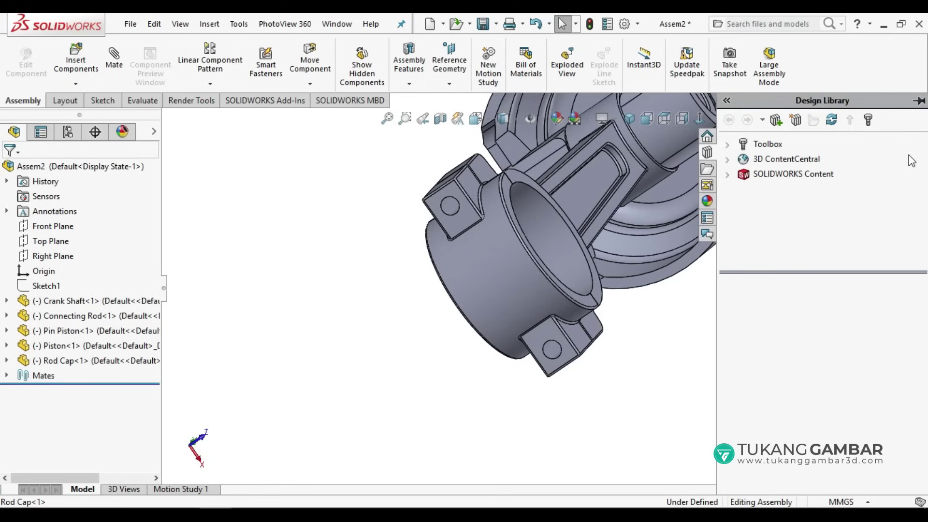
{"action": "left_click", "coordinate": [728, 146]}
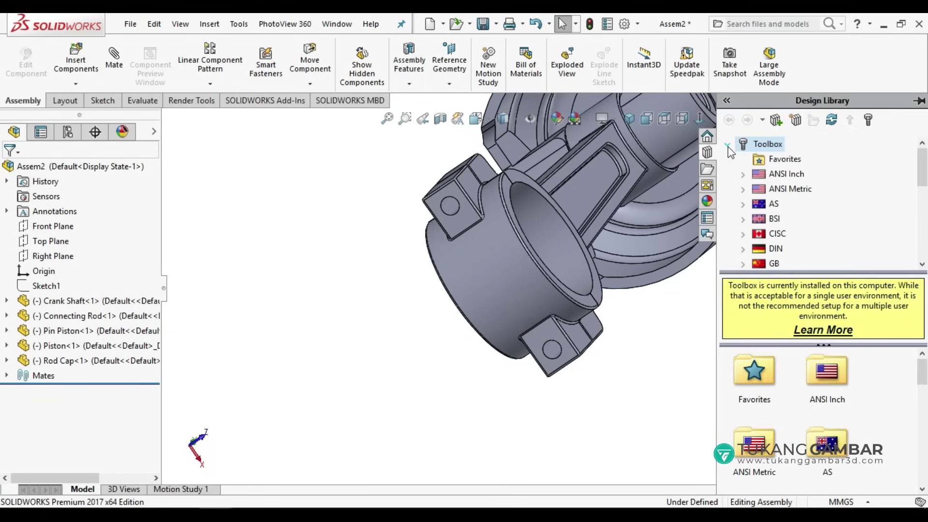
{"action": "left_click", "coordinate": [699, 329]}
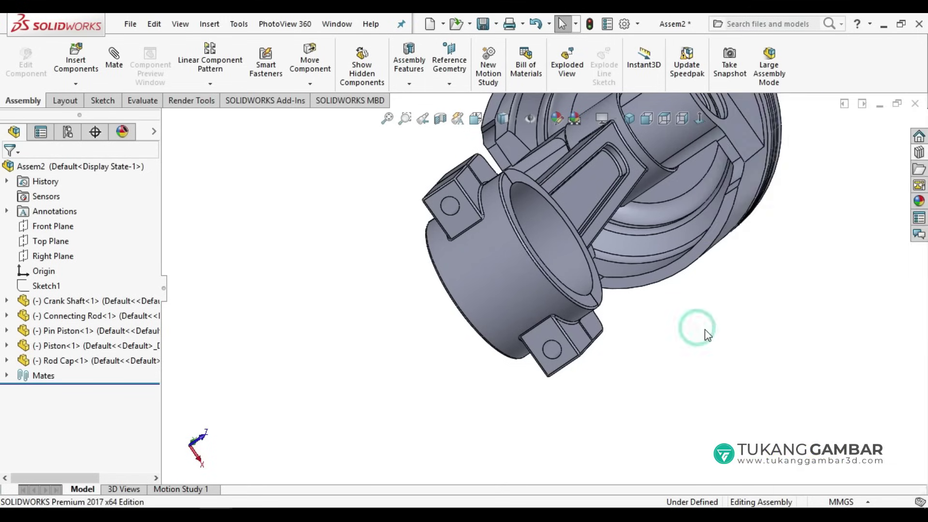
{"action": "left_click", "coordinate": [638, 24]}
{"action": "left_click", "coordinate": [660, 74]}
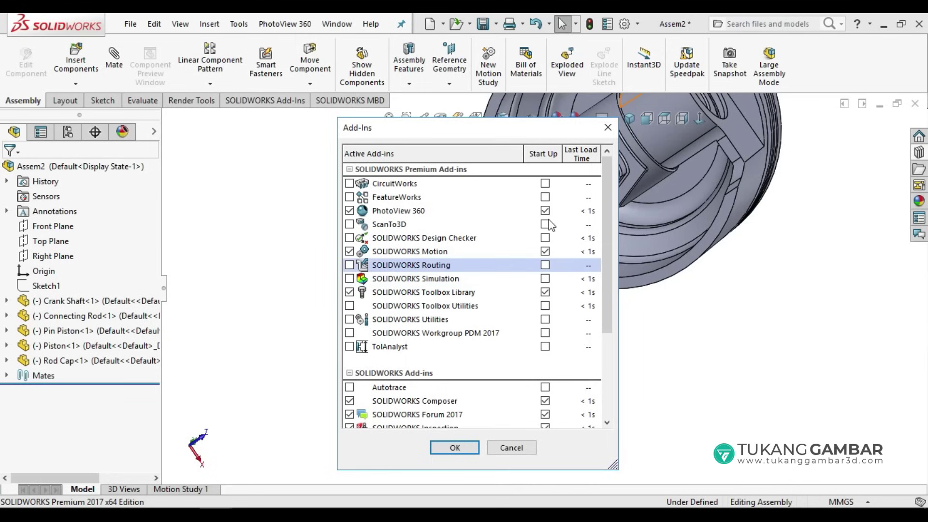
{"action": "left_click", "coordinate": [608, 128]}
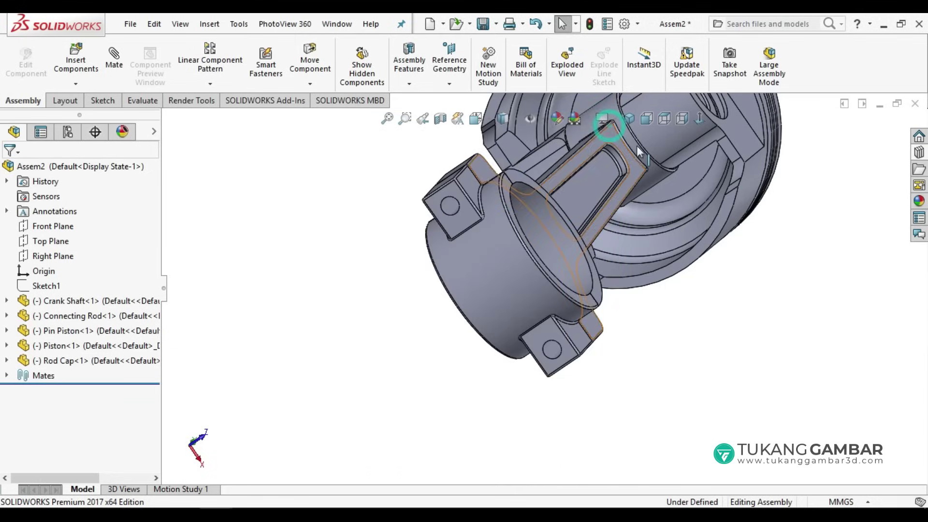
Drop a Toolbox ANSI Metric Hex Flange machine screw (B18.6.7M) into the rod cap's bolt hole.
{"action": "left_click", "coordinate": [920, 153]}
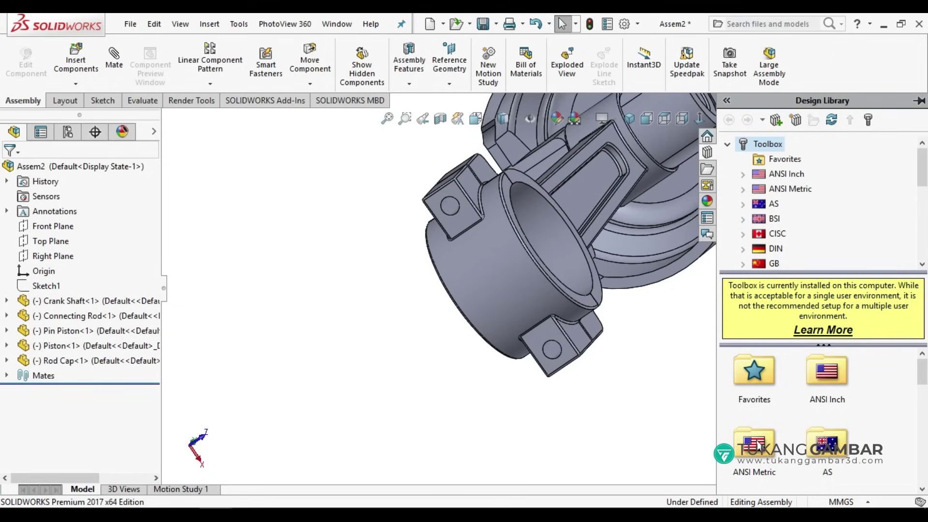
{"action": "double_click", "coordinate": [768, 446]}
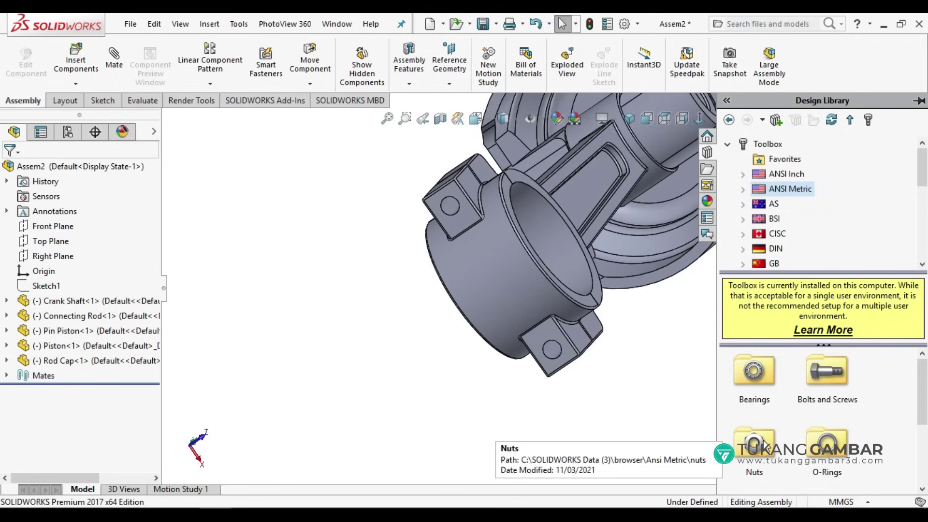
{"action": "double_click", "coordinate": [840, 376]}
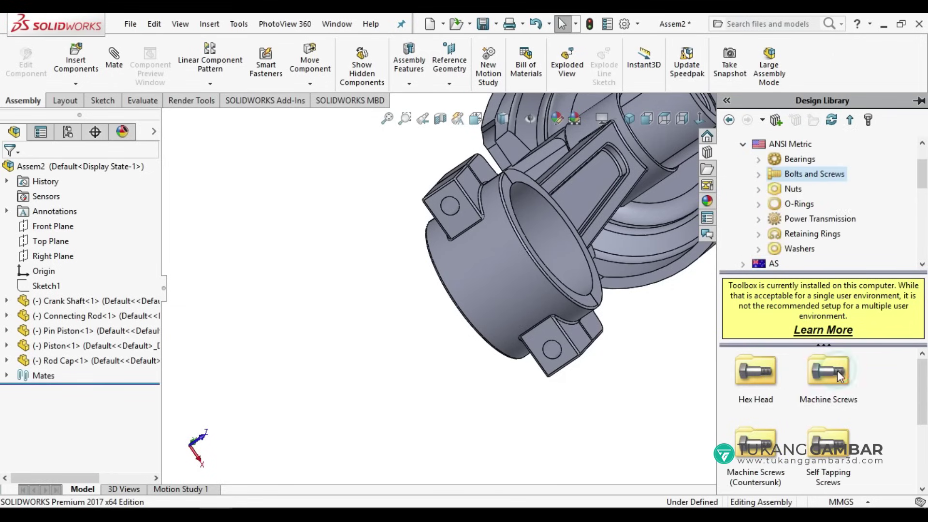
{"action": "double_click", "coordinate": [828, 370]}
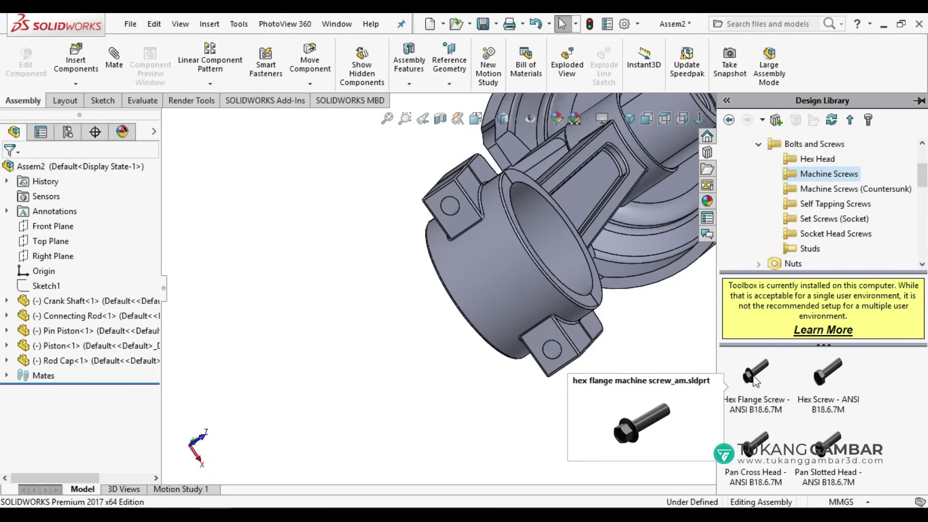
{"action": "left_click_drag", "start_coordinate": [755, 380], "coordinate": [544, 303]}
{"action": "left_click_drag", "start_coordinate": [468, 214], "coordinate": [453, 202]}
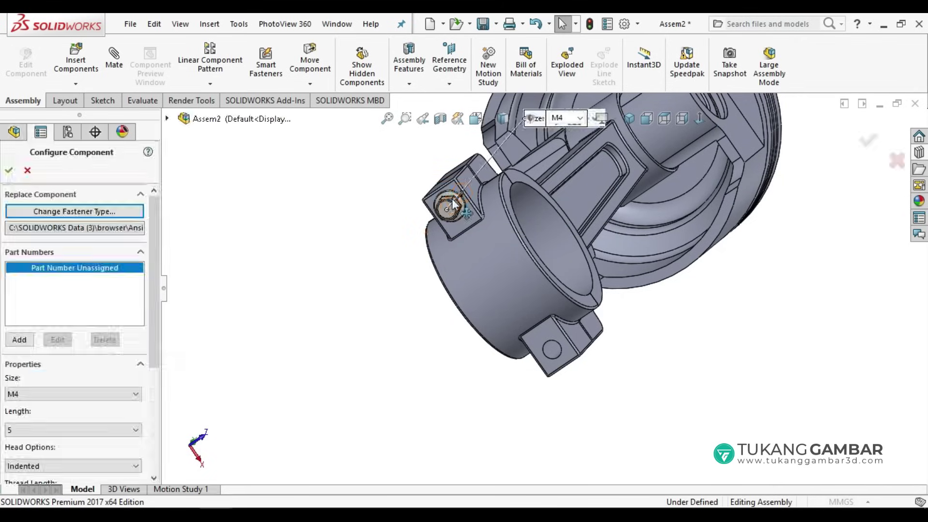
Size the hex flange screw to M5 with a length of 30.
{"action": "scroll", "coordinate": [454, 201], "scroll_direction": "down", "scroll_amount": 3}
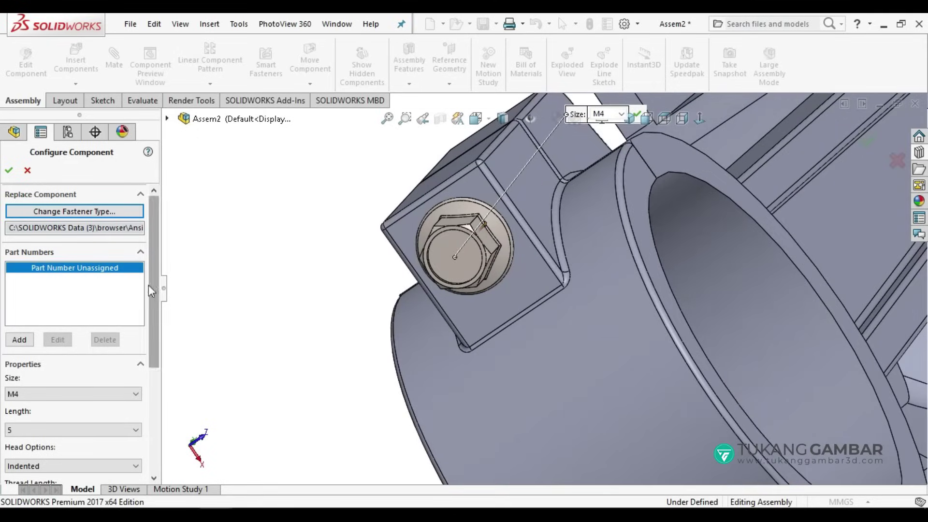
{"action": "left_click_drag", "start_coordinate": [150, 300], "coordinate": [151, 365]}
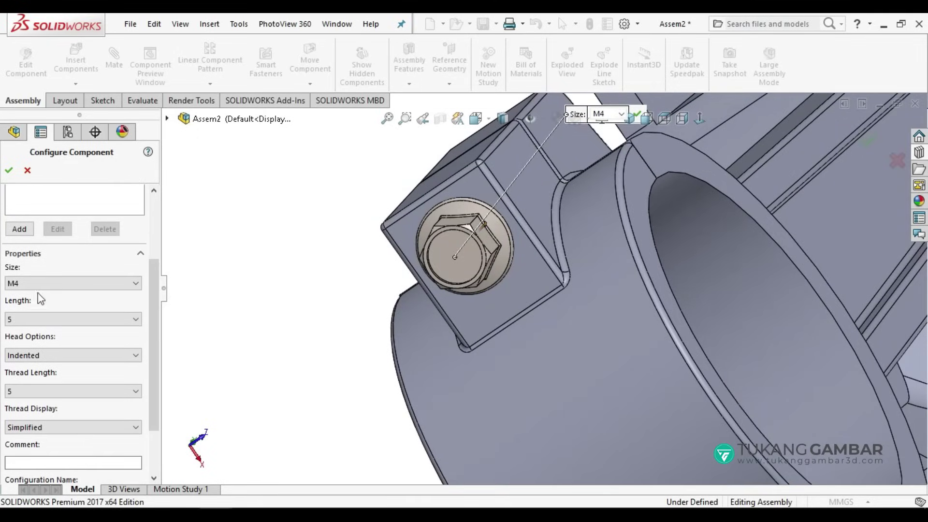
{"action": "left_click", "coordinate": [53, 281]}
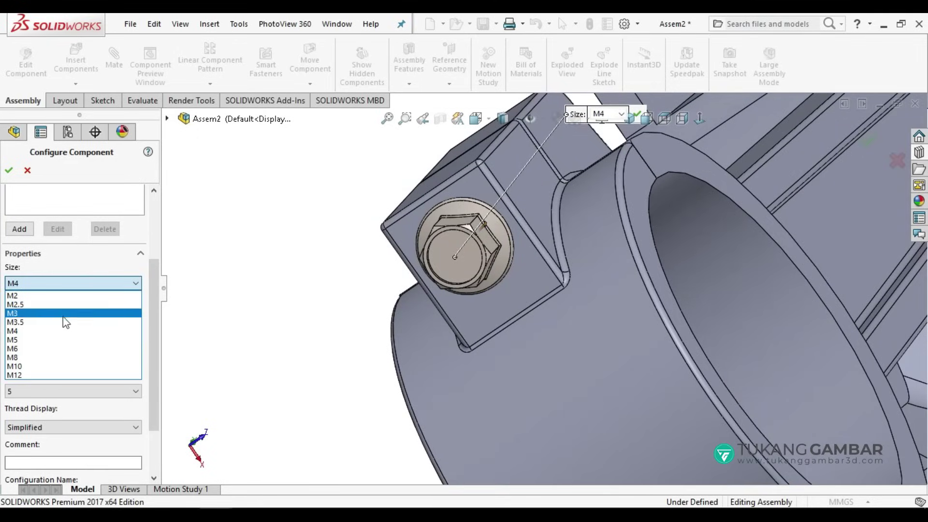
{"action": "left_click", "coordinate": [68, 338]}
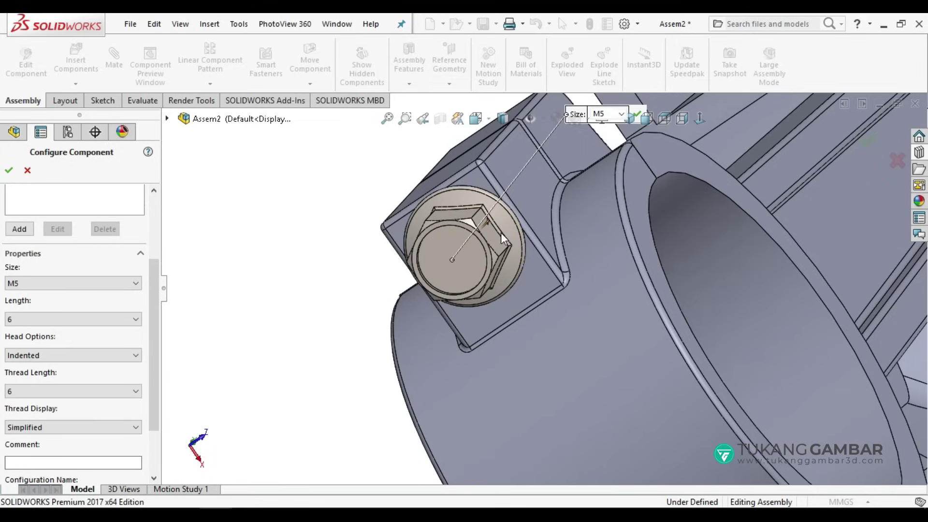
{"action": "left_click", "coordinate": [79, 321]}
{"action": "left_click", "coordinate": [55, 394]}
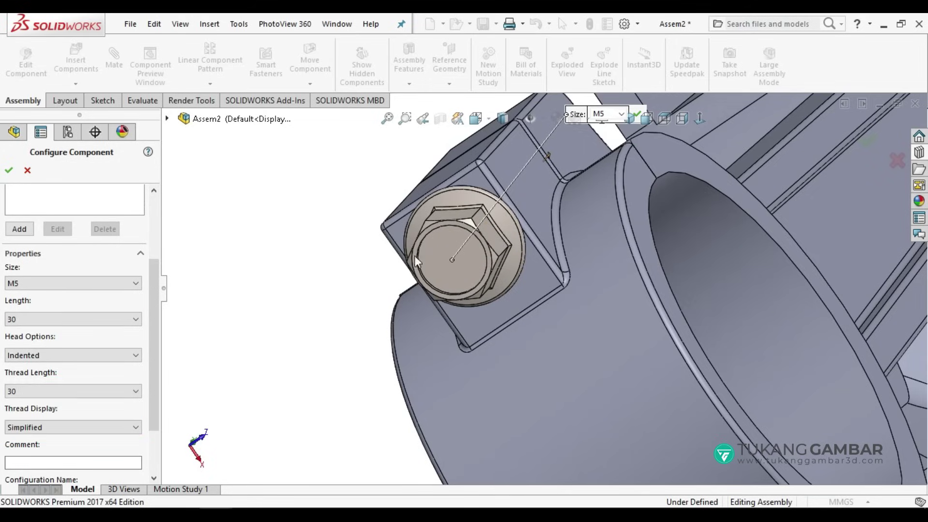
{"action": "left_click", "coordinate": [11, 172]}
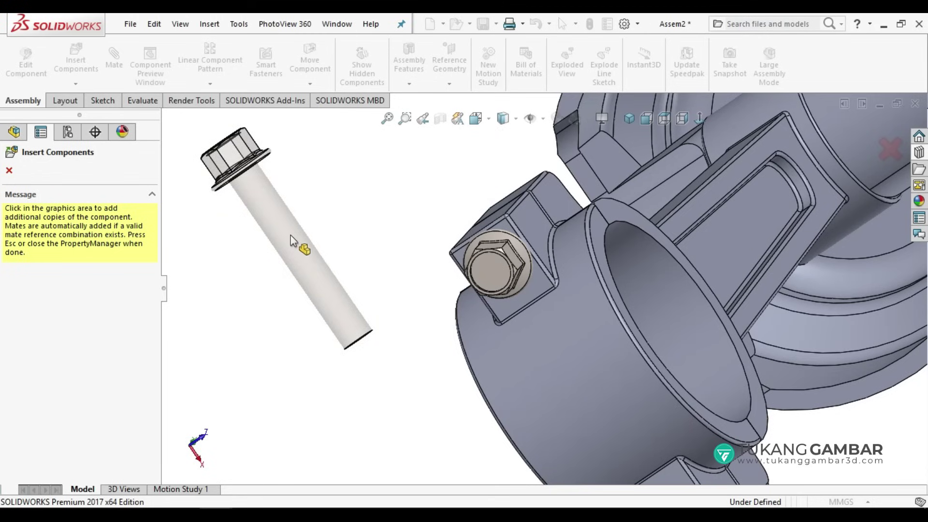
Place a second screw in the rod cap's lower clamp hole and stop inserting.
{"action": "key", "text": "z"}
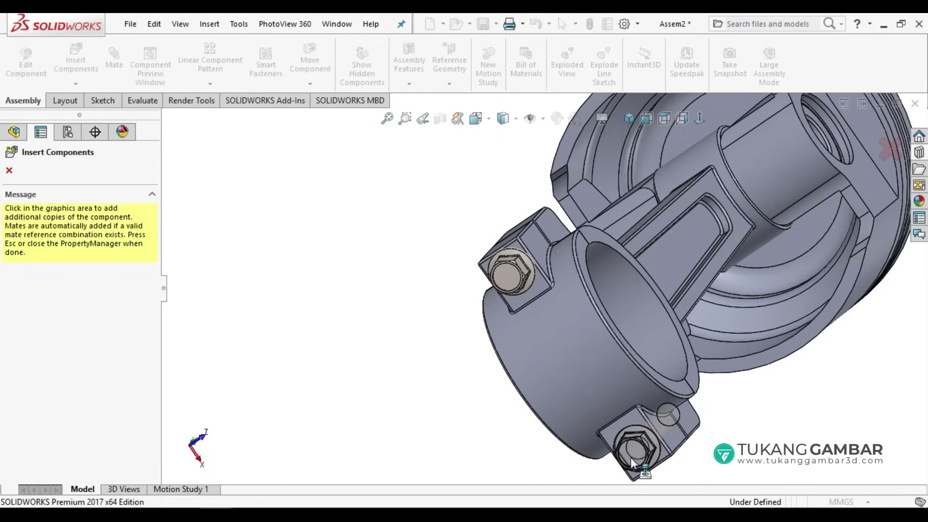
{"action": "left_click", "coordinate": [631, 457]}
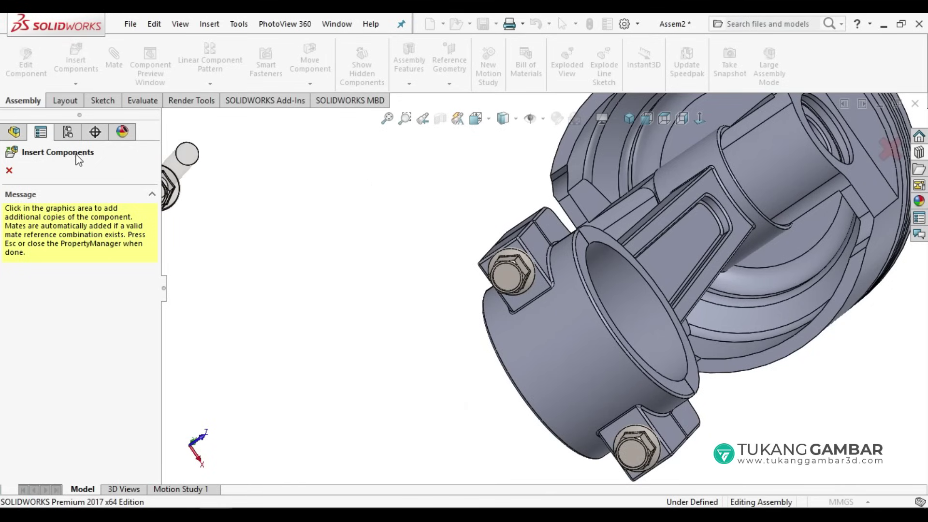
{"action": "left_click", "coordinate": [8, 175]}
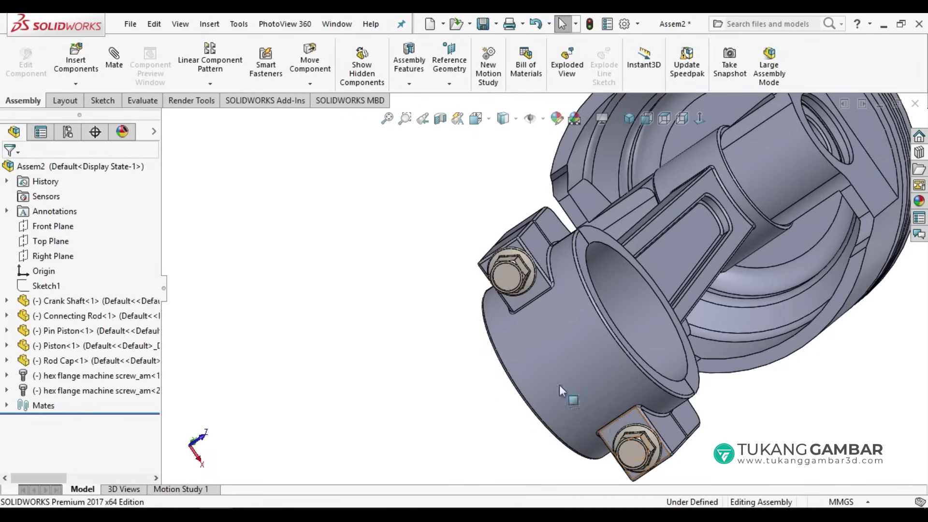
Drag a basic internal retaining ring from Toolbox Retaining Rings > Internal into the piston pin bore.
{"action": "scroll", "coordinate": [347, 304], "scroll_direction": "up", "scroll_amount": 3}
{"action": "mouse_move", "coordinate": [385, 282]}
{"action": "middle_mouse_down"}
{"action": "mouse_move", "coordinate": [382, 289]}
{"action": "mouse_move", "coordinate": [382, 275]}
{"action": "middle_mouse_up"}
{"action": "scroll", "coordinate": [611, 237], "scroll_direction": "down", "scroll_amount": 5}
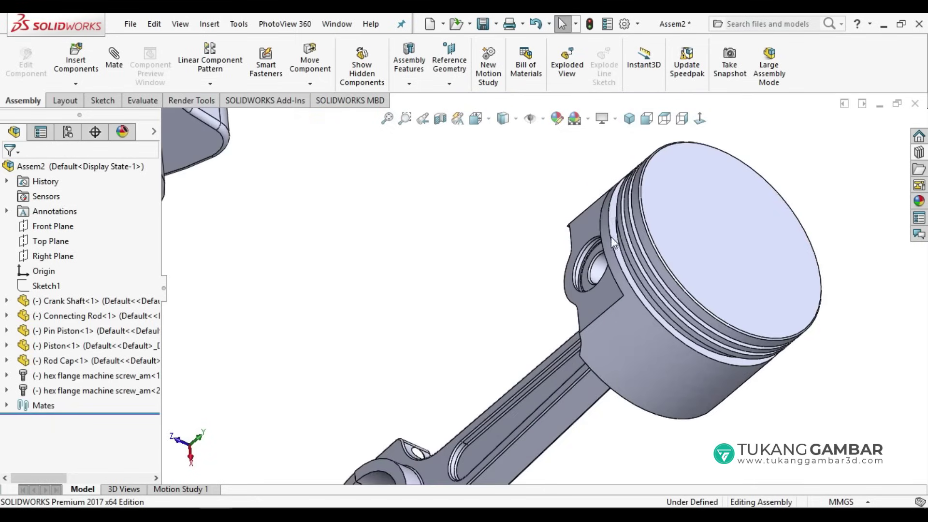
{"action": "middle_click_drag", "start_coordinate": [611, 237], "coordinate": [607, 399]}
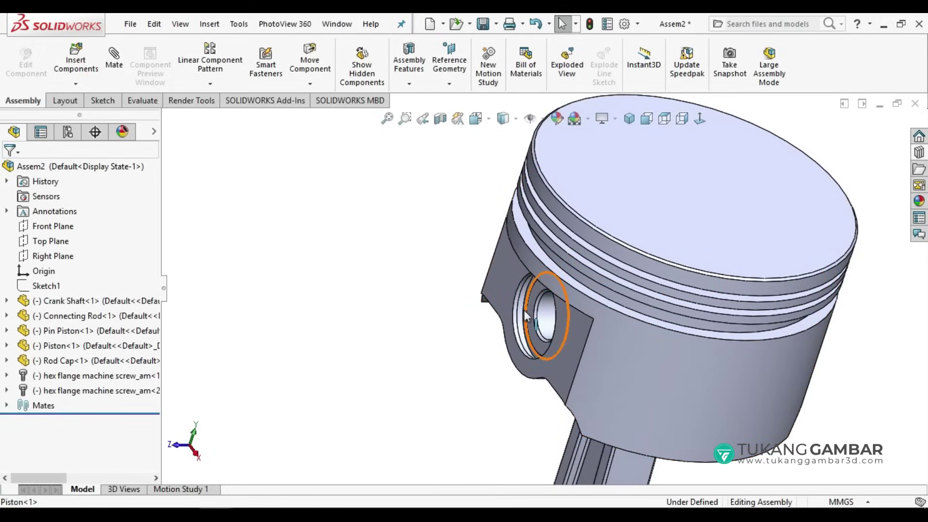
{"action": "scroll", "coordinate": [525, 315], "scroll_direction": "up", "scroll_amount": 3}
{"action": "middle_click_drag", "start_coordinate": [556, 299], "coordinate": [601, 368]}
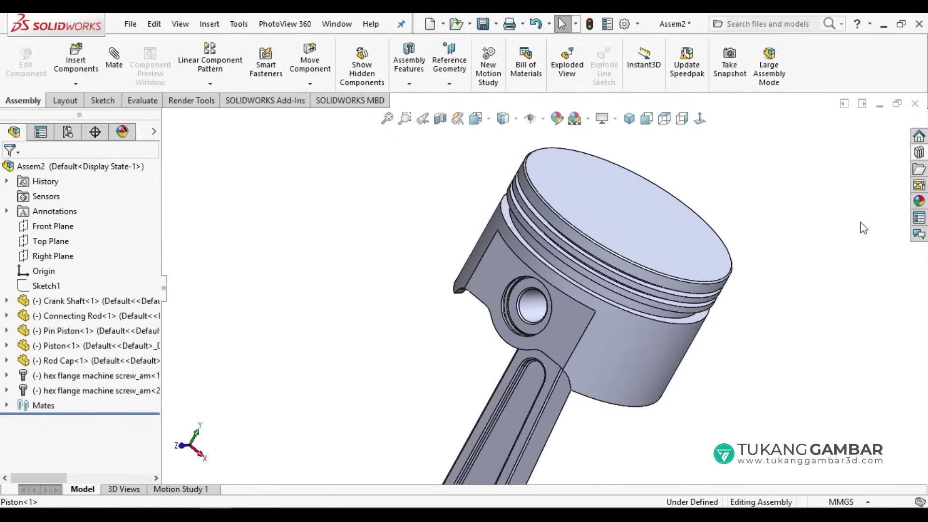
{"action": "left_click", "coordinate": [919, 154]}
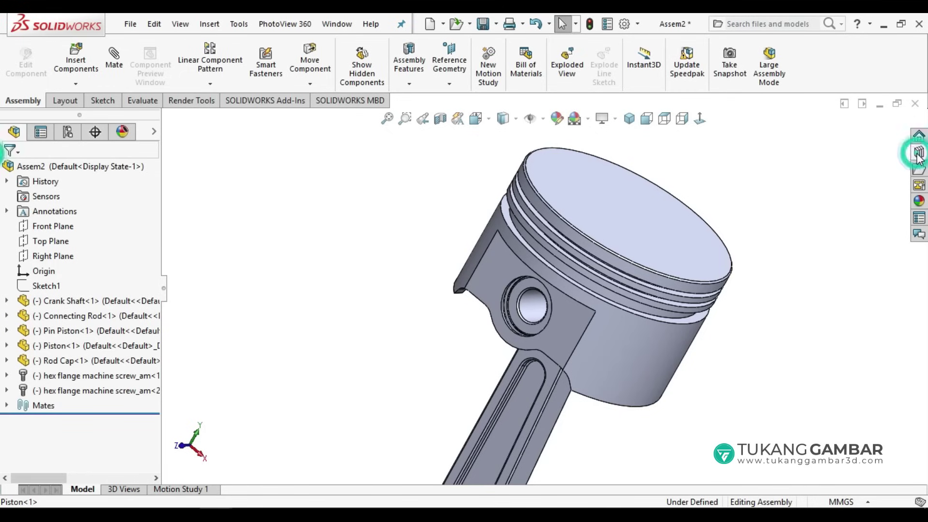
{"action": "left_click", "coordinate": [758, 144]}
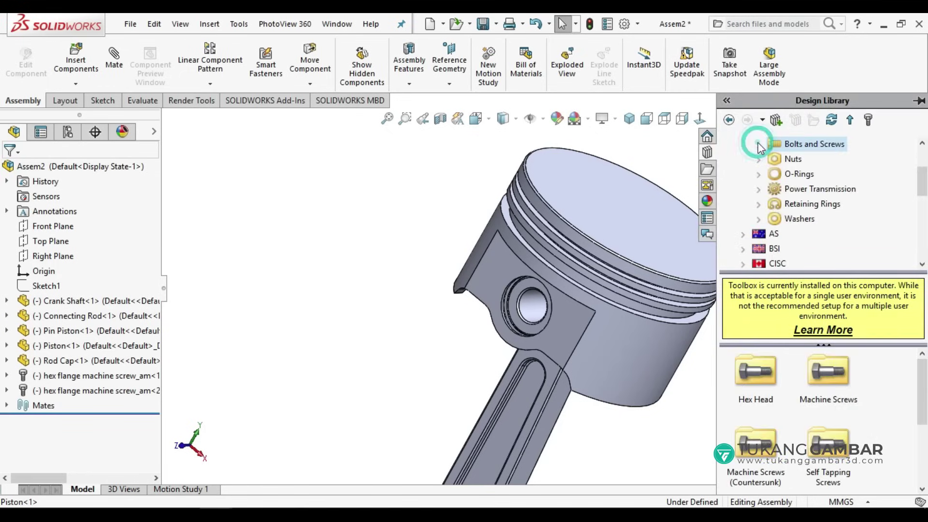
{"action": "double_click", "coordinate": [781, 207]}
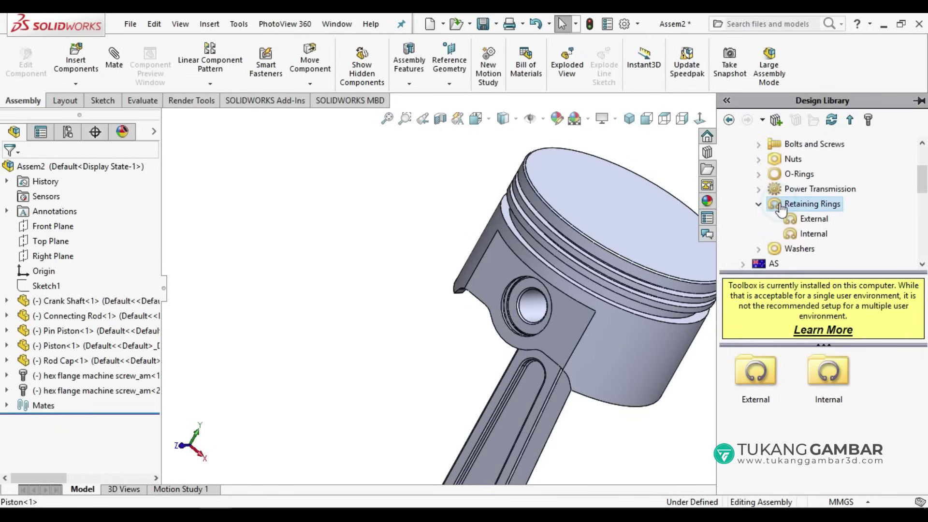
{"action": "double_click", "coordinate": [818, 382]}
{"action": "mouse_move", "coordinate": [762, 377]}
{"action": "left_mouse_down"}
{"action": "mouse_move", "coordinate": [512, 314]}
{"action": "mouse_move", "coordinate": [509, 300]}
{"action": "left_mouse_up"}
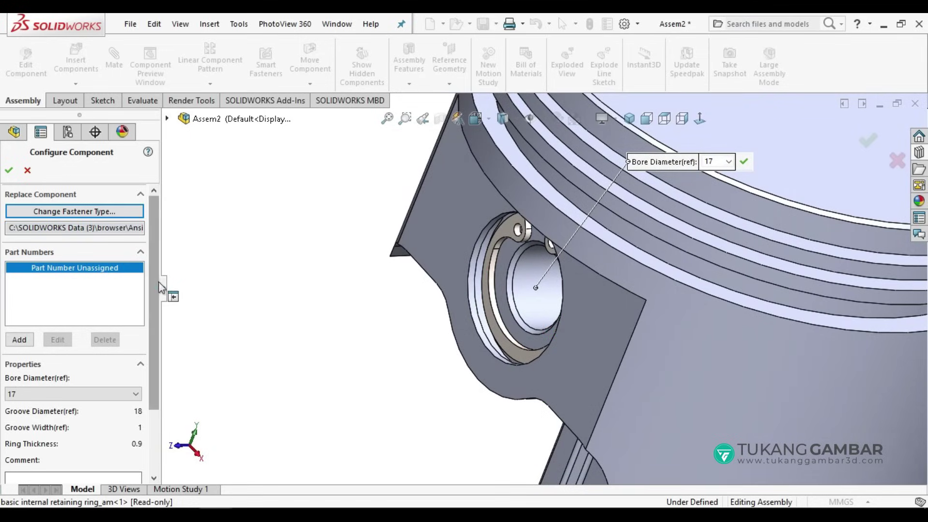
Set the retaining ring's bore diameter to 19.
{"action": "scroll", "coordinate": [97, 310], "scroll_direction": "down", "scroll_amount": 3}
{"action": "left_click", "coordinate": [56, 330]}
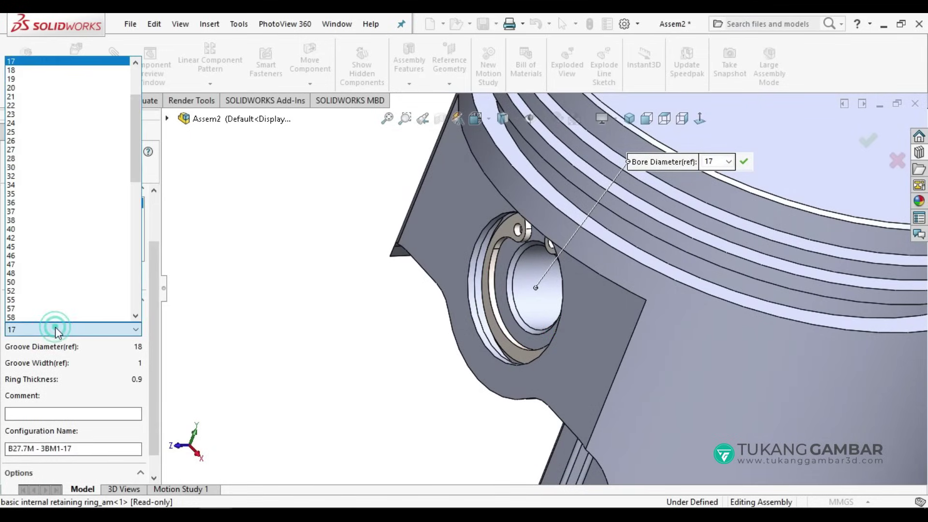
{"action": "left_click", "coordinate": [22, 78]}
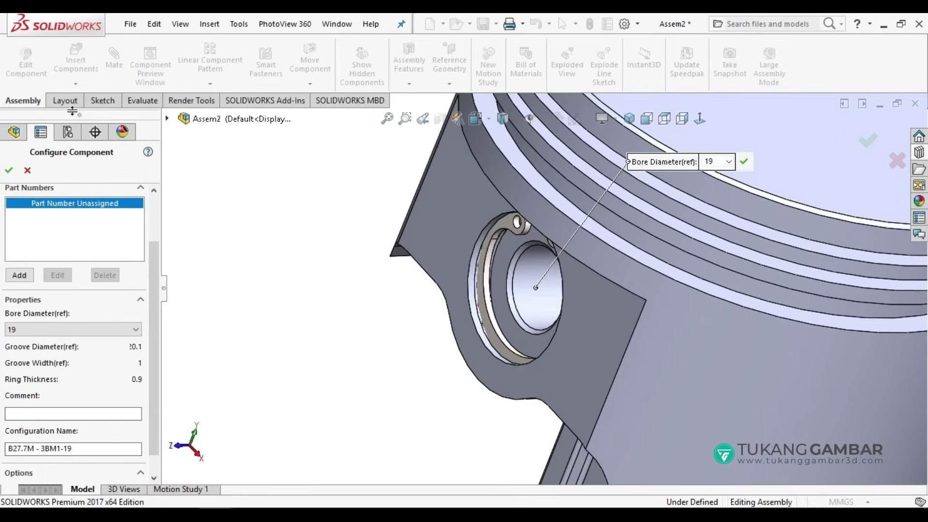
{"action": "left_click", "coordinate": [9, 171]}
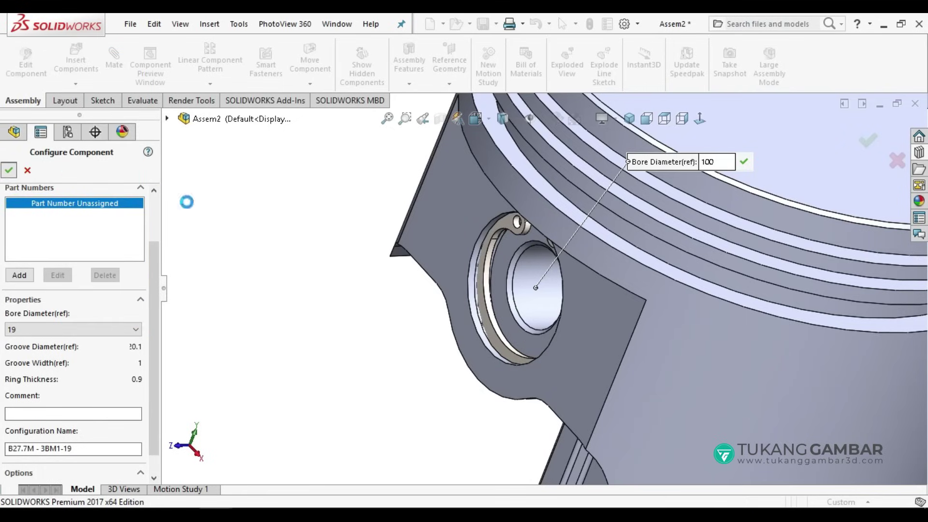
Place a second ring in the other pin bore groove and stop inserting copies.
{"action": "scroll", "coordinate": [364, 246], "scroll_direction": "up", "scroll_amount": 3}
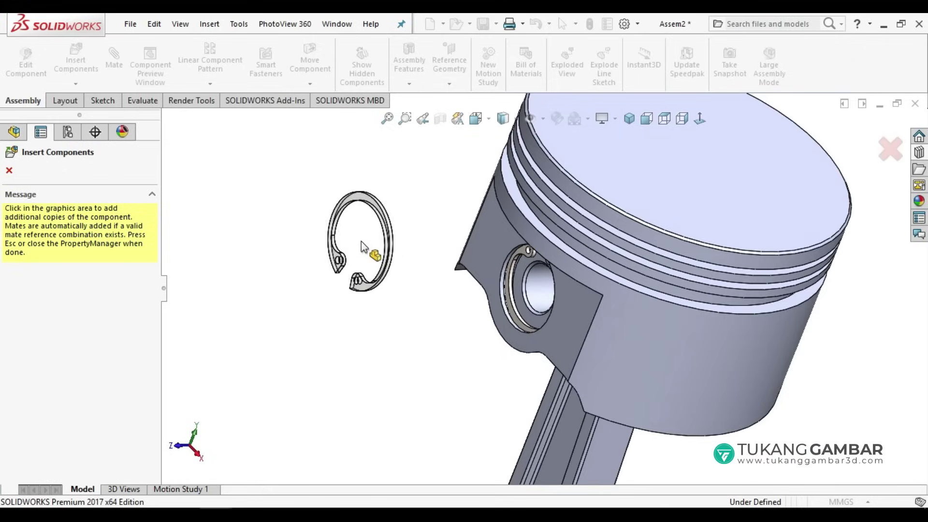
{"action": "scroll", "coordinate": [382, 248], "scroll_direction": "up", "scroll_amount": 2}
{"action": "scroll", "coordinate": [387, 249], "scroll_direction": "up", "scroll_amount": 2}
{"action": "middle_click_drag", "start_coordinate": [723, 357], "coordinate": [655, 305]}
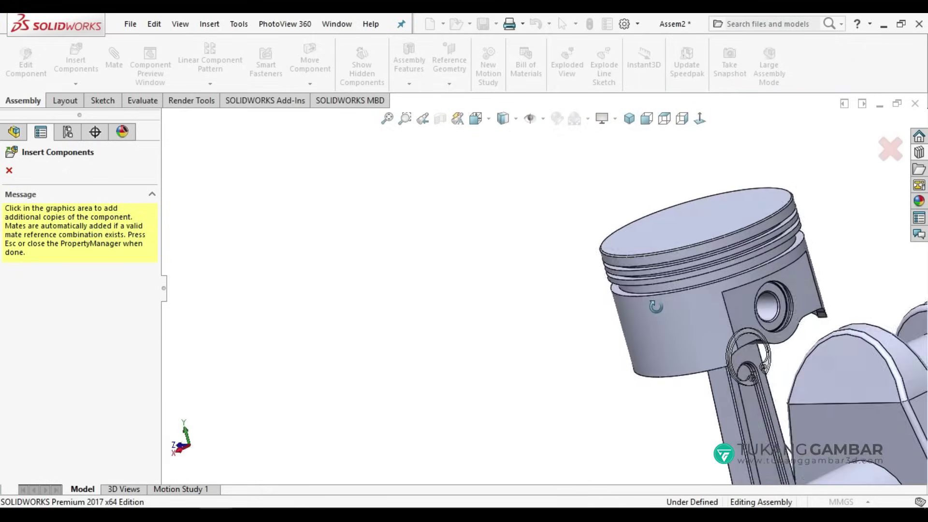
{"action": "scroll", "coordinate": [667, 290], "scroll_direction": "down", "scroll_amount": 3}
{"action": "scroll", "coordinate": [660, 270], "scroll_direction": "down", "scroll_amount": 3}
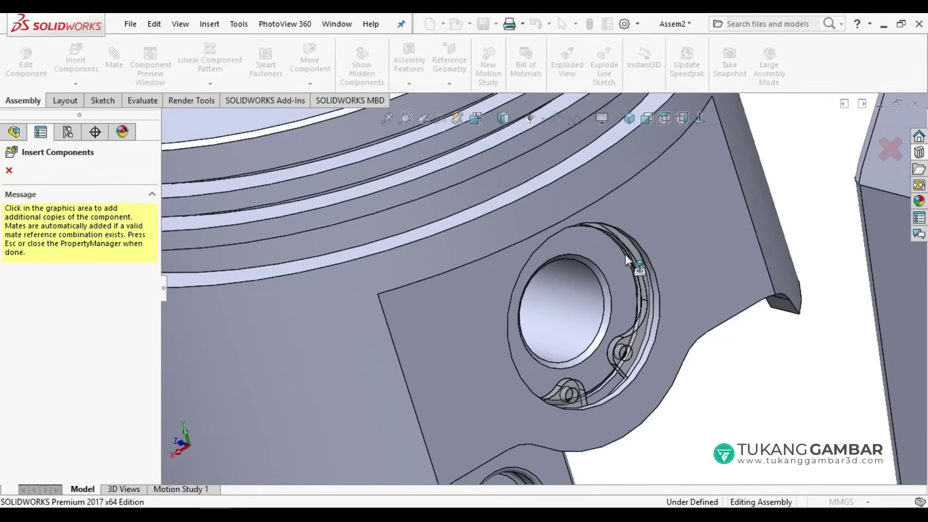
{"action": "left_click", "coordinate": [643, 294]}
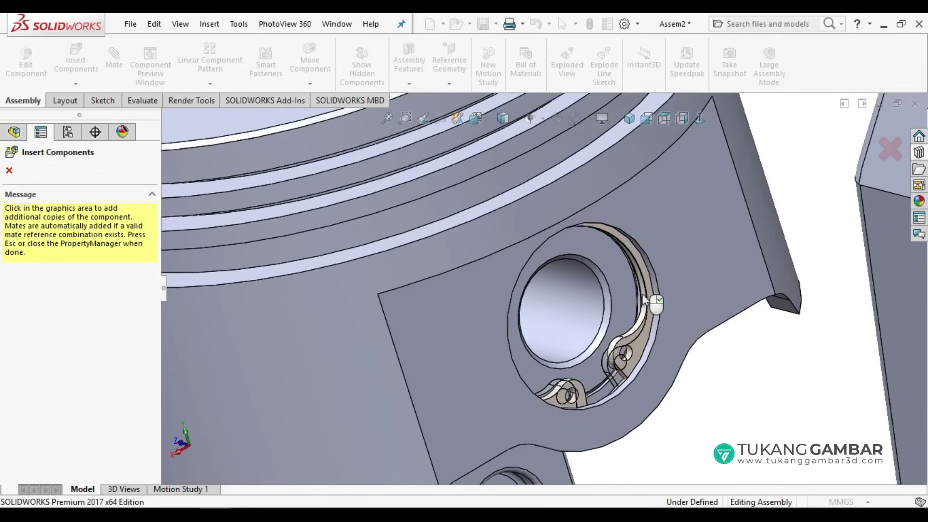
{"action": "left_click", "coordinate": [9, 172]}
{"action": "middle_click_drag", "start_coordinate": [500, 240], "coordinate": [571, 326]}
{"action": "scroll", "coordinate": [571, 326], "scroll_direction": "up", "scroll_amount": 3}
Switch to Front view and select the rod, pin, piston, cap, screws and rings.
{"action": "scroll", "coordinate": [573, 321], "scroll_direction": "up", "scroll_amount": 2}
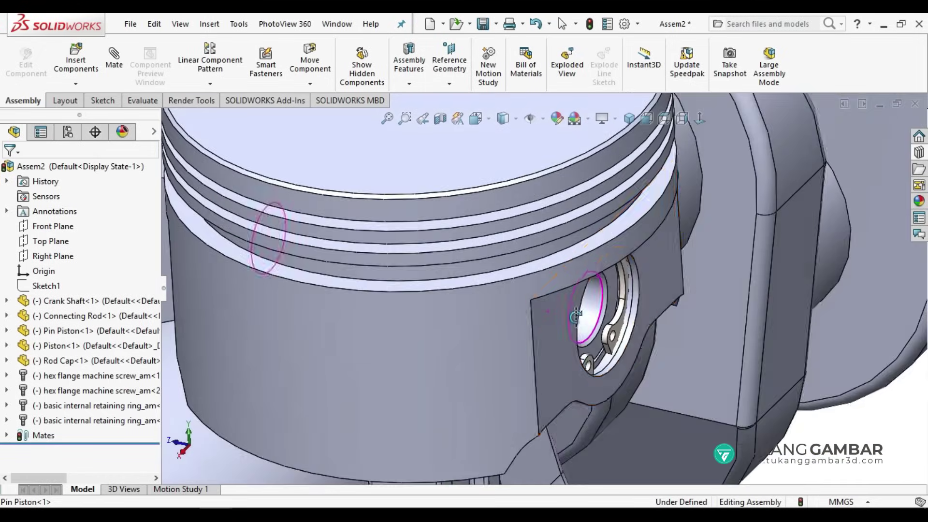
{"action": "scroll", "coordinate": [575, 317], "scroll_direction": "up", "scroll_amount": 2}
{"action": "scroll", "coordinate": [575, 317], "scroll_direction": "down", "scroll_amount": 2}
{"action": "scroll", "coordinate": [575, 317], "scroll_direction": "up", "scroll_amount": 3}
{"action": "scroll", "coordinate": [565, 306], "scroll_direction": "up", "scroll_amount": 3}
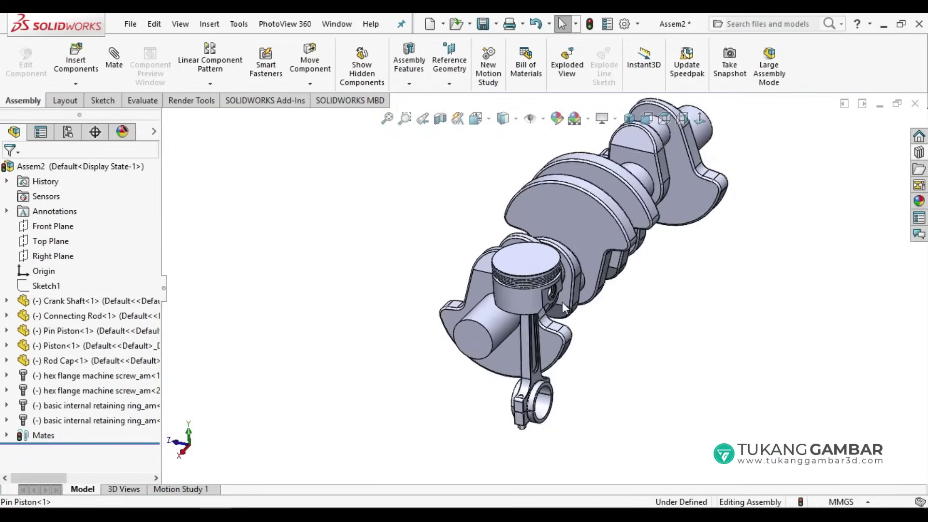
{"action": "scroll", "coordinate": [562, 302], "scroll_direction": "up", "scroll_amount": 1}
{"action": "mouse_move", "coordinate": [532, 335]}
{"action": "middle_mouse_down"}
{"action": "mouse_move", "coordinate": [604, 286]}
{"action": "mouse_move", "coordinate": [769, 283]}
{"action": "middle_mouse_up"}
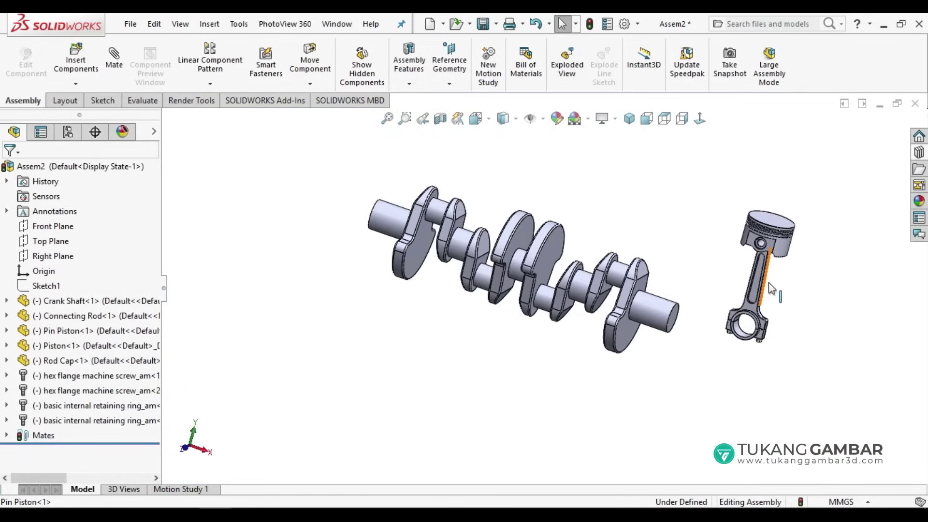
{"action": "left_click", "coordinate": [650, 119]}
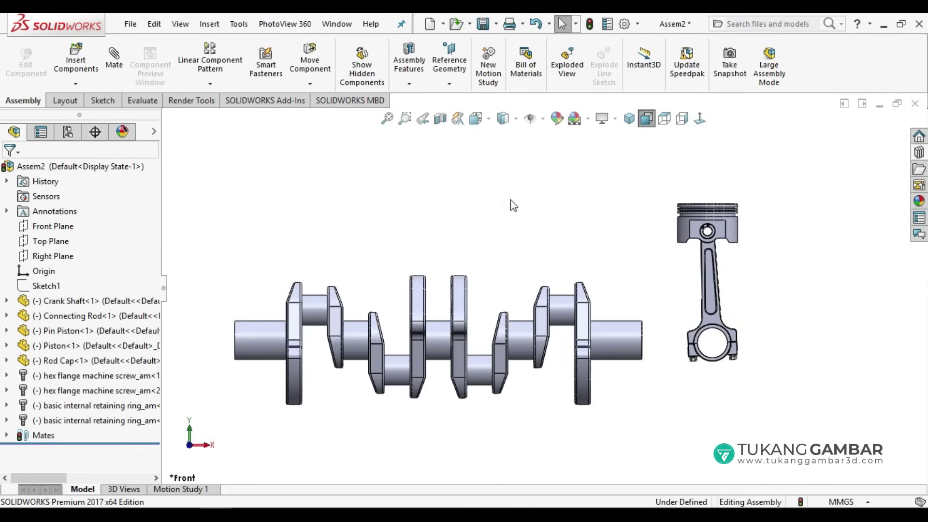
{"action": "left_click", "coordinate": [86, 318]}
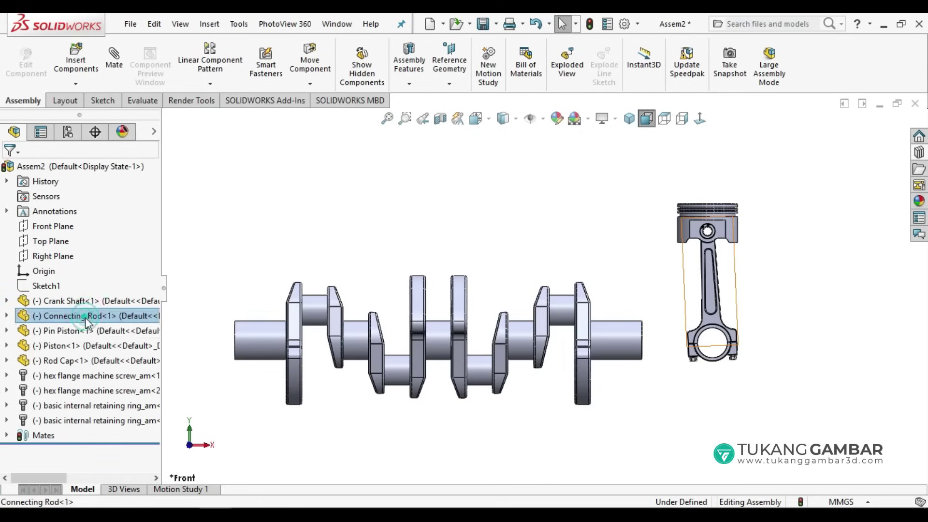
{"action": "left_click", "coordinate": [73, 346], "text": "ctrl"}
{"action": "left_click", "coordinate": [79, 362], "text": "ctrl"}
{"action": "left_click", "coordinate": [68, 376], "text": "ctrl"}
{"action": "left_click", "coordinate": [62, 406], "text": "ctrl"}
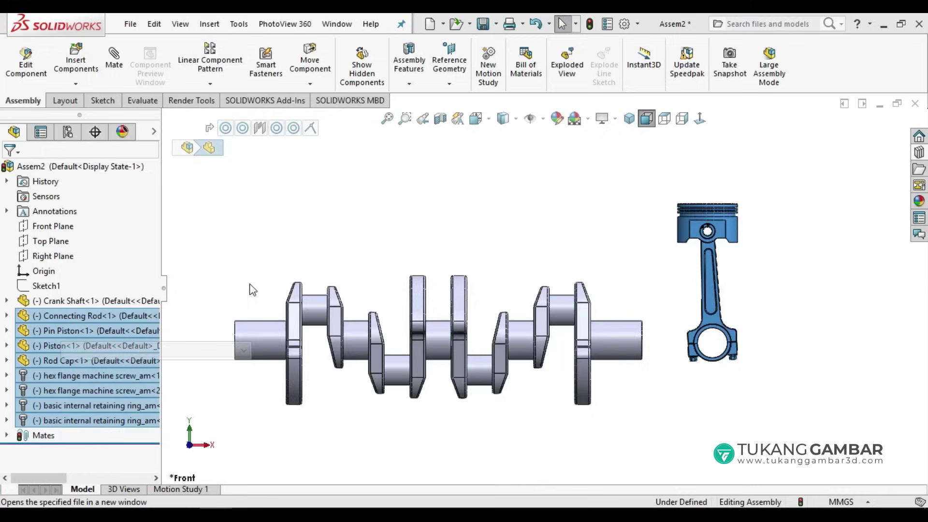
Place three copies of the selected piston-rod set beside the crankshaft.
{"action": "scroll", "coordinate": [541, 292], "scroll_direction": "up", "scroll_amount": 3}
{"action": "scroll", "coordinate": [693, 336], "scroll_direction": "down", "scroll_amount": 2}
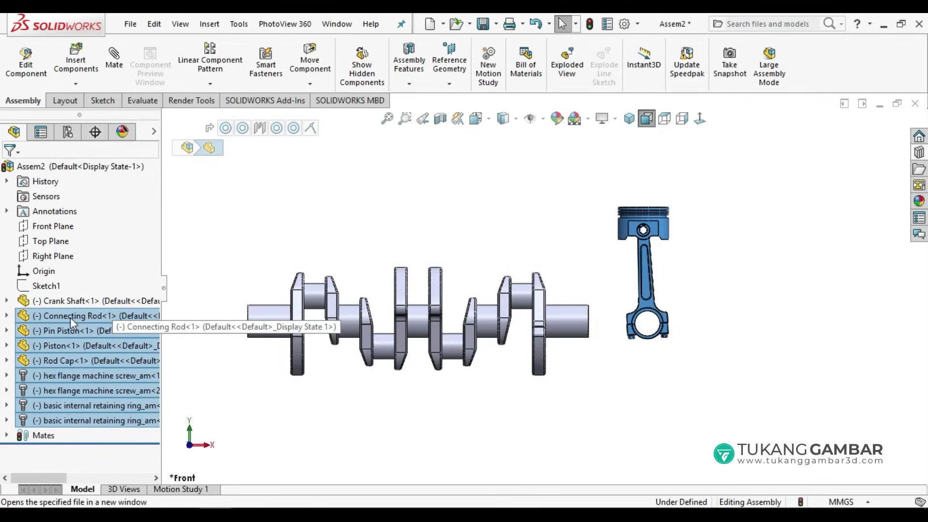
{"action": "mouse_move", "coordinate": [73, 320]}
{"action": "left_mouse_down"}
{"action": "mouse_move", "coordinate": [680, 288]}
{"action": "mouse_move", "coordinate": [707, 276]}
{"action": "left_mouse_up"}
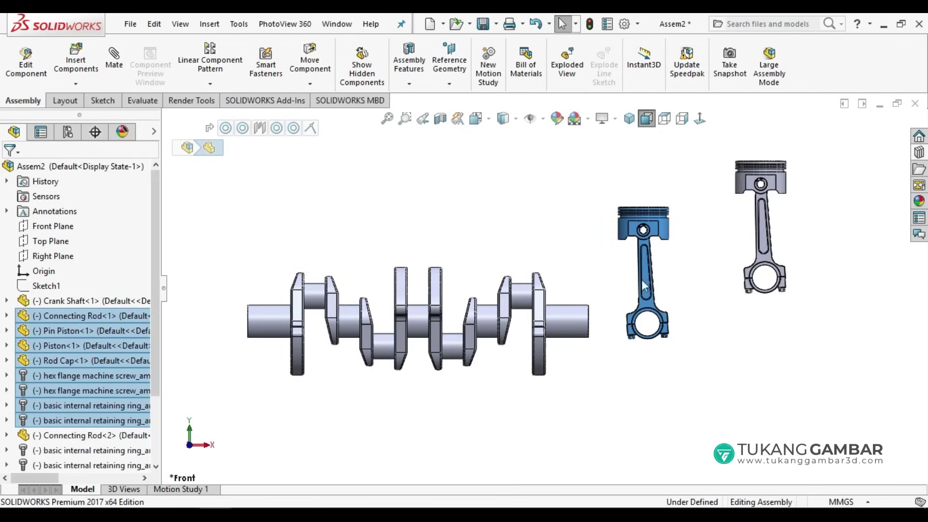
{"action": "mouse_move", "coordinate": [60, 319]}
{"action": "left_mouse_down"}
{"action": "mouse_move", "coordinate": [655, 307]}
{"action": "mouse_move", "coordinate": [781, 290]}
{"action": "left_mouse_up"}
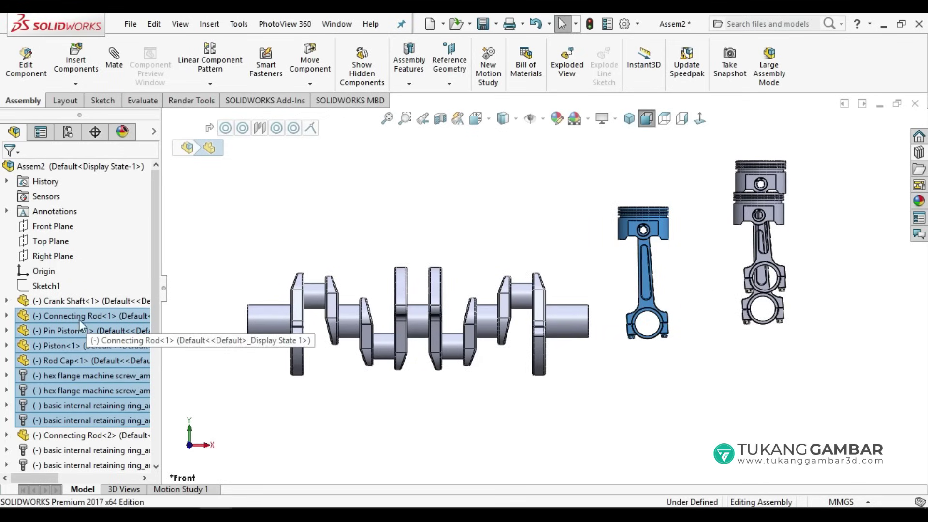
{"action": "left_click_drag", "start_coordinate": [77, 316], "coordinate": [795, 312]}
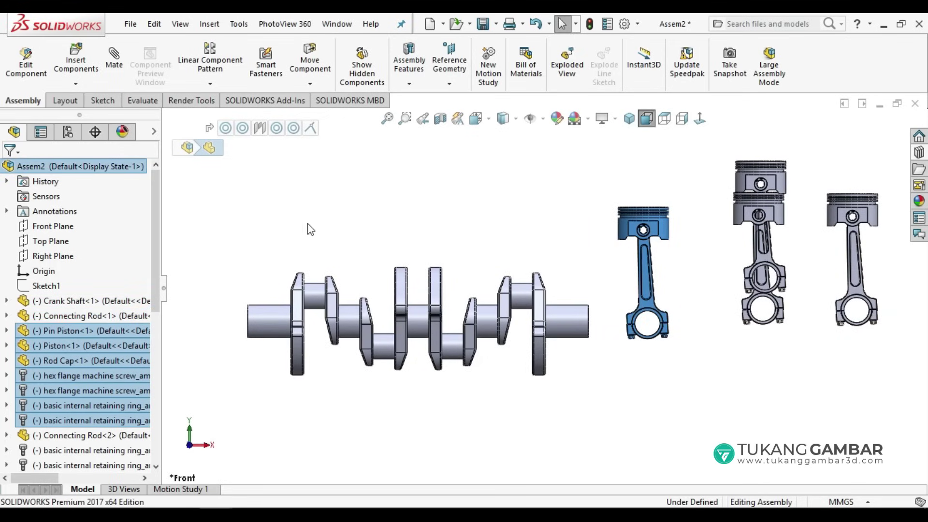
{"action": "left_click", "coordinate": [472, 239]}
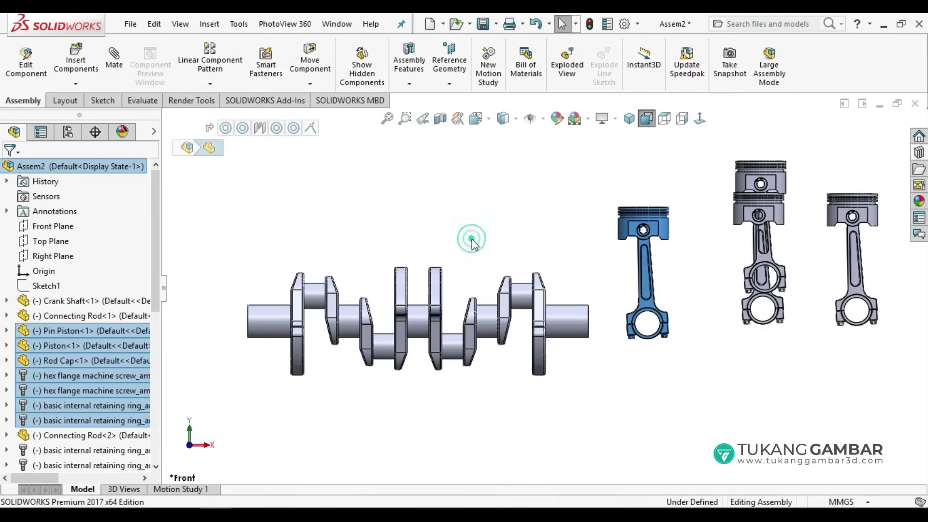
Mate Rod Cap-1 and Rod Cap-3 concentric to one crankpin using multiple-mate mode.
{"action": "left_click", "coordinate": [119, 60]}
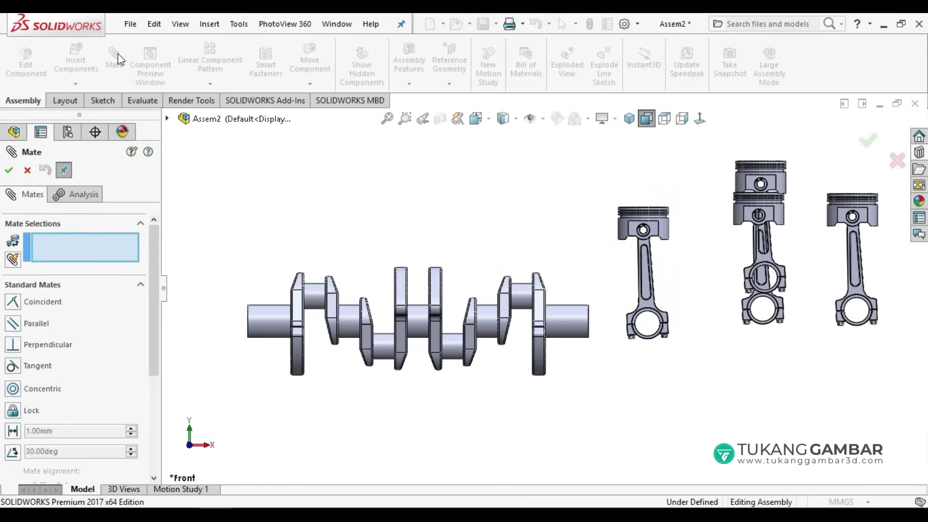
{"action": "left_click", "coordinate": [12, 261]}
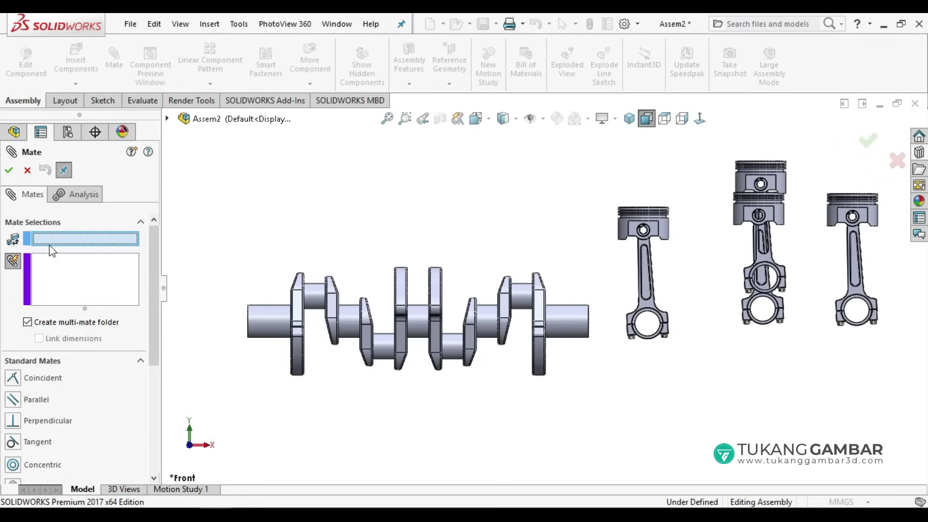
{"action": "left_click", "coordinate": [317, 292]}
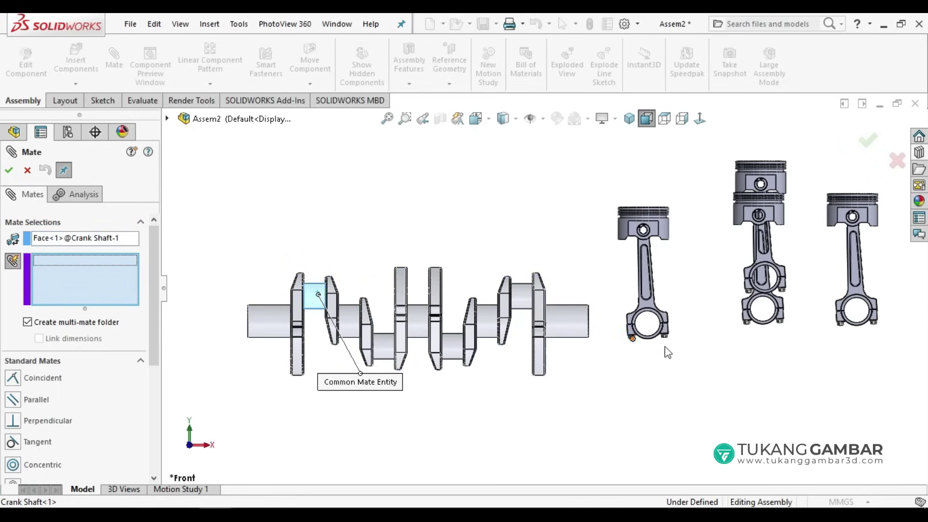
{"action": "middle_click_drag", "start_coordinate": [700, 341], "coordinate": [690, 367]}
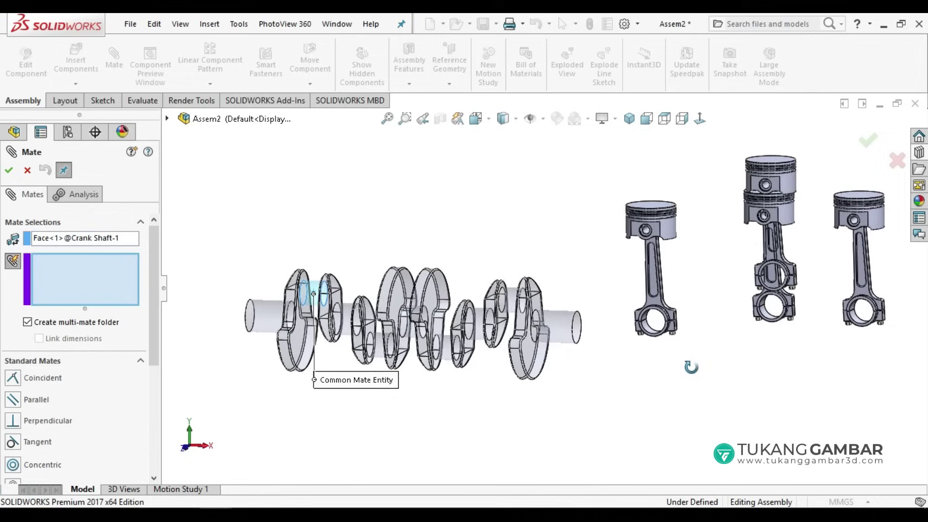
{"action": "scroll", "coordinate": [653, 332], "scroll_direction": "down", "scroll_amount": 2}
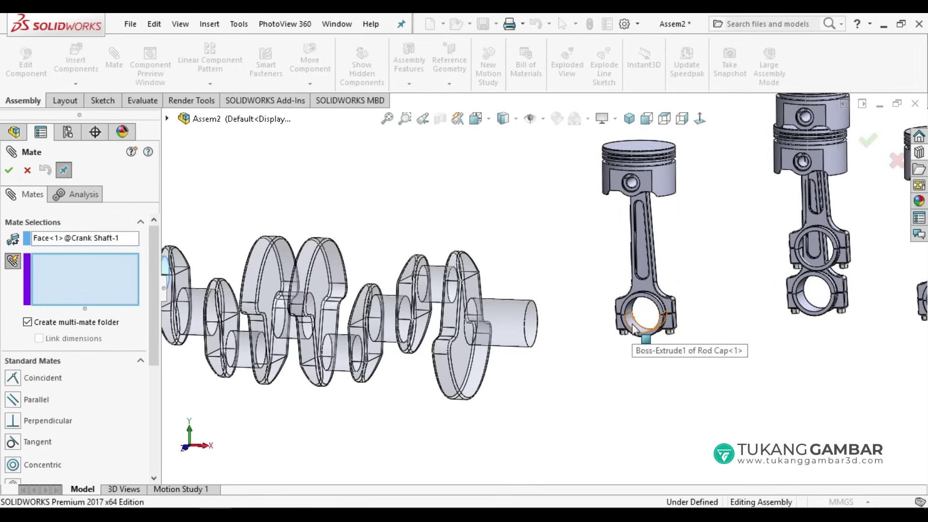
{"action": "left_click", "coordinate": [633, 327]}
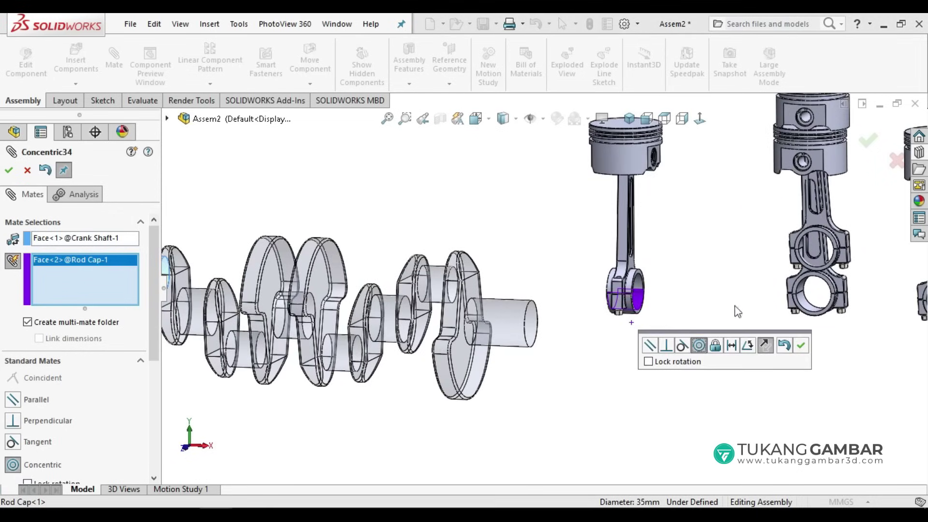
{"action": "left_click", "coordinate": [800, 312]}
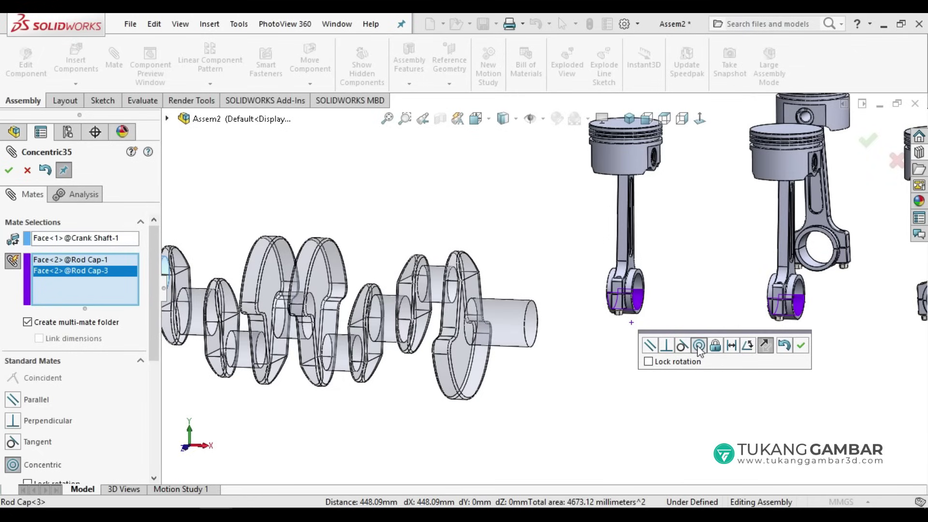
{"action": "left_click", "coordinate": [801, 347]}
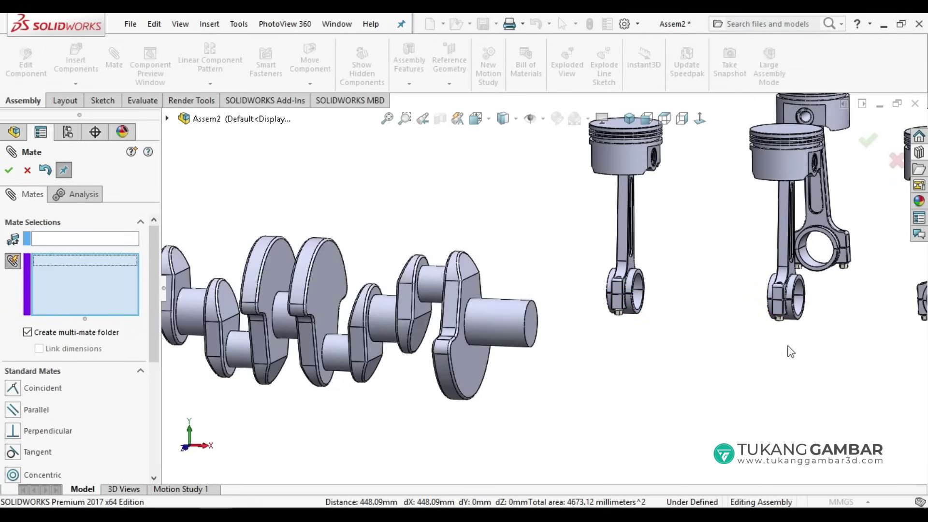
Mate Rod Cap-2 and Rod Cap-4 concentric to another crankpin.
{"action": "left_click", "coordinate": [90, 239]}
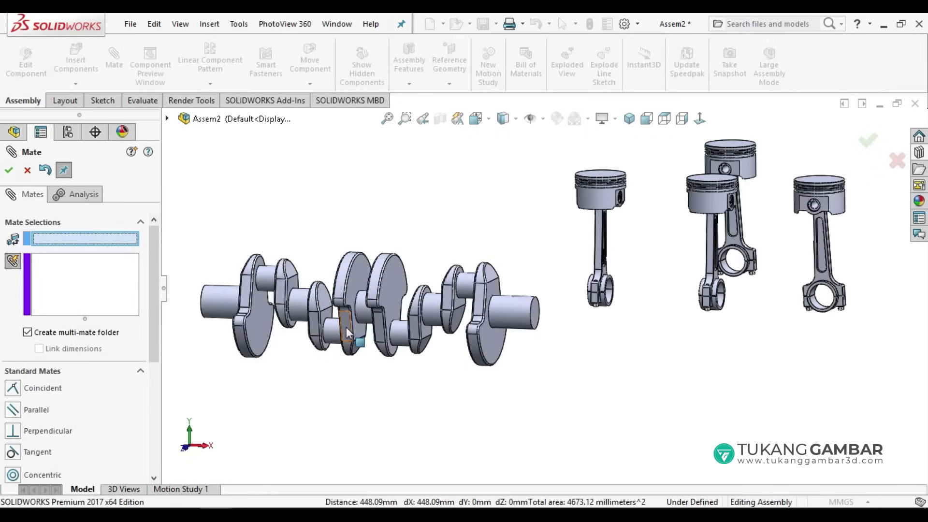
{"action": "scroll", "coordinate": [346, 327], "scroll_direction": "down", "scroll_amount": 3}
{"action": "left_click", "coordinate": [346, 329]}
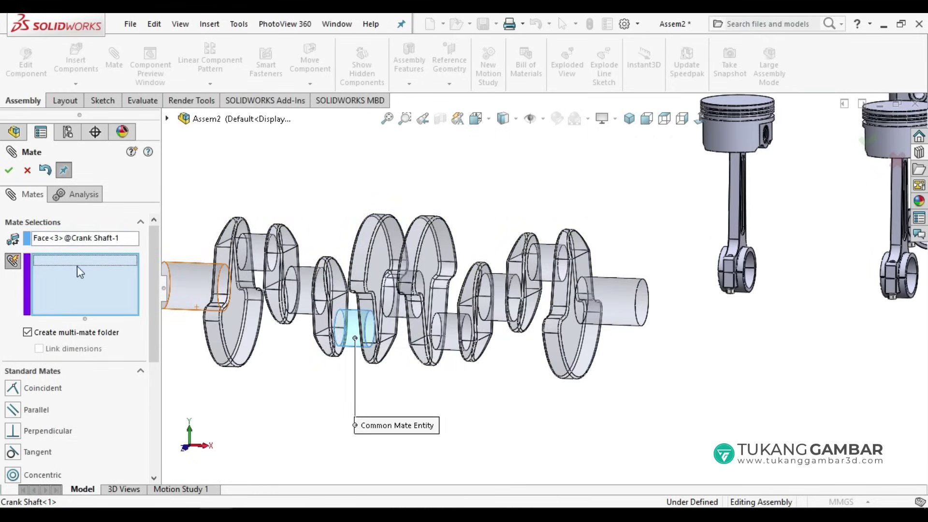
{"action": "scroll", "coordinate": [600, 310], "scroll_direction": "up", "scroll_amount": 3}
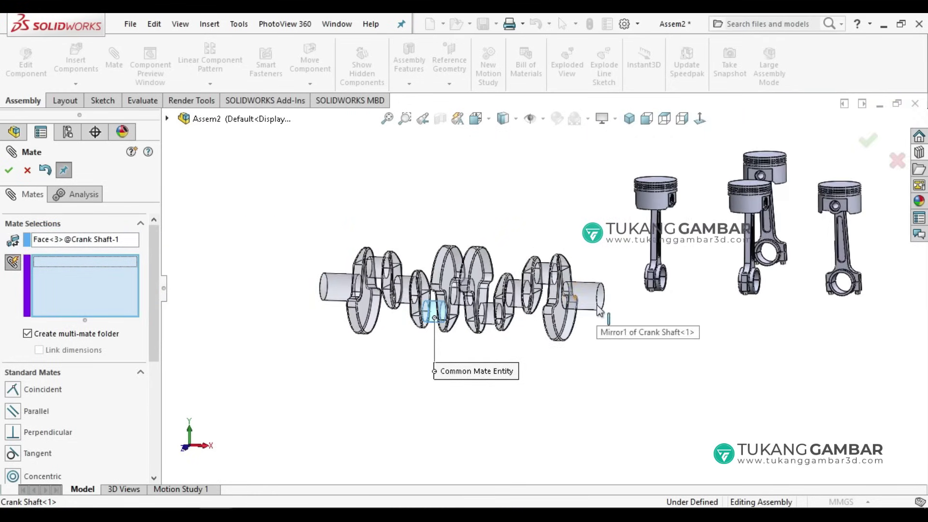
{"action": "scroll", "coordinate": [729, 265], "scroll_direction": "down", "scroll_amount": 2}
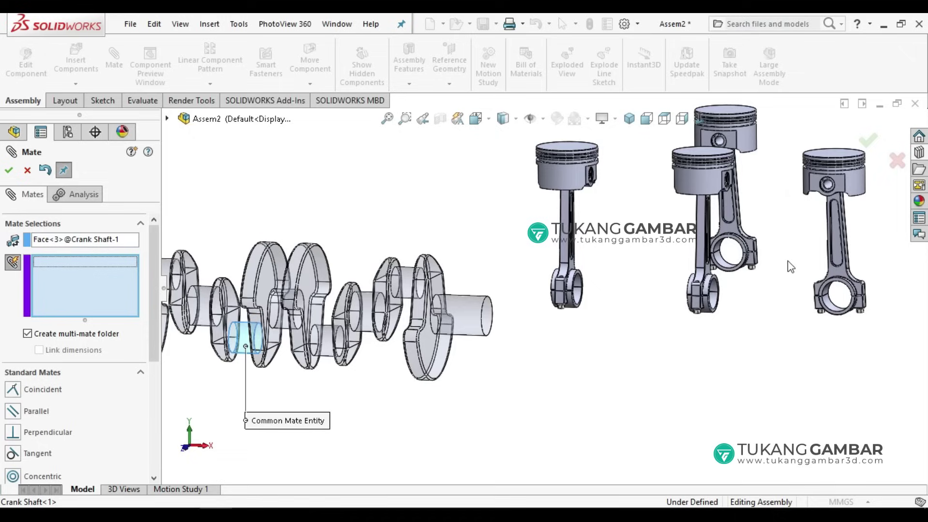
{"action": "left_click", "coordinate": [723, 265]}
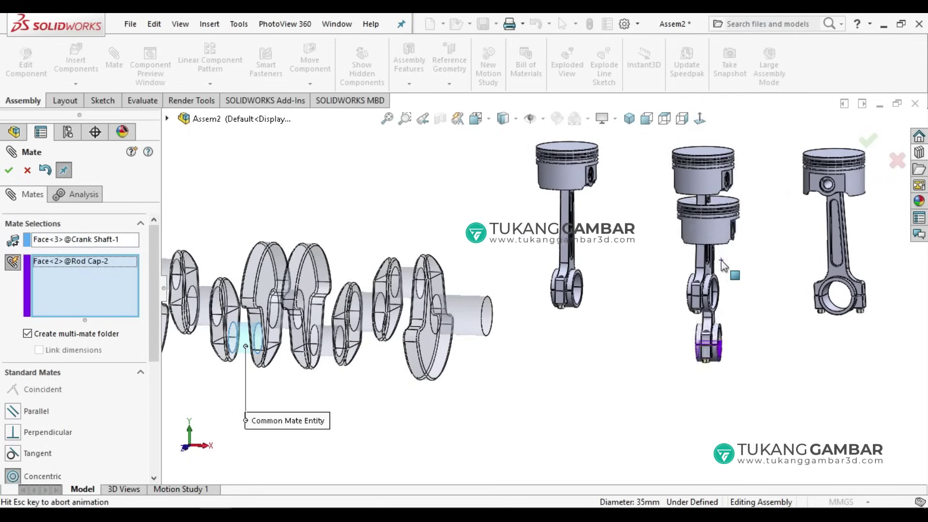
{"action": "left_click", "coordinate": [828, 304]}
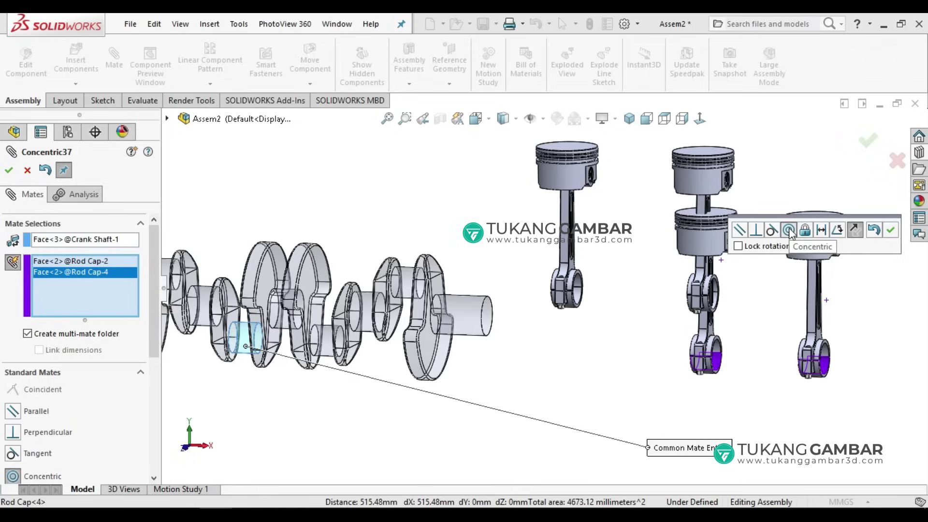
{"action": "left_click", "coordinate": [891, 230]}
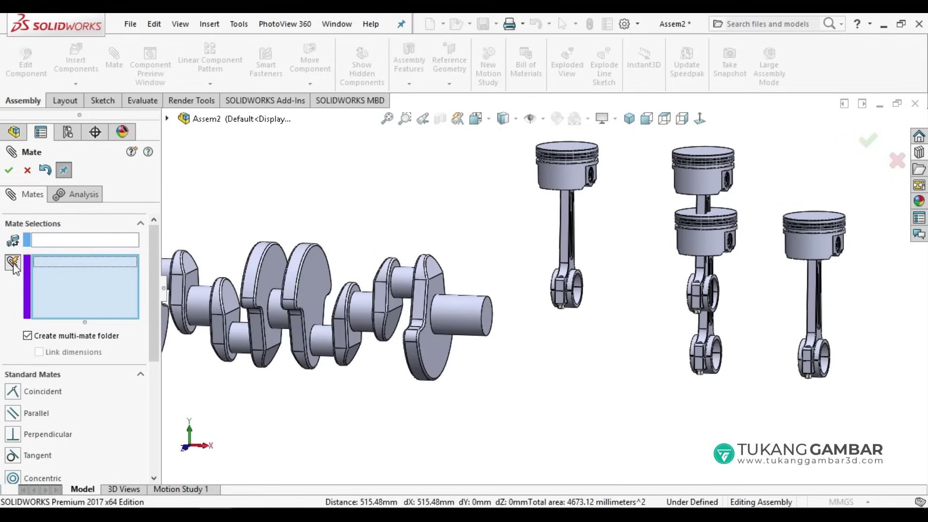
{"action": "scroll", "coordinate": [14, 265], "scroll_direction": "down", "scroll_amount": 3}
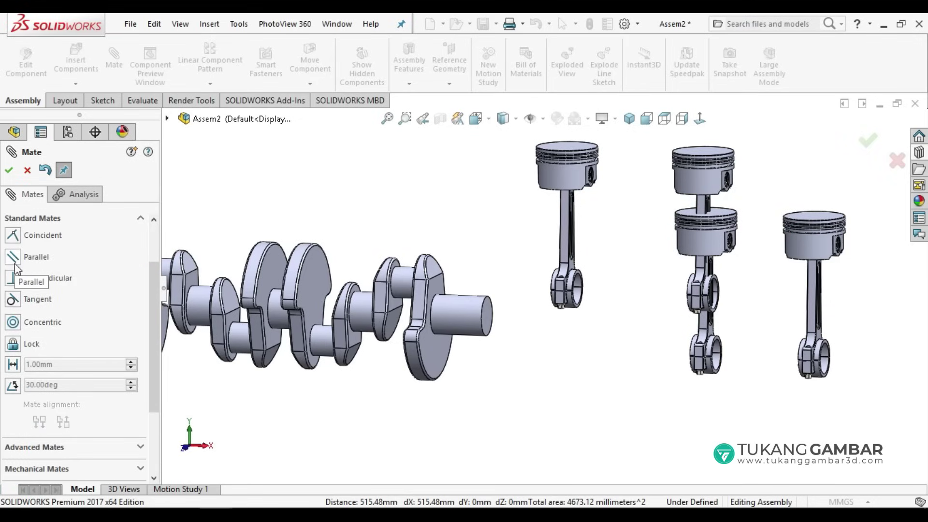
Switch the mate type to a centred Width mate under Advanced Mates.
{"action": "left_click", "coordinate": [141, 218]}
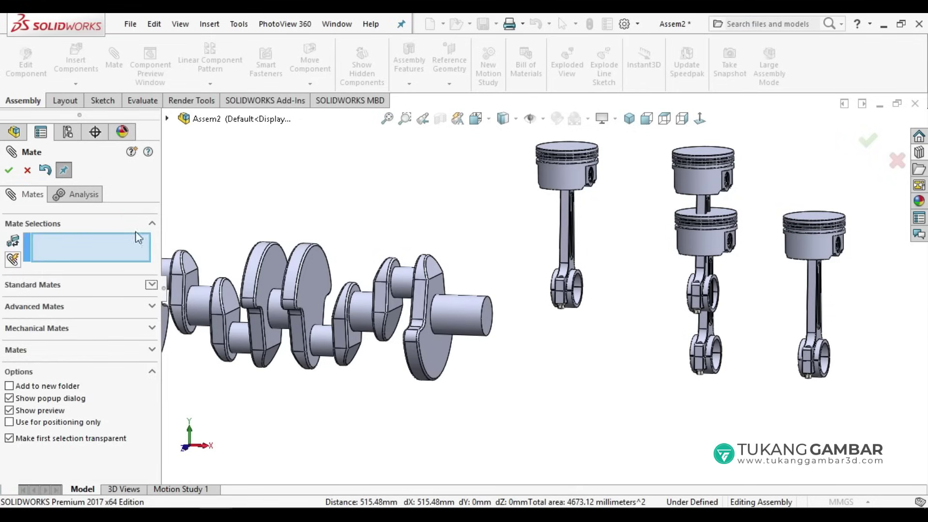
{"action": "left_click", "coordinate": [152, 308]}
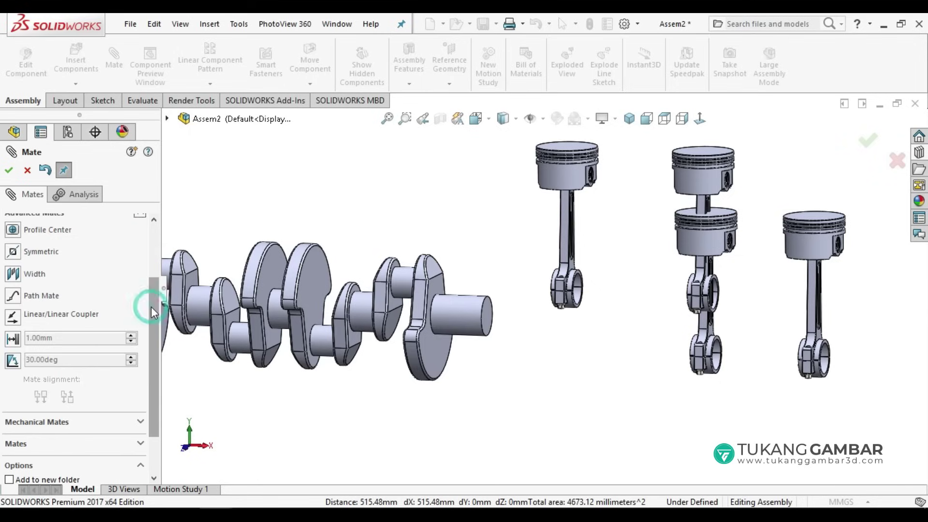
{"action": "left_click", "coordinate": [13, 276]}
{"action": "scroll", "coordinate": [48, 300], "scroll_direction": "up", "scroll_amount": 3}
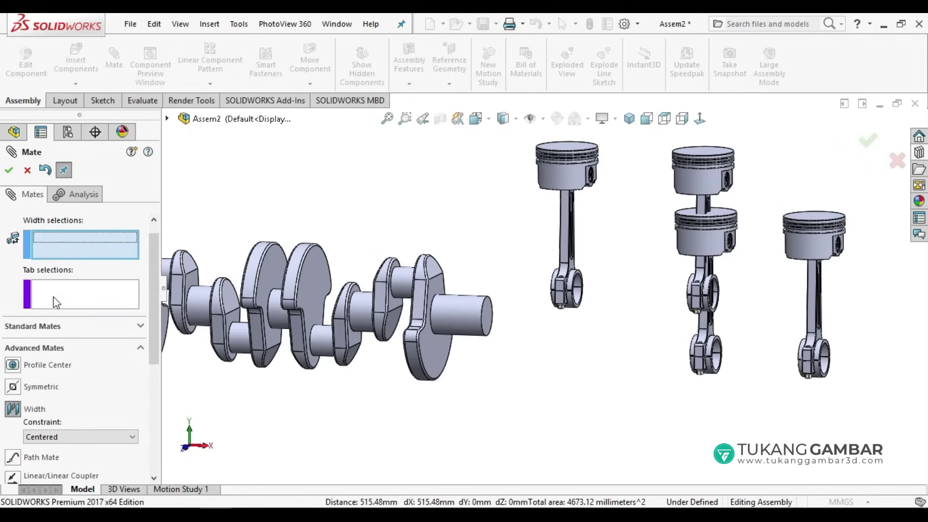
{"action": "key", "text": "f"}
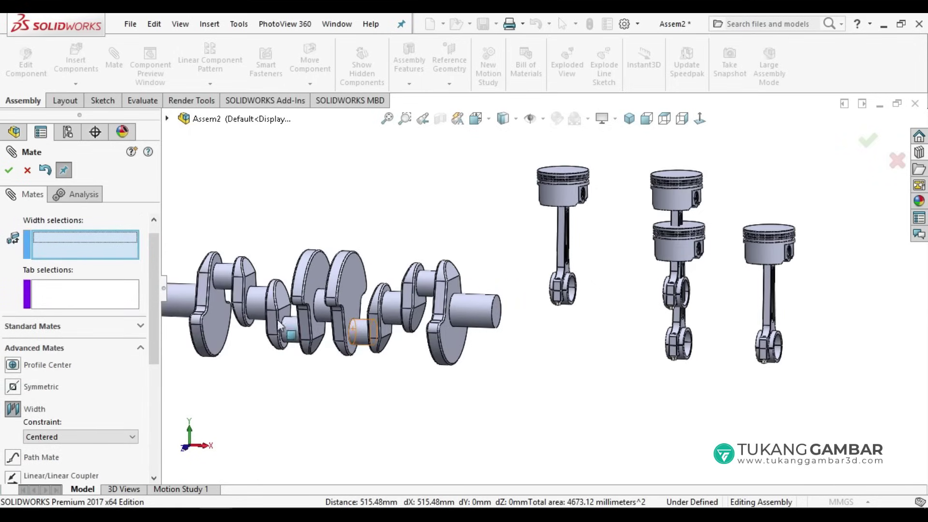
{"action": "scroll", "coordinate": [230, 319], "scroll_direction": "down", "scroll_amount": 2}
Centre Connecting Rod-1 between two crank web faces with width mate Width9.
{"action": "left_click", "coordinate": [243, 313]}
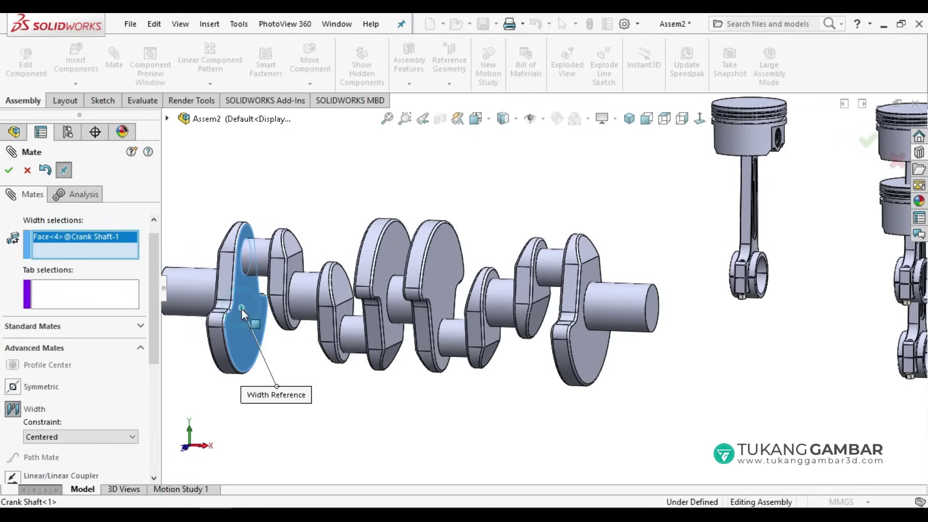
{"action": "middle_click_drag", "start_coordinate": [246, 309], "coordinate": [278, 296]}
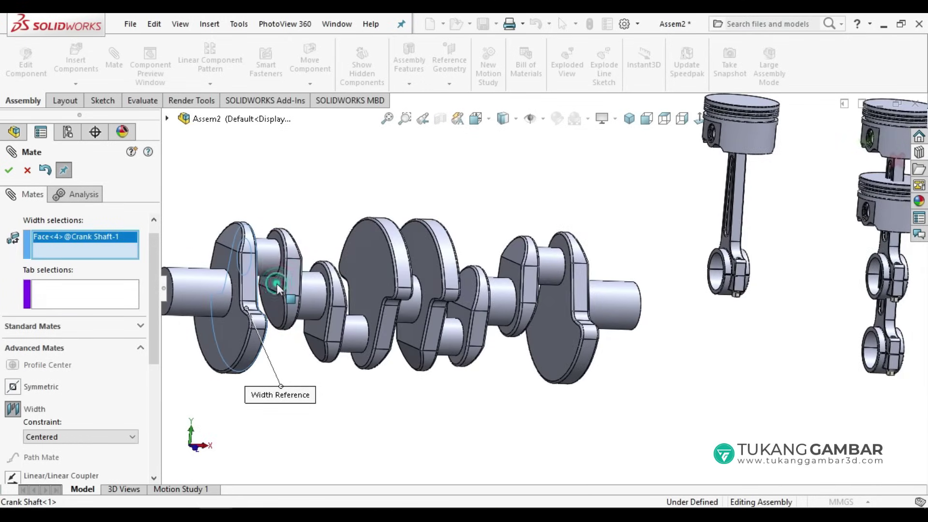
{"action": "left_click", "coordinate": [279, 289]}
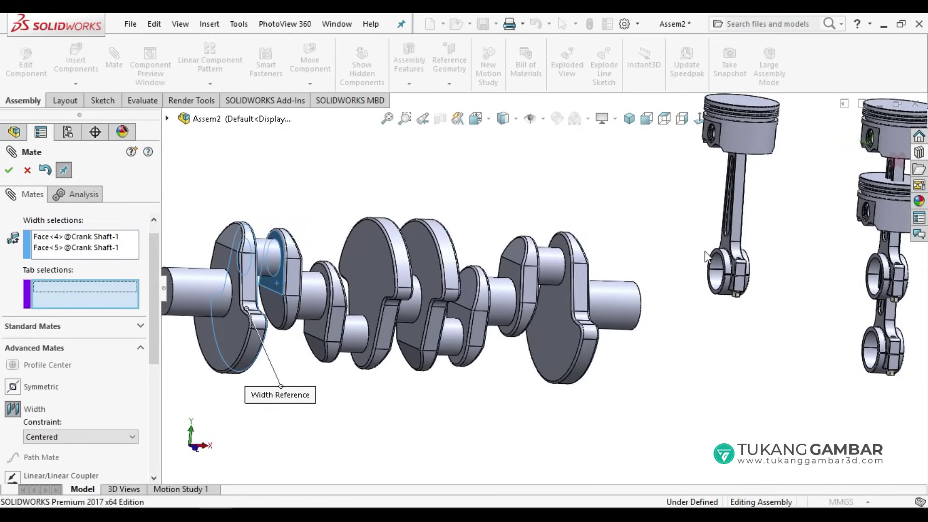
{"action": "scroll", "coordinate": [711, 256], "scroll_direction": "down", "scroll_amount": 3}
{"action": "left_click", "coordinate": [704, 247]}
{"action": "scroll", "coordinate": [695, 268], "scroll_direction": "up", "scroll_amount": 1}
{"action": "scroll", "coordinate": [694, 269], "scroll_direction": "up", "scroll_amount": 3}
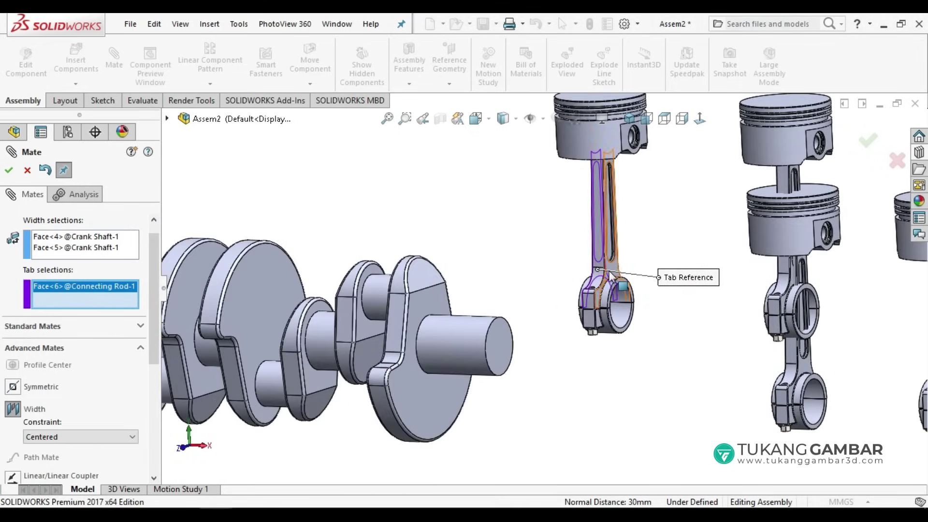
{"action": "scroll", "coordinate": [610, 277], "scroll_direction": "down", "scroll_amount": 2}
{"action": "scroll", "coordinate": [612, 271], "scroll_direction": "up", "scroll_amount": 1}
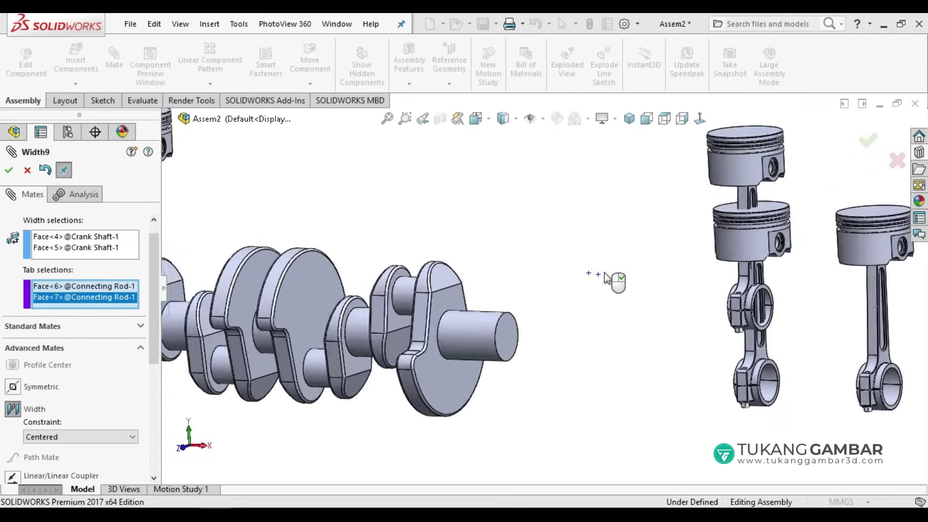
{"action": "left_click", "coordinate": [616, 282]}
{"action": "scroll", "coordinate": [279, 309], "scroll_direction": "down", "scroll_amount": 2}
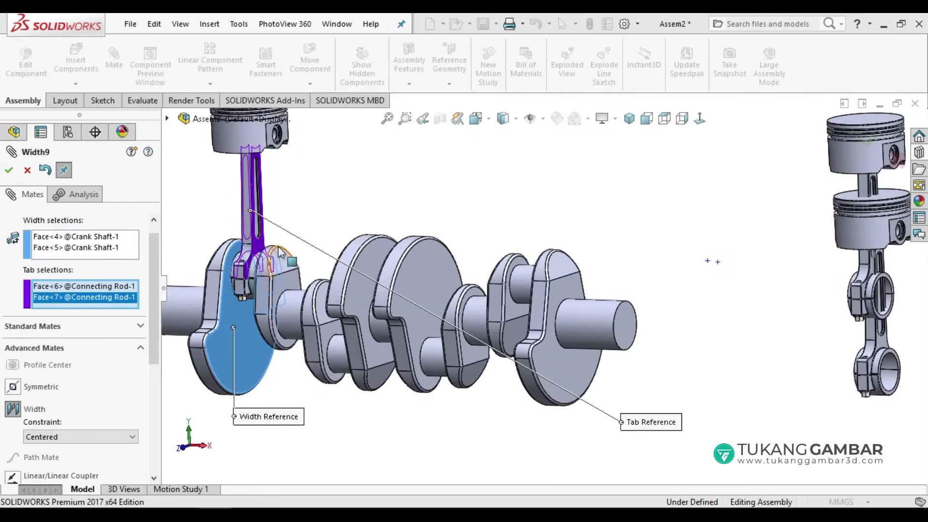
{"action": "left_click", "coordinate": [9, 173]}
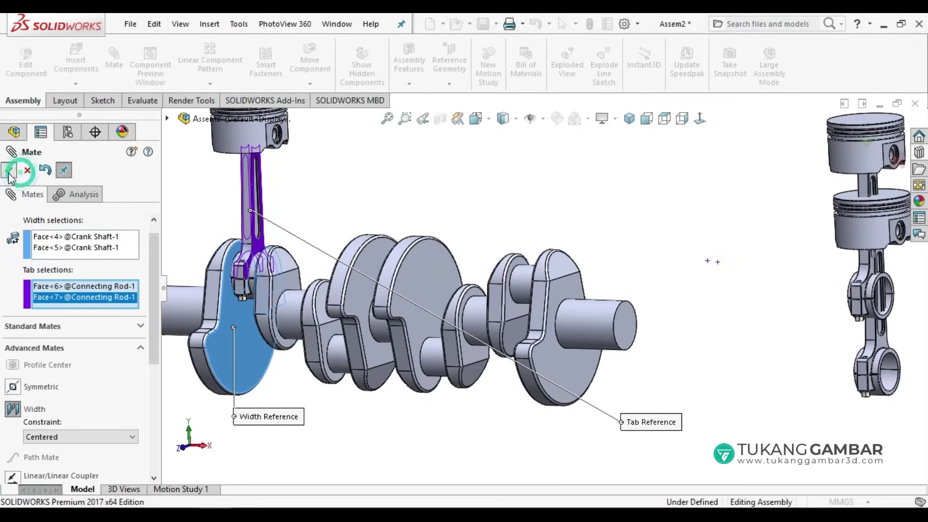
Centre Connecting Rod-3 between the right-hand crank web faces with a width mate.
{"action": "left_click", "coordinate": [17, 346]}
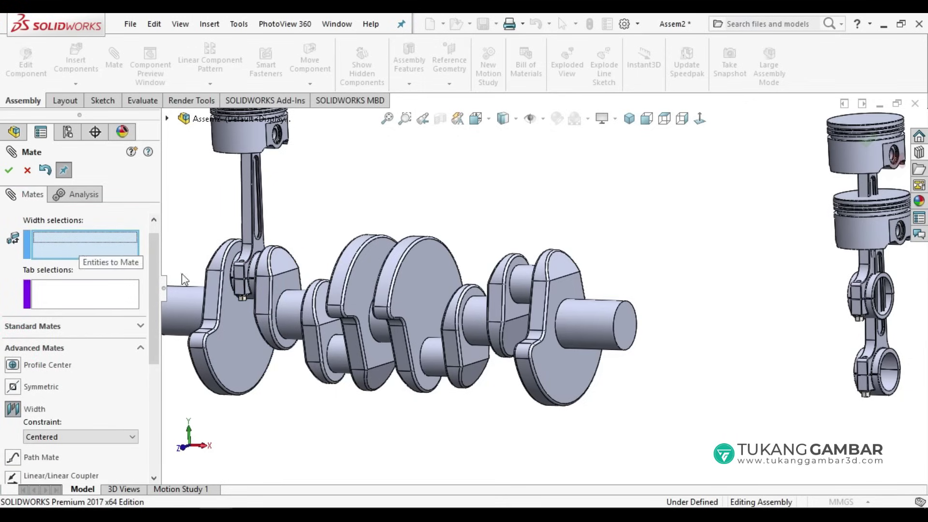
{"action": "mouse_move", "coordinate": [184, 280]}
{"action": "middle_mouse_down"}
{"action": "mouse_move", "coordinate": [484, 349]}
{"action": "mouse_move", "coordinate": [451, 316]}
{"action": "middle_mouse_up"}
{"action": "left_click", "coordinate": [484, 349]}
{"action": "left_click", "coordinate": [452, 316]}
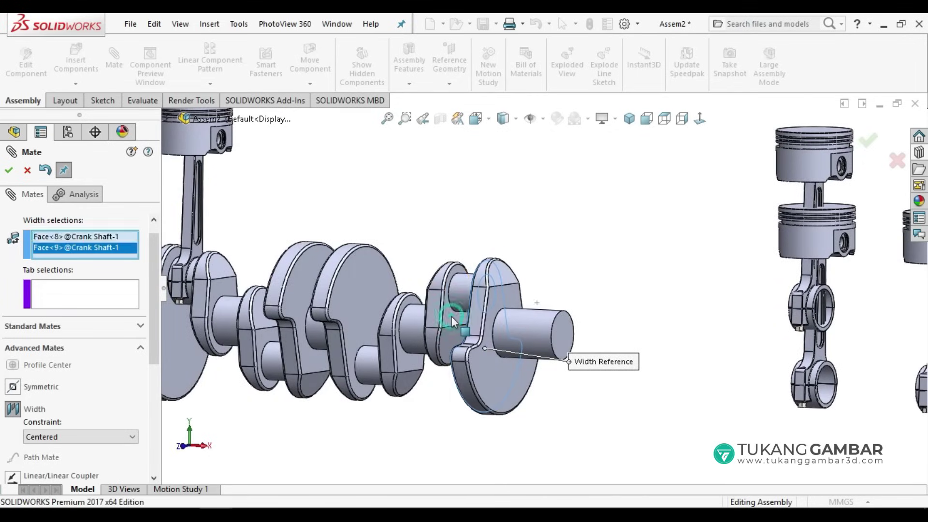
{"action": "scroll", "coordinate": [798, 290], "scroll_direction": "down", "scroll_amount": 2}
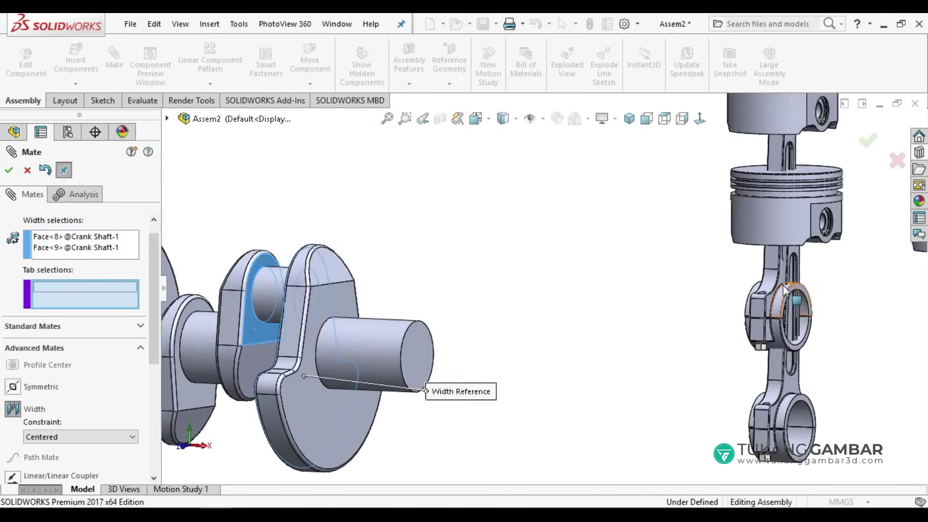
{"action": "scroll", "coordinate": [771, 293], "scroll_direction": "down", "scroll_amount": 2}
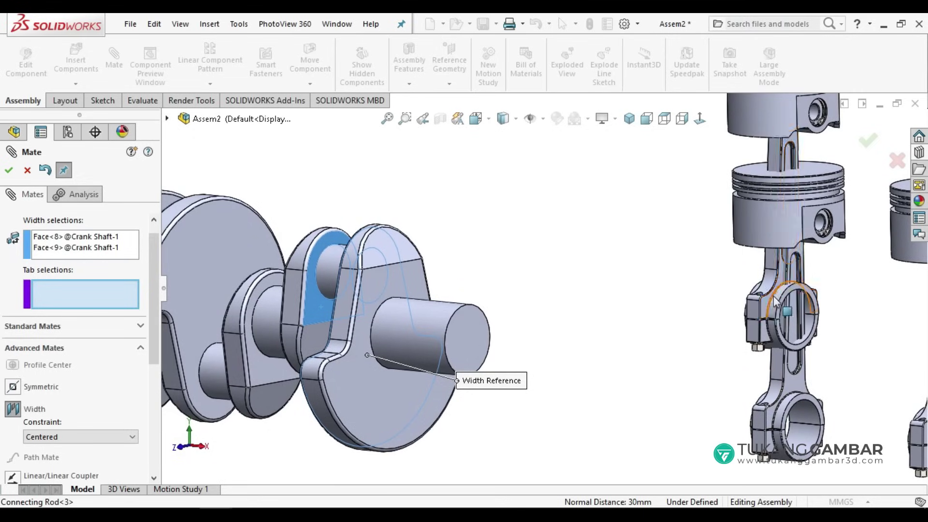
{"action": "left_click", "coordinate": [766, 304]}
{"action": "middle_click_drag", "start_coordinate": [765, 304], "coordinate": [836, 317]}
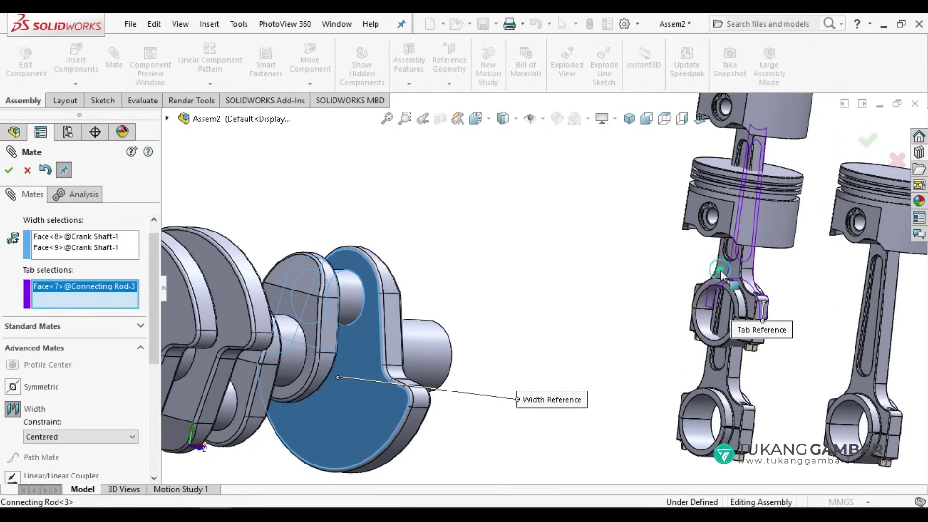
{"action": "left_click", "coordinate": [337, 203]}
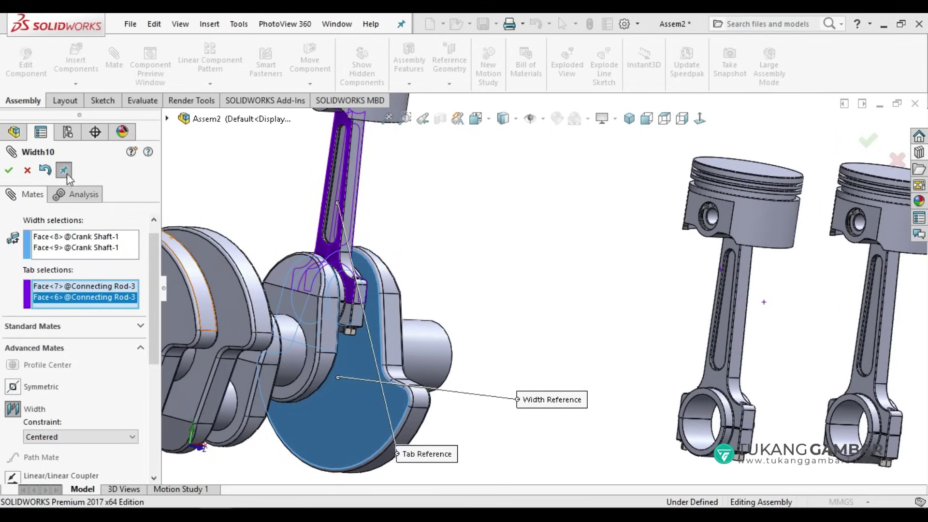
{"action": "left_click", "coordinate": [10, 170]}
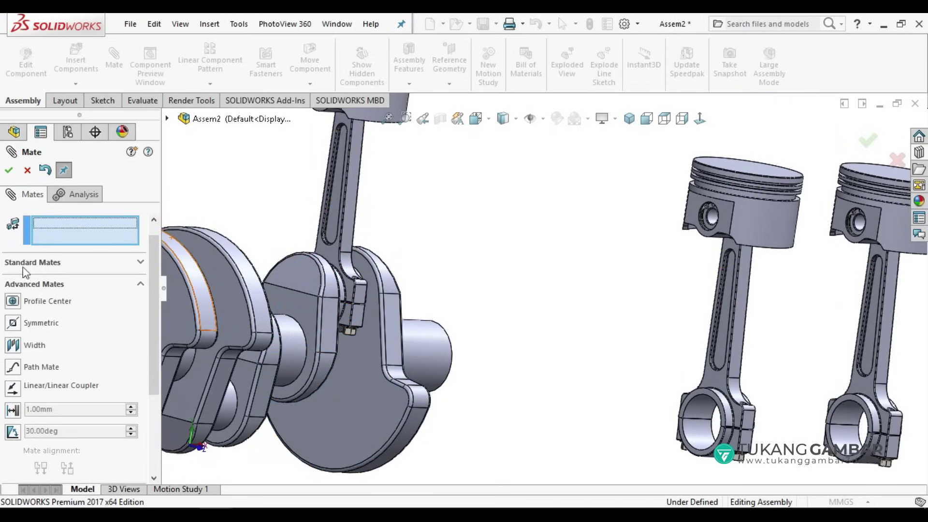
Width-mate Connecting Rod-2 centred between its two crank web faces.
{"action": "left_click", "coordinate": [13, 346]}
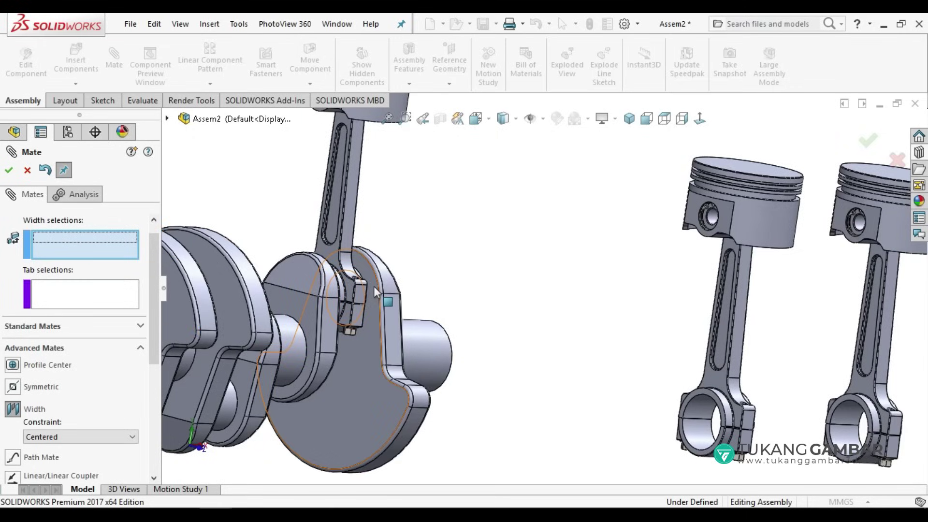
{"action": "scroll", "coordinate": [379, 292], "scroll_direction": "up", "scroll_amount": 3}
{"action": "middle_click_drag", "start_coordinate": [378, 292], "coordinate": [298, 351]}
{"action": "left_click", "coordinate": [314, 299]}
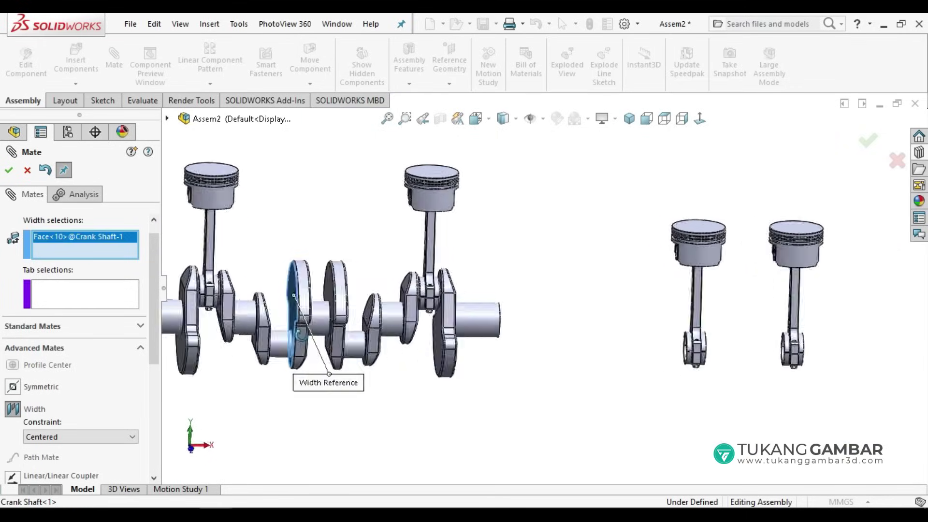
{"action": "scroll", "coordinate": [298, 352], "scroll_direction": "down", "scroll_amount": 3}
{"action": "left_click", "coordinate": [338, 306]}
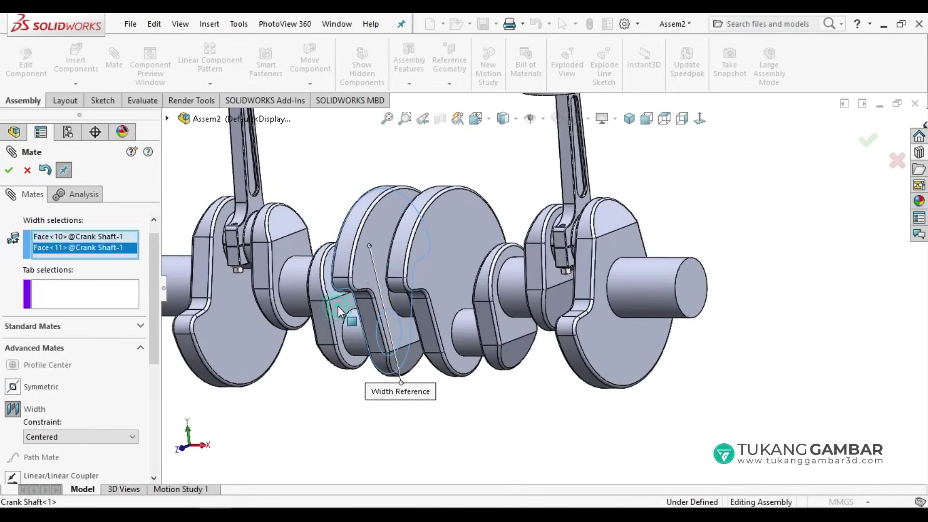
{"action": "scroll", "coordinate": [532, 290], "scroll_direction": "up", "scroll_amount": 2}
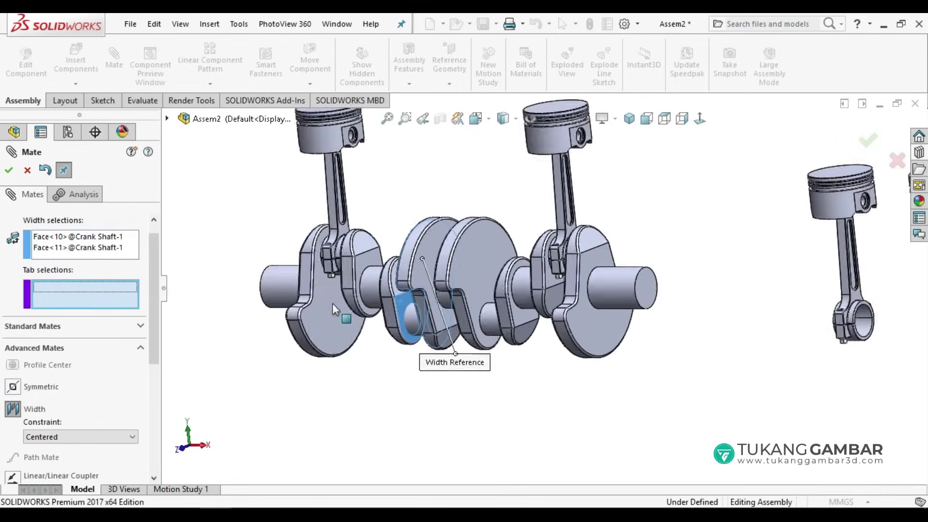
{"action": "scroll", "coordinate": [532, 290], "scroll_direction": "up", "scroll_amount": 2}
{"action": "scroll", "coordinate": [810, 308], "scroll_direction": "down", "scroll_amount": 3}
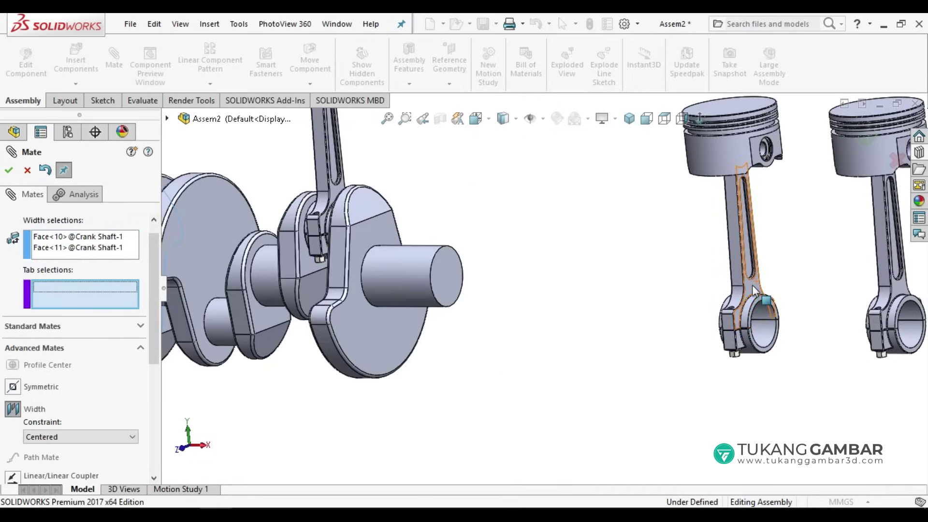
{"action": "left_click", "coordinate": [747, 285]}
{"action": "middle_click_drag", "start_coordinate": [769, 285], "coordinate": [796, 271]}
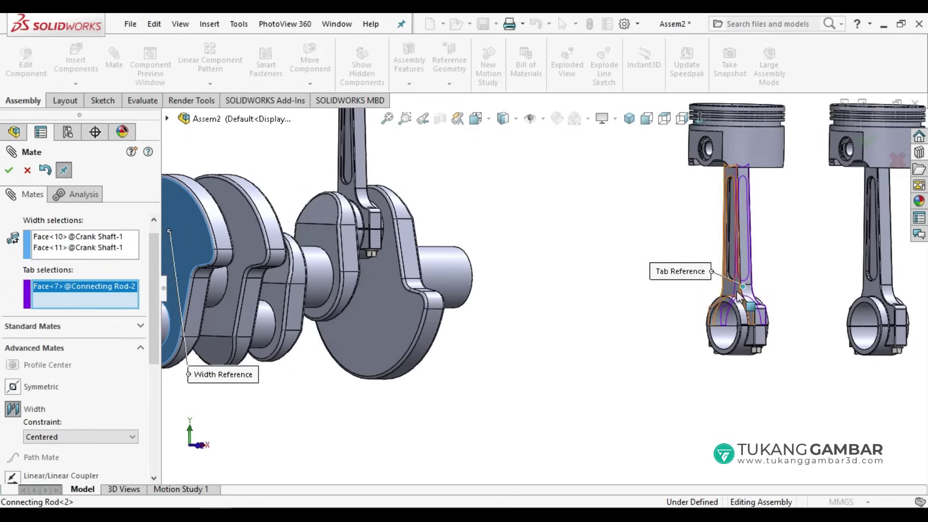
{"action": "left_click", "coordinate": [8, 171]}
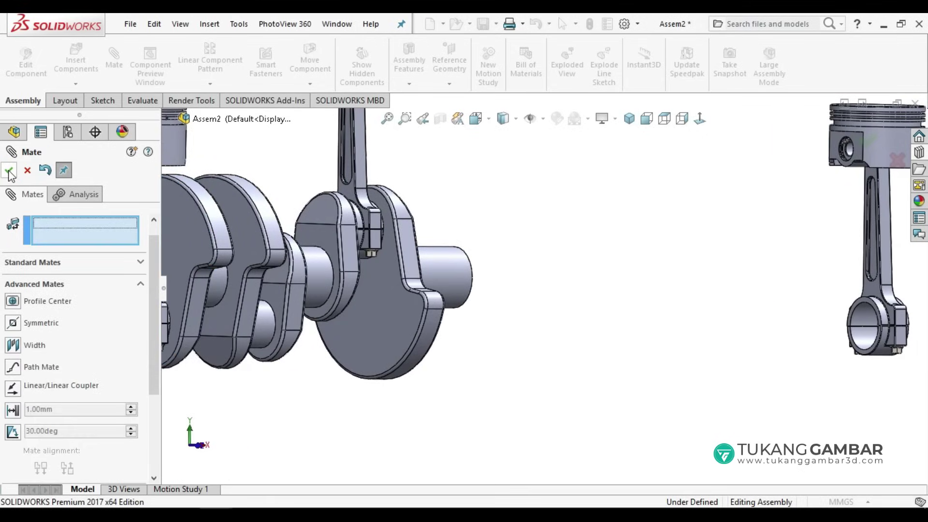
Width-mate Connecting Rod-4 centred between its journal's crank web faces.
{"action": "left_click", "coordinate": [16, 346]}
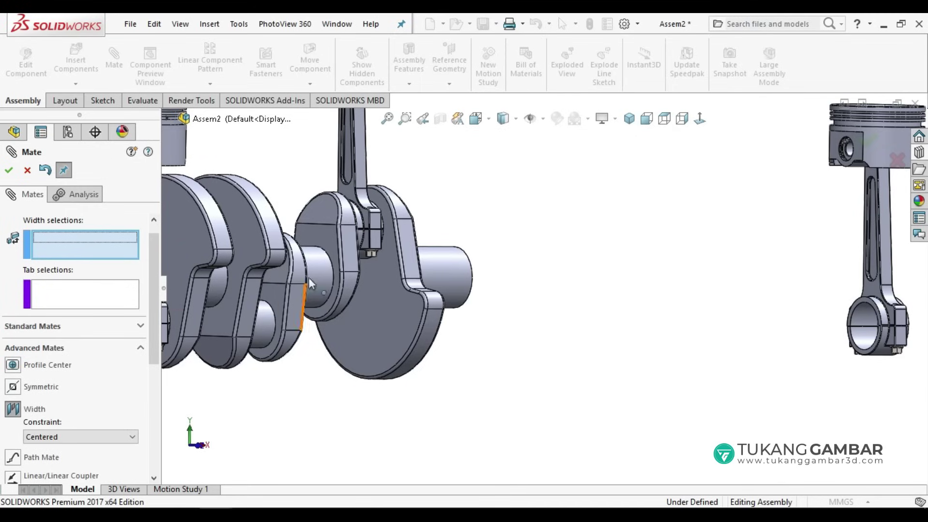
{"action": "scroll", "coordinate": [319, 290], "scroll_direction": "up", "scroll_amount": 5}
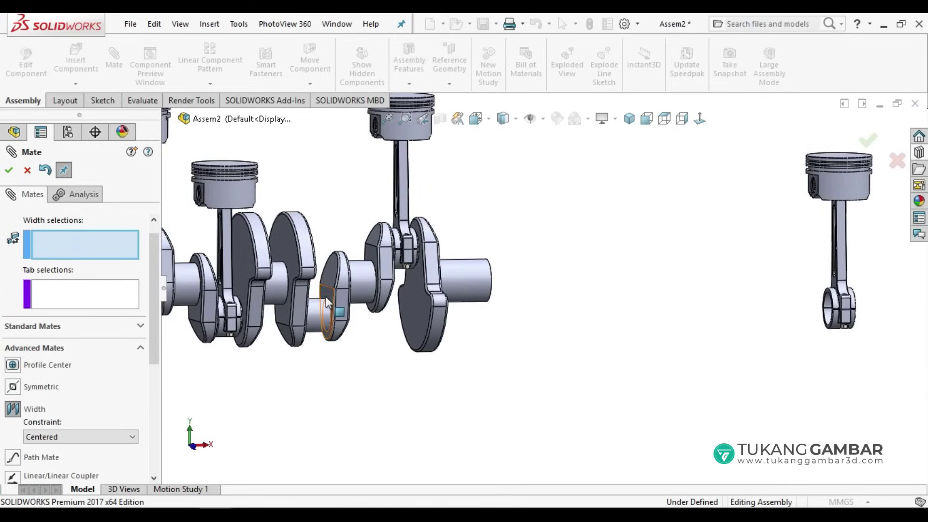
{"action": "left_click", "coordinate": [328, 302]}
{"action": "middle_click_drag", "start_coordinate": [319, 291], "coordinate": [306, 277]}
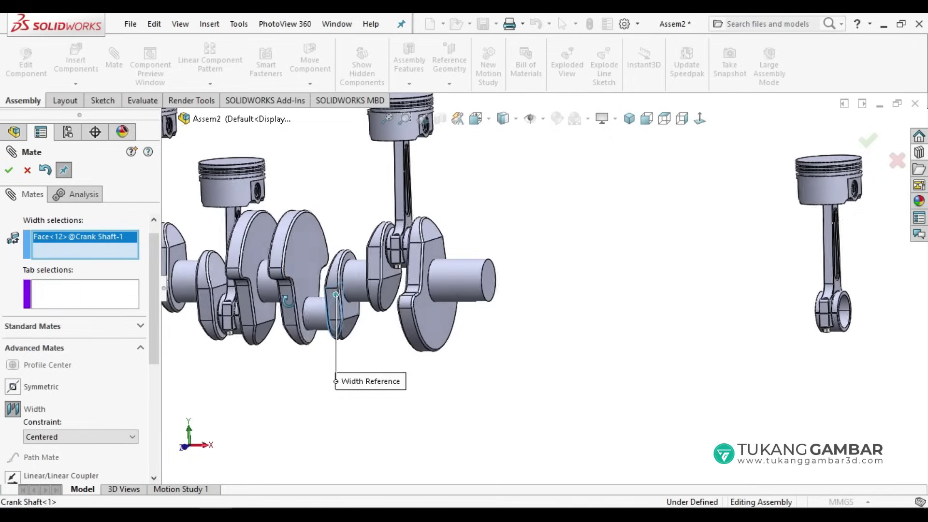
{"action": "left_click", "coordinate": [306, 277]}
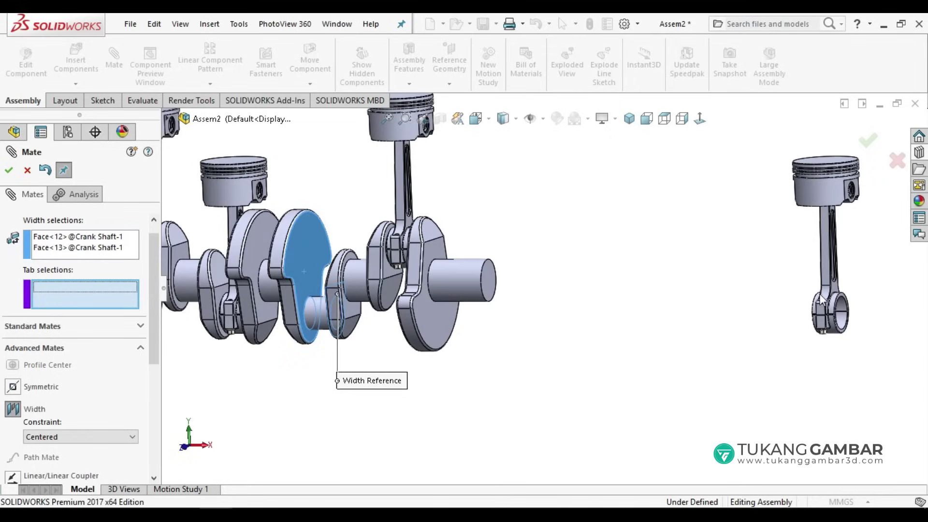
{"action": "scroll", "coordinate": [822, 300], "scroll_direction": "down", "scroll_amount": 3}
{"action": "left_click", "coordinate": [800, 284]}
{"action": "scroll", "coordinate": [837, 289], "scroll_direction": "down", "scroll_amount": 1}
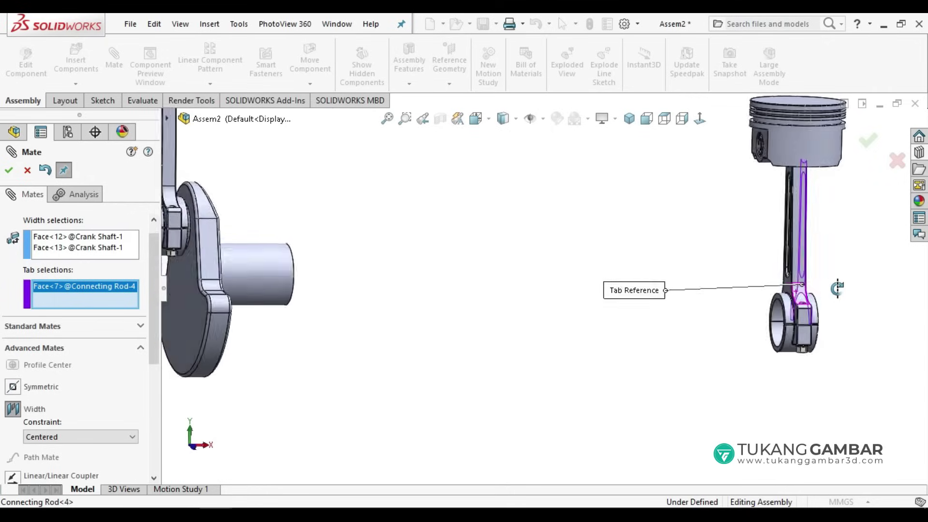
{"action": "scroll", "coordinate": [837, 289], "scroll_direction": "up", "scroll_amount": 3}
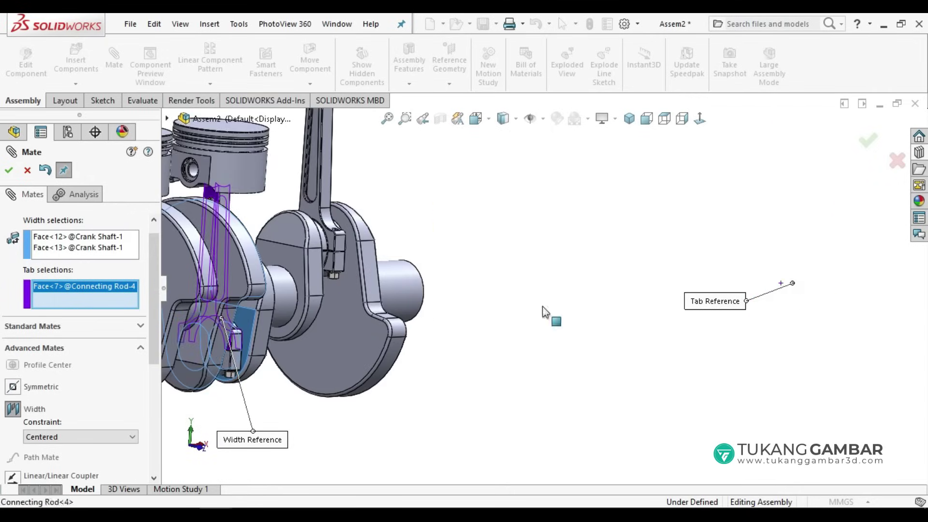
{"action": "left_click", "coordinate": [251, 285]}
{"action": "left_click", "coordinate": [9, 169]}
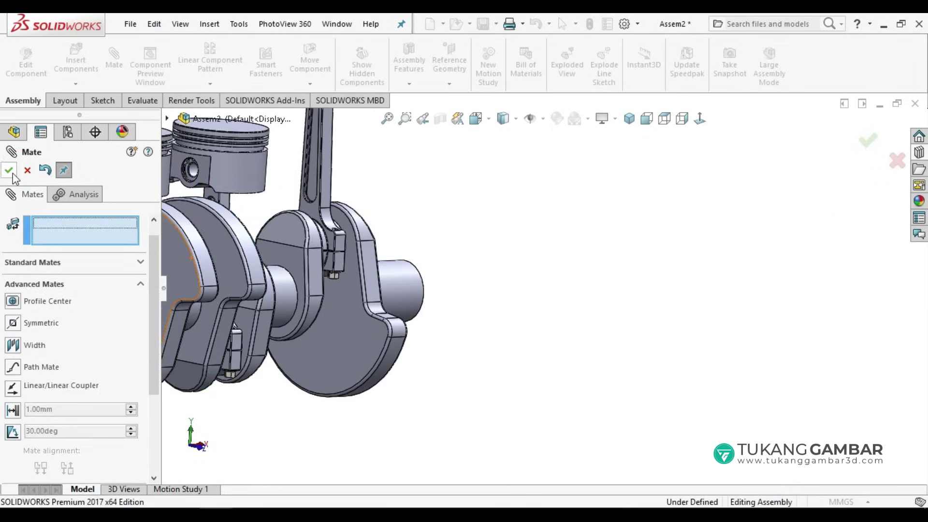
Orbit the assembly and drag the left piston to test its motion.
{"action": "scroll", "coordinate": [590, 290], "scroll_direction": "up", "scroll_amount": 3}
{"action": "mouse_move", "coordinate": [585, 286]}
{"action": "middle_mouse_down"}
{"action": "mouse_move", "coordinate": [475, 288]}
{"action": "mouse_move", "coordinate": [474, 303]}
{"action": "middle_mouse_up"}
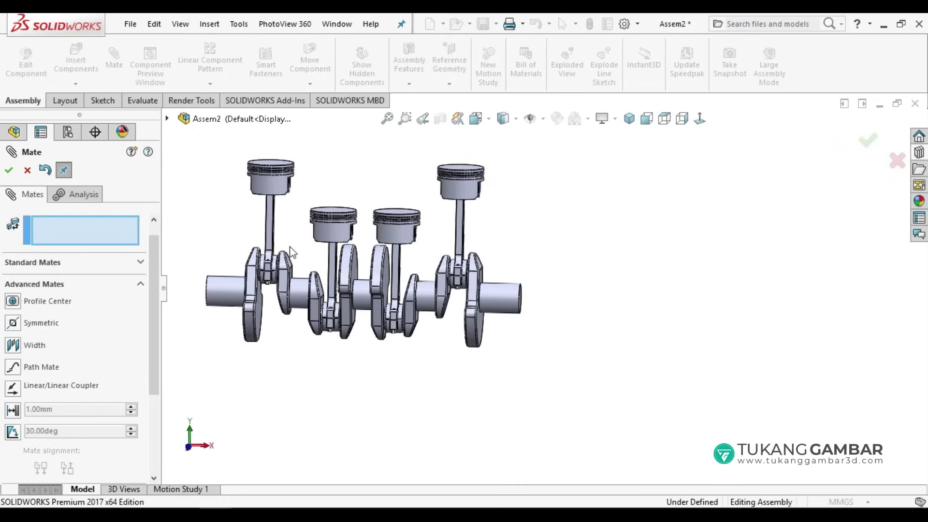
{"action": "scroll", "coordinate": [291, 251], "scroll_direction": "down", "scroll_amount": 2}
{"action": "scroll", "coordinate": [376, 265], "scroll_direction": "up", "scroll_amount": 3}
{"action": "mouse_move", "coordinate": [376, 265]}
{"action": "middle_mouse_down"}
{"action": "mouse_move", "coordinate": [337, 234]}
{"action": "mouse_move", "coordinate": [326, 248]}
{"action": "mouse_move", "coordinate": [369, 250]}
{"action": "middle_mouse_up"}
{"action": "left_click_drag", "start_coordinate": [410, 198], "coordinate": [368, 199]}
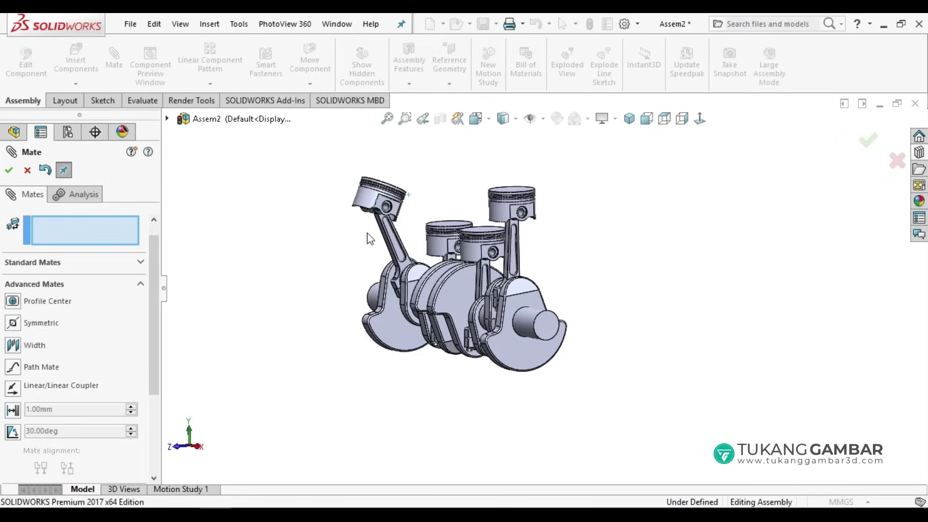
{"action": "middle_click_drag", "start_coordinate": [356, 248], "coordinate": [325, 269]}
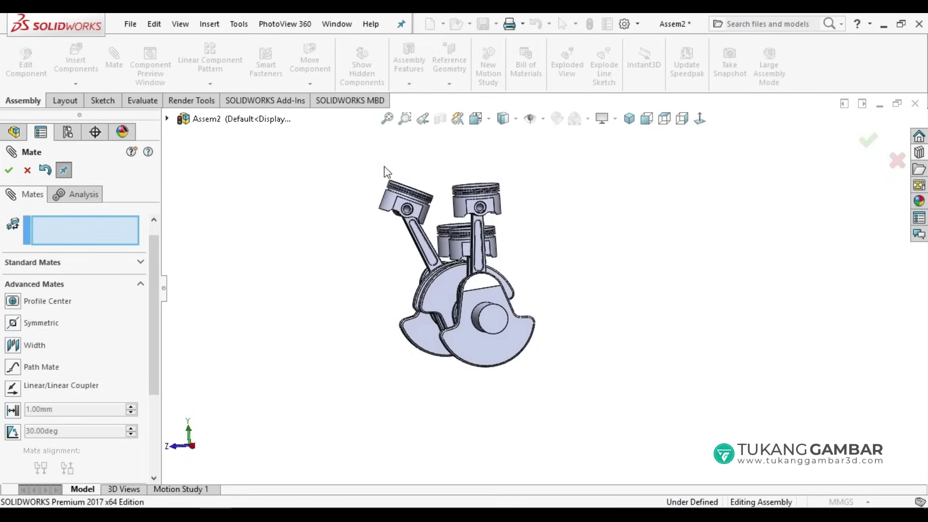
{"action": "scroll", "coordinate": [388, 171], "scroll_direction": "down", "scroll_amount": 2}
{"action": "scroll", "coordinate": [416, 203], "scroll_direction": "down", "scroll_amount": 2}
{"action": "scroll", "coordinate": [439, 225], "scroll_direction": "up", "scroll_amount": 1}
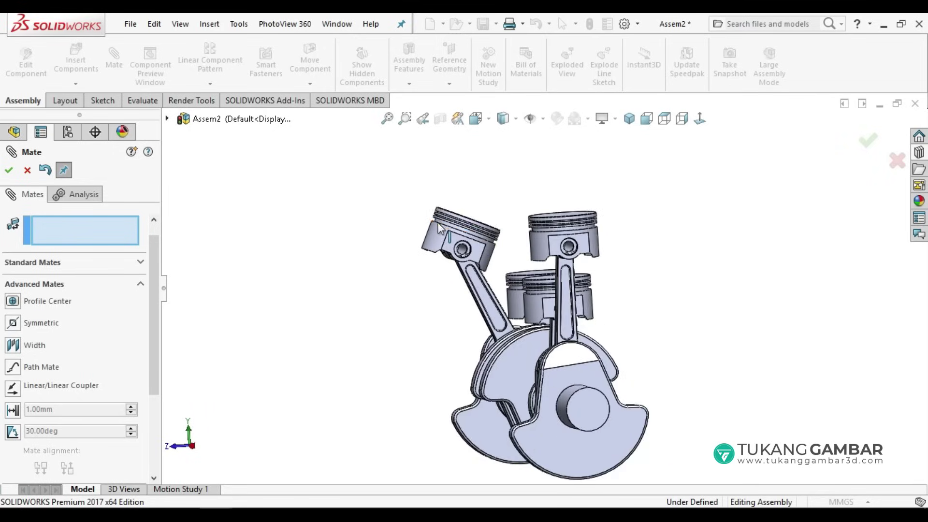
{"action": "scroll", "coordinate": [338, 237], "scroll_direction": "up", "scroll_amount": 2}
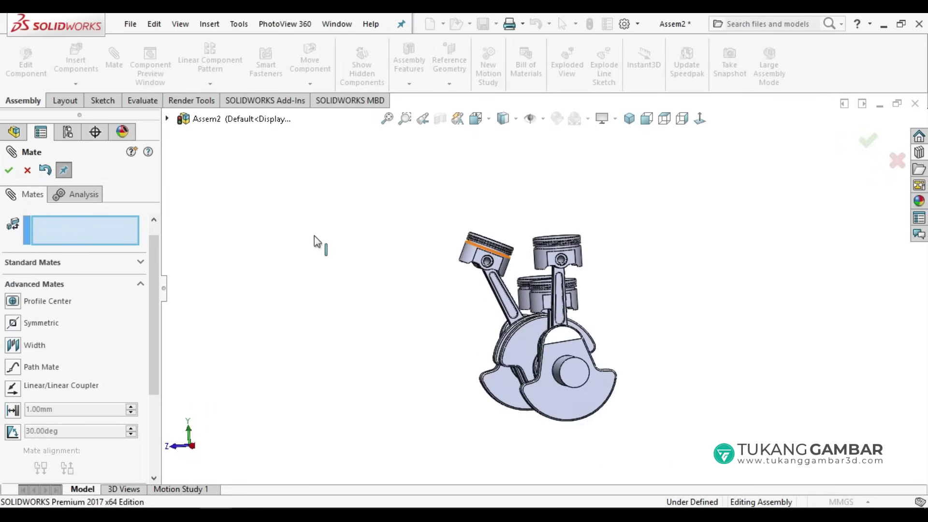
Start a Coincident multiple mate with the assembly's Front Plane as the common reference.
{"action": "left_click", "coordinate": [141, 263]}
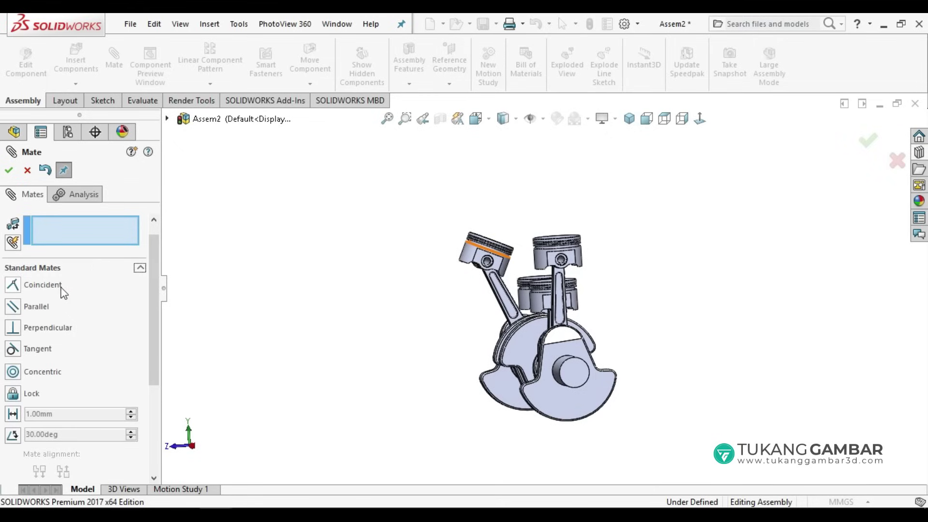
{"action": "left_click", "coordinate": [12, 287]}
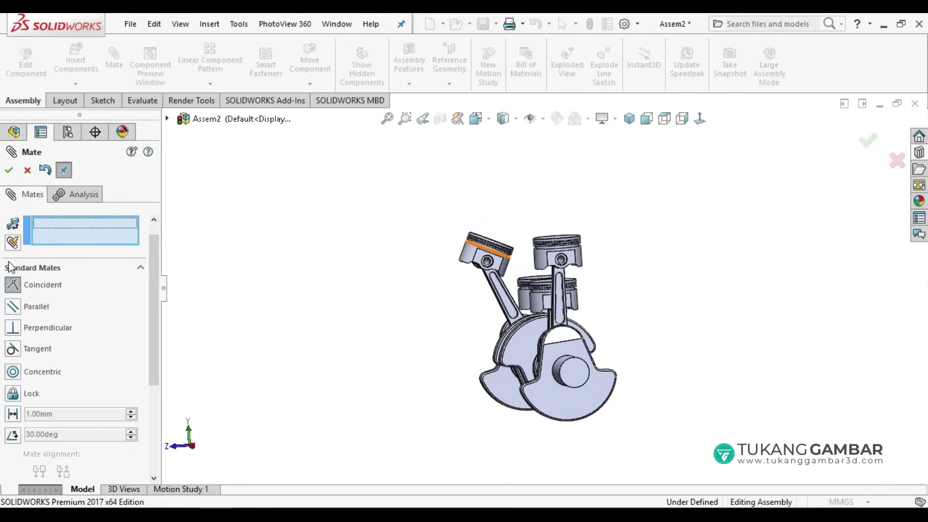
{"action": "left_click", "coordinate": [12, 243]}
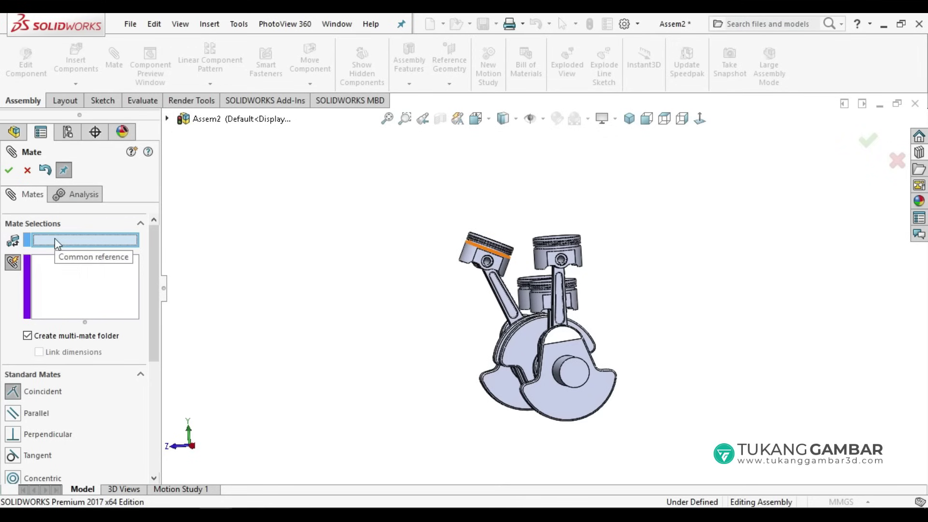
{"action": "left_click", "coordinate": [168, 119]}
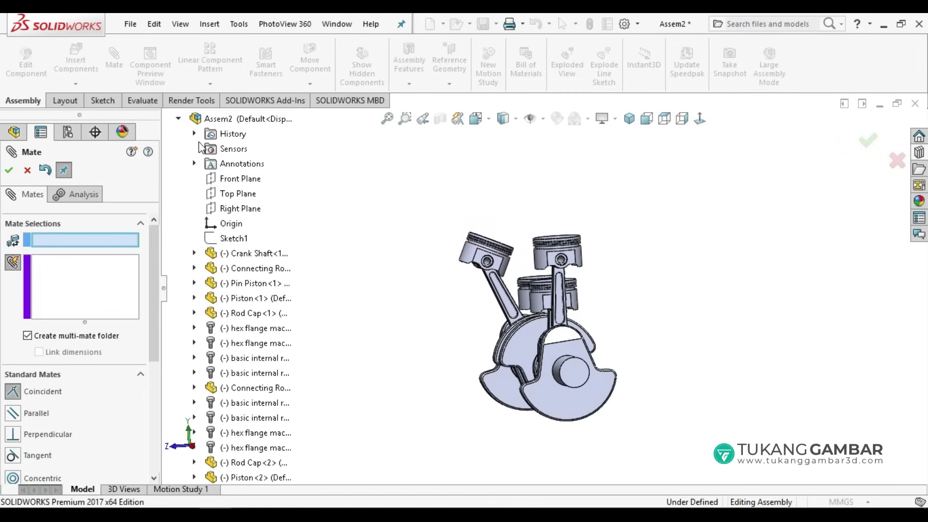
{"action": "left_click", "coordinate": [243, 180]}
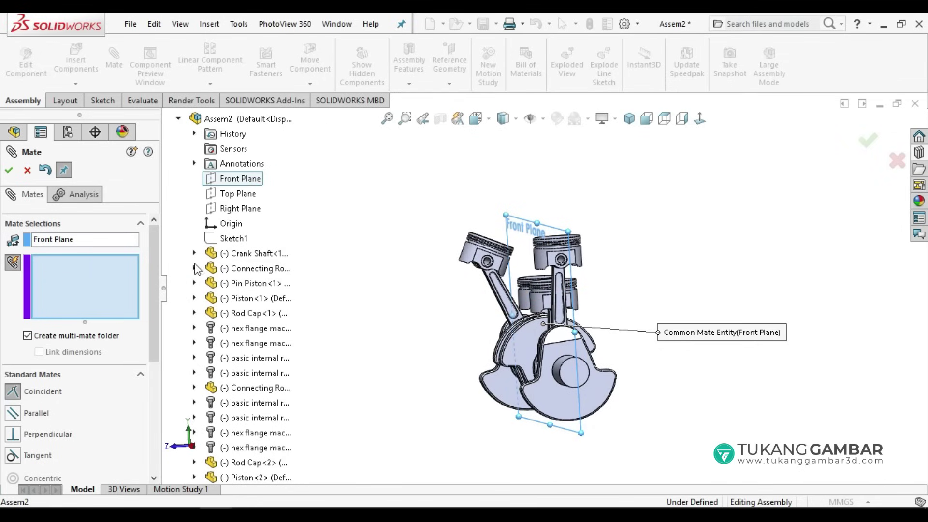
Pick the Front Planes of the first and second pistons for the coincident mate.
{"action": "left_click", "coordinate": [194, 299]}
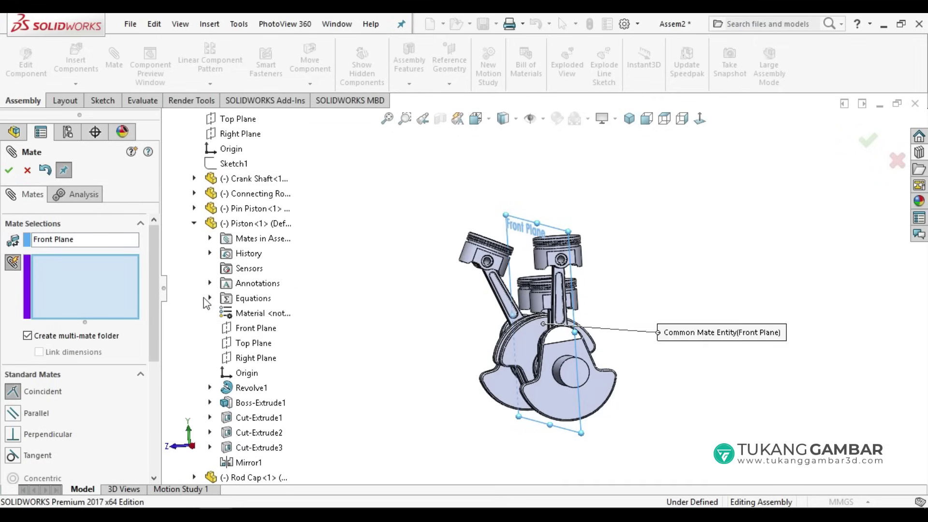
{"action": "left_click", "coordinate": [243, 330]}
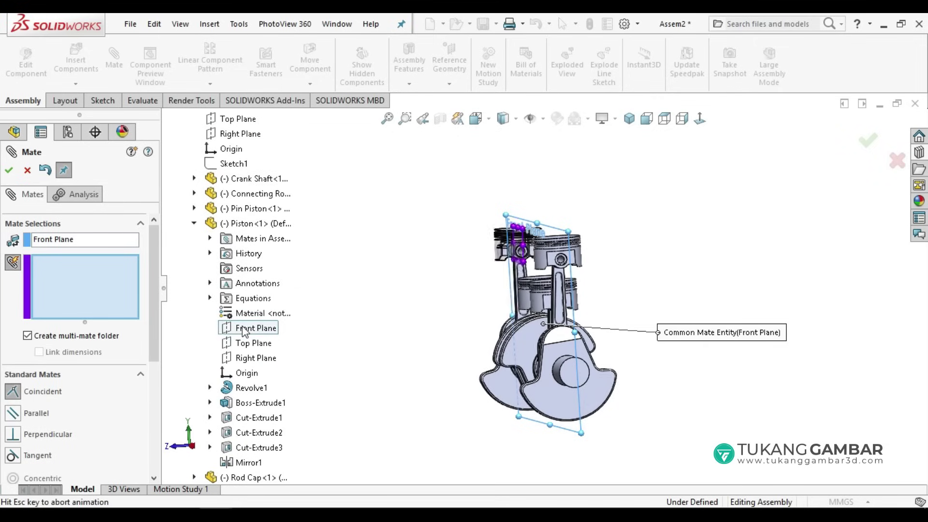
{"action": "middle_click_drag", "start_coordinate": [544, 353], "coordinate": [432, 277]}
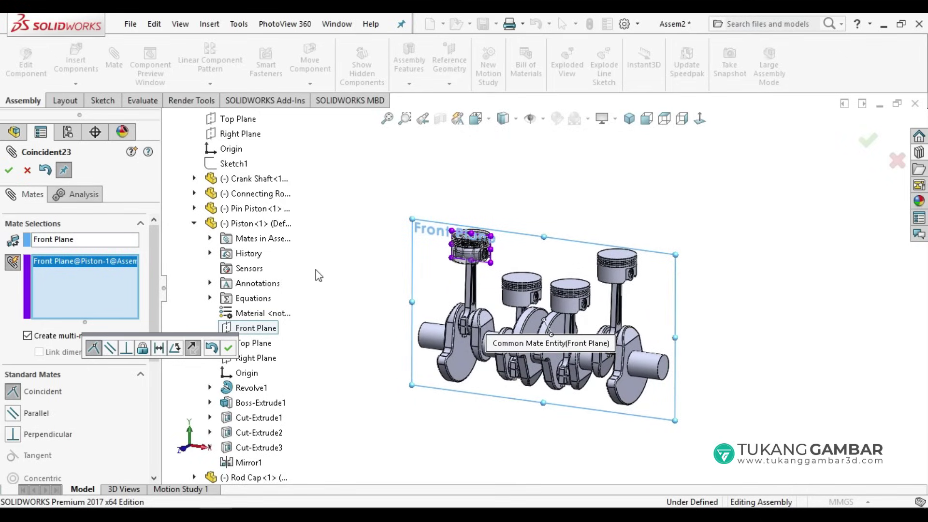
{"action": "left_click_drag", "start_coordinate": [209, 338], "coordinate": [53, 360]}
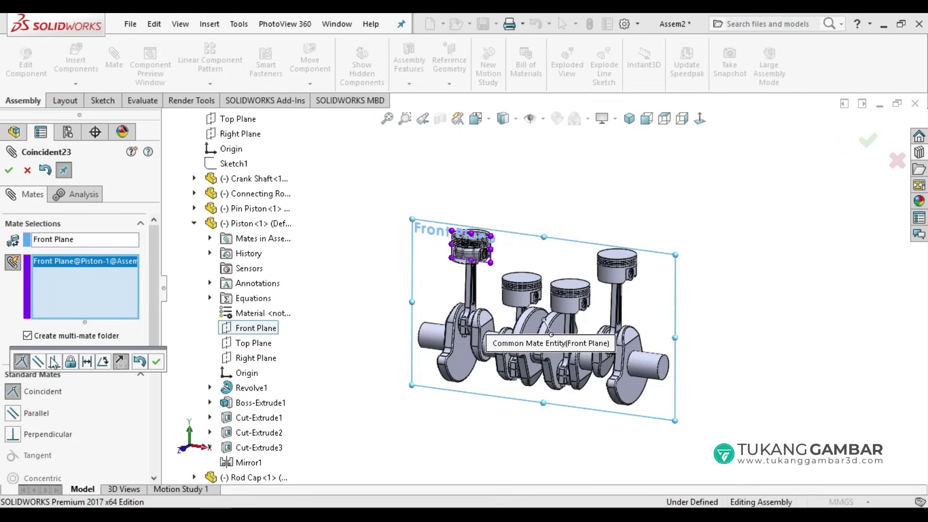
{"action": "left_click", "coordinate": [194, 223]}
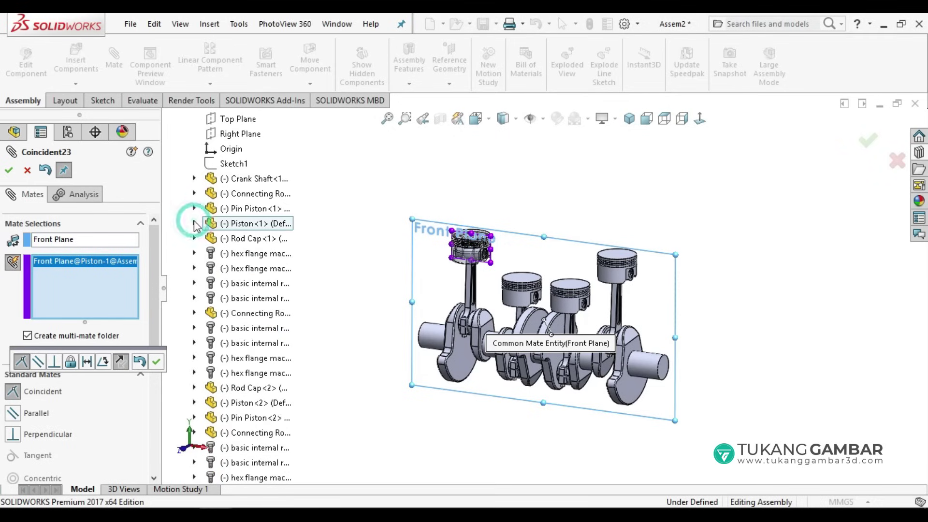
{"action": "left_click", "coordinate": [194, 403]}
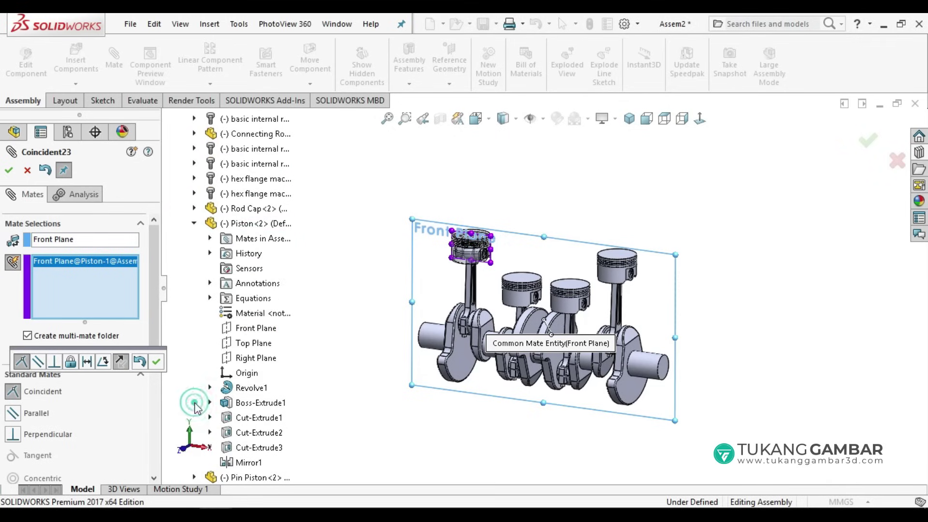
{"action": "left_click", "coordinate": [254, 328]}
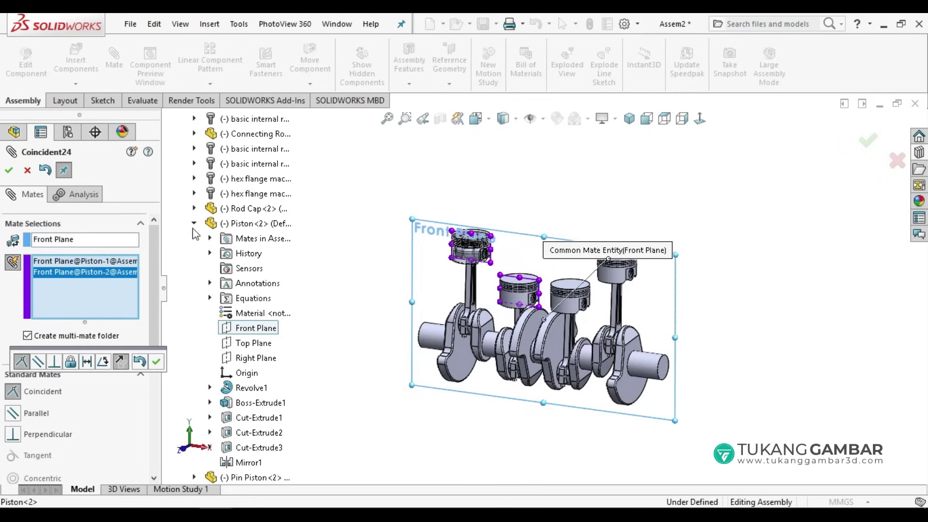
{"action": "left_click", "coordinate": [194, 224]}
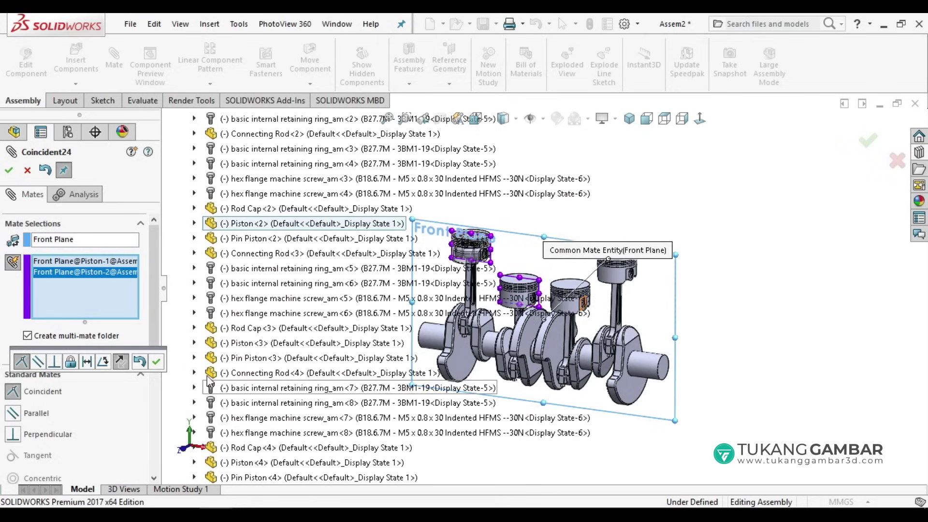
Add the third and fourth pistons' Front Planes and apply the coincident mate.
{"action": "left_click", "coordinate": [194, 343]}
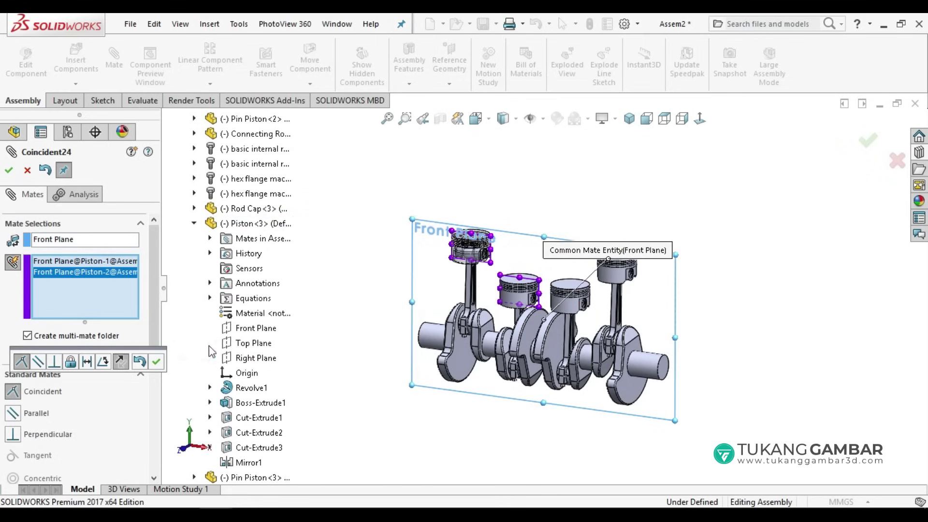
{"action": "left_click", "coordinate": [247, 329]}
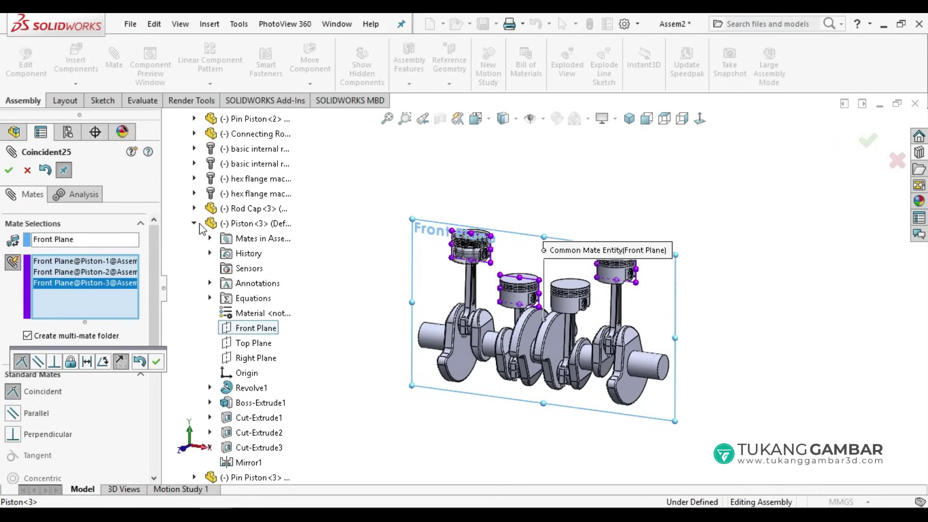
{"action": "left_click", "coordinate": [194, 224]}
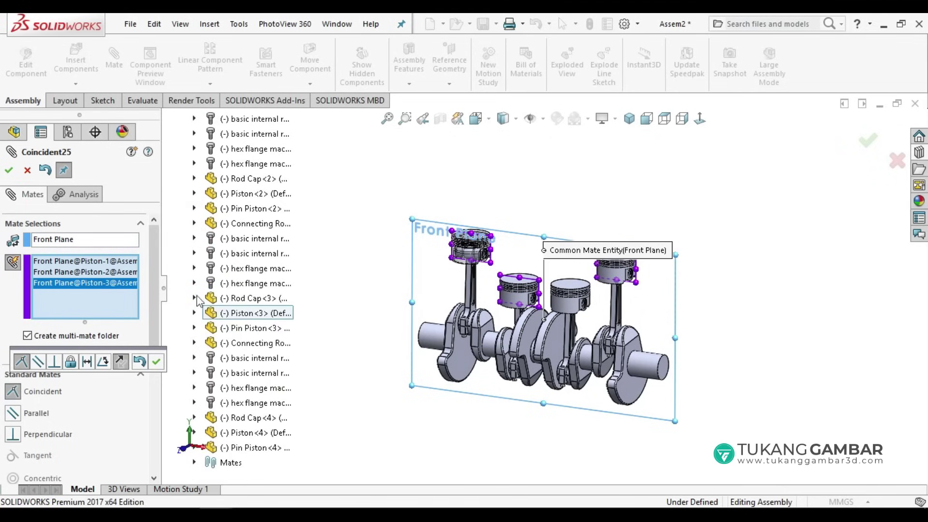
{"action": "left_click", "coordinate": [194, 433]}
{"action": "left_click", "coordinate": [252, 329]}
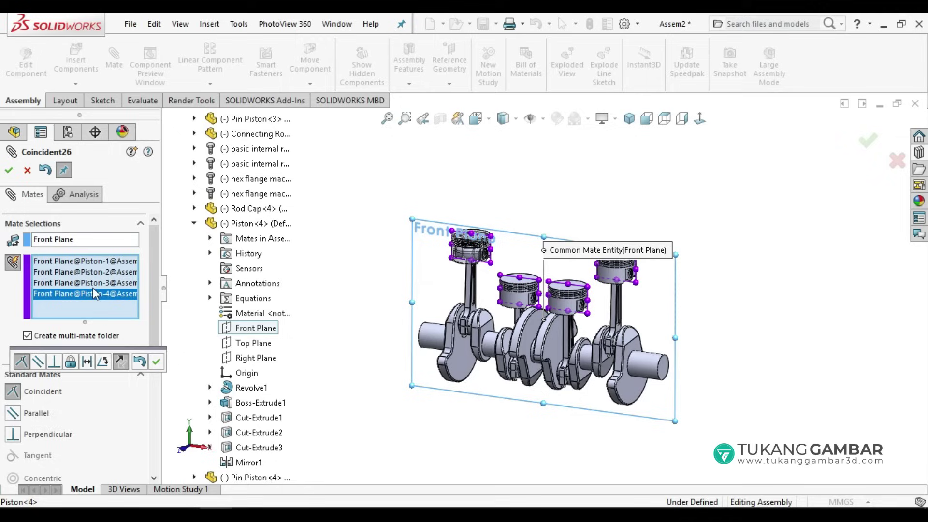
{"action": "left_click", "coordinate": [9, 173]}
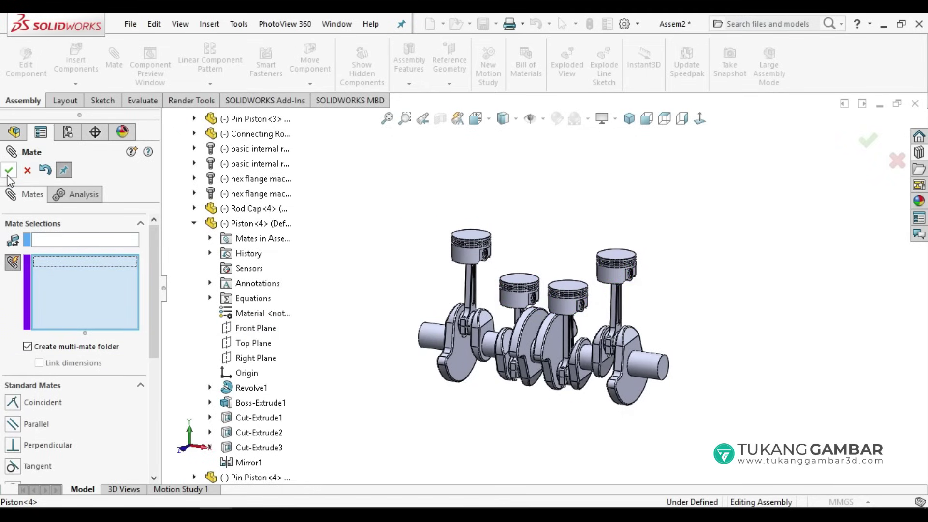
{"action": "left_click", "coordinate": [8, 174]}
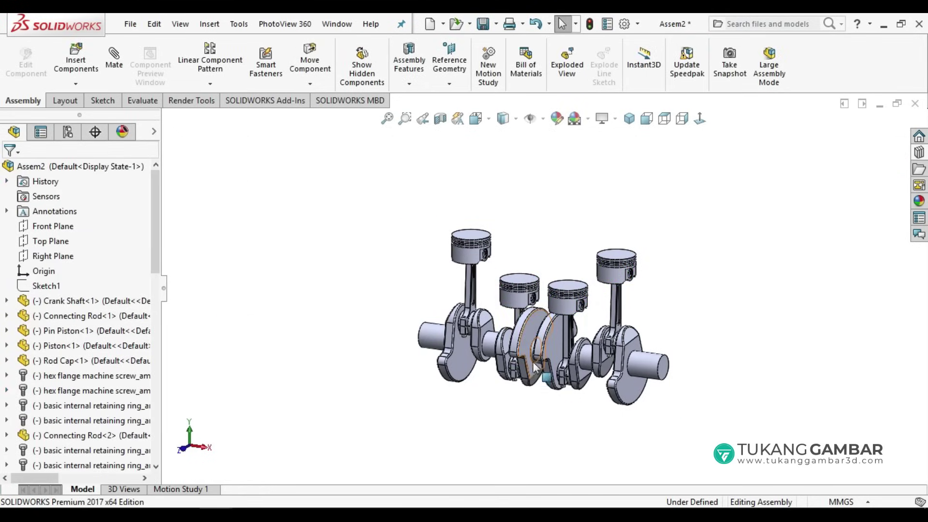
Turn the crankshaft to confirm the pistons follow, then view the assembly from the front.
{"action": "middle_click_drag", "start_coordinate": [535, 369], "coordinate": [543, 303]}
{"action": "scroll", "coordinate": [542, 304], "scroll_direction": "down", "scroll_amount": 3}
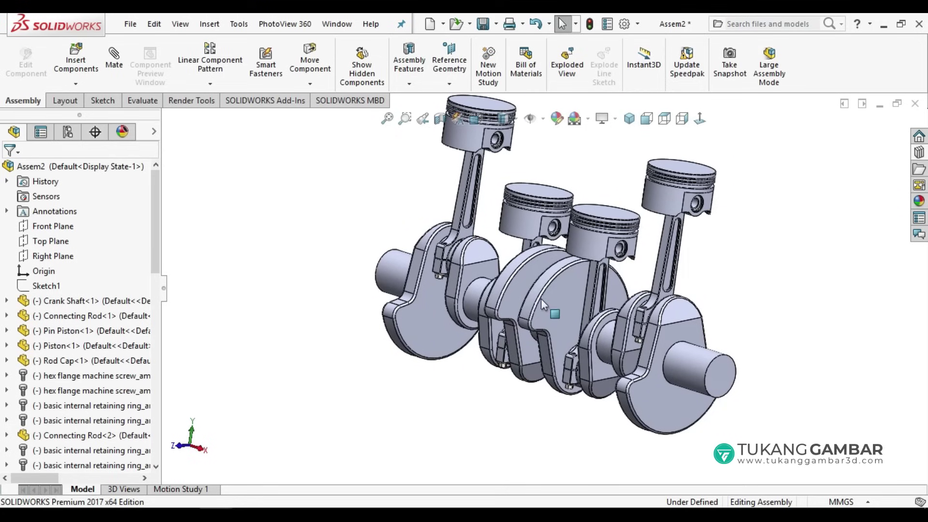
{"action": "mouse_move", "coordinate": [542, 303]}
{"action": "left_mouse_down"}
{"action": "mouse_move", "coordinate": [551, 505]}
{"action": "mouse_move", "coordinate": [310, 63]}
{"action": "left_mouse_up"}
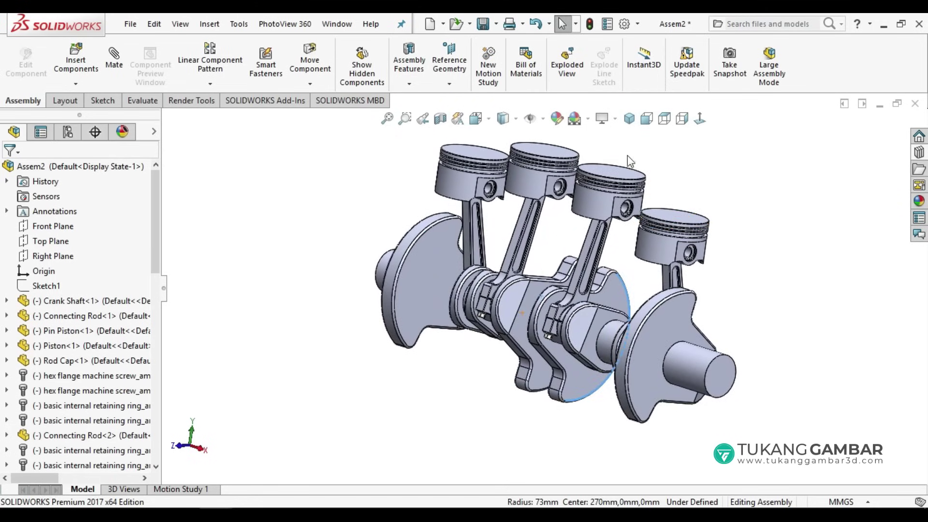
{"action": "left_click", "coordinate": [646, 120]}
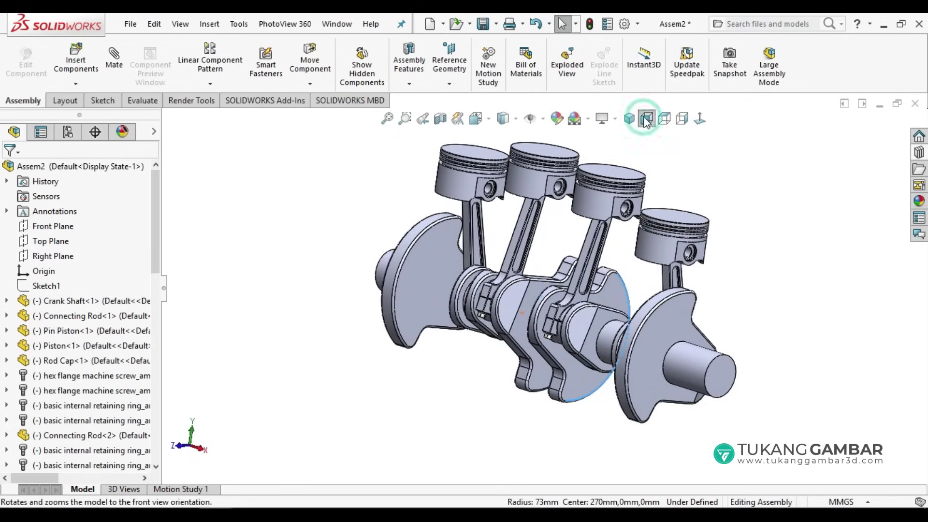
Toggle RealView Graphics, switch on Perspective, and orbit to an angled view.
{"action": "left_click", "coordinate": [616, 119]}
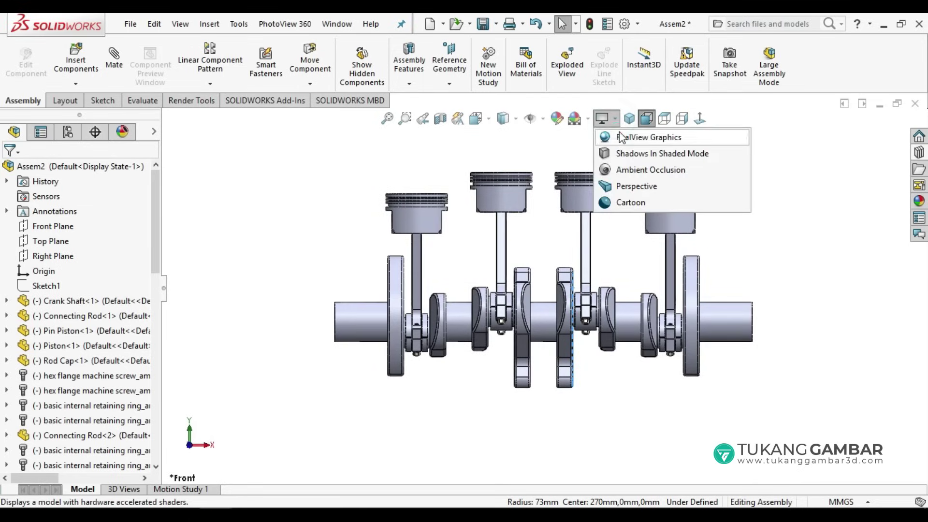
{"action": "left_click", "coordinate": [648, 137]}
{"action": "left_click", "coordinate": [616, 119]}
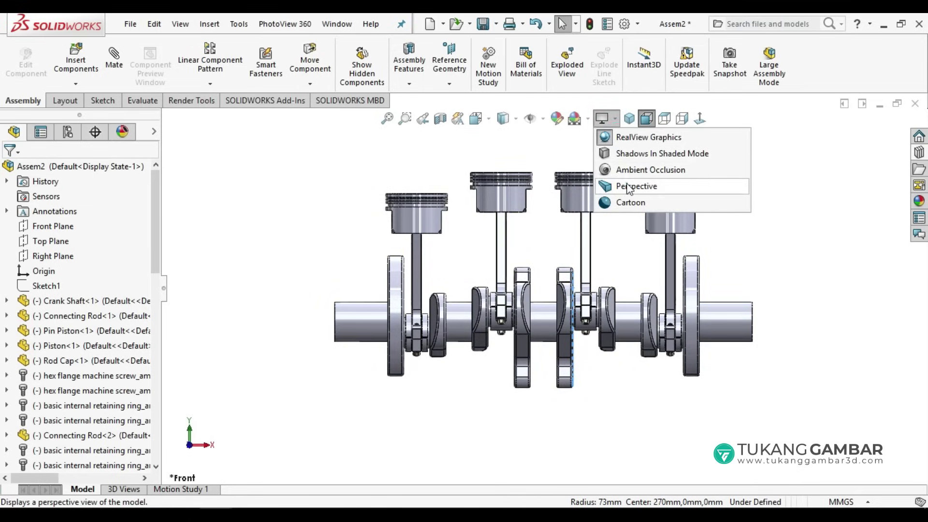
{"action": "left_click", "coordinate": [628, 186]}
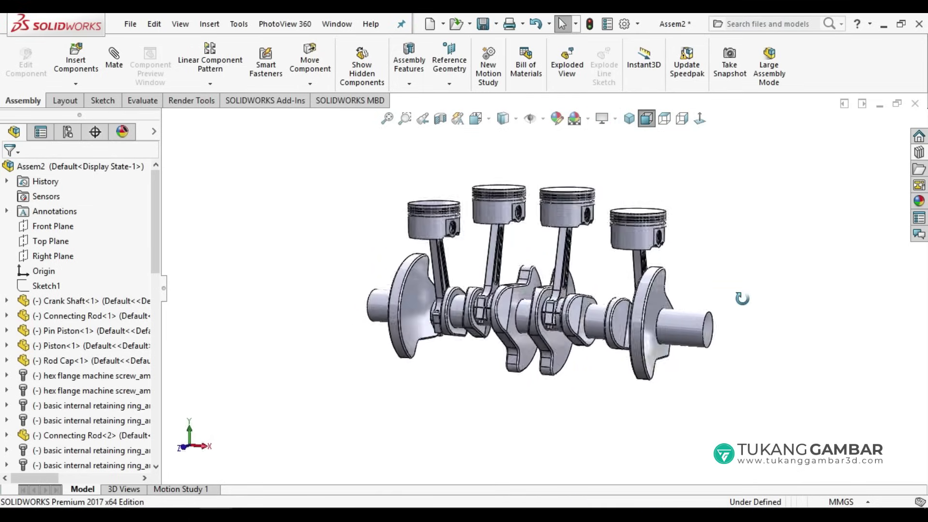
{"action": "middle_click_drag", "start_coordinate": [761, 266], "coordinate": [754, 311]}
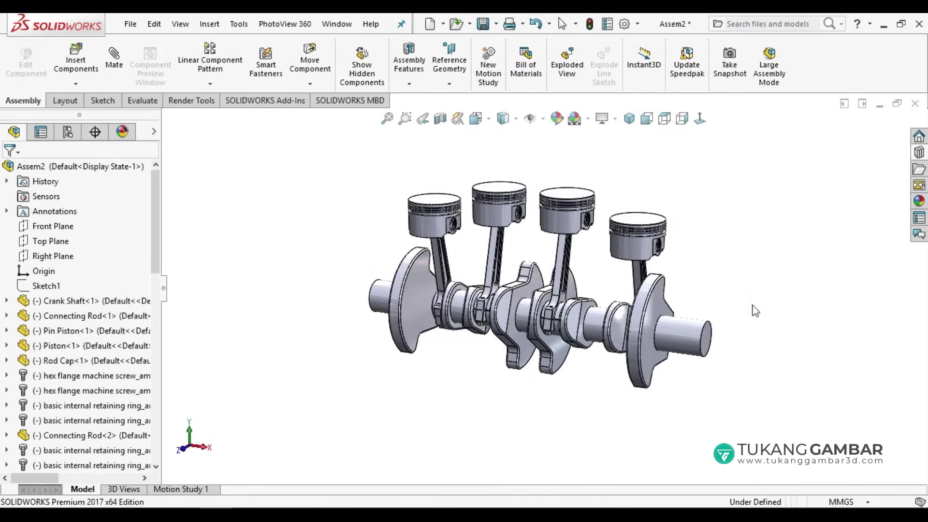
Apply brushed steel from the Metal appearances to the whole rightmost piston.
{"action": "left_click", "coordinate": [919, 202]}
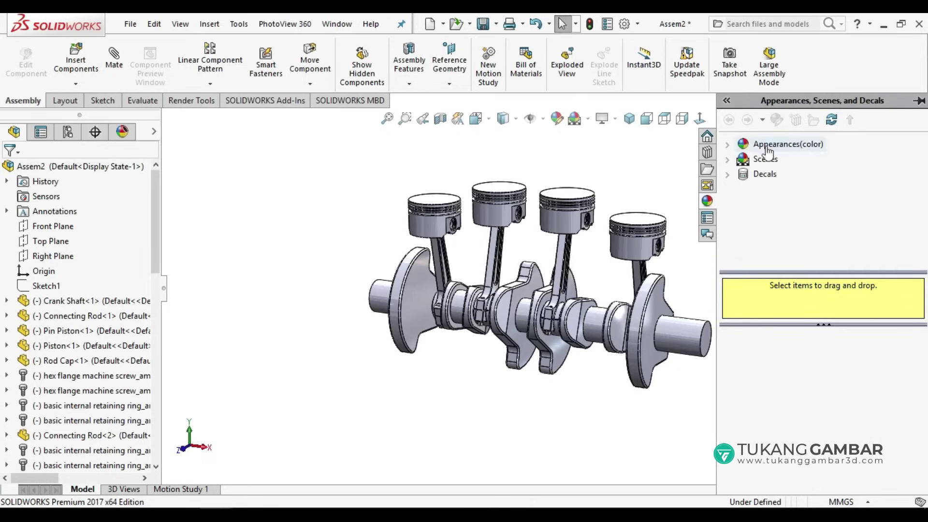
{"action": "left_click", "coordinate": [728, 144]}
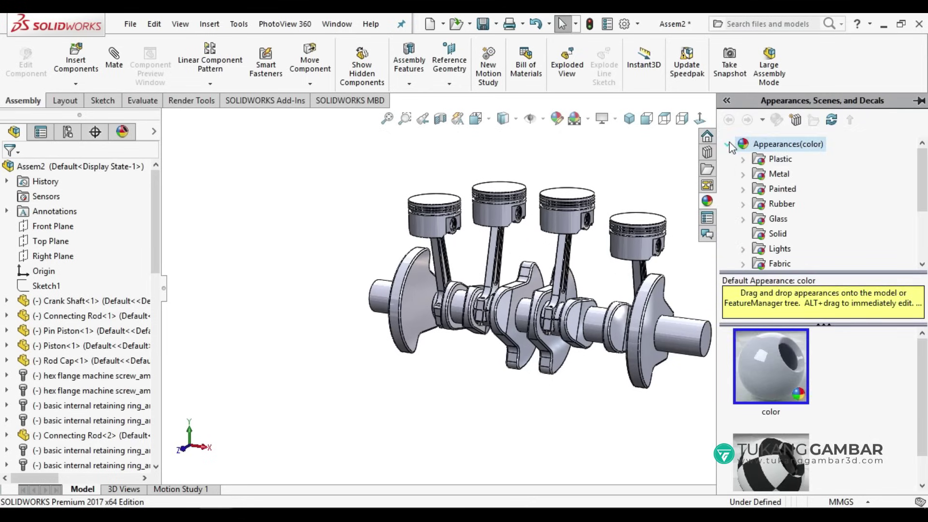
{"action": "double_click", "coordinate": [774, 174]}
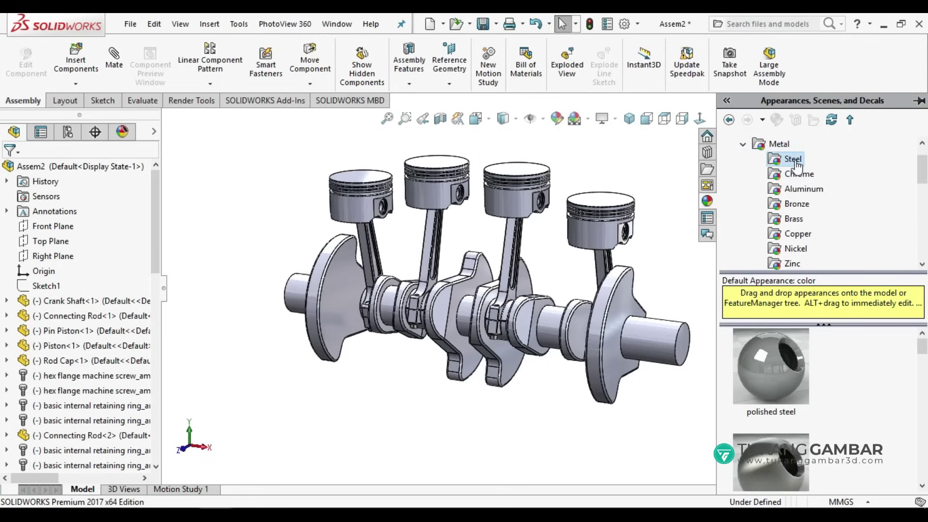
{"action": "scroll", "coordinate": [795, 382], "scroll_direction": "down", "scroll_amount": 1}
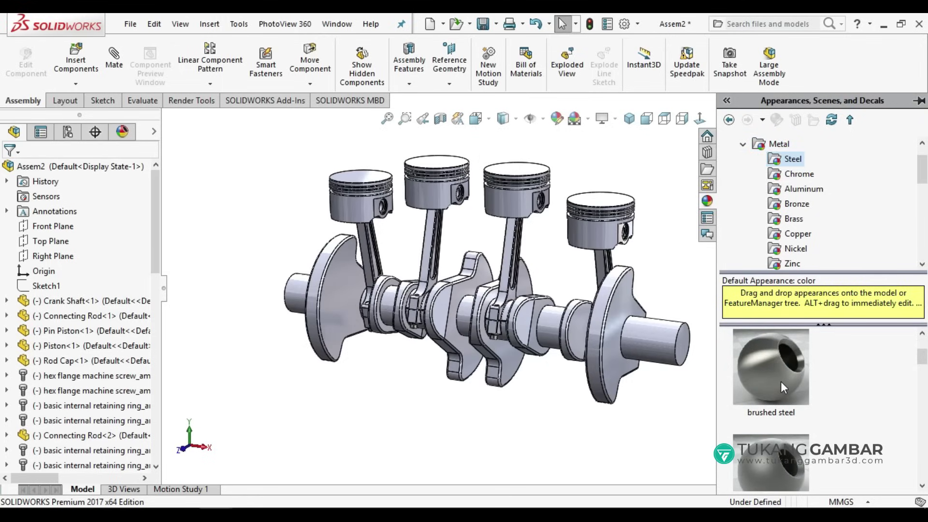
{"action": "left_click_drag", "start_coordinate": [779, 381], "coordinate": [600, 238]}
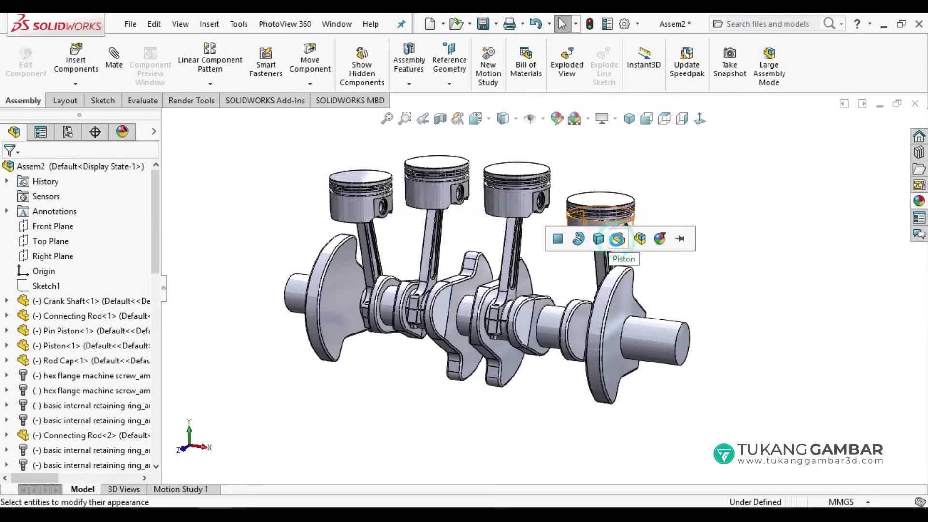
{"action": "left_click", "coordinate": [618, 240]}
Apply brushed steel to the crankshaft and matte steel to the connecting rod.
{"action": "left_click", "coordinate": [920, 201]}
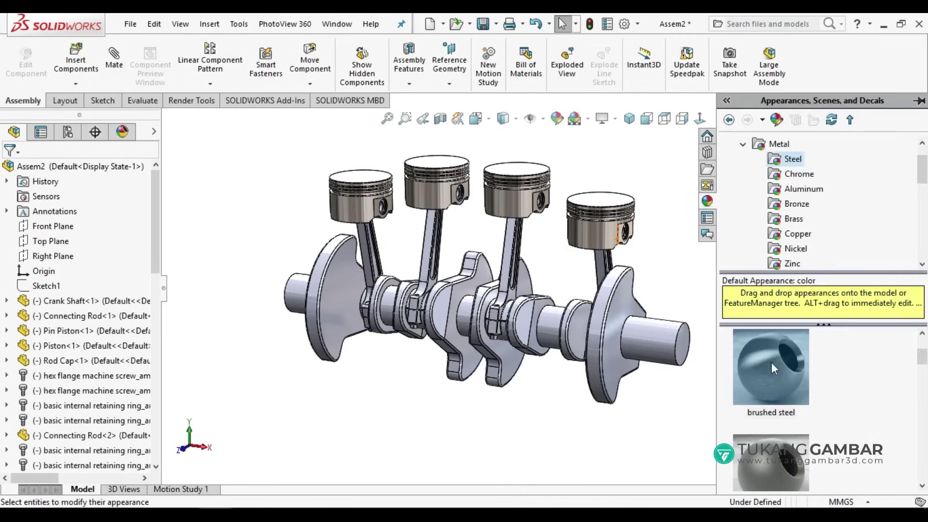
{"action": "left_click_drag", "start_coordinate": [772, 363], "coordinate": [604, 327]}
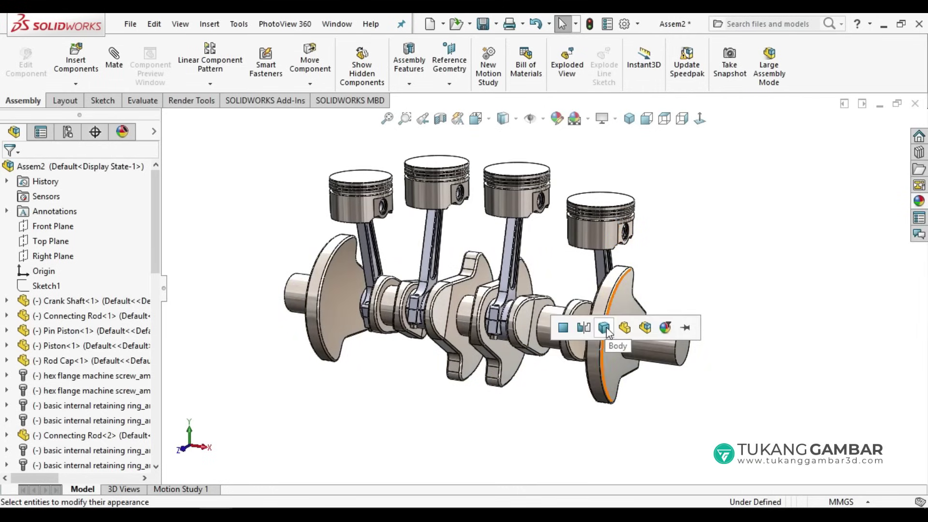
{"action": "left_click", "coordinate": [624, 328]}
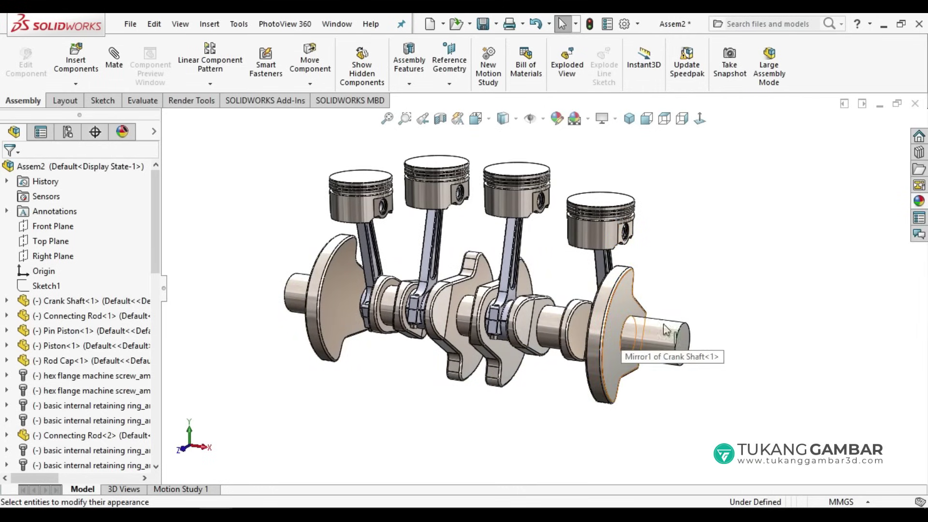
{"action": "left_click", "coordinate": [919, 201]}
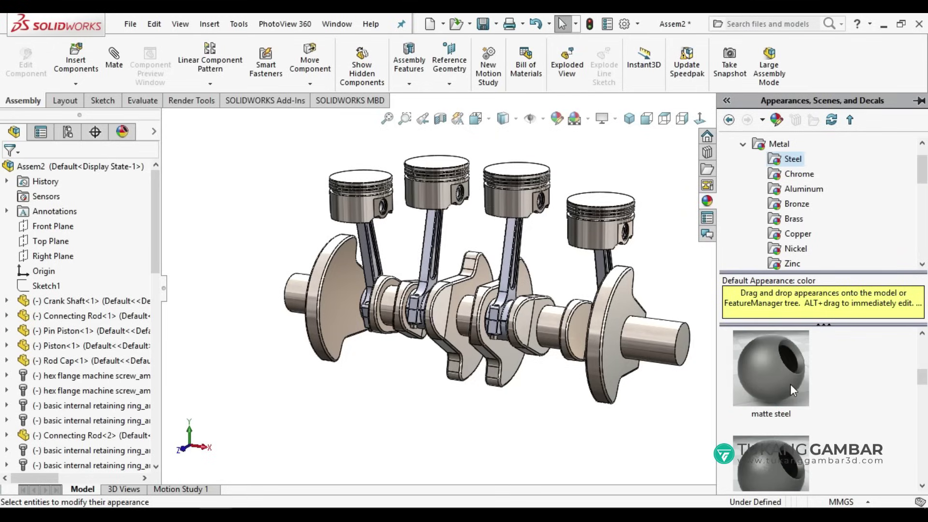
{"action": "left_click_drag", "start_coordinate": [781, 381], "coordinate": [509, 241]}
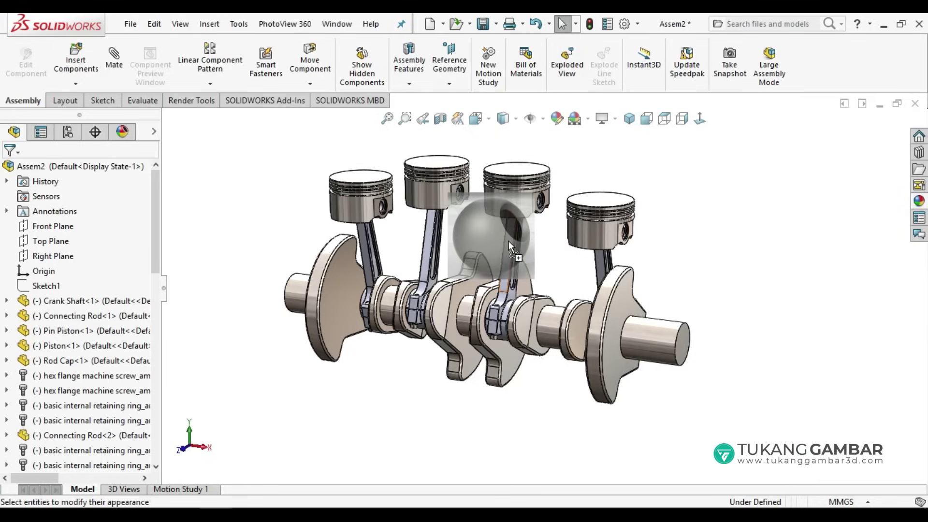
{"action": "left_click", "coordinate": [522, 246]}
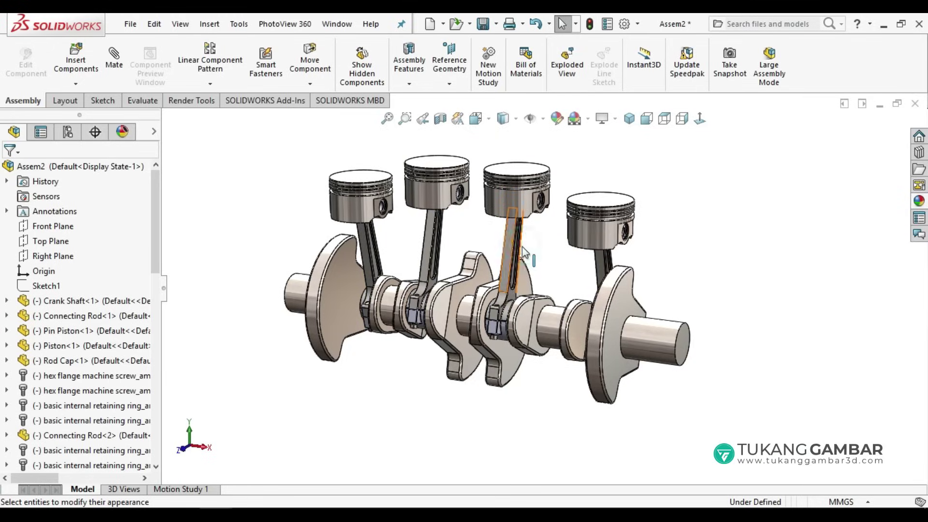
Apply matte steel to the whole rod cap and orbit the assembly.
{"action": "left_click", "coordinate": [918, 202]}
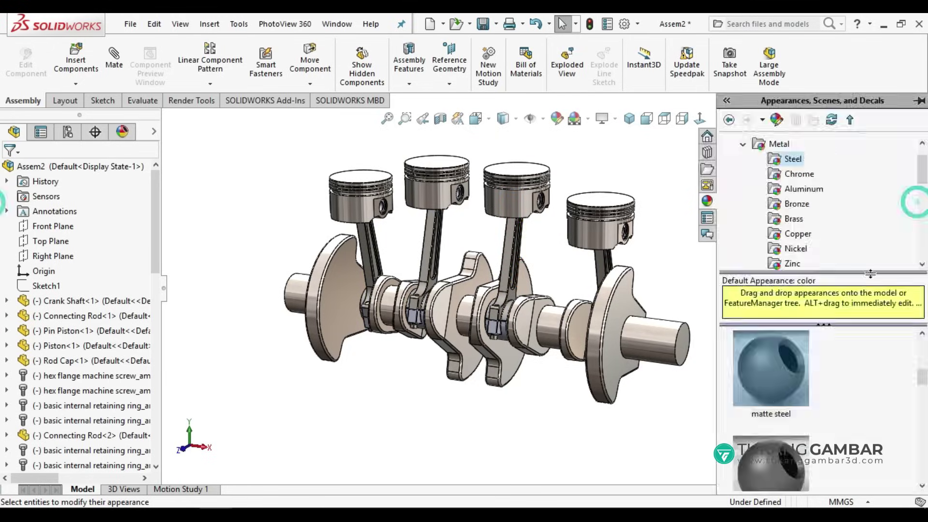
{"action": "left_click_drag", "start_coordinate": [758, 379], "coordinate": [492, 308]}
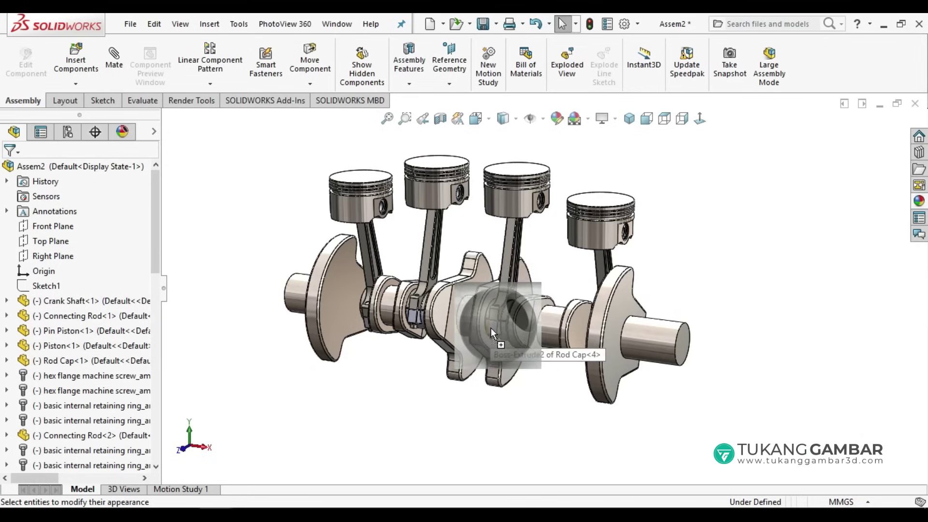
{"action": "left_click", "coordinate": [491, 328]}
{"action": "mouse_move", "coordinate": [587, 420]}
{"action": "middle_mouse_down"}
{"action": "mouse_move", "coordinate": [639, 402]}
{"action": "mouse_move", "coordinate": [588, 367]}
{"action": "middle_mouse_up"}
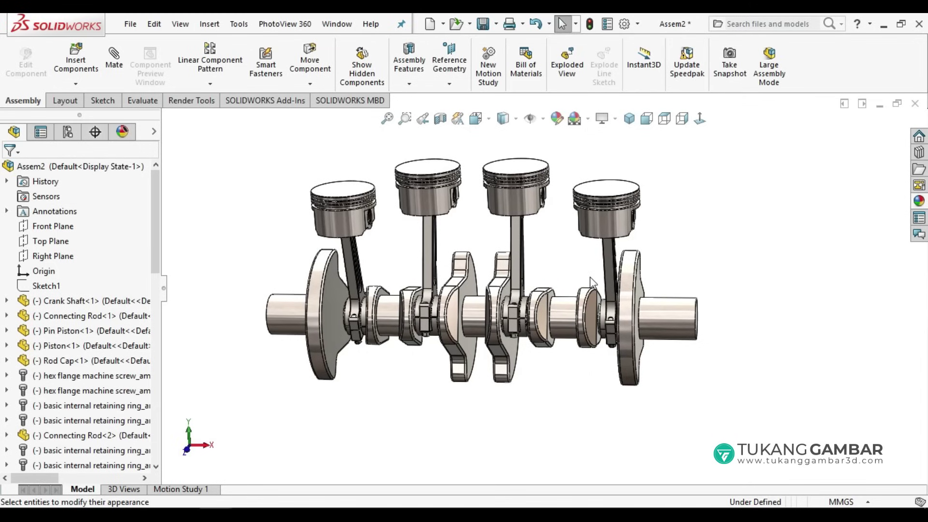
Save the assembly's front view as a named view 'view 1'.
{"action": "left_click", "coordinate": [647, 119]}
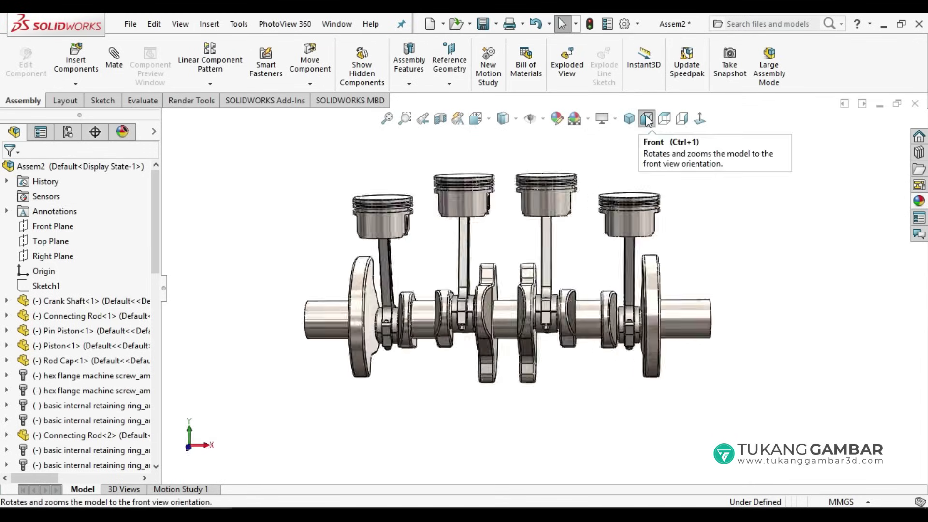
{"action": "left_click", "coordinate": [576, 206]}
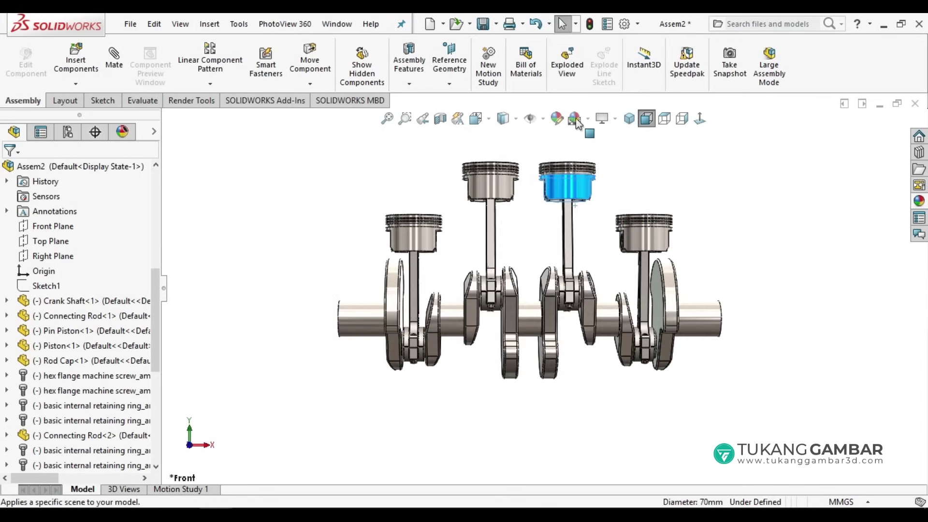
{"action": "left_click", "coordinate": [613, 193]}
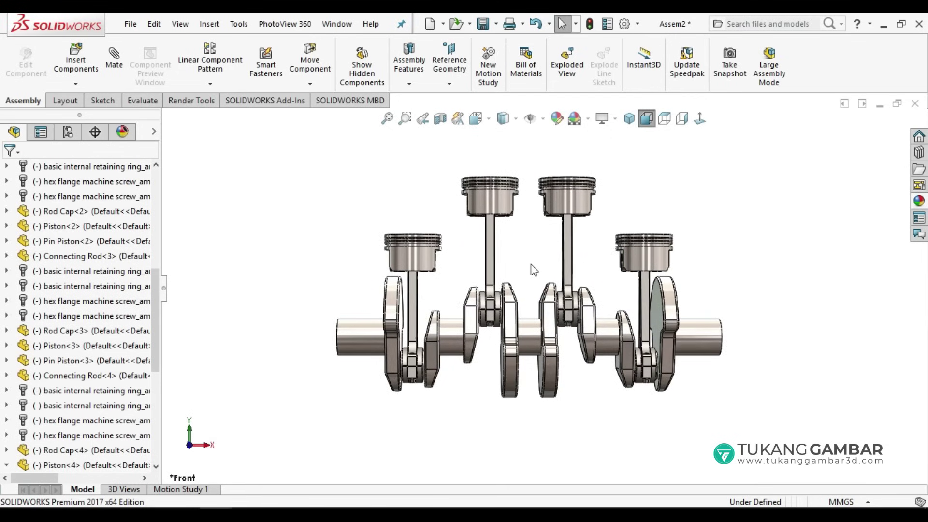
{"action": "scroll", "coordinate": [534, 270], "scroll_direction": "down", "scroll_amount": 2}
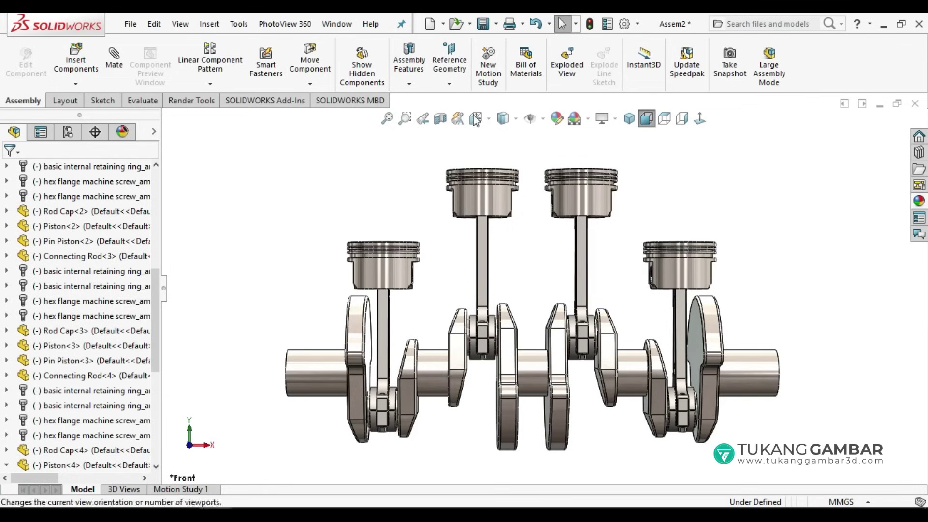
{"action": "left_click", "coordinate": [490, 121]}
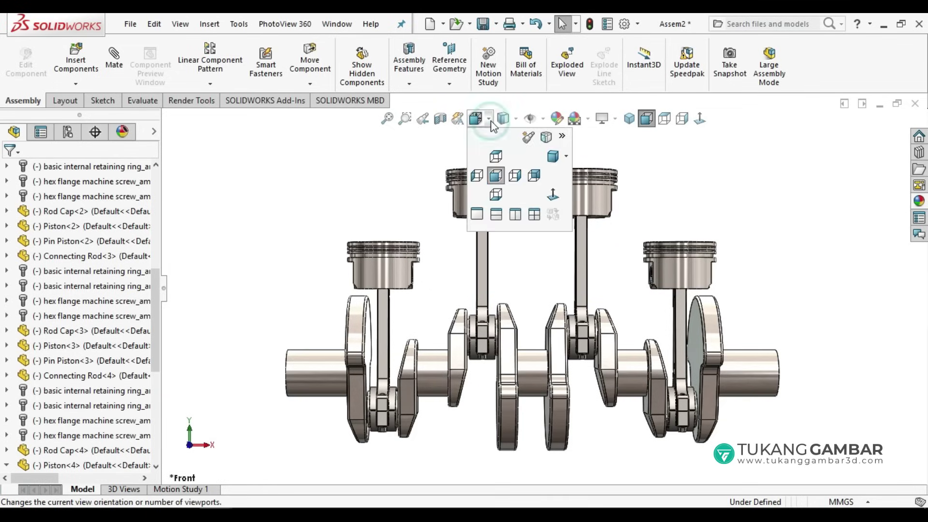
{"action": "left_click", "coordinate": [528, 139]}
{"action": "type", "text": "view 1"}
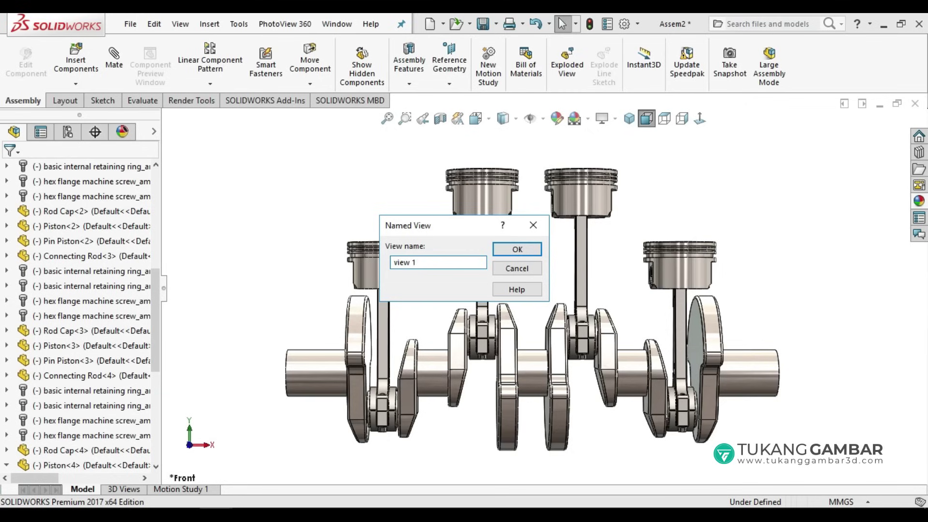
{"action": "key", "text": "Return"}
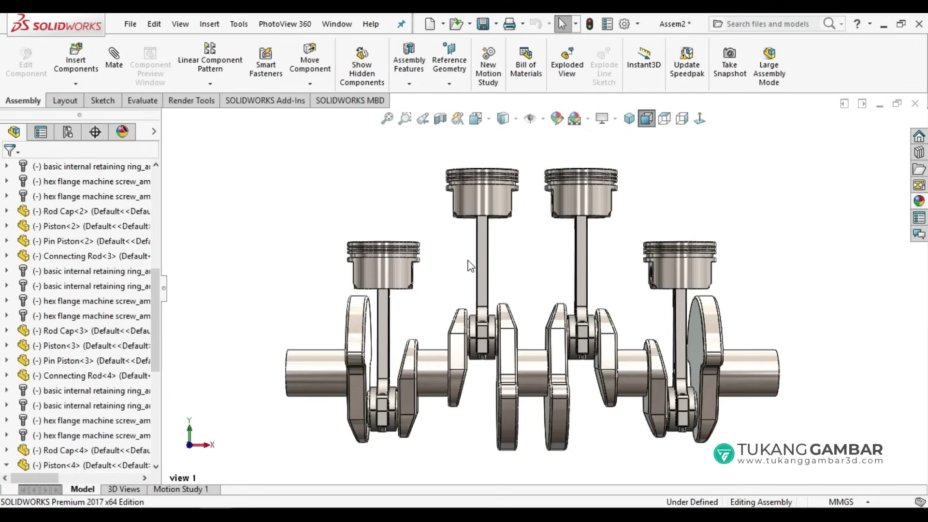
Orbit to an angled 3D view and save it as 'view 2'.
{"action": "left_click", "coordinate": [533, 366]}
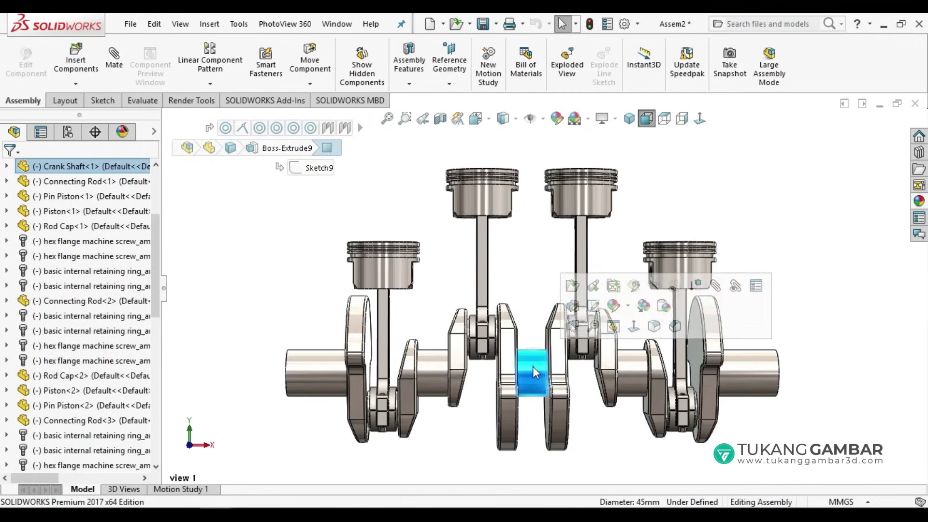
{"action": "mouse_move", "coordinate": [533, 366]}
{"action": "middle_mouse_down"}
{"action": "mouse_move", "coordinate": [474, 392]}
{"action": "mouse_move", "coordinate": [492, 404]}
{"action": "middle_mouse_up"}
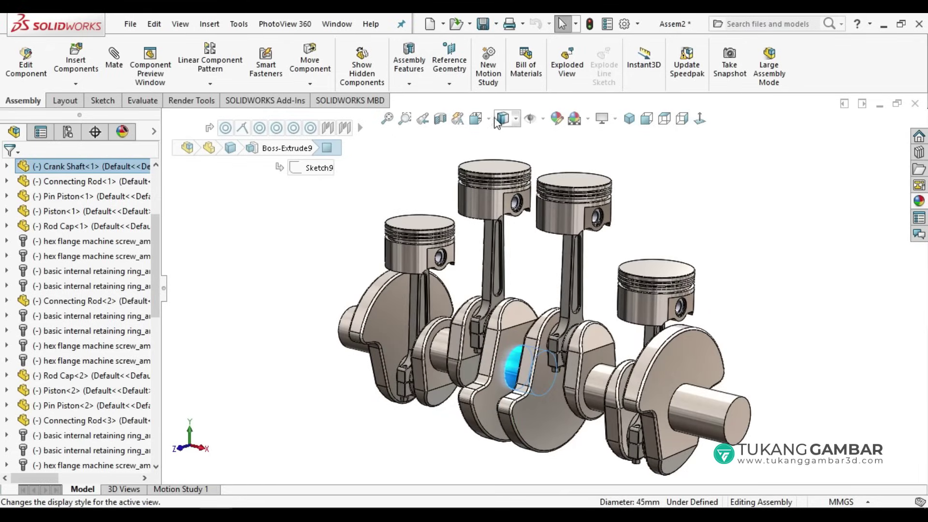
{"action": "left_click", "coordinate": [476, 119]}
{"action": "left_click", "coordinate": [528, 140]}
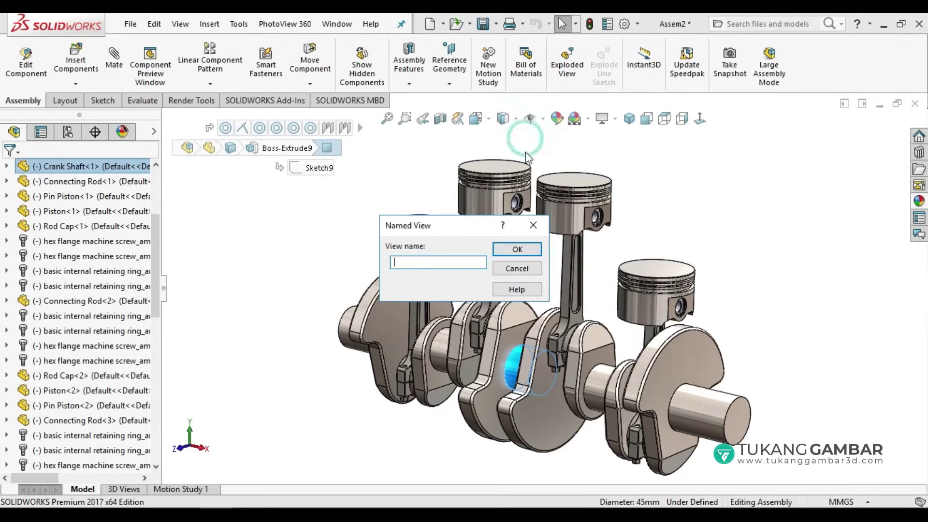
{"action": "type", "text": "view 2"}
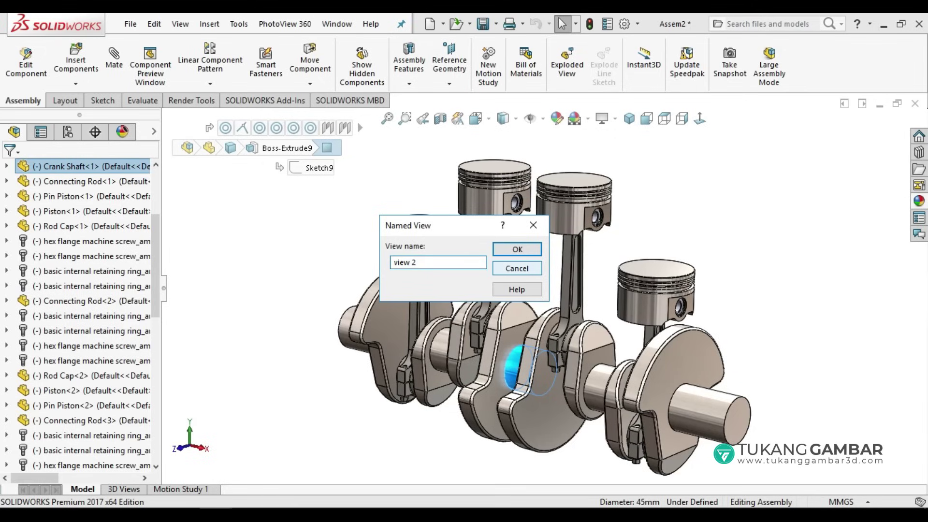
{"action": "left_click", "coordinate": [503, 249]}
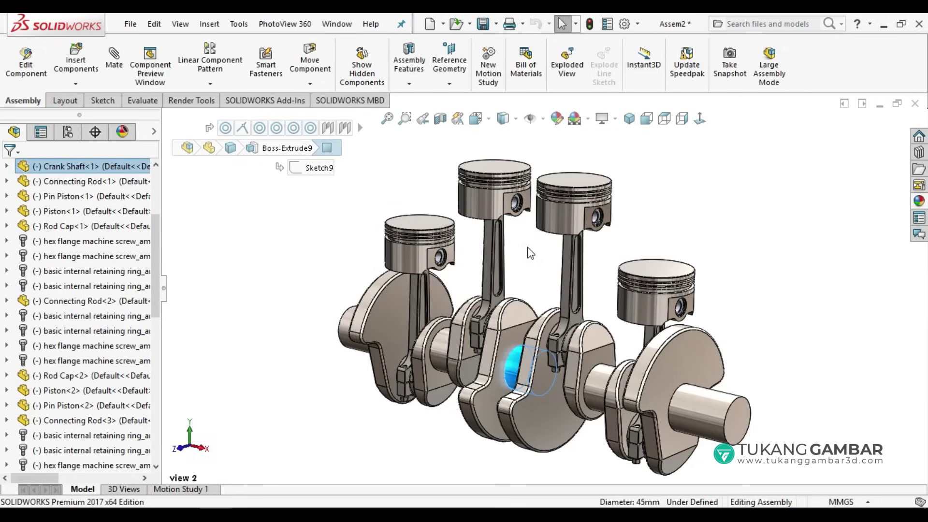
{"action": "left_click", "coordinate": [531, 252]}
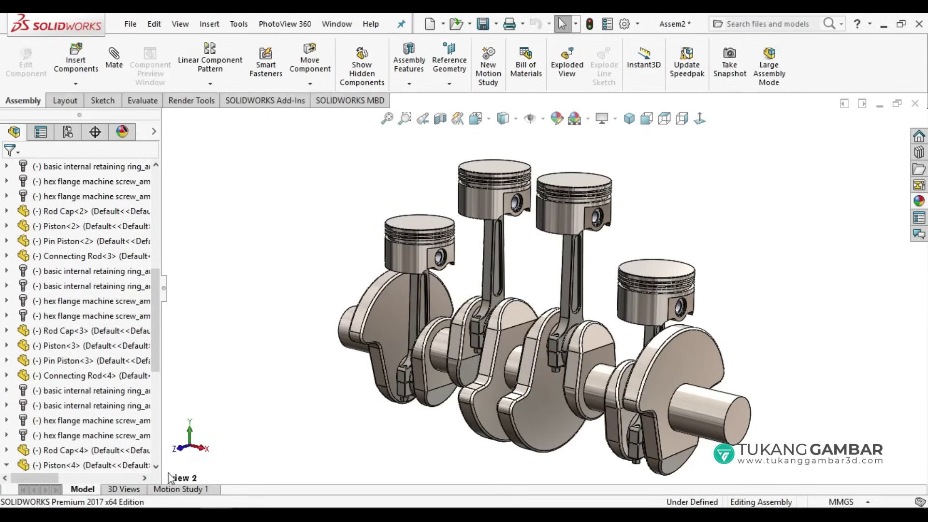
In Motion Study 1, add a rotary motor on the crankshaft end face at constant 30 RPM.
{"action": "left_click", "coordinate": [174, 489]}
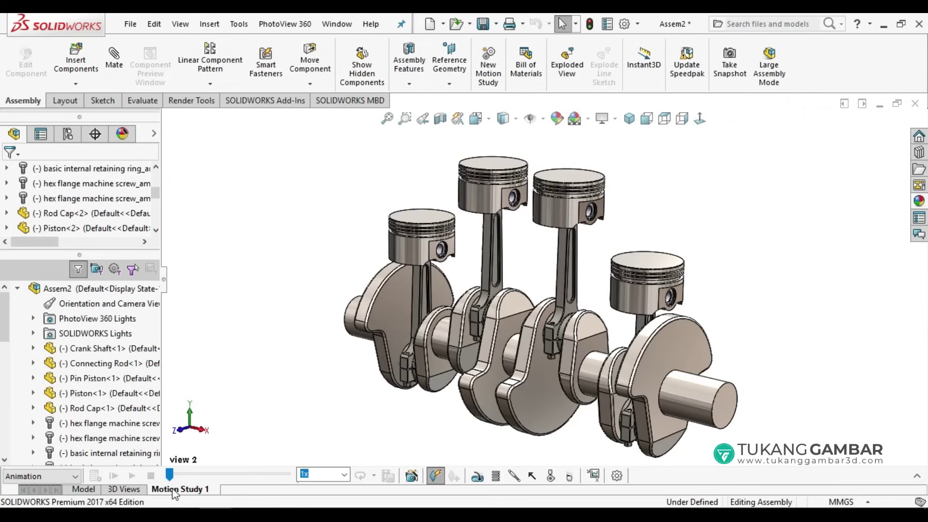
{"action": "left_click", "coordinate": [915, 479]}
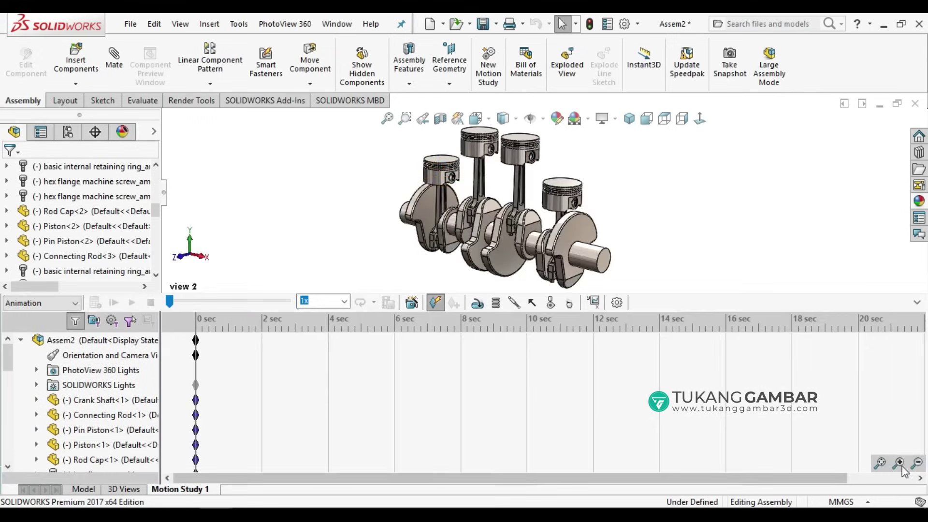
{"action": "left_click_drag", "start_coordinate": [685, 293], "coordinate": [692, 348]}
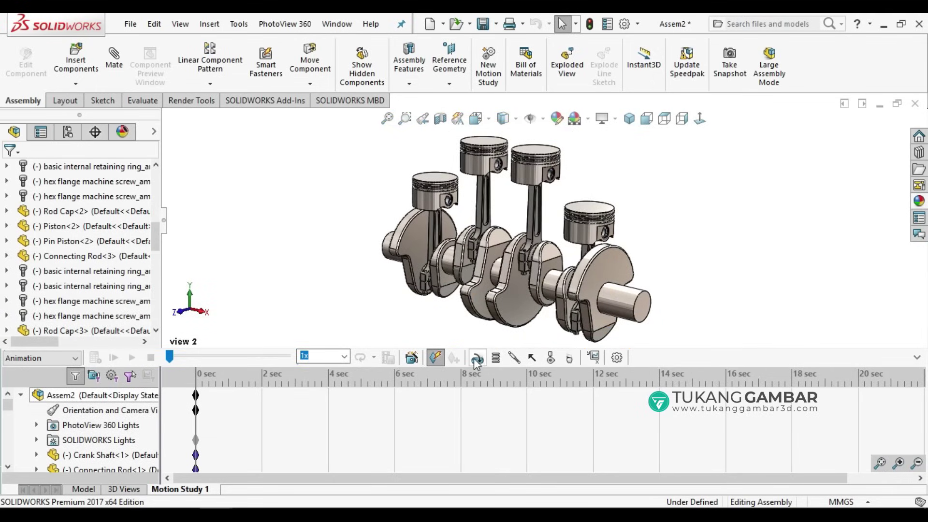
{"action": "left_click", "coordinate": [477, 357]}
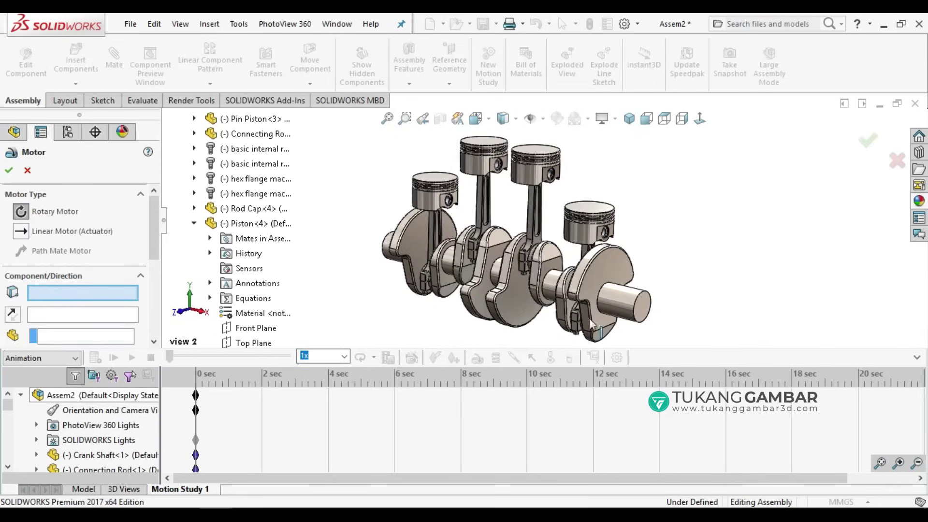
{"action": "left_click", "coordinate": [622, 295]}
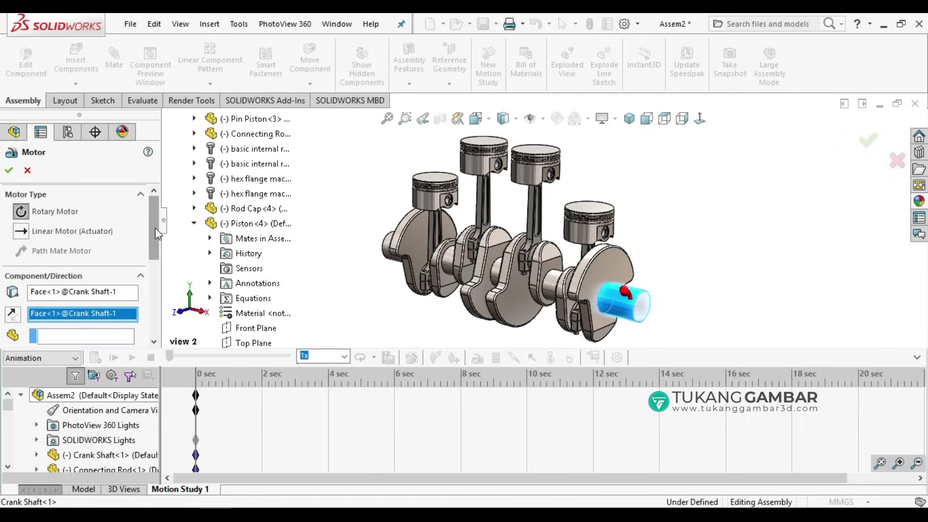
{"action": "left_click_drag", "start_coordinate": [155, 228], "coordinate": [151, 280]}
{"action": "left_click", "coordinate": [73, 249]}
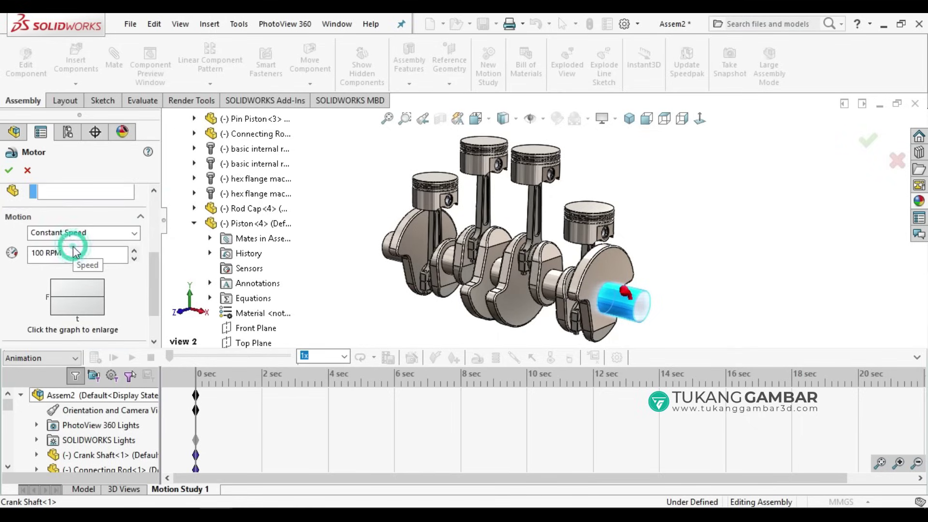
{"action": "double_click", "coordinate": [73, 249]}
{"action": "type", "text": "3"}
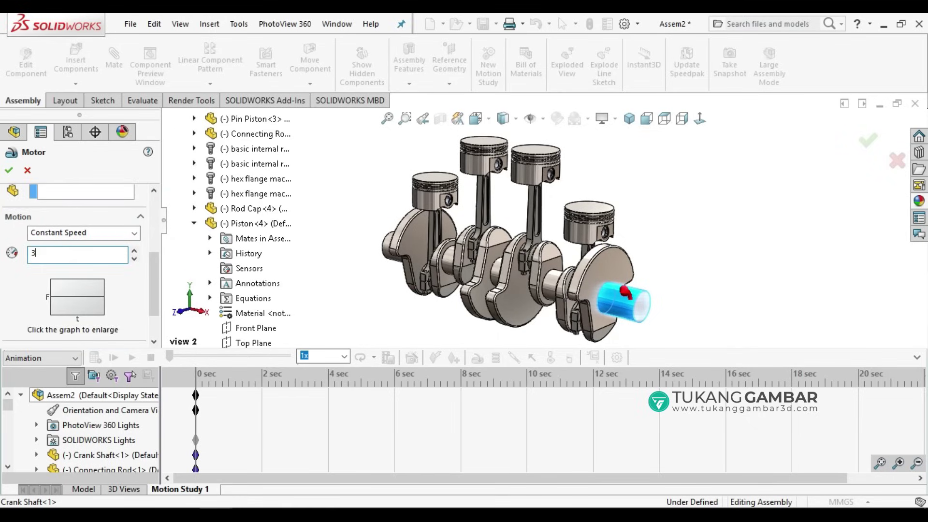
{"action": "left_click", "coordinate": [11, 170]}
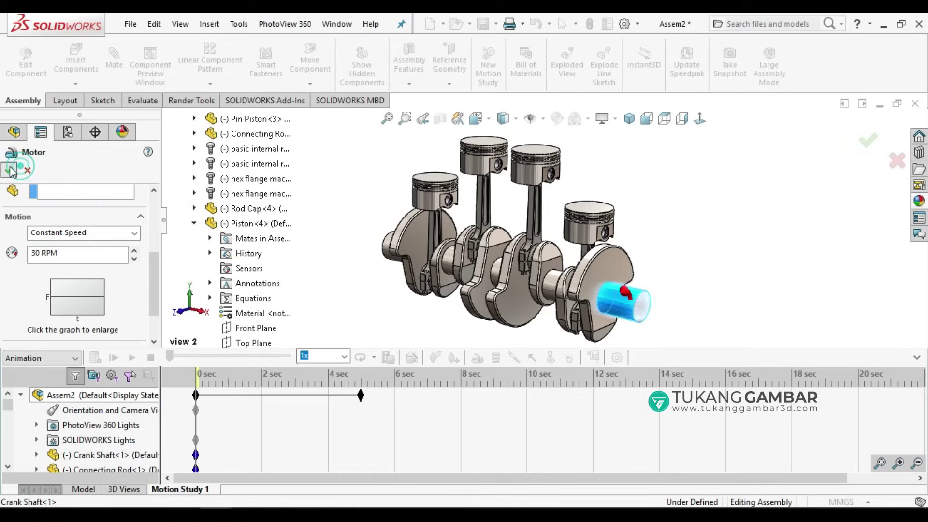
{"action": "scroll", "coordinate": [68, 270], "scroll_direction": "down", "scroll_amount": 3}
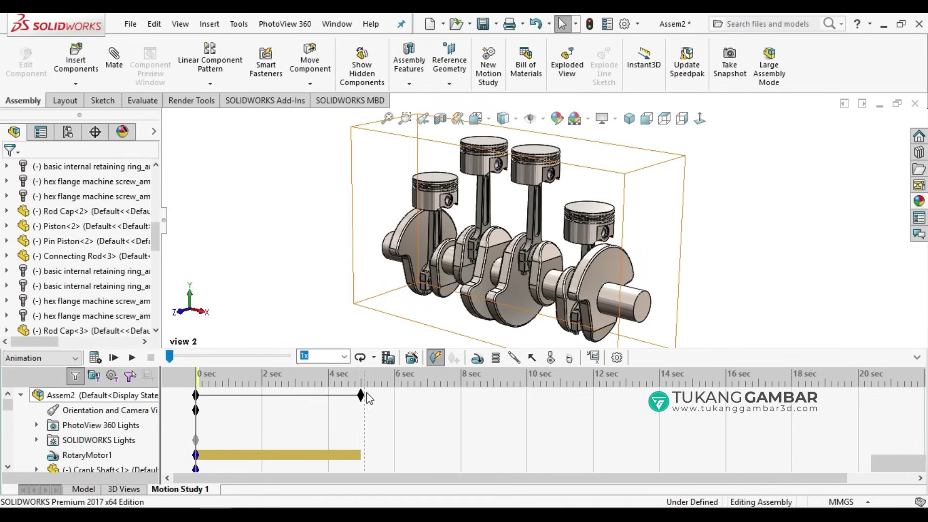
Extend the study end key from 5 to 10 seconds and set the 0-second camera key to view 1.
{"action": "mouse_move", "coordinate": [361, 395]}
{"action": "left_click_drag", "start_coordinate": [362, 397], "coordinate": [428, 405]}
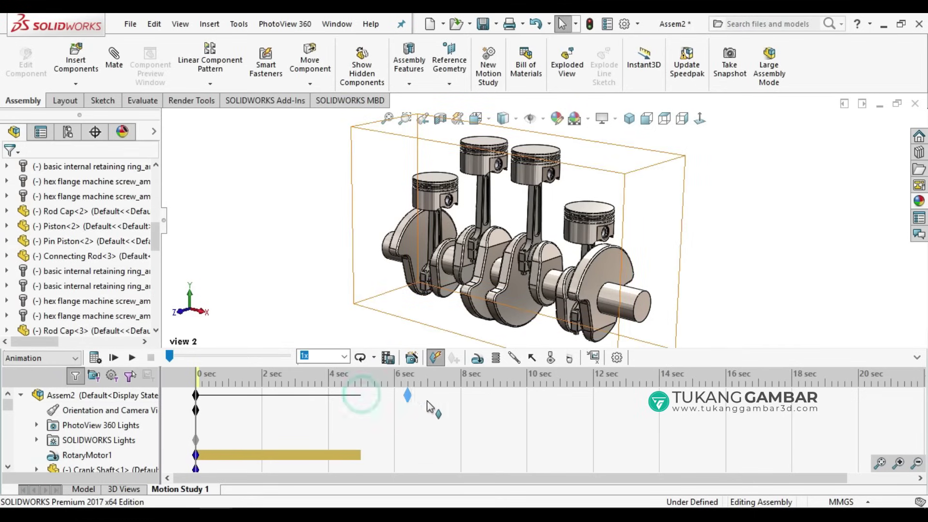
{"action": "left_click_drag", "start_coordinate": [529, 402], "coordinate": [529, 402]}
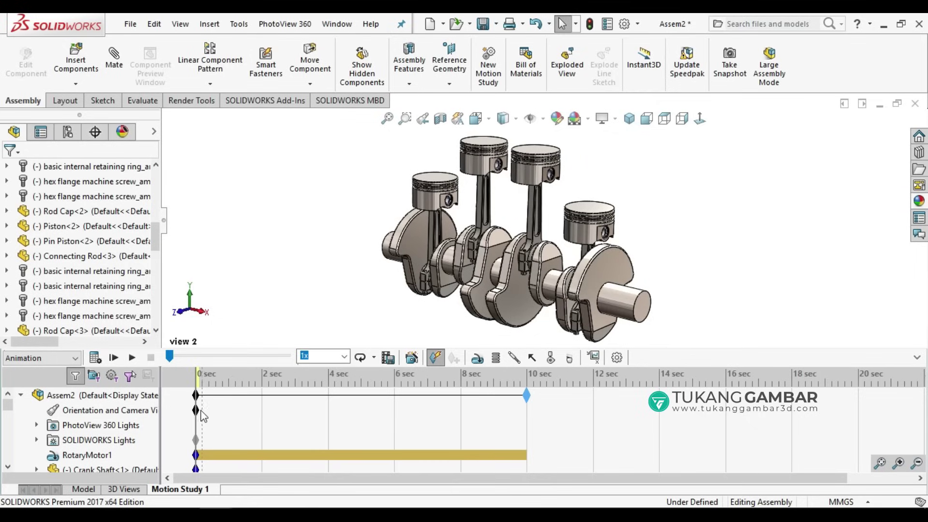
{"action": "mouse_move", "coordinate": [196, 411]}
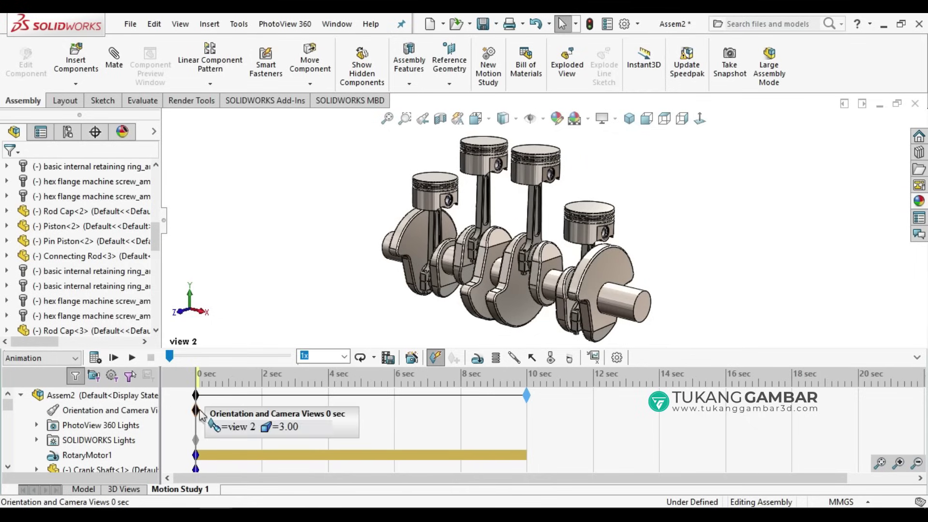
{"action": "right_click", "coordinate": [197, 410]}
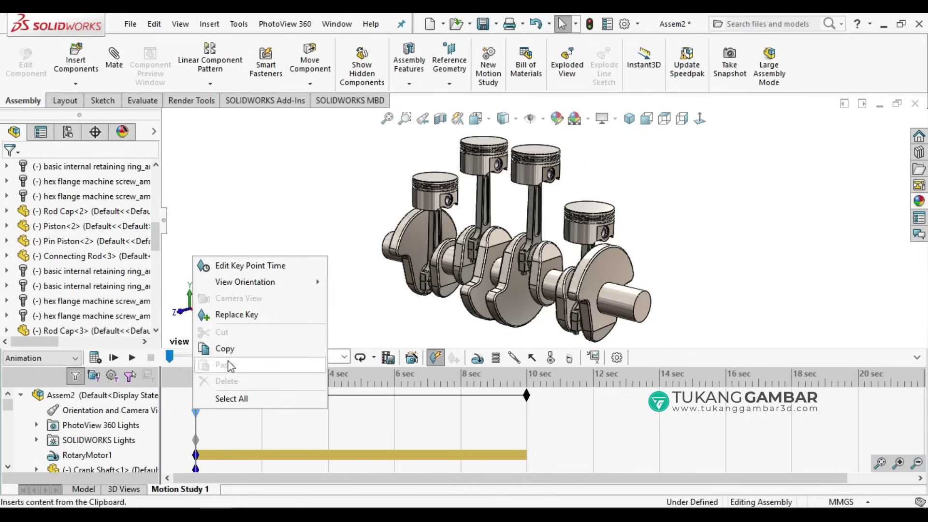
{"action": "mouse_move", "coordinate": [245, 282]}
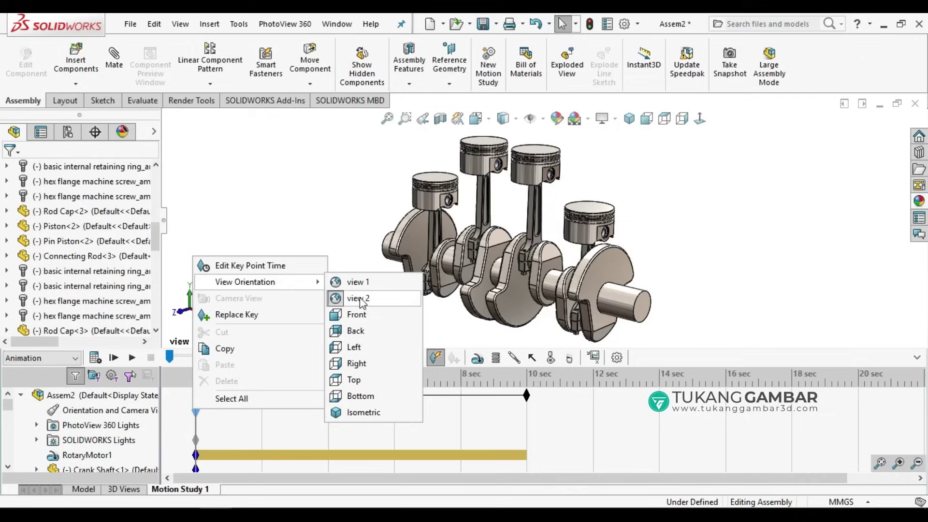
{"action": "left_click", "coordinate": [362, 283]}
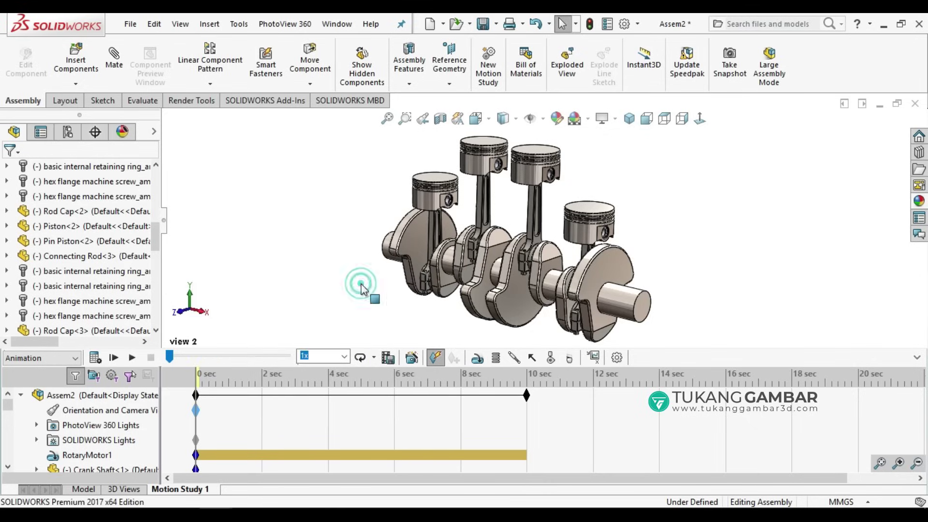
Add a view 1 camera key at 2 seconds.
{"action": "left_click", "coordinate": [262, 417]}
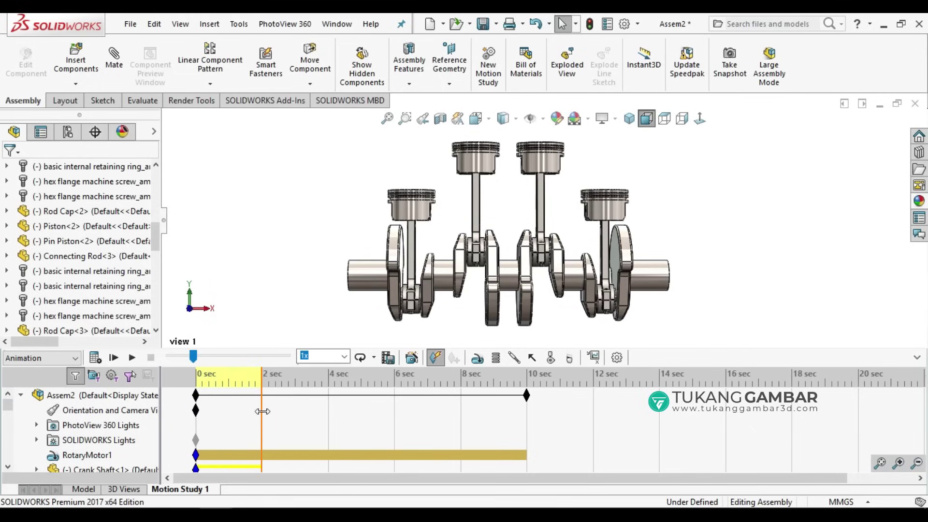
{"action": "right_click", "coordinate": [263, 411]}
{"action": "left_click", "coordinate": [327, 313]}
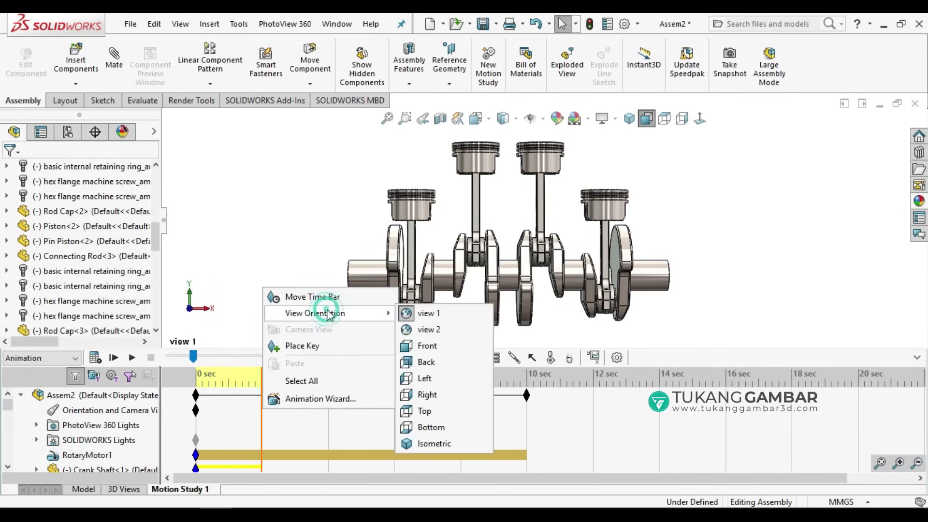
{"action": "left_click", "coordinate": [429, 314]}
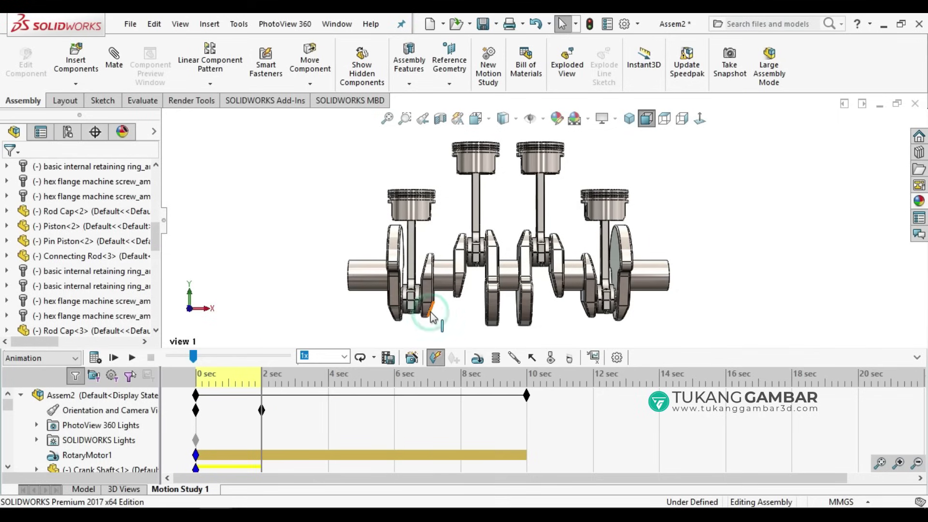
{"action": "left_click", "coordinate": [329, 412]}
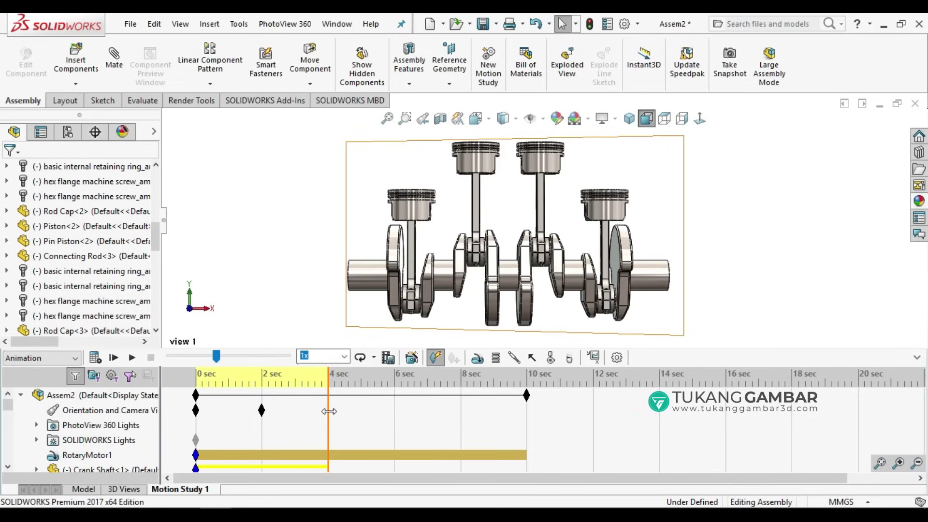
Add view 2 camera keys at 4 and 7 seconds.
{"action": "right_click", "coordinate": [329, 412]}
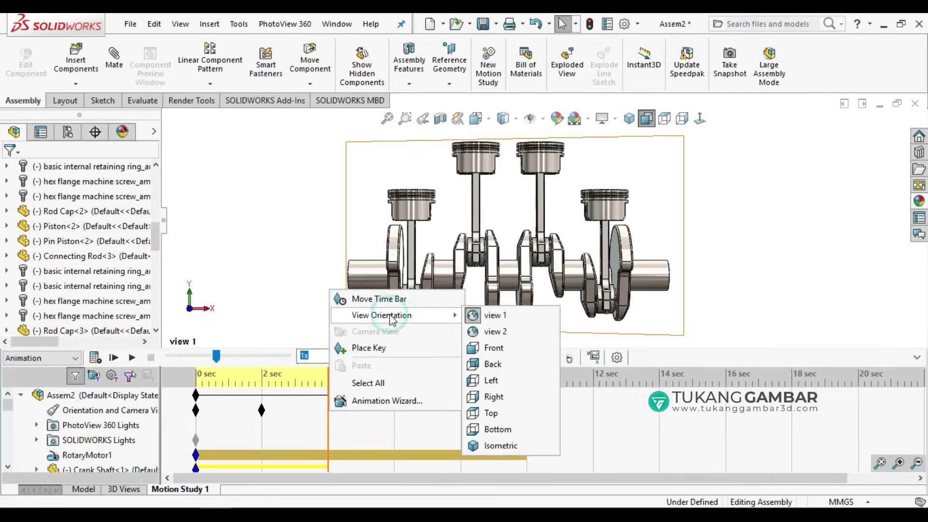
{"action": "left_click", "coordinate": [483, 333]}
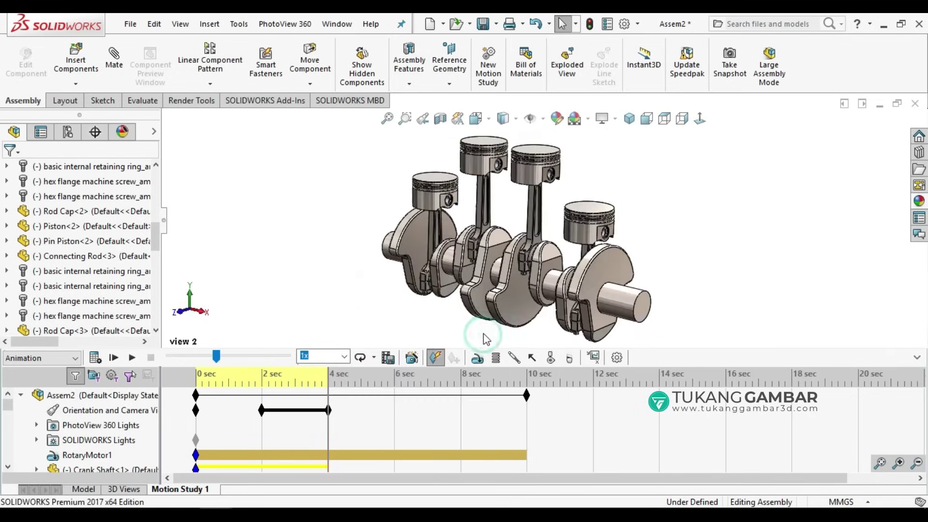
{"action": "mouse_move", "coordinate": [327, 438]}
{"action": "left_mouse_down"}
{"action": "mouse_move", "coordinate": [251, 424]}
{"action": "mouse_move", "coordinate": [333, 429]}
{"action": "left_mouse_up"}
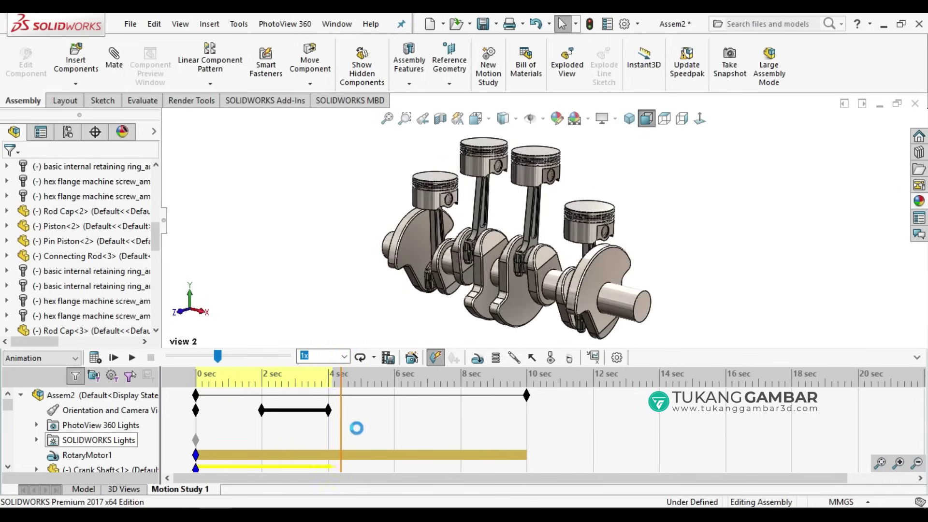
{"action": "mouse_move", "coordinate": [333, 428]}
{"action": "left_mouse_down"}
{"action": "mouse_move", "coordinate": [428, 423]}
{"action": "mouse_move", "coordinate": [426, 410]}
{"action": "left_mouse_up"}
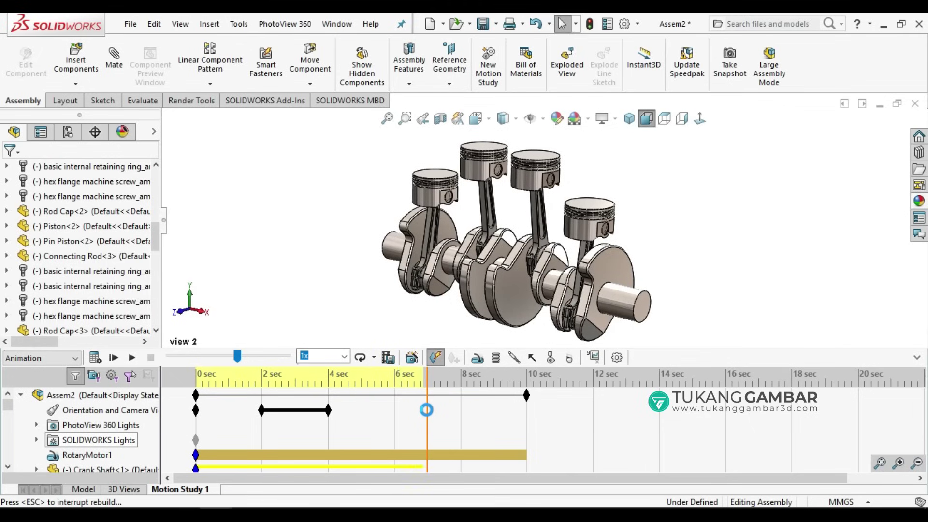
{"action": "right_click", "coordinate": [427, 414]}
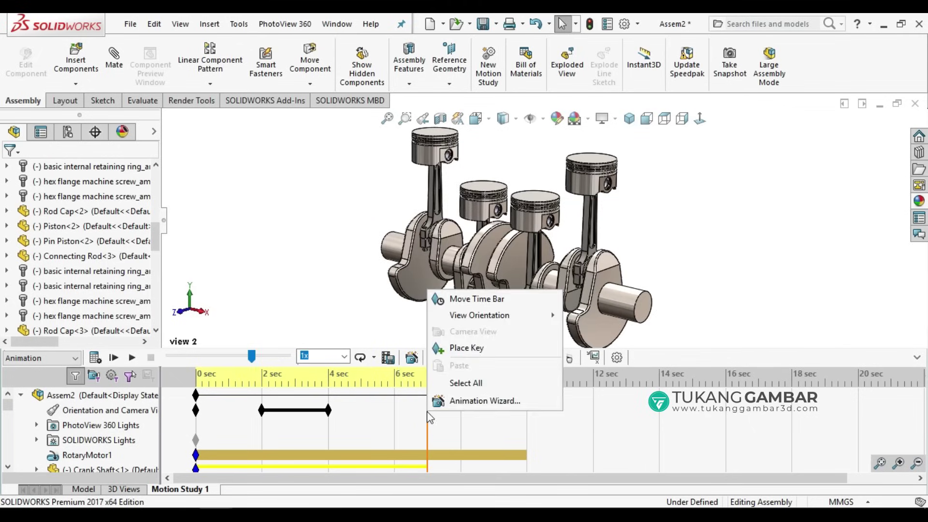
{"action": "mouse_move", "coordinate": [479, 315]}
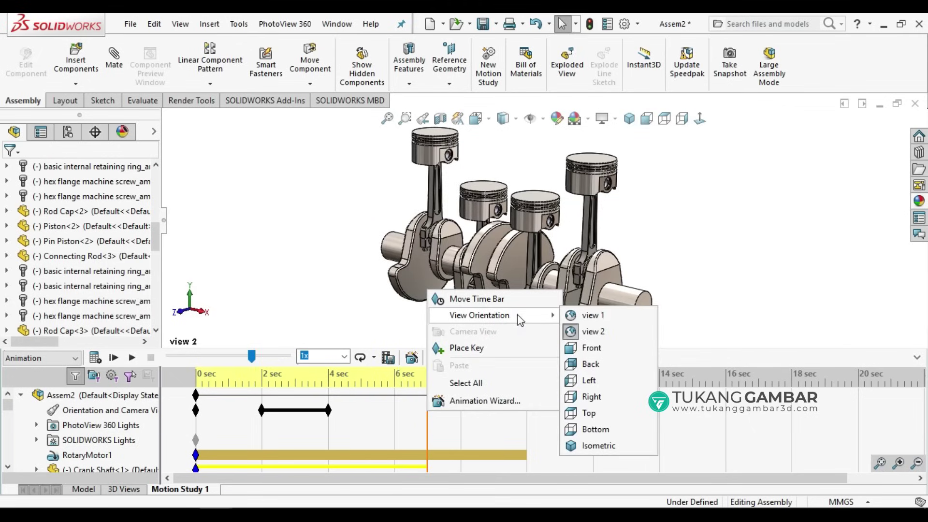
{"action": "left_click", "coordinate": [590, 331]}
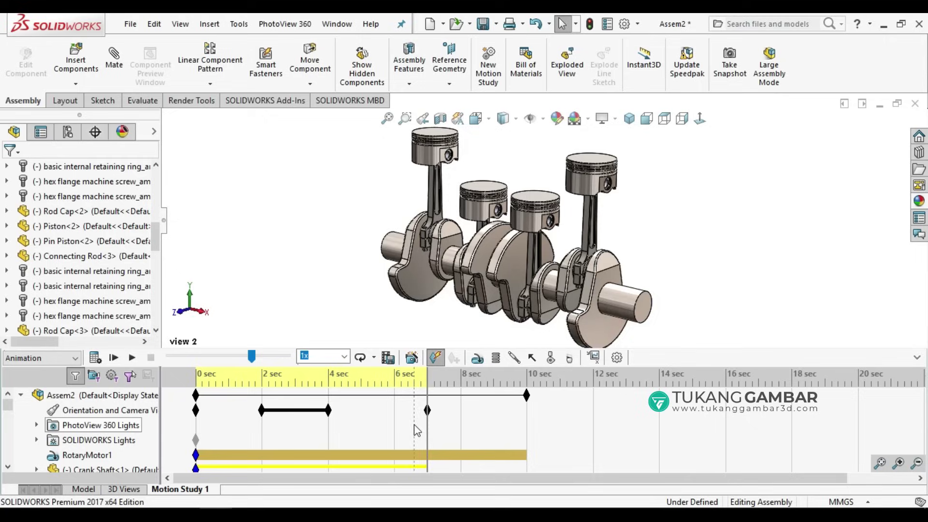
Place a camera key near 9 seconds and scrub the timeline to preview the camera moves.
{"action": "left_click", "coordinate": [493, 420]}
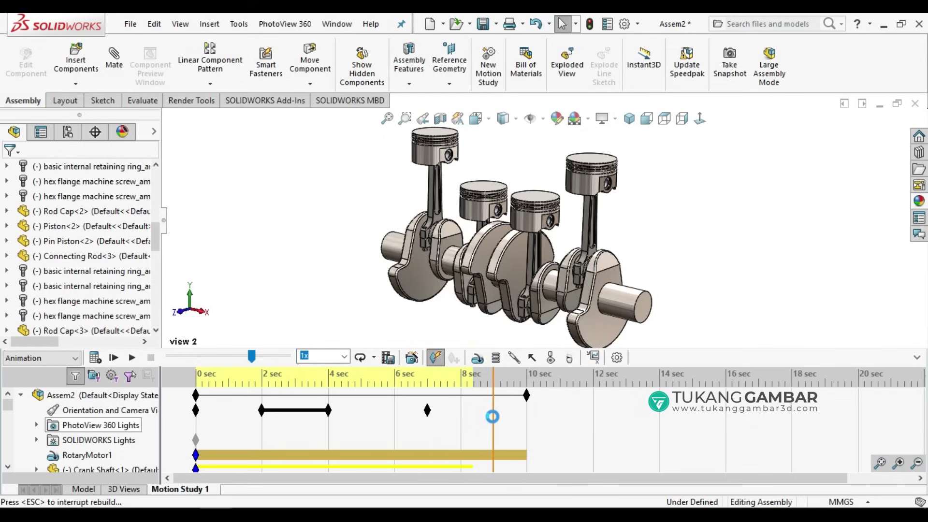
{"action": "right_click", "coordinate": [493, 414]}
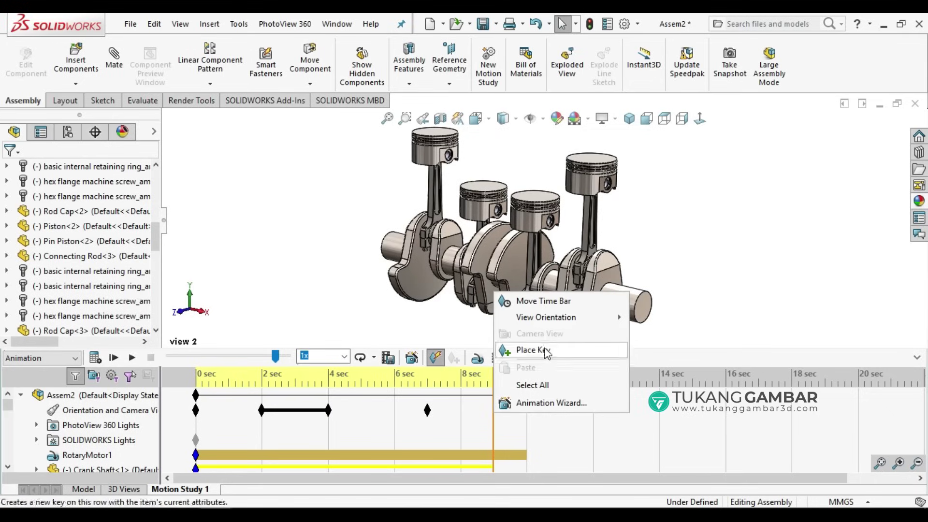
{"action": "left_click", "coordinate": [653, 315]}
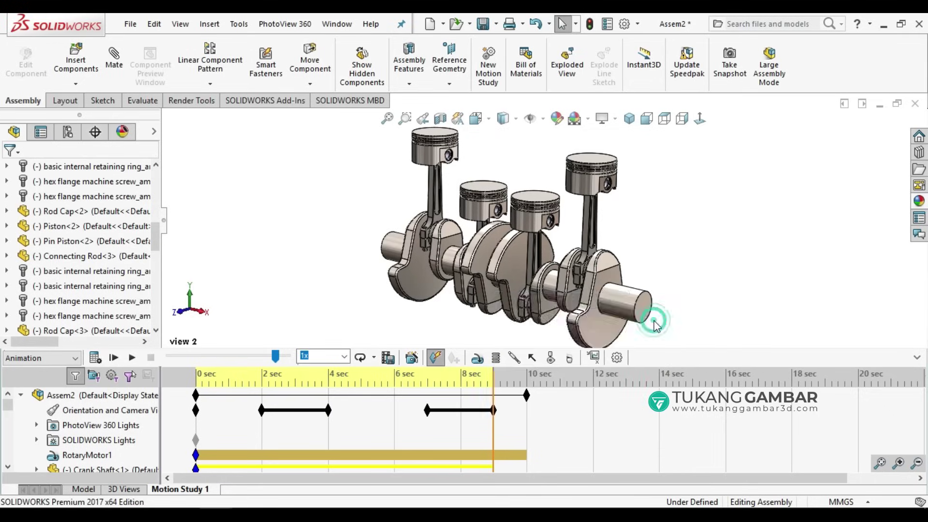
{"action": "mouse_move", "coordinate": [490, 434]}
{"action": "left_mouse_down"}
{"action": "mouse_move", "coordinate": [431, 429]}
{"action": "mouse_move", "coordinate": [507, 428]}
{"action": "mouse_move", "coordinate": [521, 437]}
{"action": "mouse_move", "coordinate": [865, 384]}
{"action": "left_mouse_up"}
Collapse the timeline, hide the CommandManager, and close the floating sketch and assembly toolbars.
{"action": "left_click", "coordinate": [918, 358]}
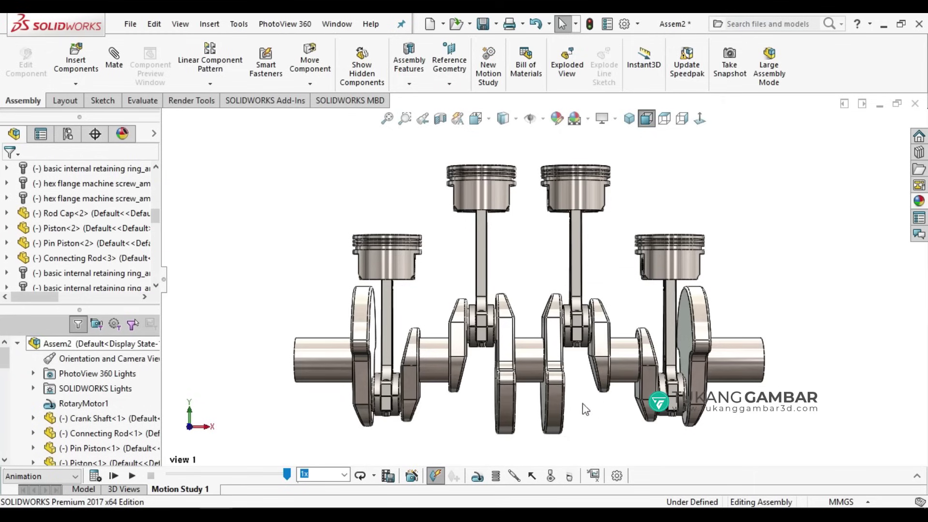
{"action": "right_click", "coordinate": [545, 50]}
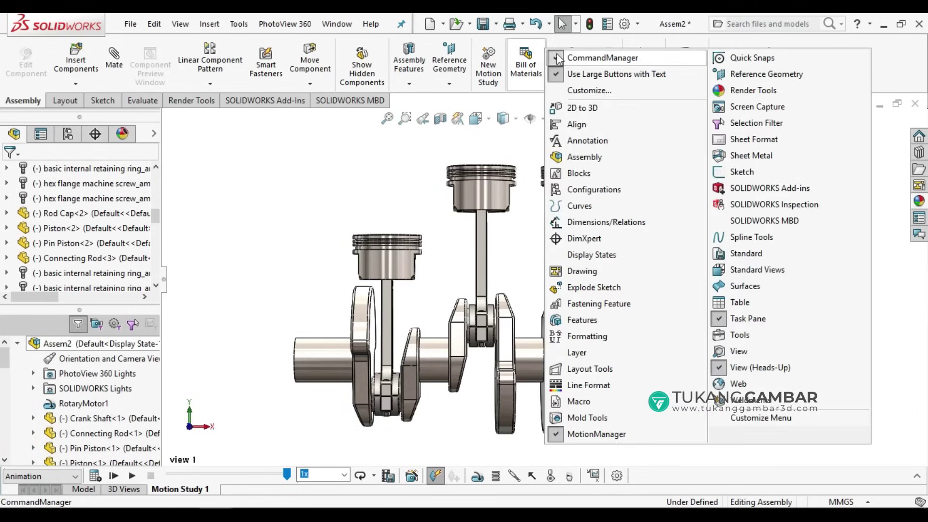
{"action": "left_click", "coordinate": [557, 52]}
{"action": "left_click", "coordinate": [719, 156]}
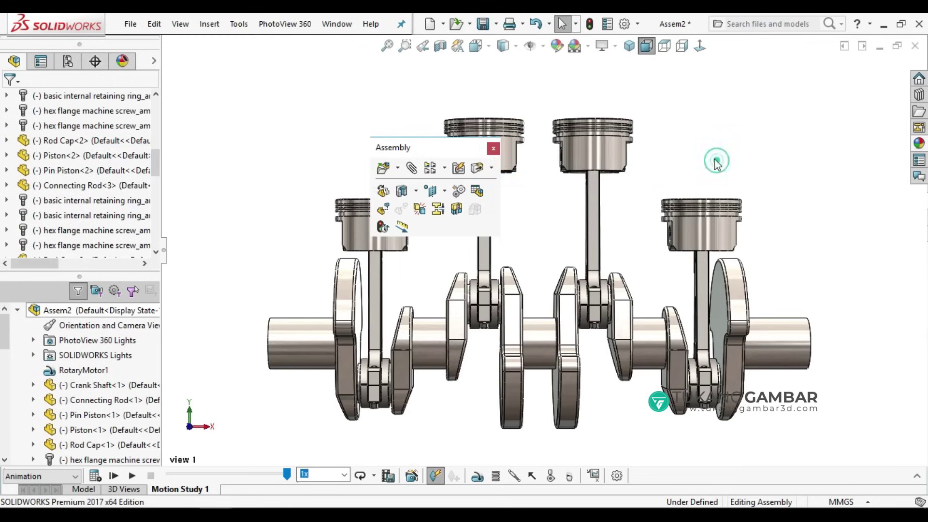
{"action": "left_click", "coordinate": [493, 150]}
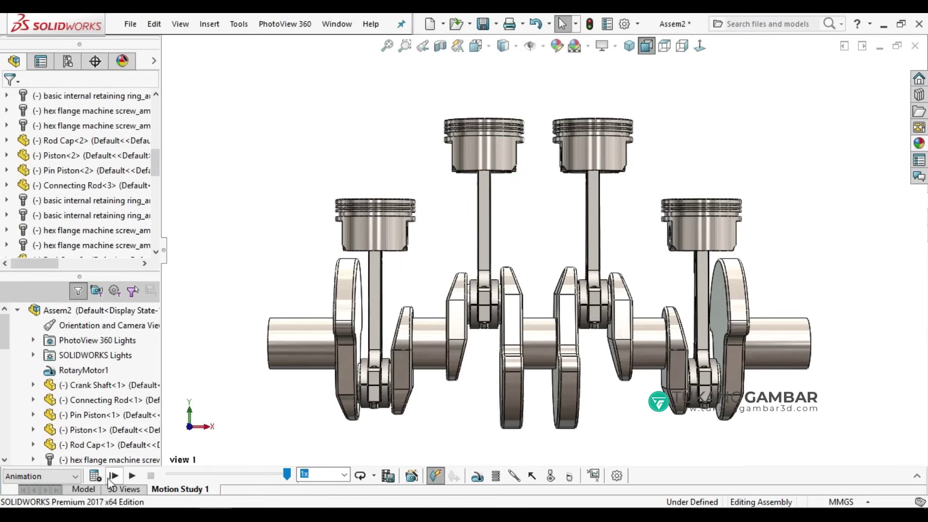
Play the animation in Loop mode, stop it, and turn on ambient occlusion.
{"action": "left_click", "coordinate": [132, 476]}
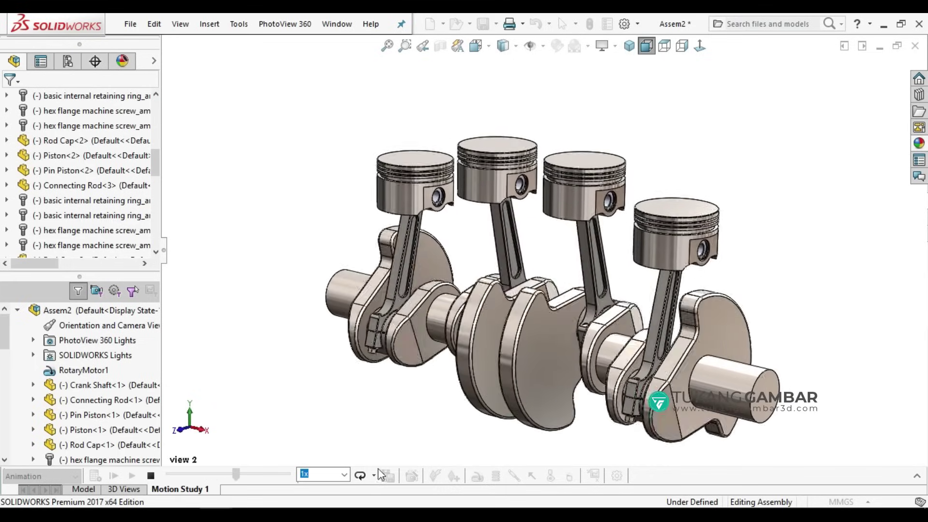
{"action": "left_click", "coordinate": [373, 475]}
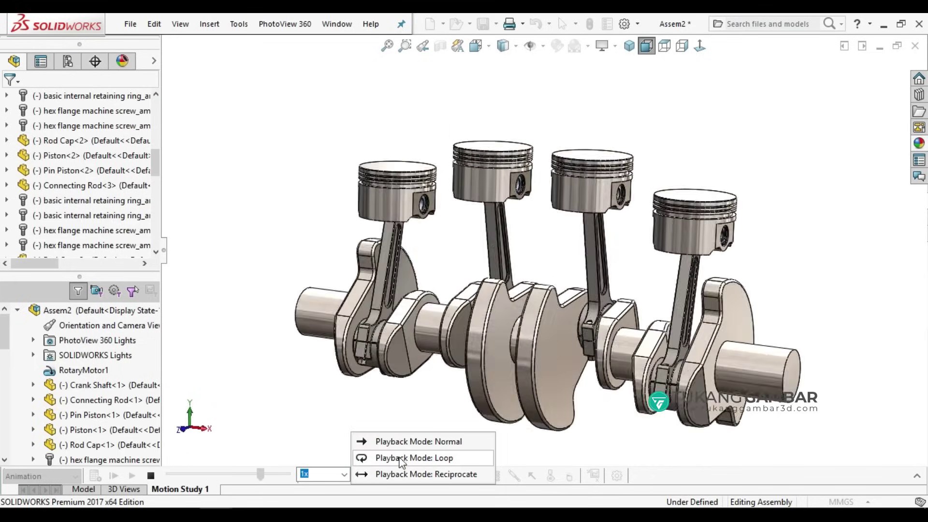
{"action": "left_click", "coordinate": [305, 426]}
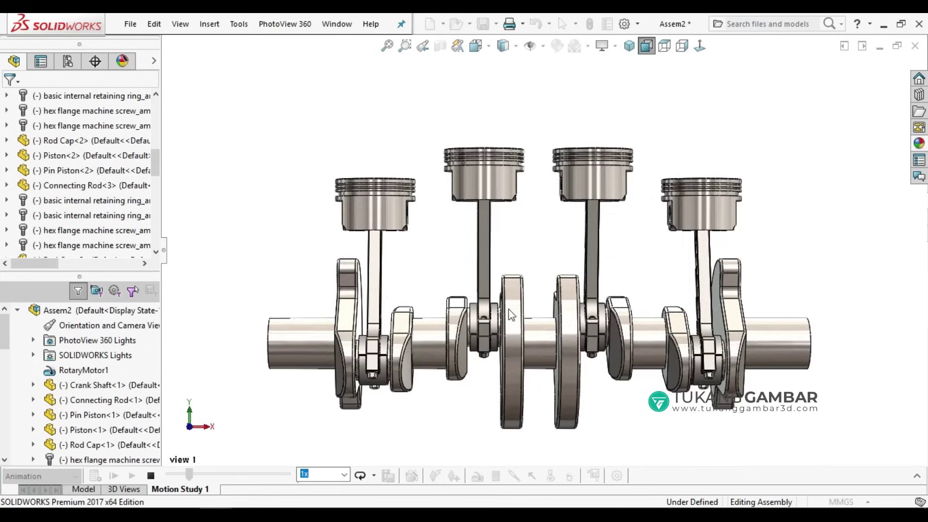
{"action": "middle_click_drag", "start_coordinate": [506, 299], "coordinate": [545, 221]}
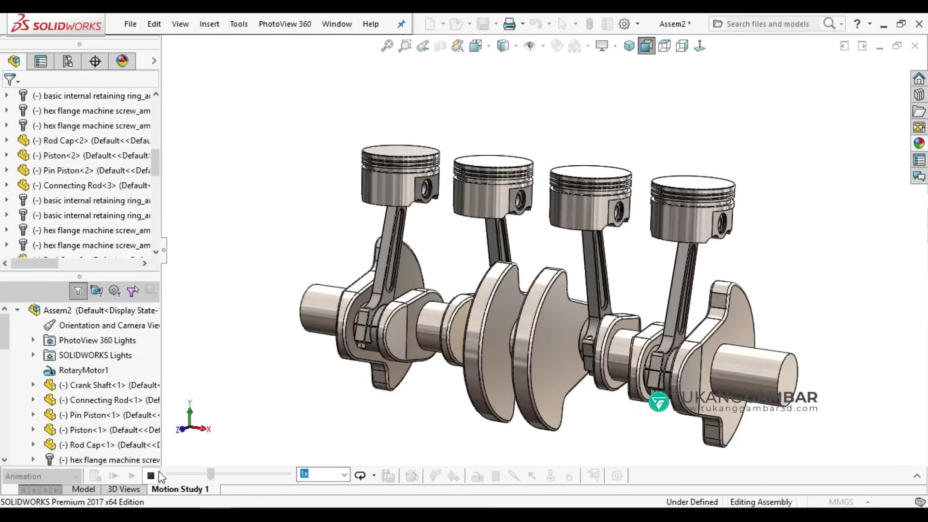
{"action": "left_click", "coordinate": [156, 476]}
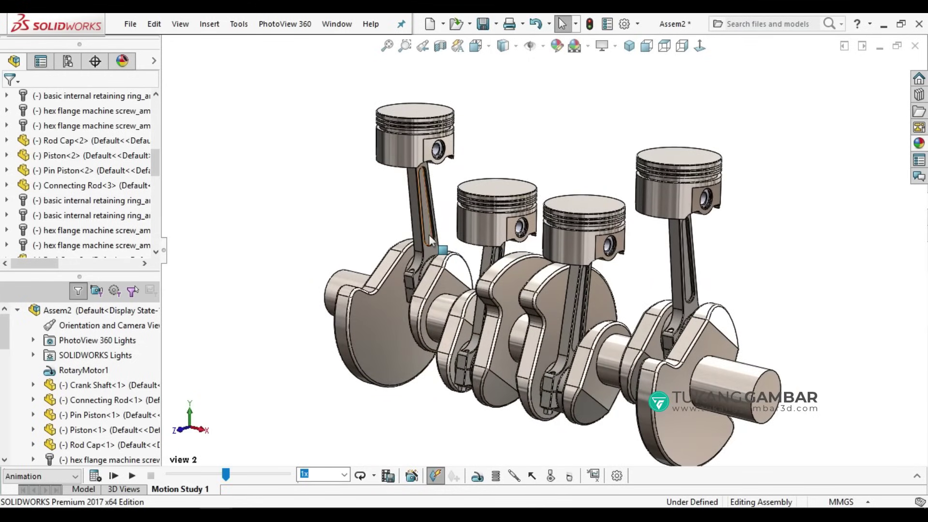
{"action": "left_click", "coordinate": [614, 46]}
{"action": "left_click", "coordinate": [620, 96]}
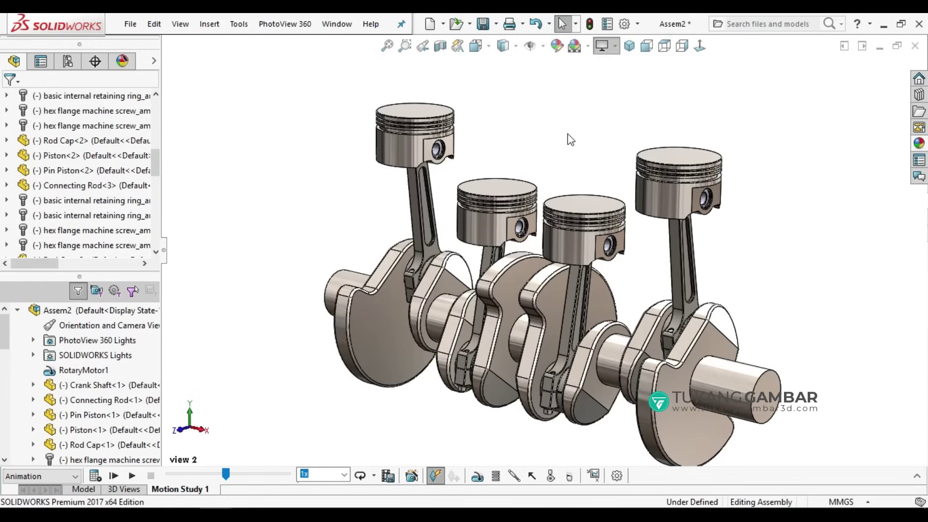